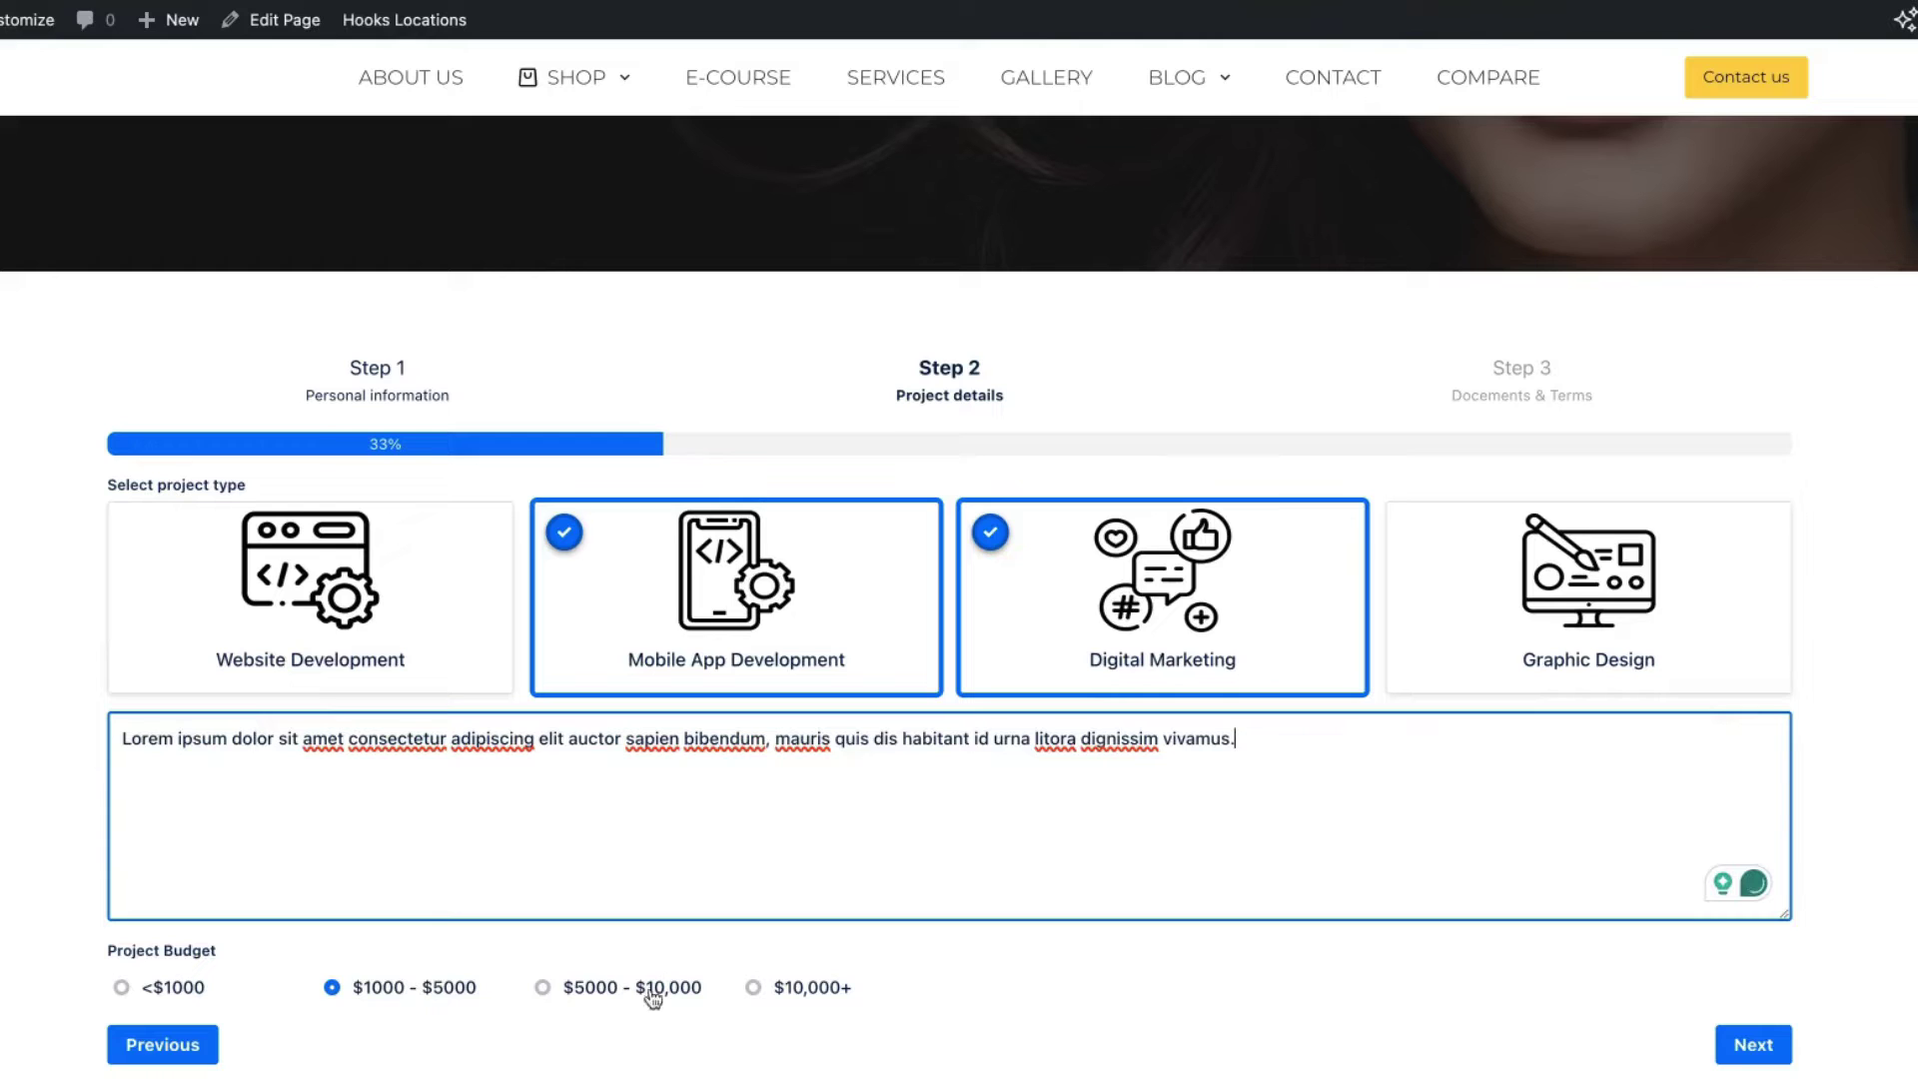
Step: Advance the form to Step 3 and attach three project files to the upload area
click(1764, 1046)
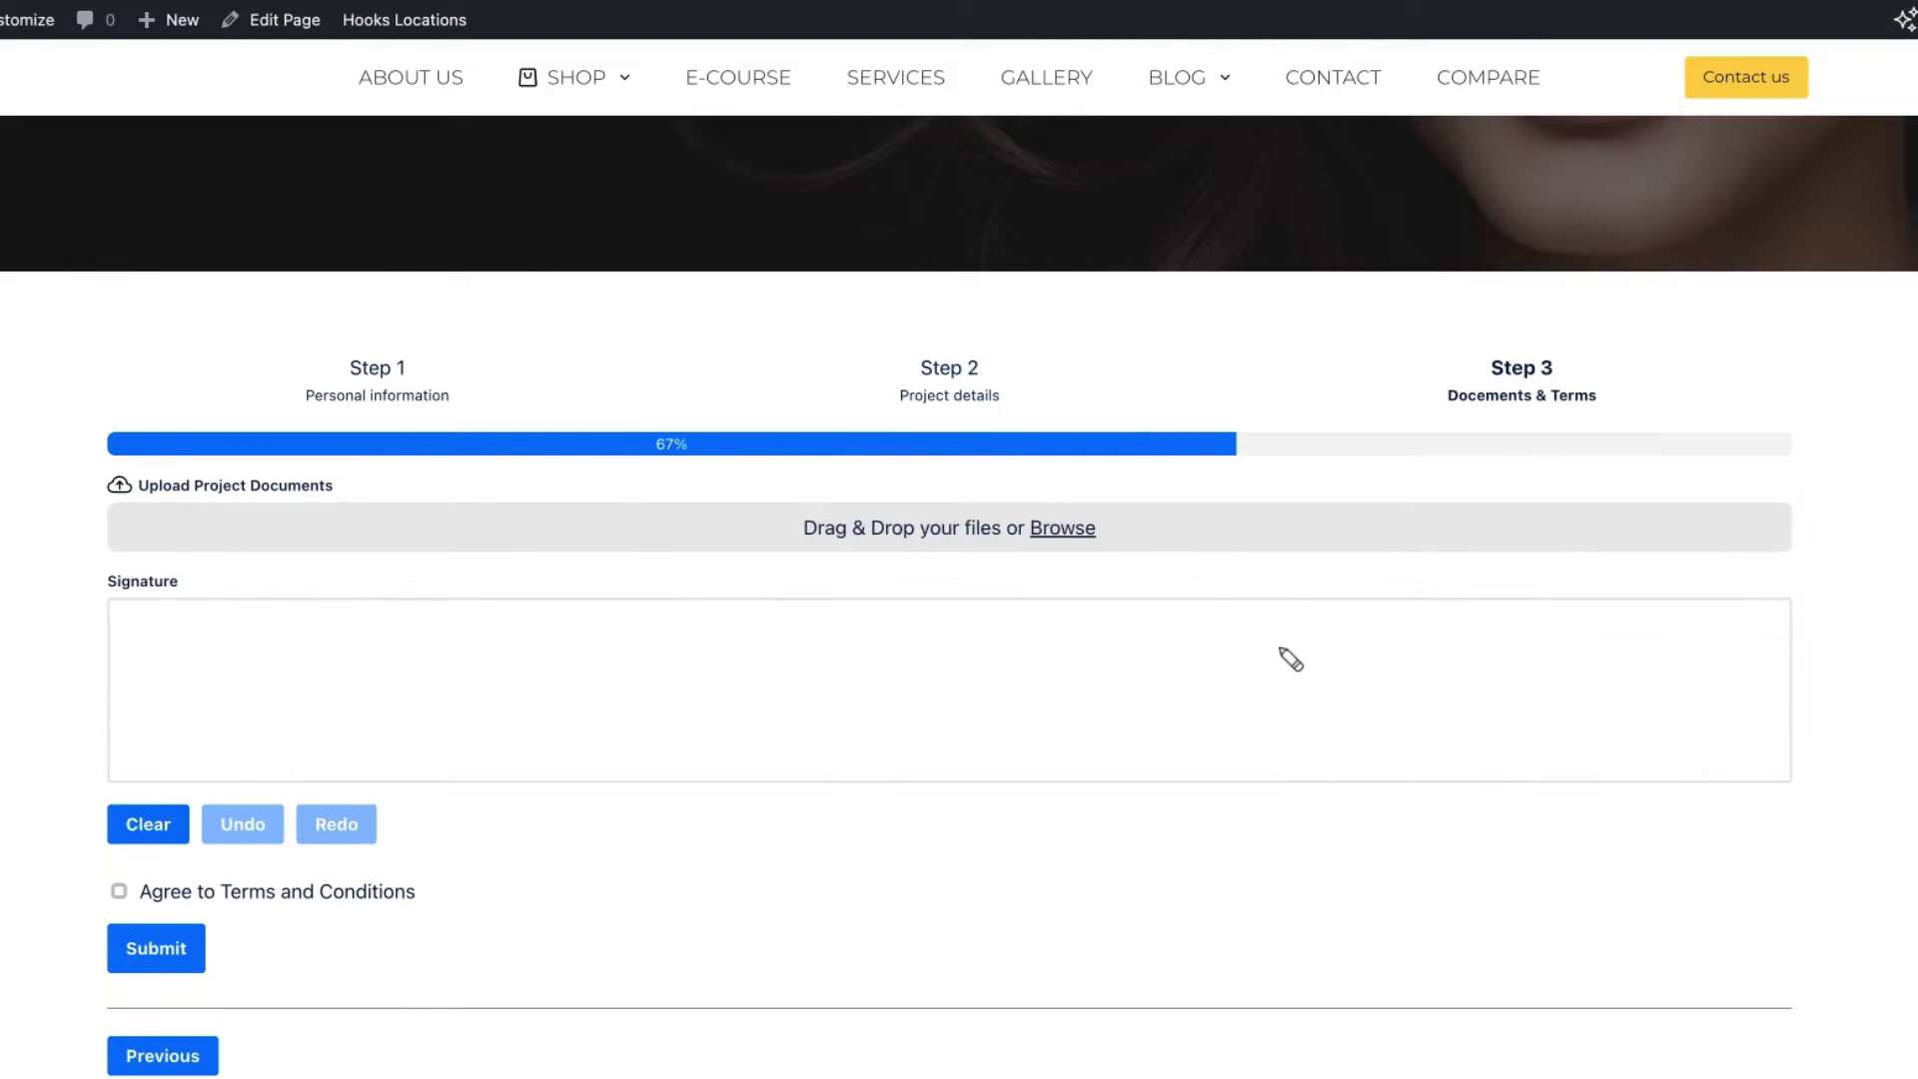
drag(865, 552, 896, 527)
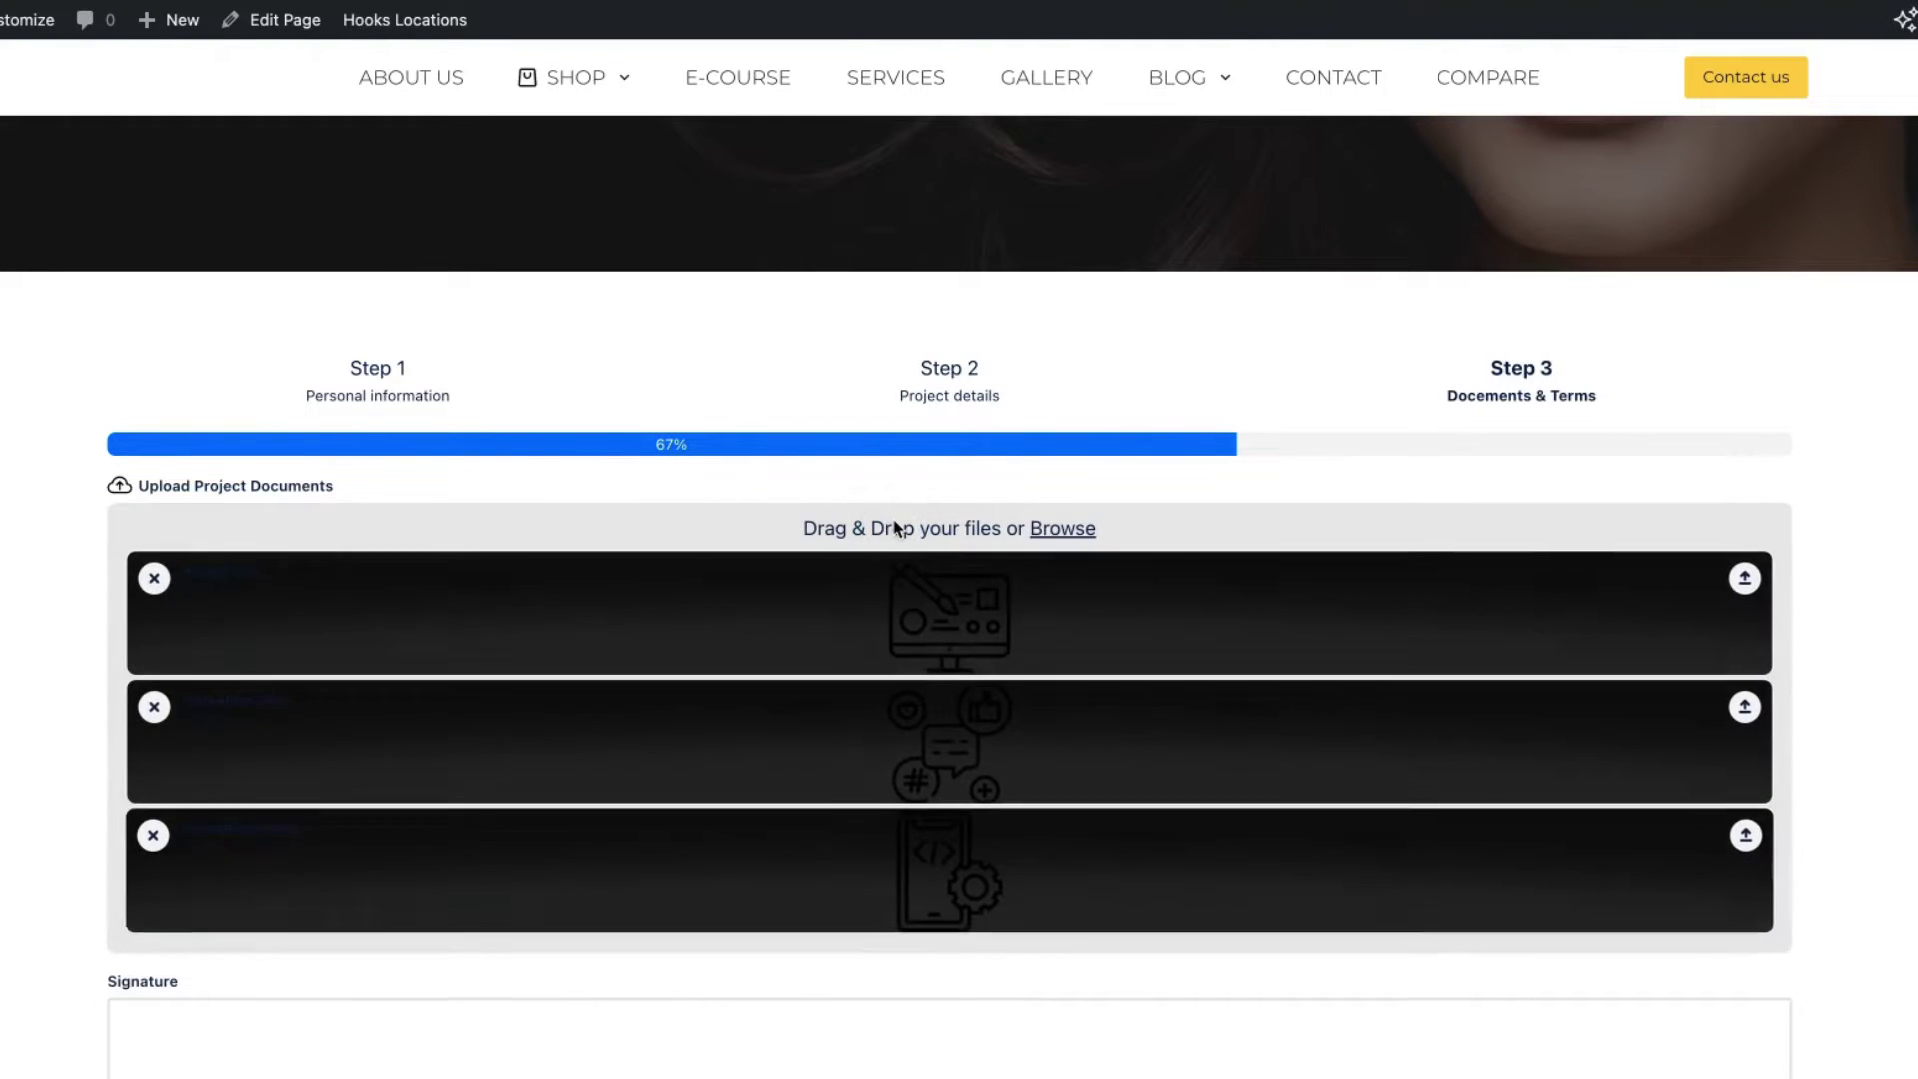
scroll(865, 535, down, 4)
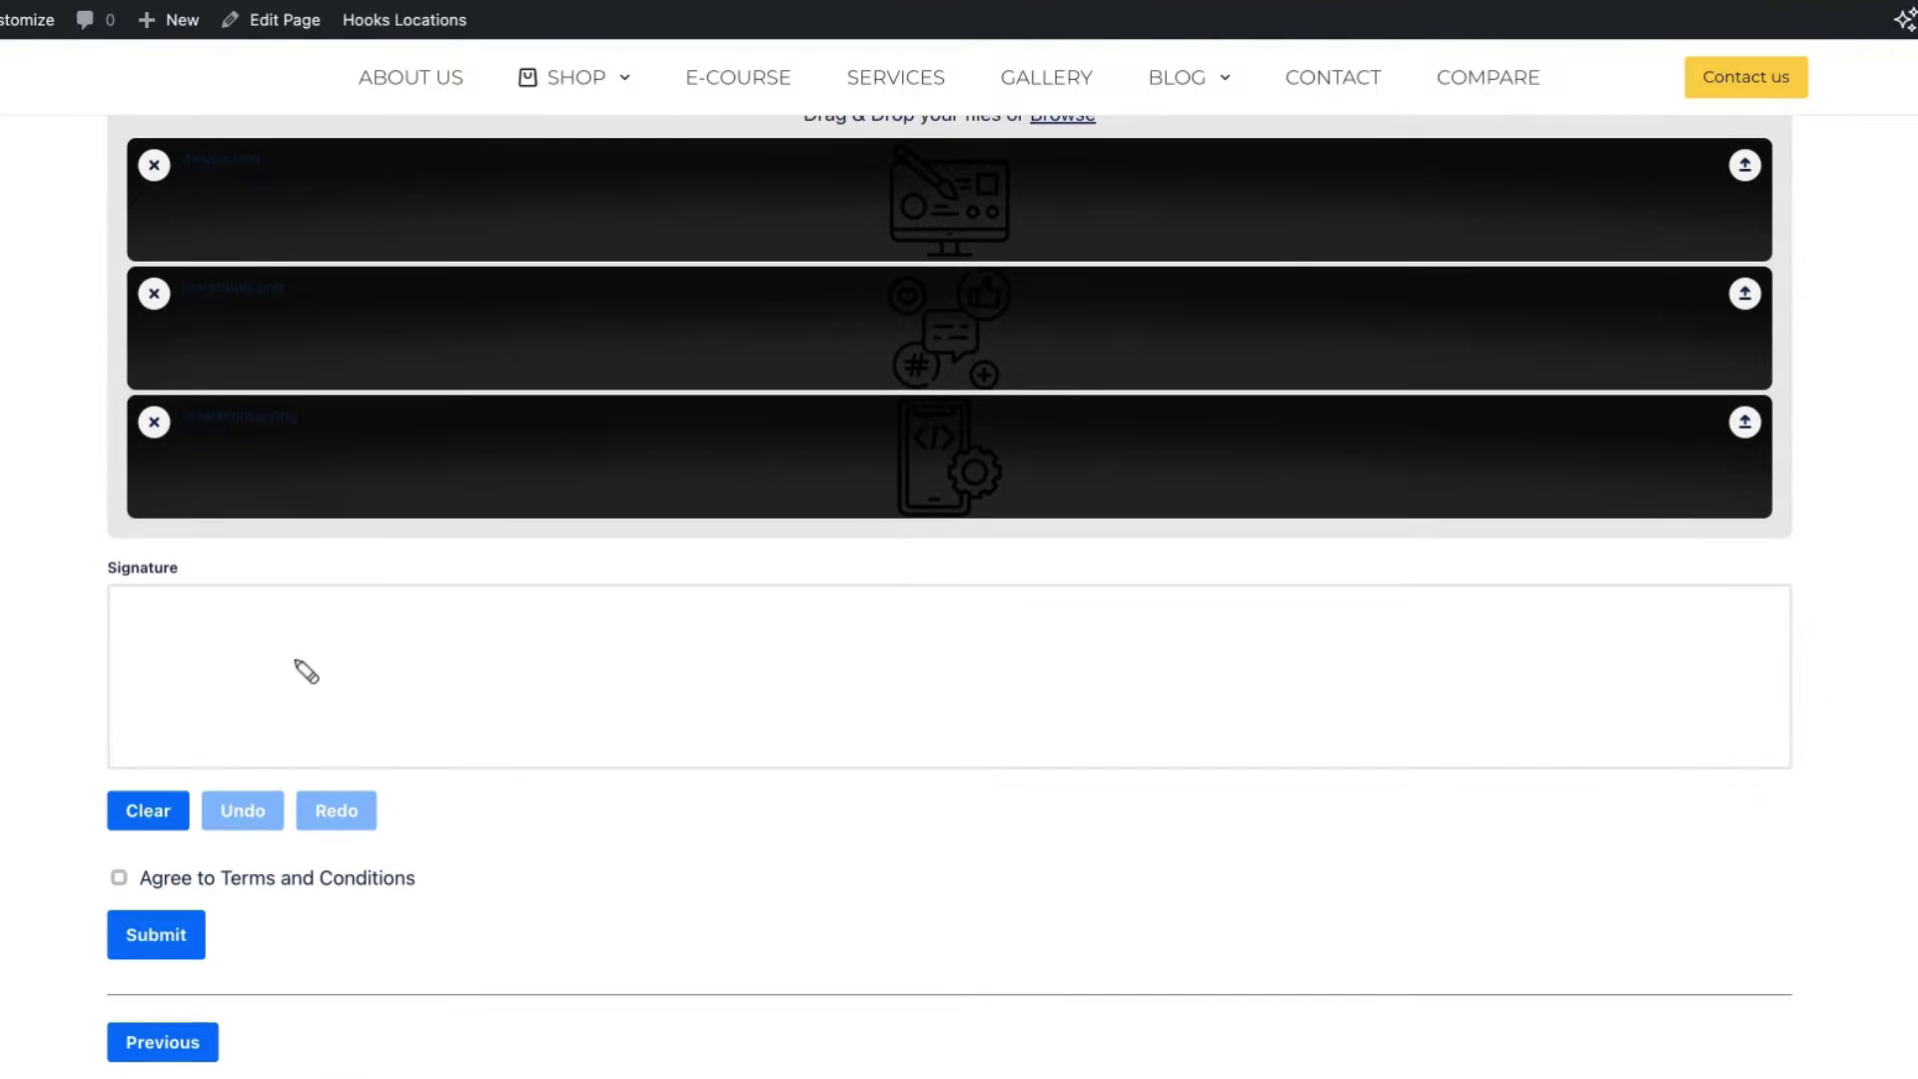
Step: Draw a signature, agree to the terms and conditions, and submit the form
mouse_move(596, 644)
mouse_down()
mouse_move(775, 625)
mouse_move(549, 689)
mouse_move(1014, 692)
mouse_up()
mouse_move(1215, 684)
mouse_down()
mouse_move(1229, 637)
mouse_move(1325, 634)
mouse_up()
click(1351, 719)
click(119, 877)
click(147, 935)
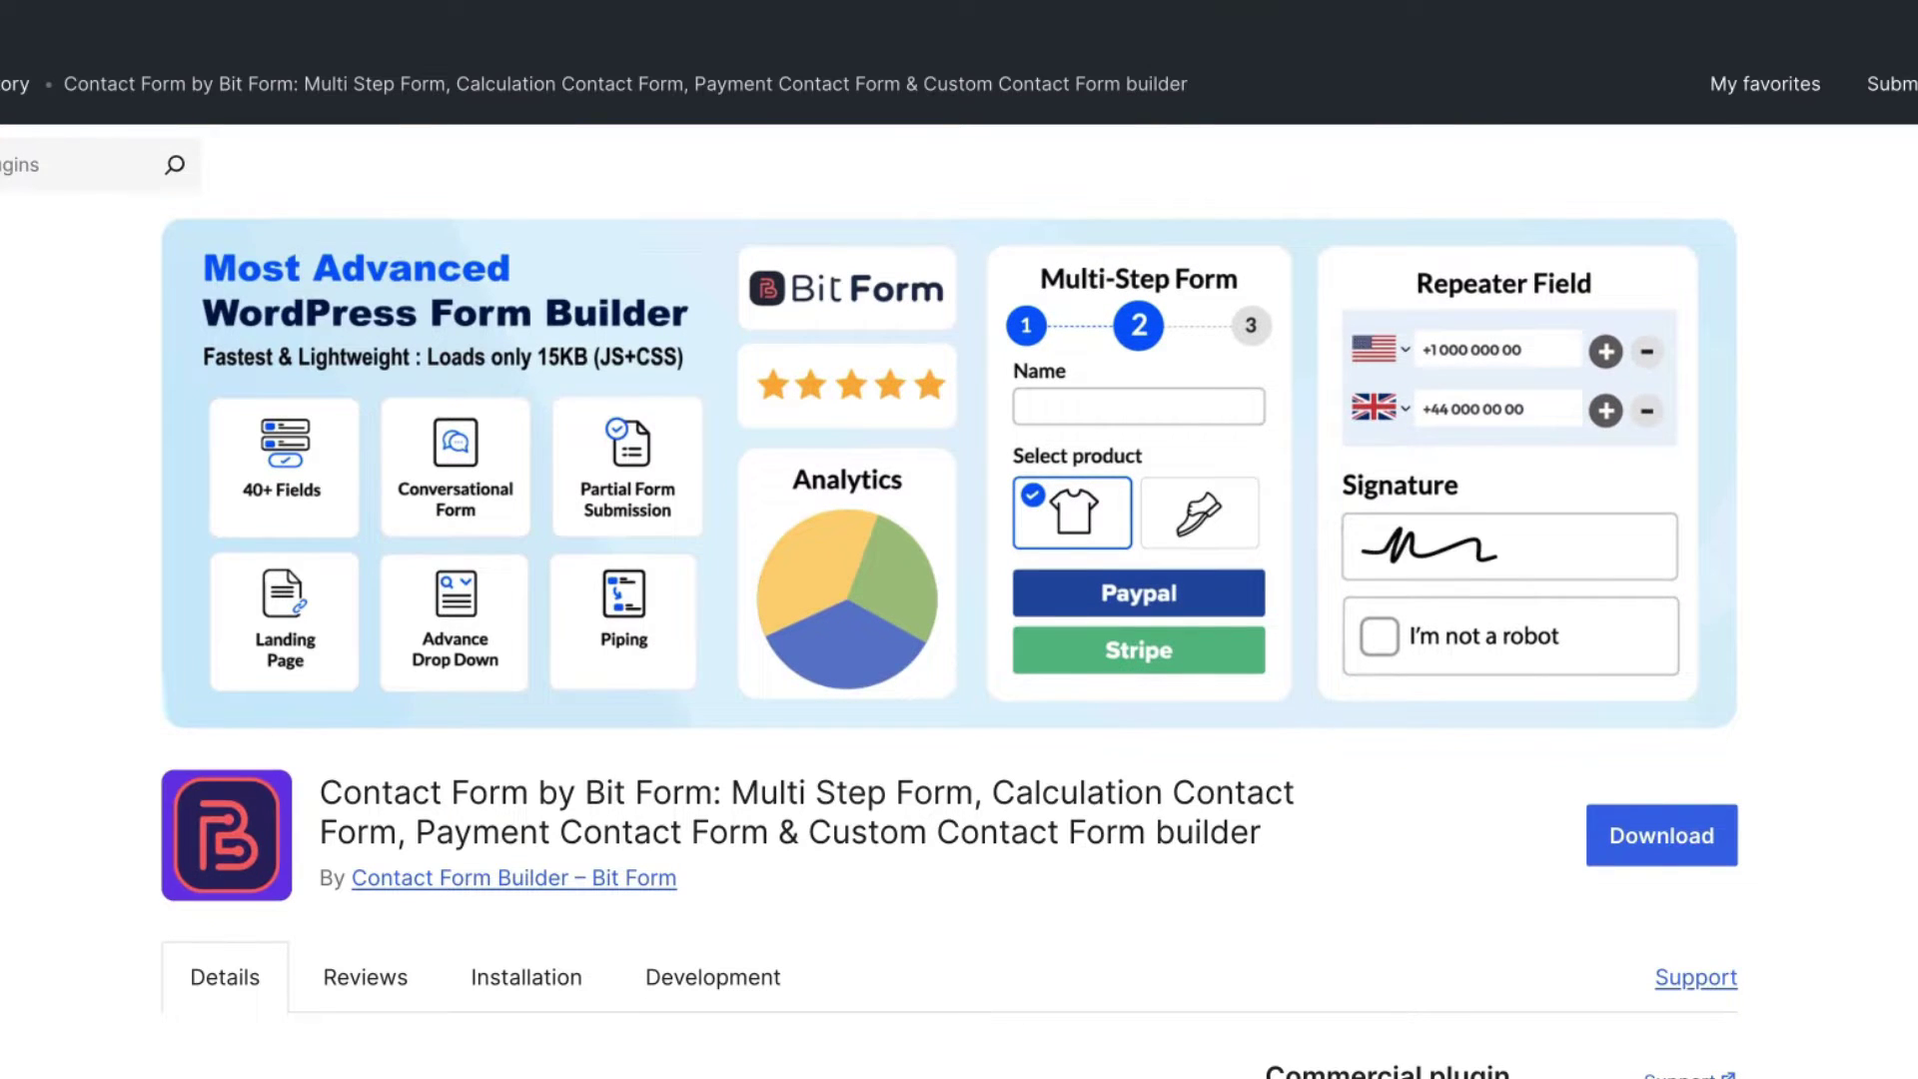
scroll(950, 599, down, 8)
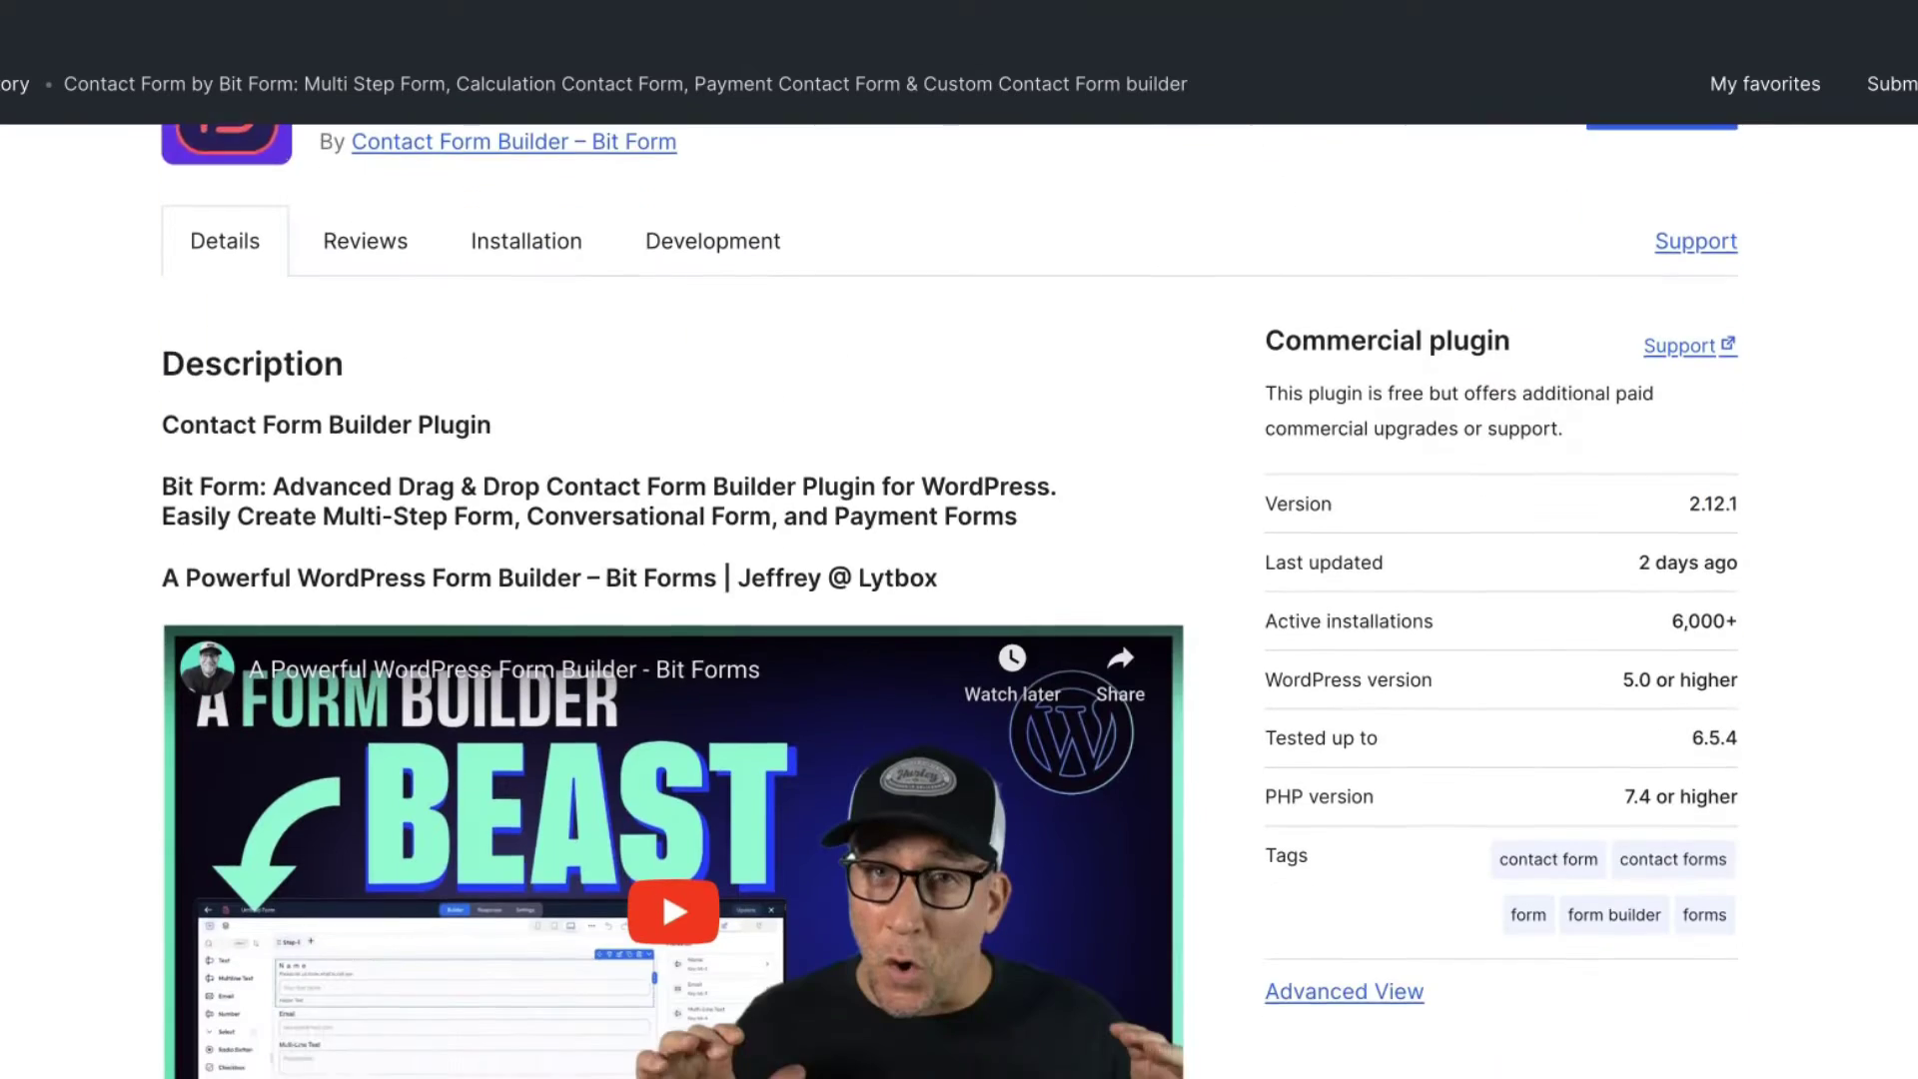
scroll(950, 599, down, 1)
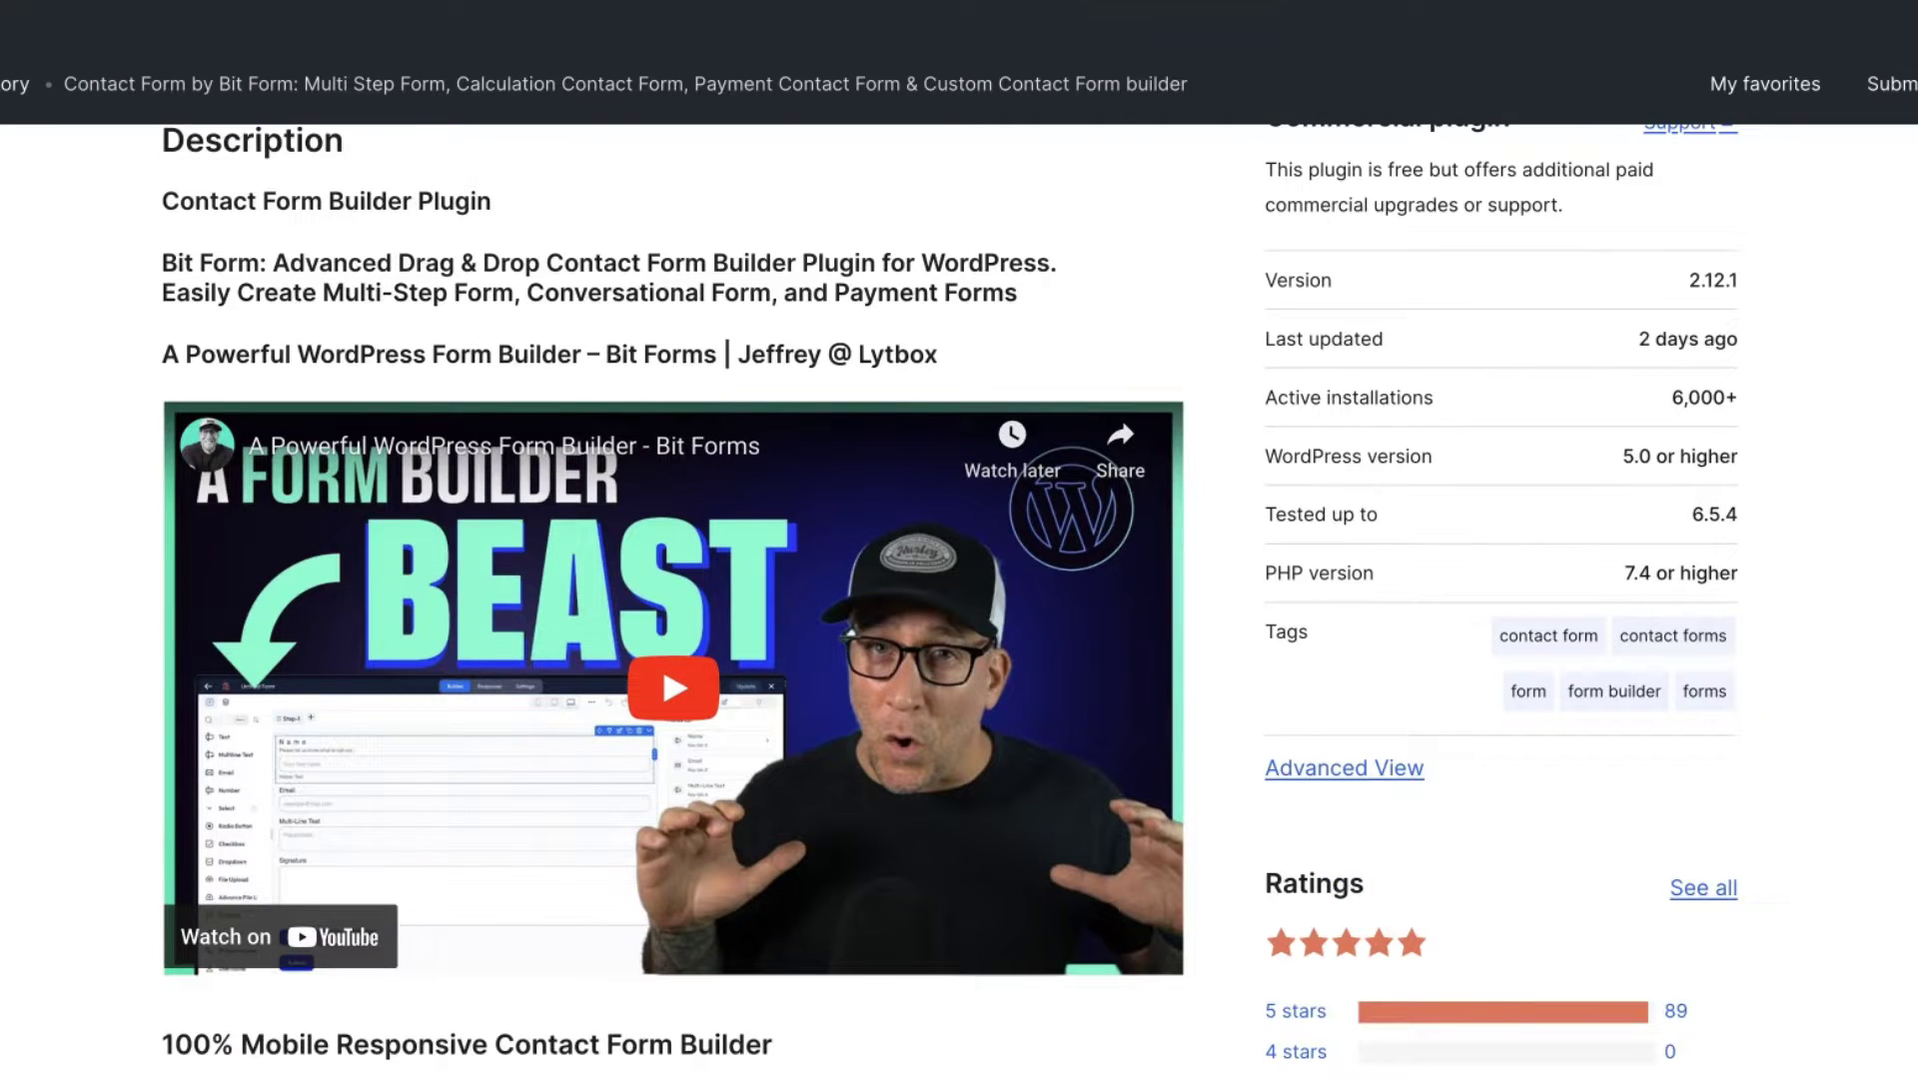
scroll(950, 599, down, 4)
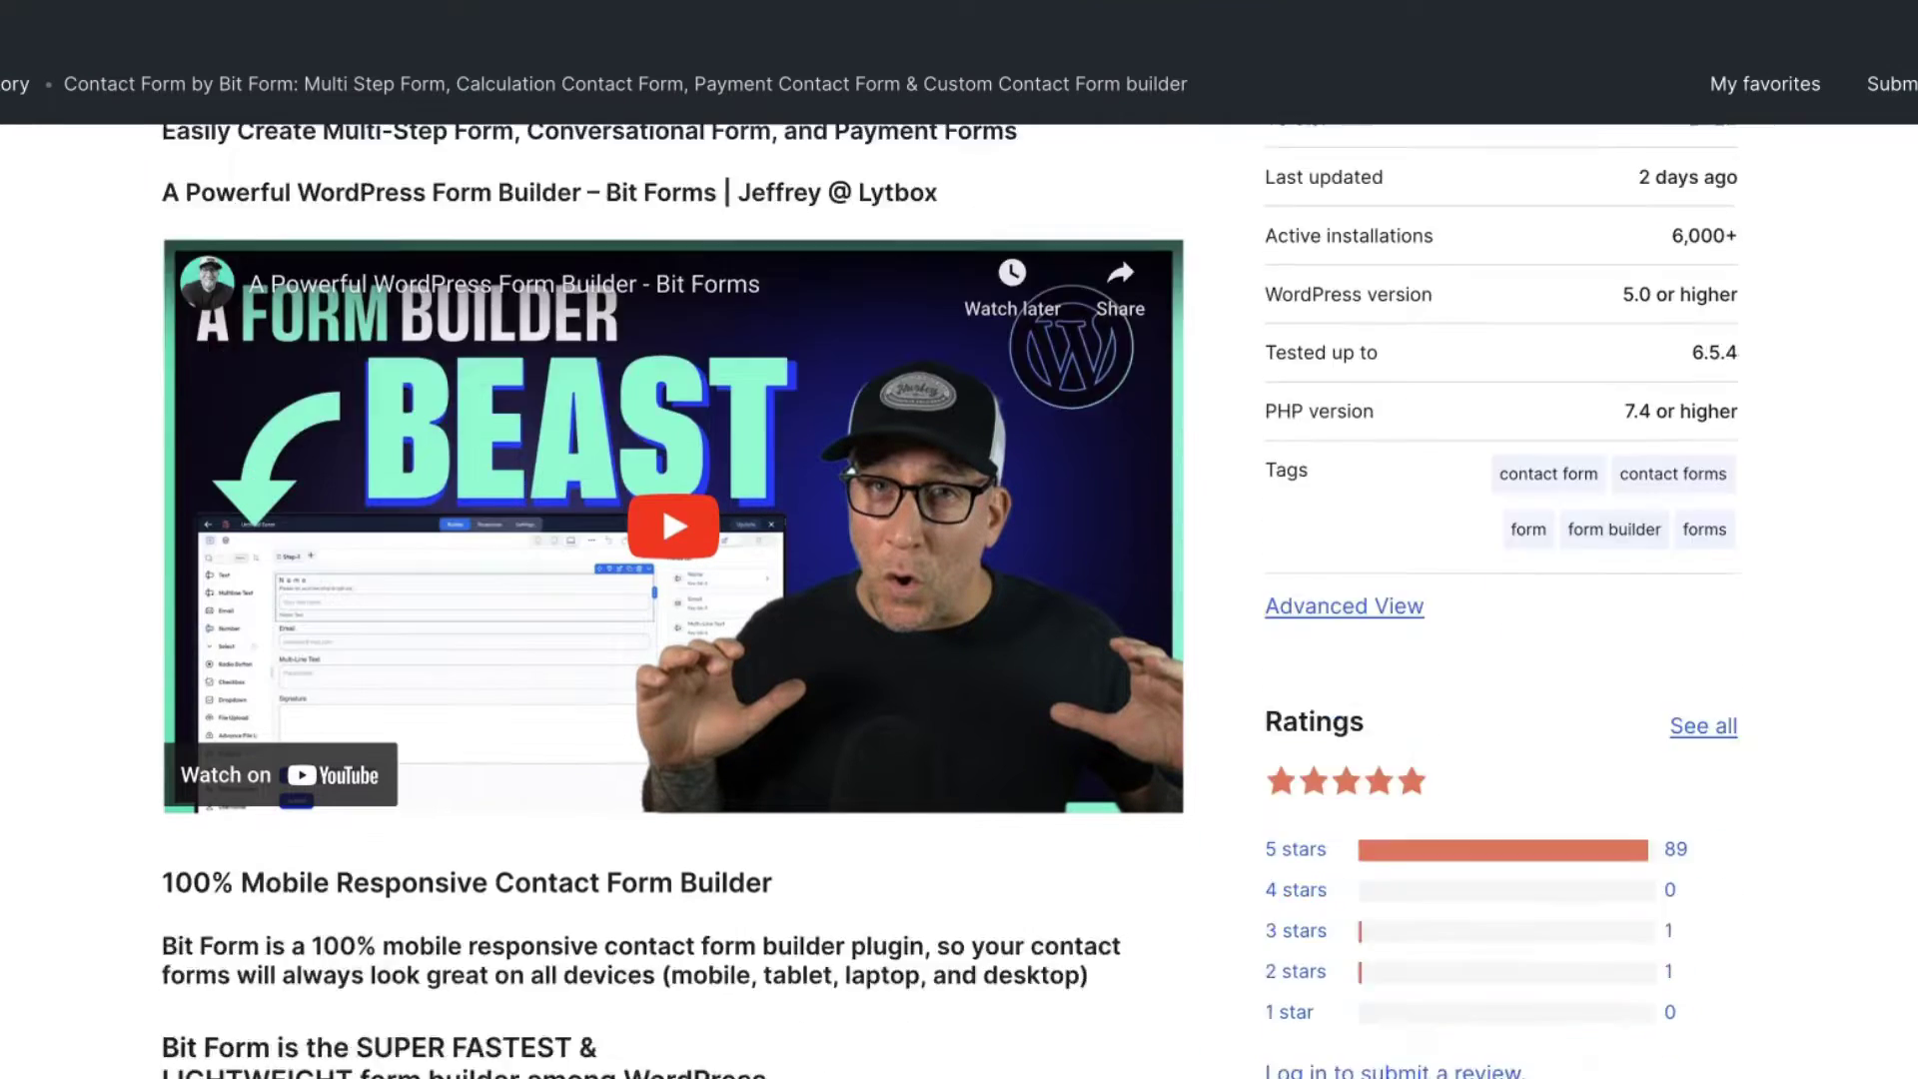
scroll(950, 599, up, 8)
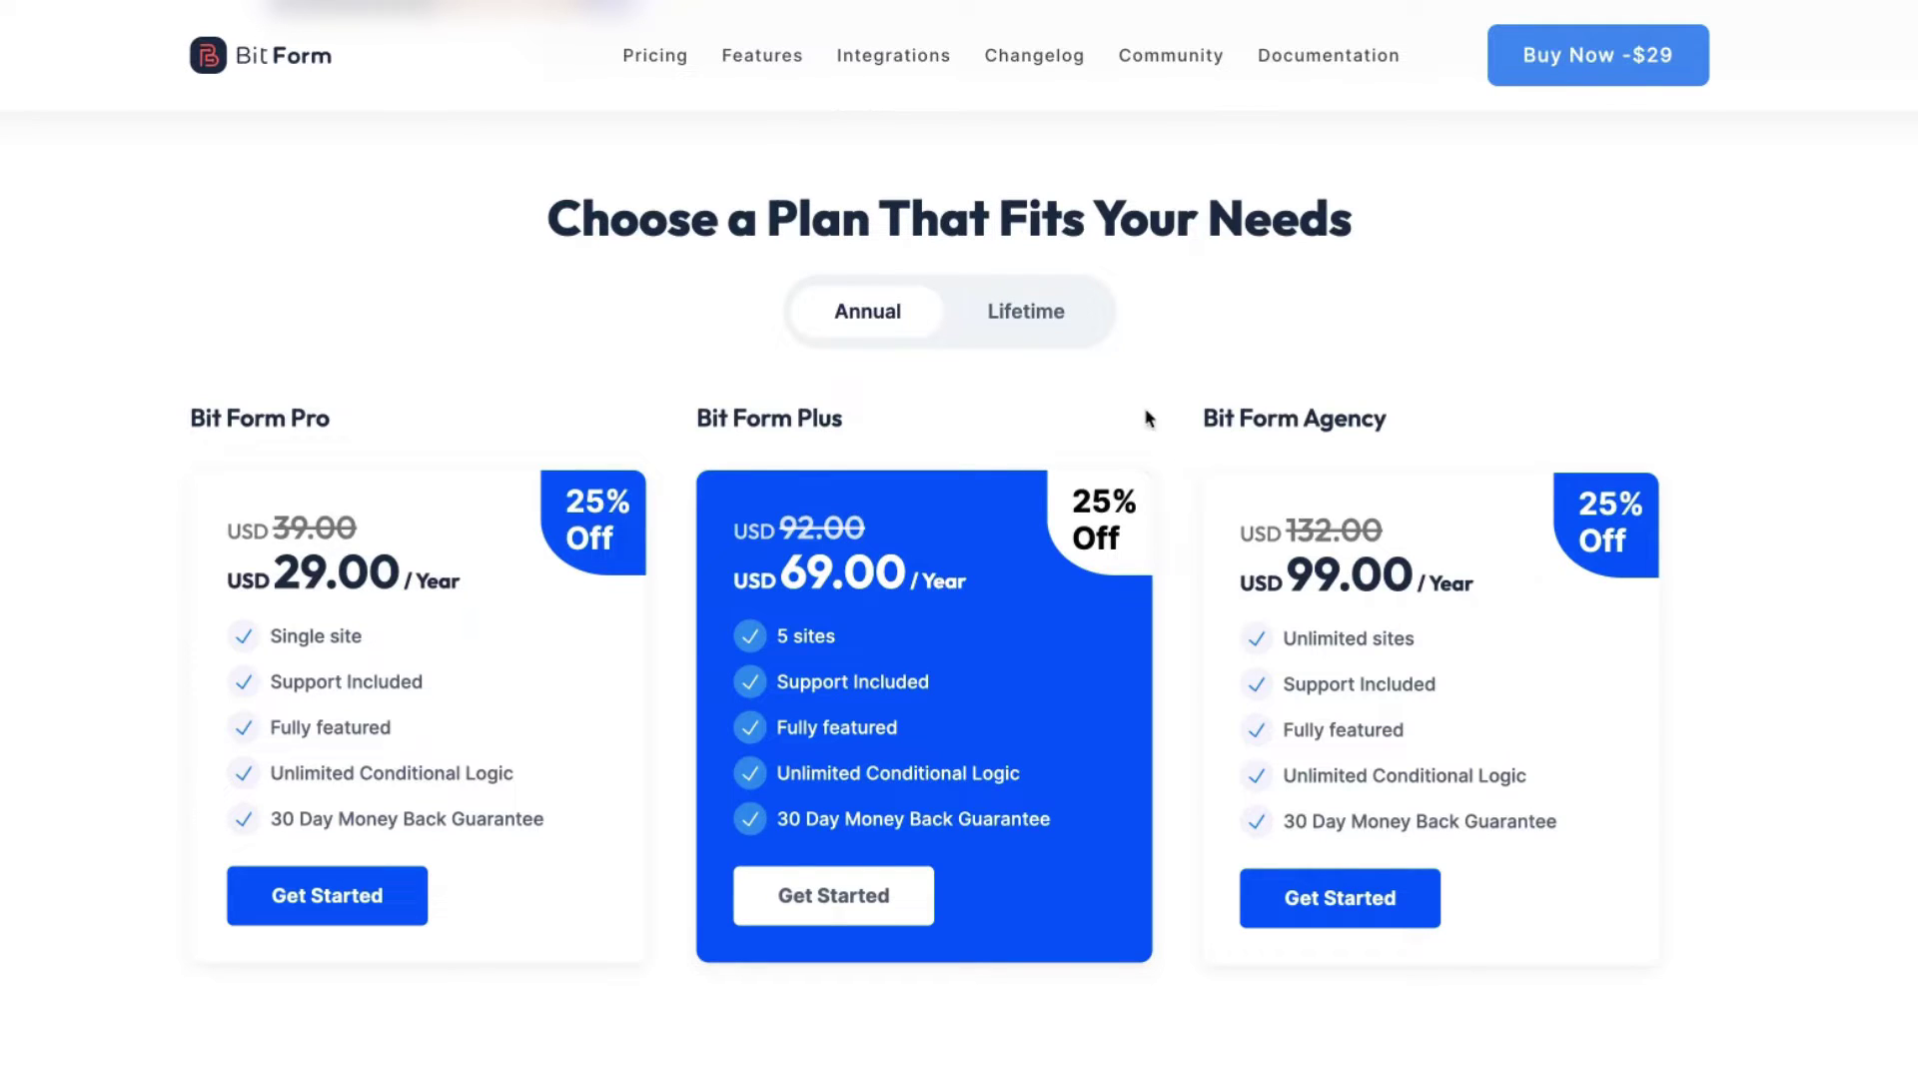
Step: Switch the pricing page to Lifetime to show the $99, $299 and $499 plans
click(1029, 310)
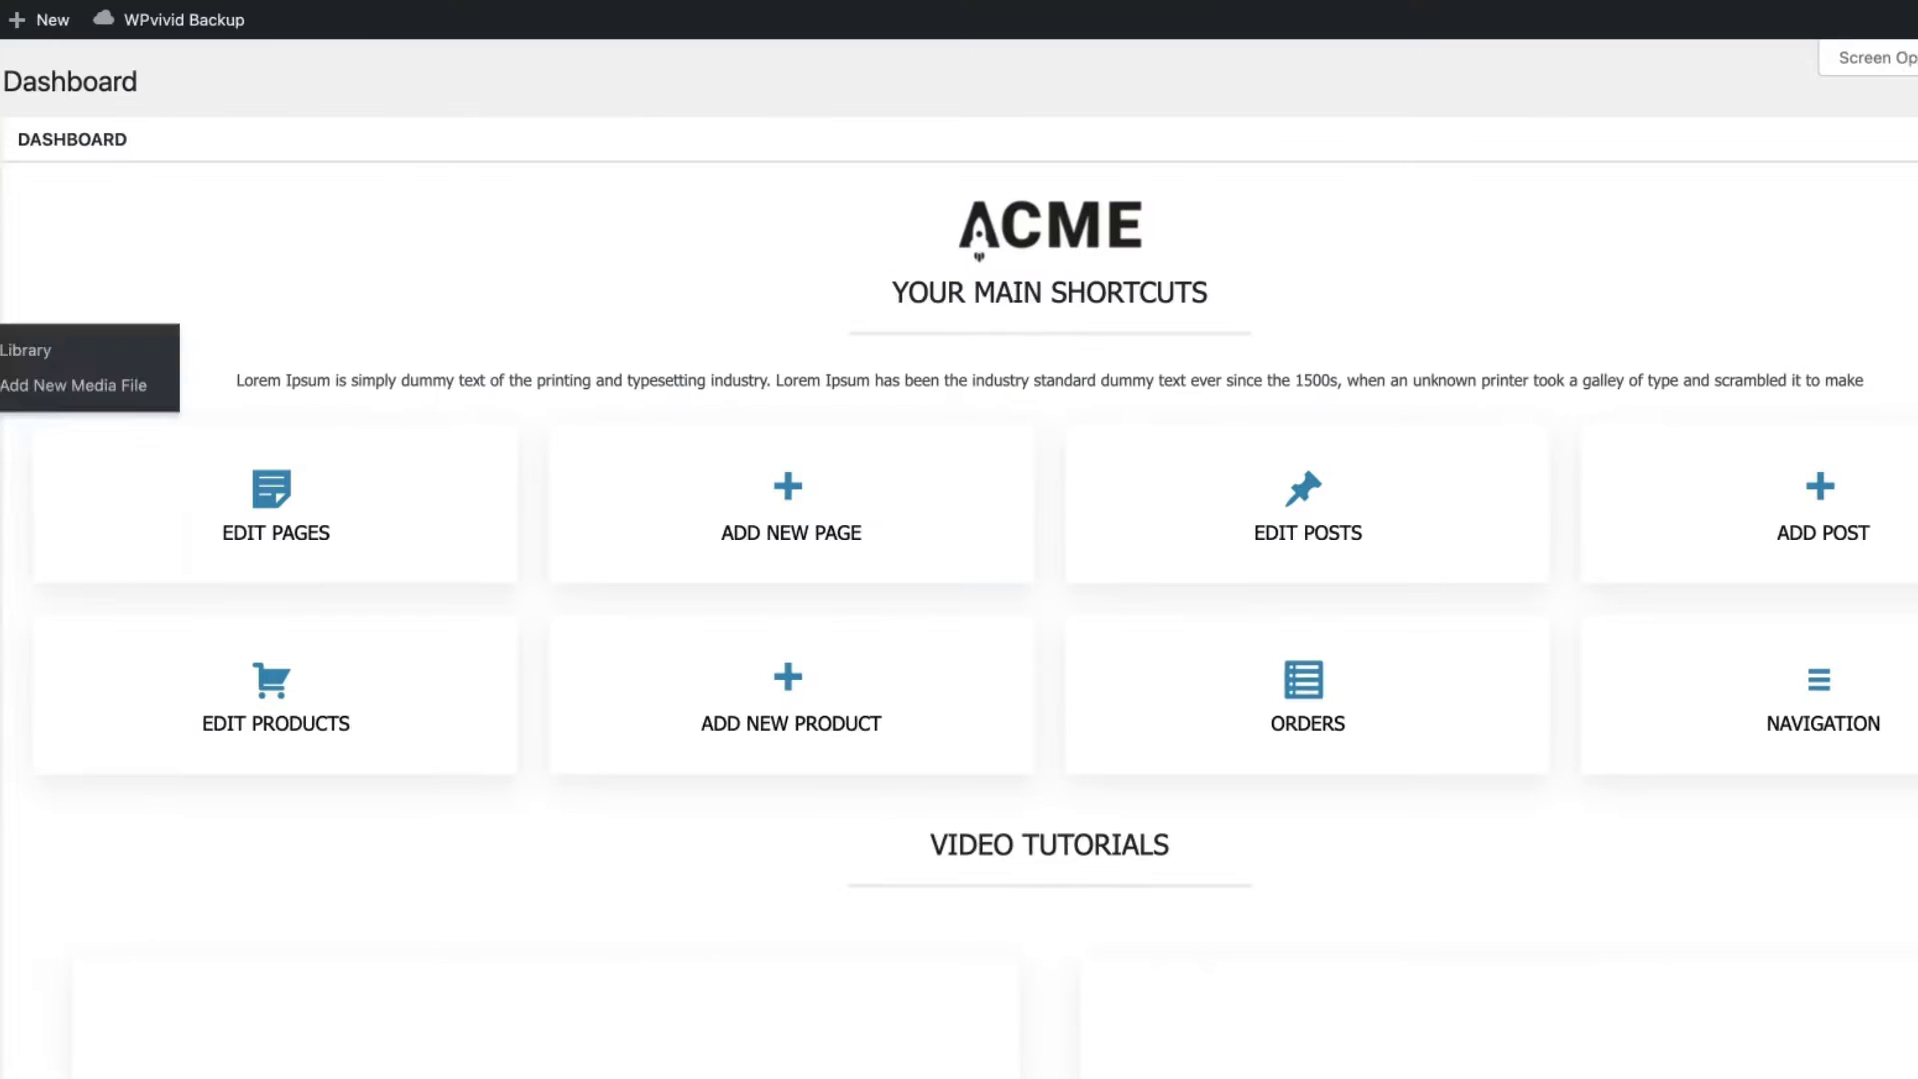
mouse_move(94, 800)
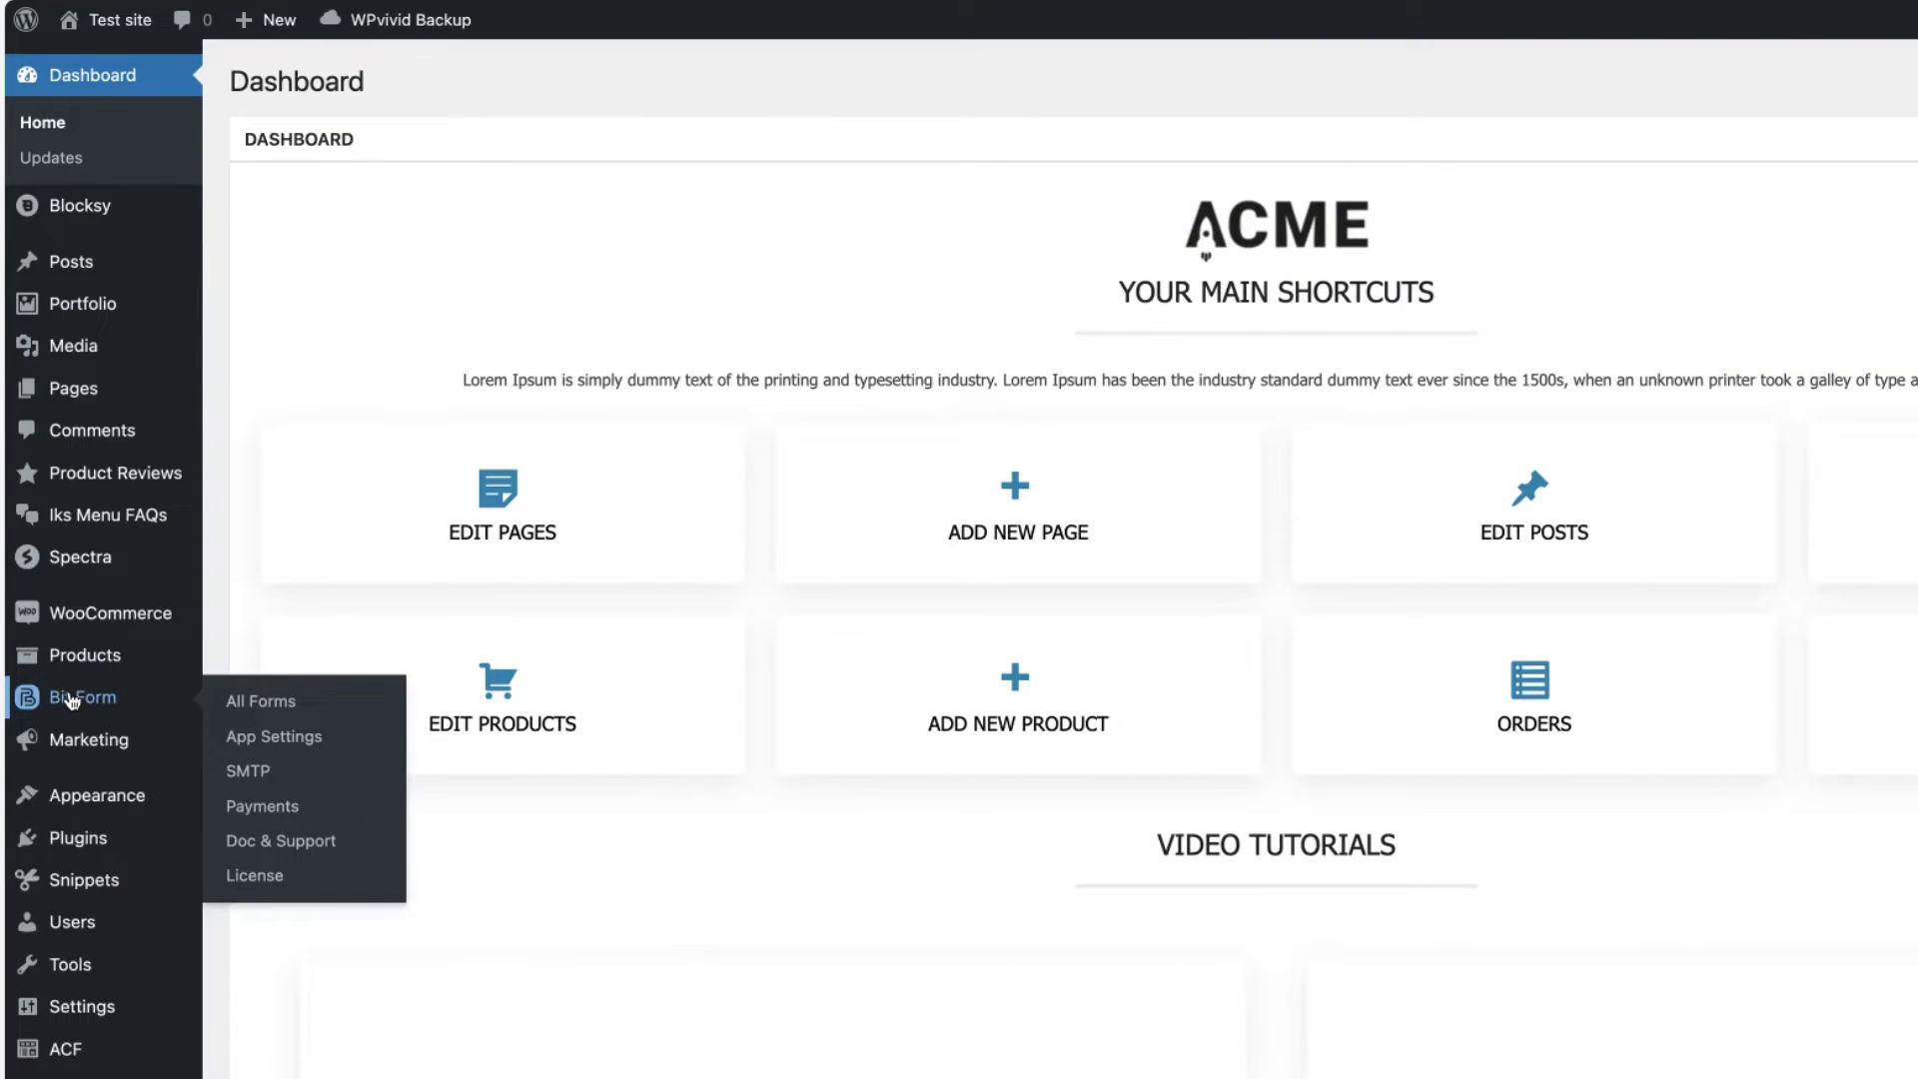
Step: From All Forms, create a new form using the Blank template
click(280, 707)
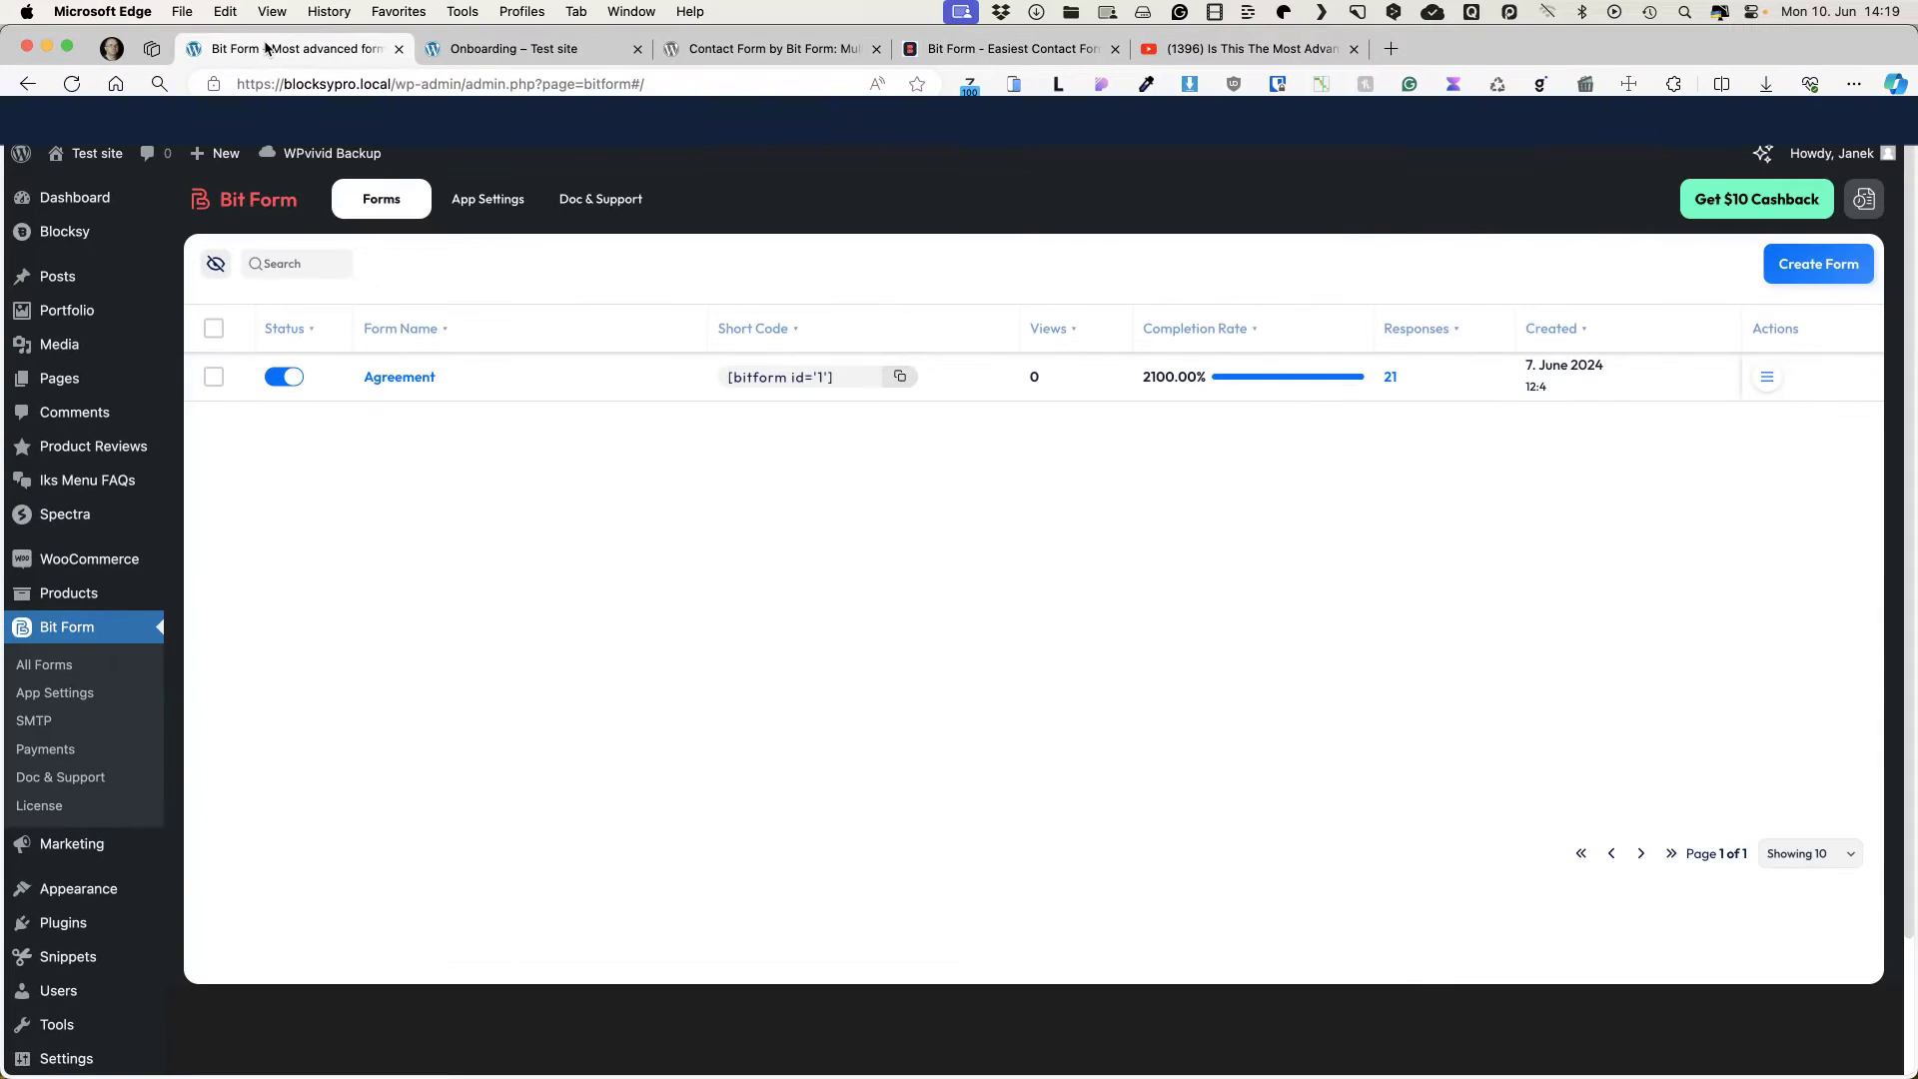
click(1803, 266)
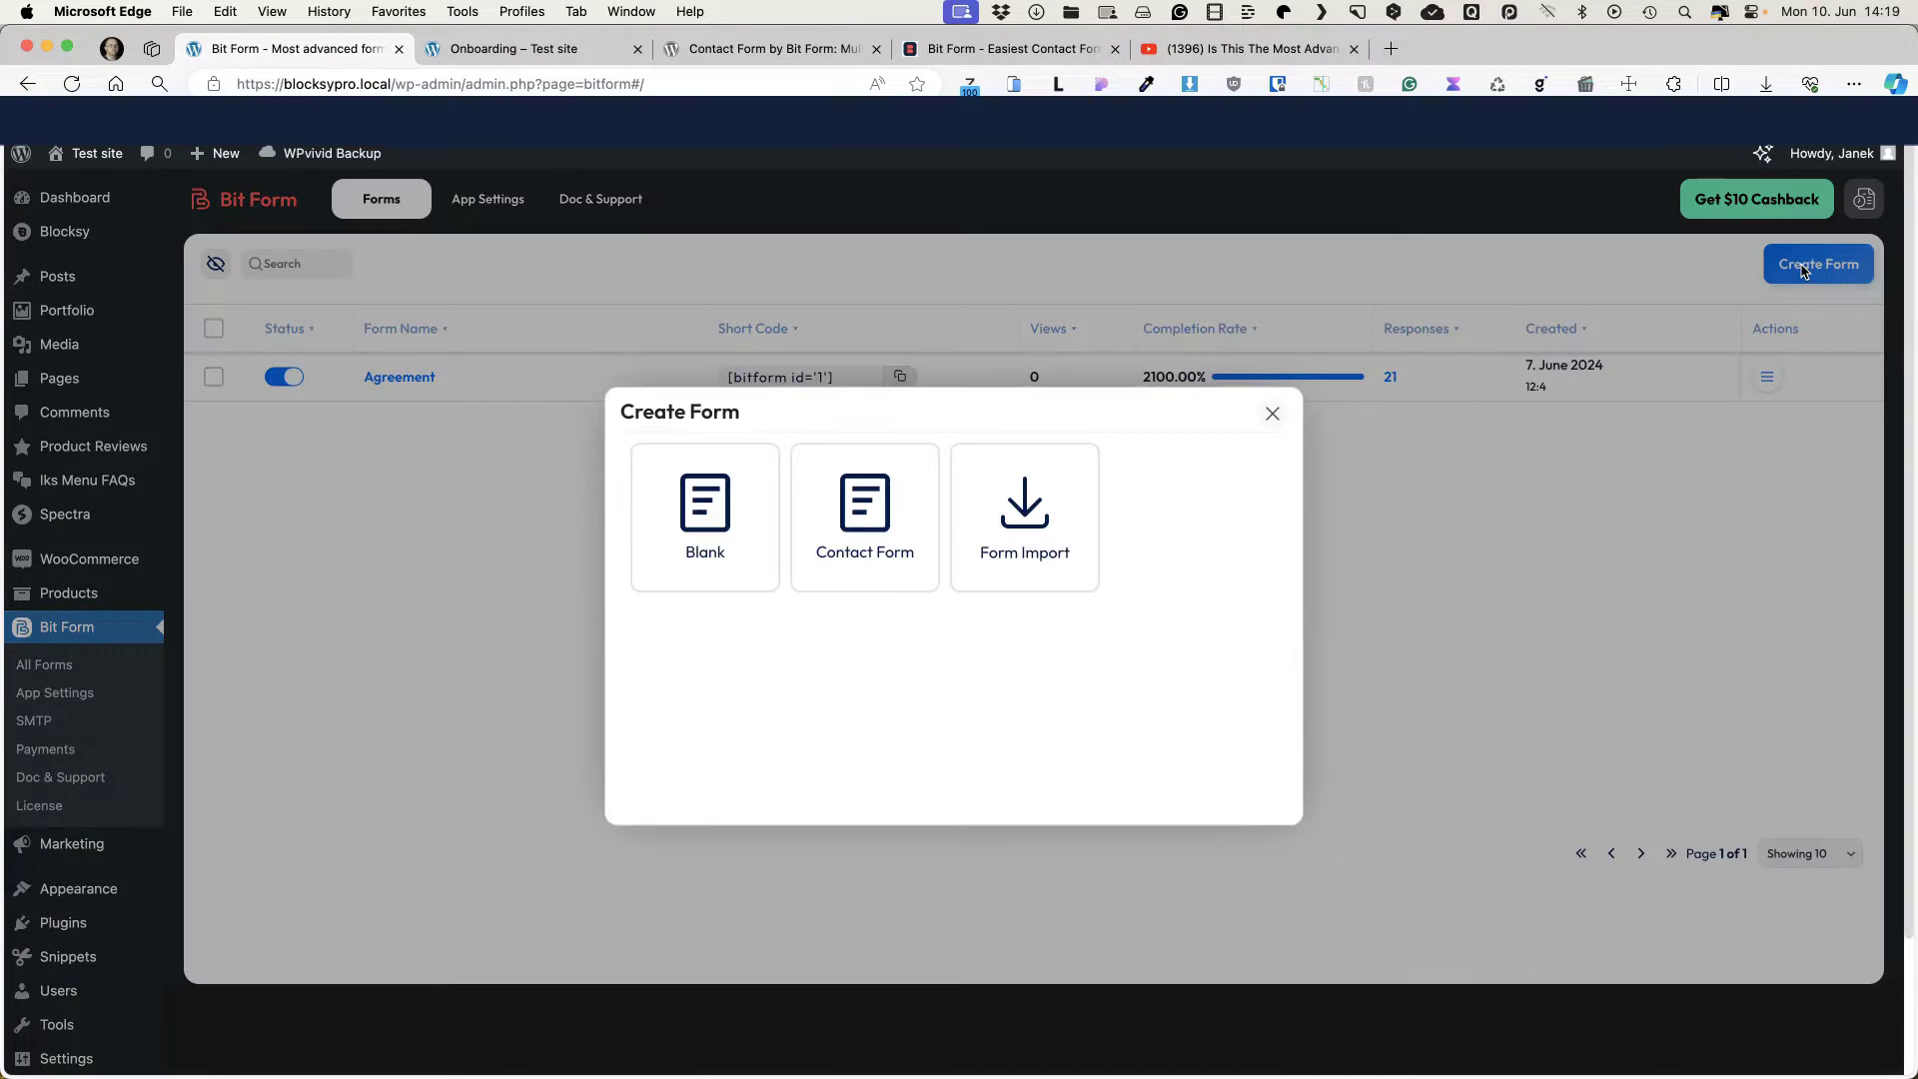
click(704, 560)
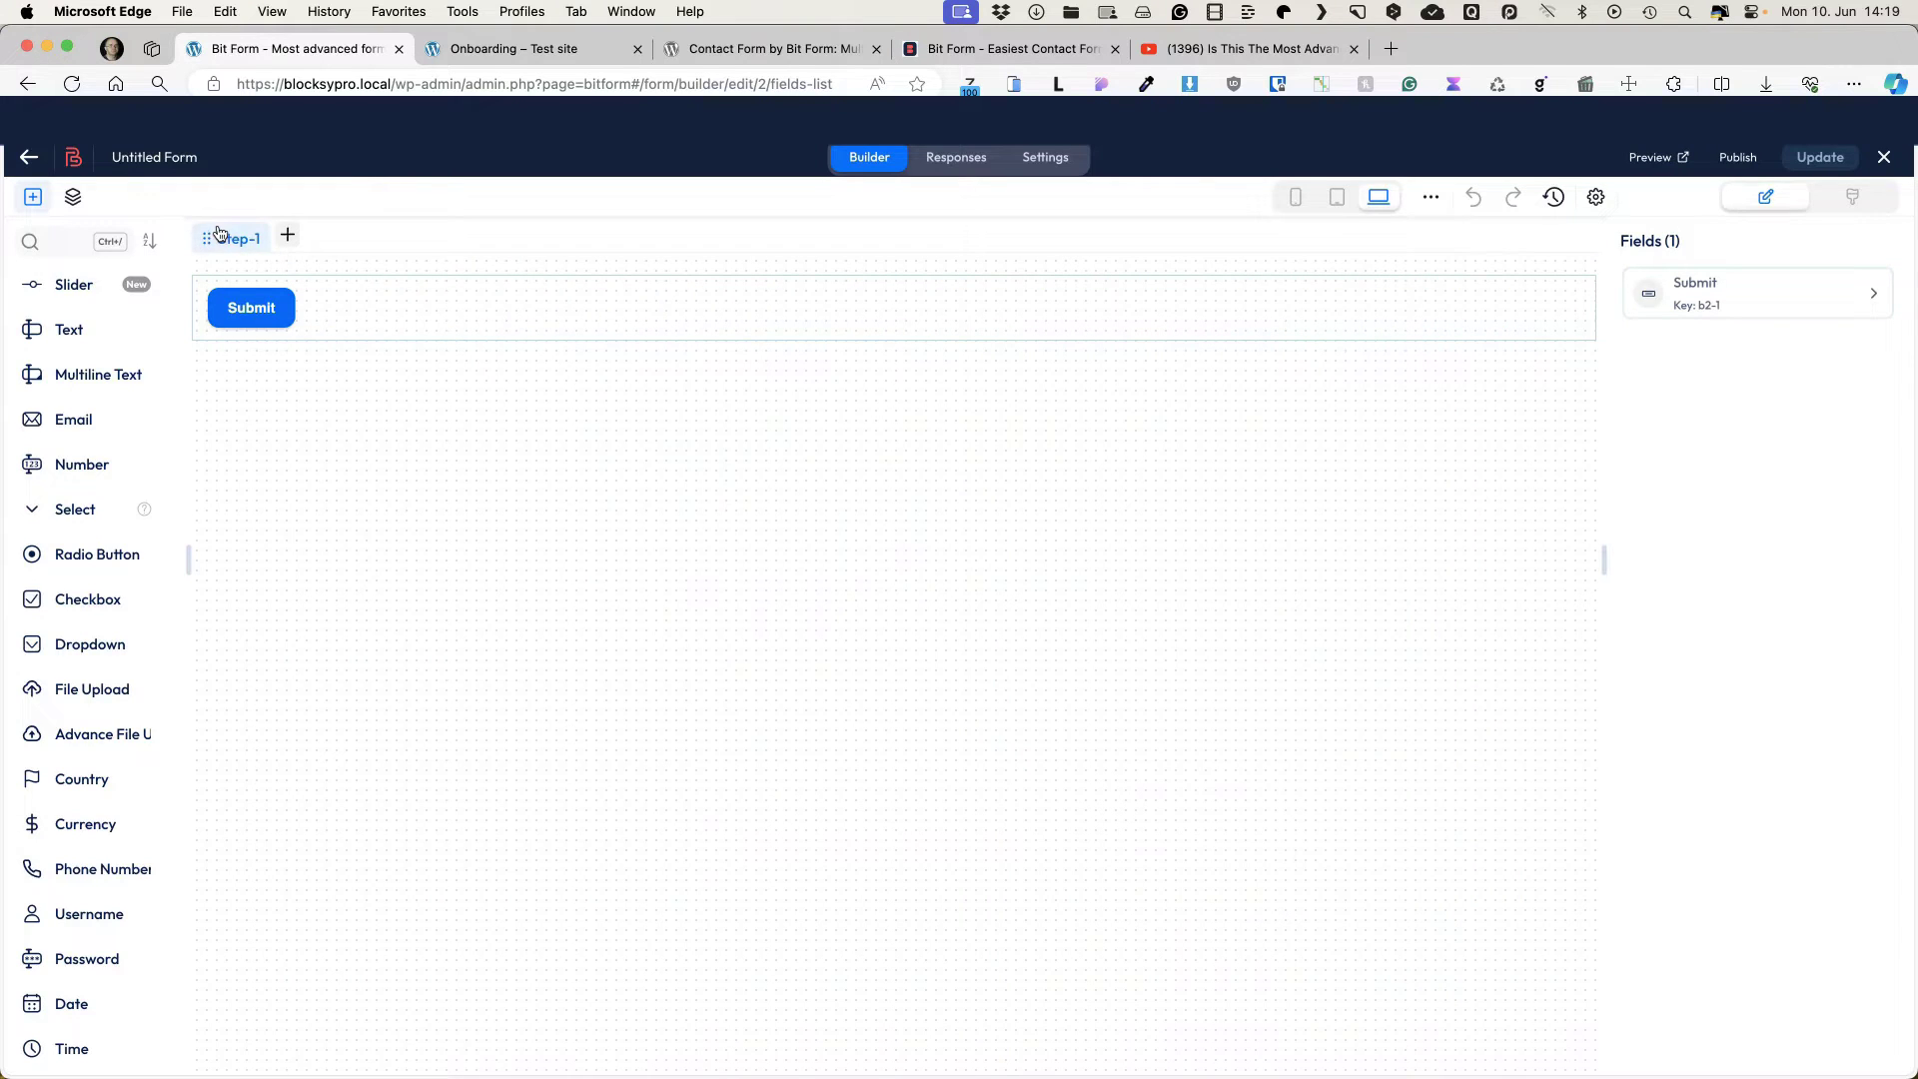
Step: Add Step-2 and Step-3 to the form and bring up its Multisteps Settings
click(288, 235)
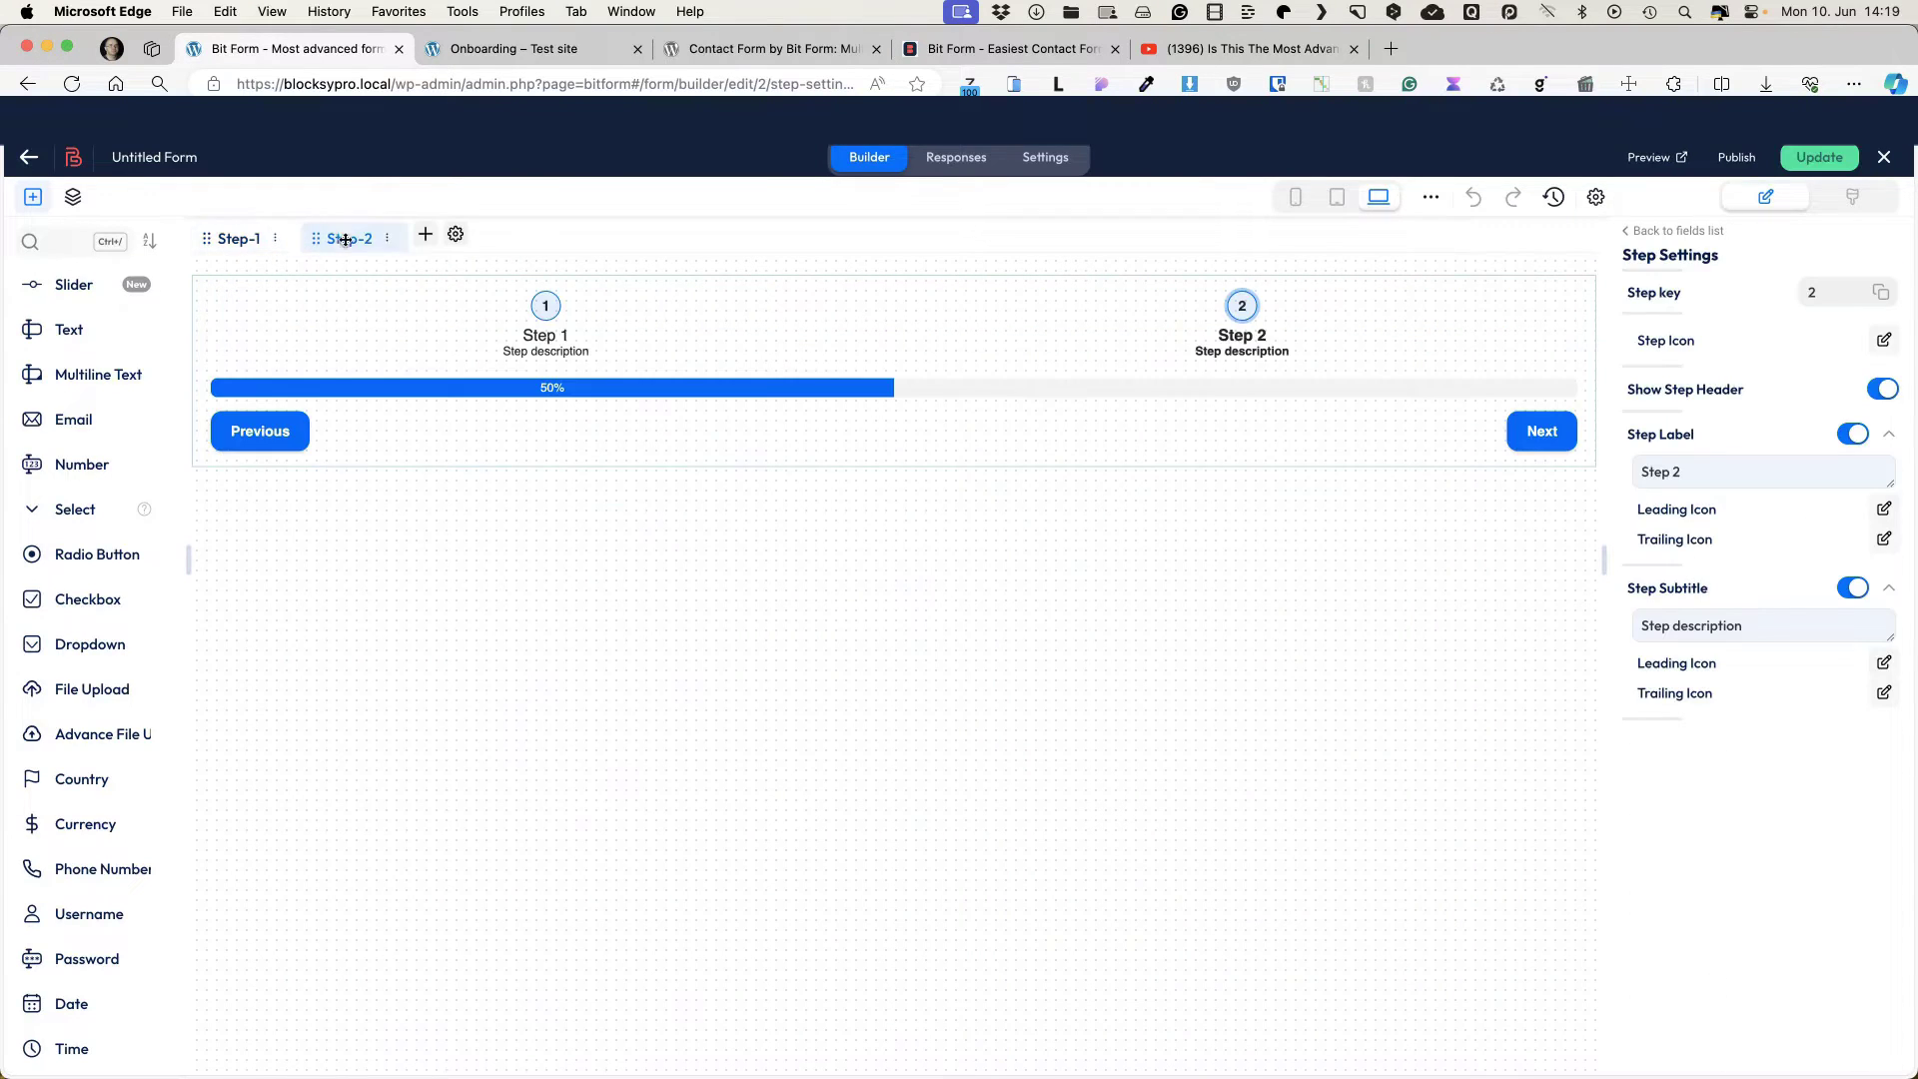
click(427, 235)
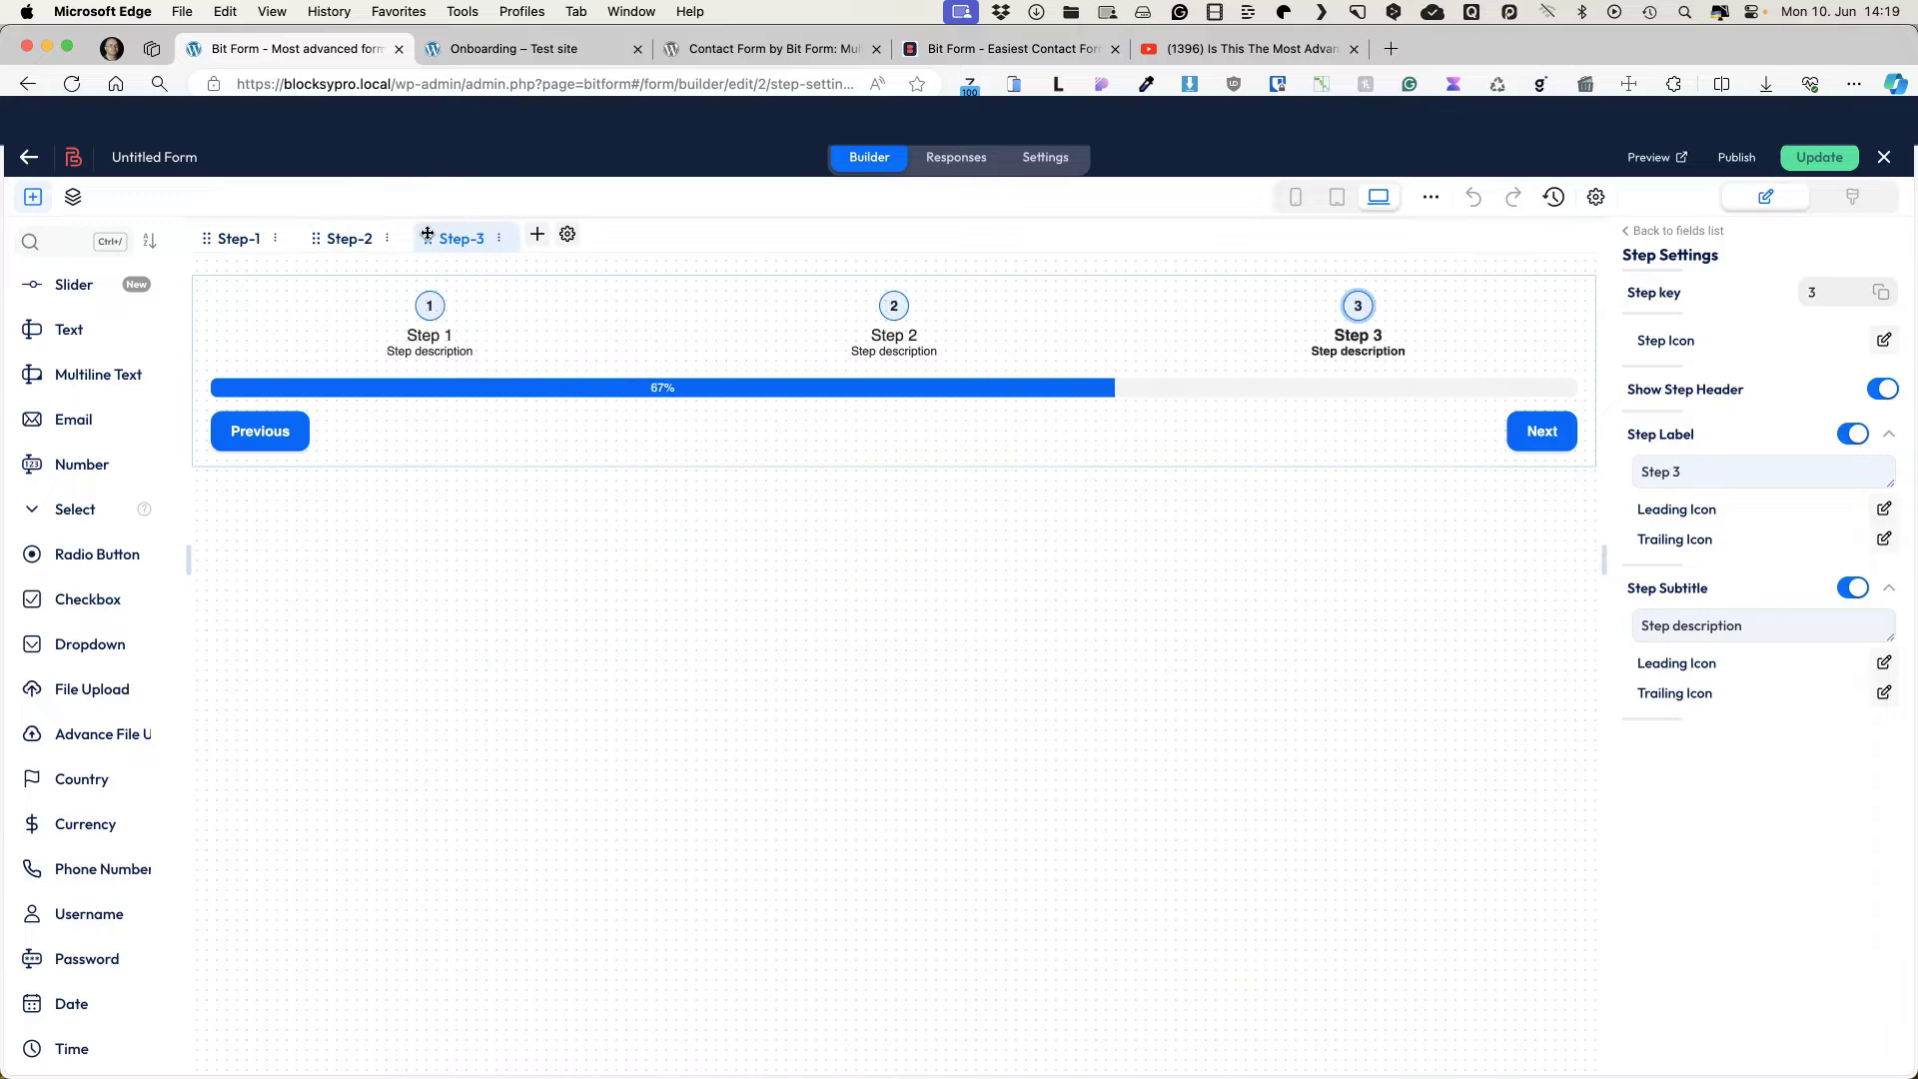
click(238, 239)
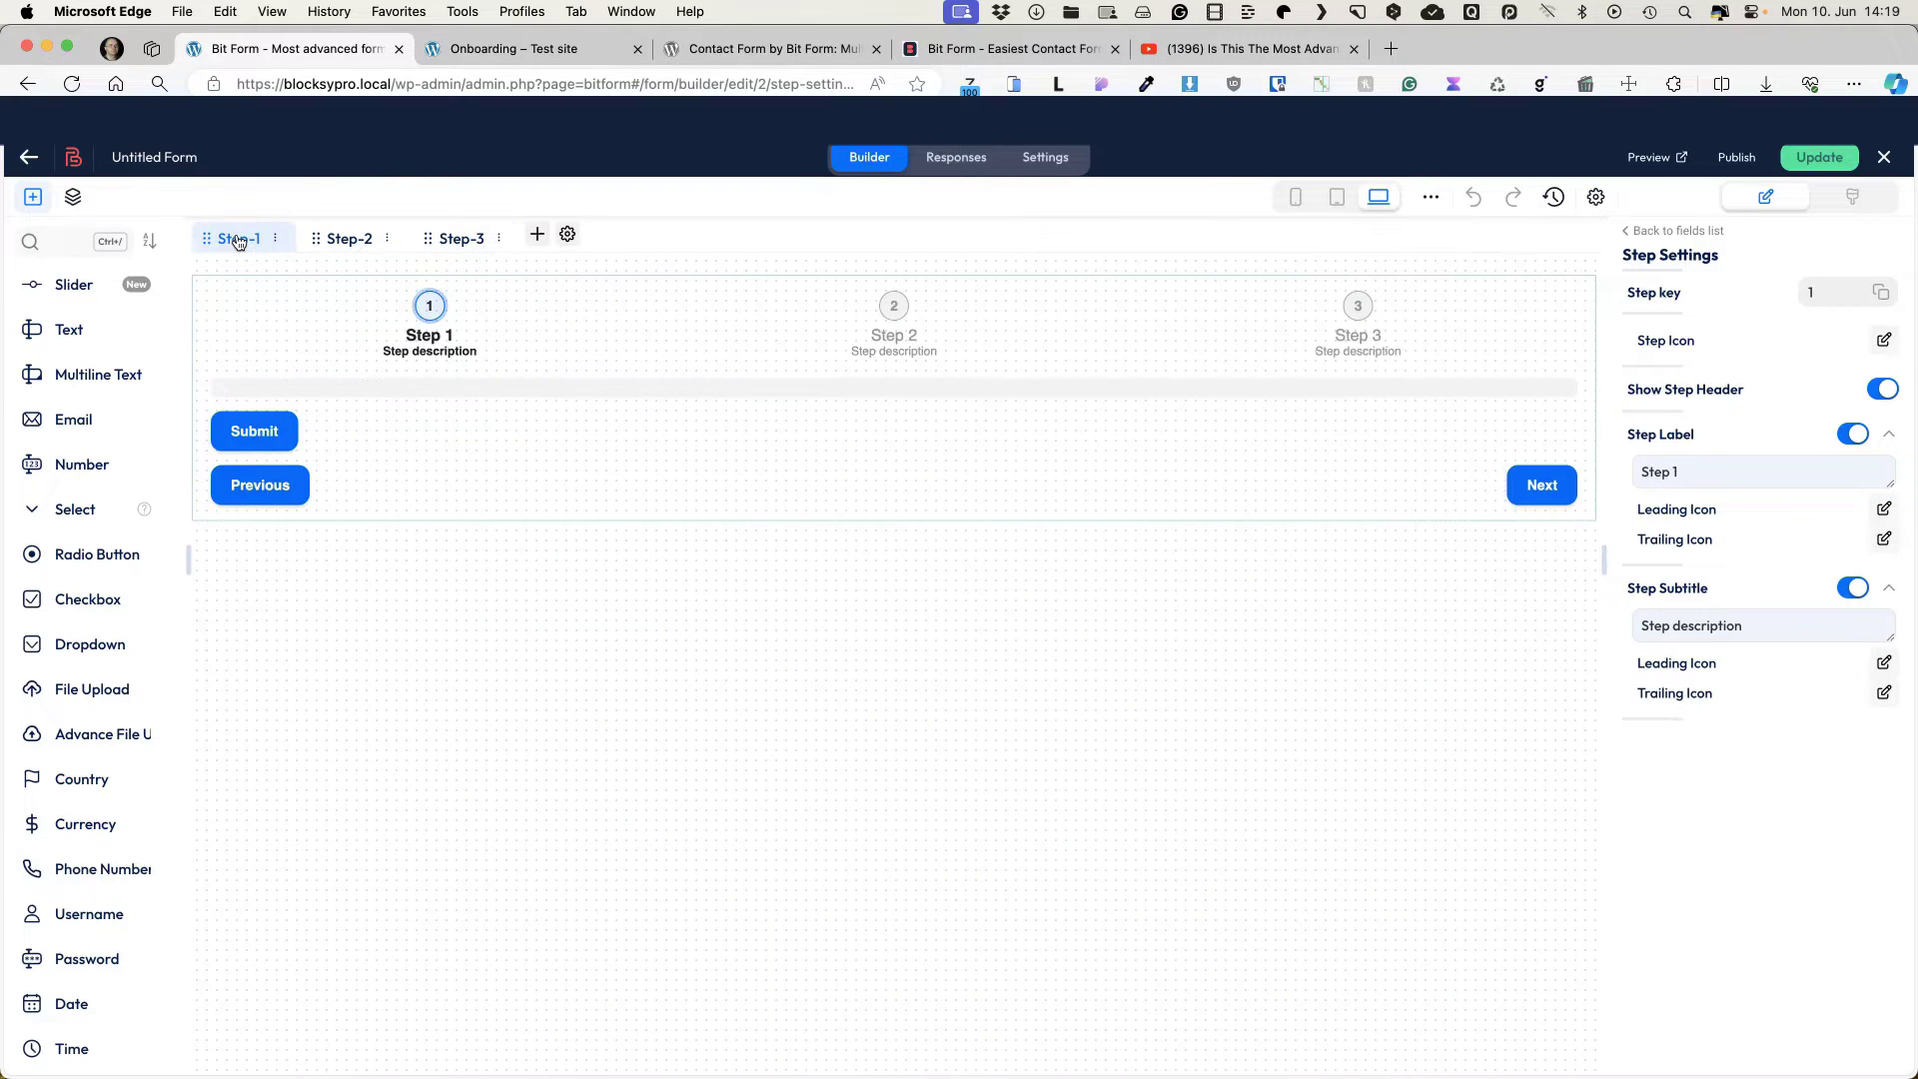
click(441, 323)
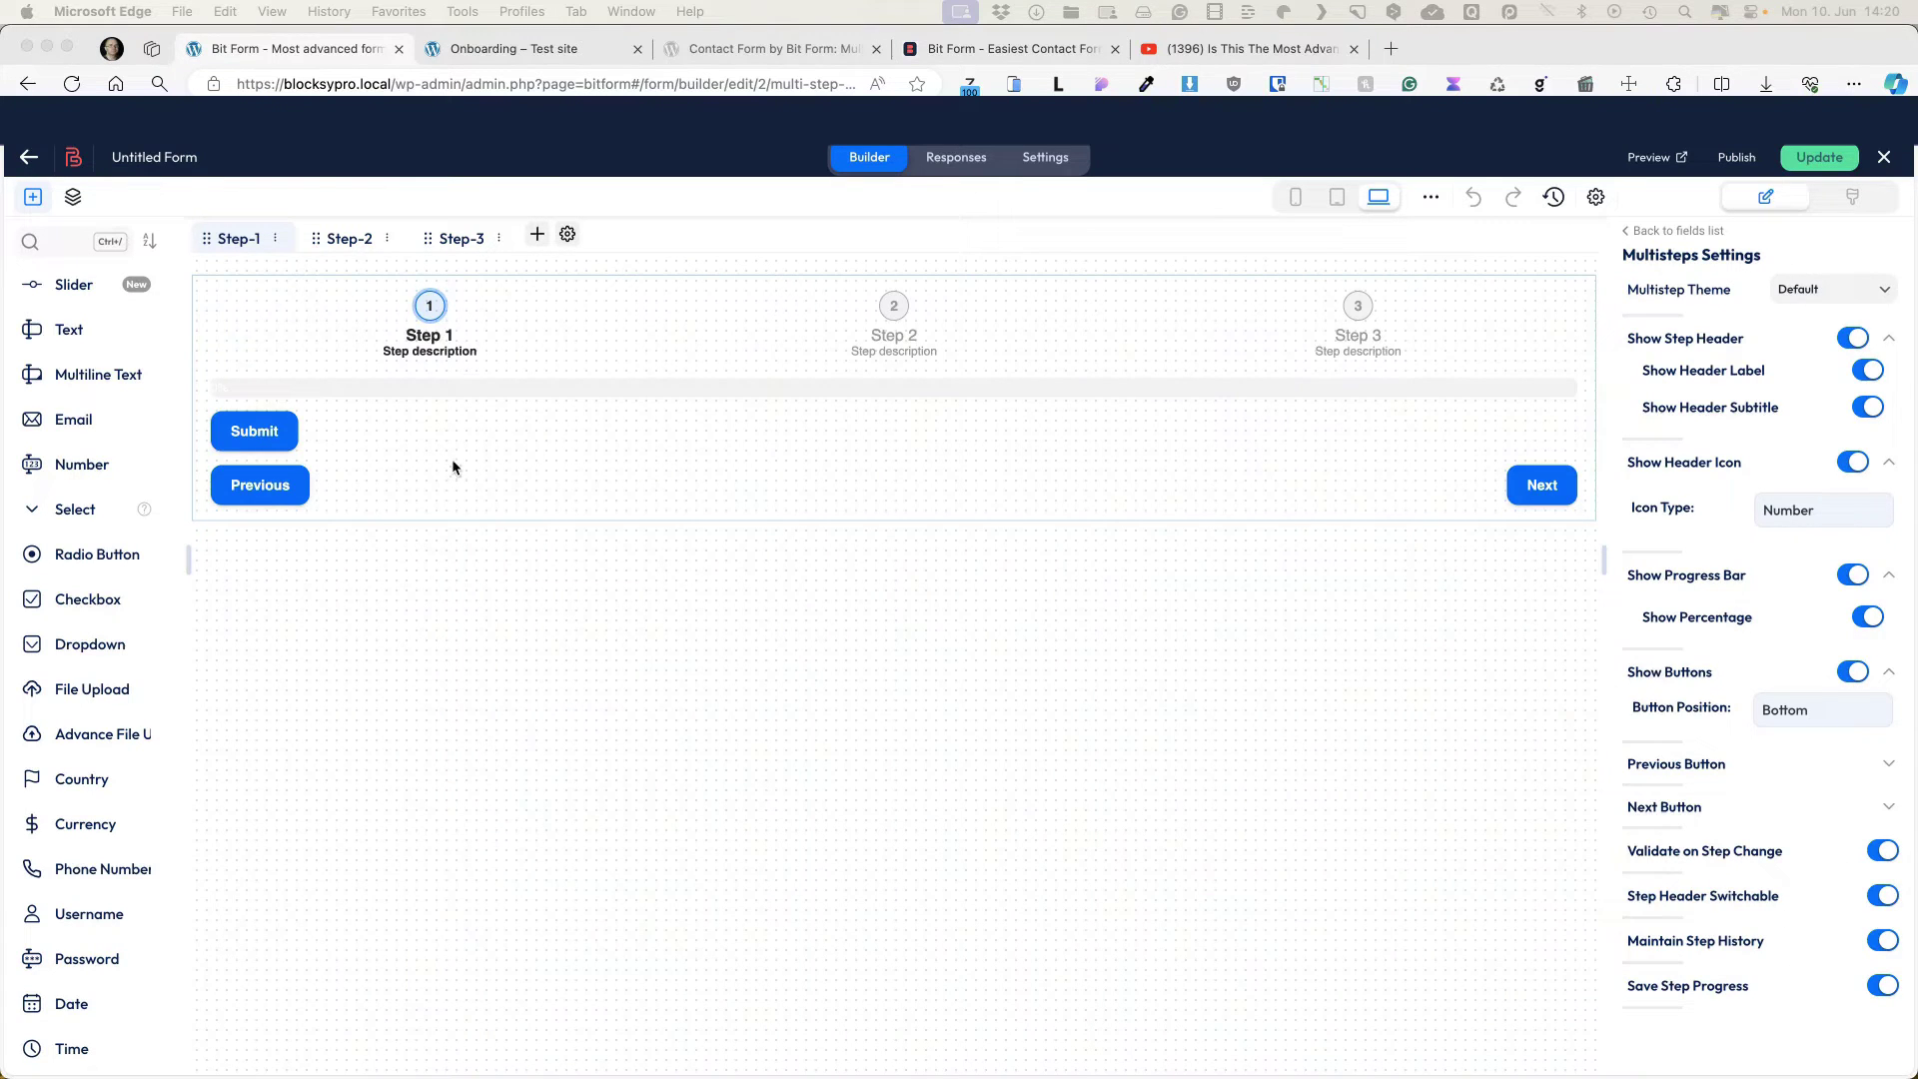
Step: Subtitle Step 1 'Personal information' and Step 2 'Project details'
click(237, 240)
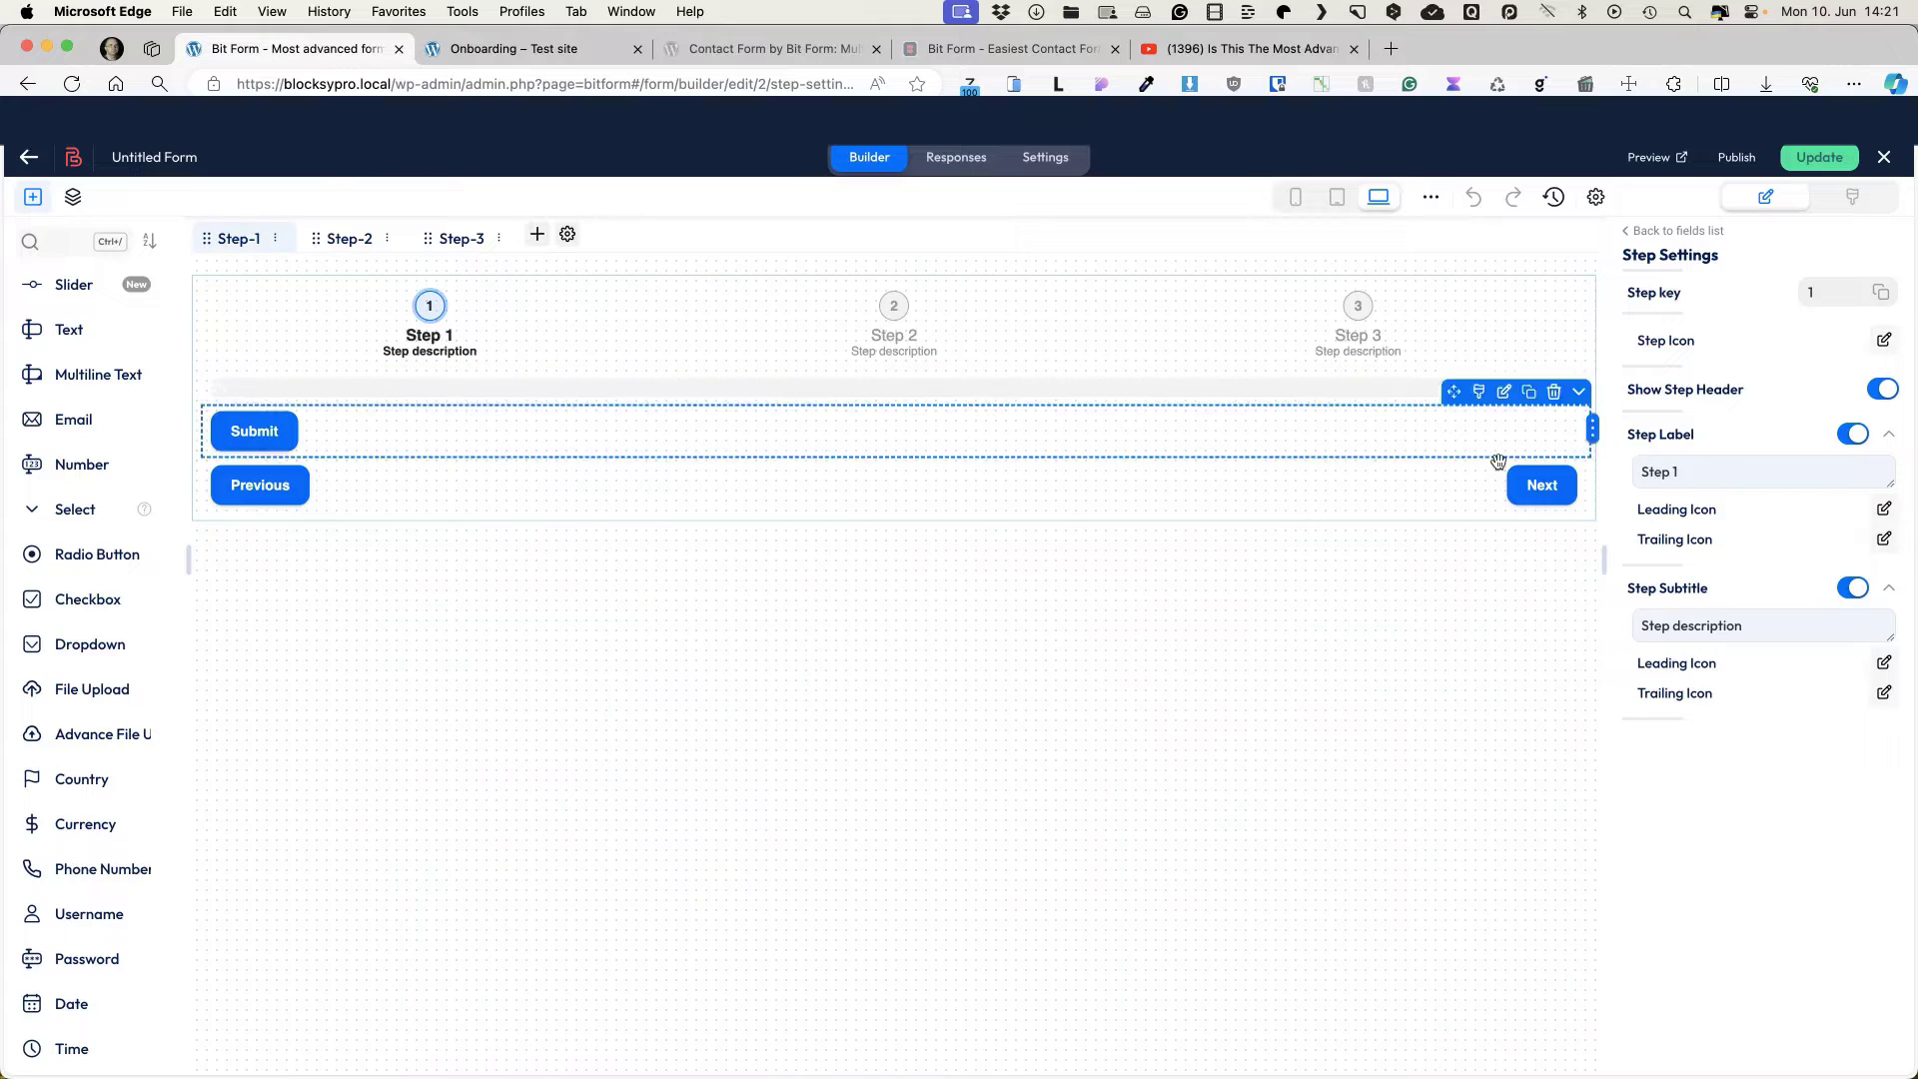
triple_click(1771, 625)
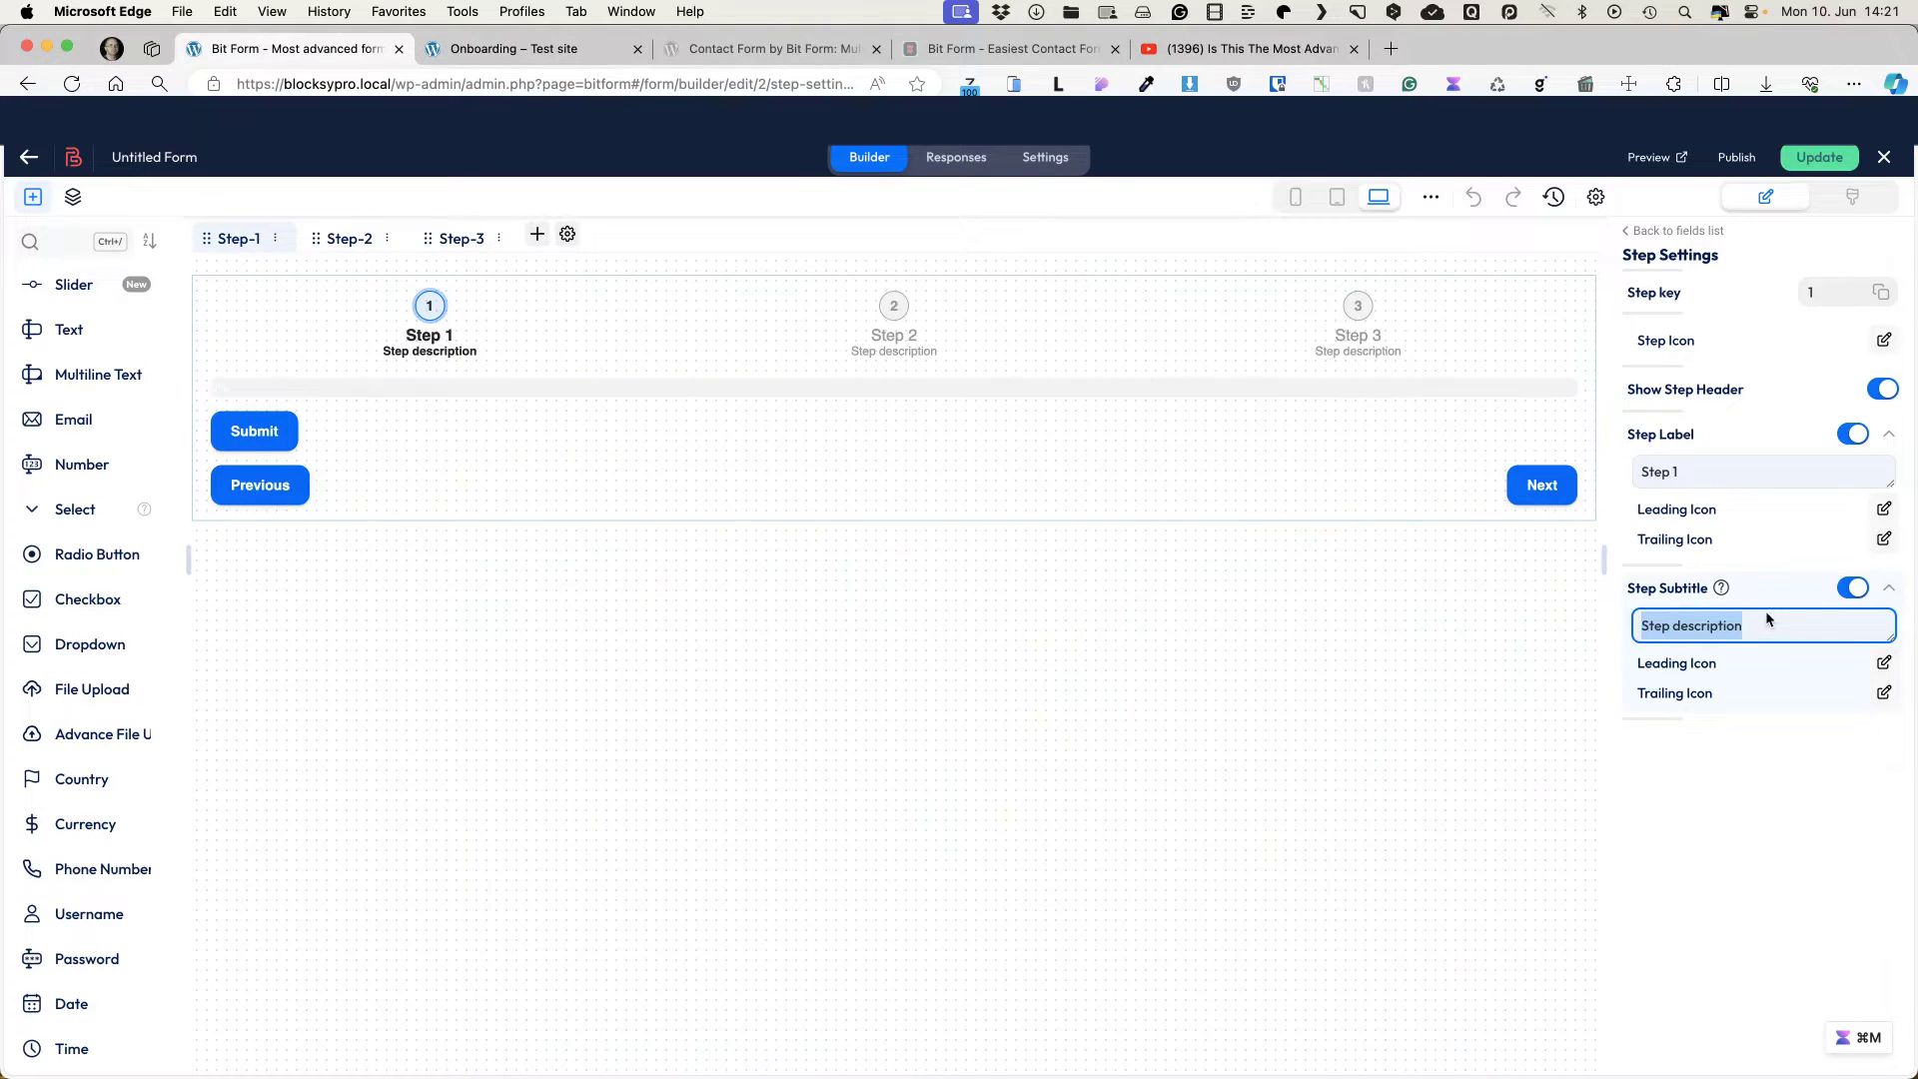
text(Personal info)
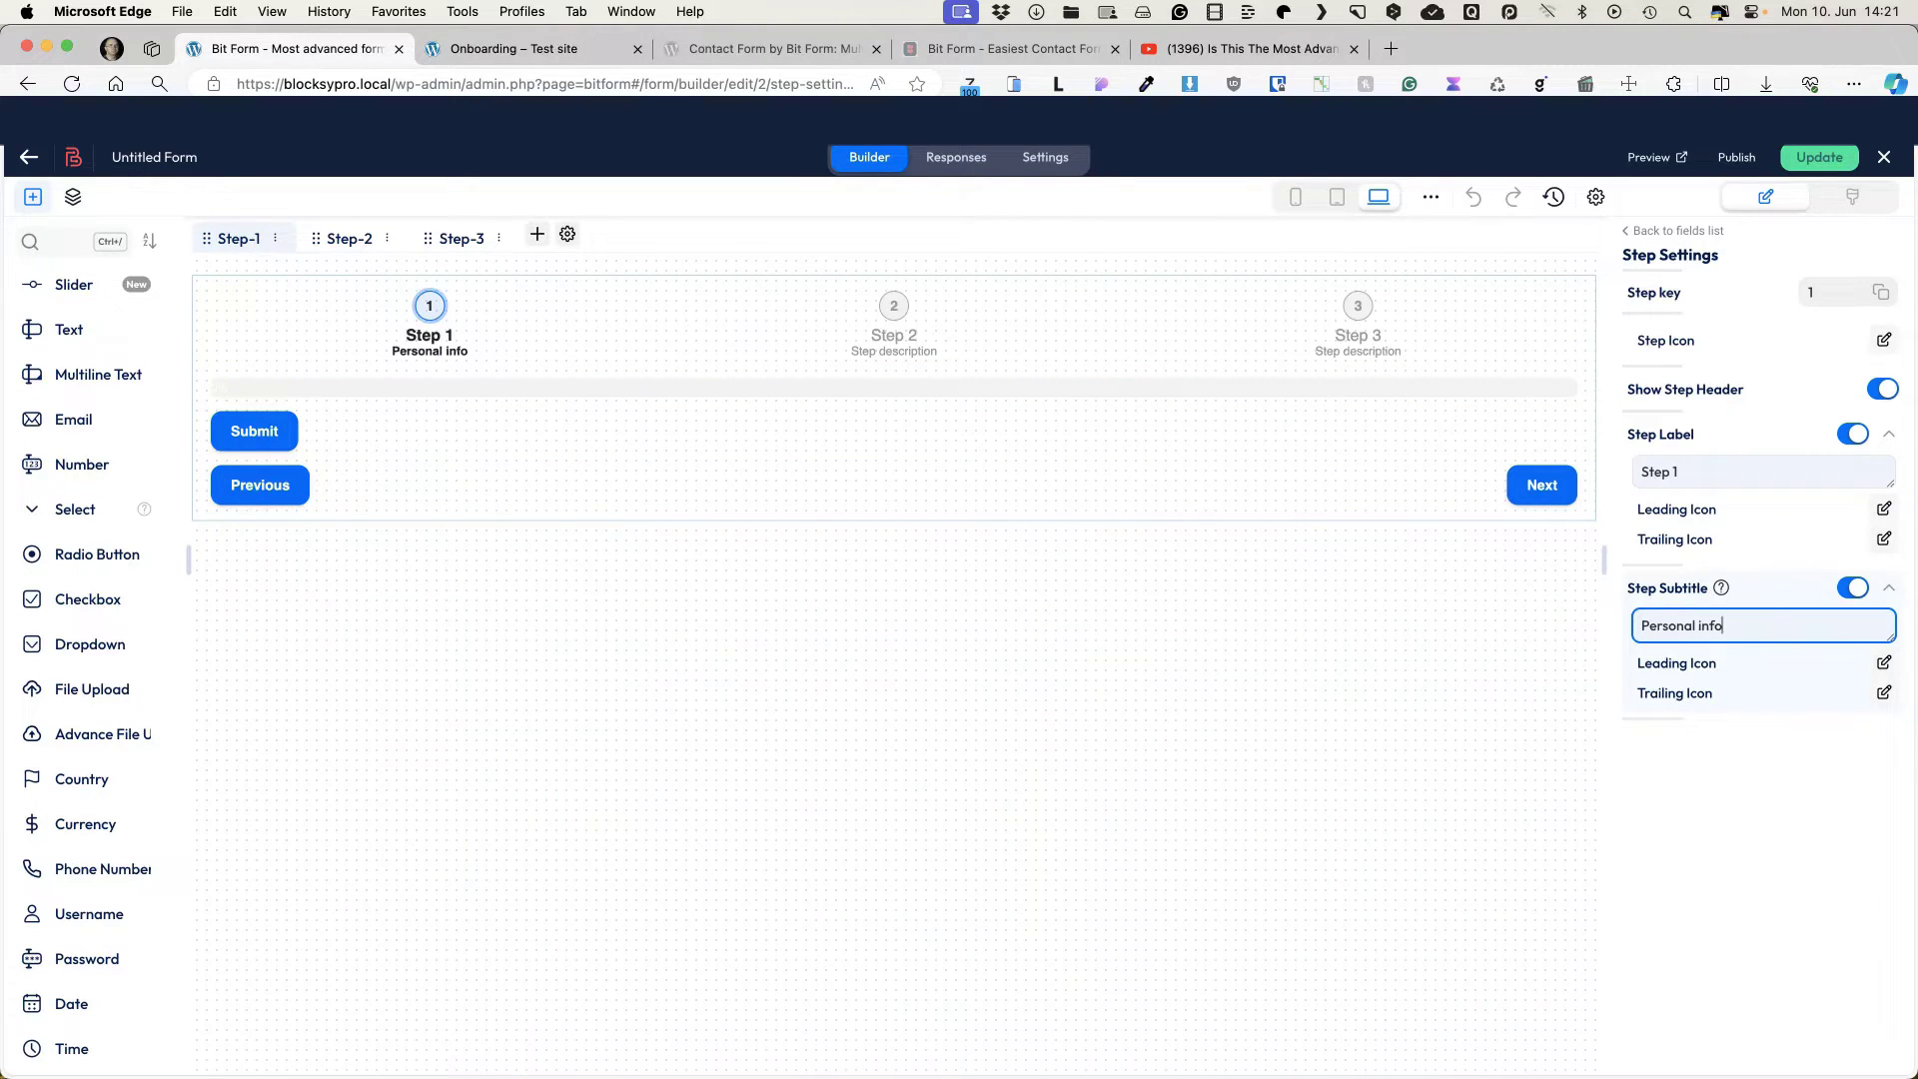
text(rmation)
click(345, 239)
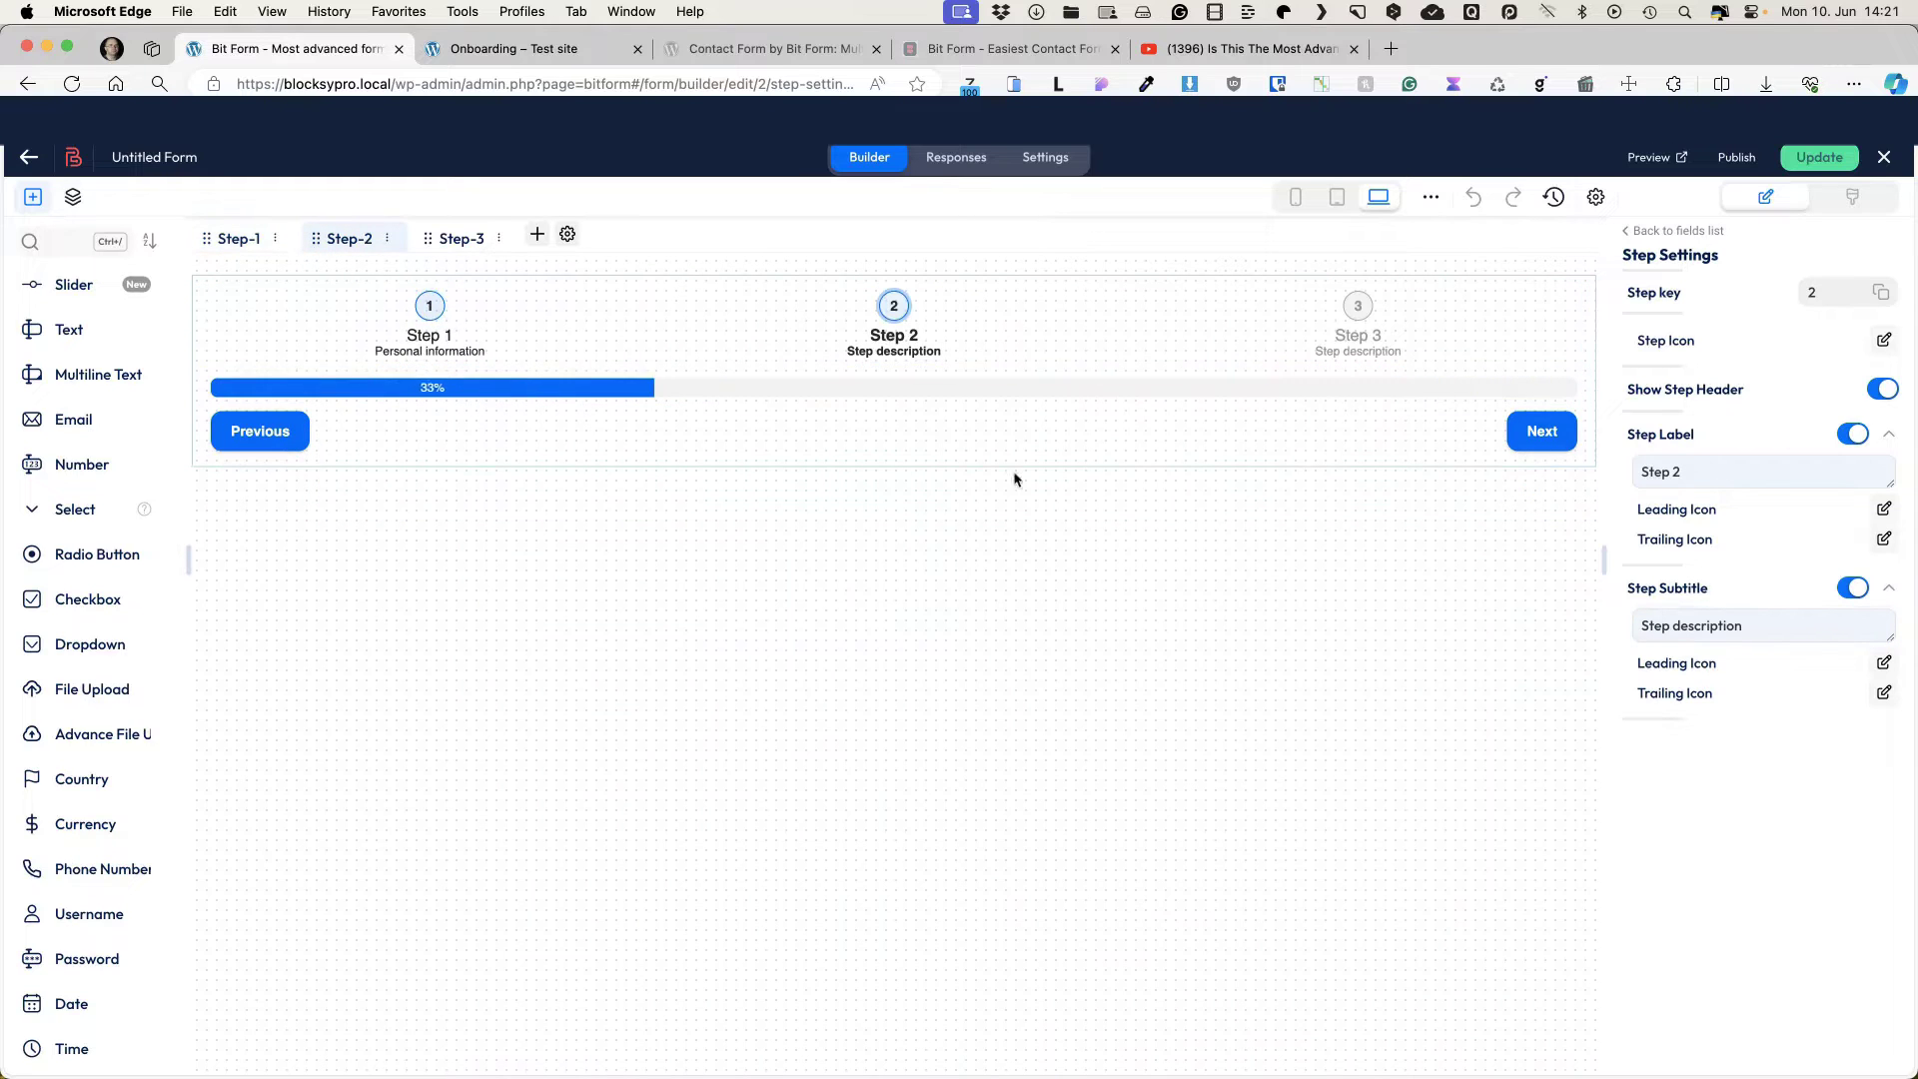
triple_click(1763, 625)
text(Project details)
Step: Subtitle Step 3 'Documents & terms' and add a text field to Step 1
click(460, 238)
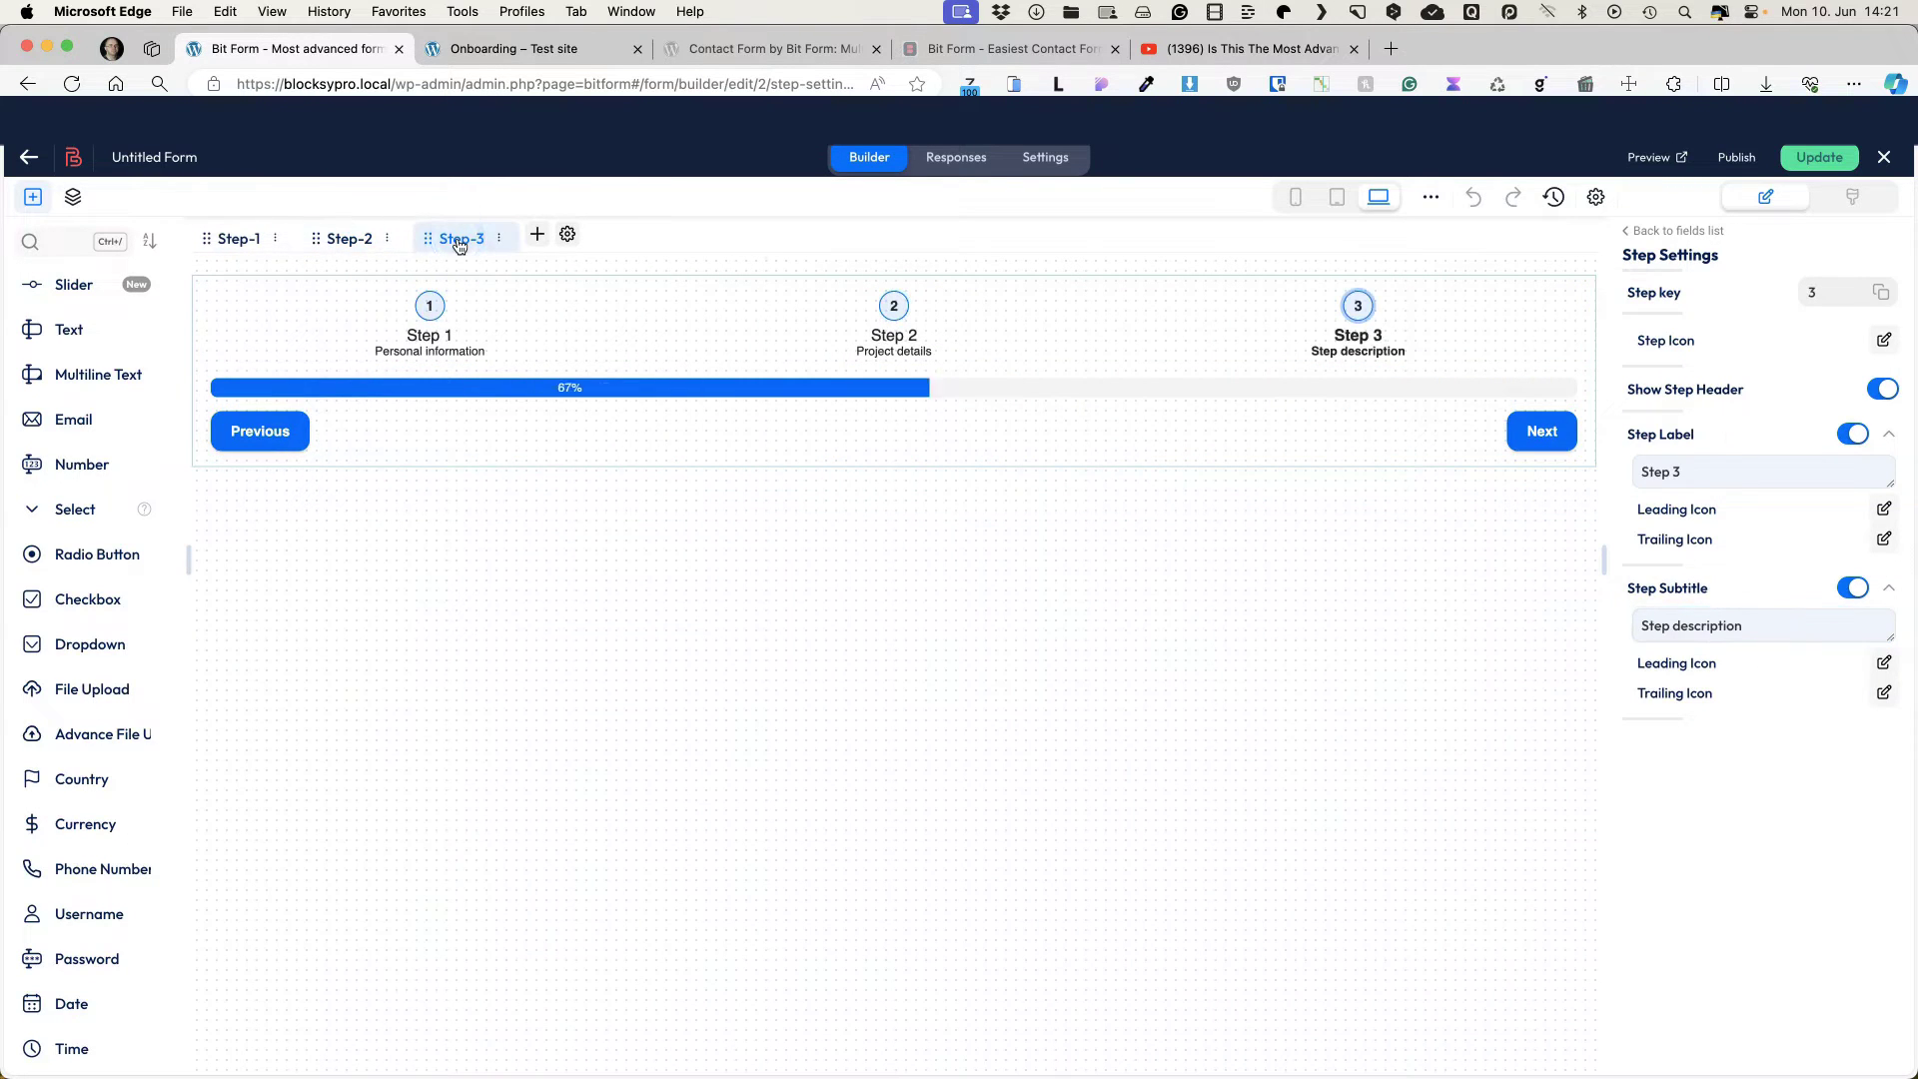
triple_click(1635, 626)
text(D)
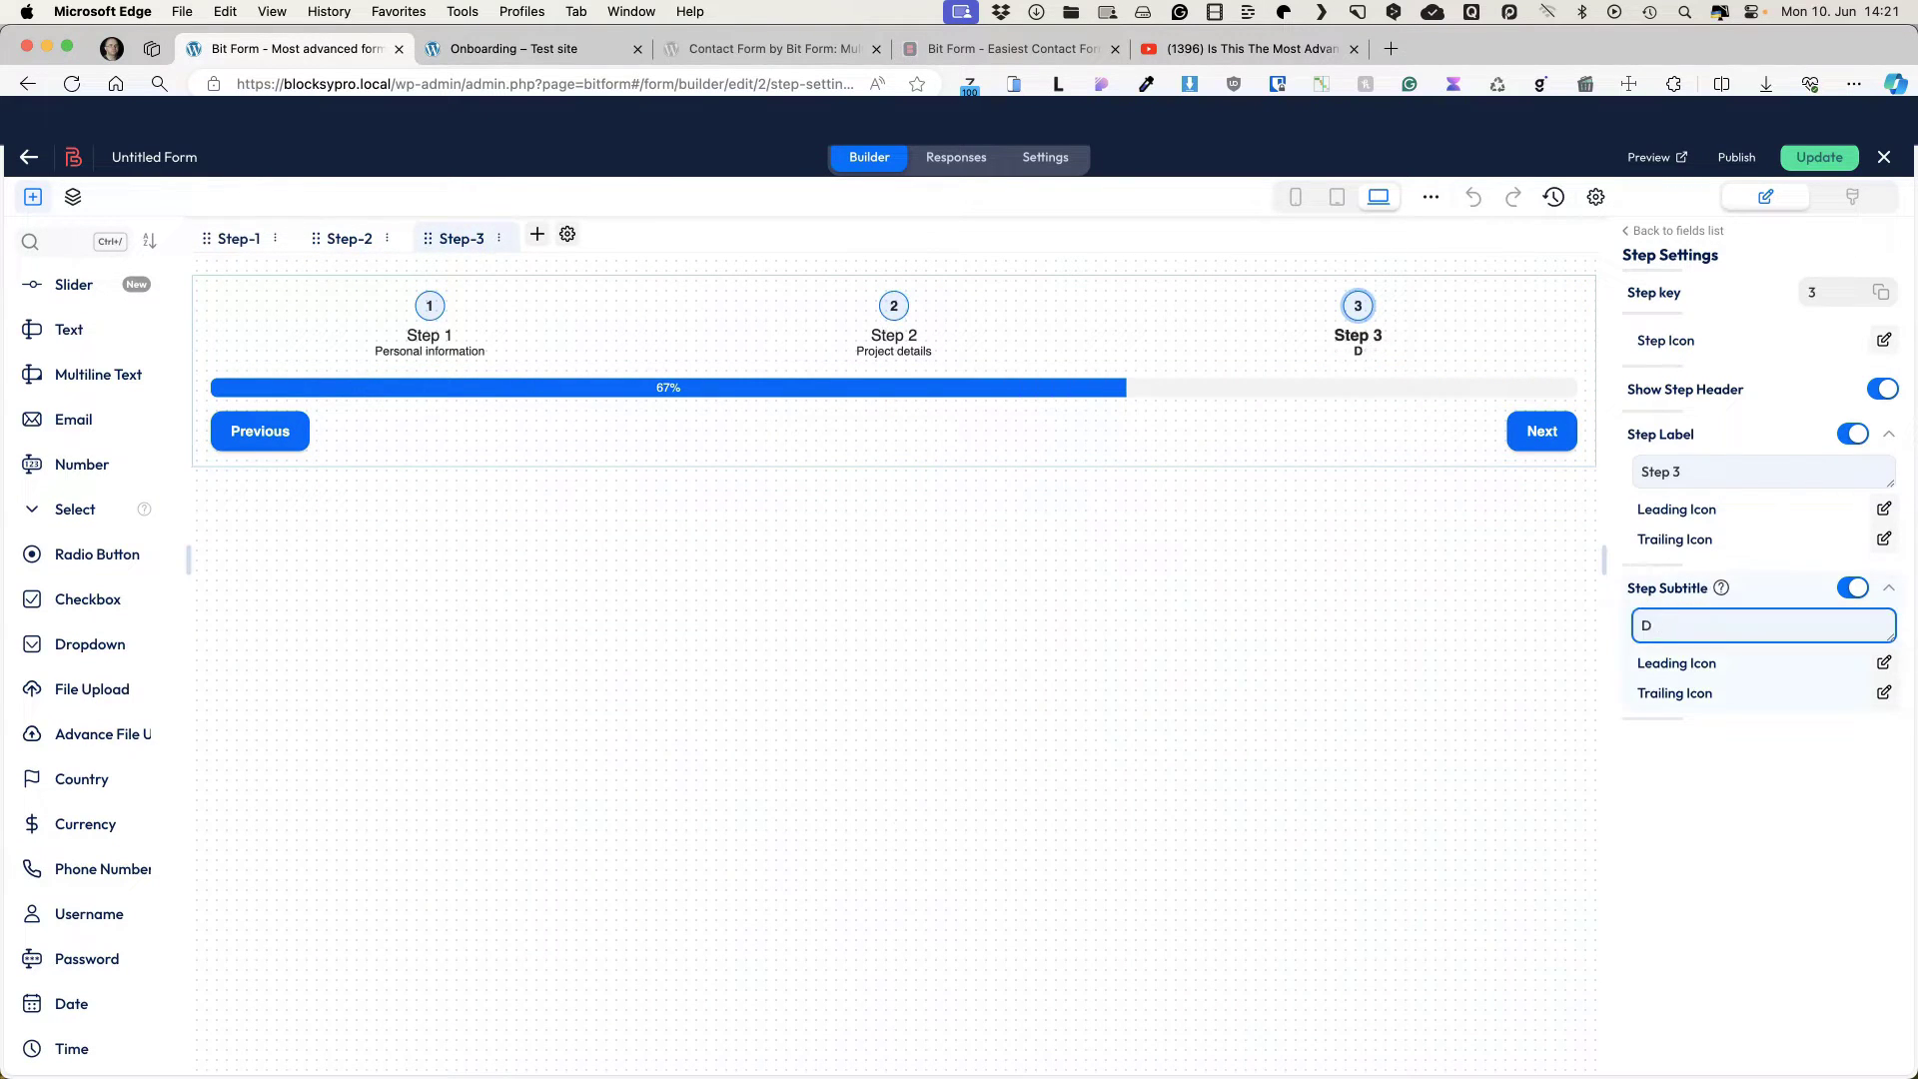
text(ocuments & terms)
click(231, 238)
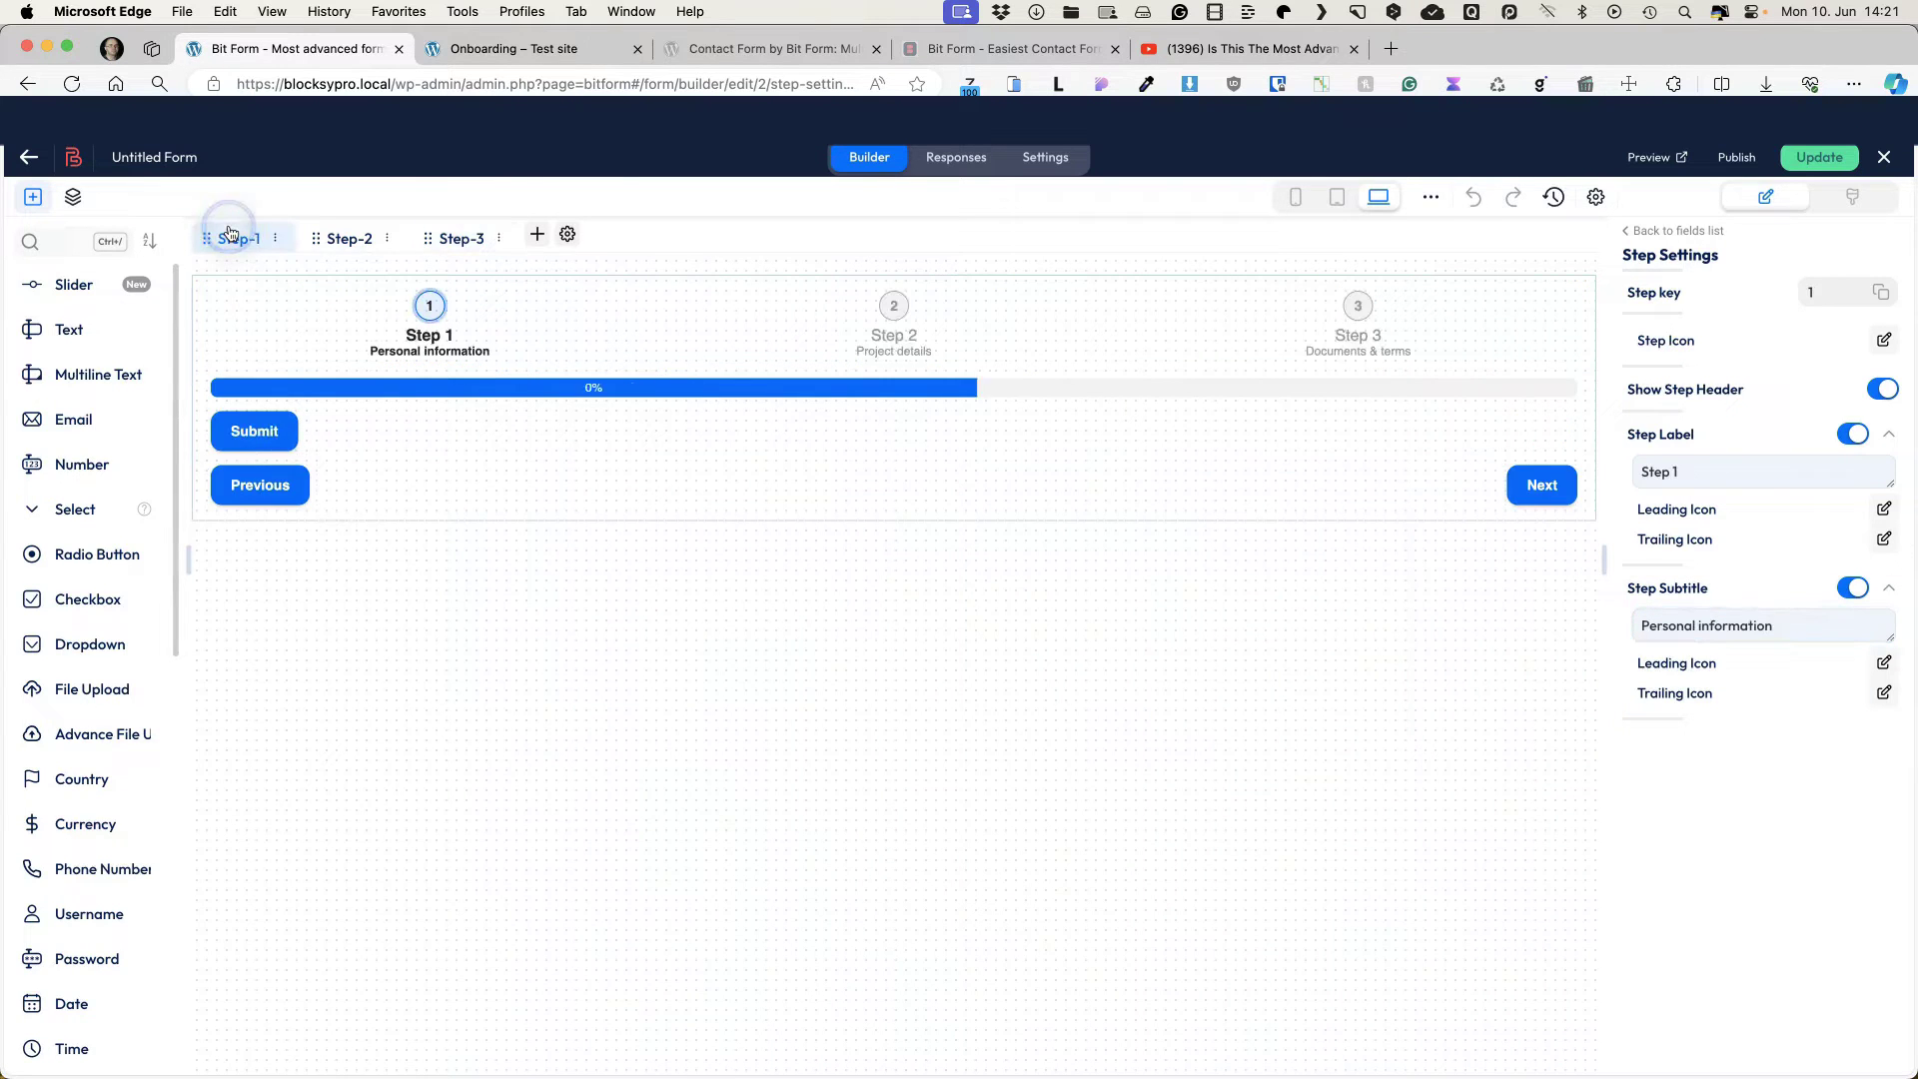
click(80, 330)
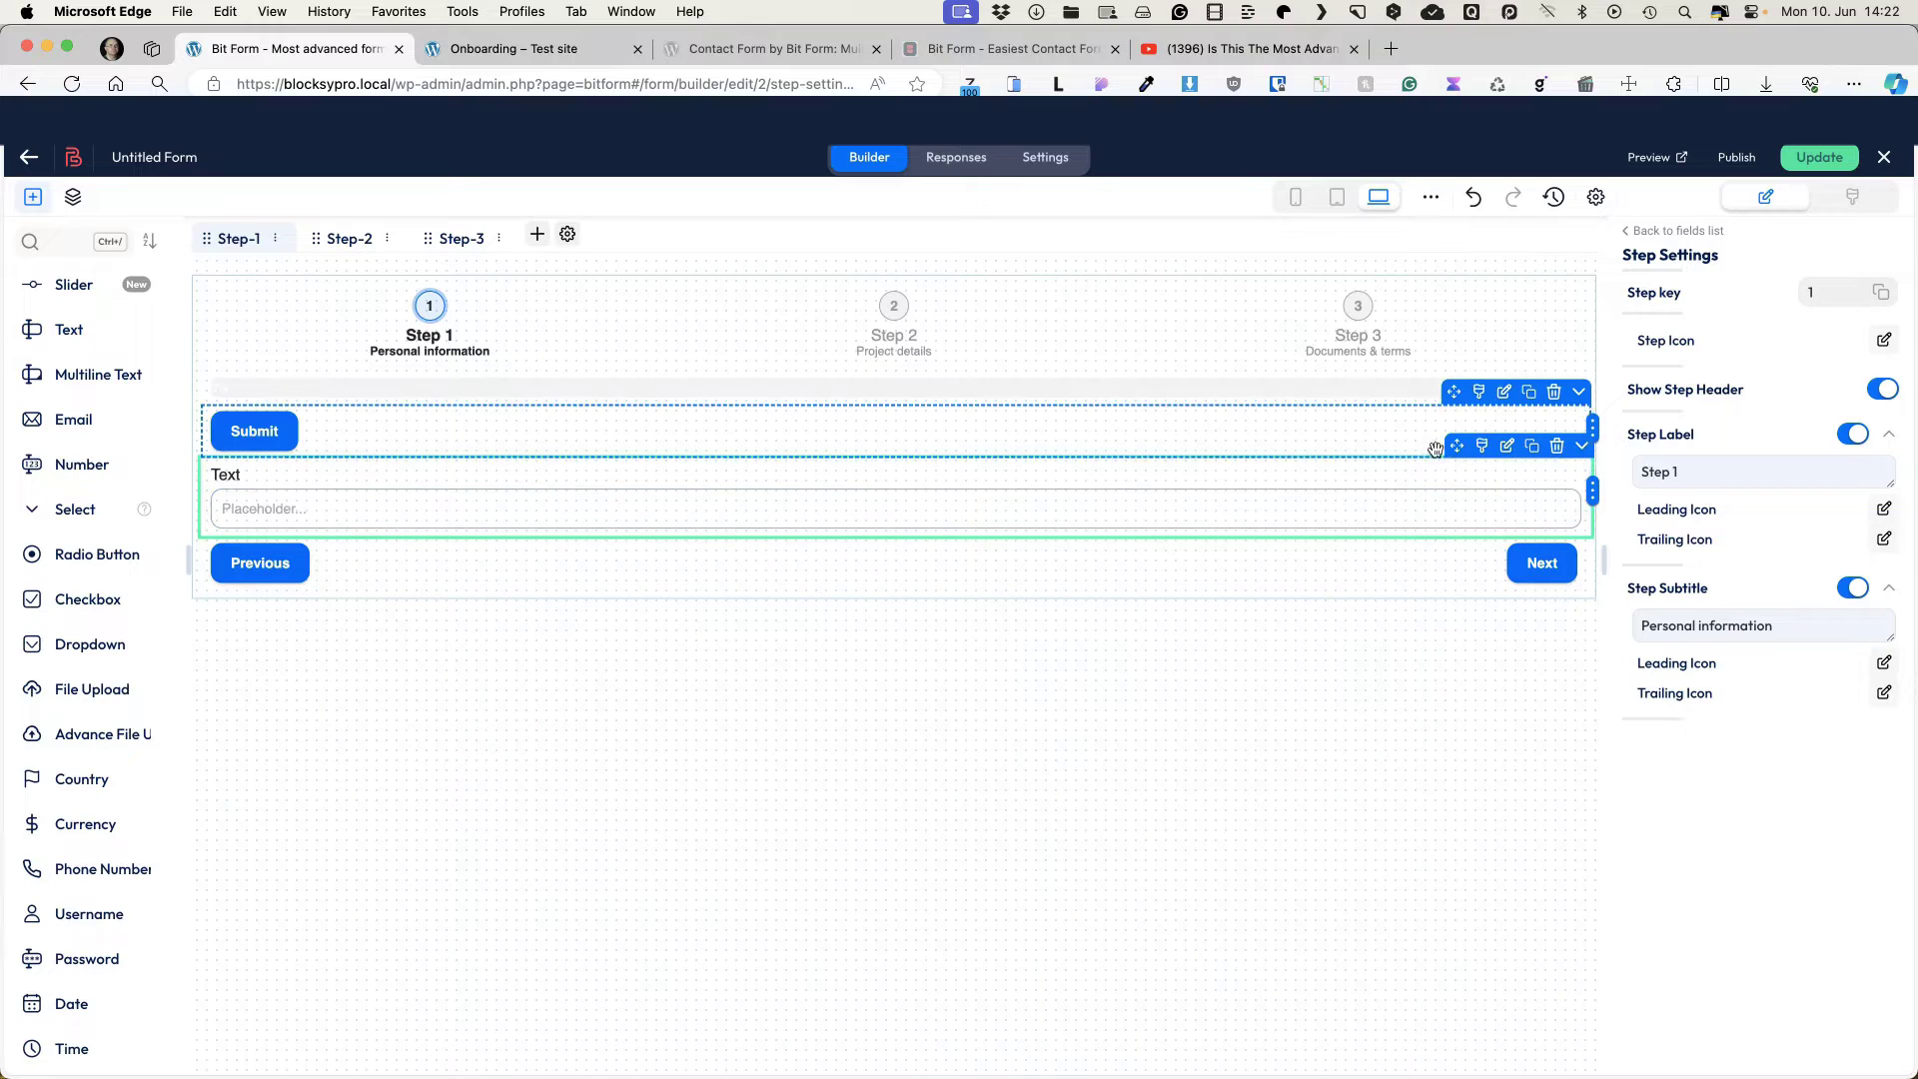
Step: Place the text field above the Submit button and move the Submit button to Step 3
drag(1449, 445, 1439, 499)
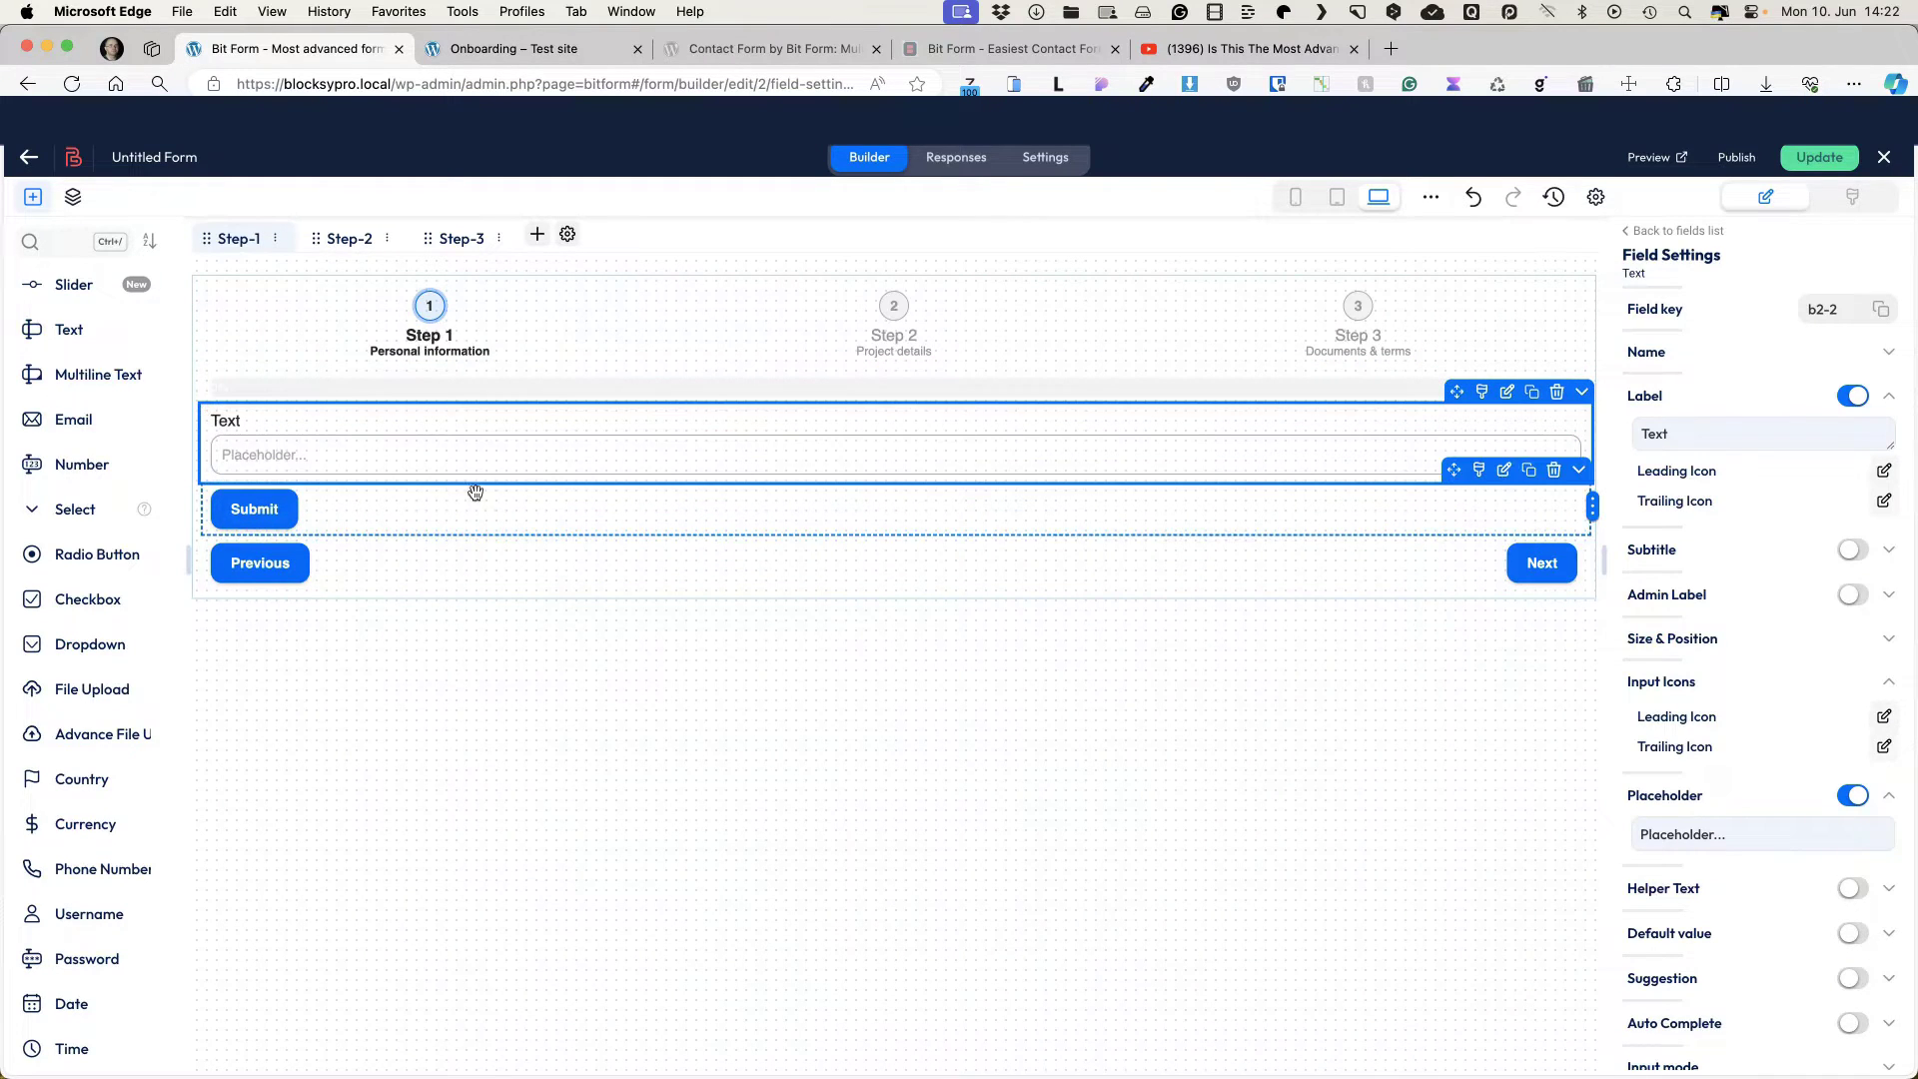
click(399, 505)
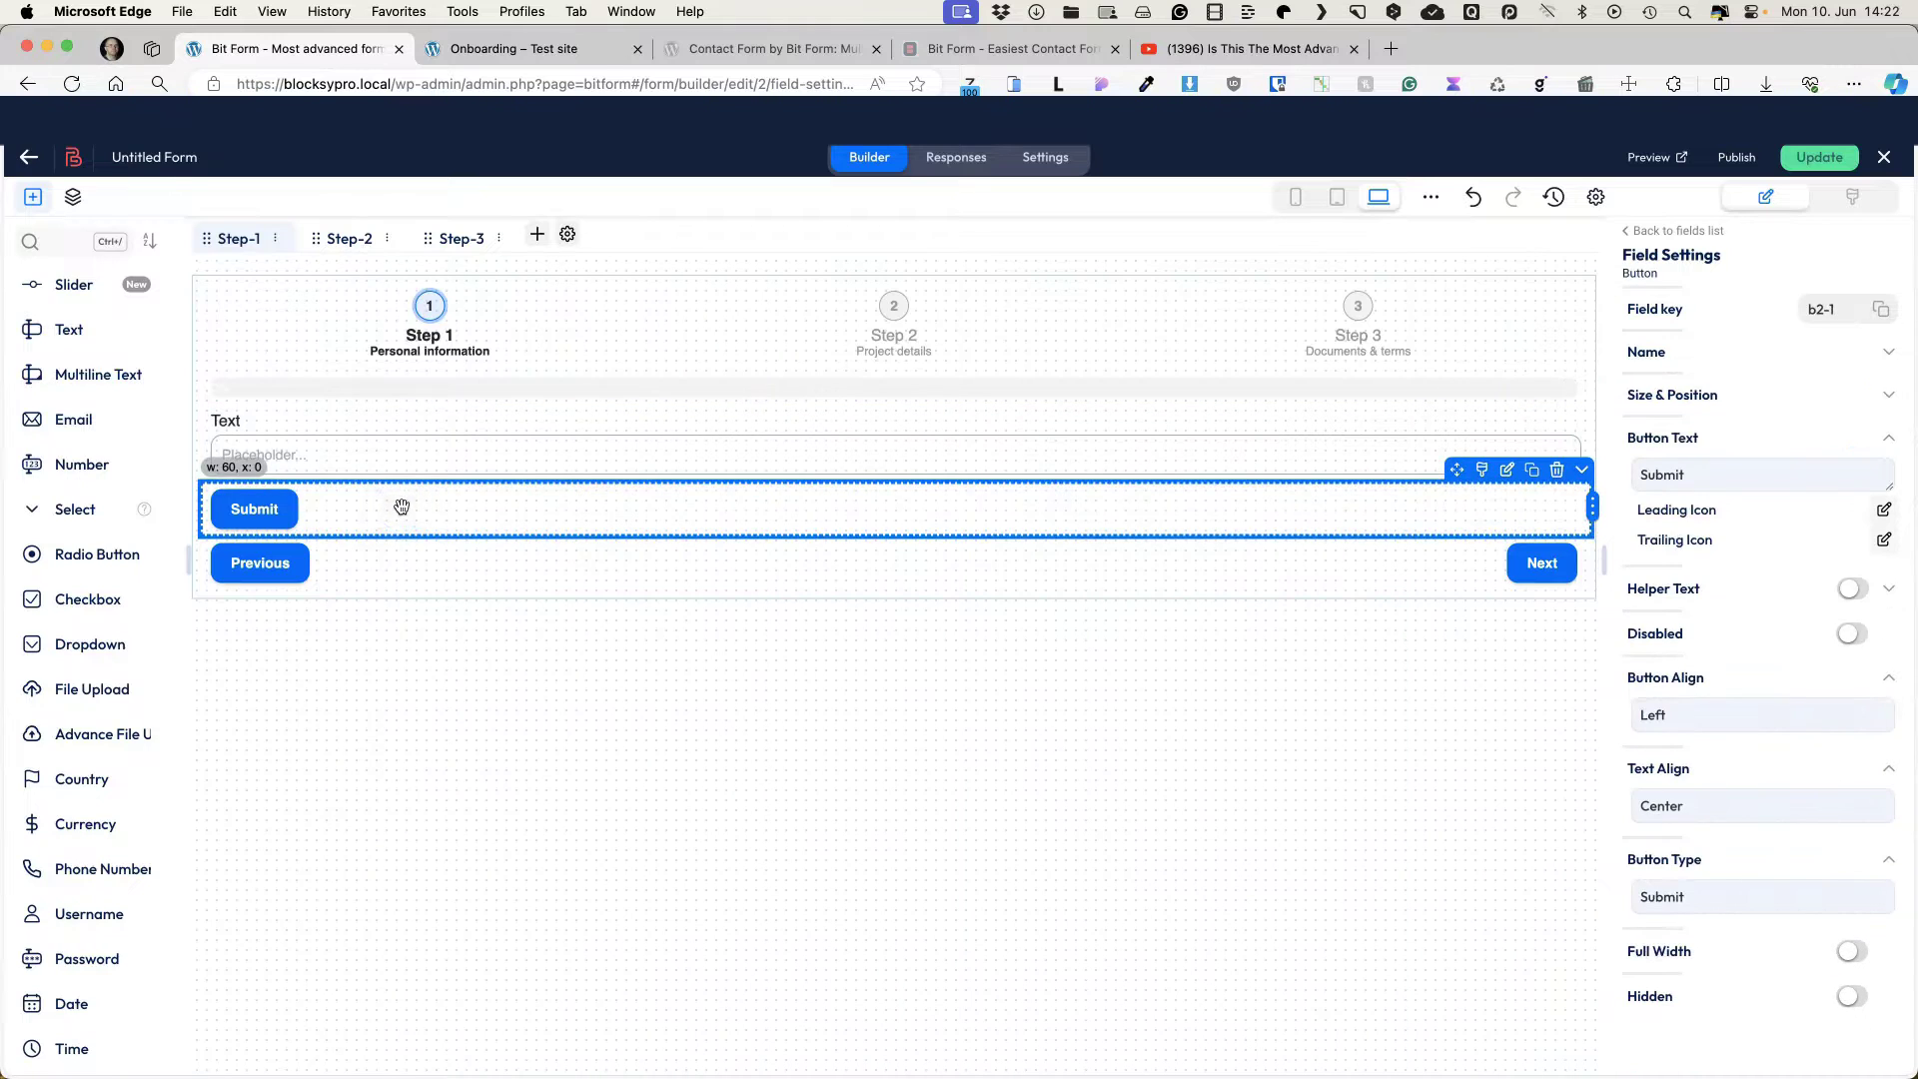
right_click(372, 509)
mouse_move(435, 686)
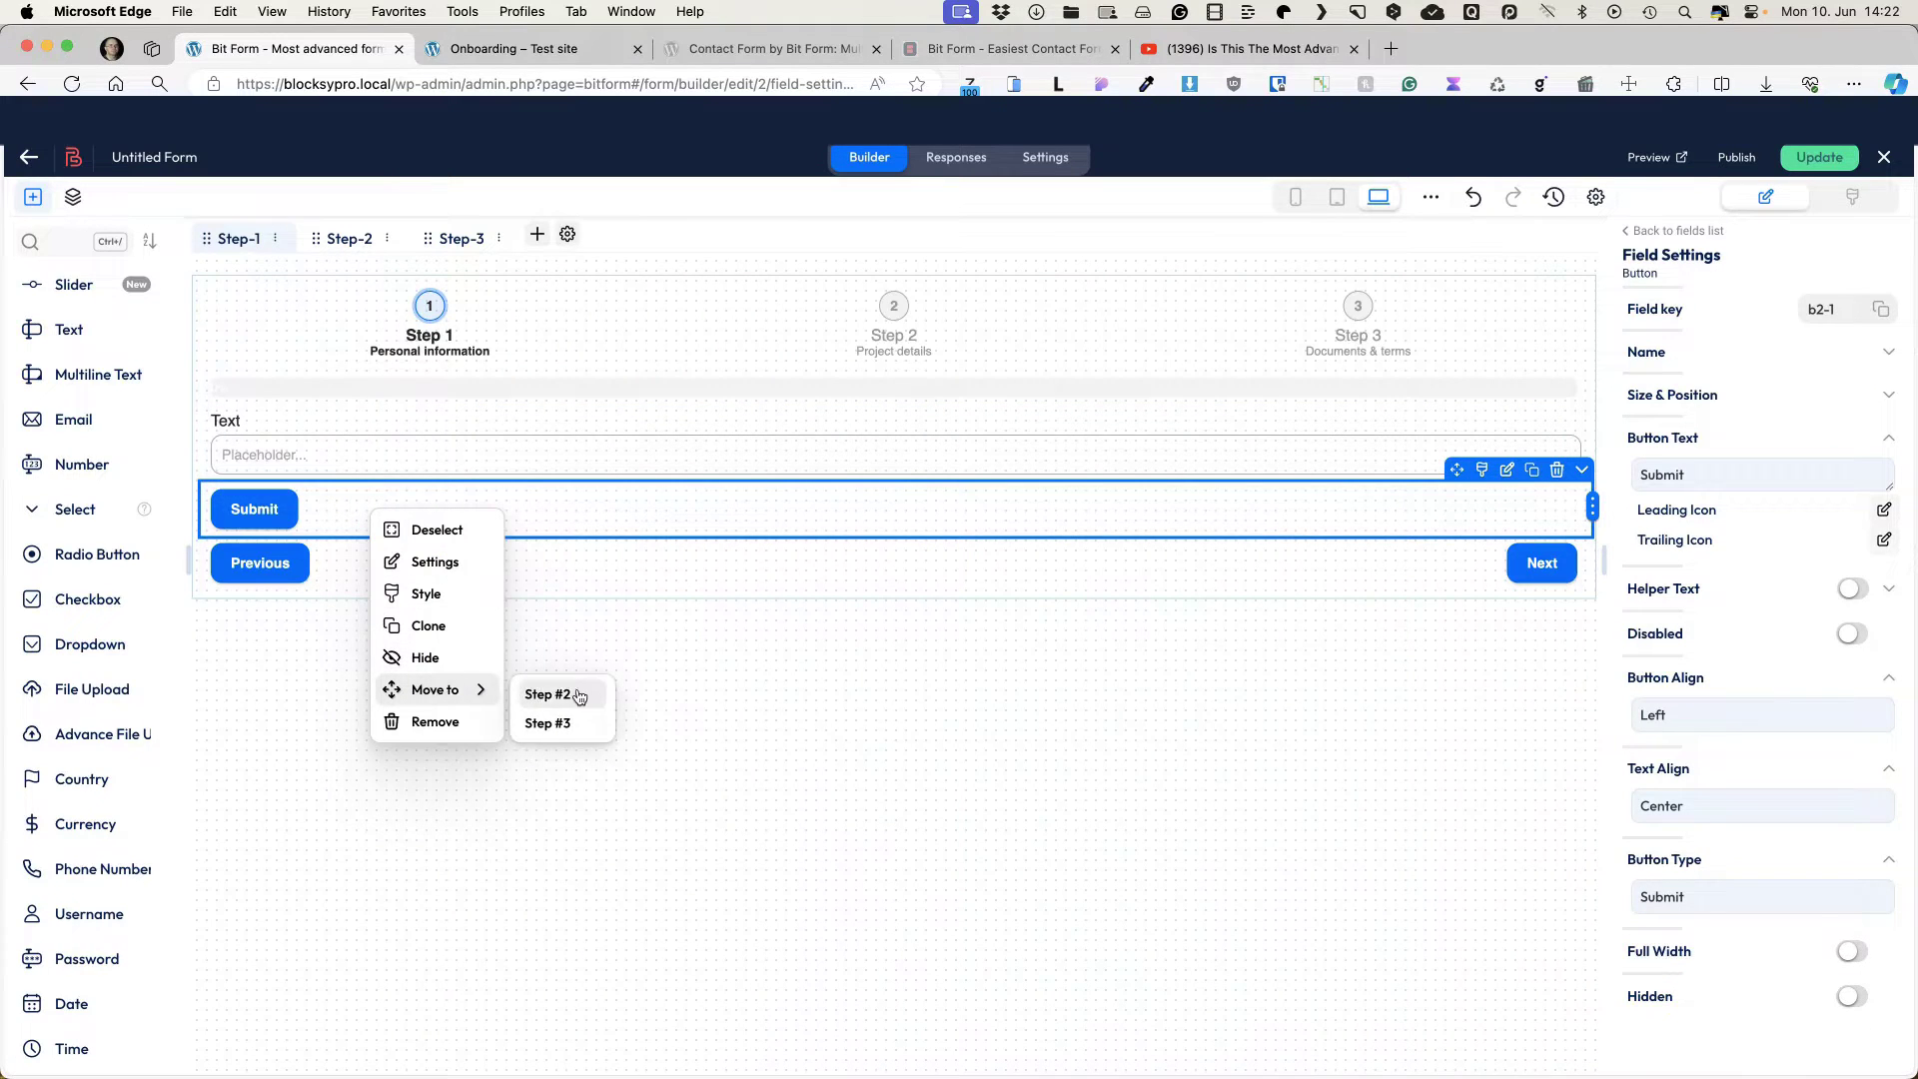
click(555, 722)
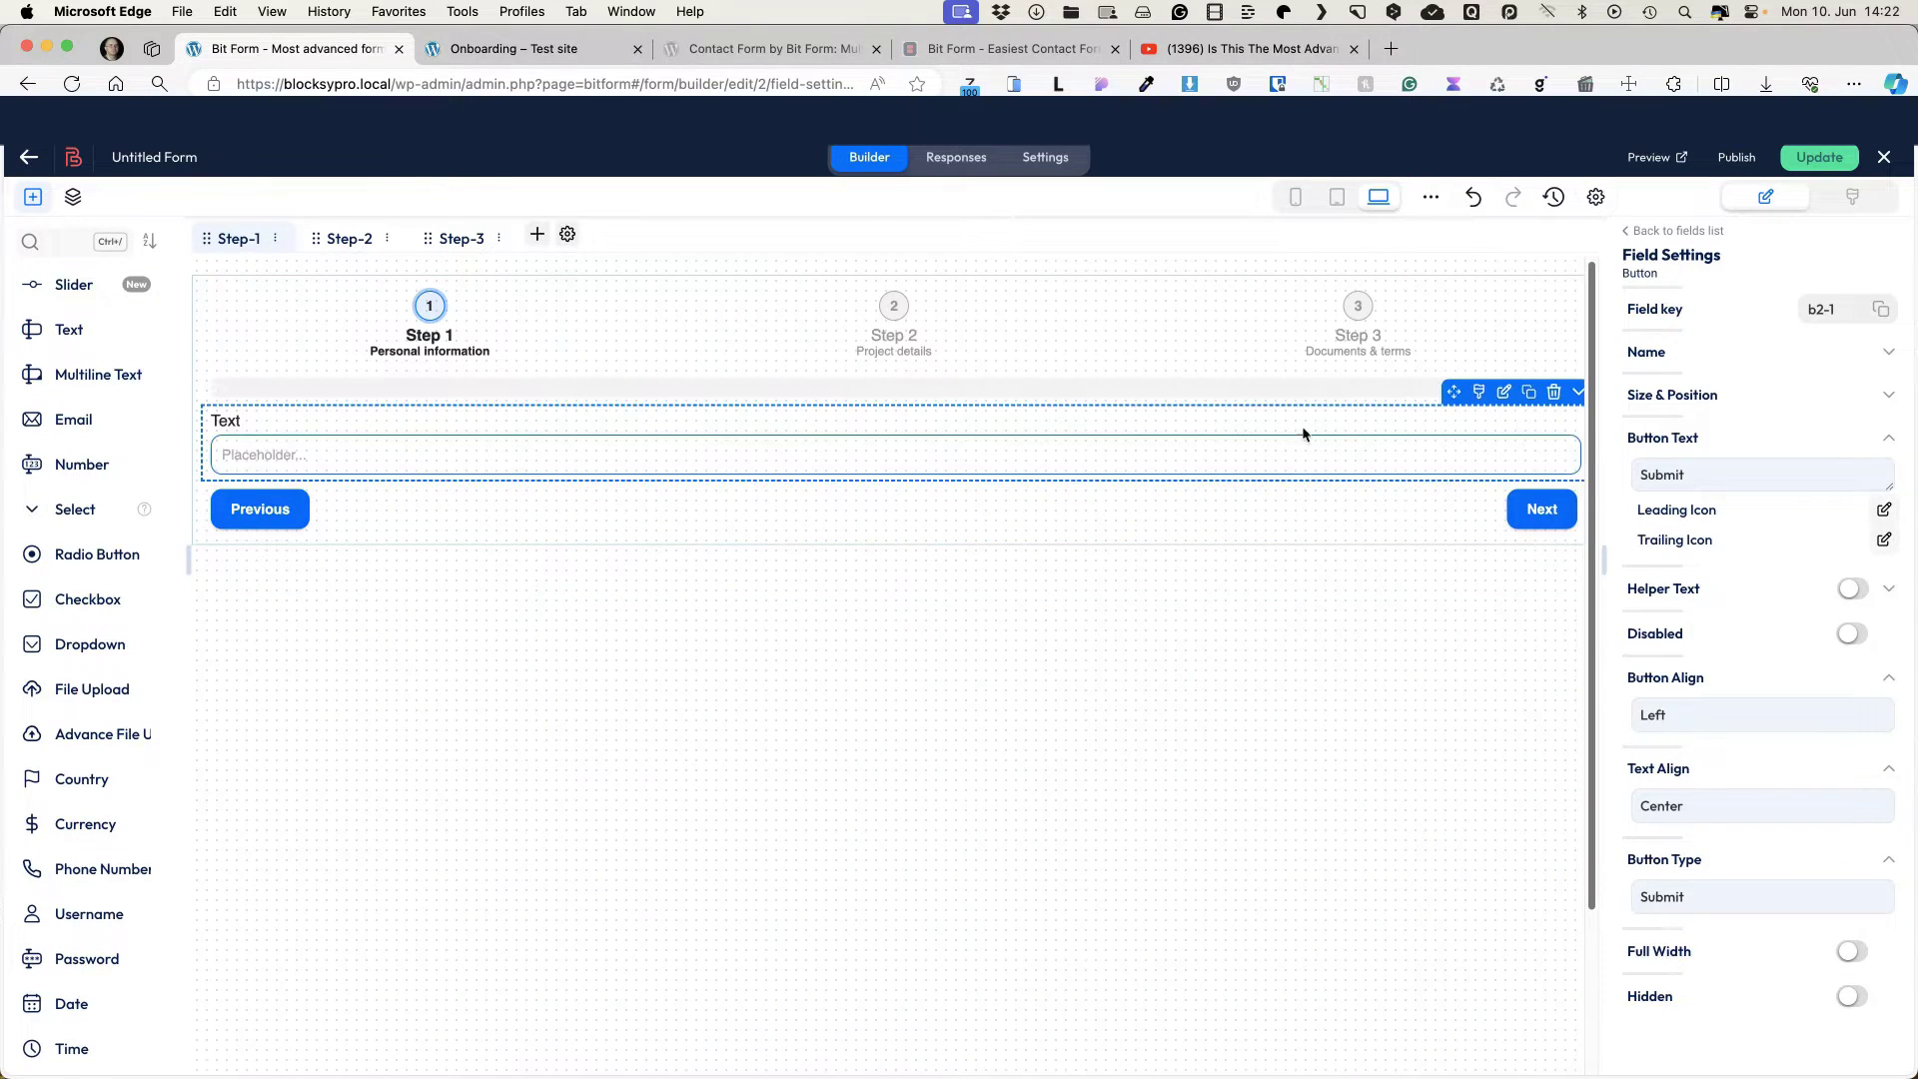
Step: Label the field 'Name', hide its label, and set placeholder 'Enter your name'
click(765, 431)
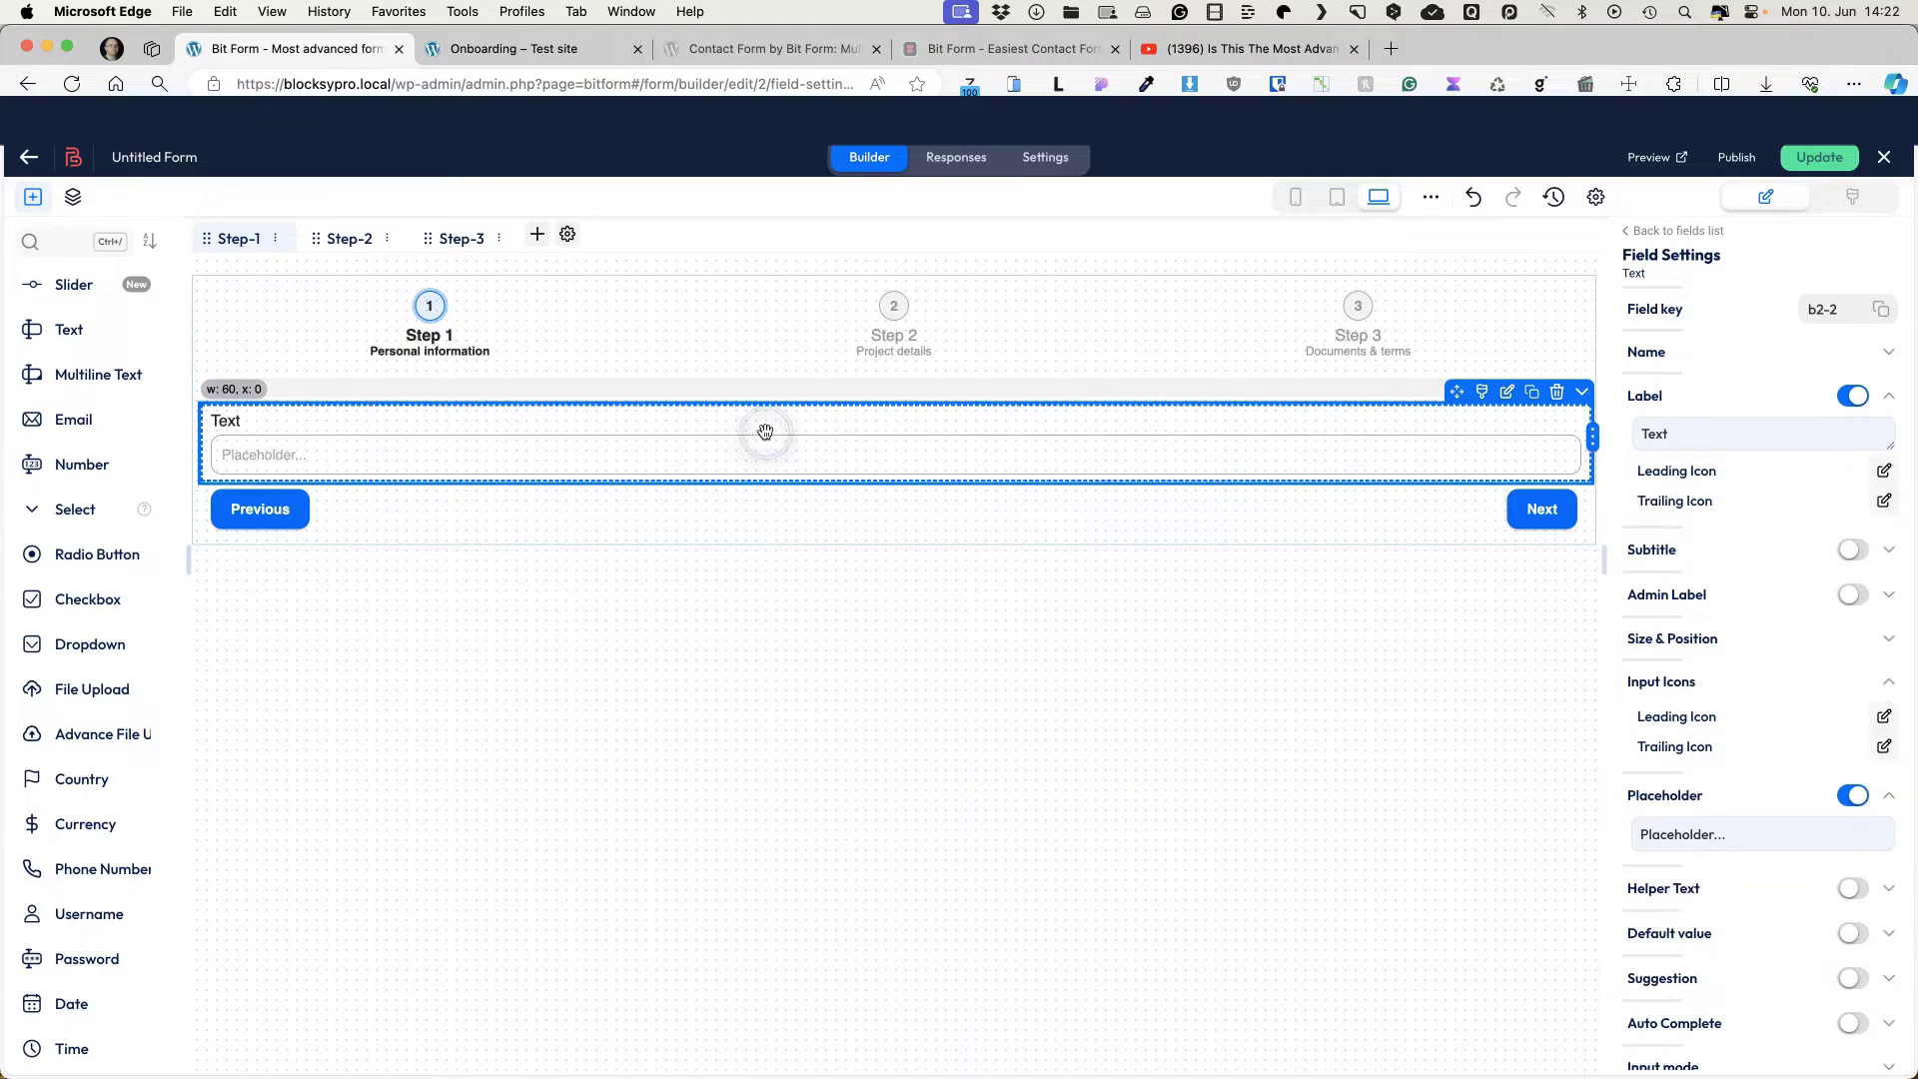
drag(1669, 434, 1602, 424)
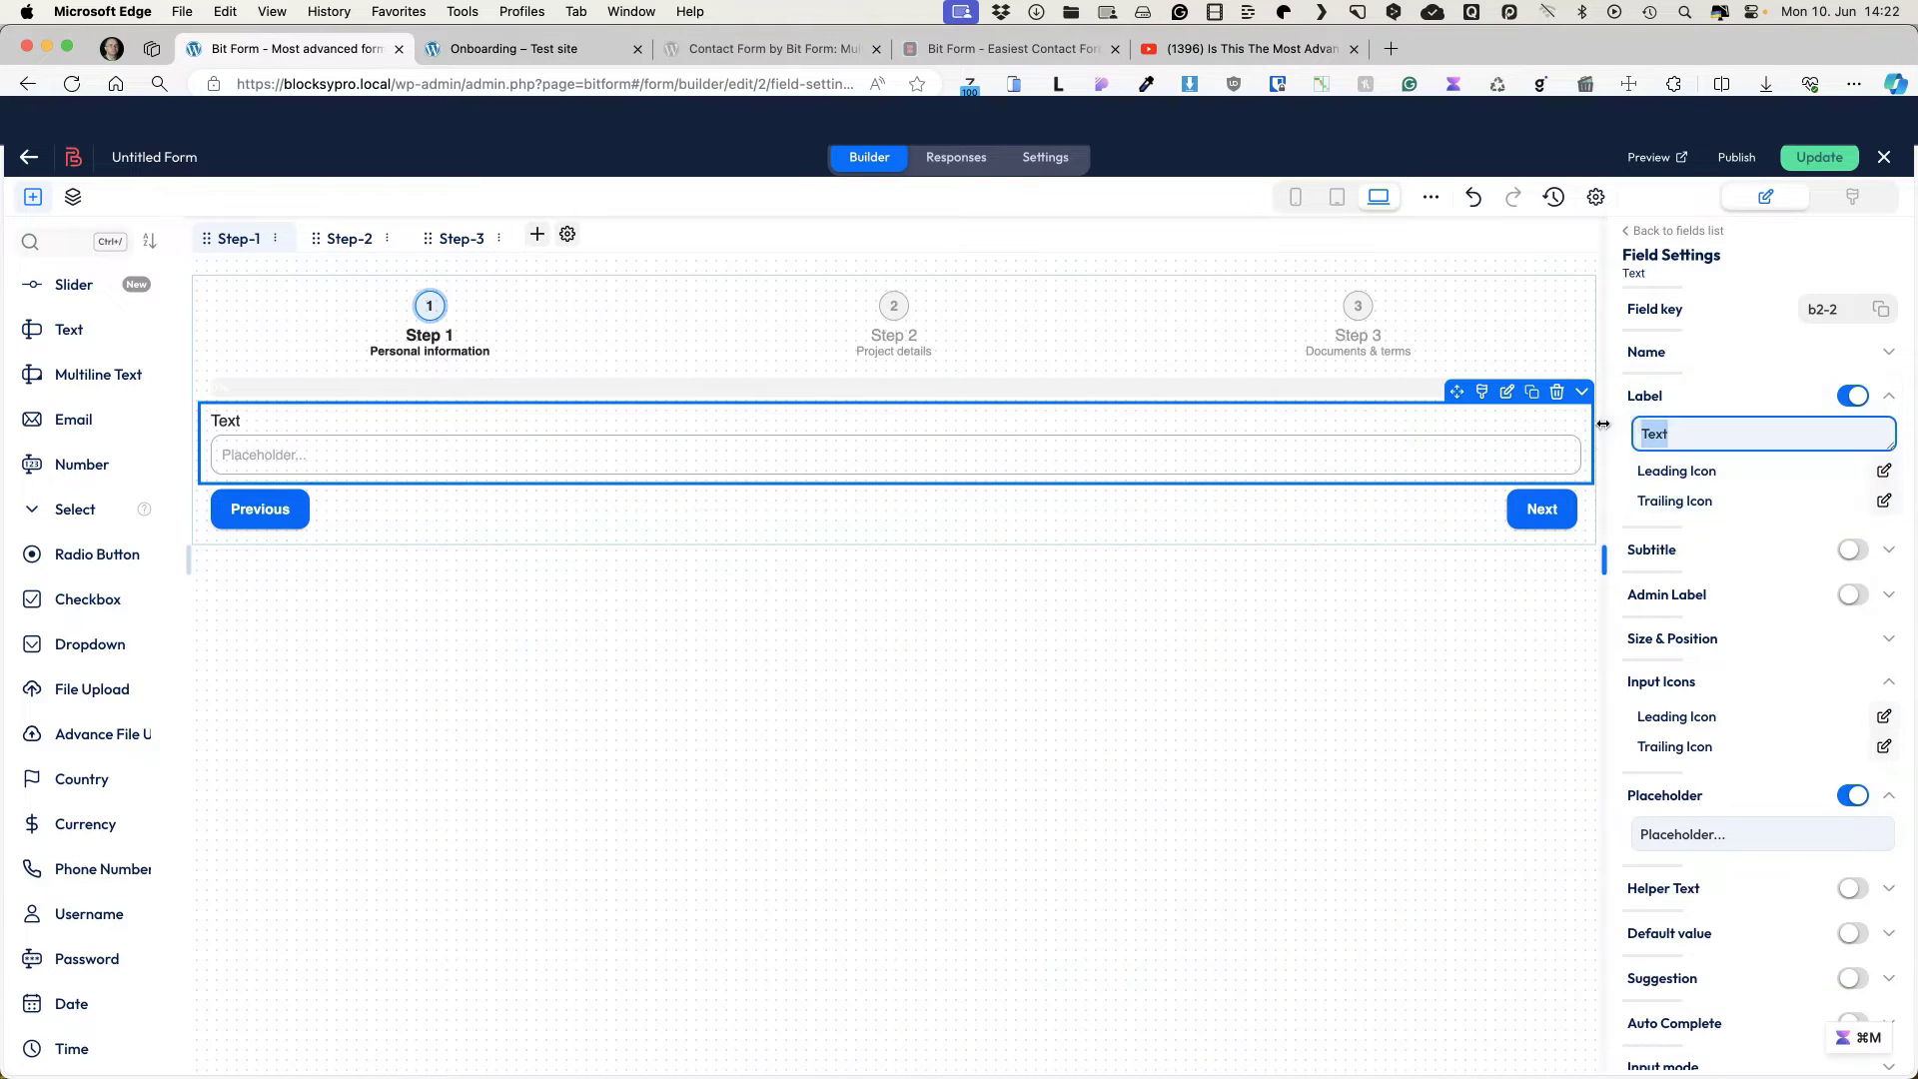
text(Name)
click(1851, 396)
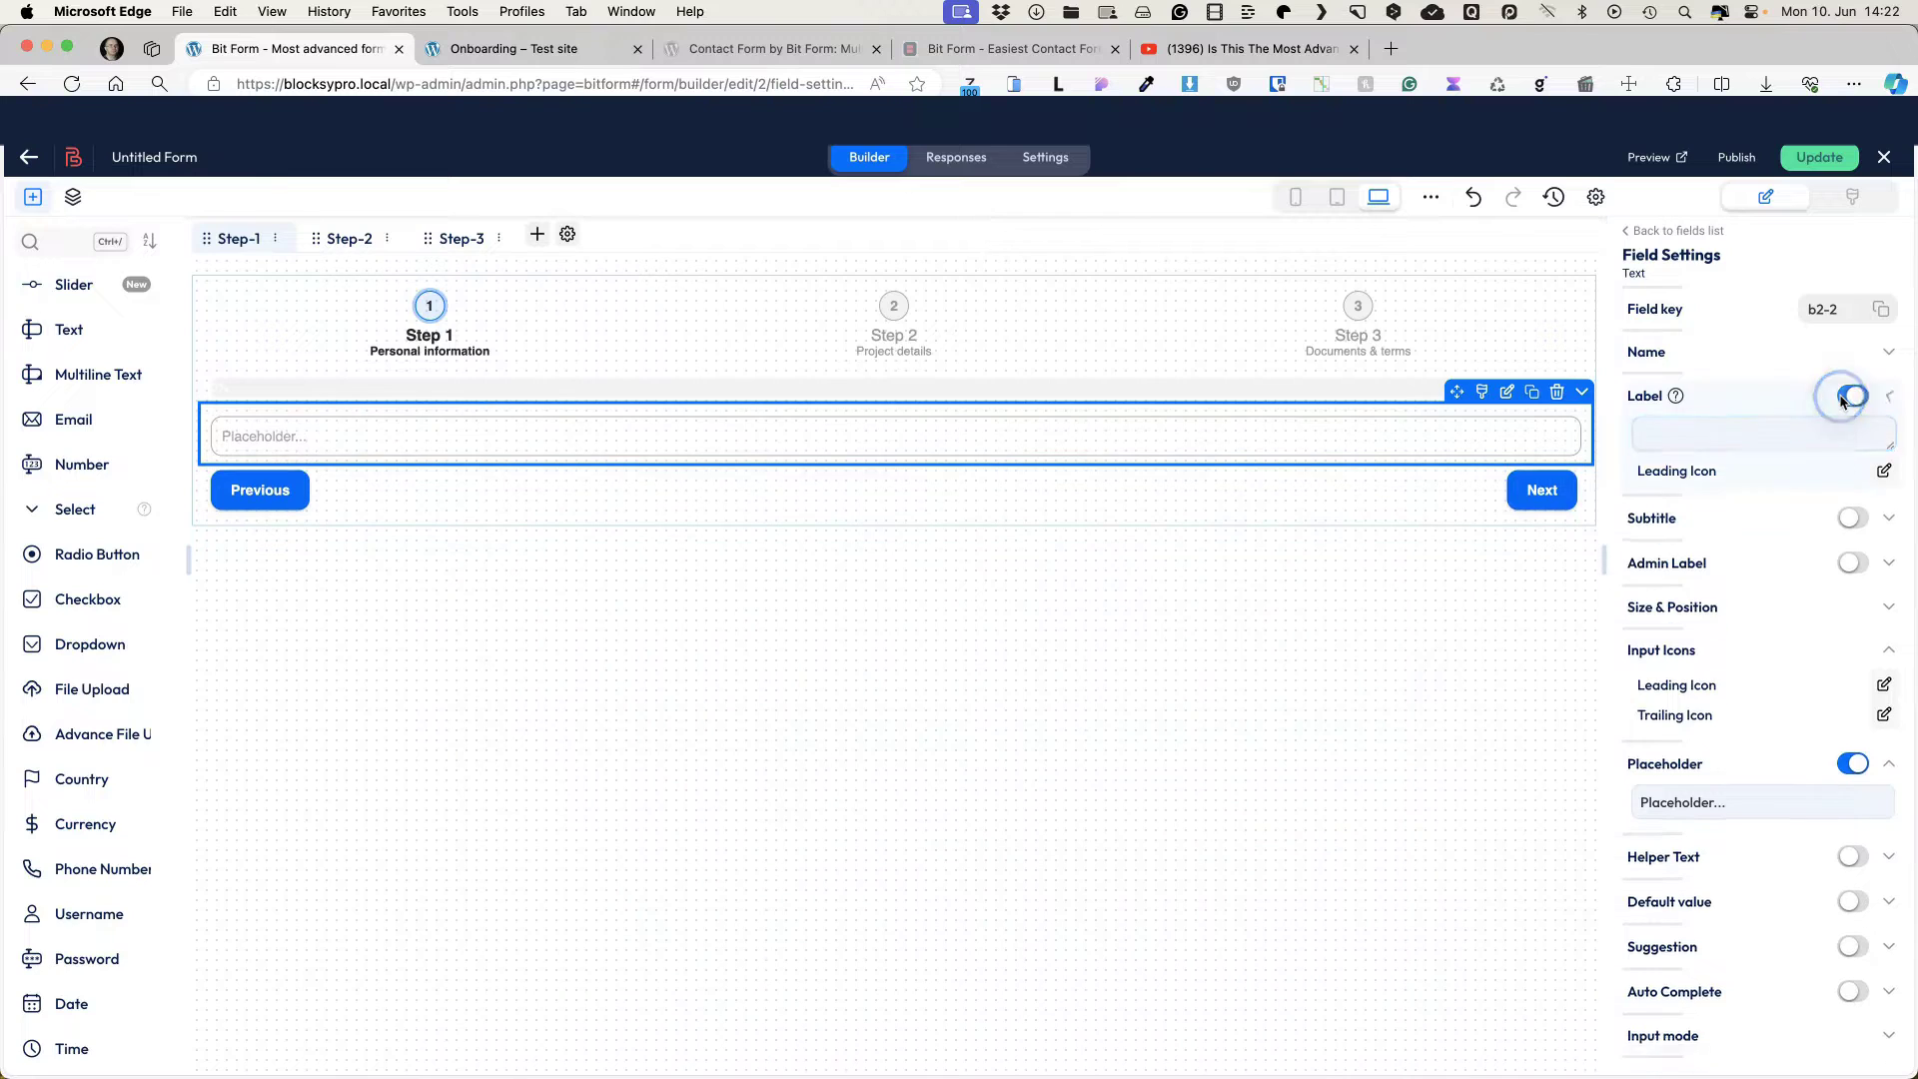
click(1682, 725)
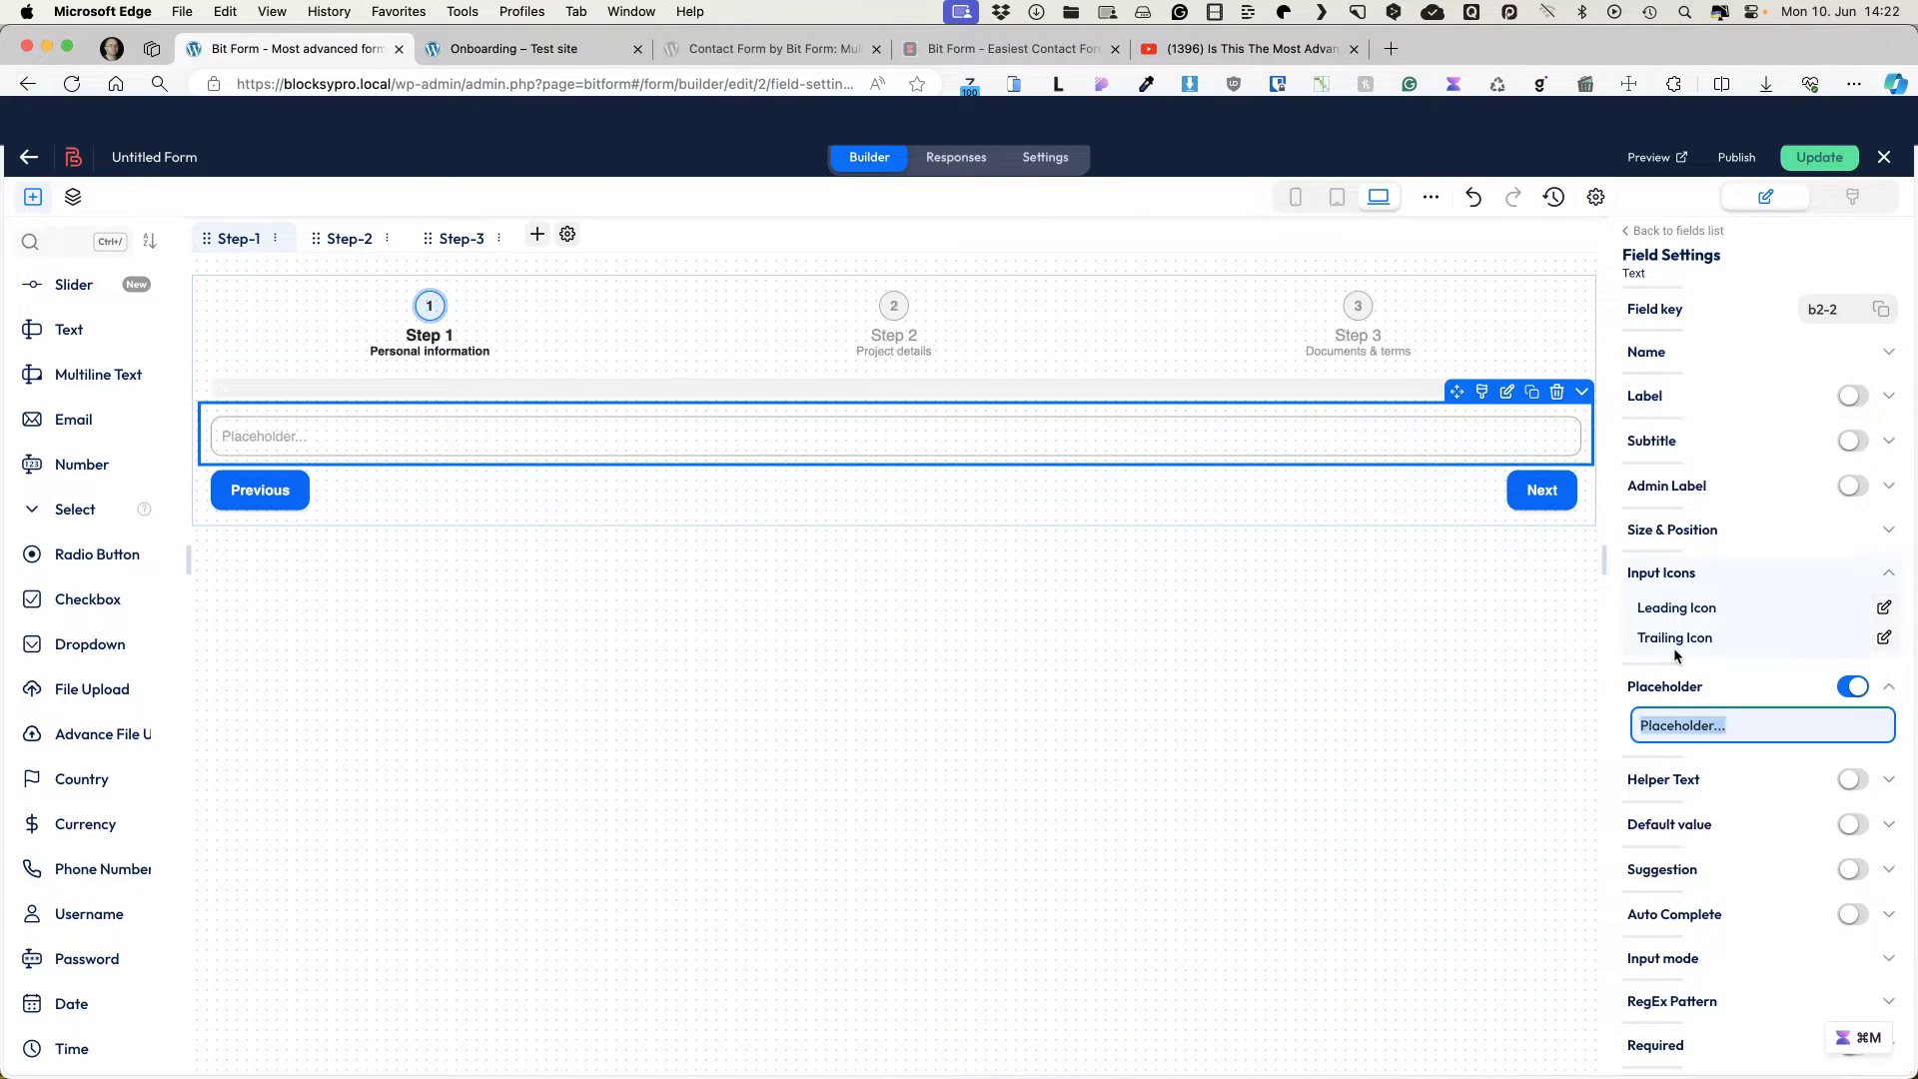
text(Enter your name)
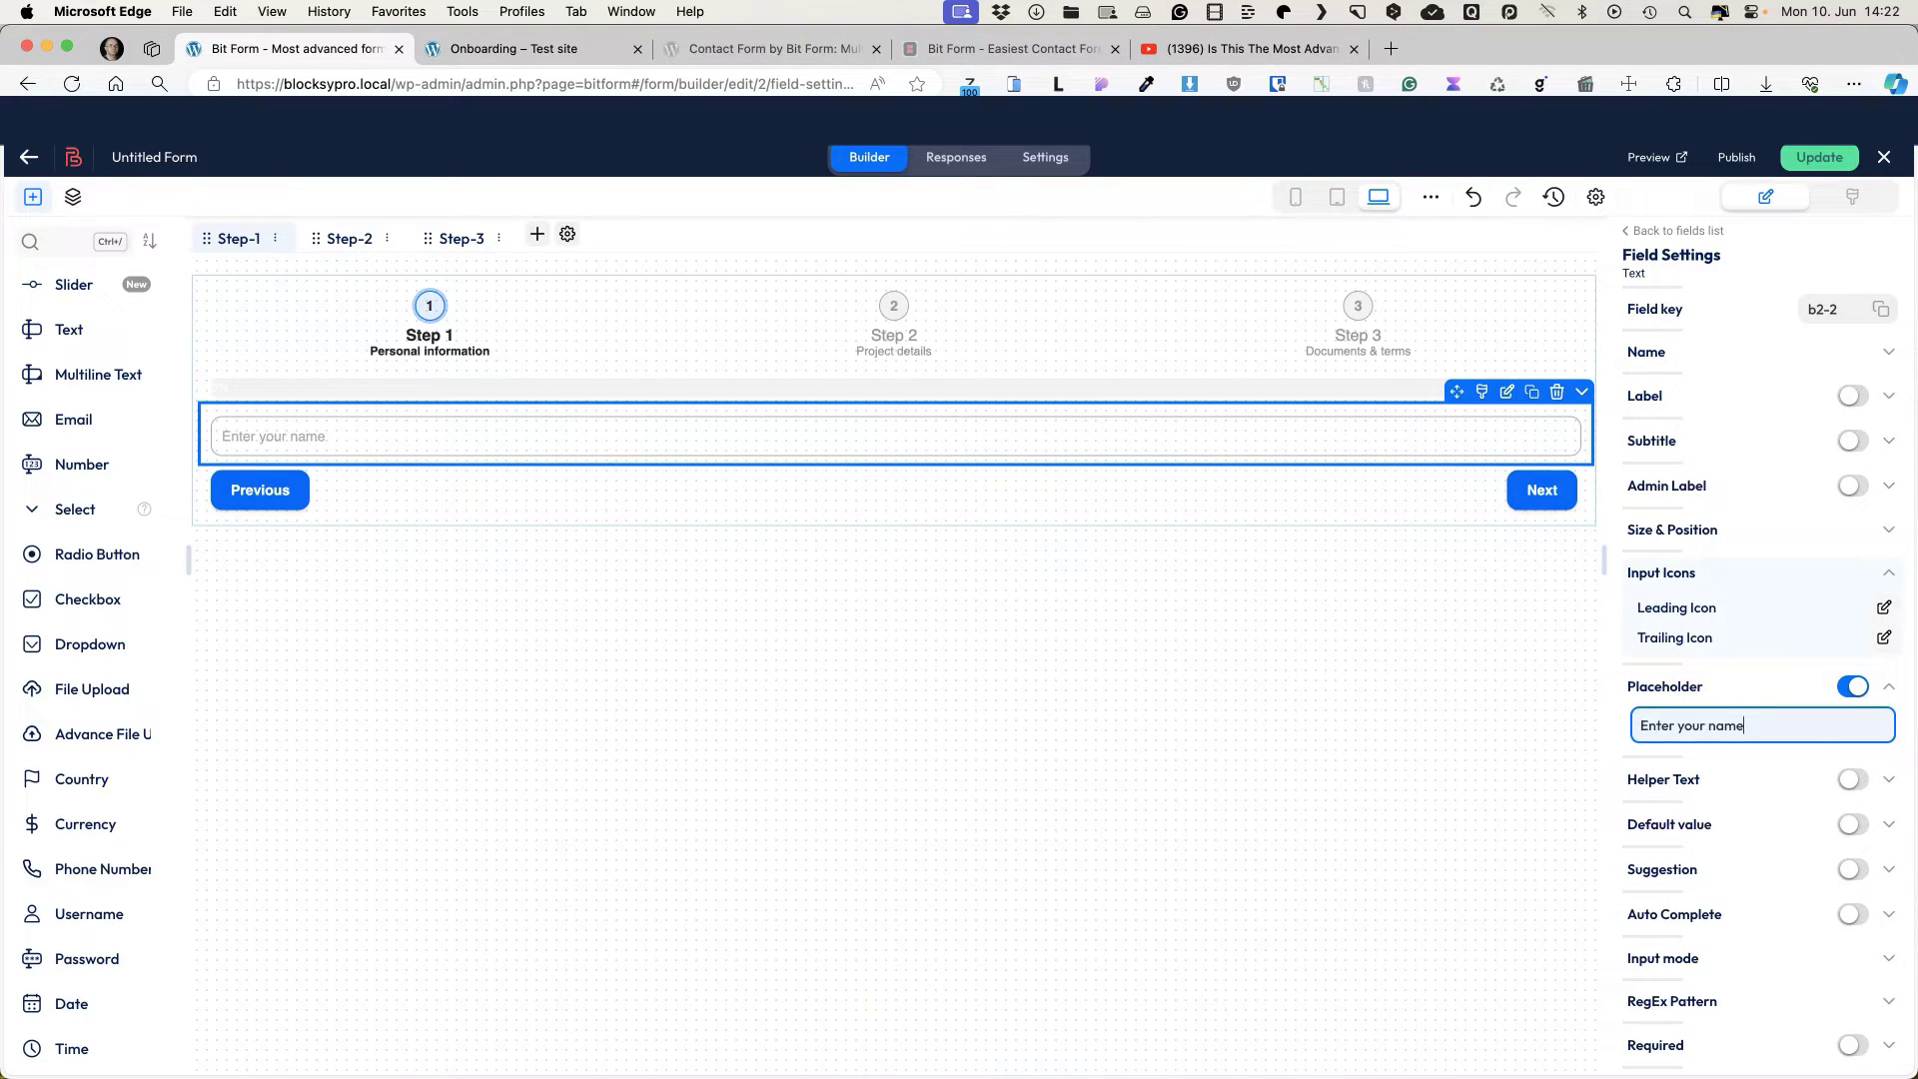
Step: Give the name field a user-plus trailing icon and shrink it to half width
click(1883, 637)
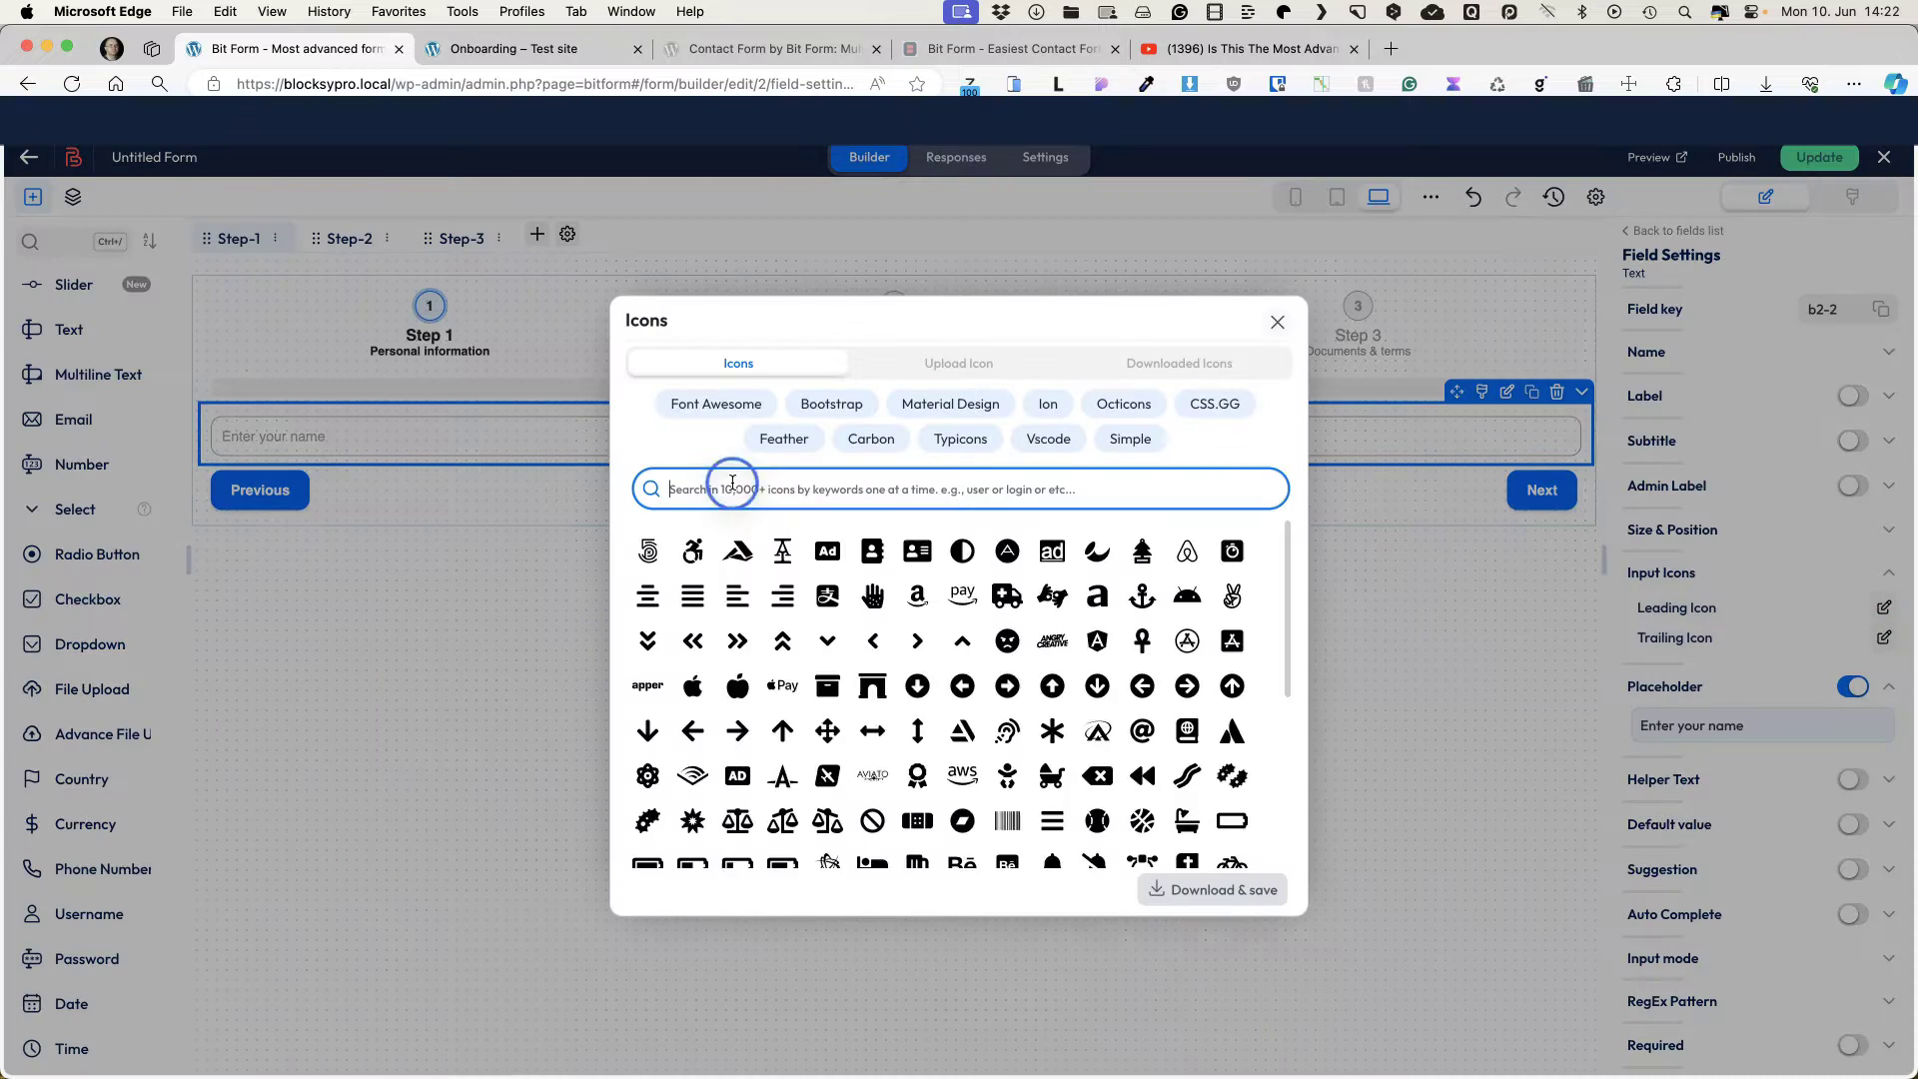
text(user)
click(917, 640)
click(1213, 892)
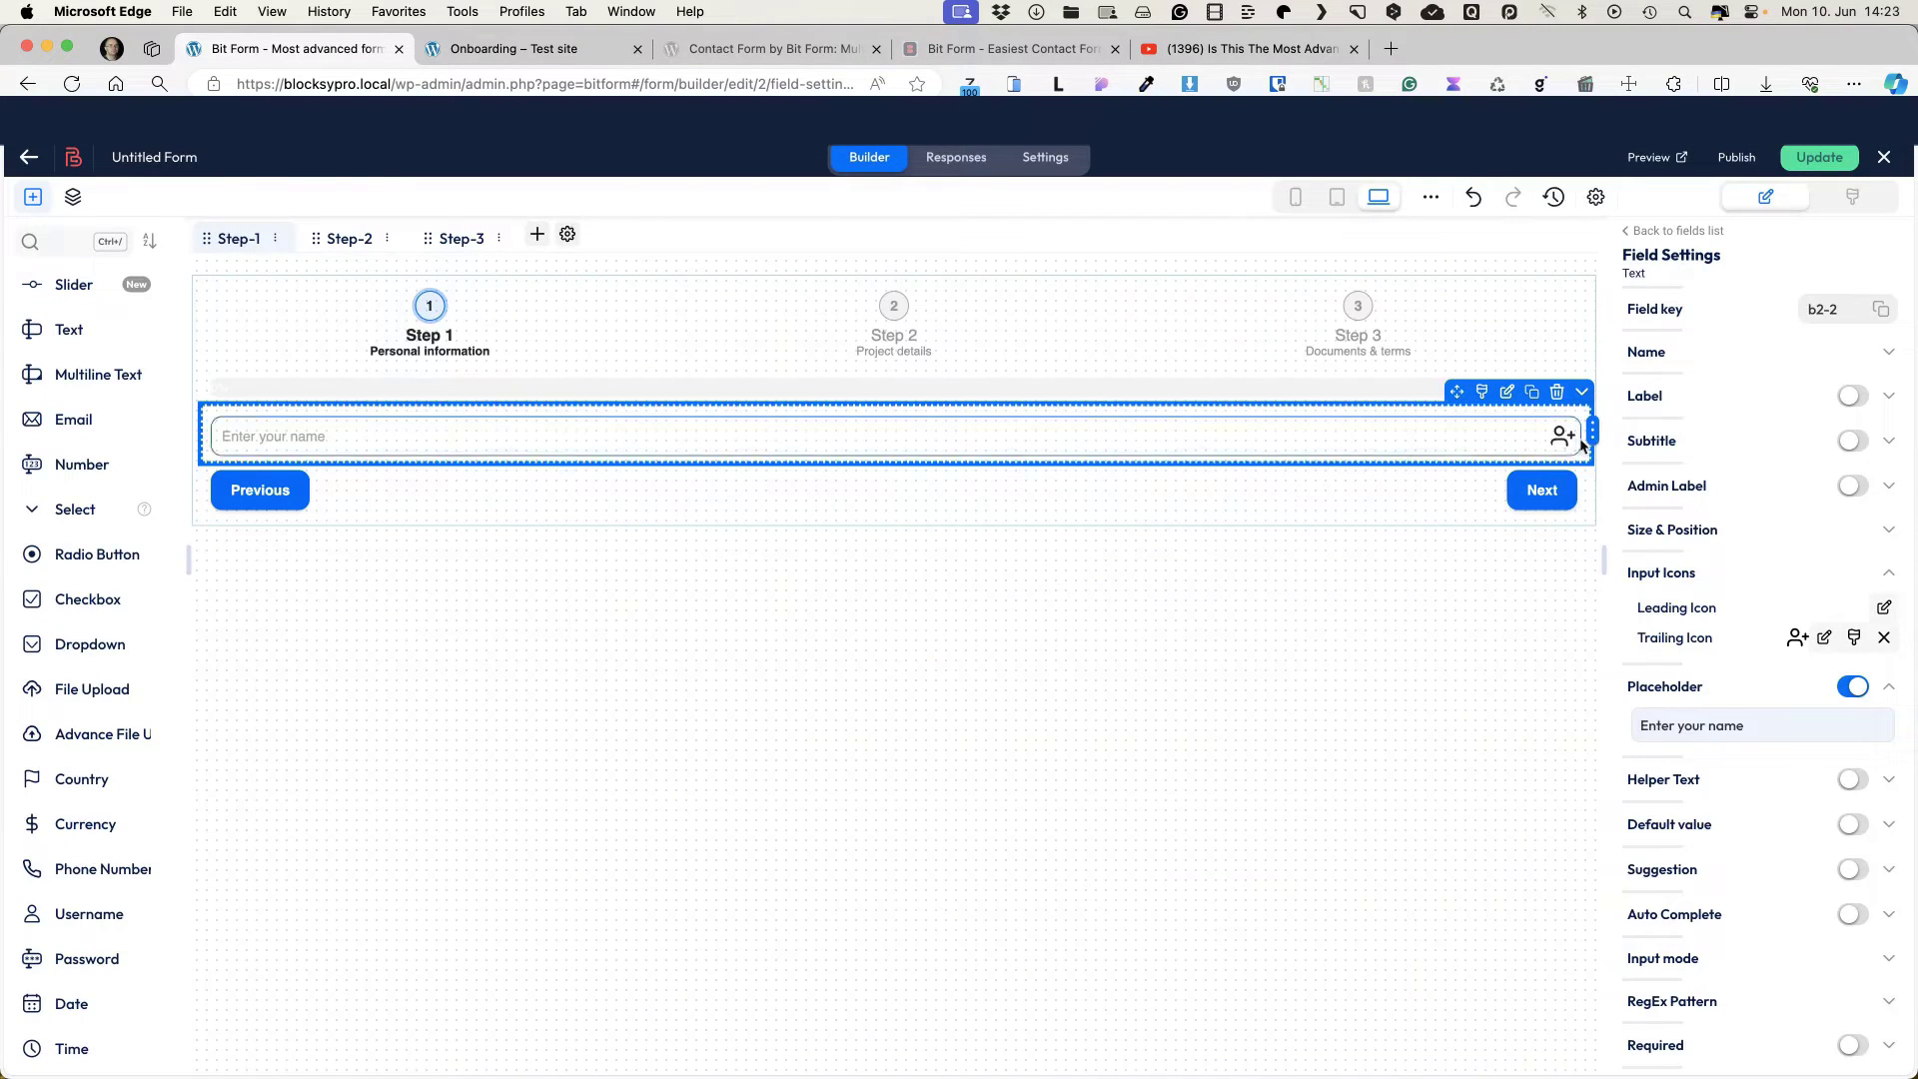
drag(1592, 434, 811, 448)
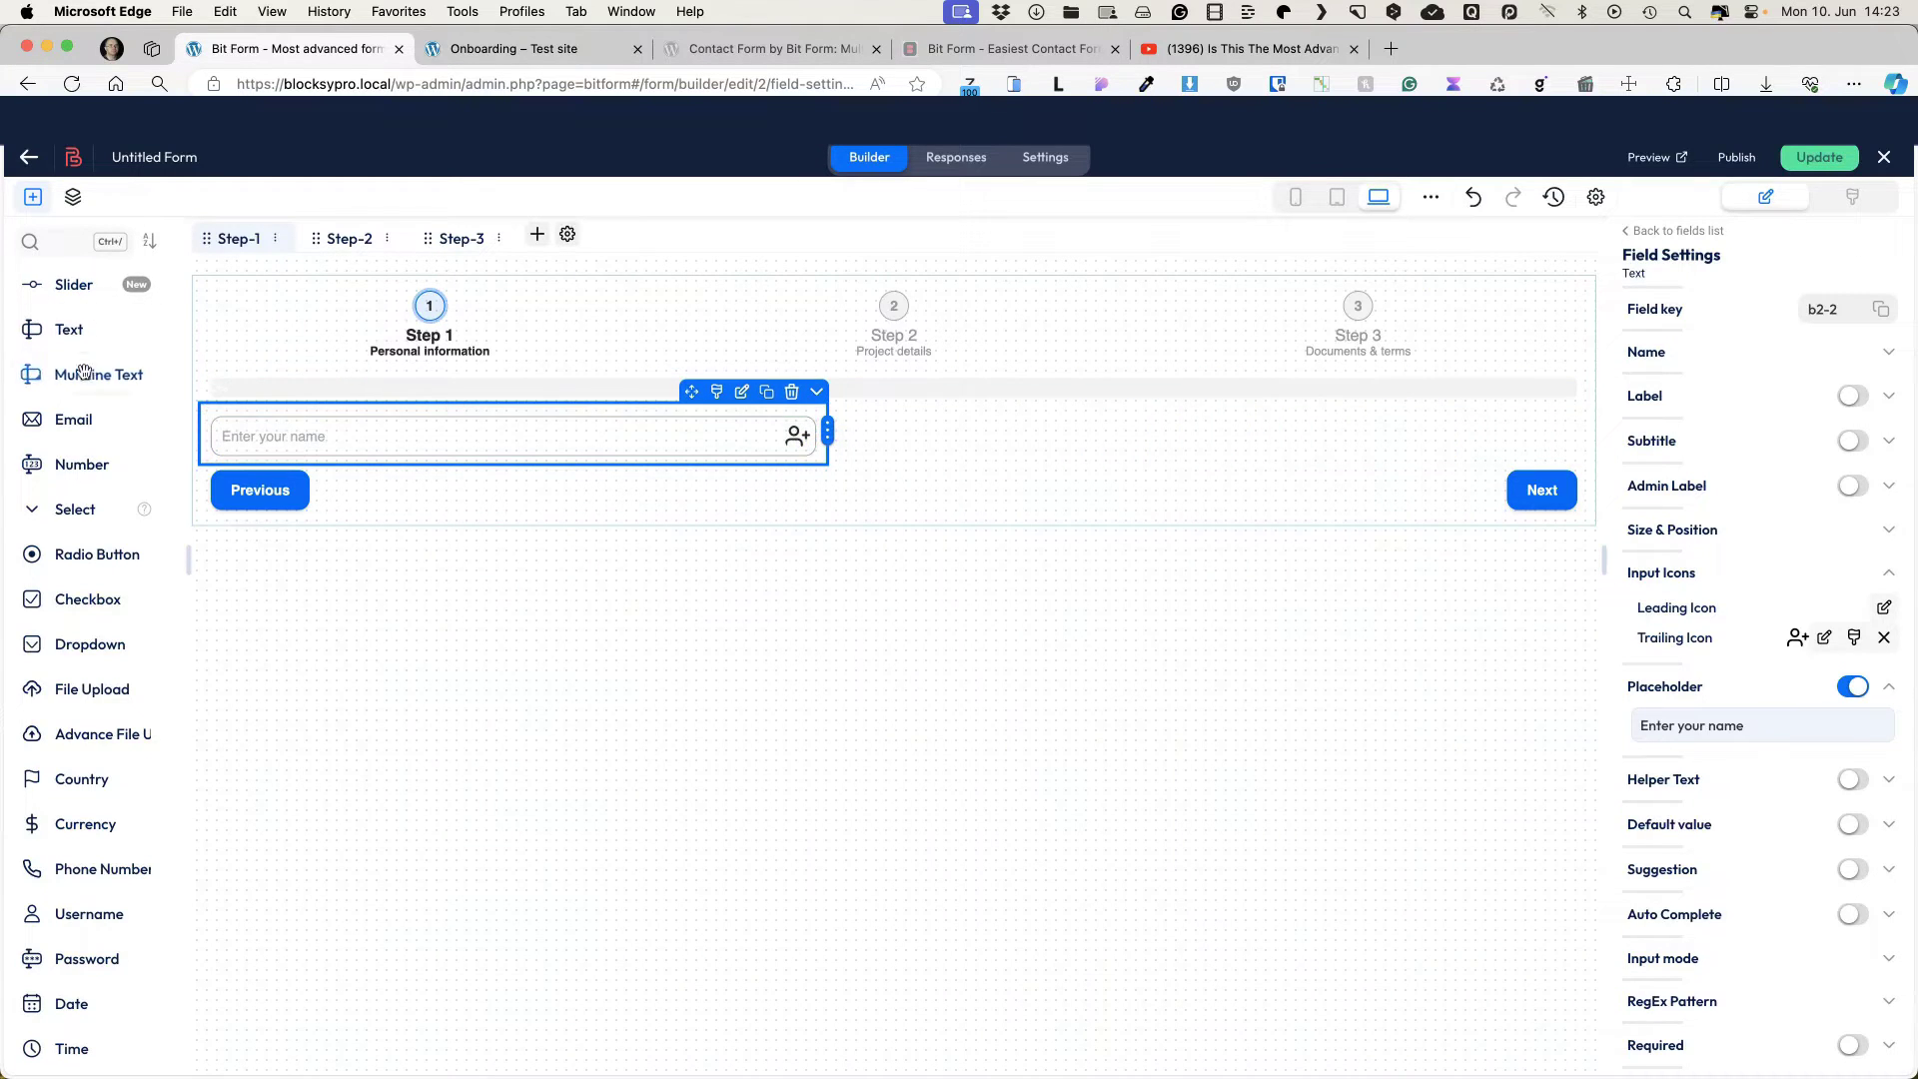
click(72, 422)
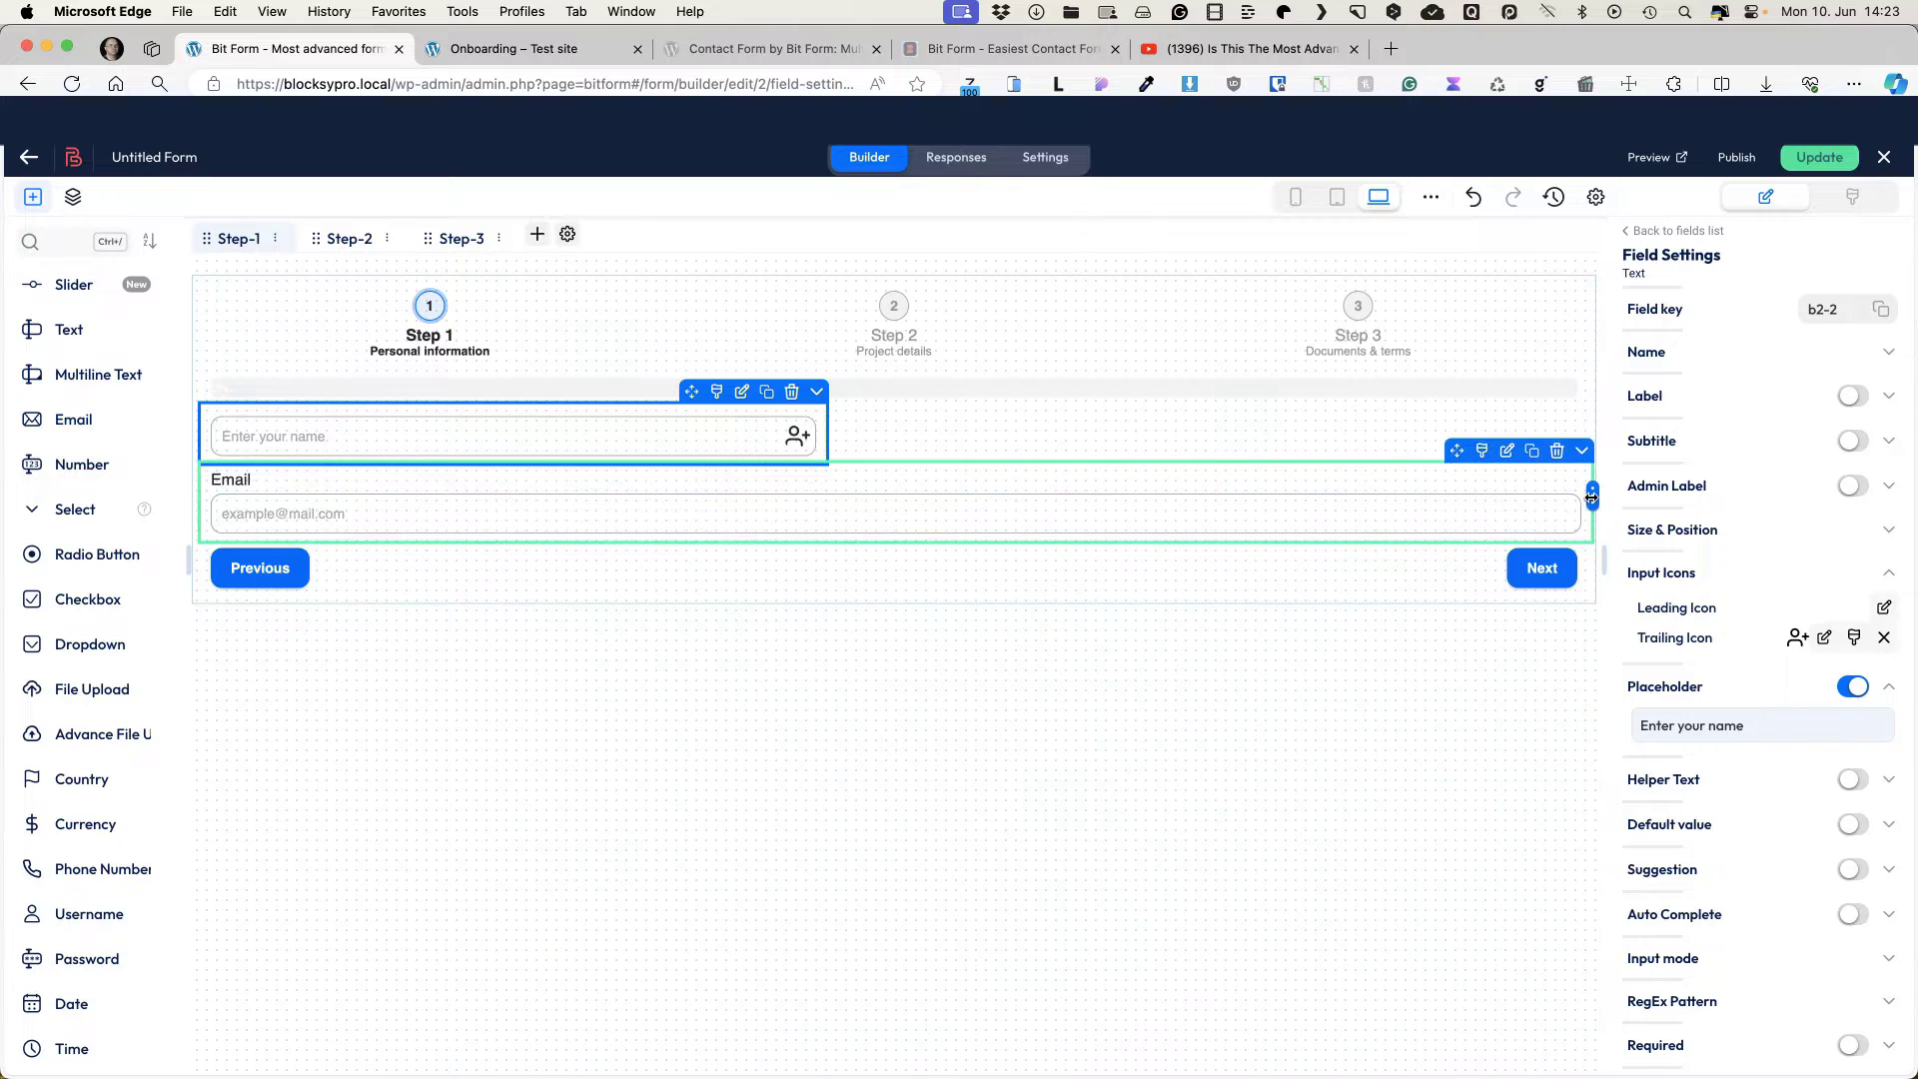
Step: Make the email field half width beside Name, unlabeled, with placeholder 'Enter your email address'
drag(1592, 496, 827, 497)
drag(744, 448, 1374, 384)
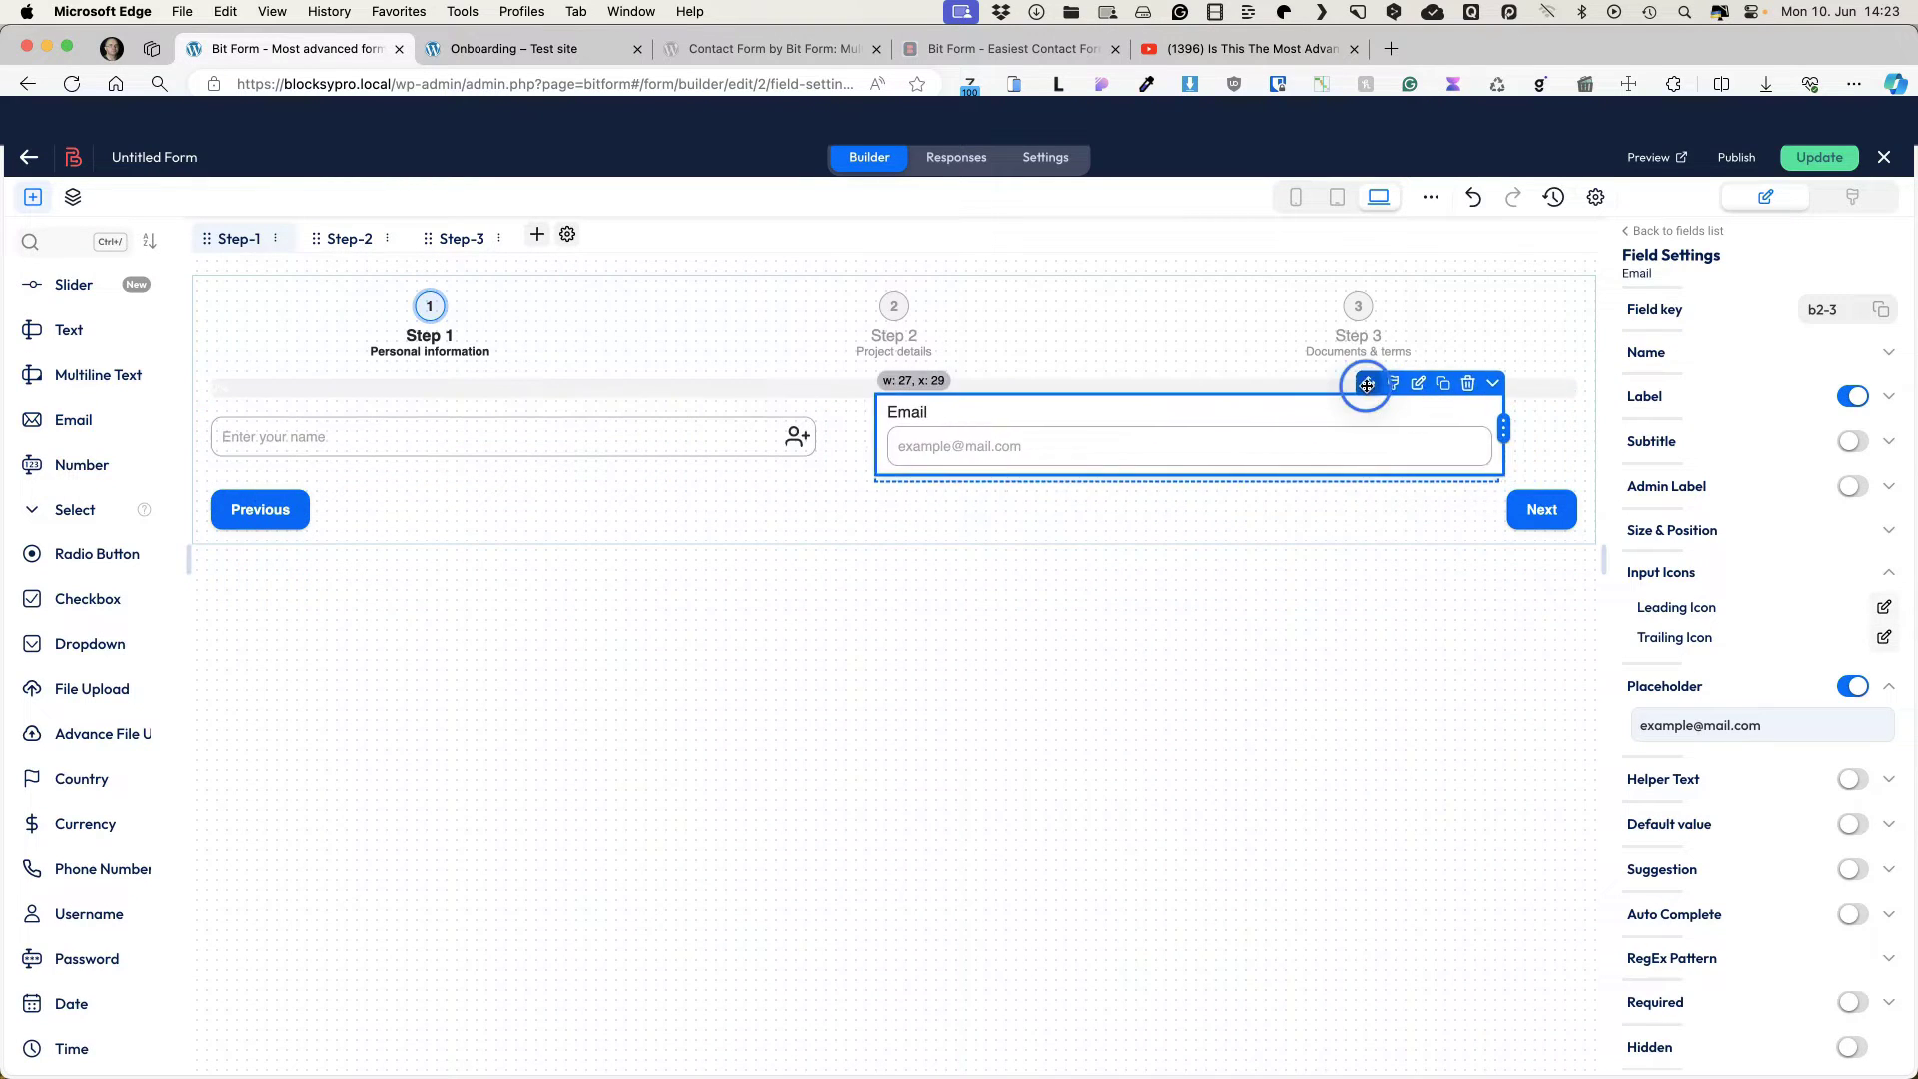
click(1850, 396)
triple_click(1726, 729)
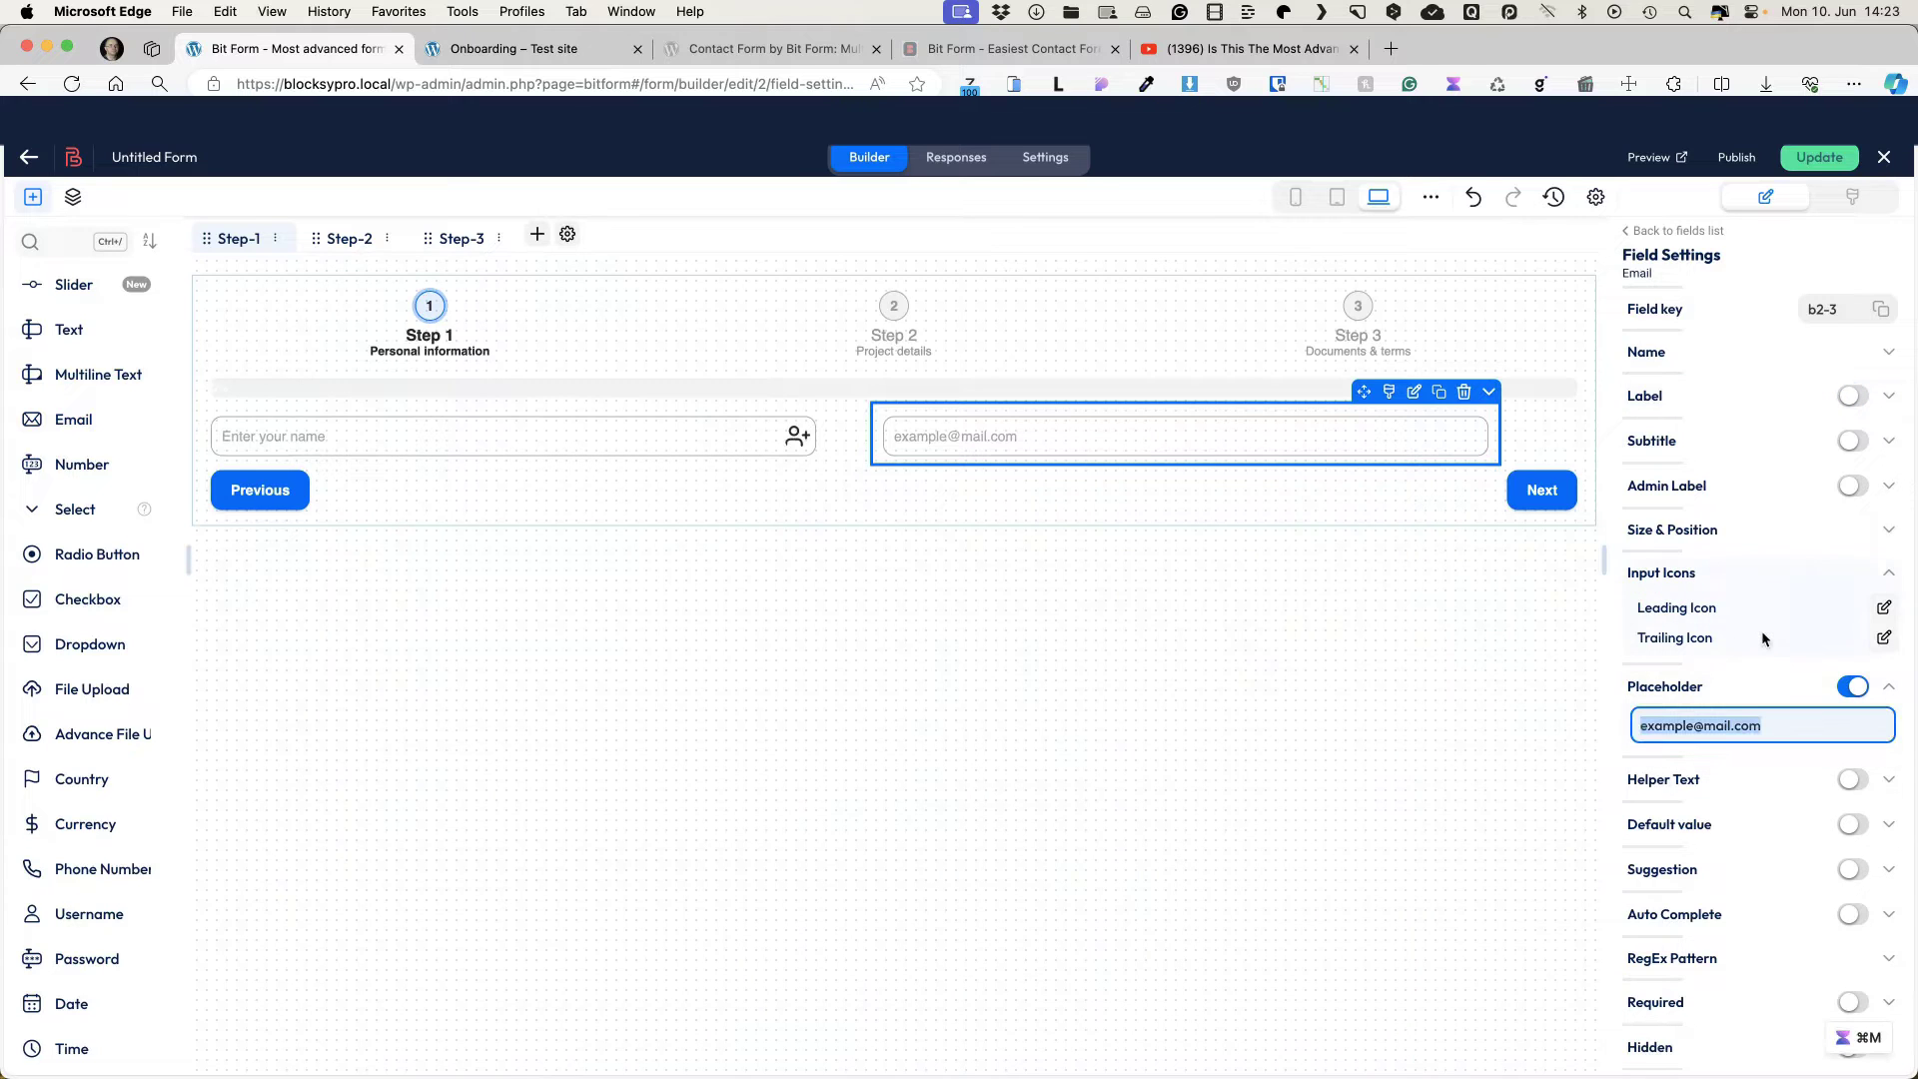
text(Enter your email address)
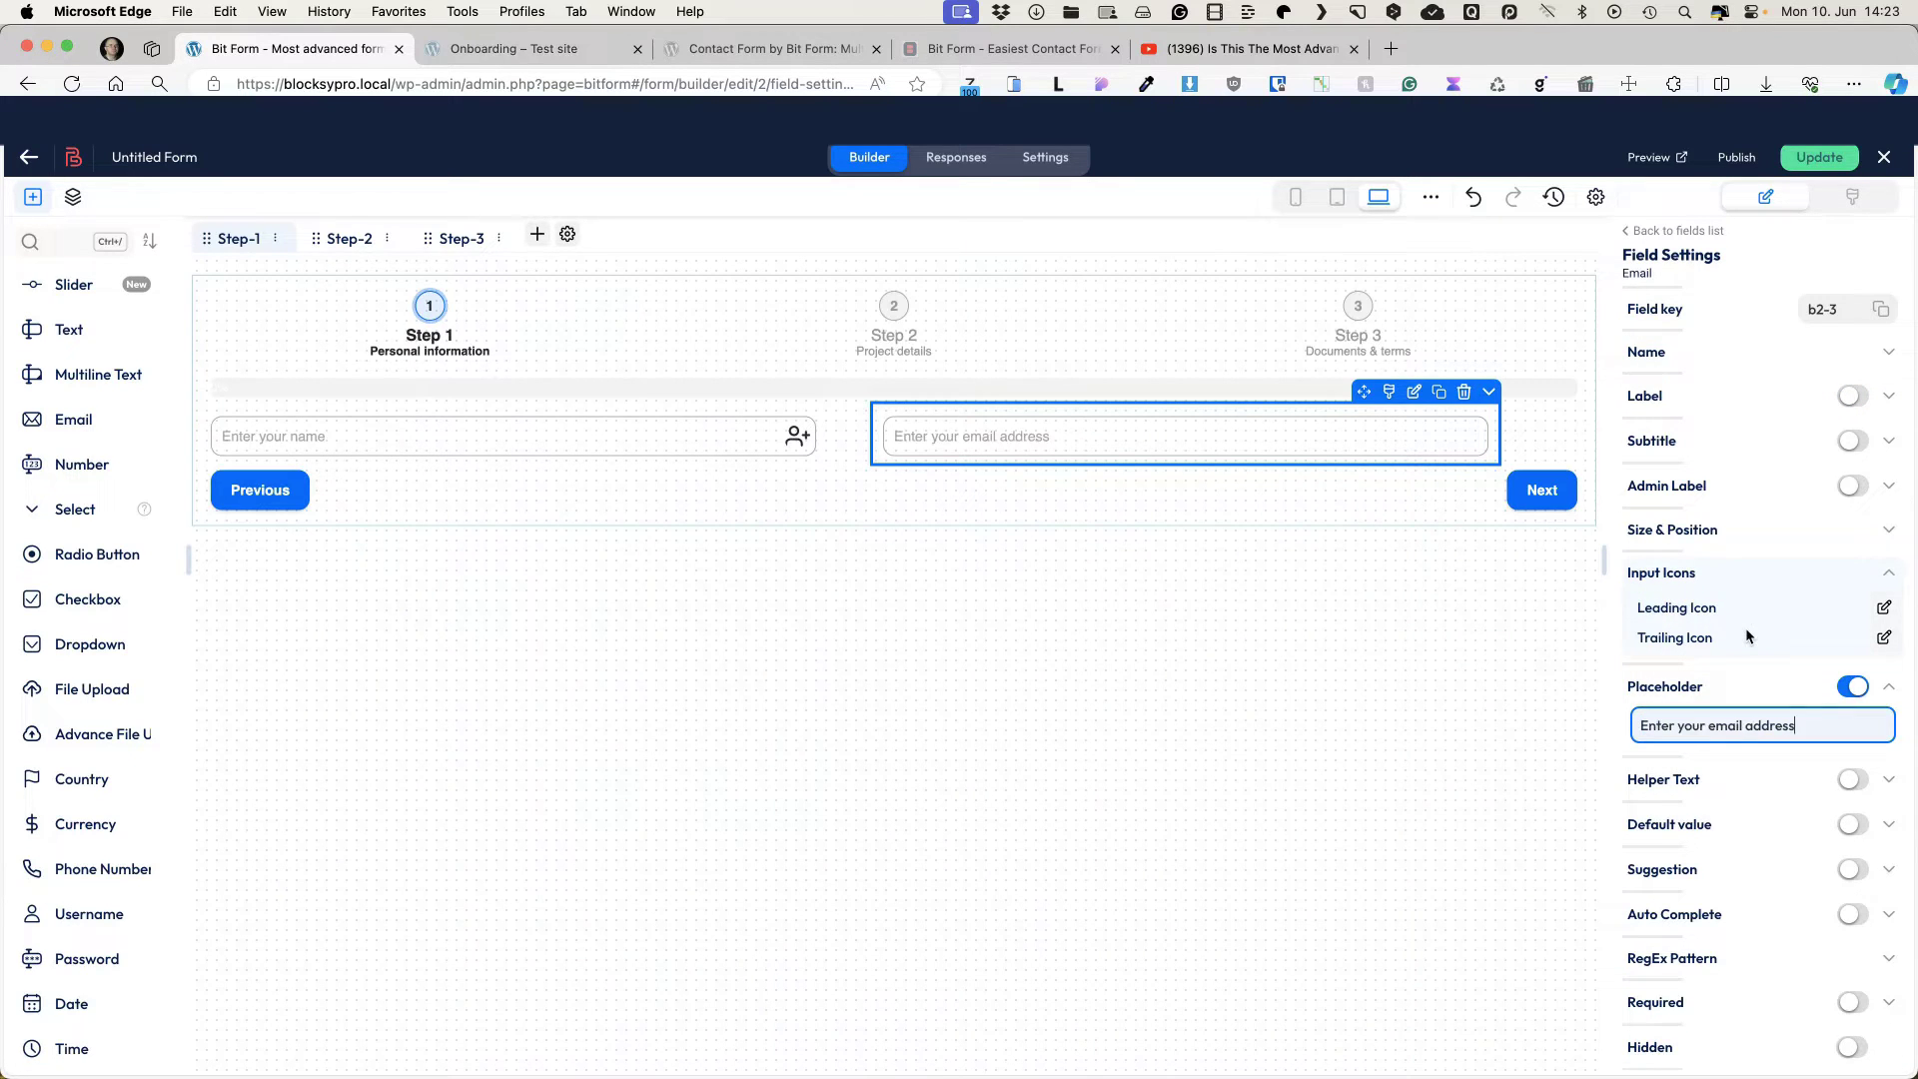
Step: Add an unlabeled Phone Number field below the name field
click(82, 245)
text(p)
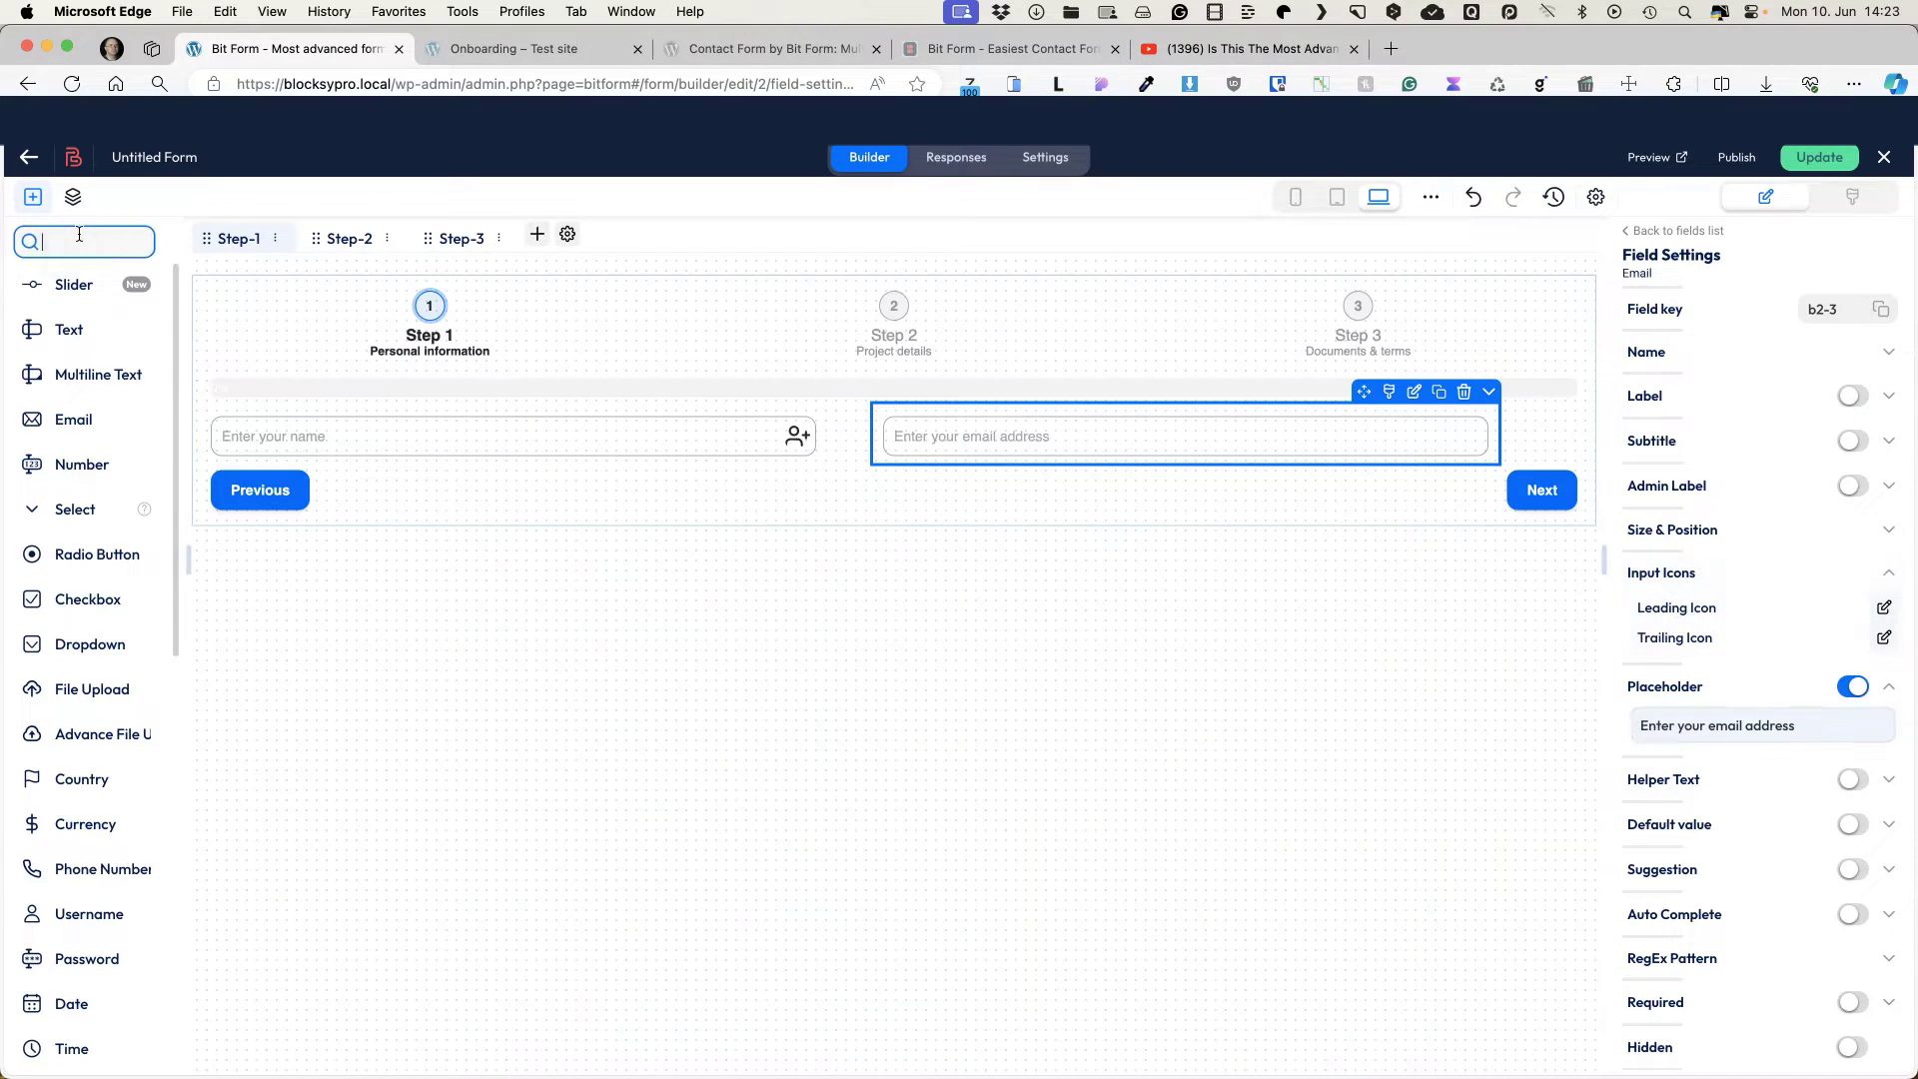
text(hone)
drag(100, 285, 817, 499)
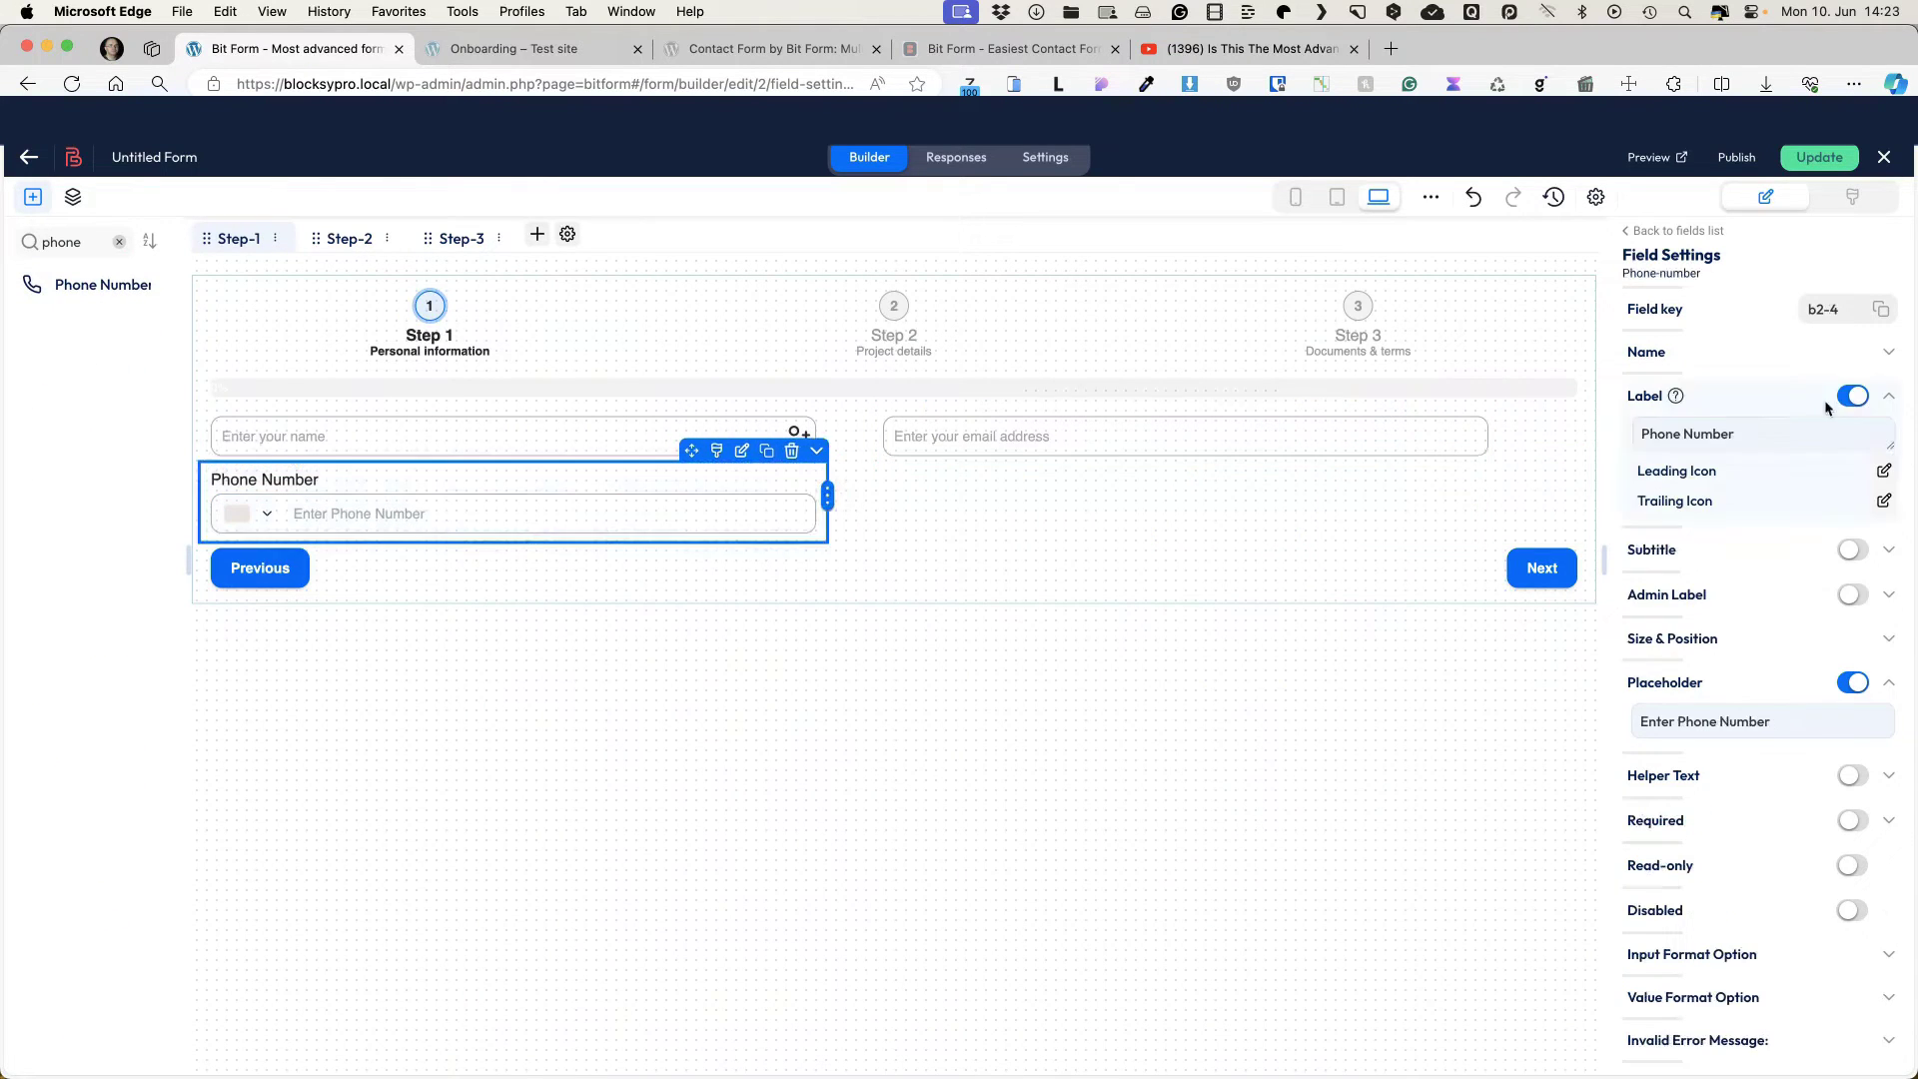
click(1851, 396)
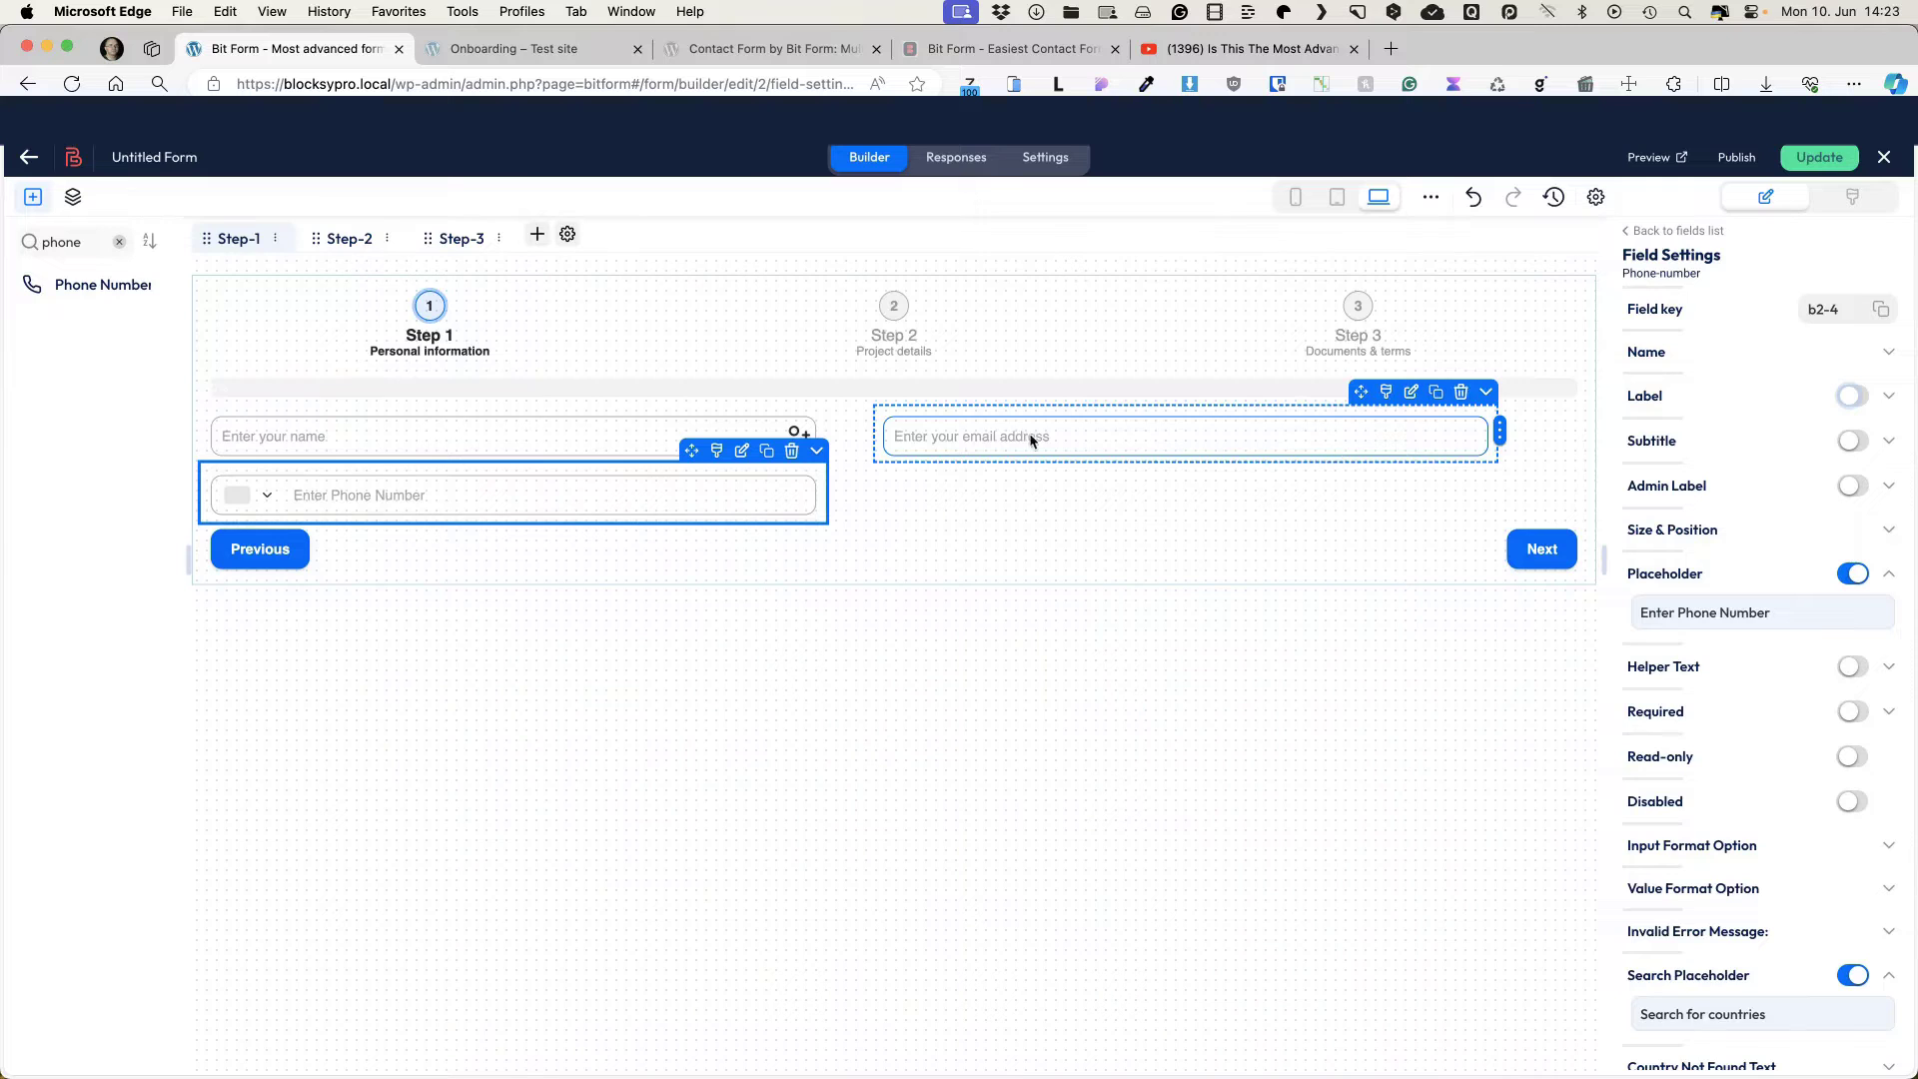
click(119, 241)
Step: Add a half-width Address text field beside Phone with placeholder 'Your address' and label hidden
text(tex)
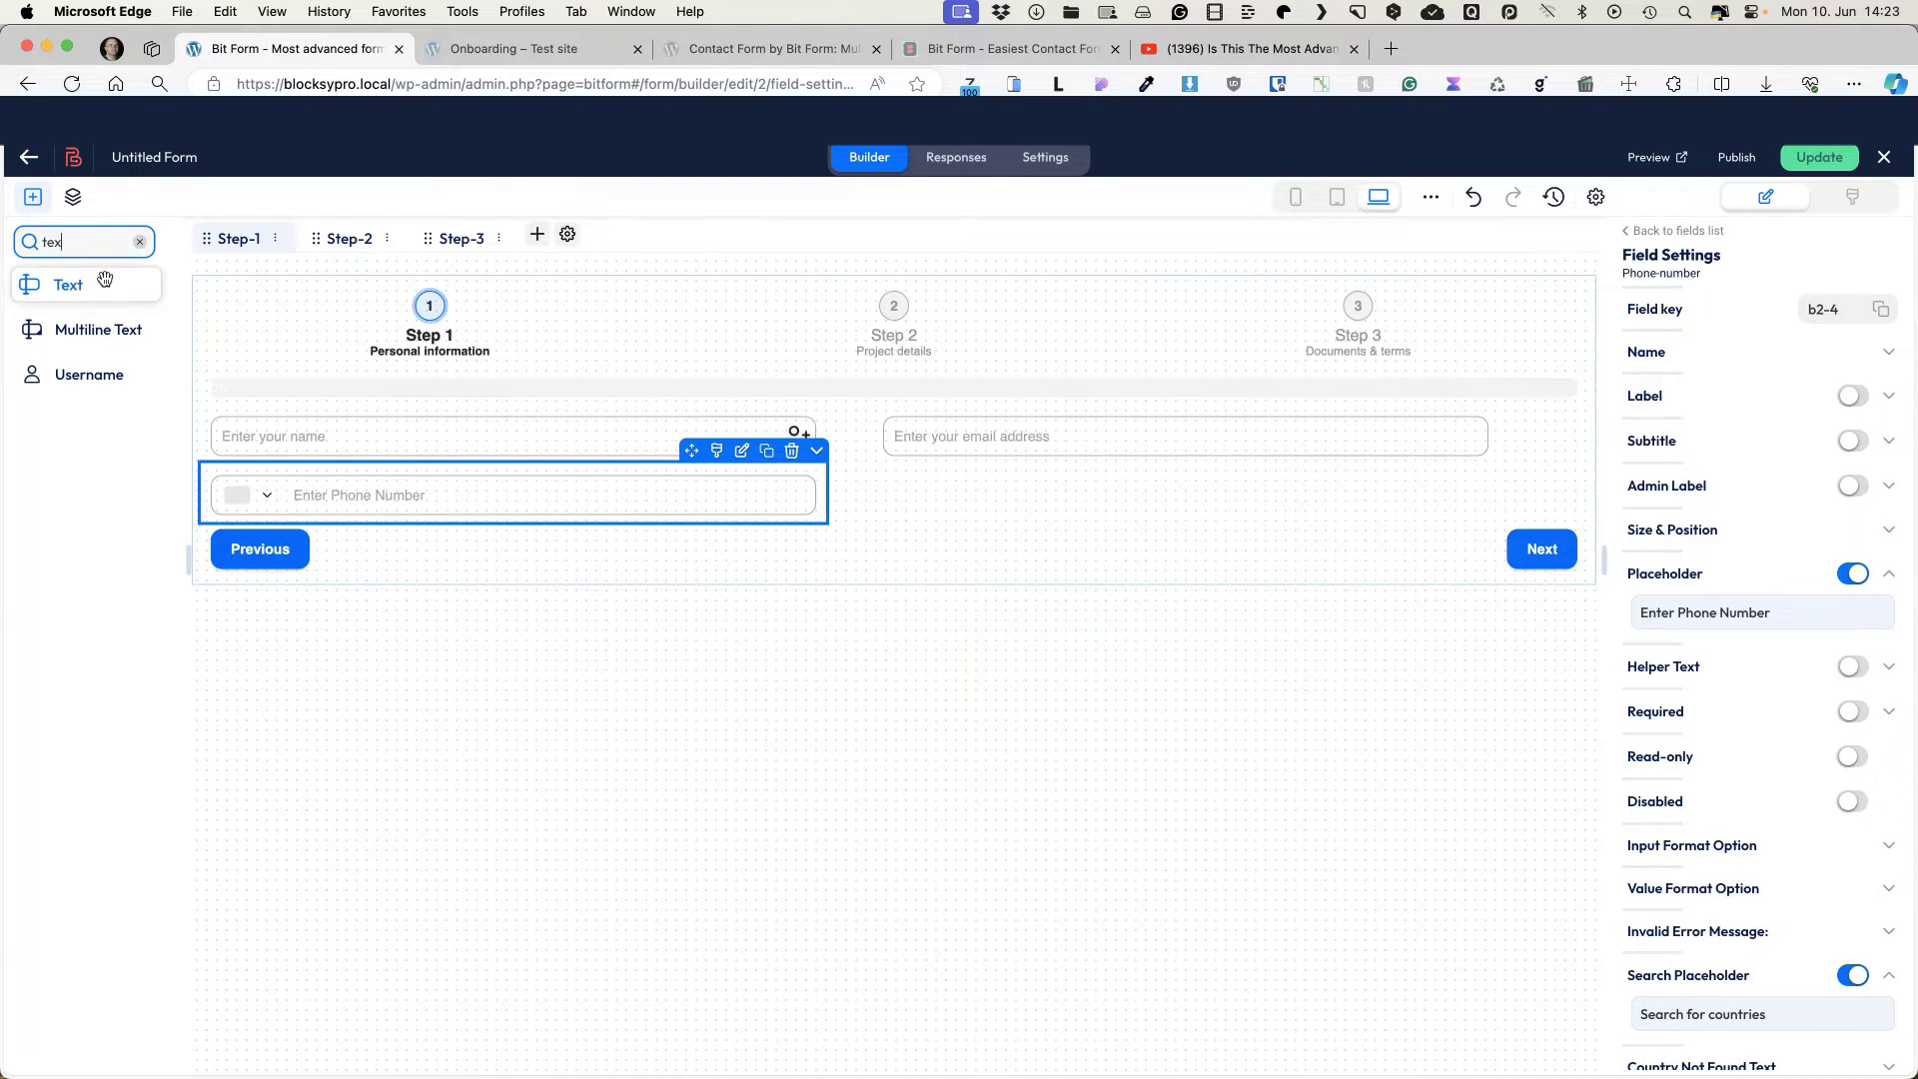
drag(100, 281, 702, 594)
drag(1592, 555, 827, 555)
click(687, 534)
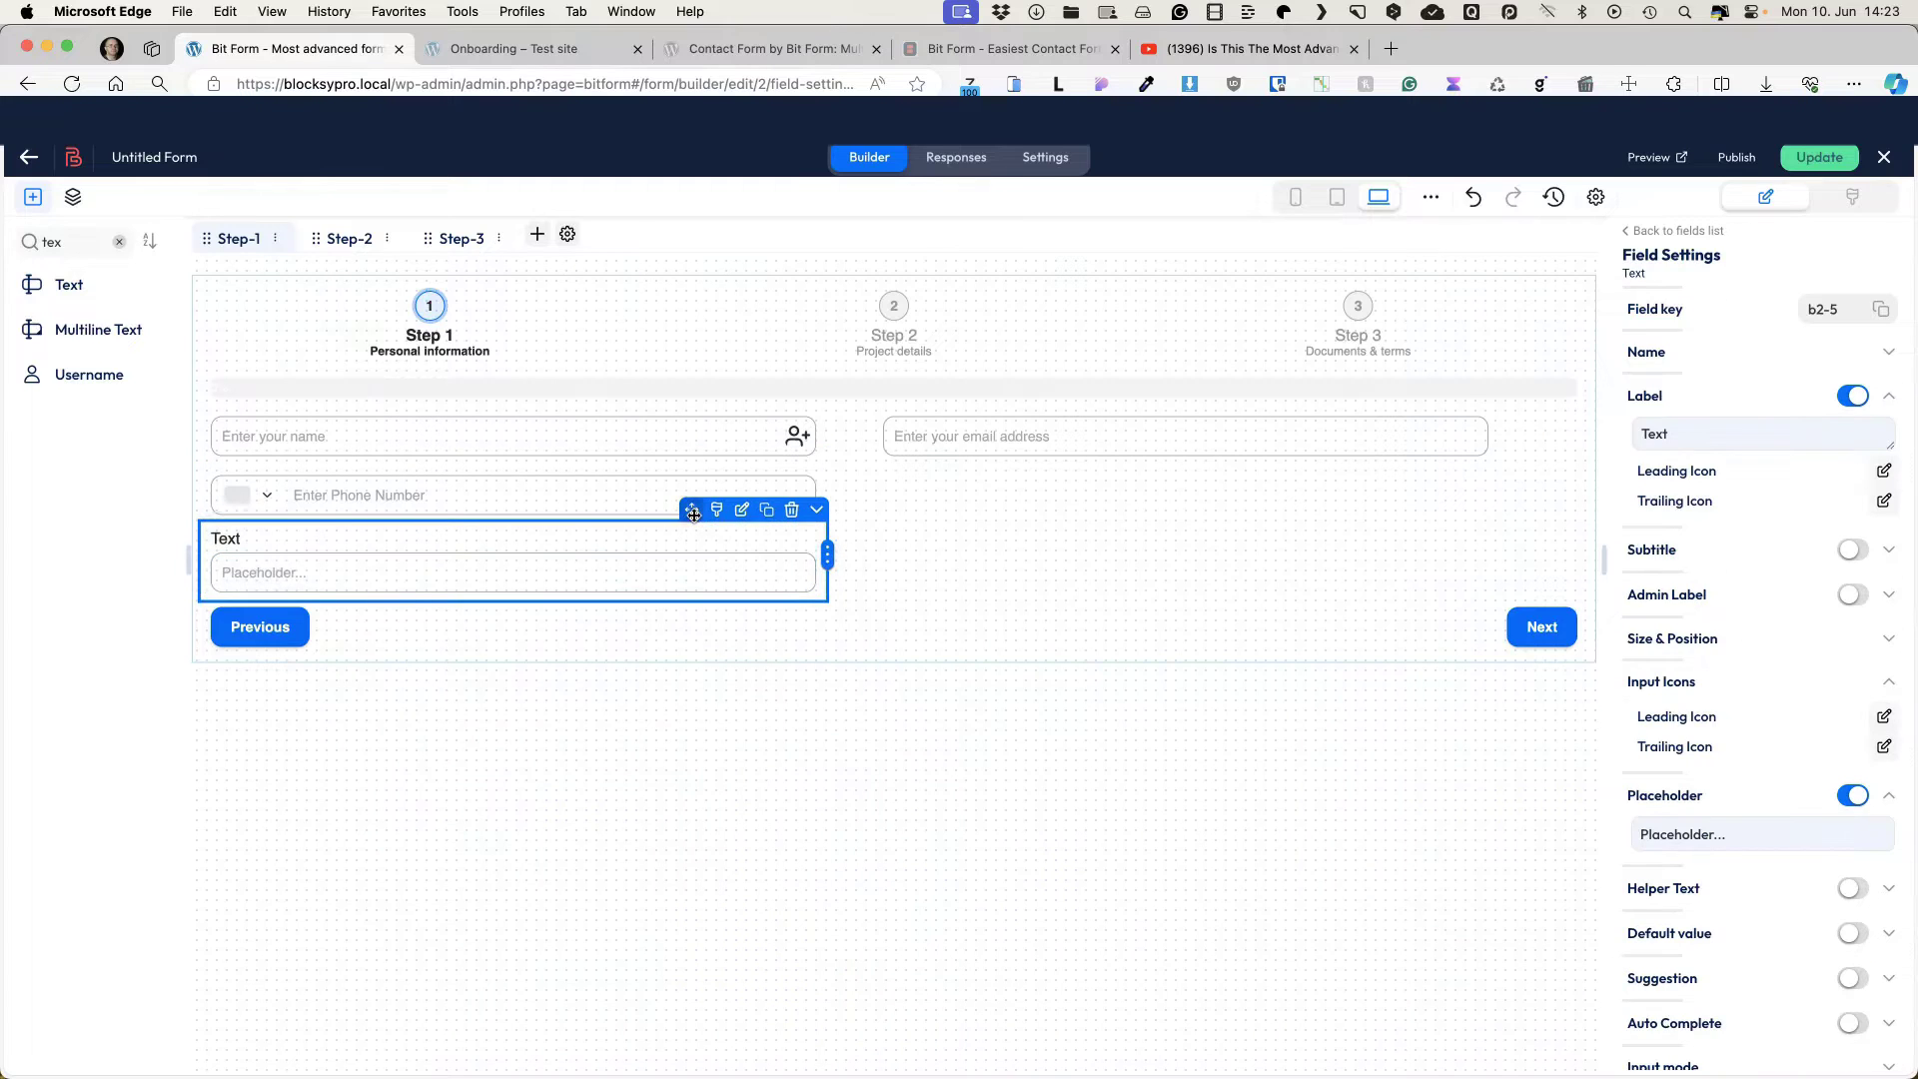
drag(691, 510, 1363, 452)
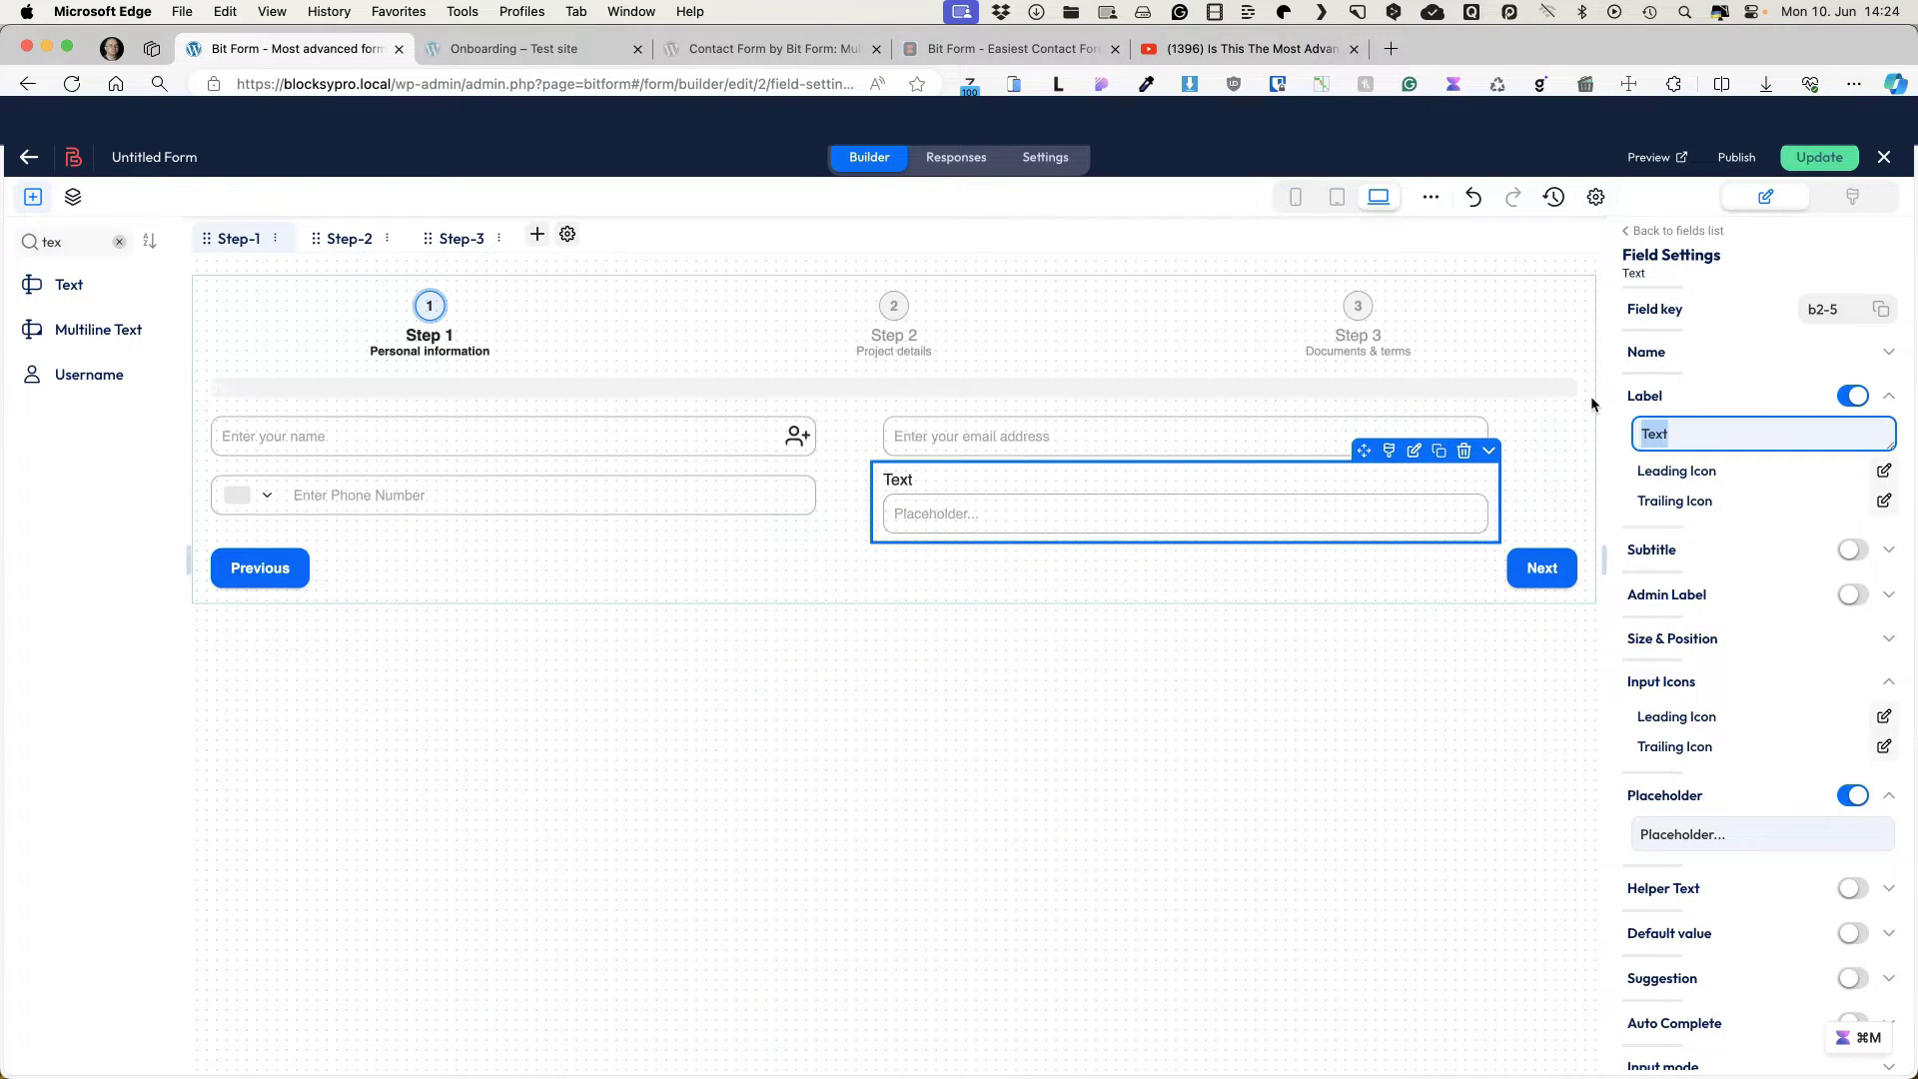
text(Address)
key(Tab)
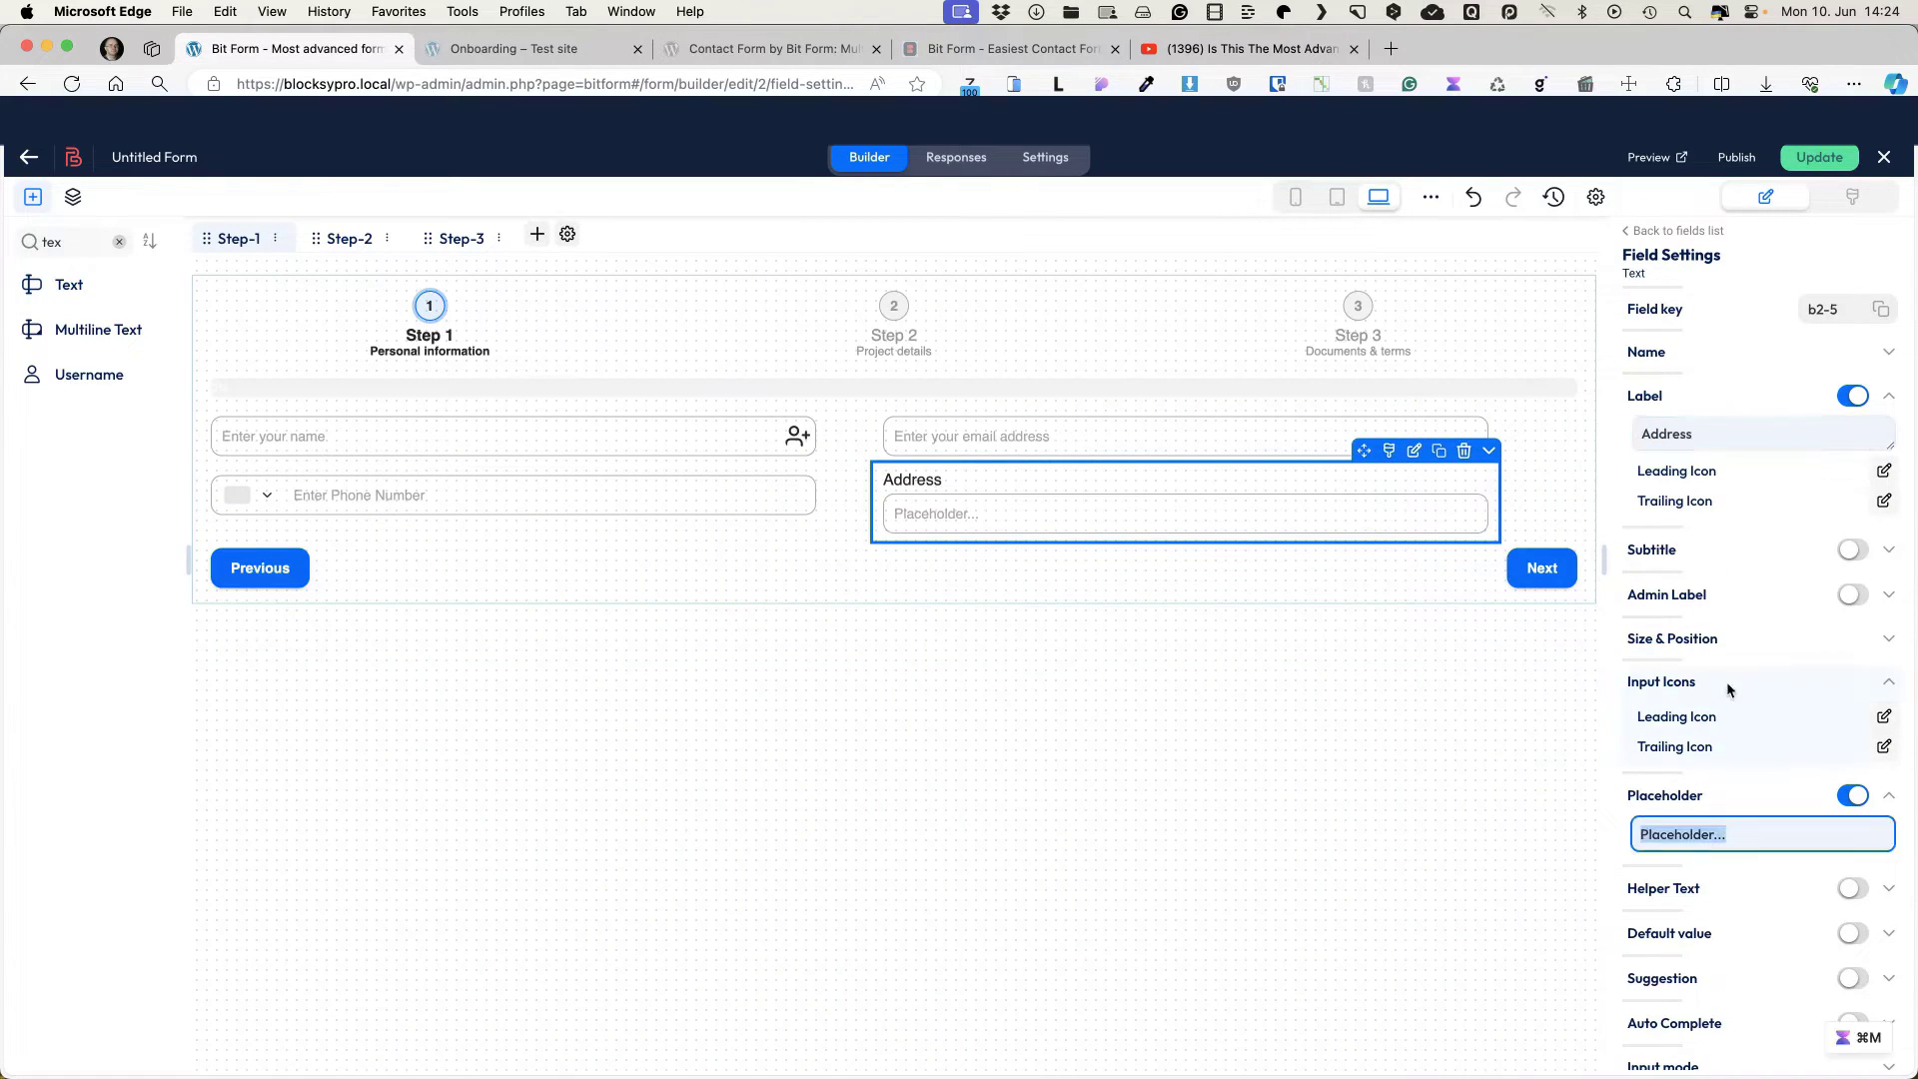
text(Your addres)
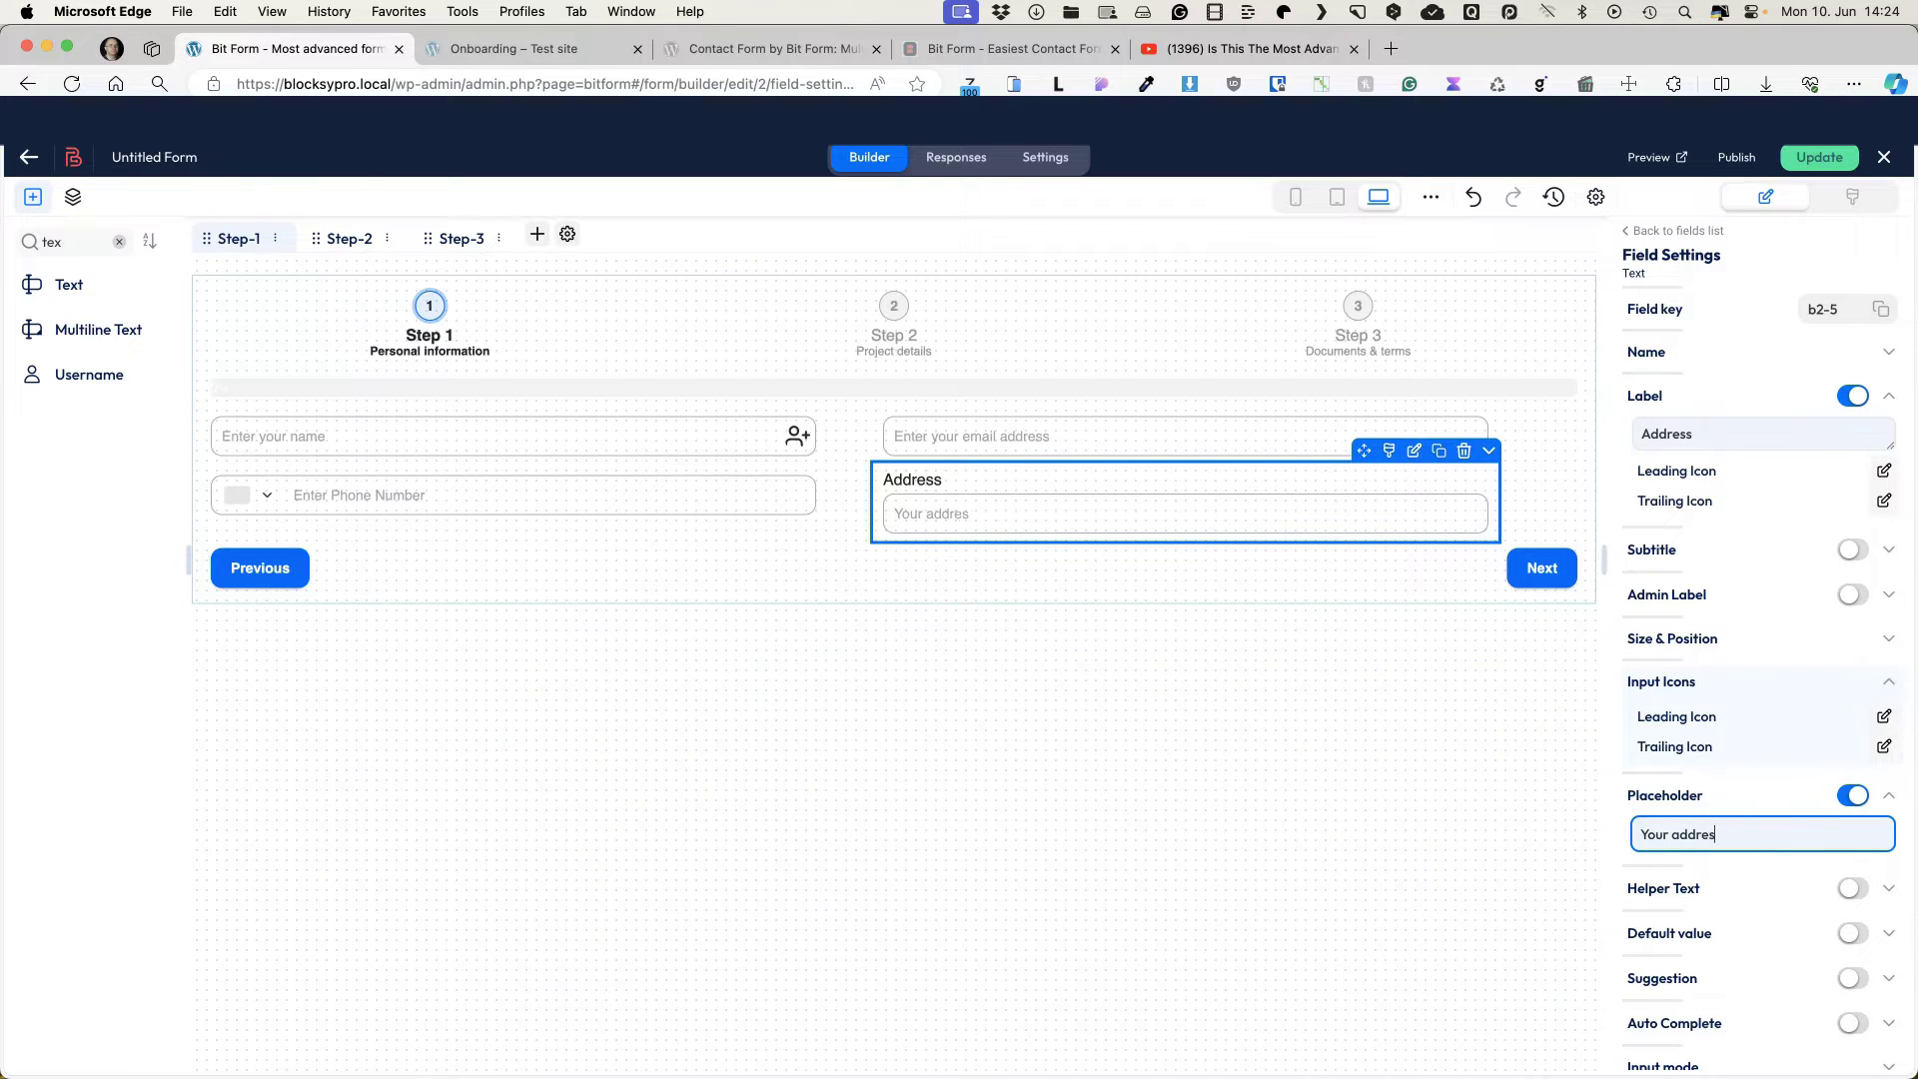
text(s)
click(1853, 395)
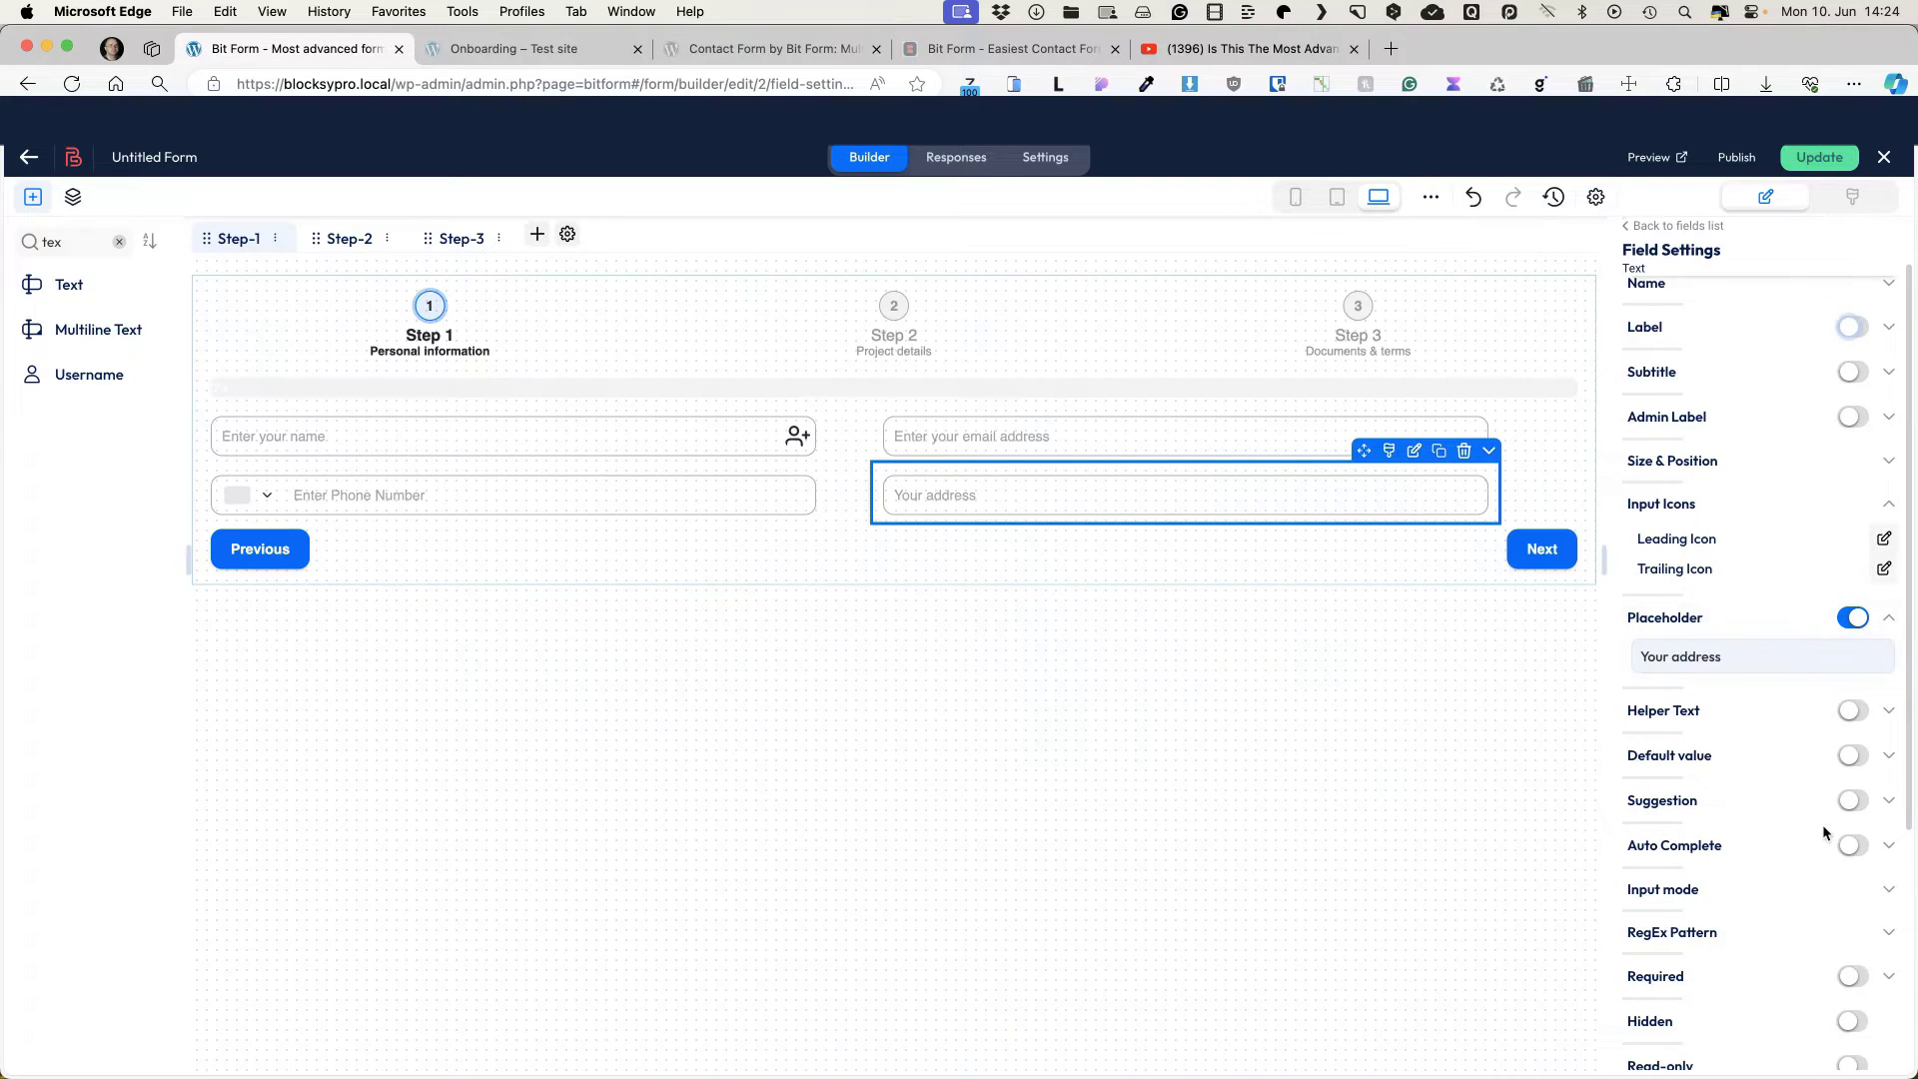
Step: Mark the name and email fields as required, then switch to Step 2 (Project details)
click(1868, 892)
click(1867, 891)
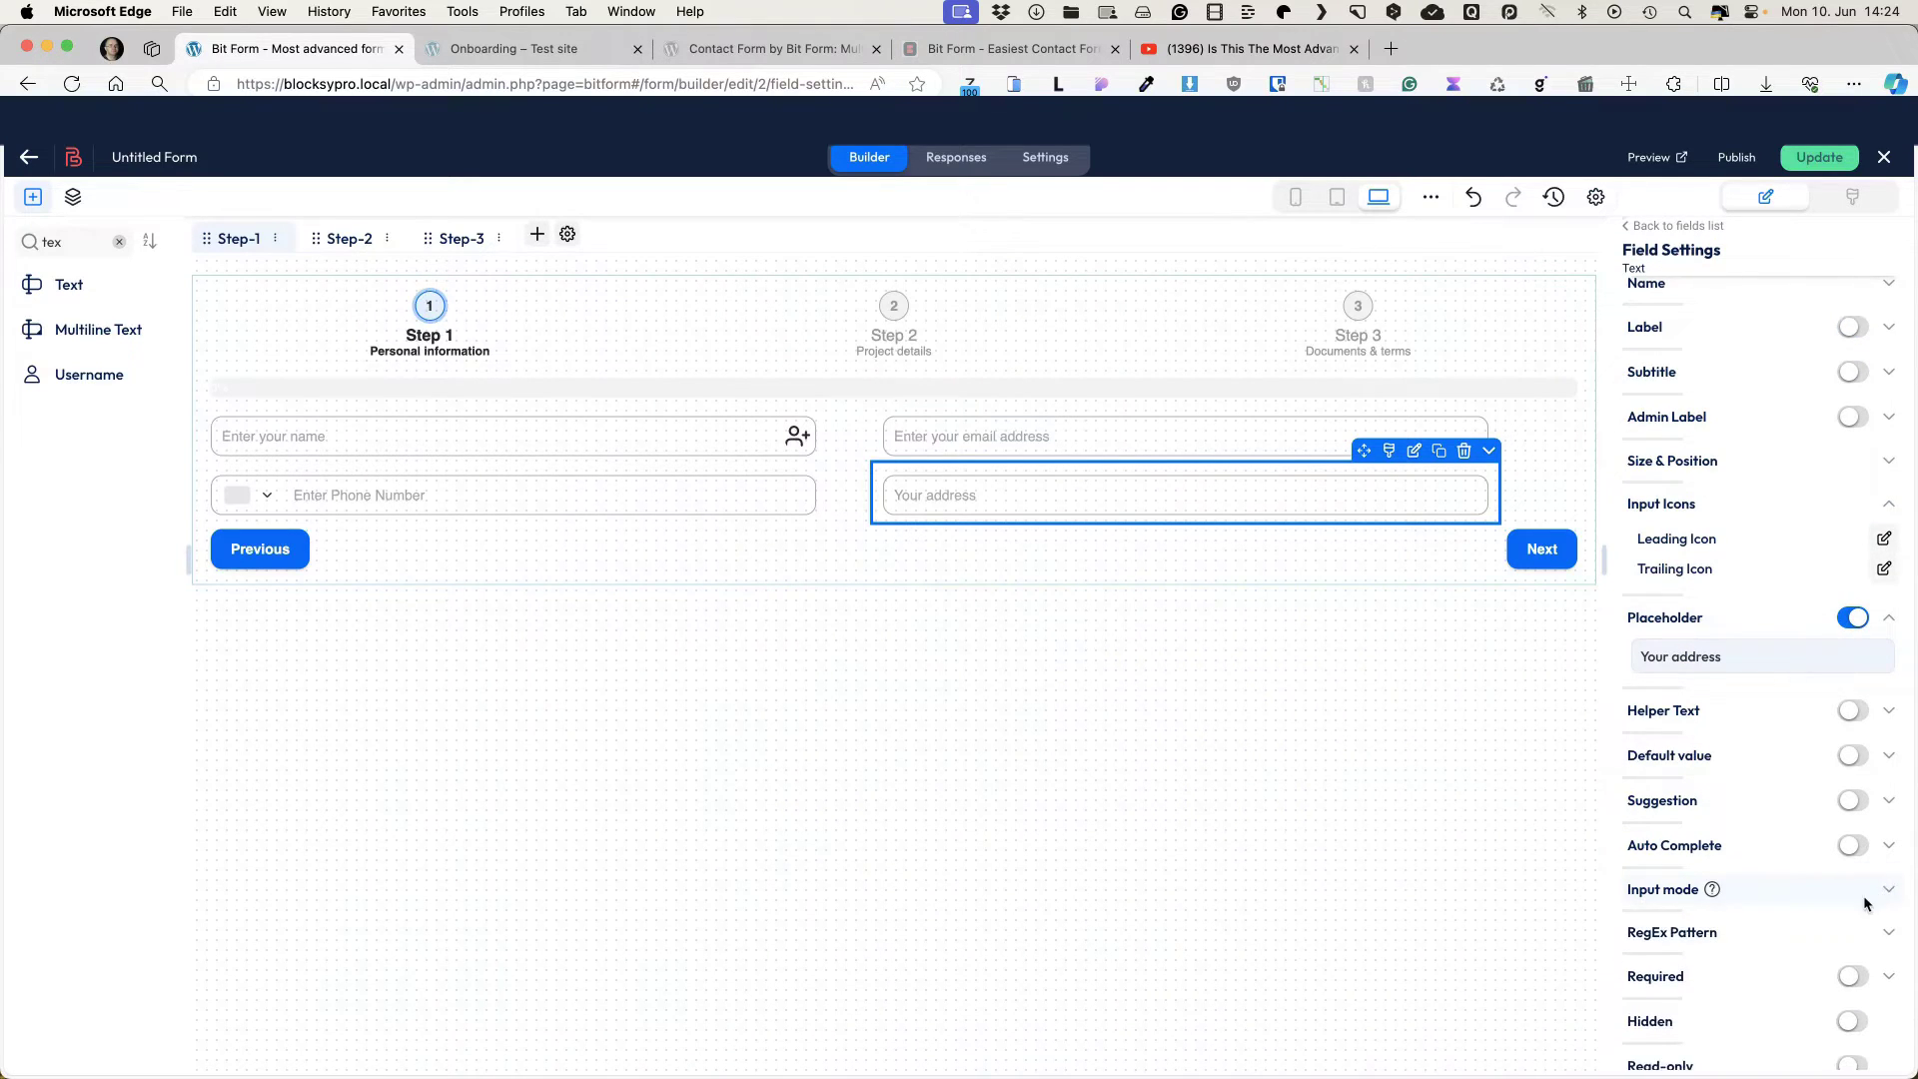
scroll(1864, 903, down, 3)
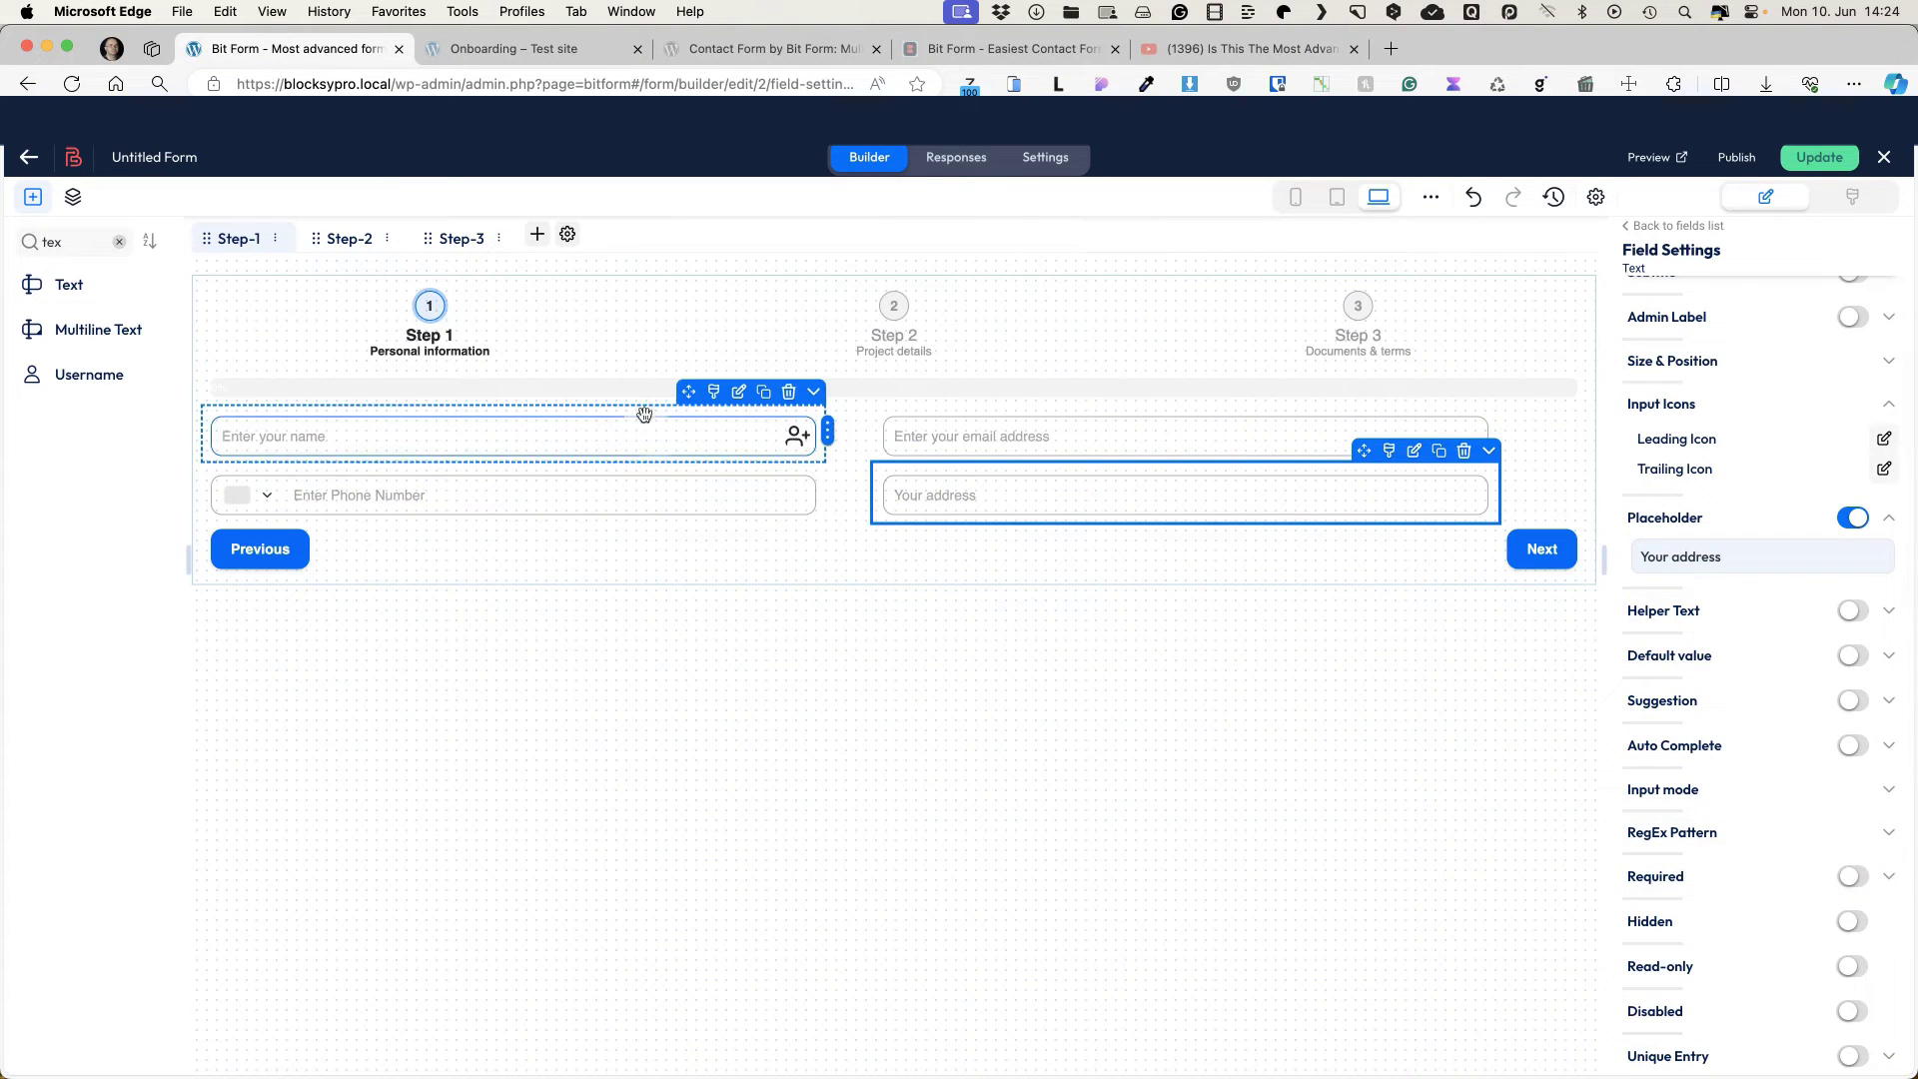
click(740, 392)
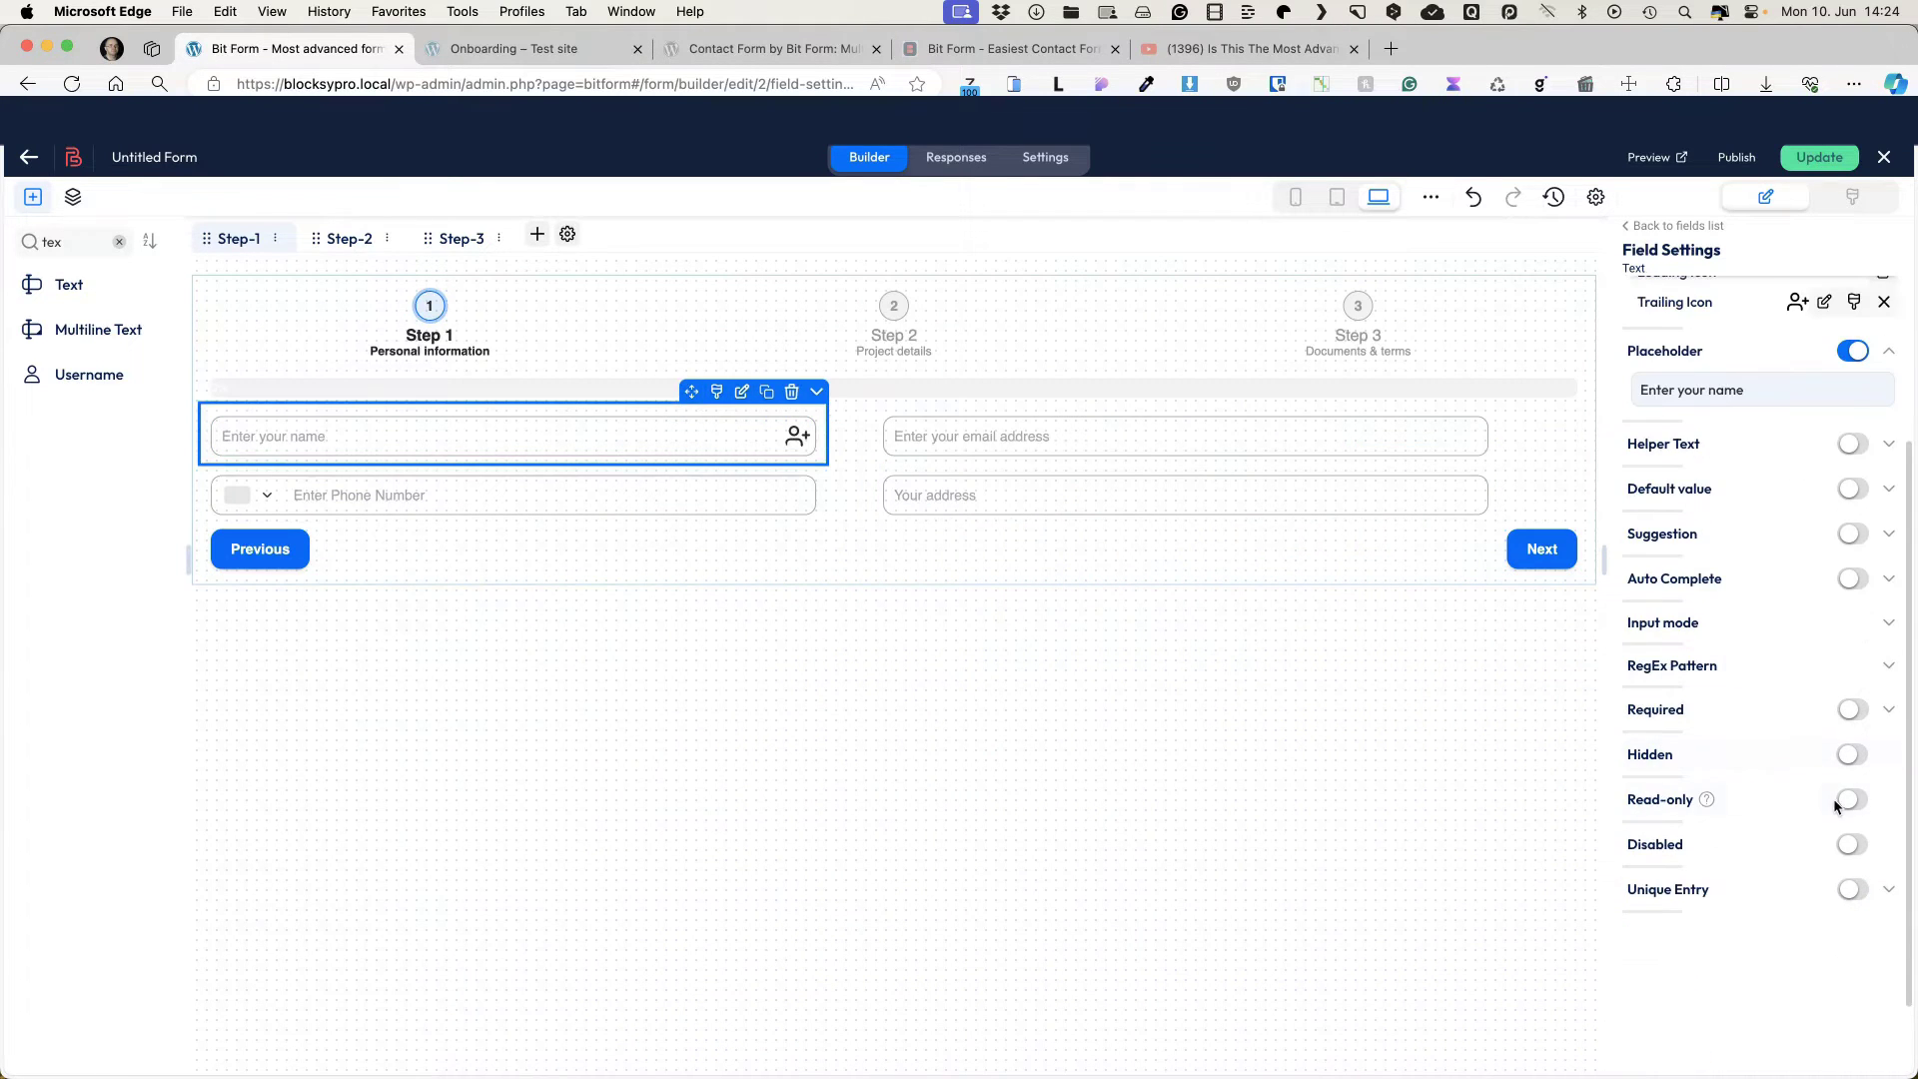
click(1853, 711)
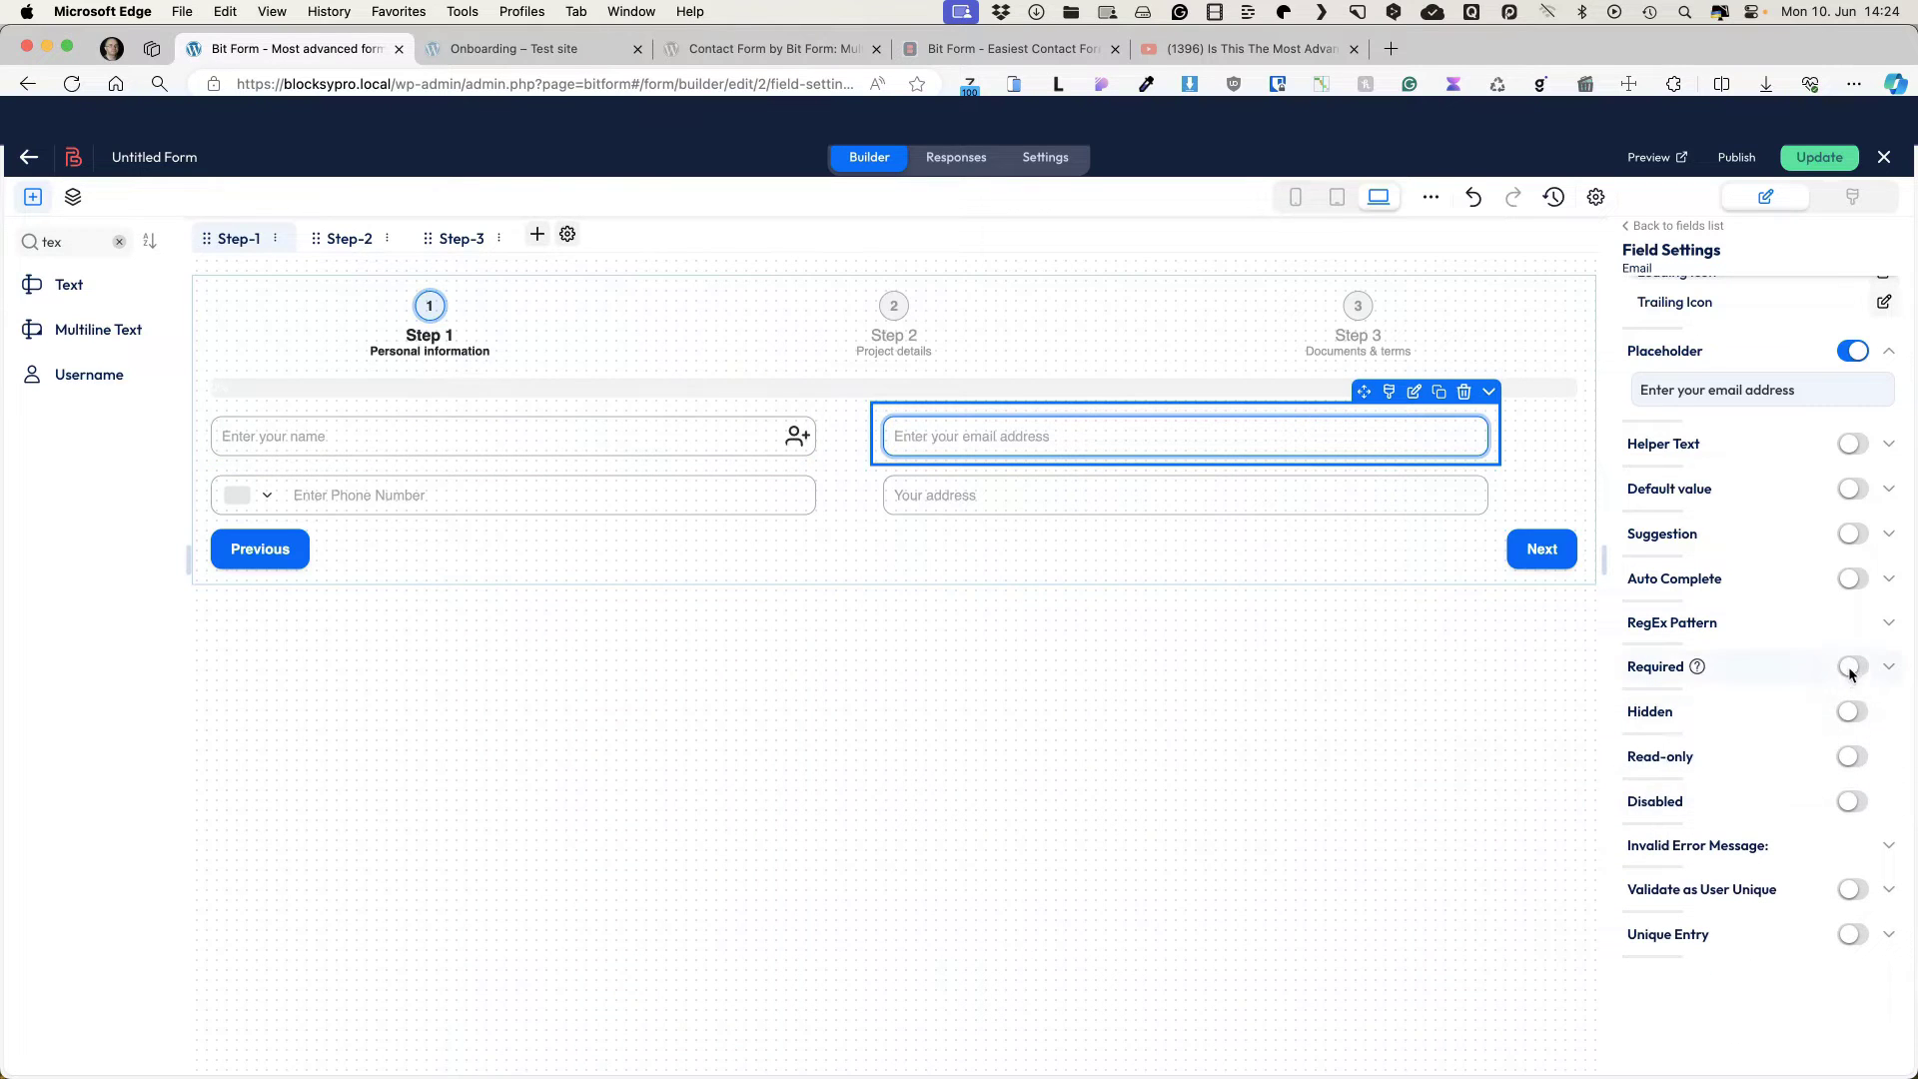
click(1851, 666)
click(1185, 491)
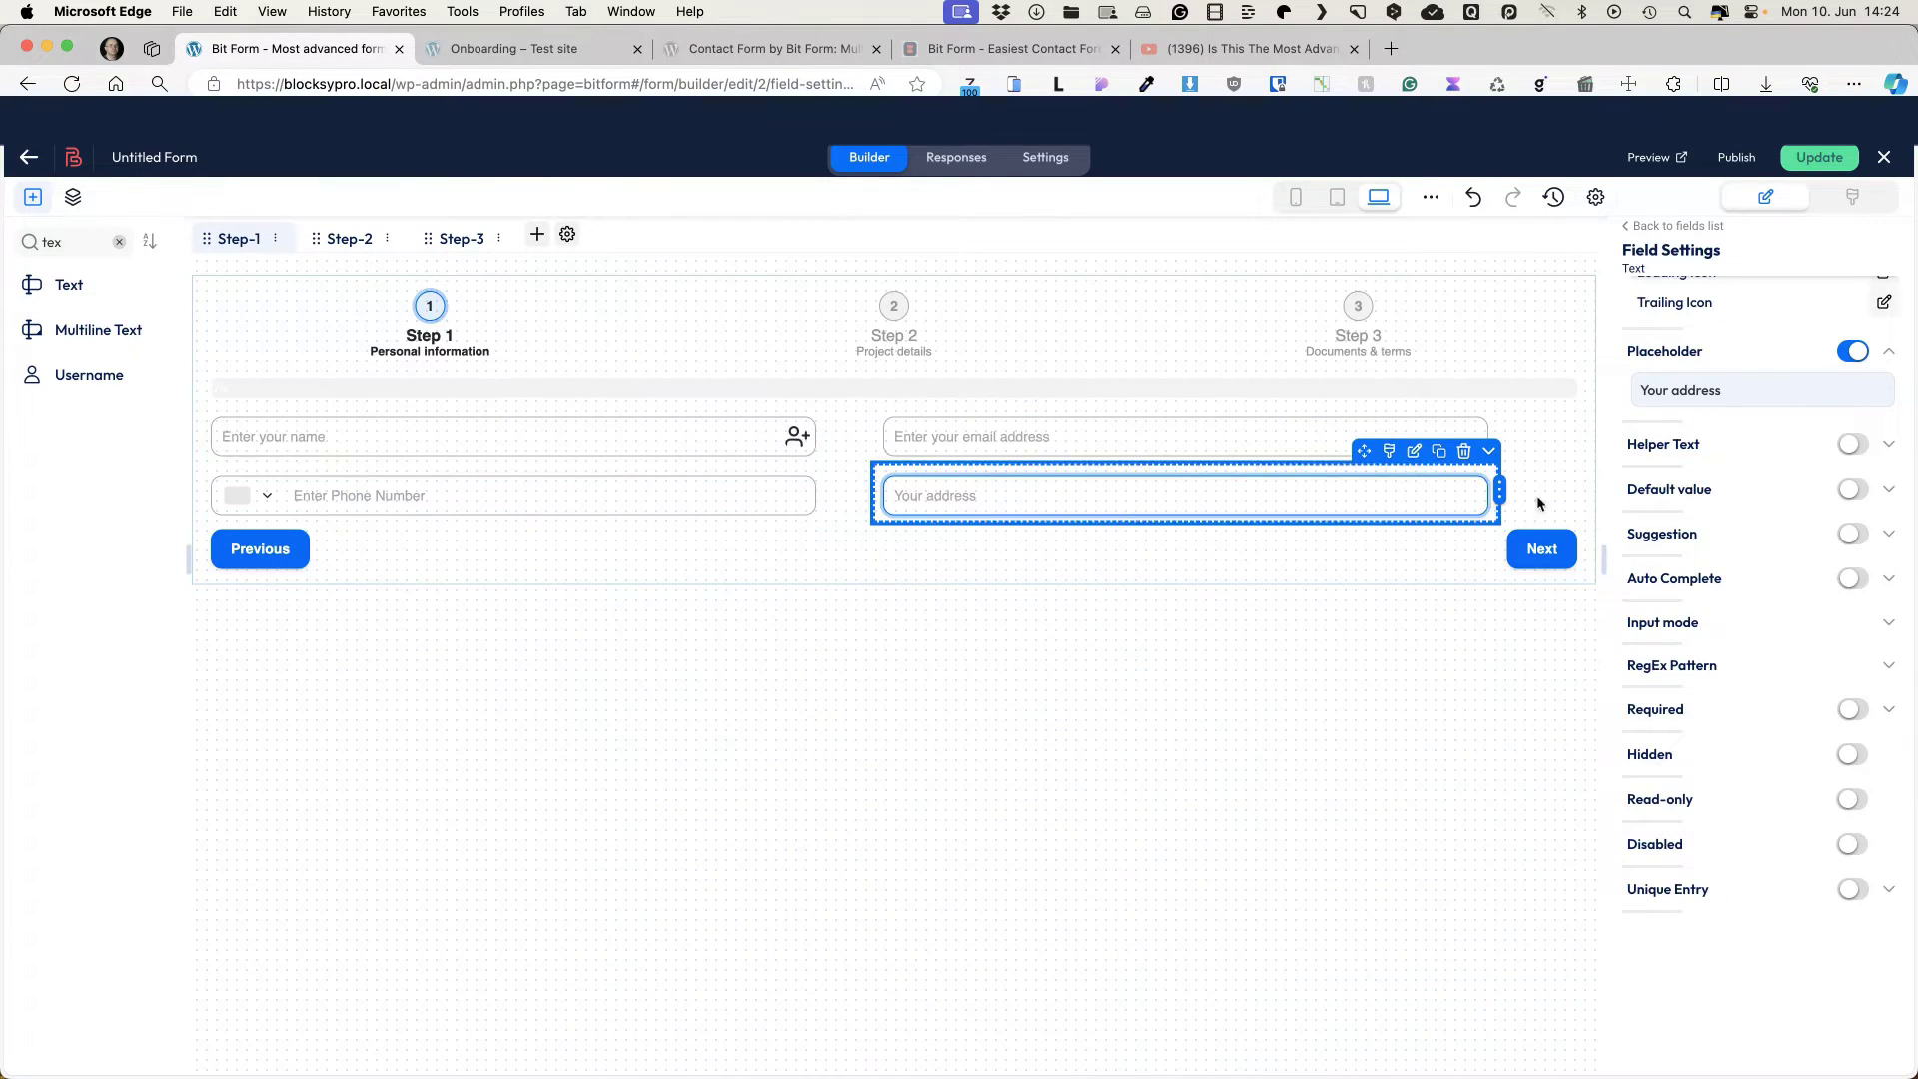
click(348, 238)
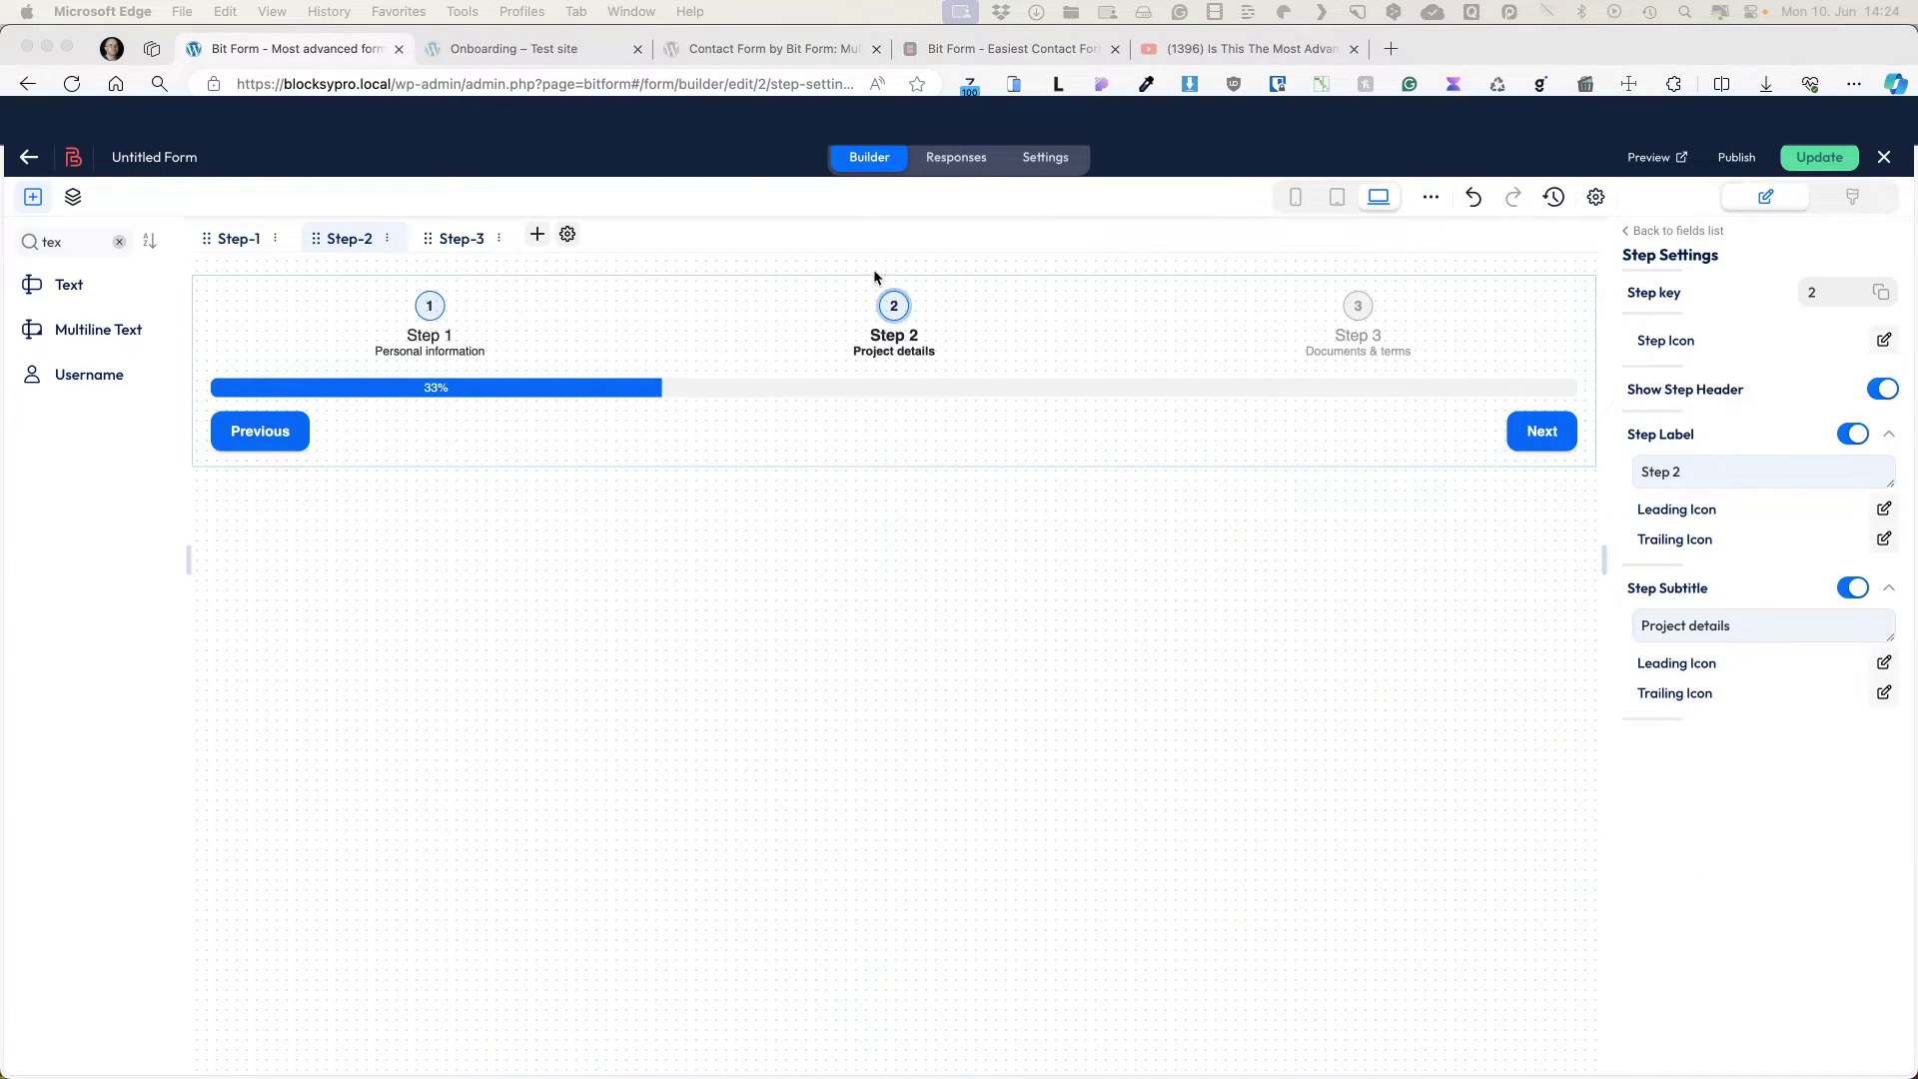
Step: Add an Image Select field to Step 2 labelled 'Select project typoe'
double_click(47, 239)
key(BackSpace)
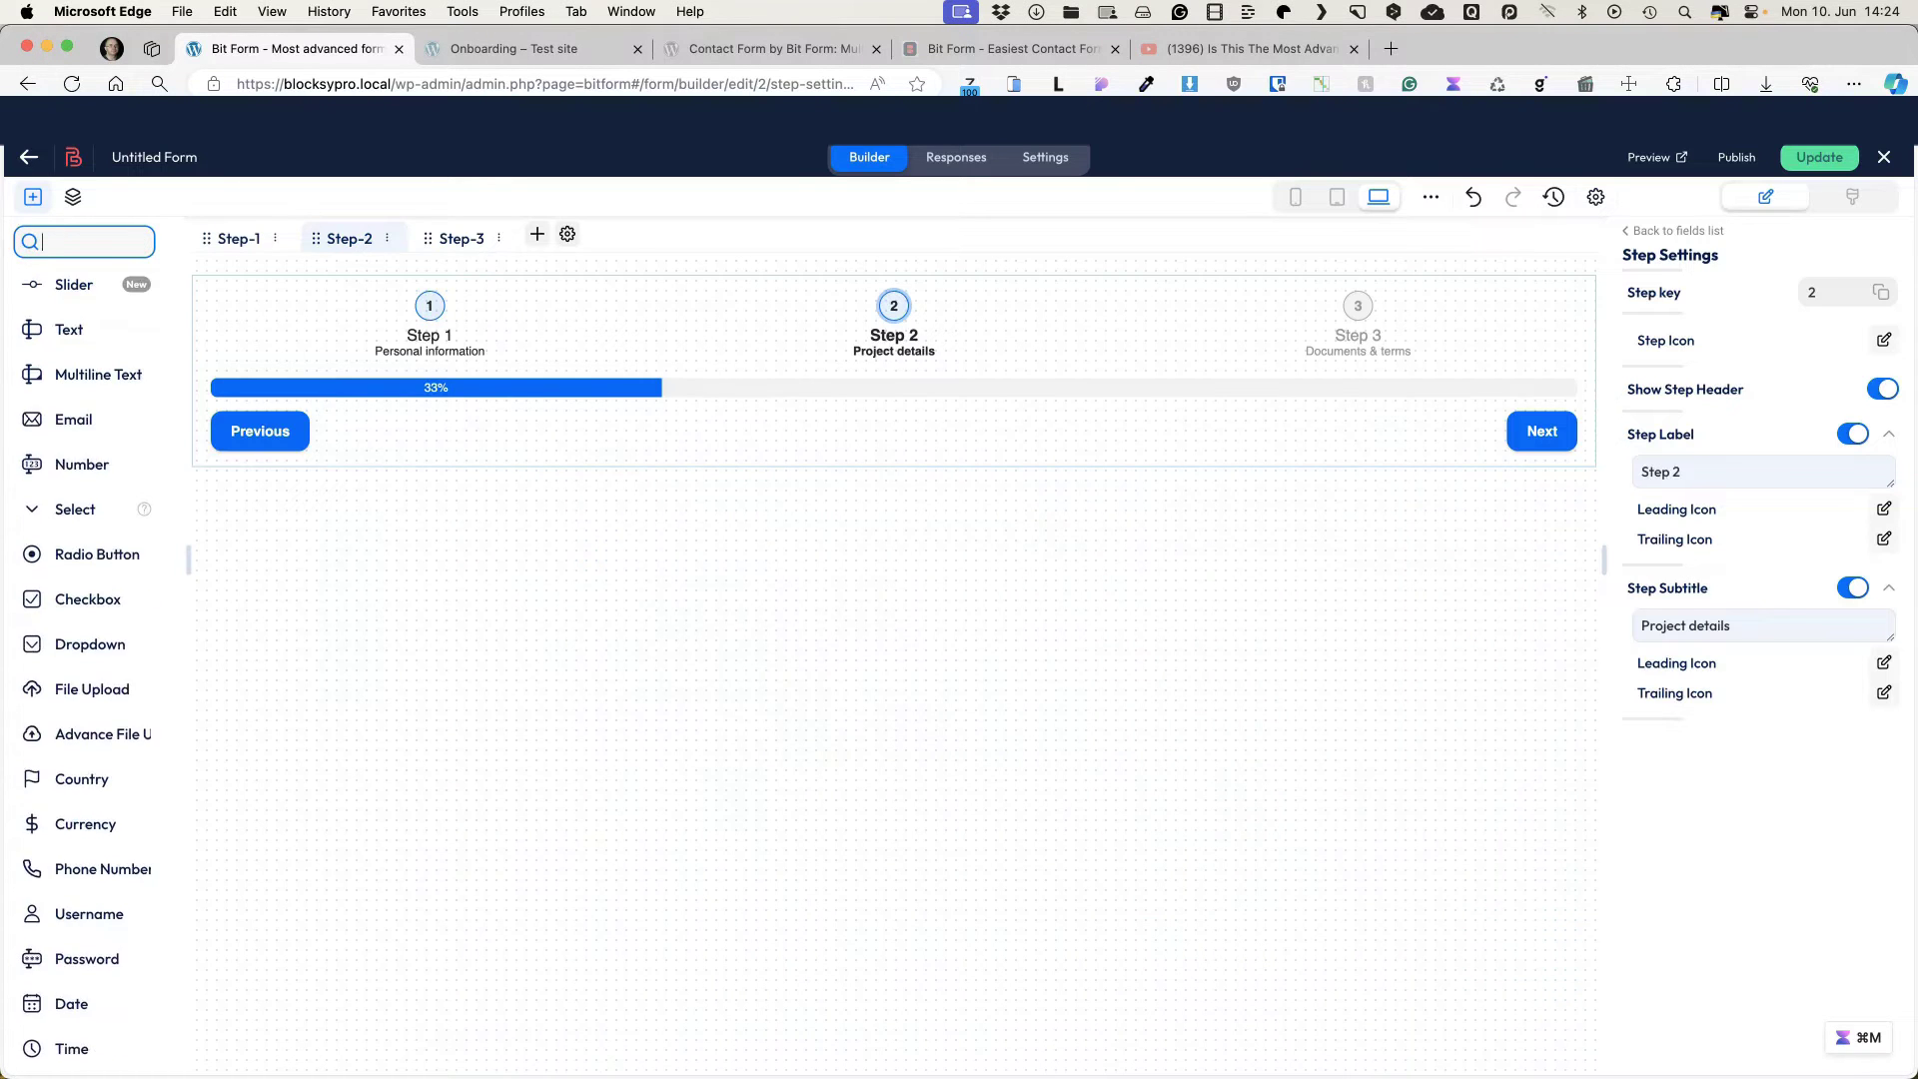
text(image)
drag(69, 334, 588, 429)
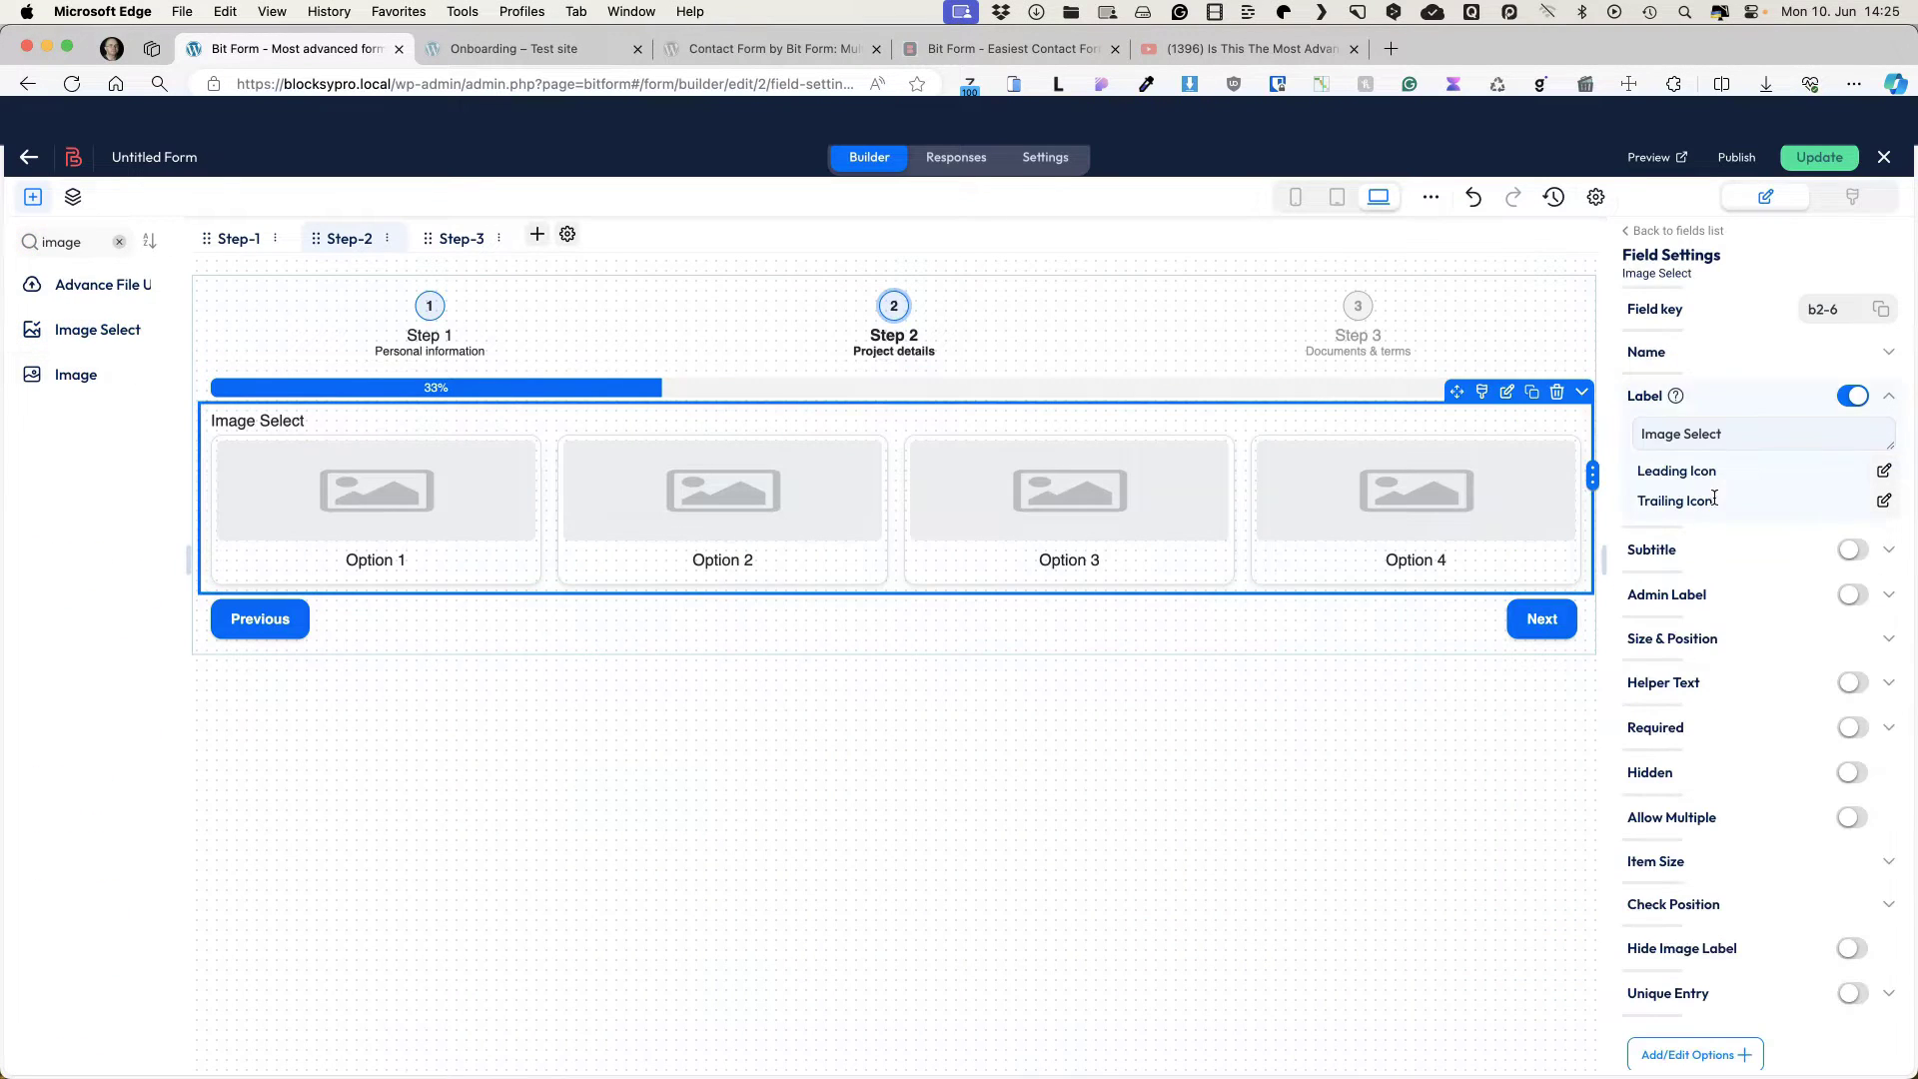
triple_click(1747, 440)
text(Select project typoe)
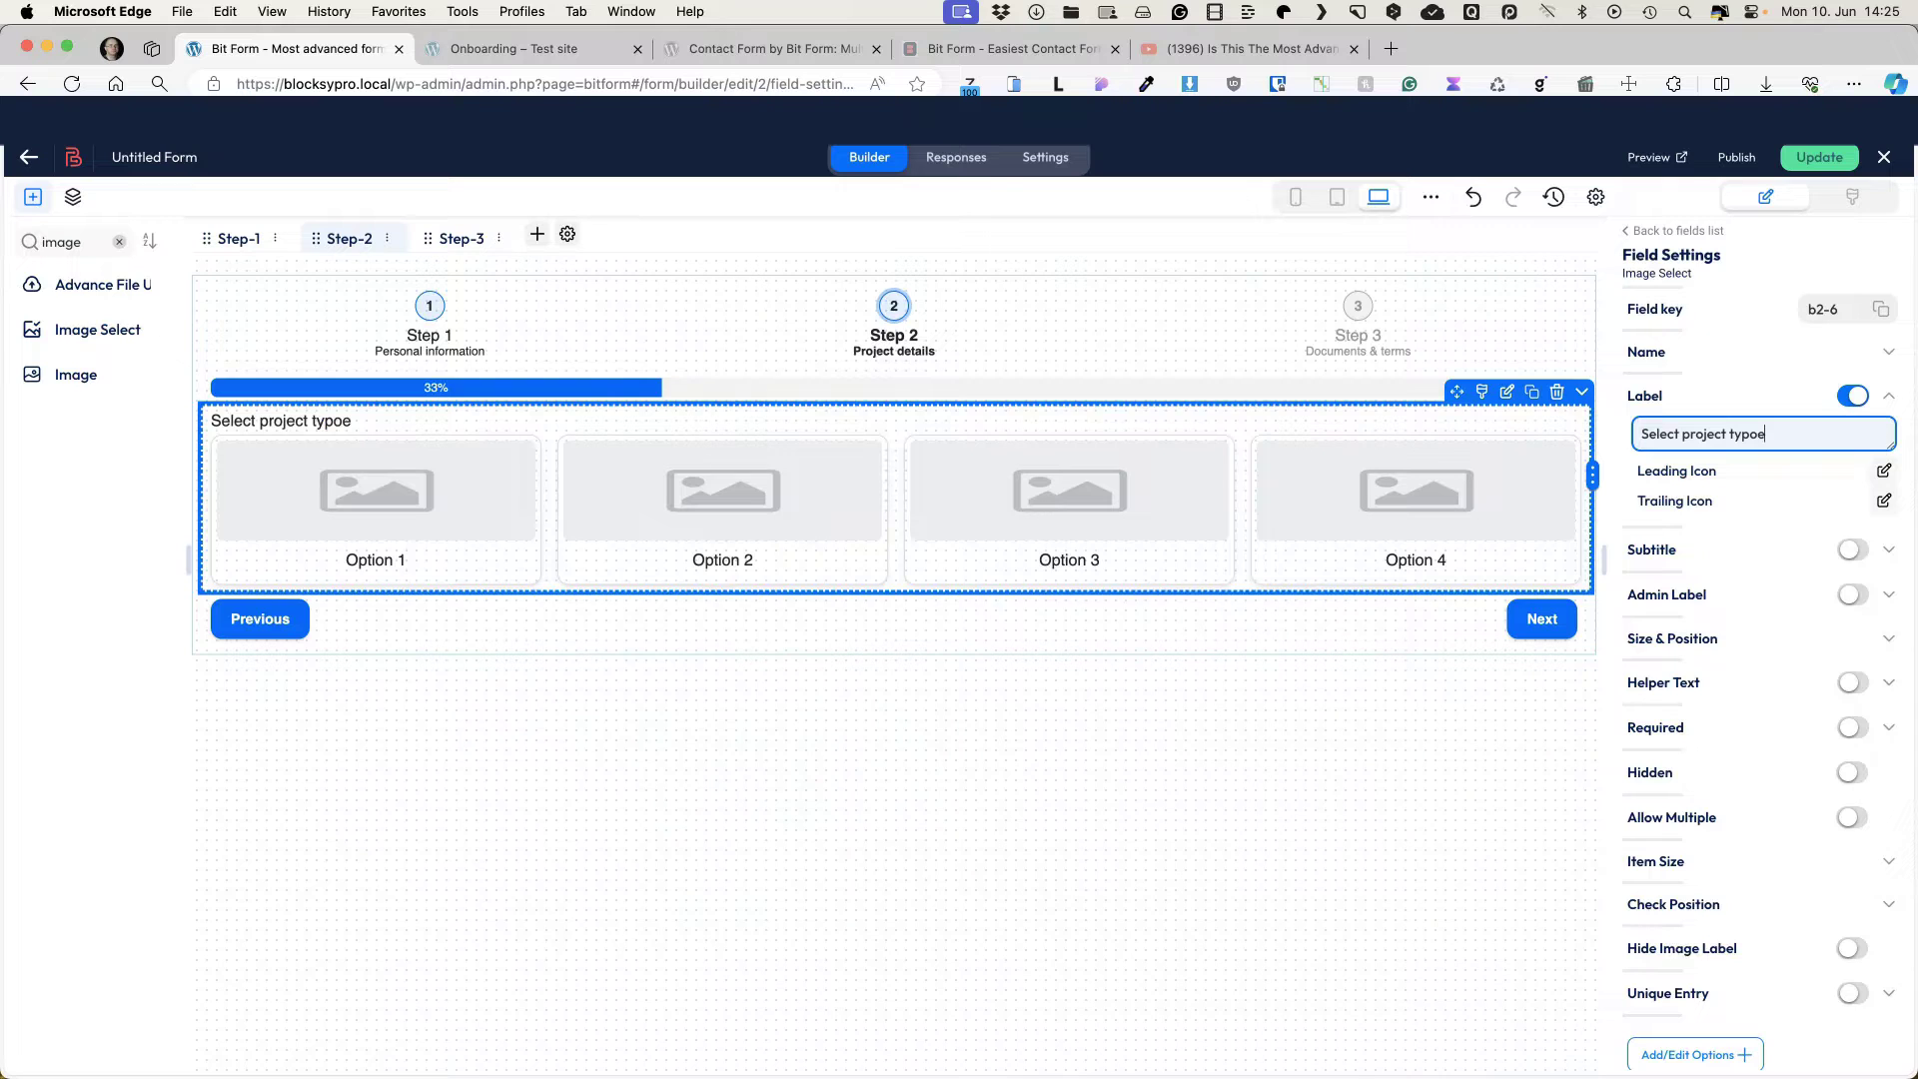
Step: Enable Allow Multiple on the image field and bring up its four-option Options list
scroll(1814, 813, down, 1)
click(1854, 792)
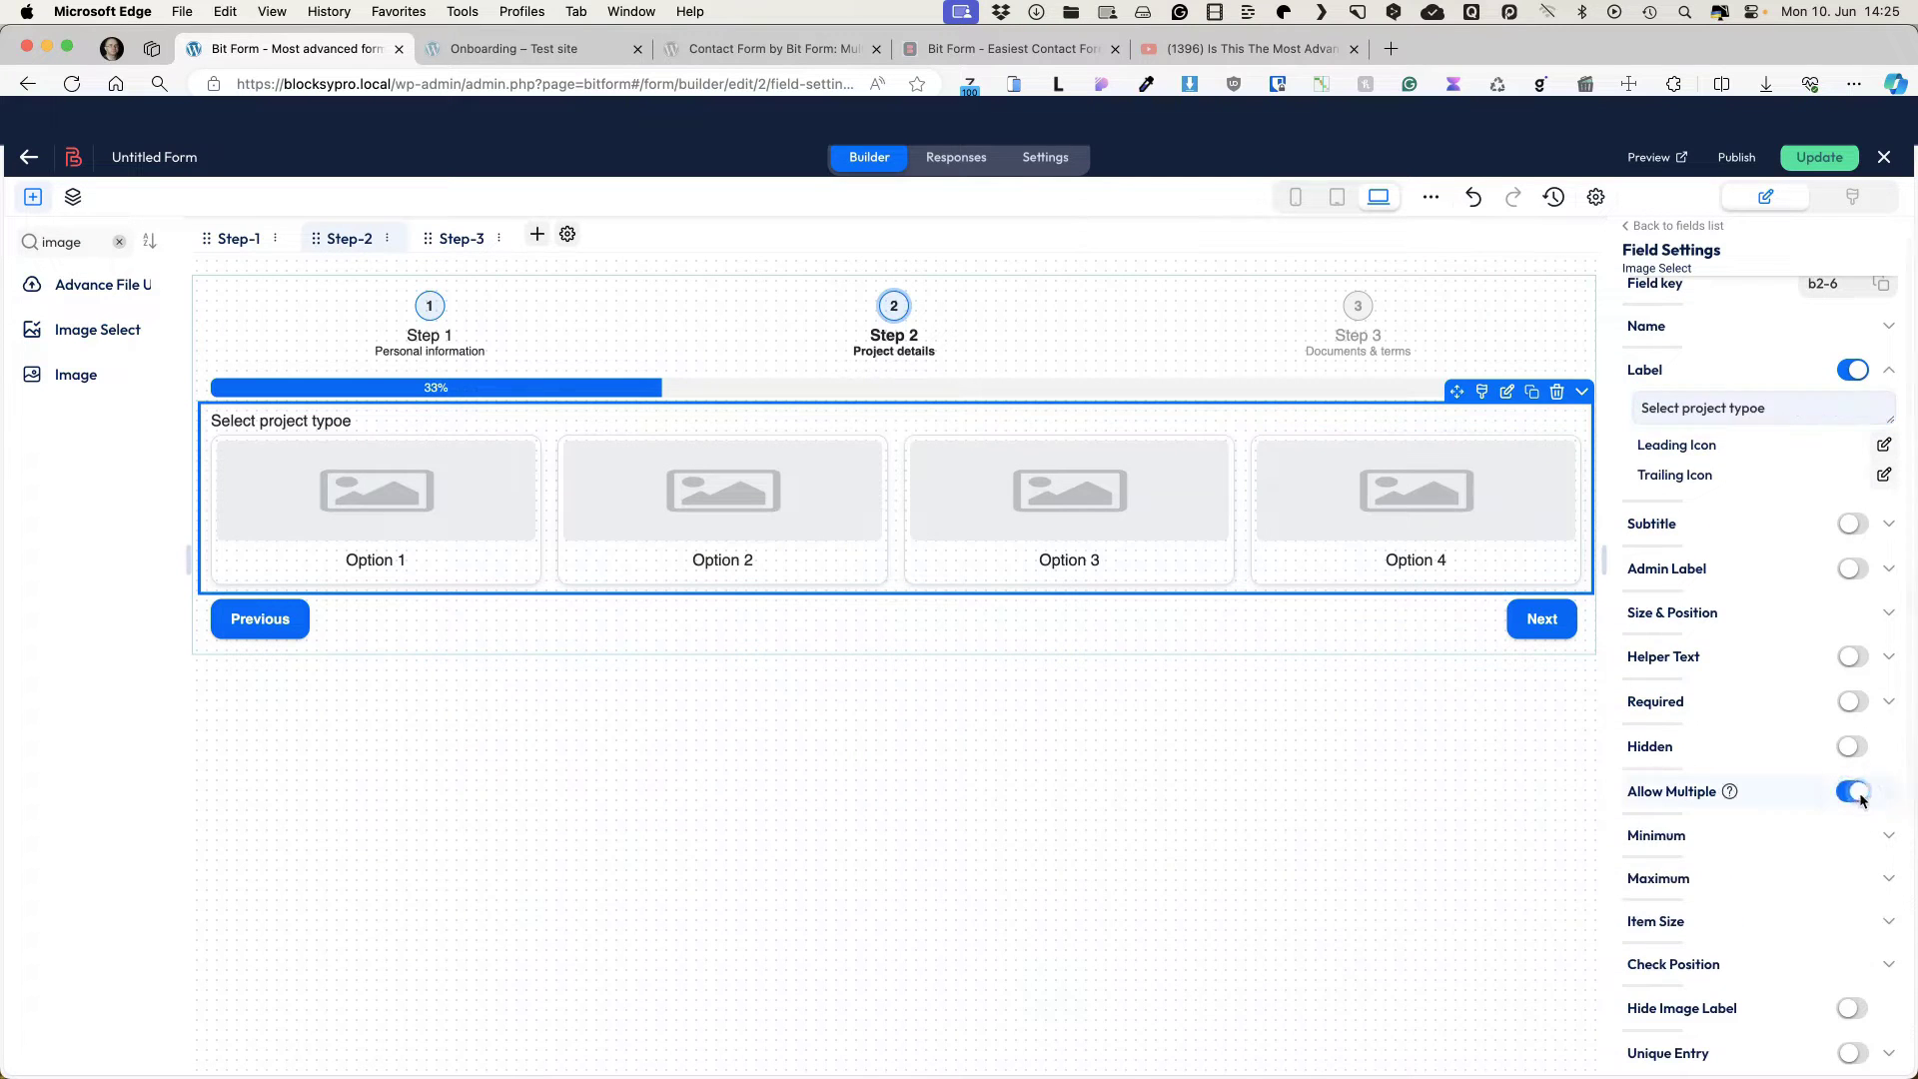
scroll(1830, 684, down, 5)
scroll(1830, 690, down, 5)
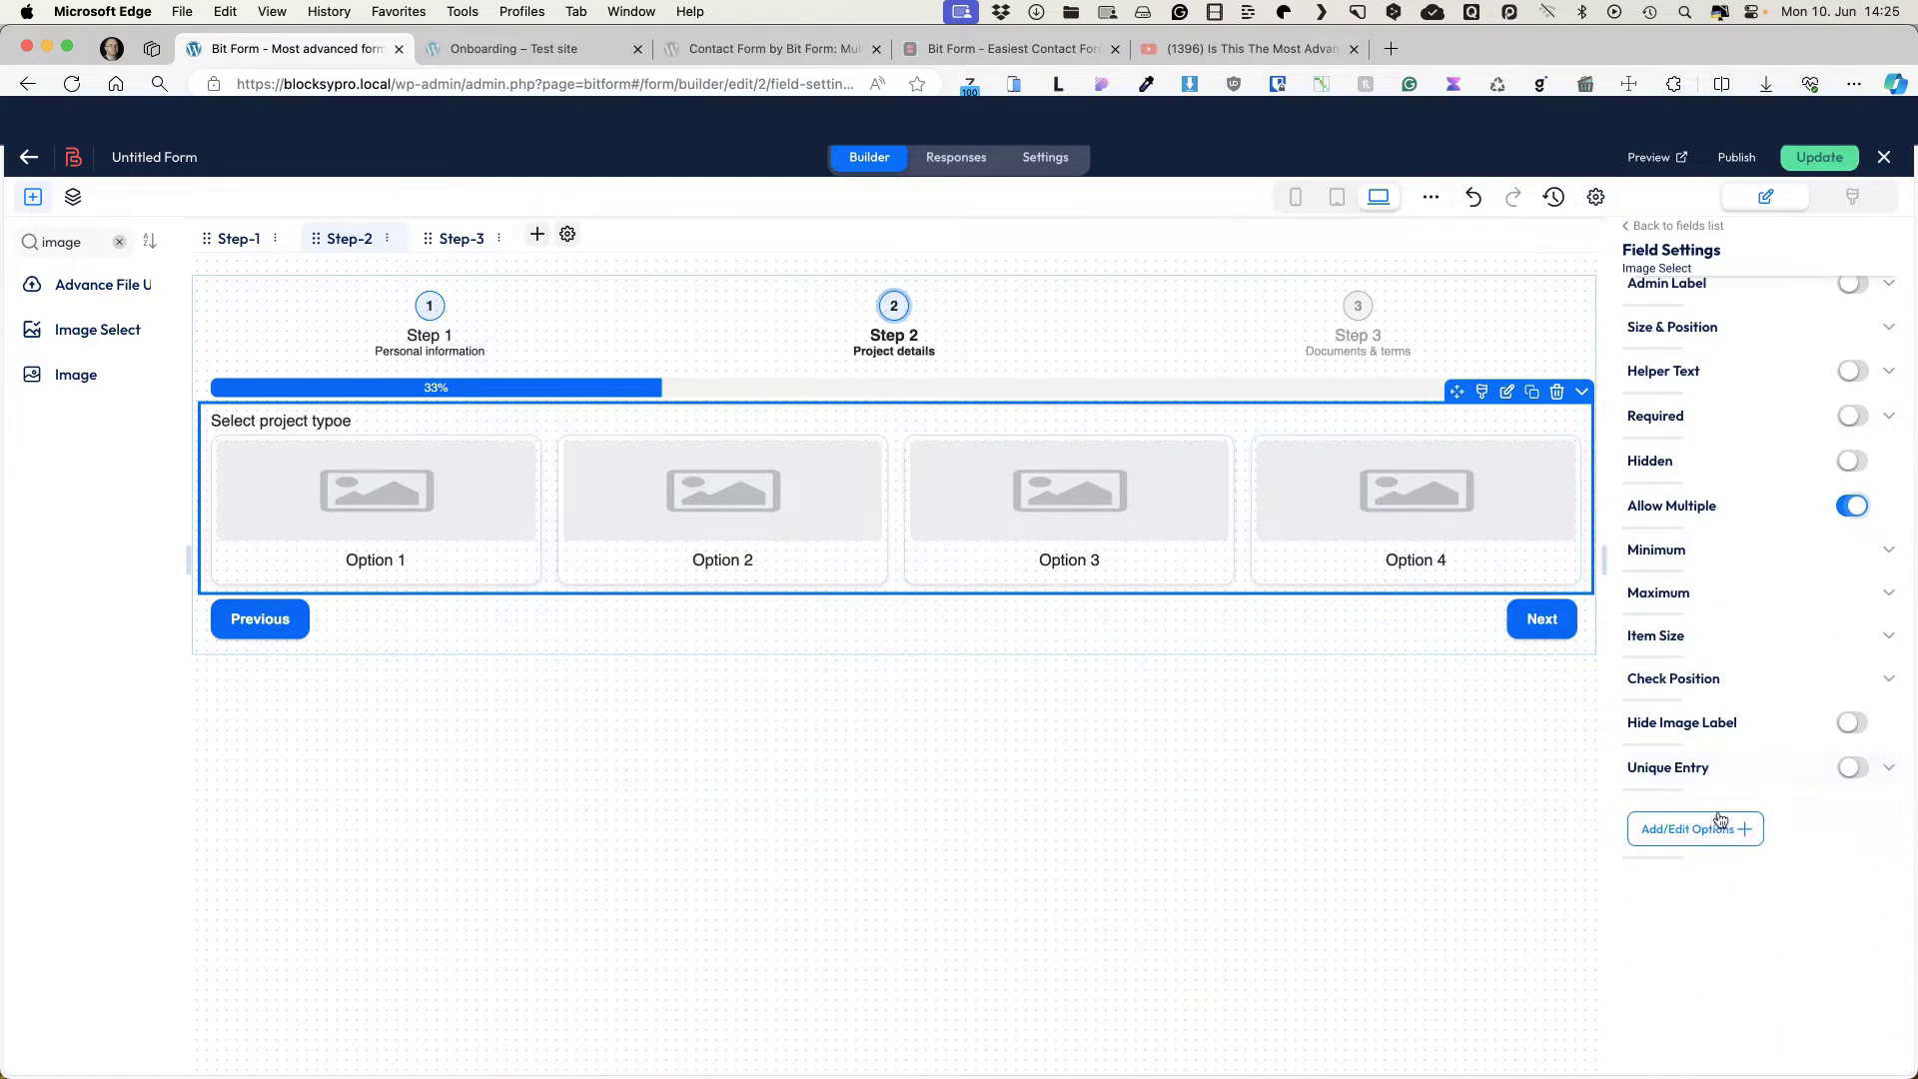
click(1677, 842)
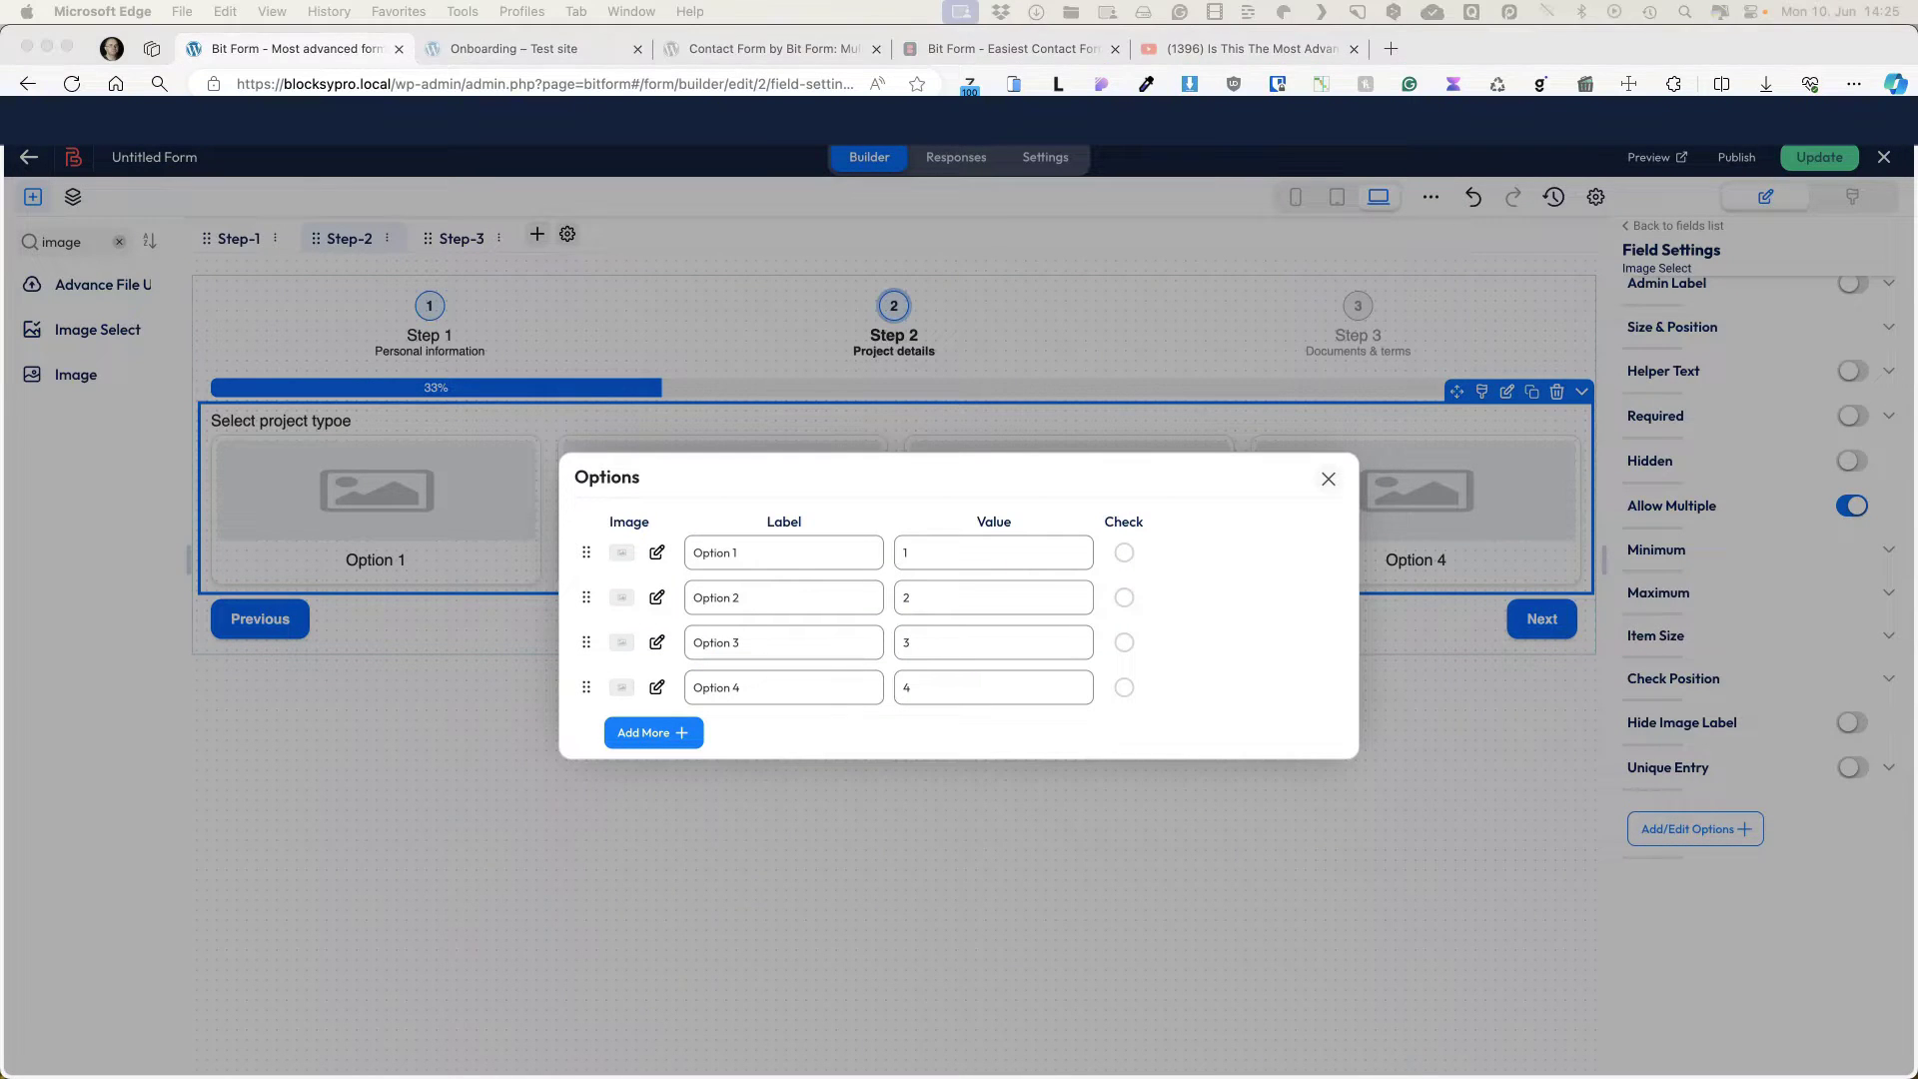
Step: Label the first option 'Website Development' and give it the web icon
triple_click(771, 552)
text(Website Development)
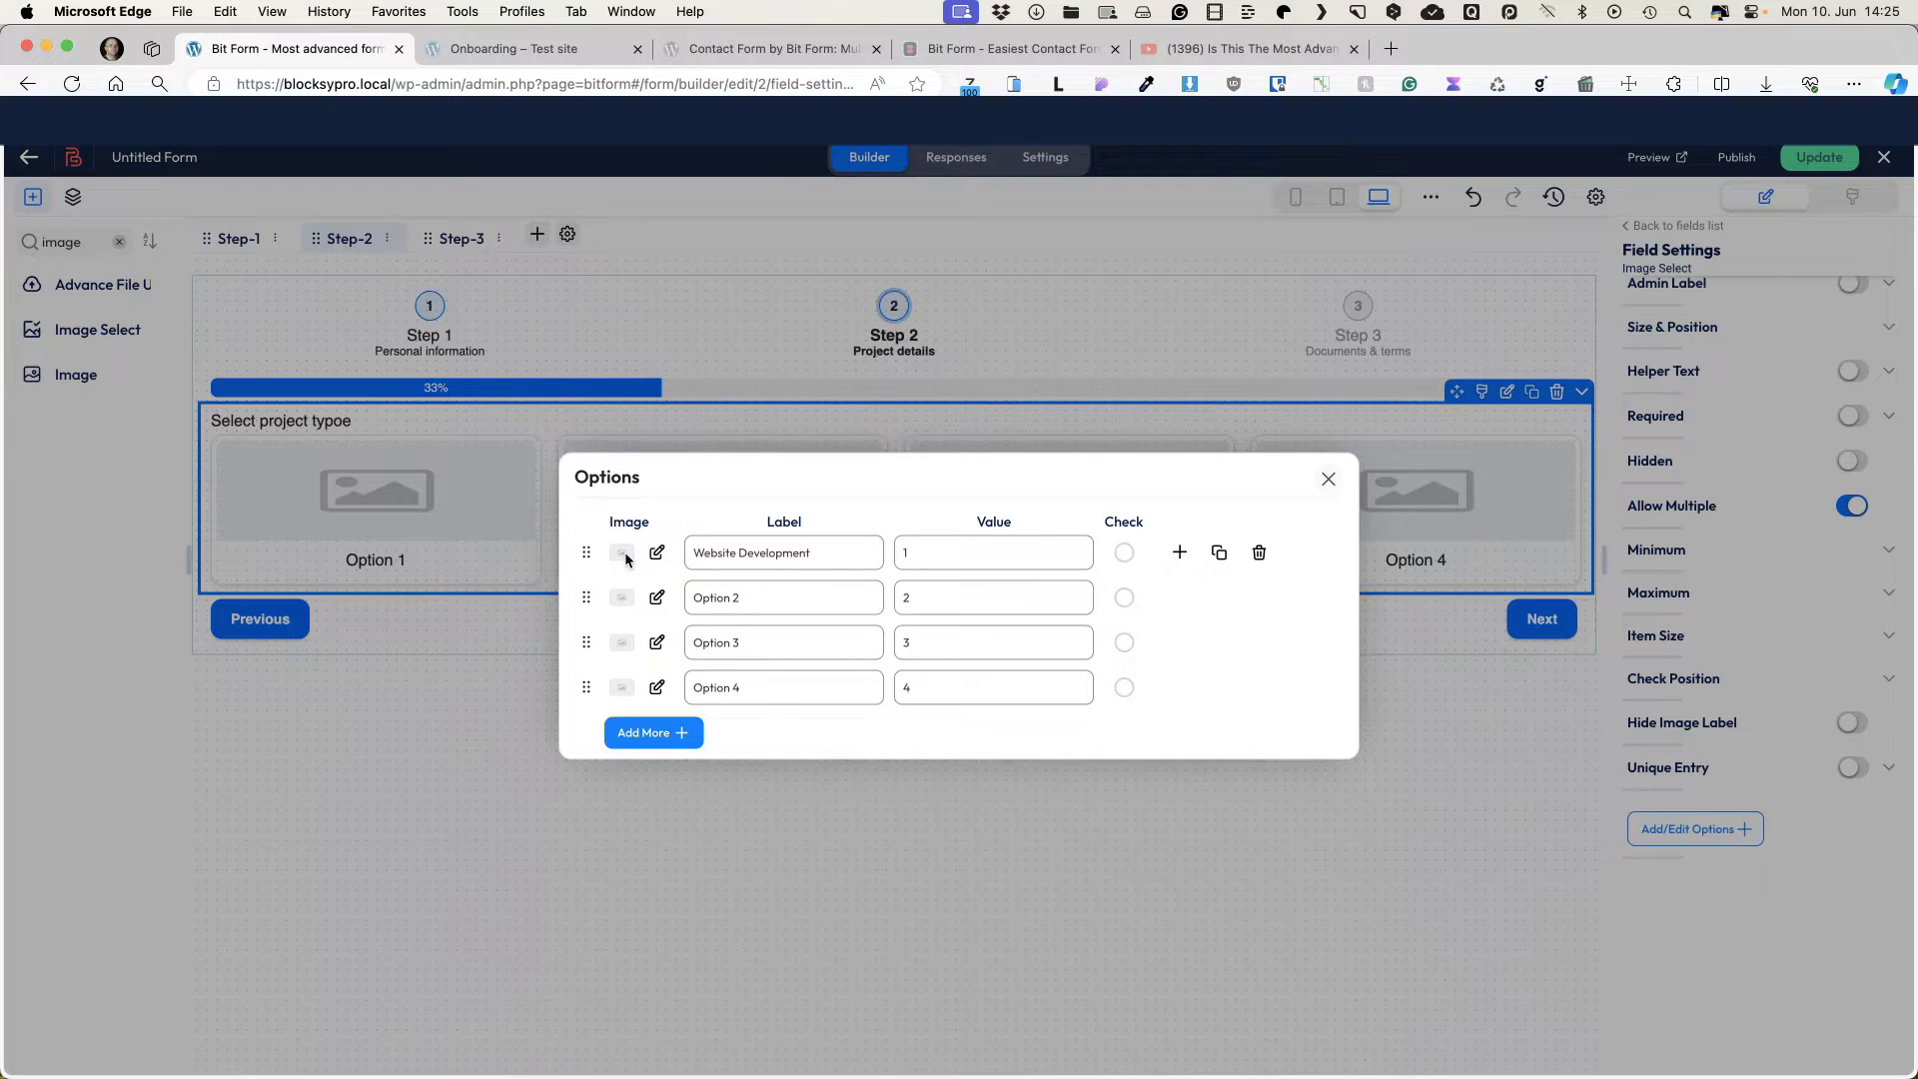
click(623, 553)
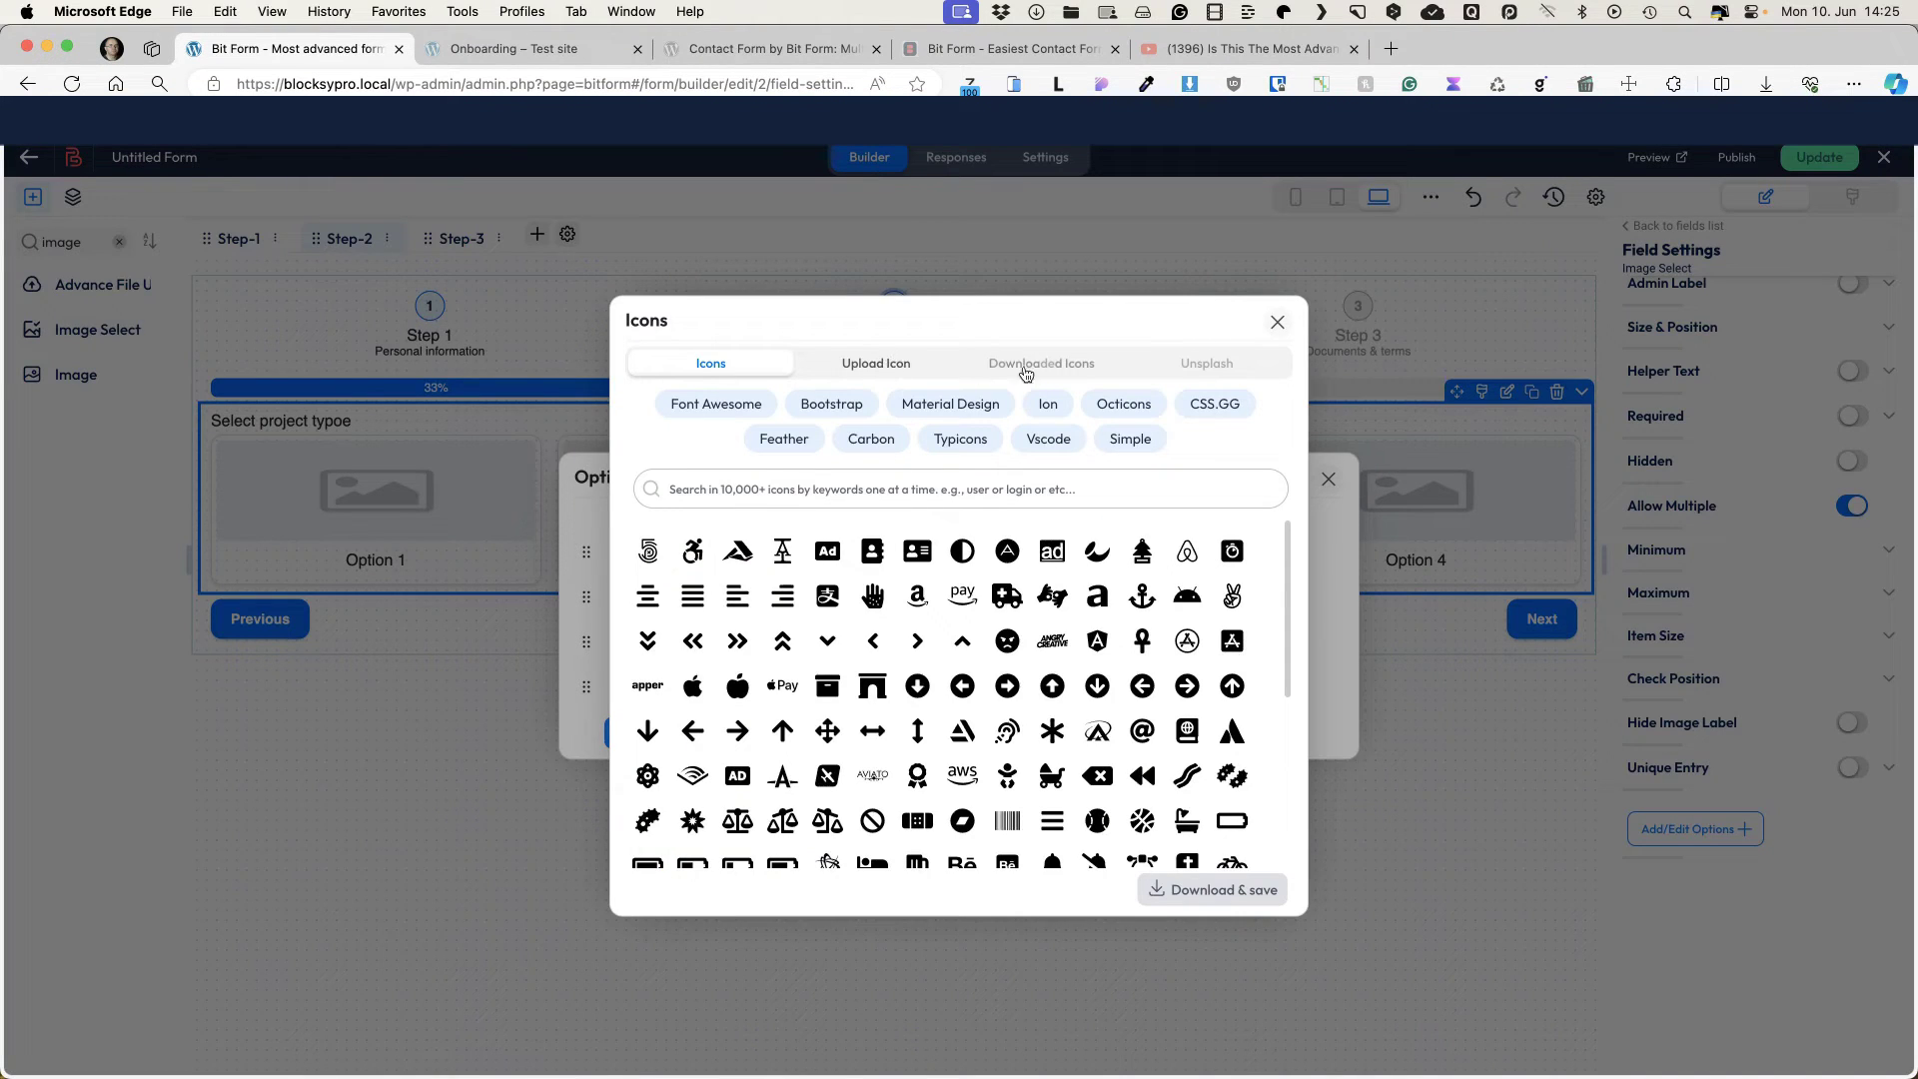
click(883, 365)
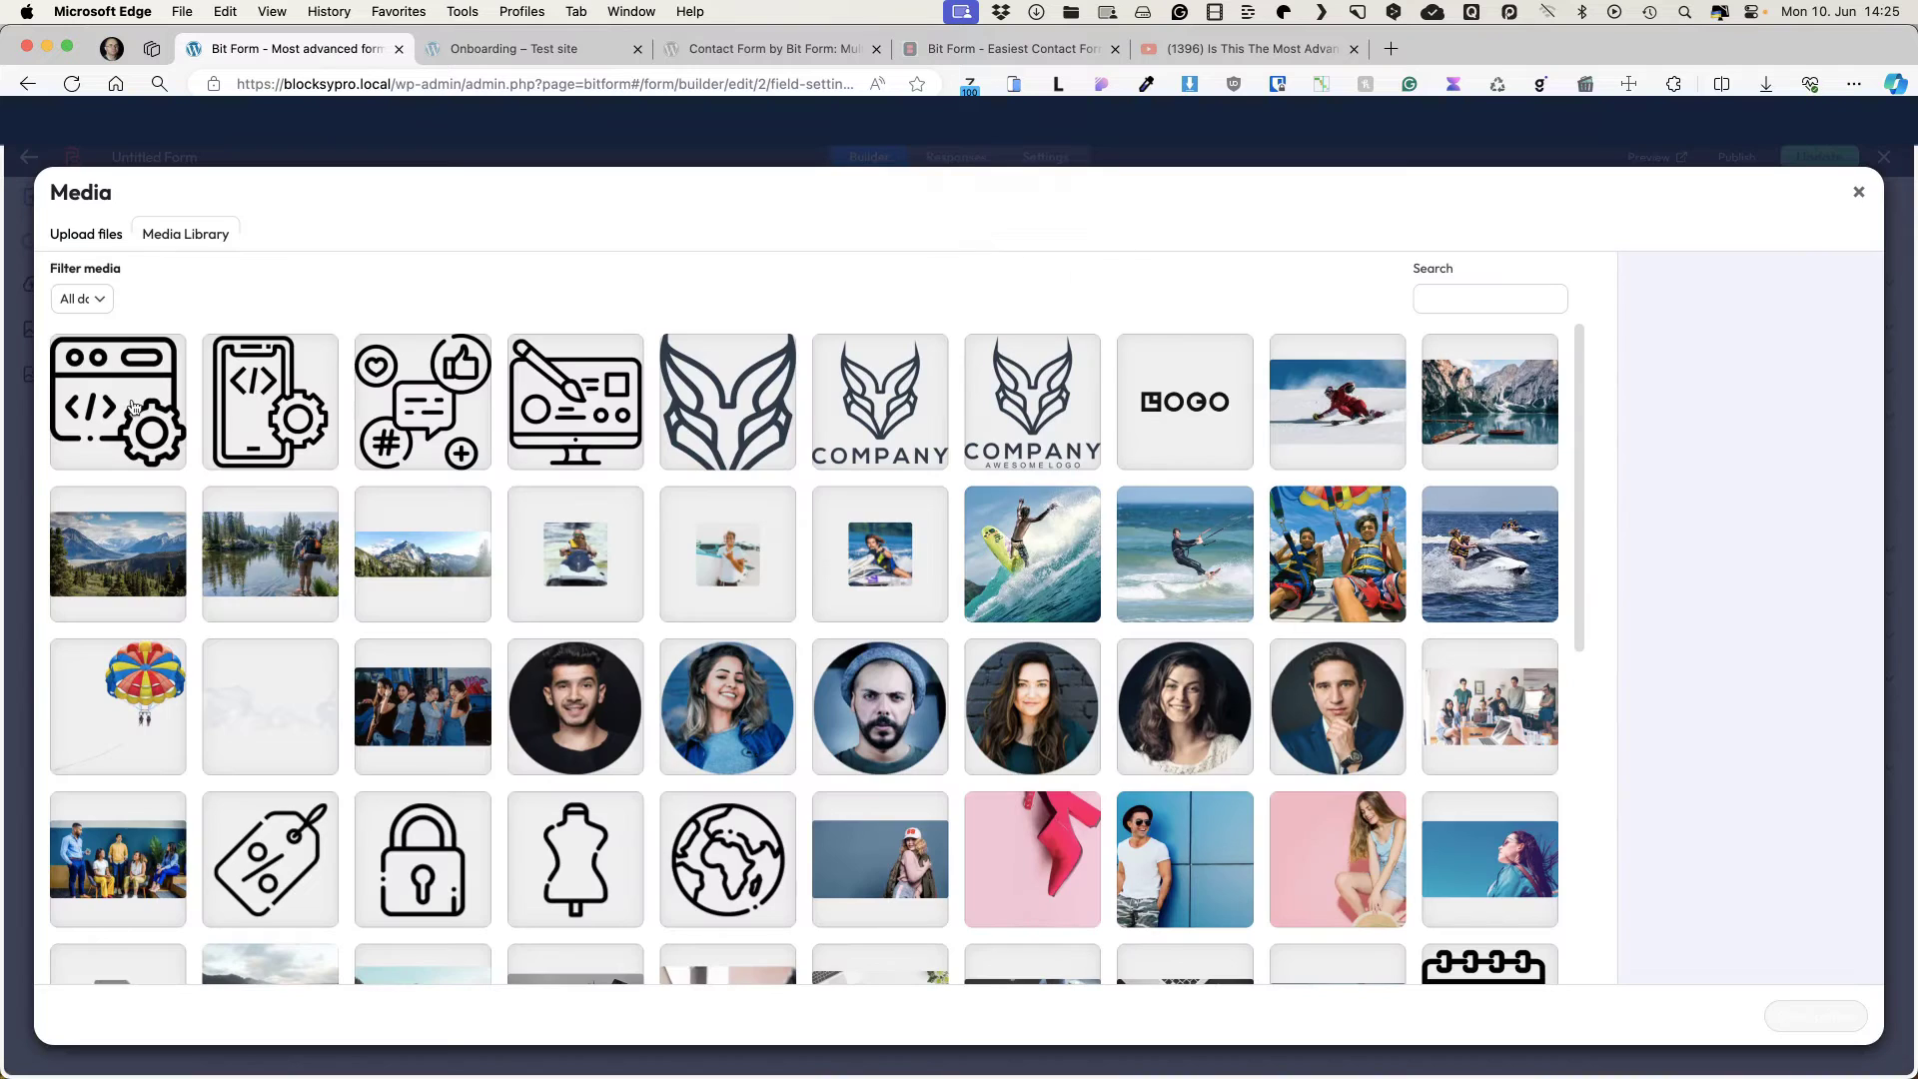
click(1818, 1016)
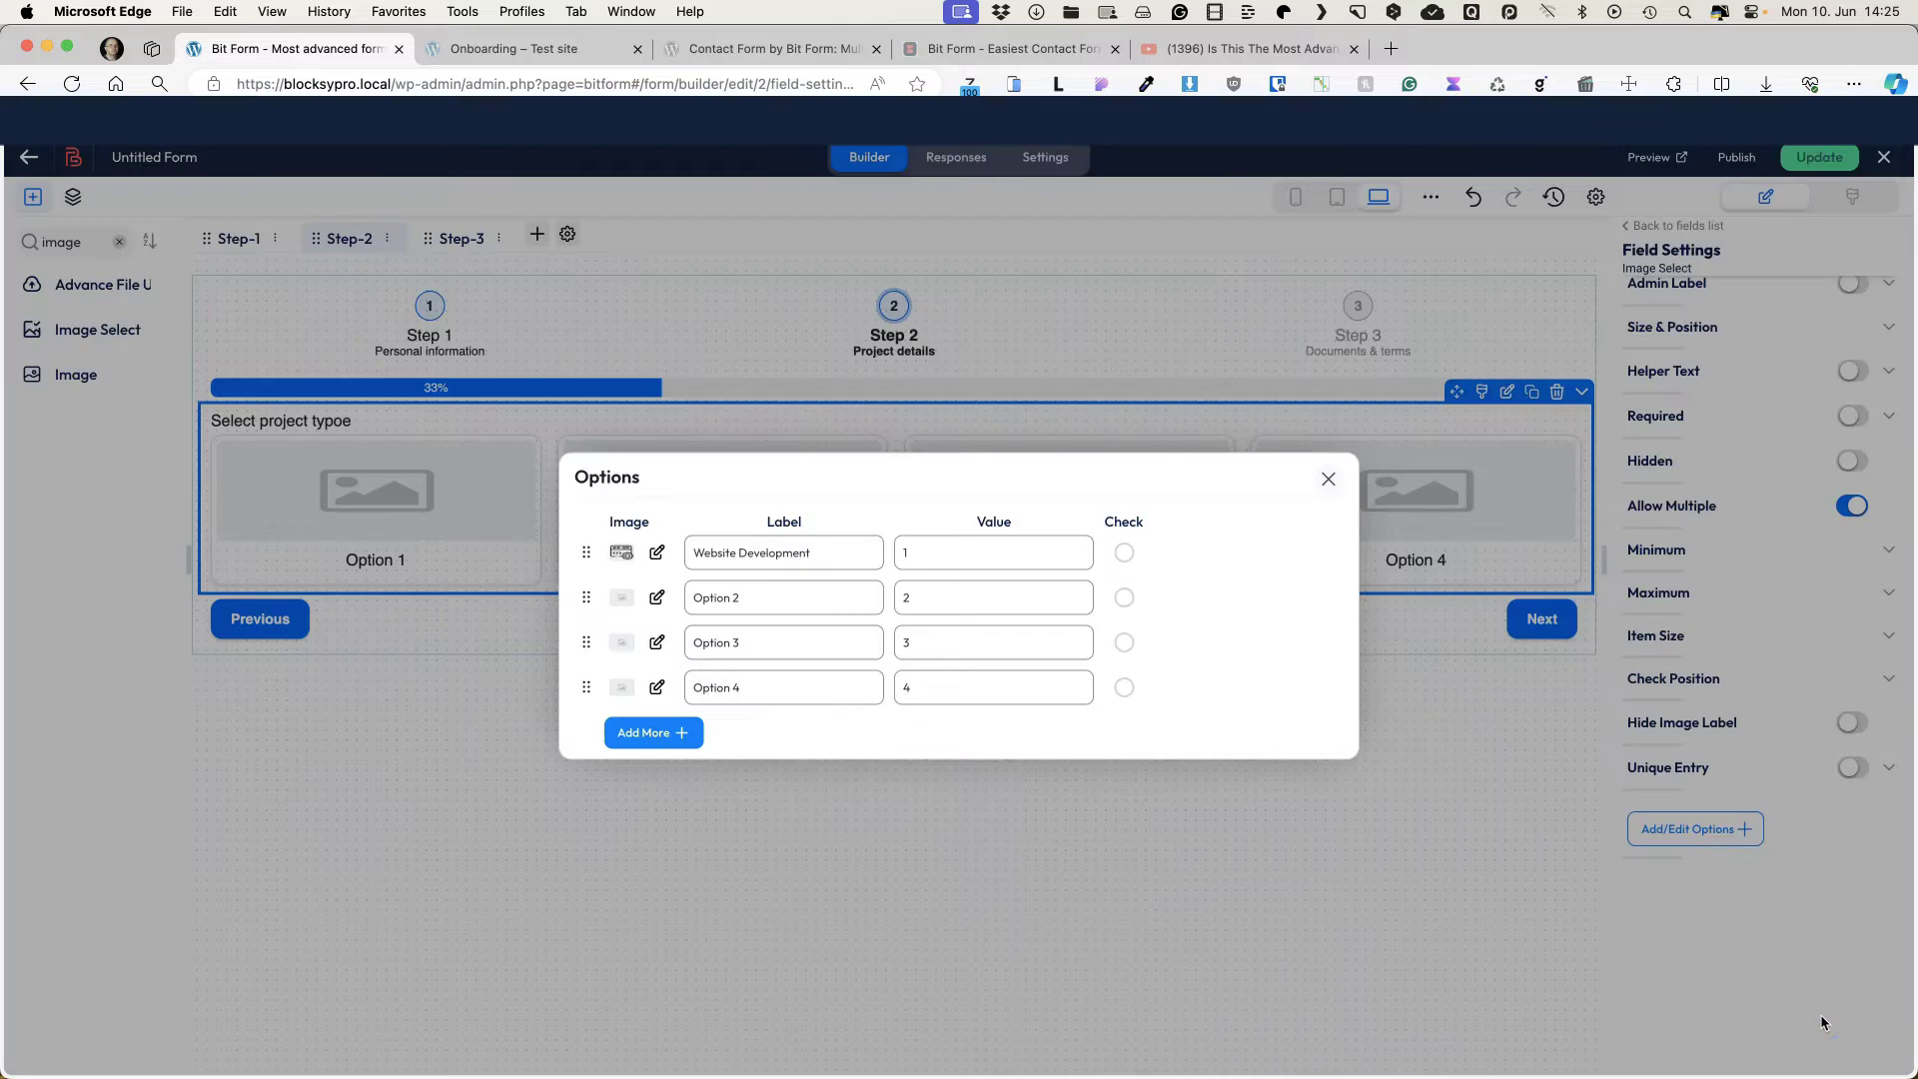
Step: Set the second option to 'Mobile App Development' and fill both options' values from their labels
triple_click(783, 597)
text(Mobile App Development)
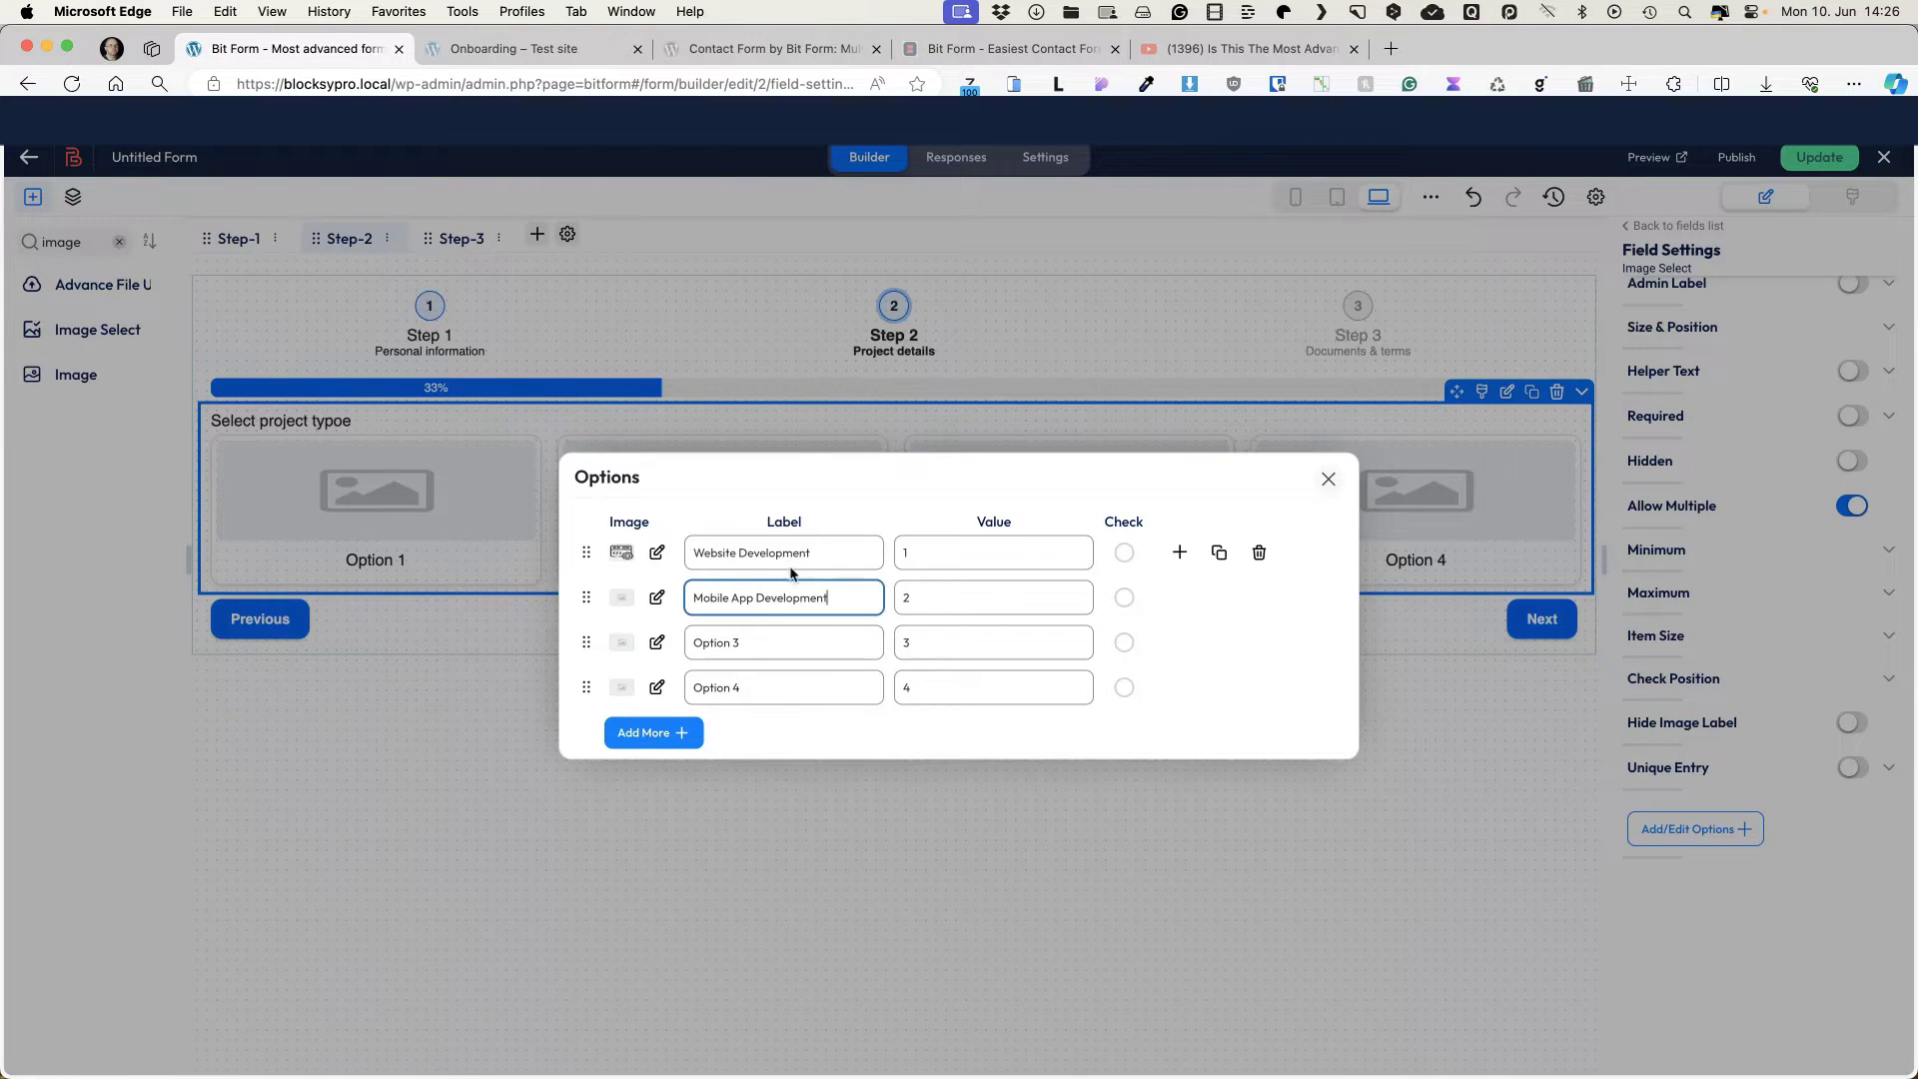
triple_click(945, 594)
text(Mobile App Development)
triple_click(840, 552)
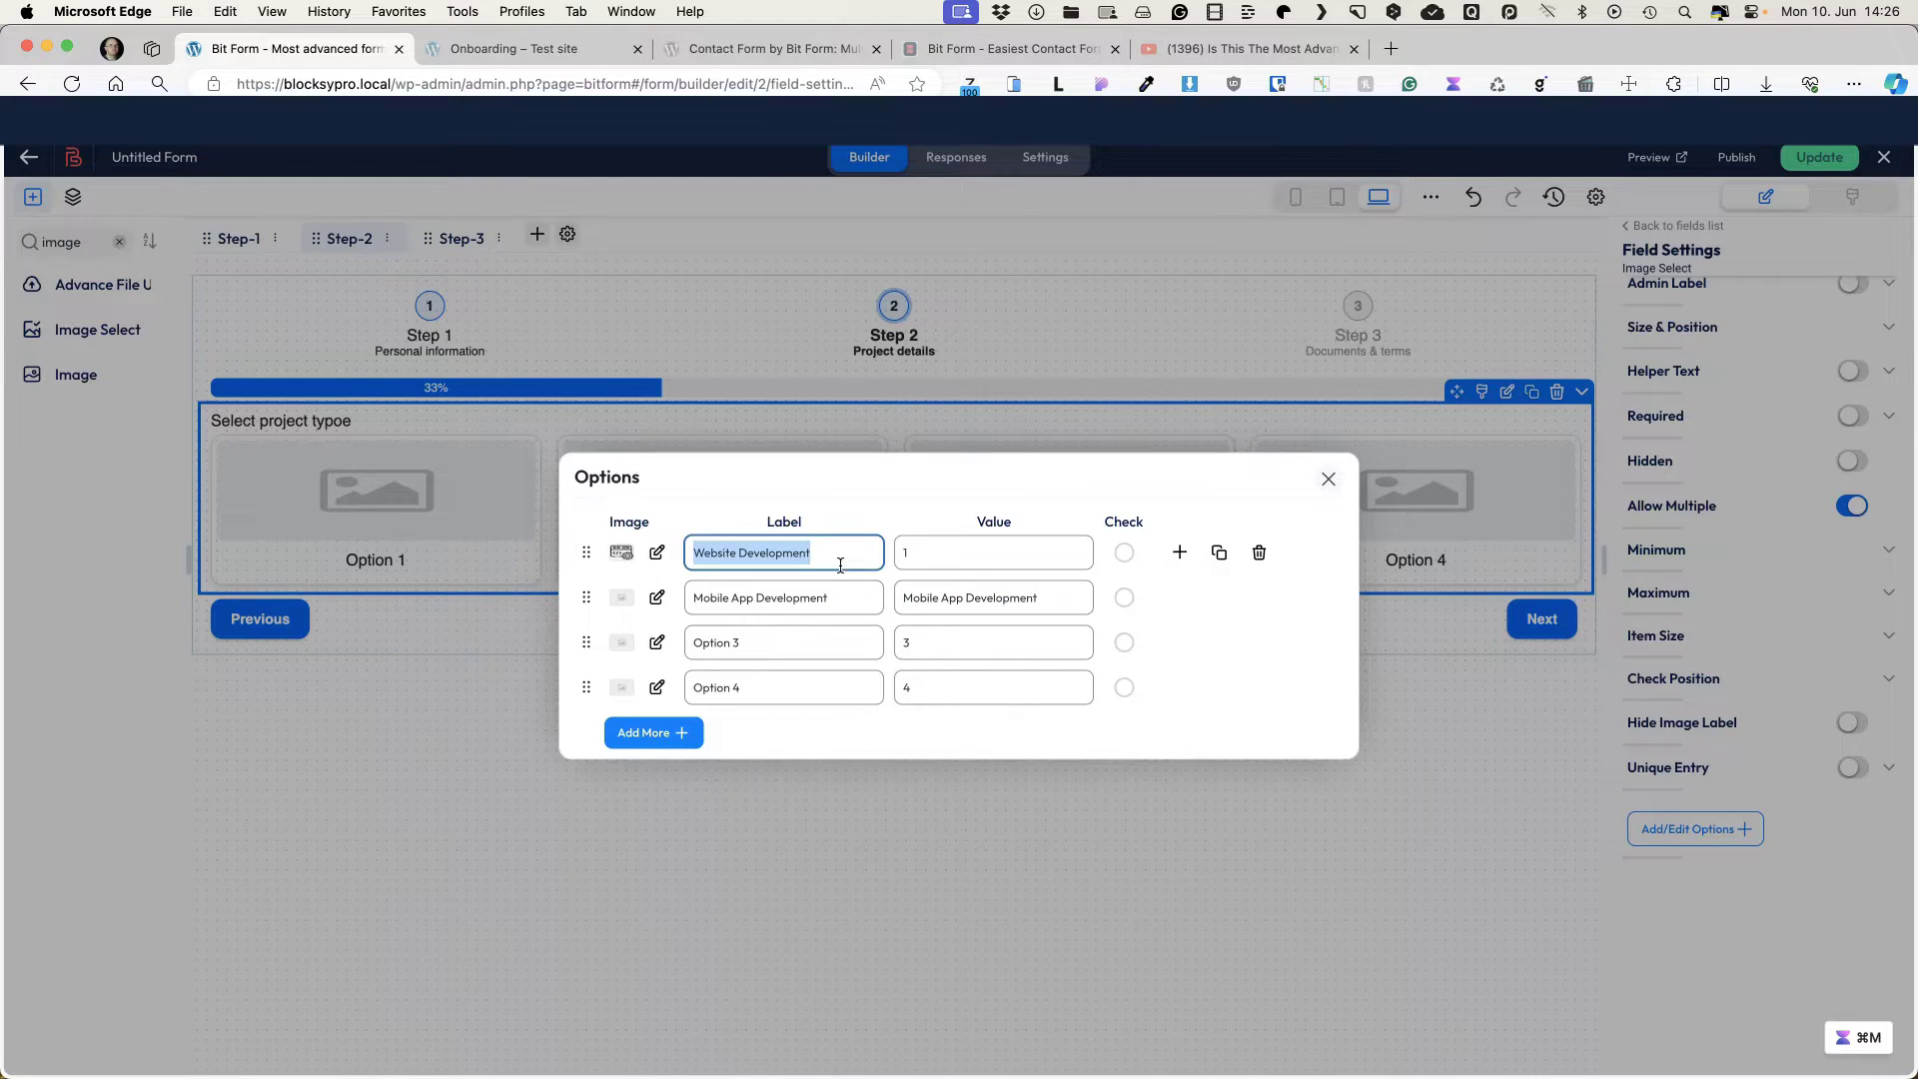
key(super+c)
triple_click(981, 552)
key(super+v)
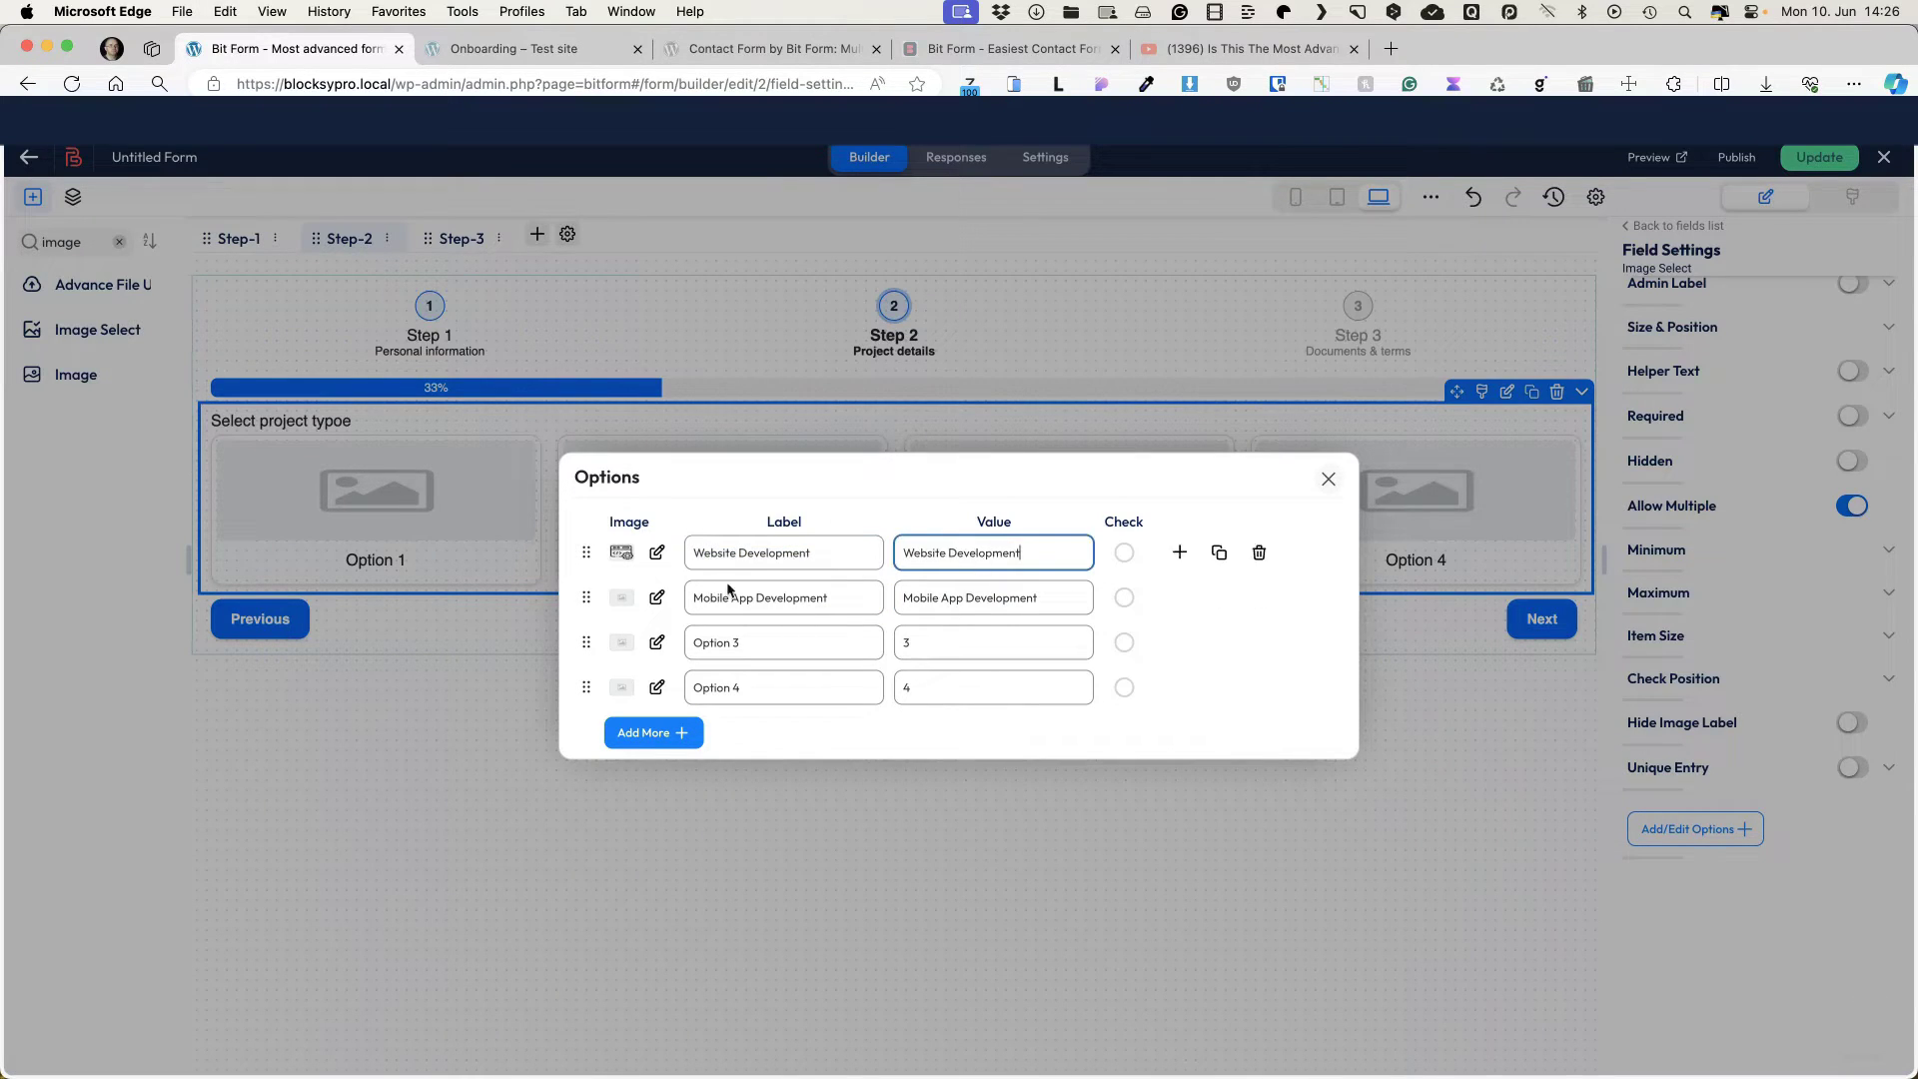
Step: Give Mobile App Development the smartphone icon from the media library
click(657, 597)
click(876, 364)
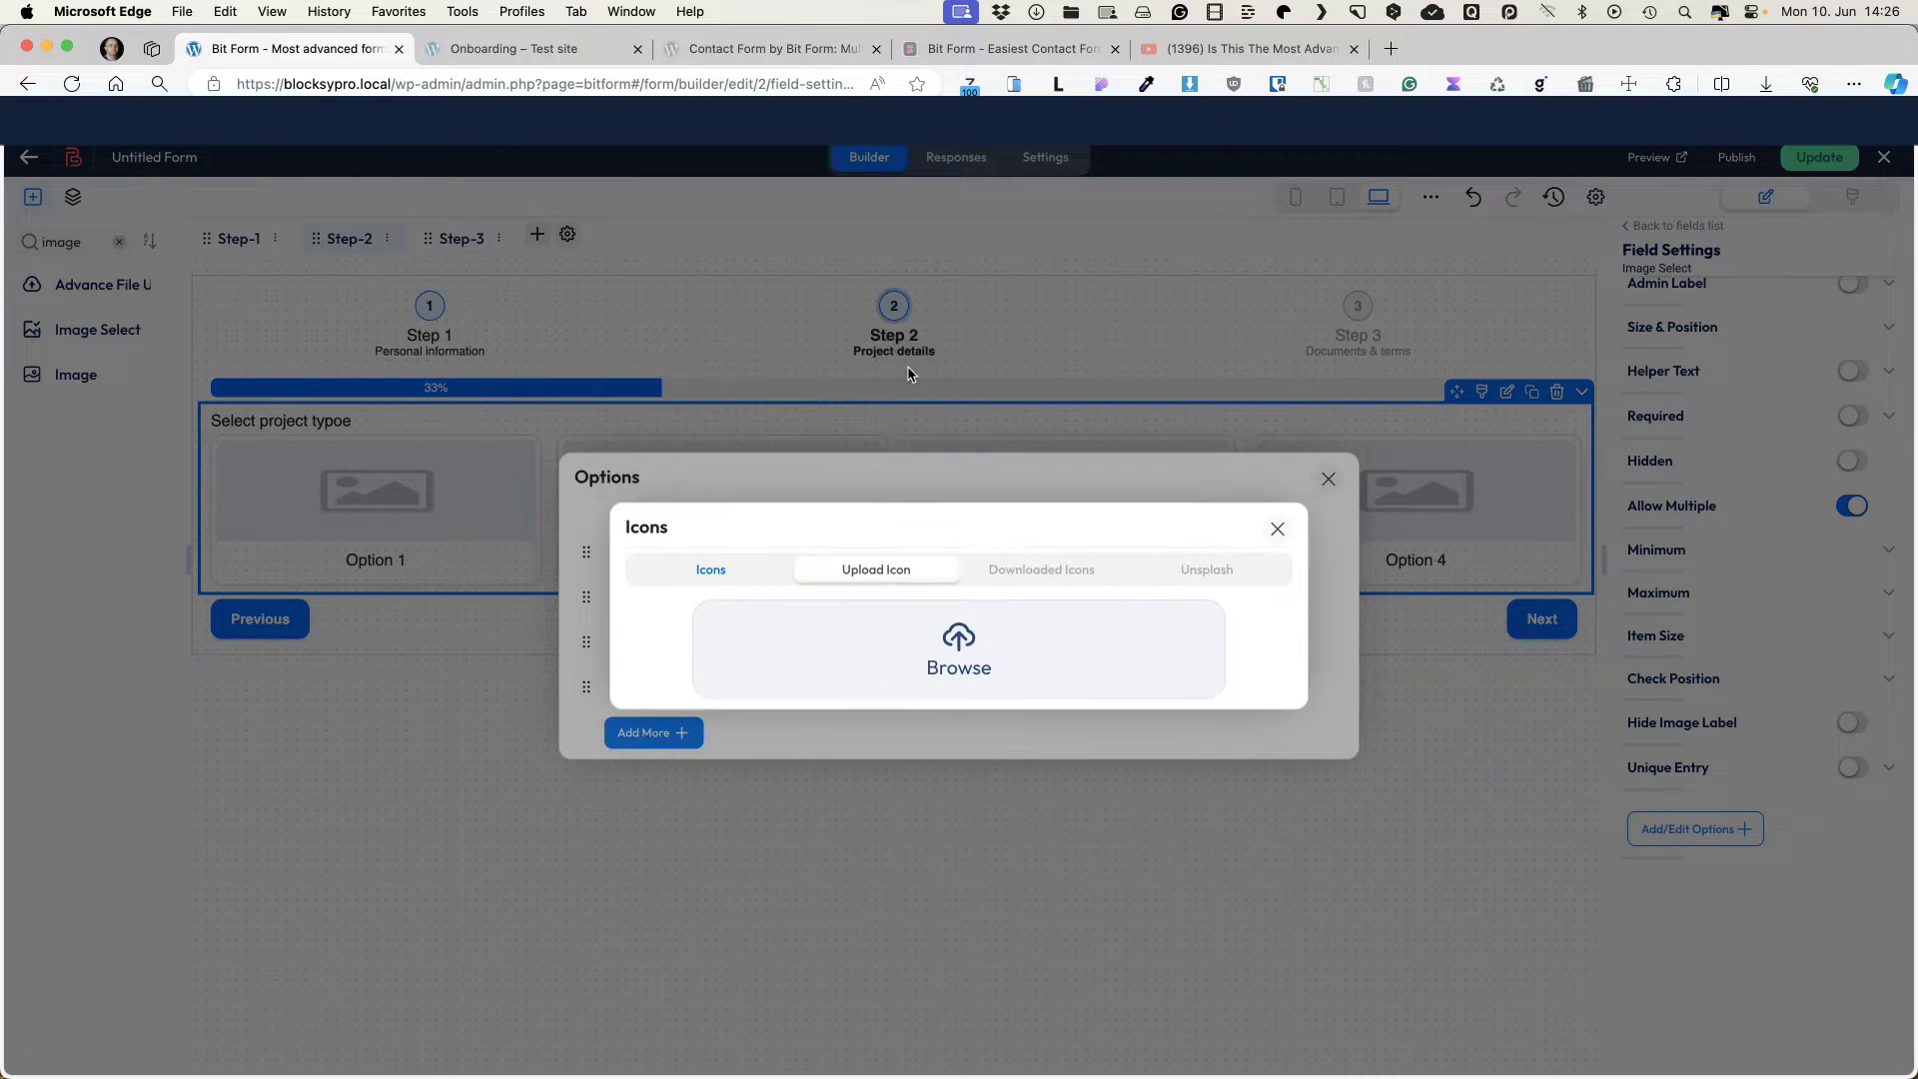
click(944, 639)
click(277, 430)
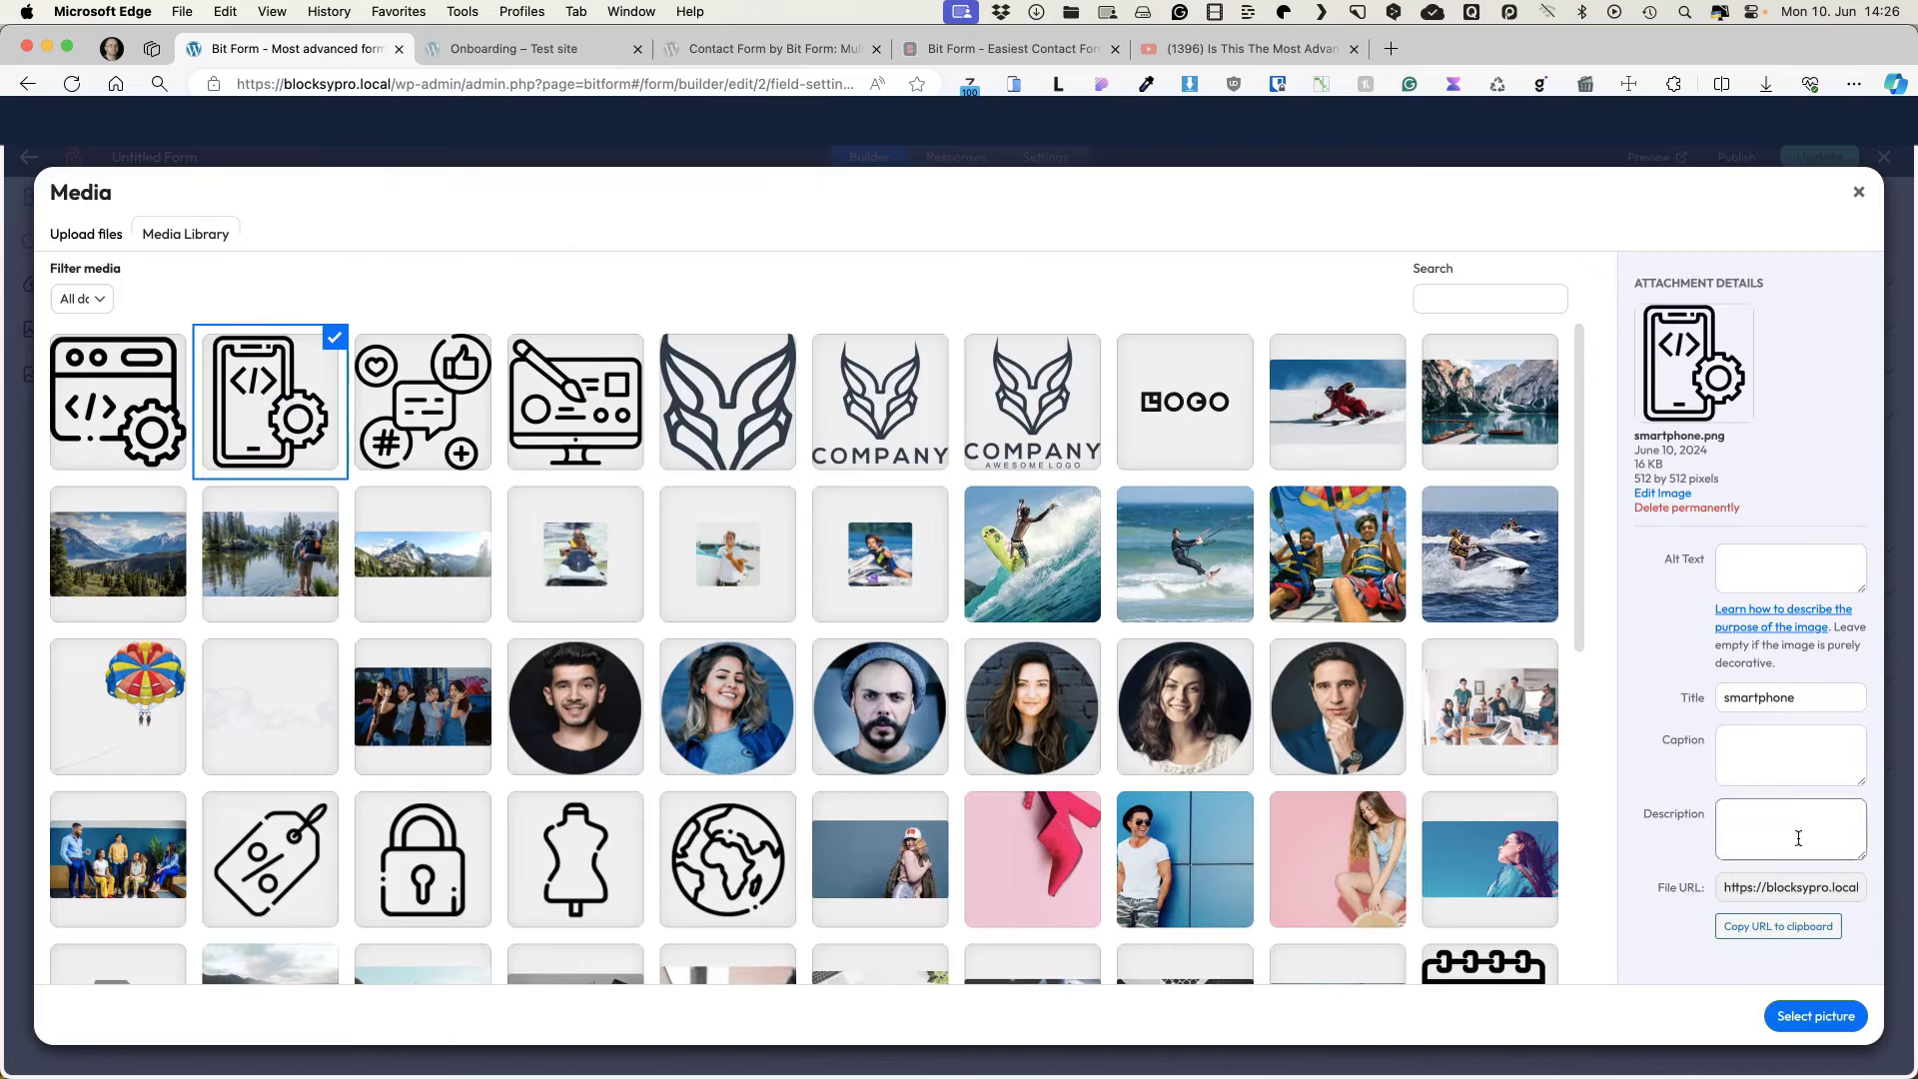
click(1793, 1016)
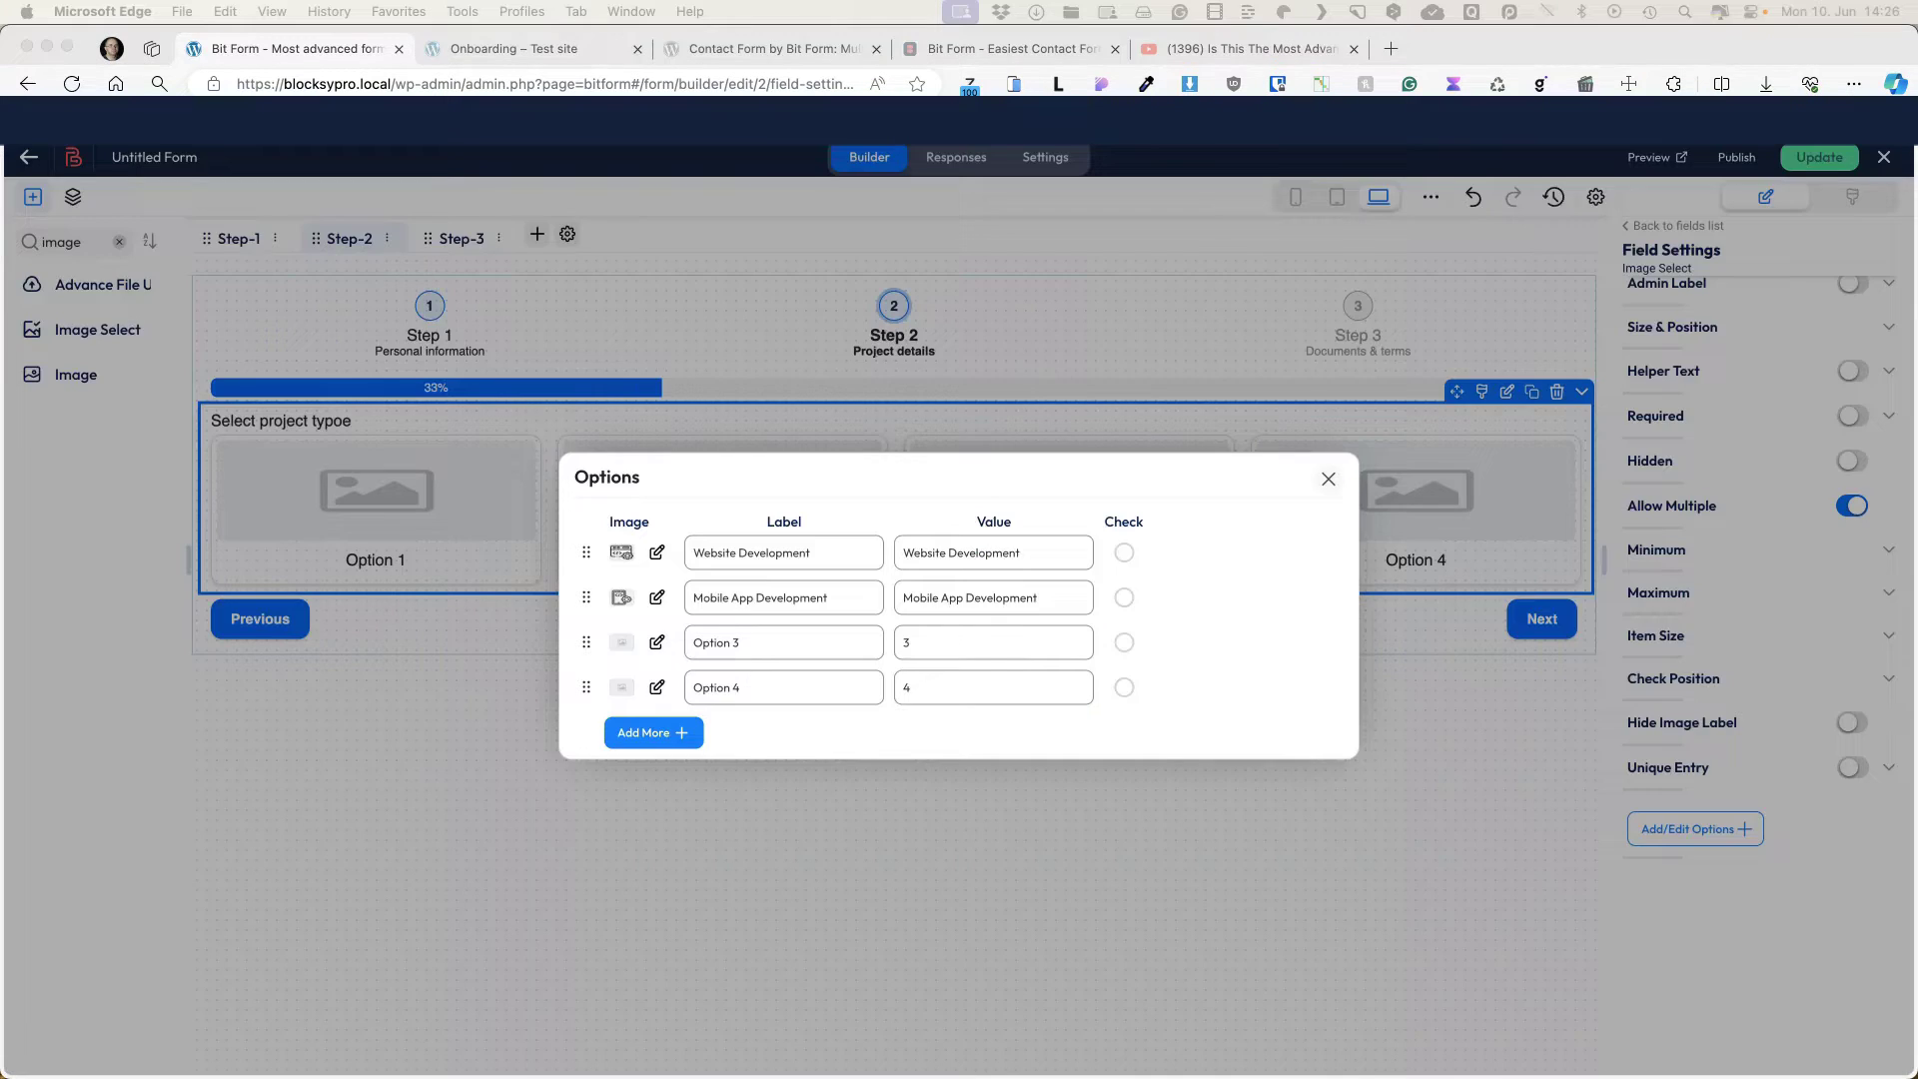
Step: Name the third and fourth options 'Digital Marketing' and 'Graphic Design', with matching values
triple_click(775, 642)
text(Digital Marketing)
key(Tab)
key(ctrl+v)
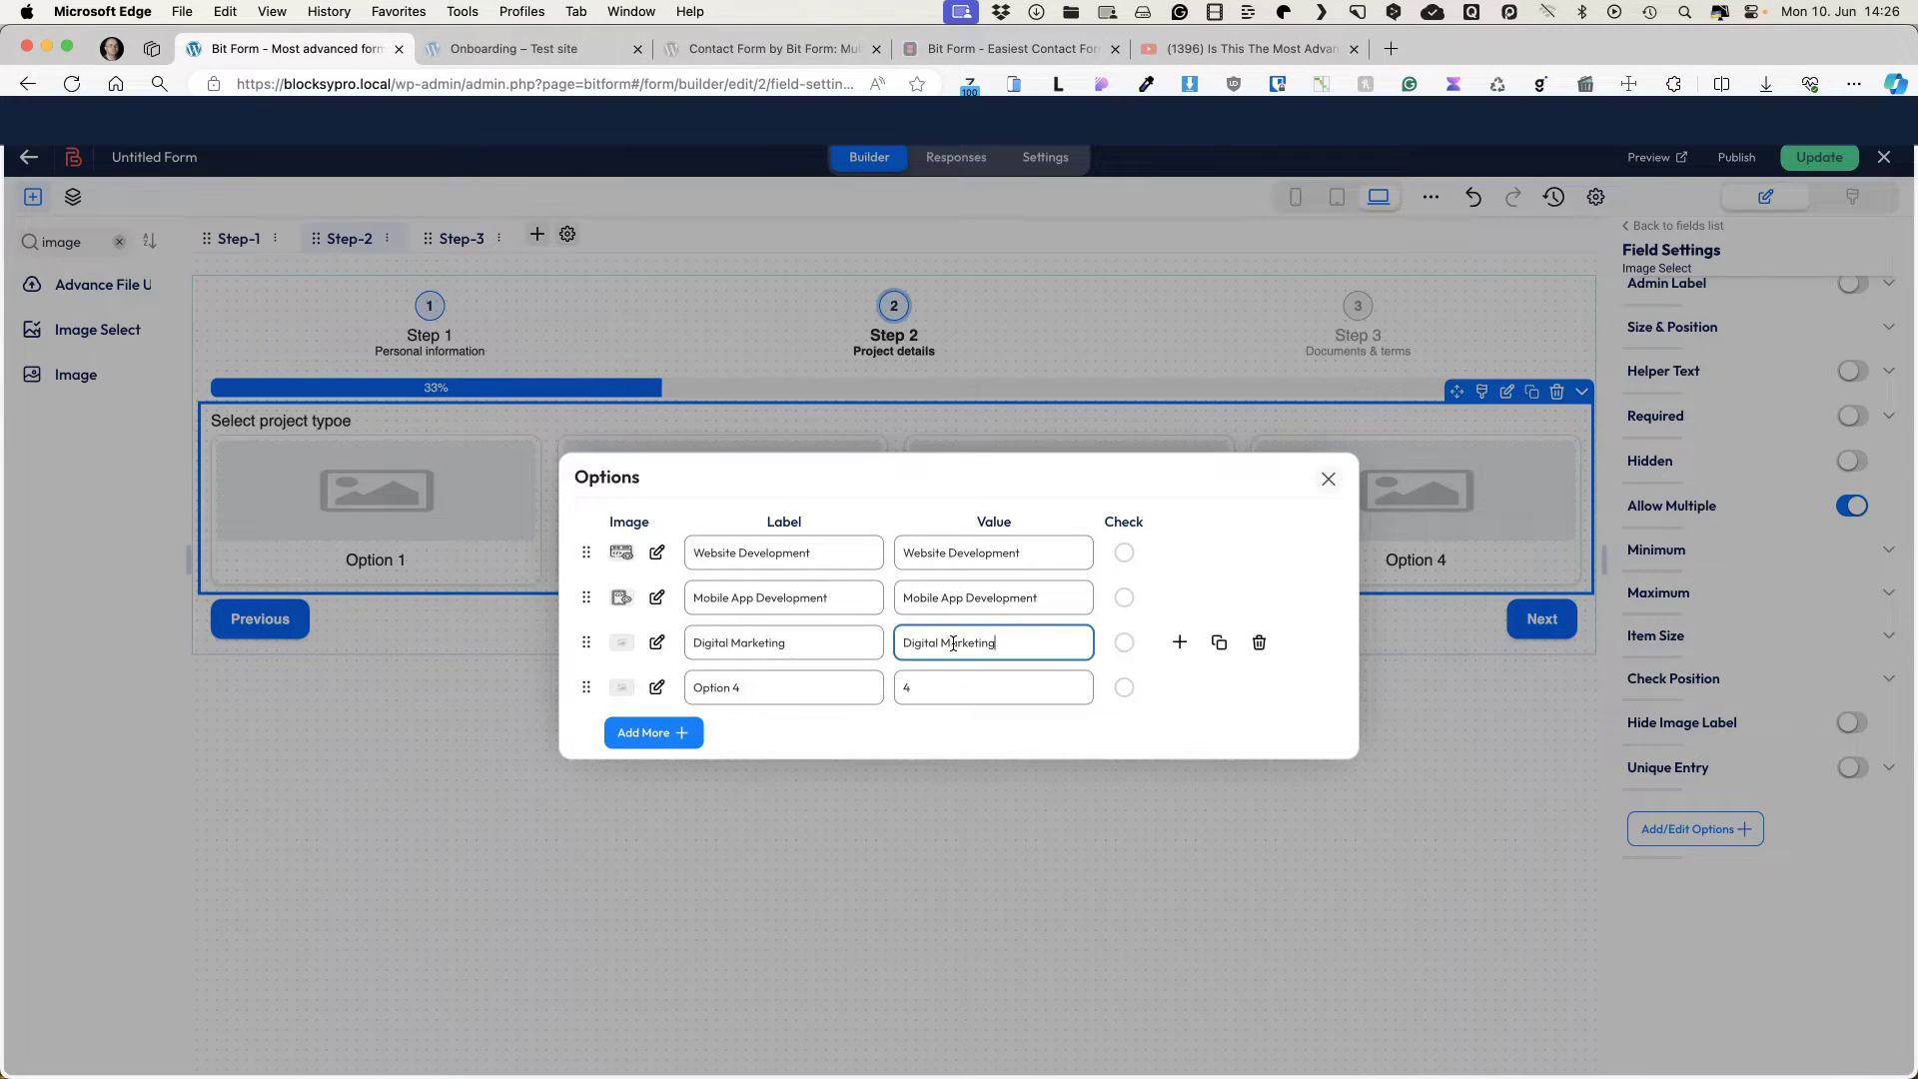
triple_click(753, 687)
text(Graphic Design)
click(927, 687)
key(super+v)
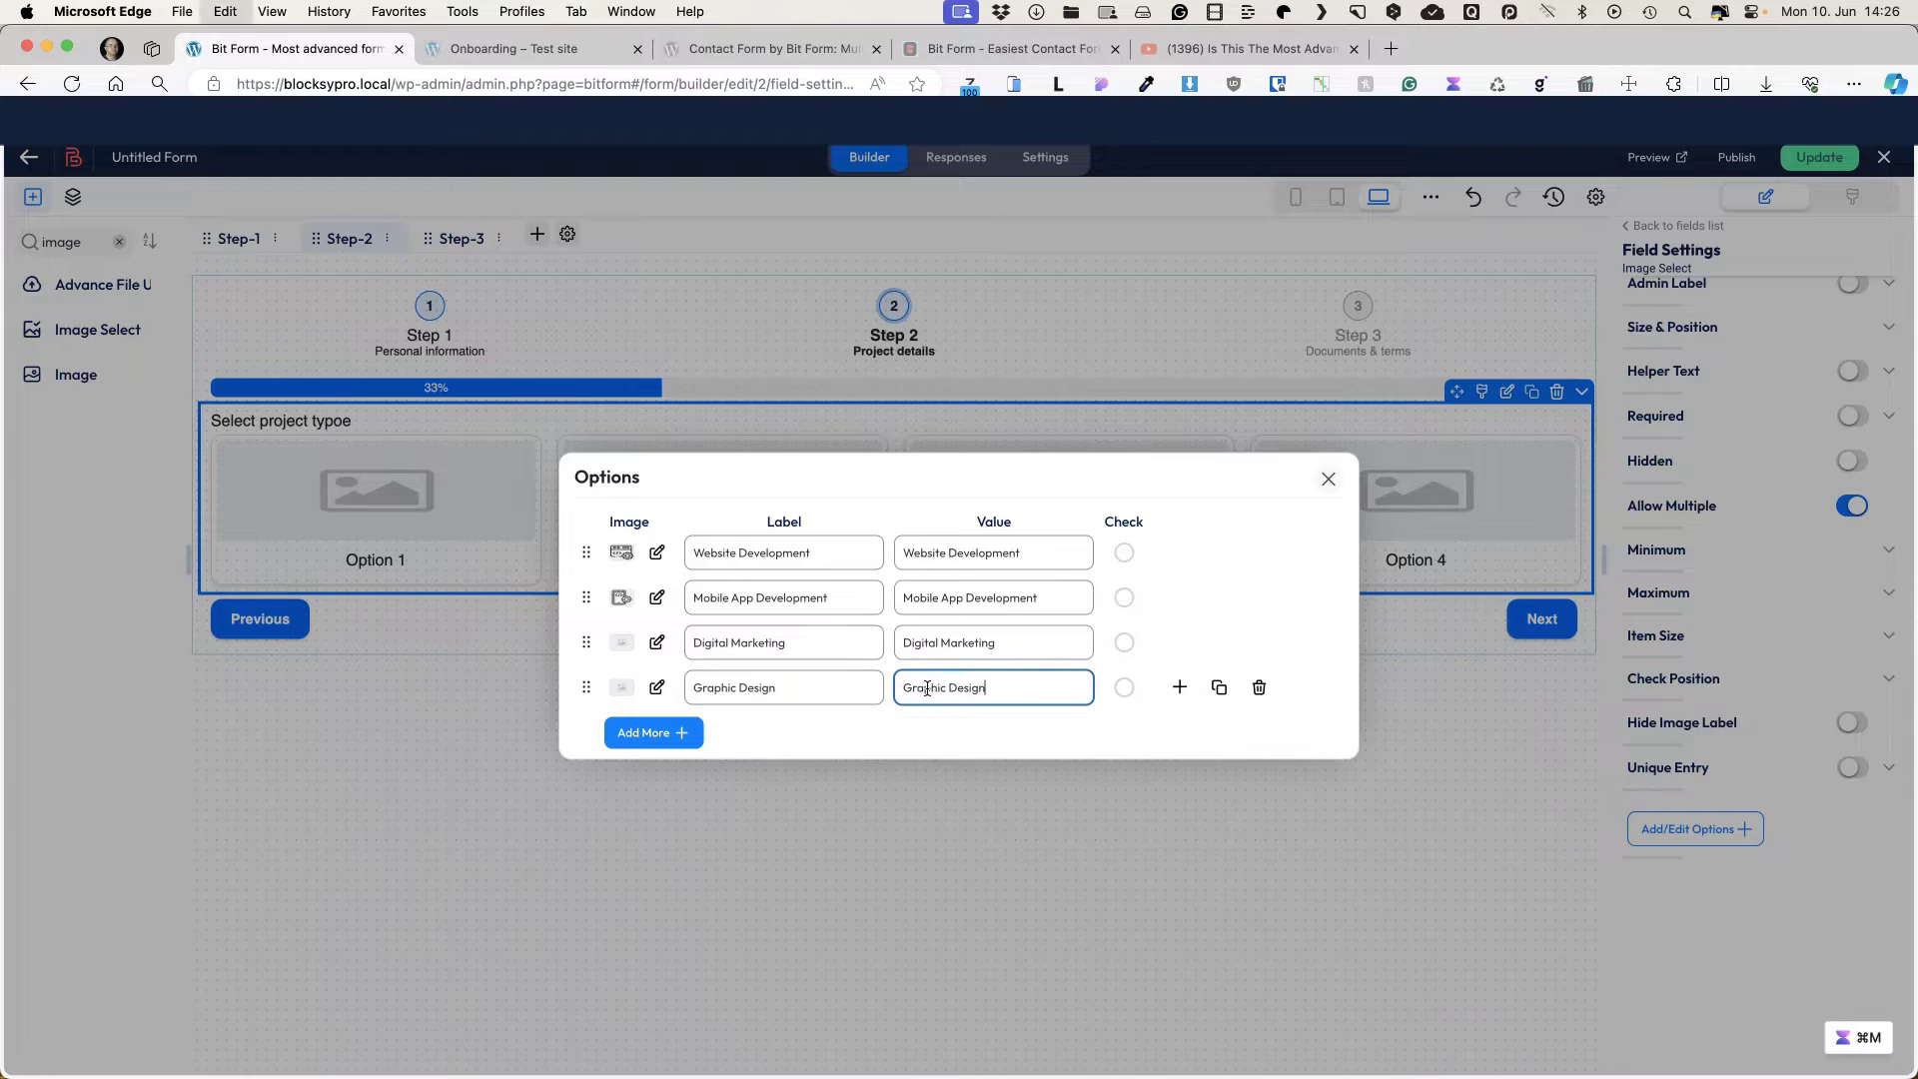
Step: Assign the social media icon to Digital Marketing and the design icon to Graphic Design
click(657, 644)
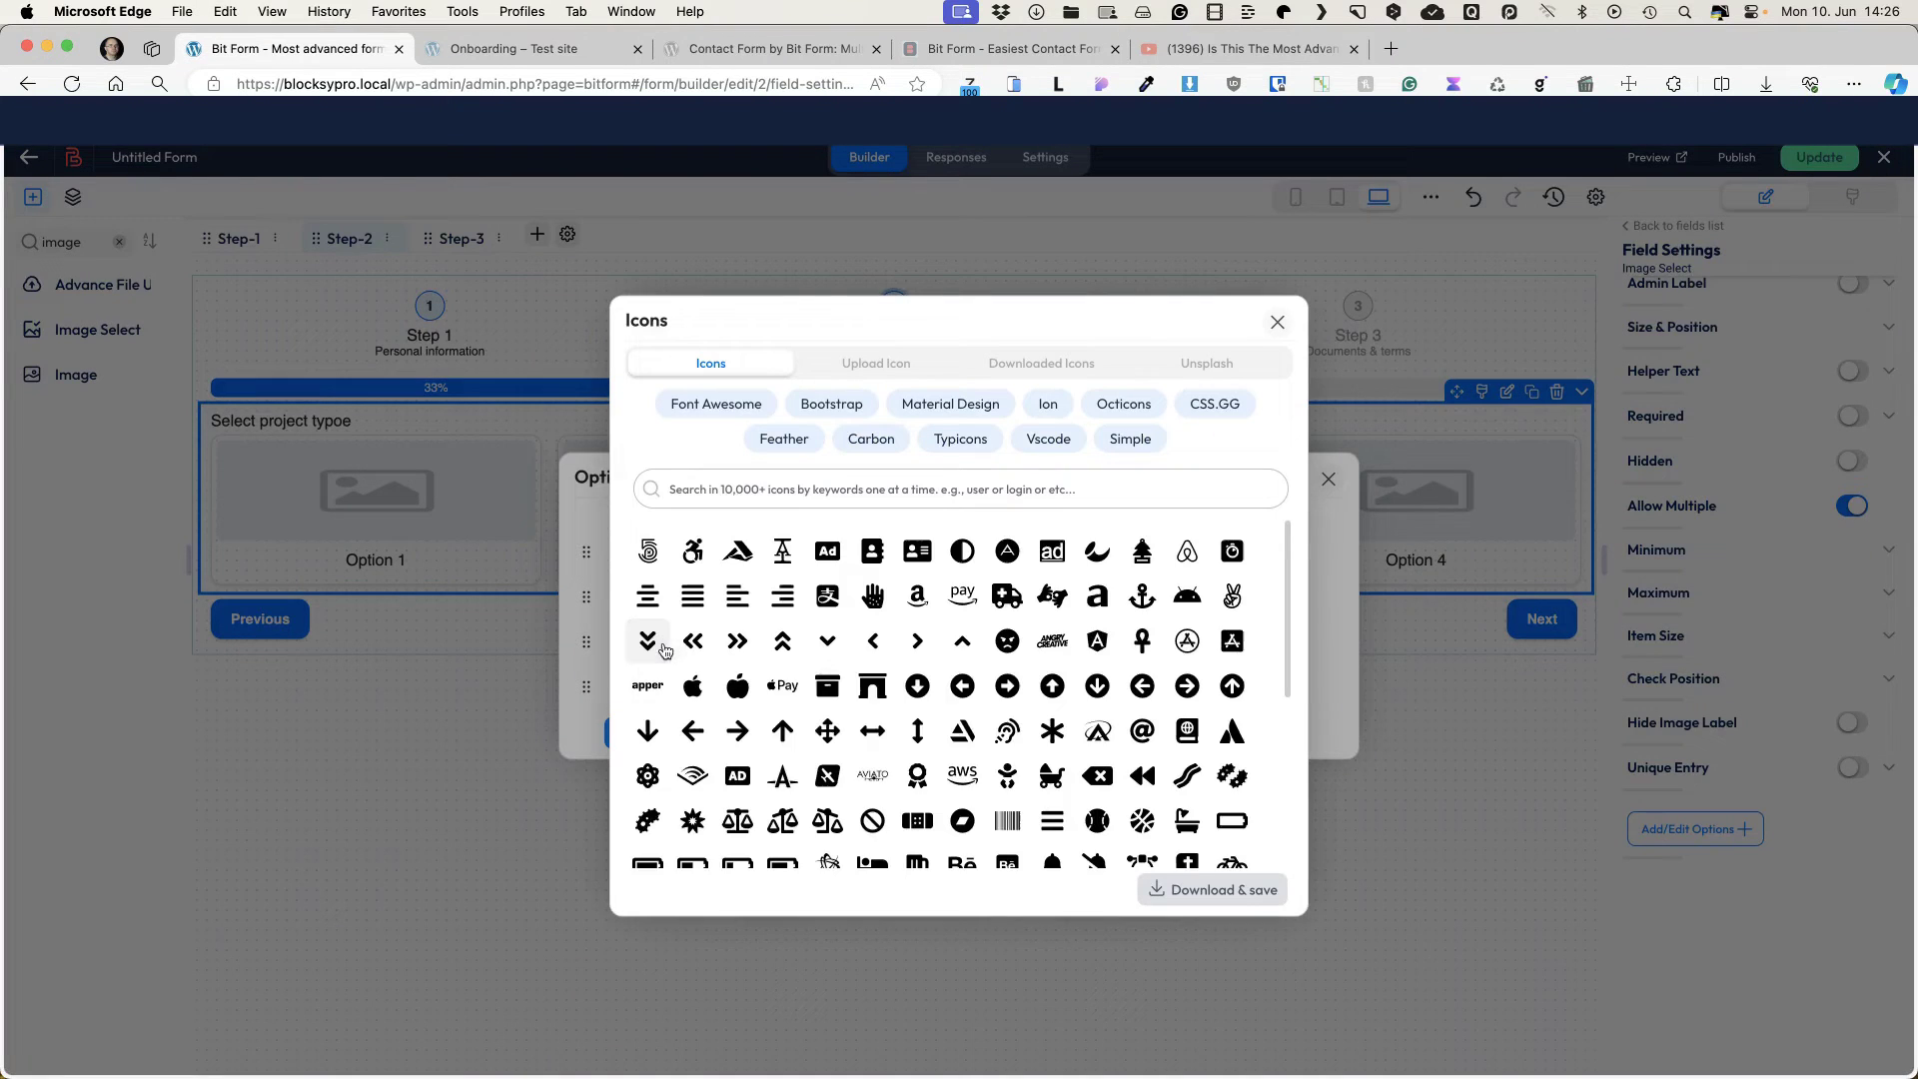
click(870, 370)
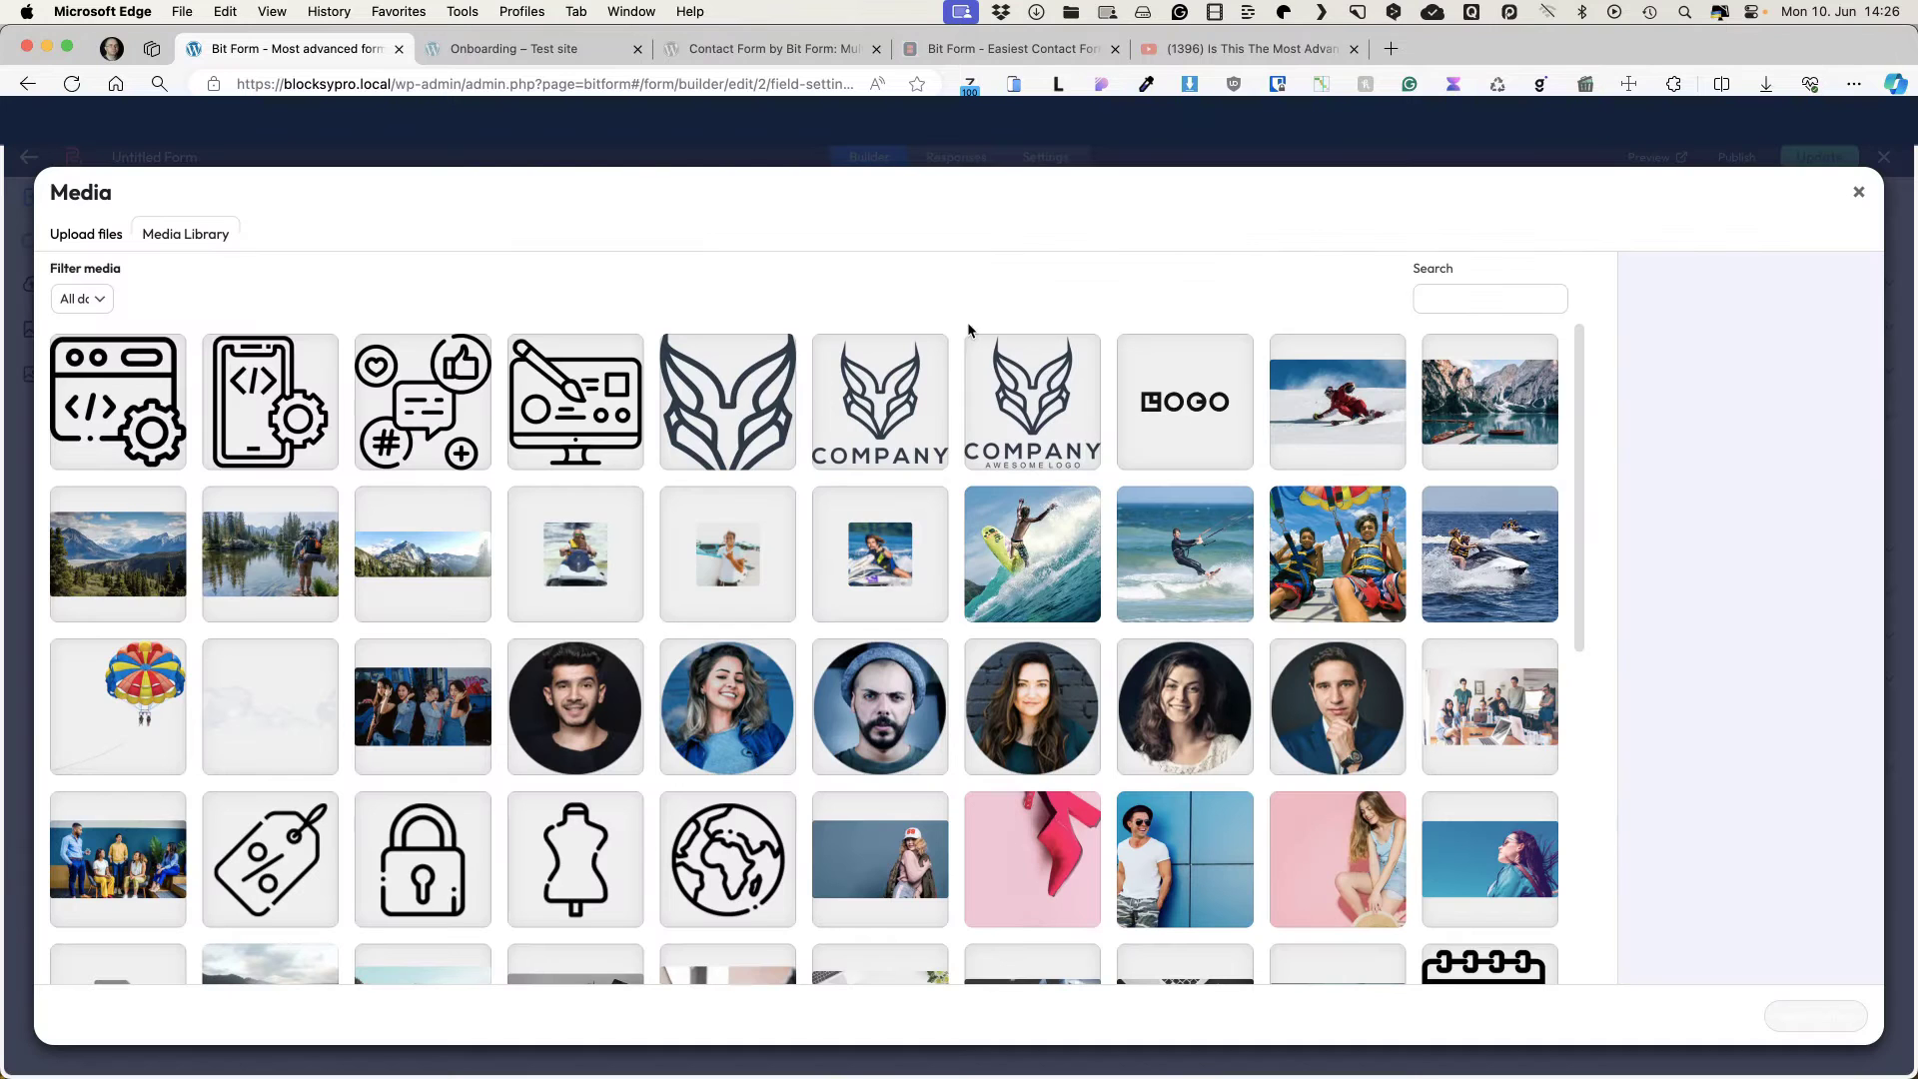
click(485, 410)
click(1814, 1015)
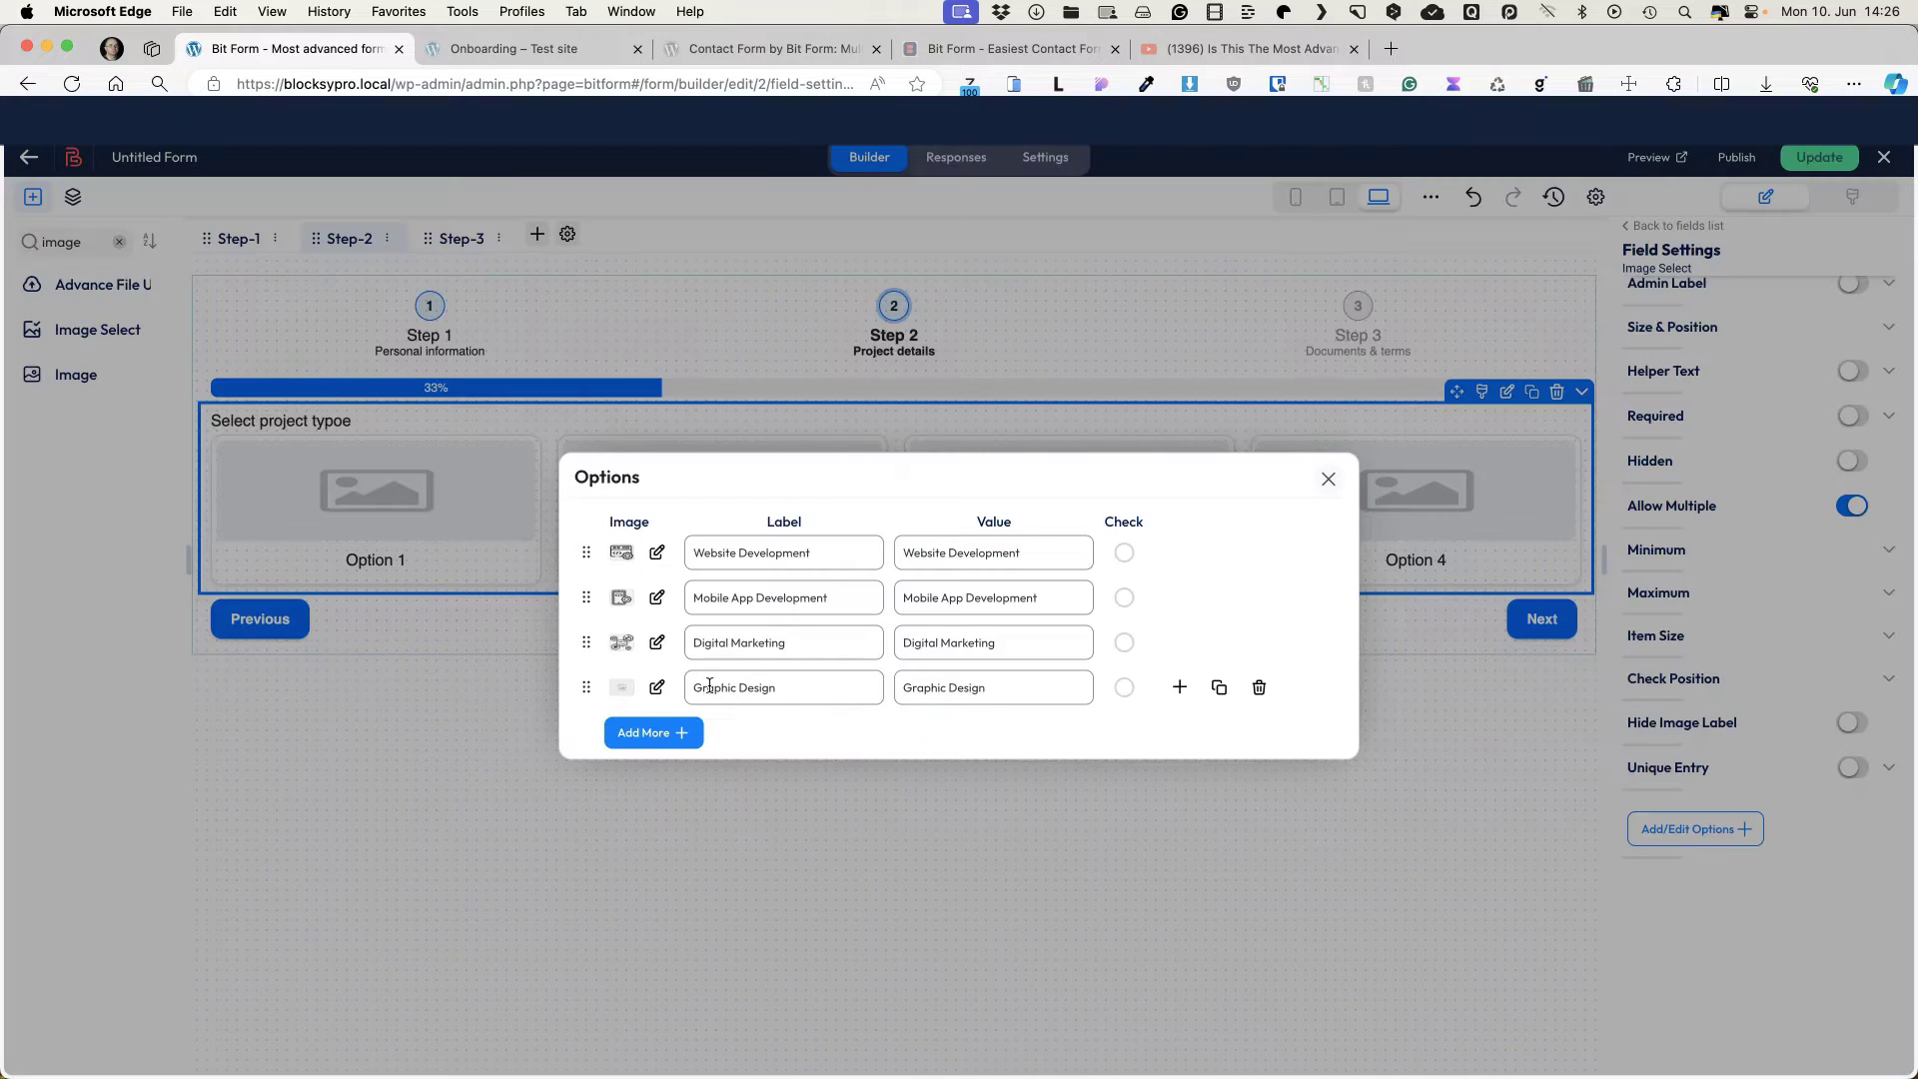
click(655, 689)
click(870, 367)
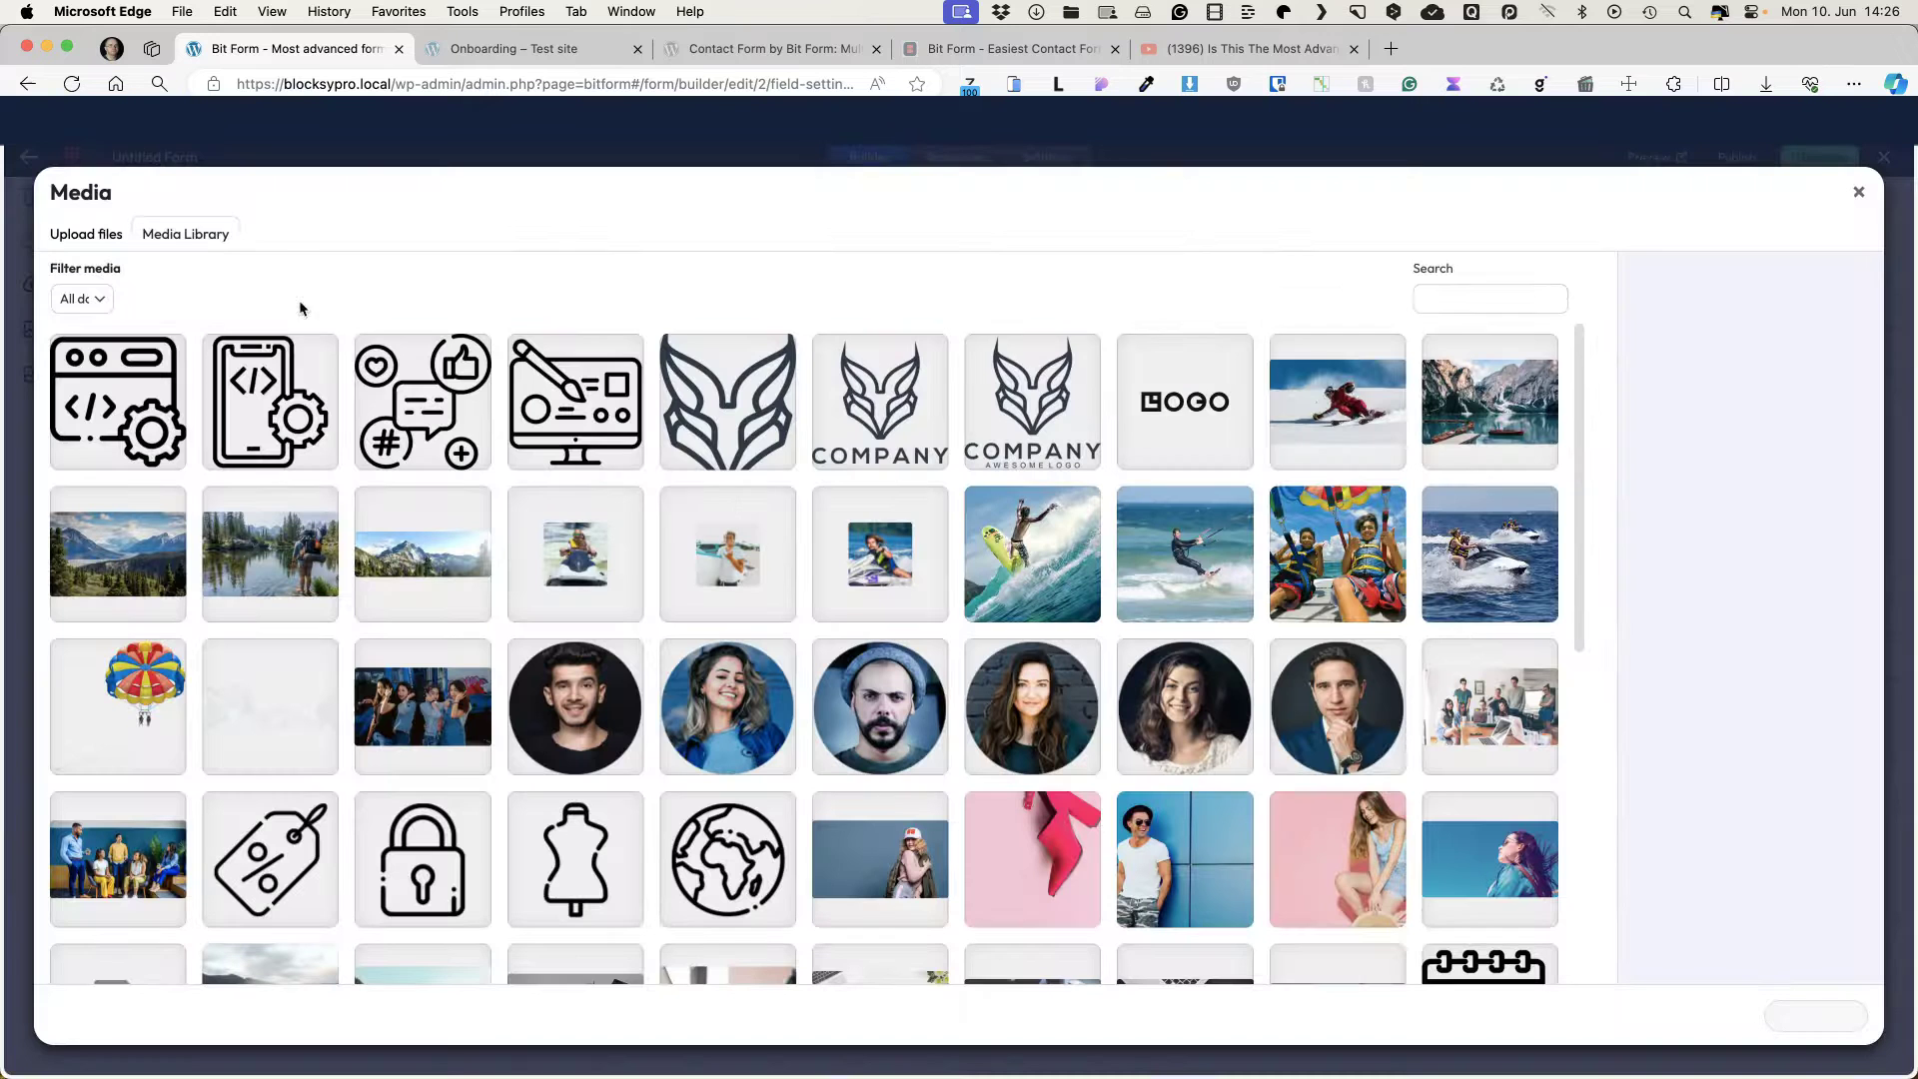
click(593, 396)
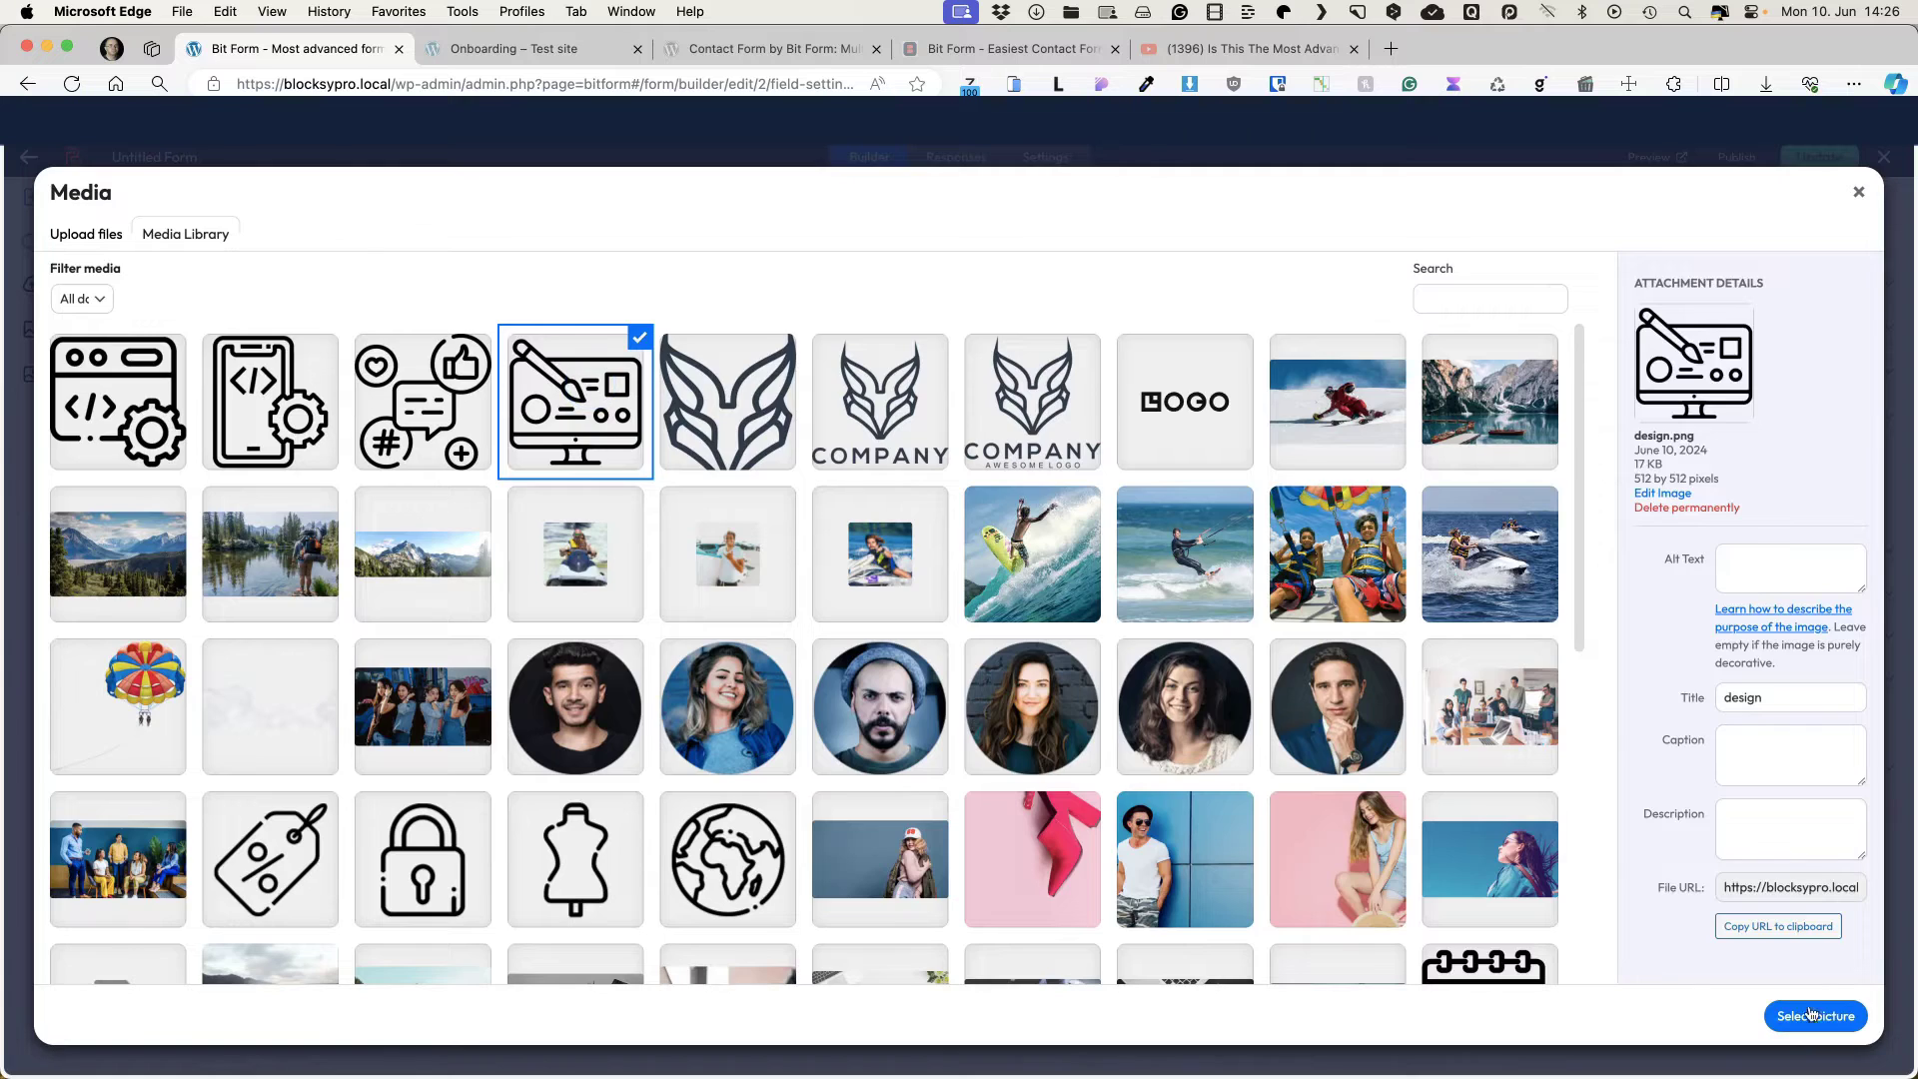
click(1812, 1016)
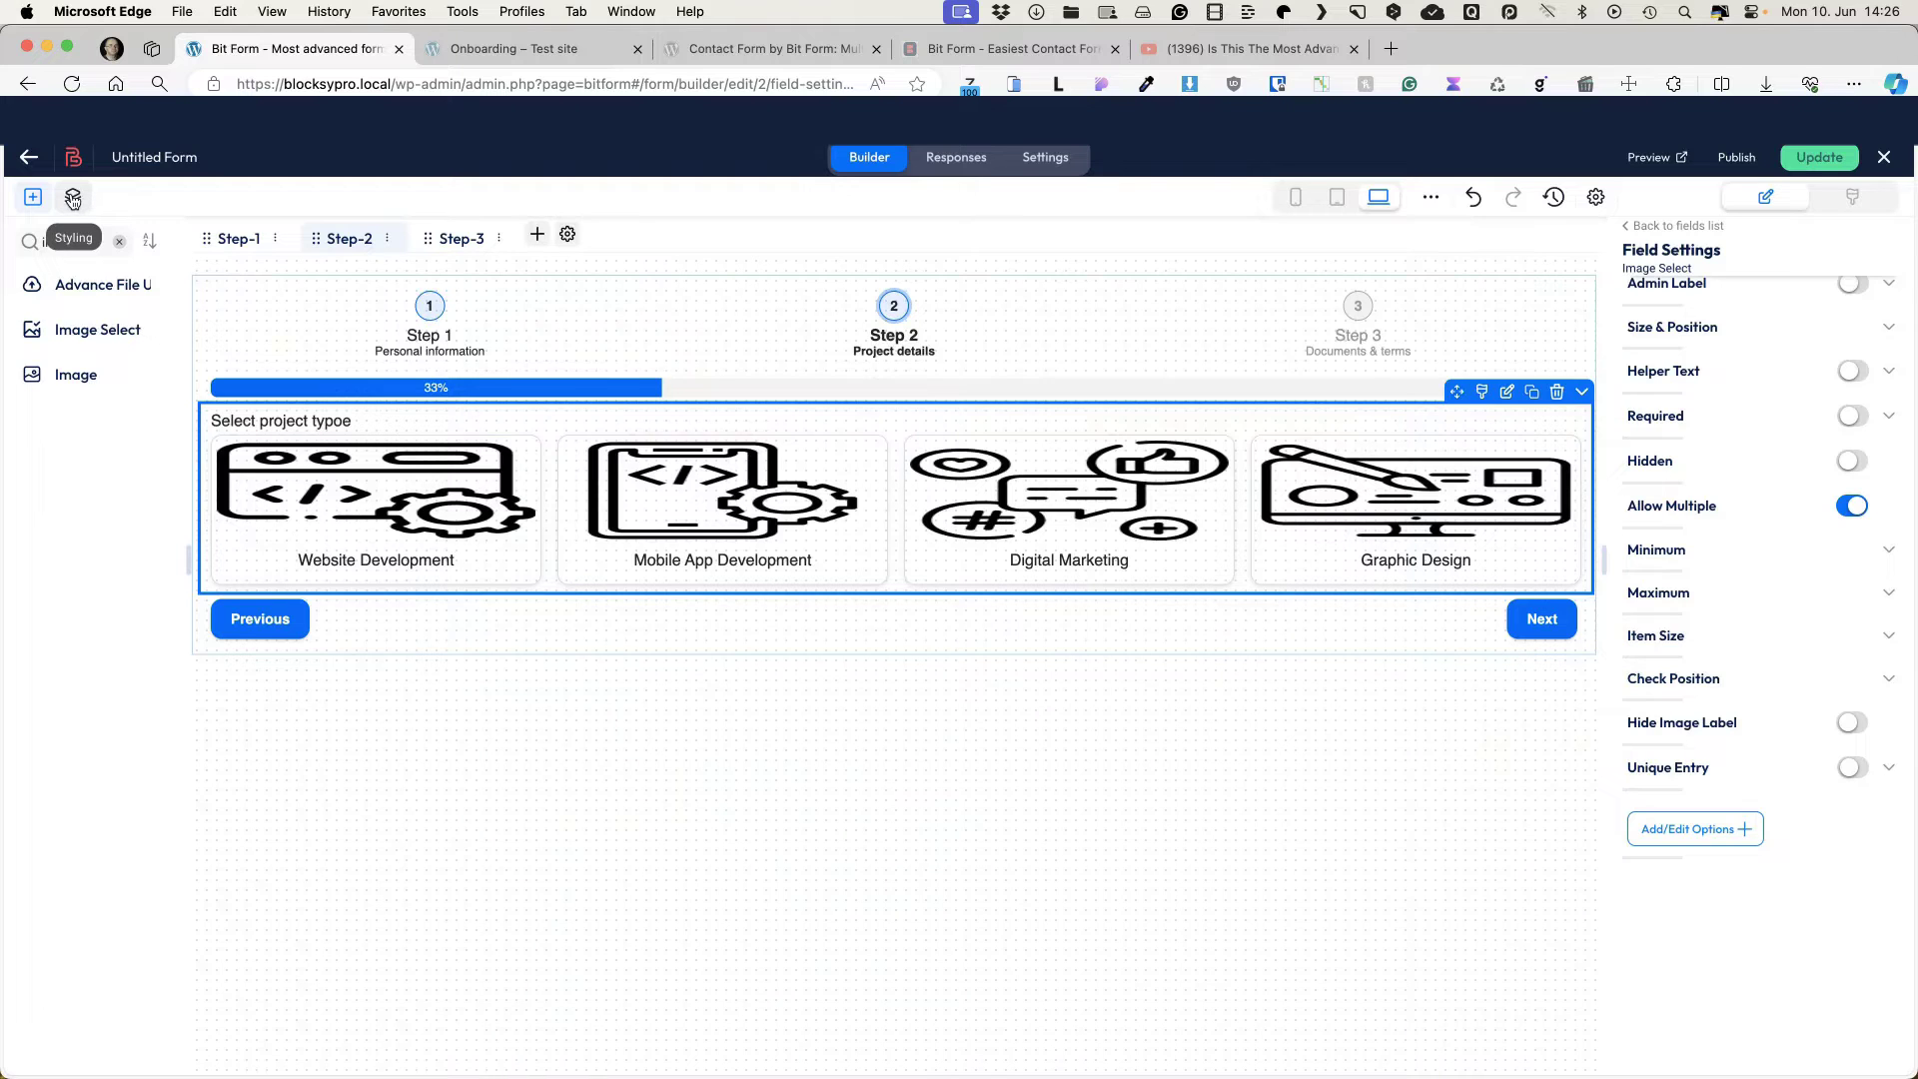
Step: Override the field container's theme styles and set top and bottom padding to 47 px
click(73, 199)
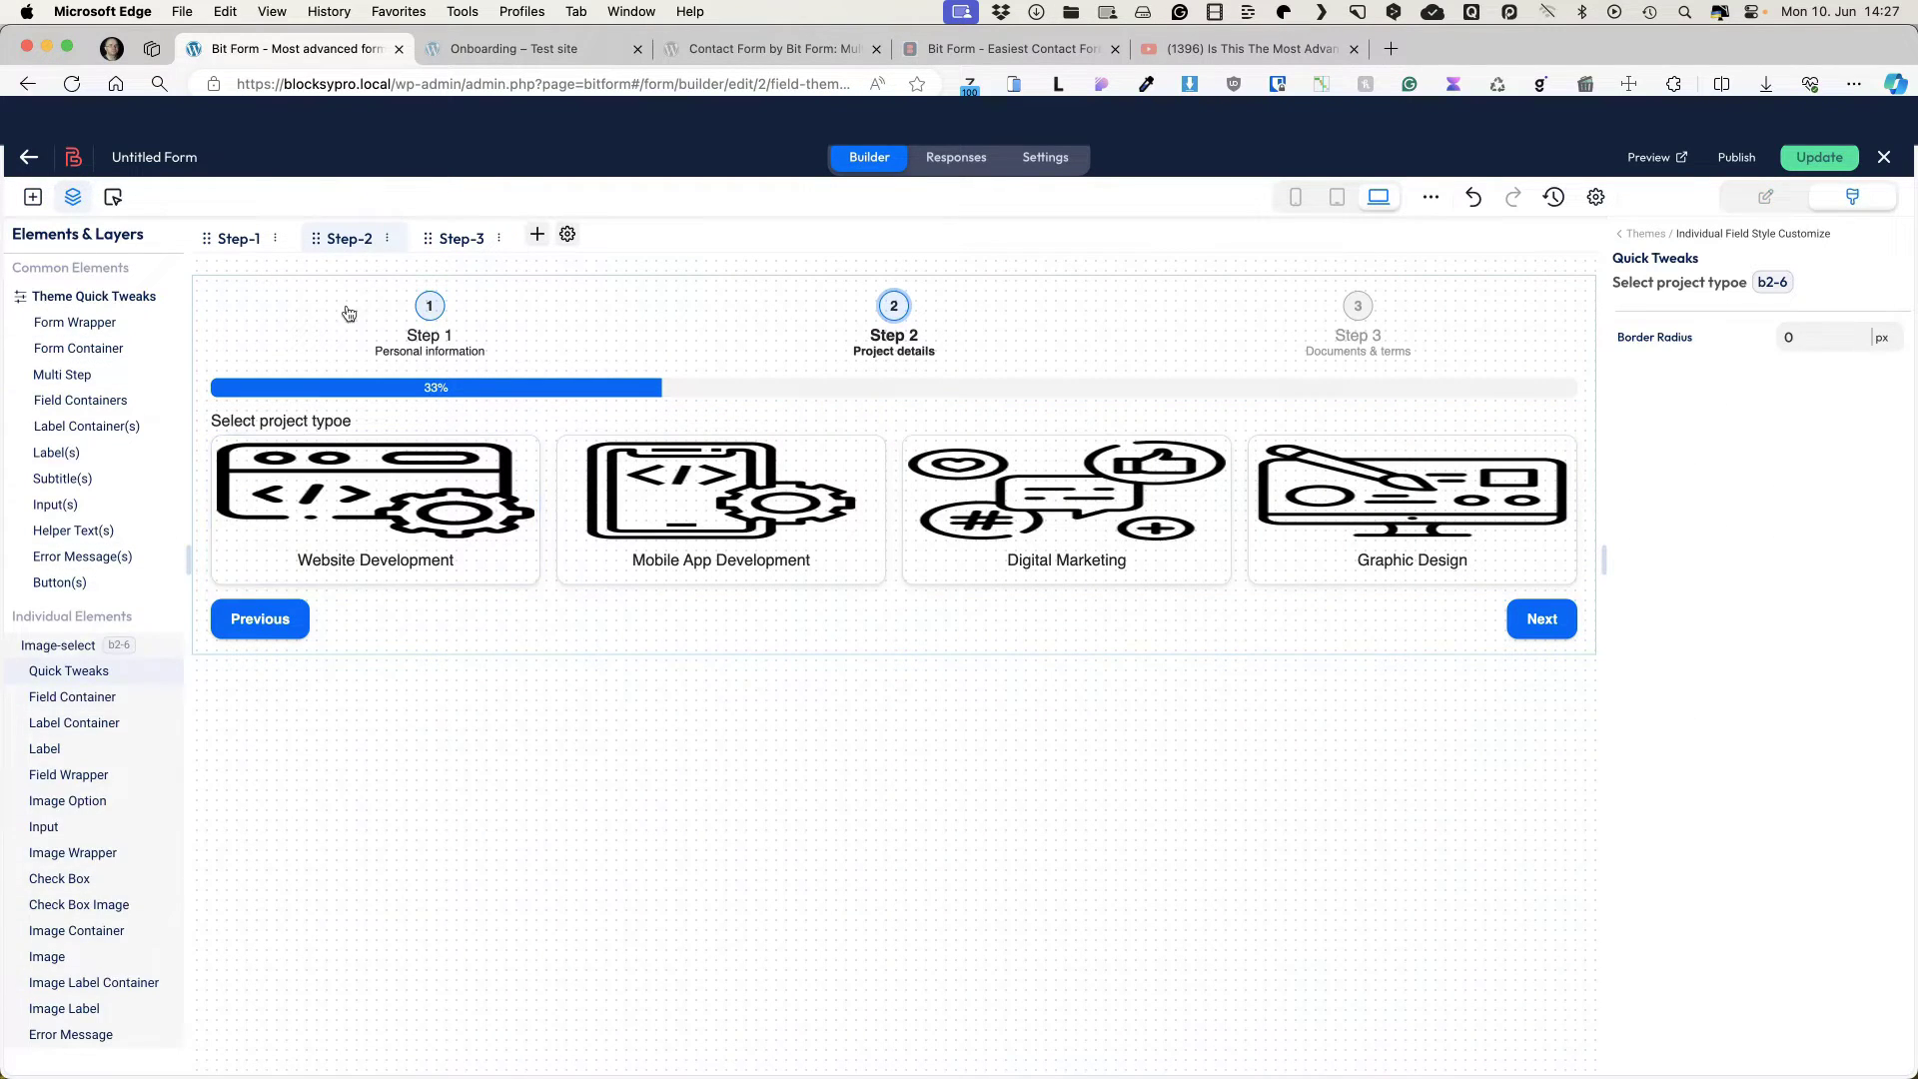
scroll(150, 729, down, 3)
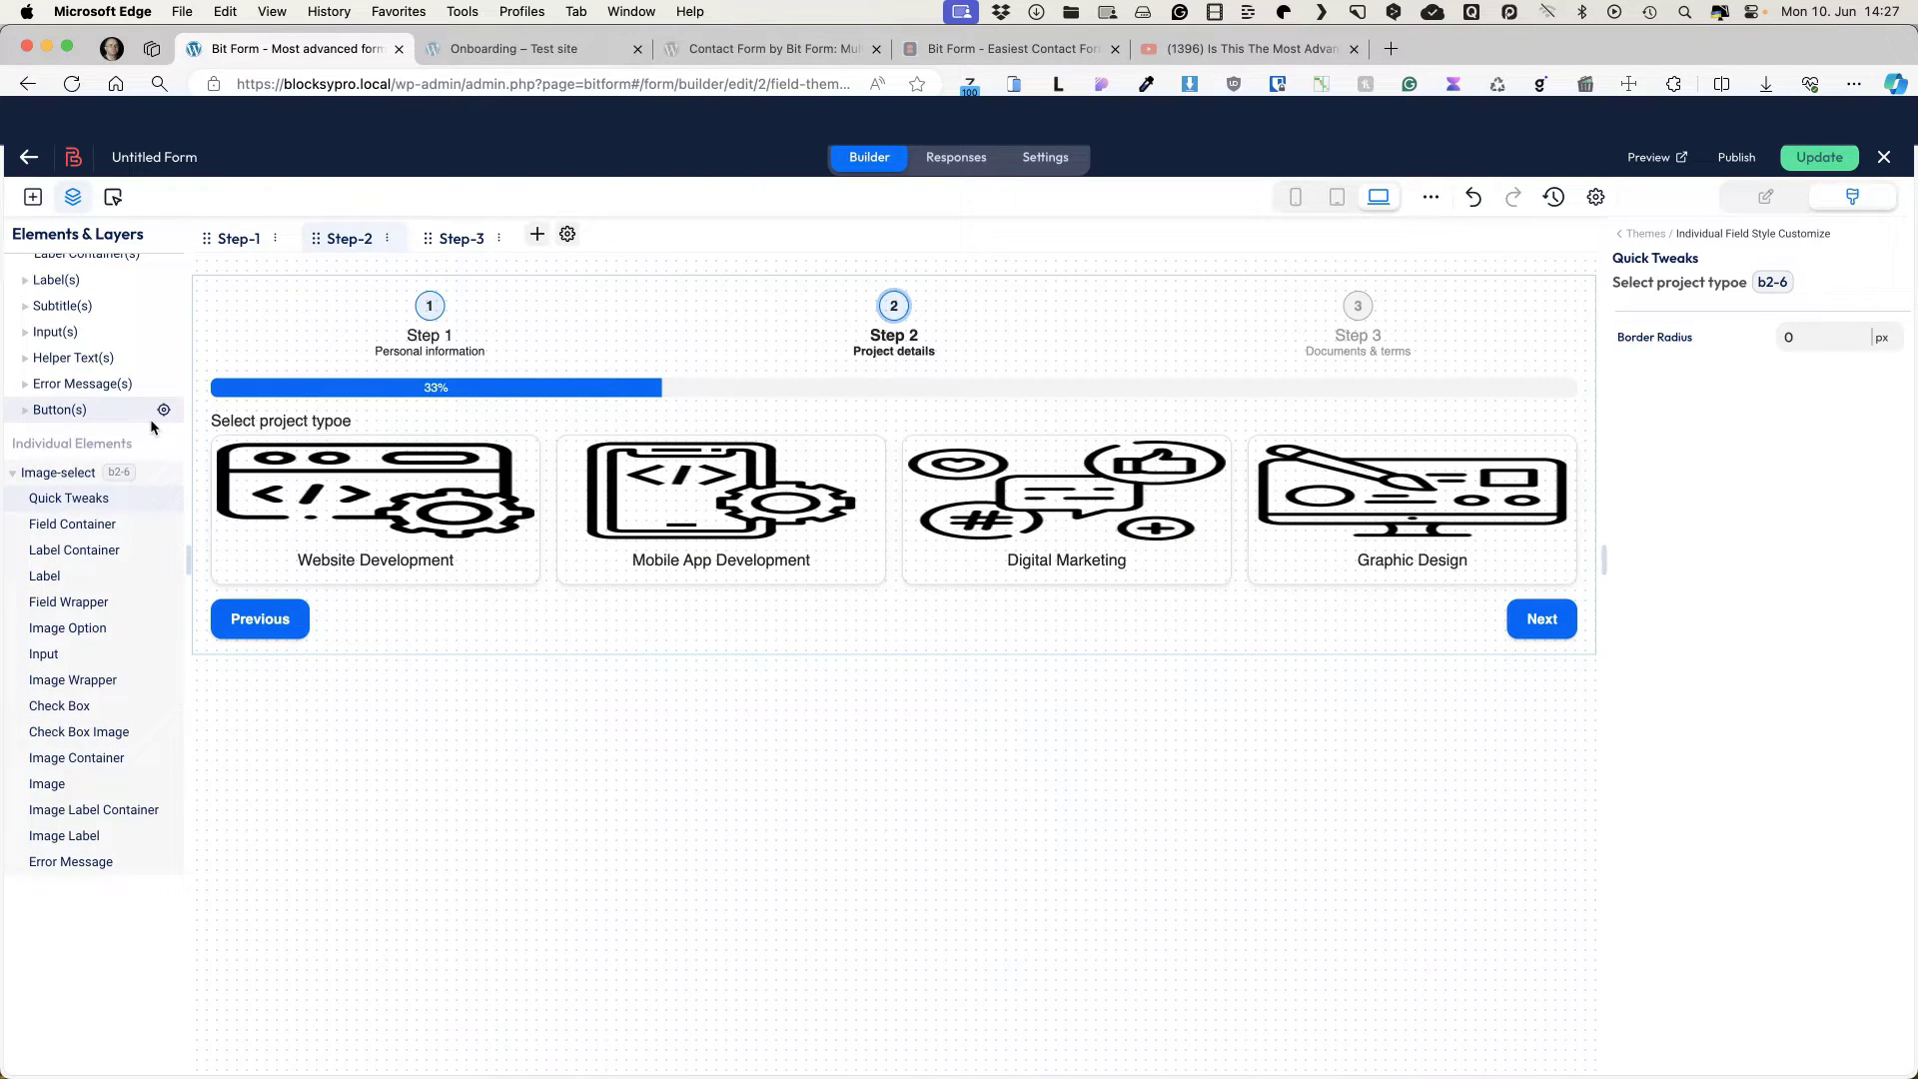
click(66, 529)
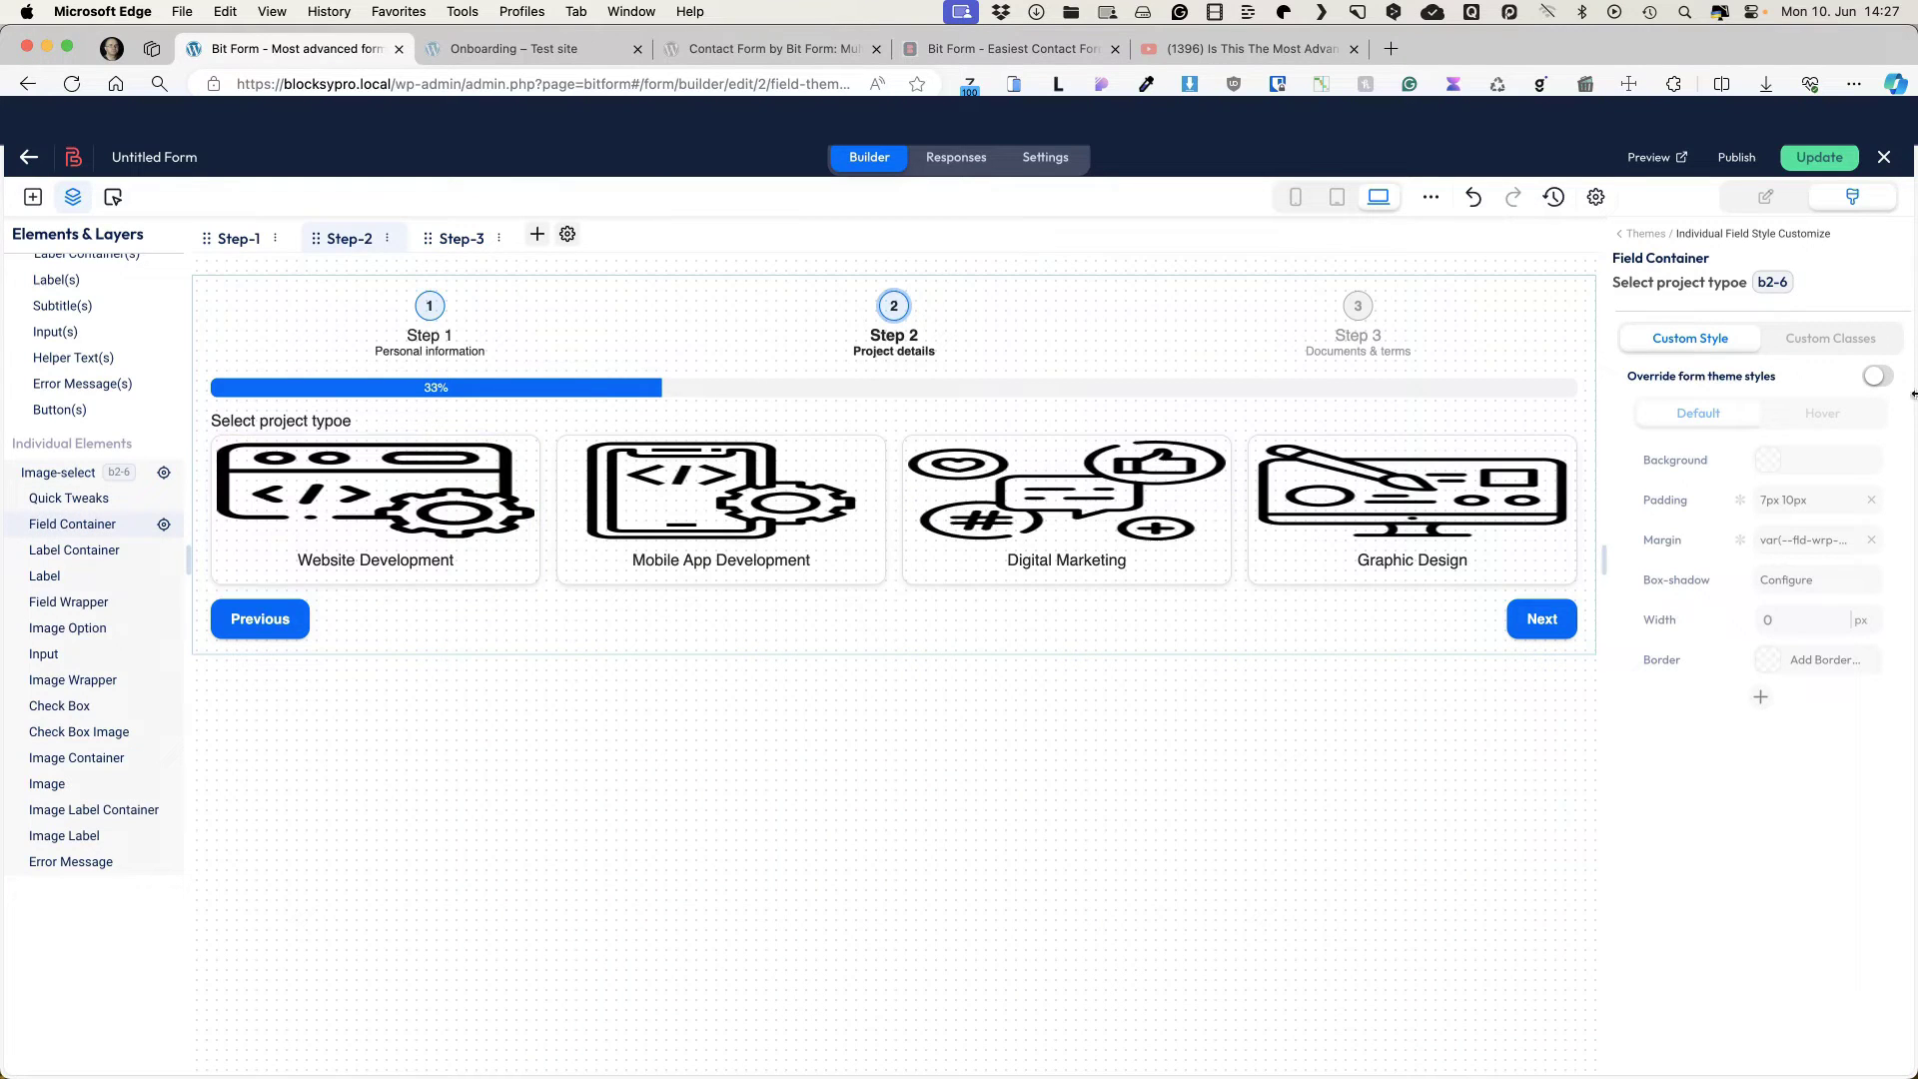
click(1878, 375)
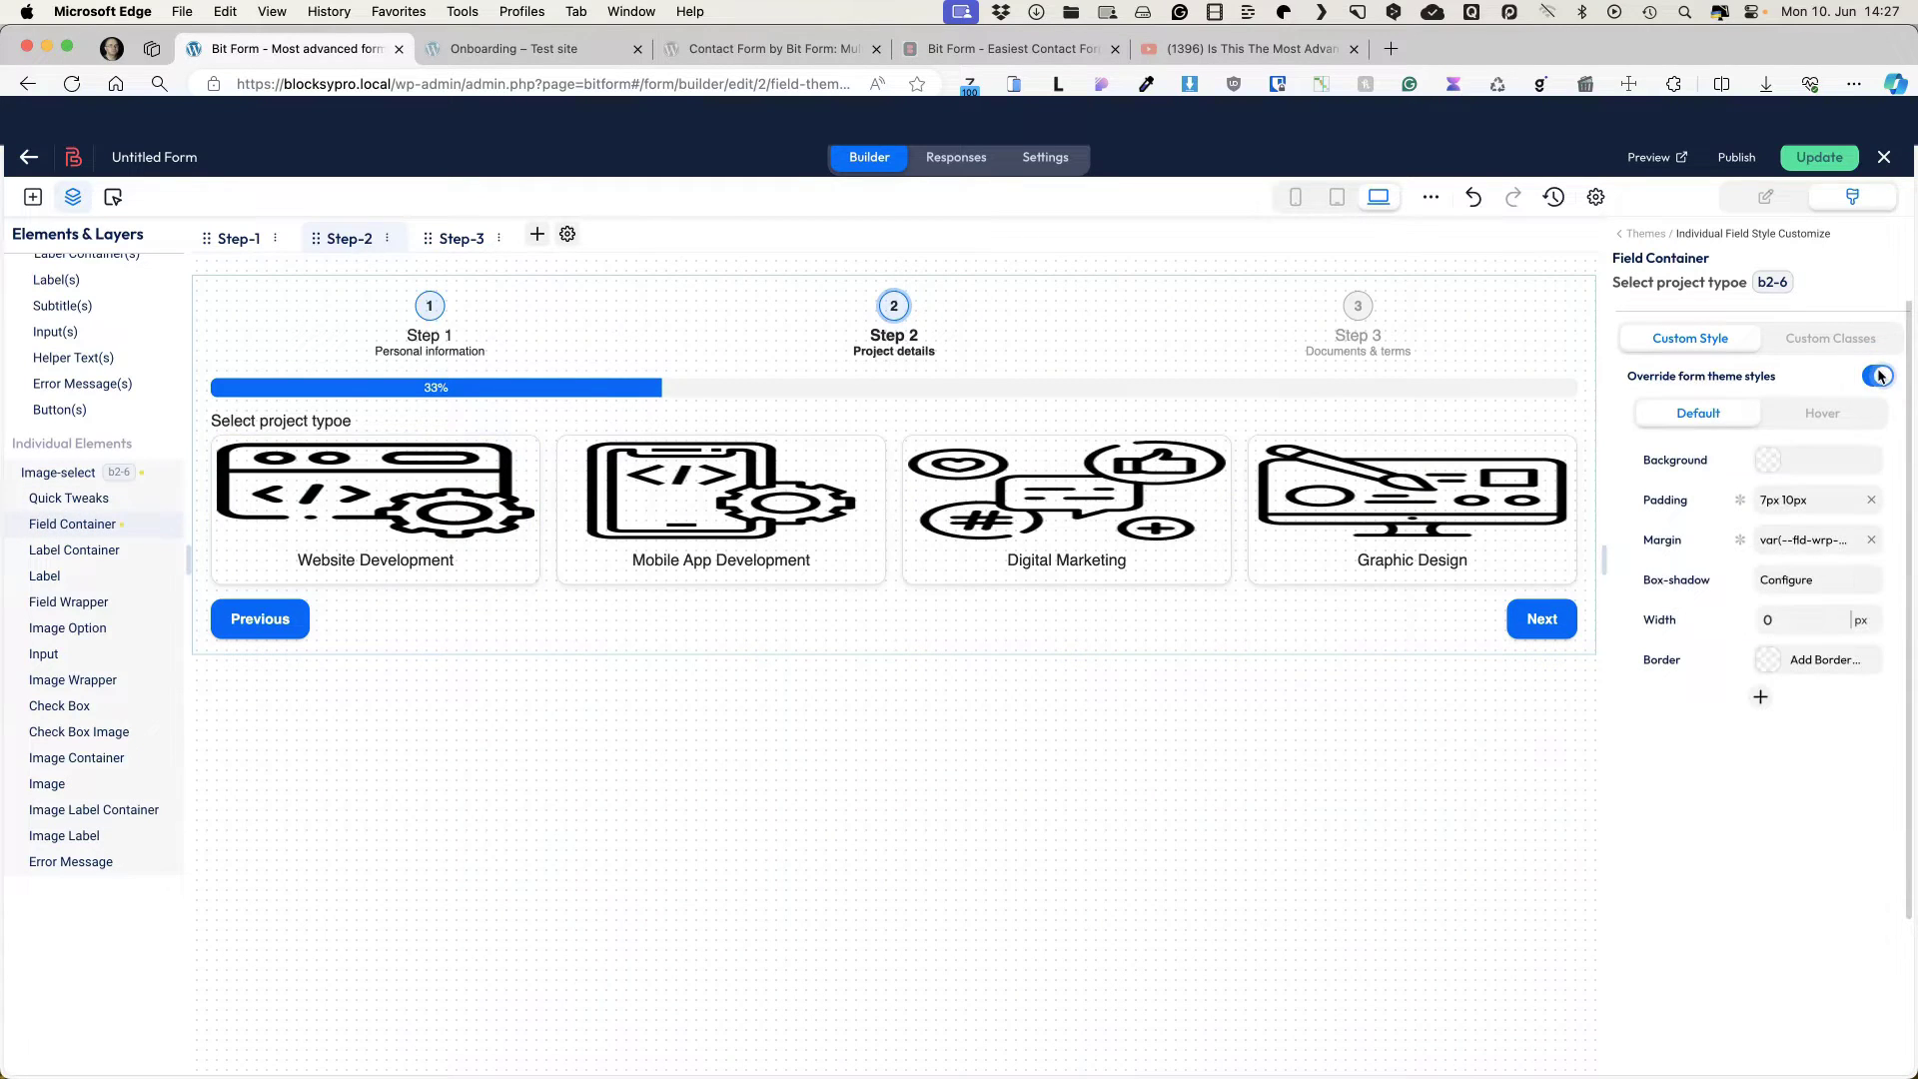
click(1808, 505)
click(1412, 492)
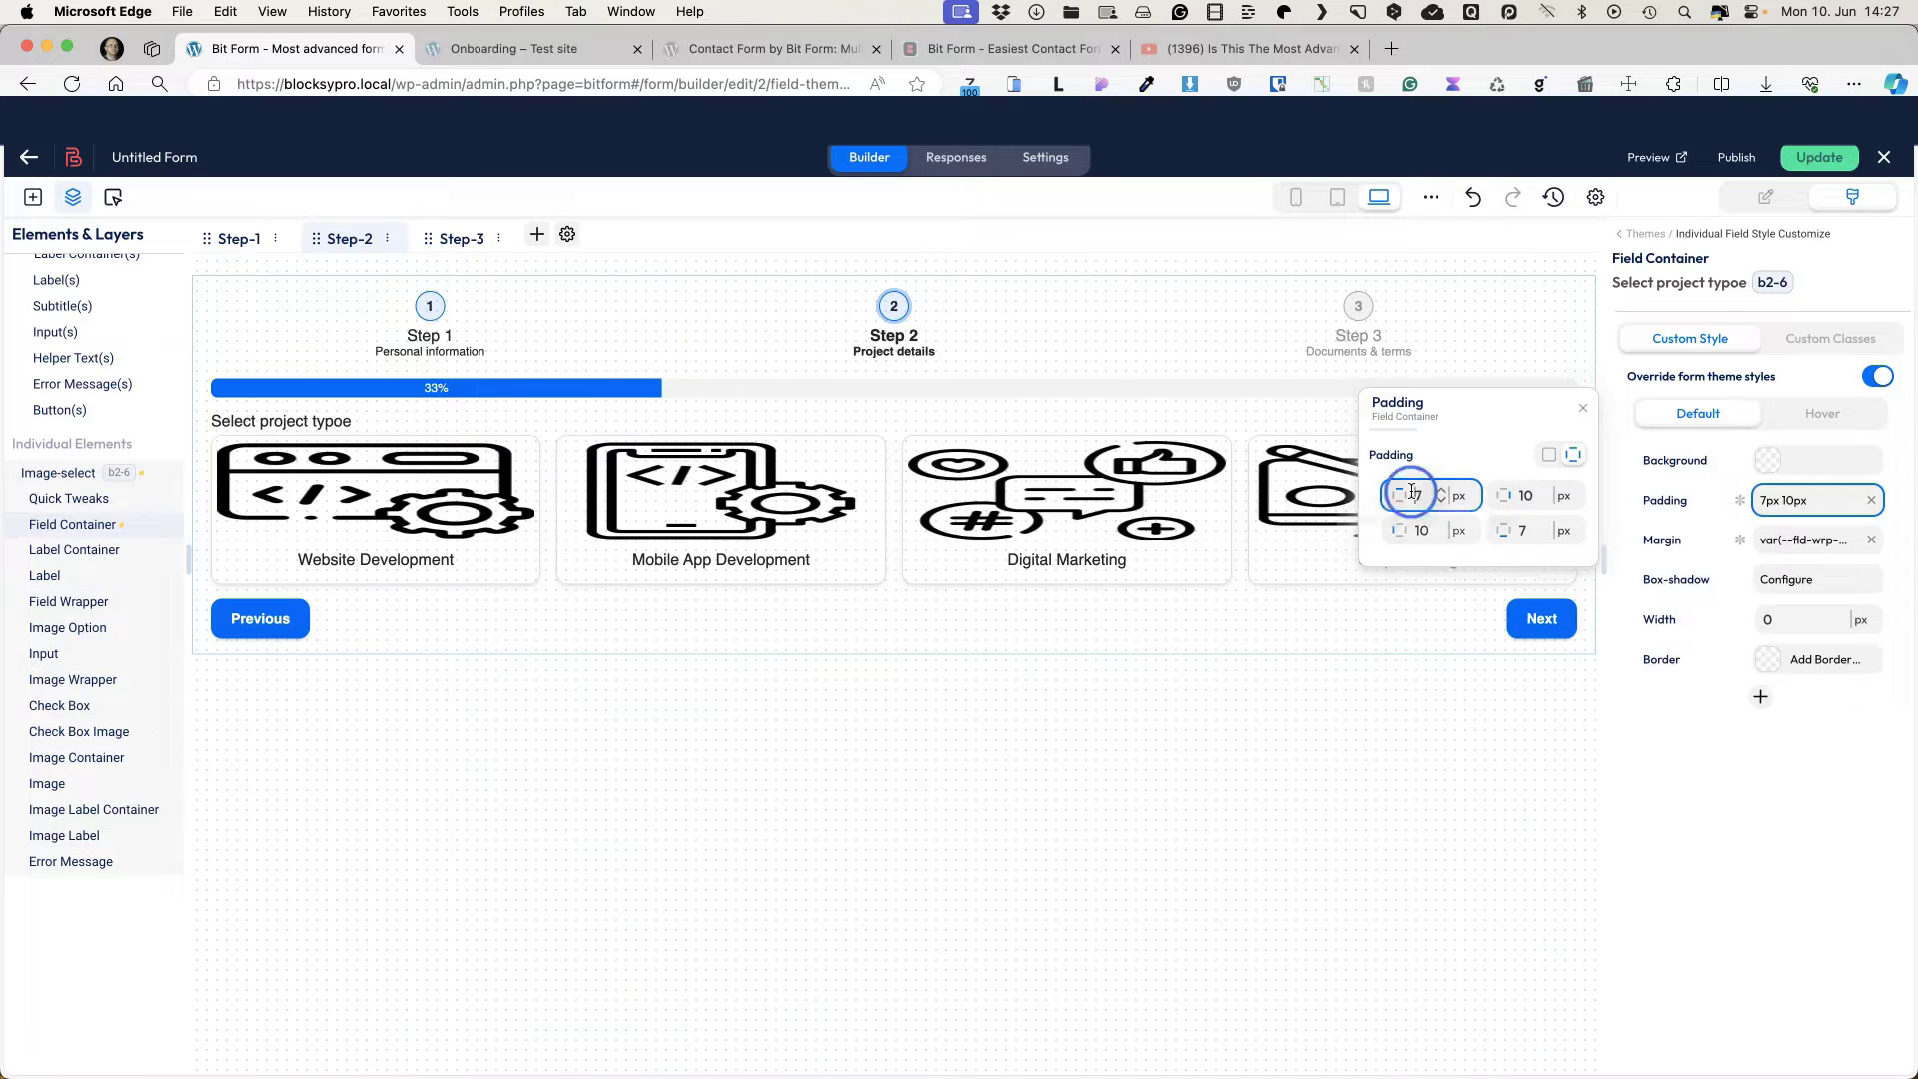
drag(1391, 540, 1418, 536)
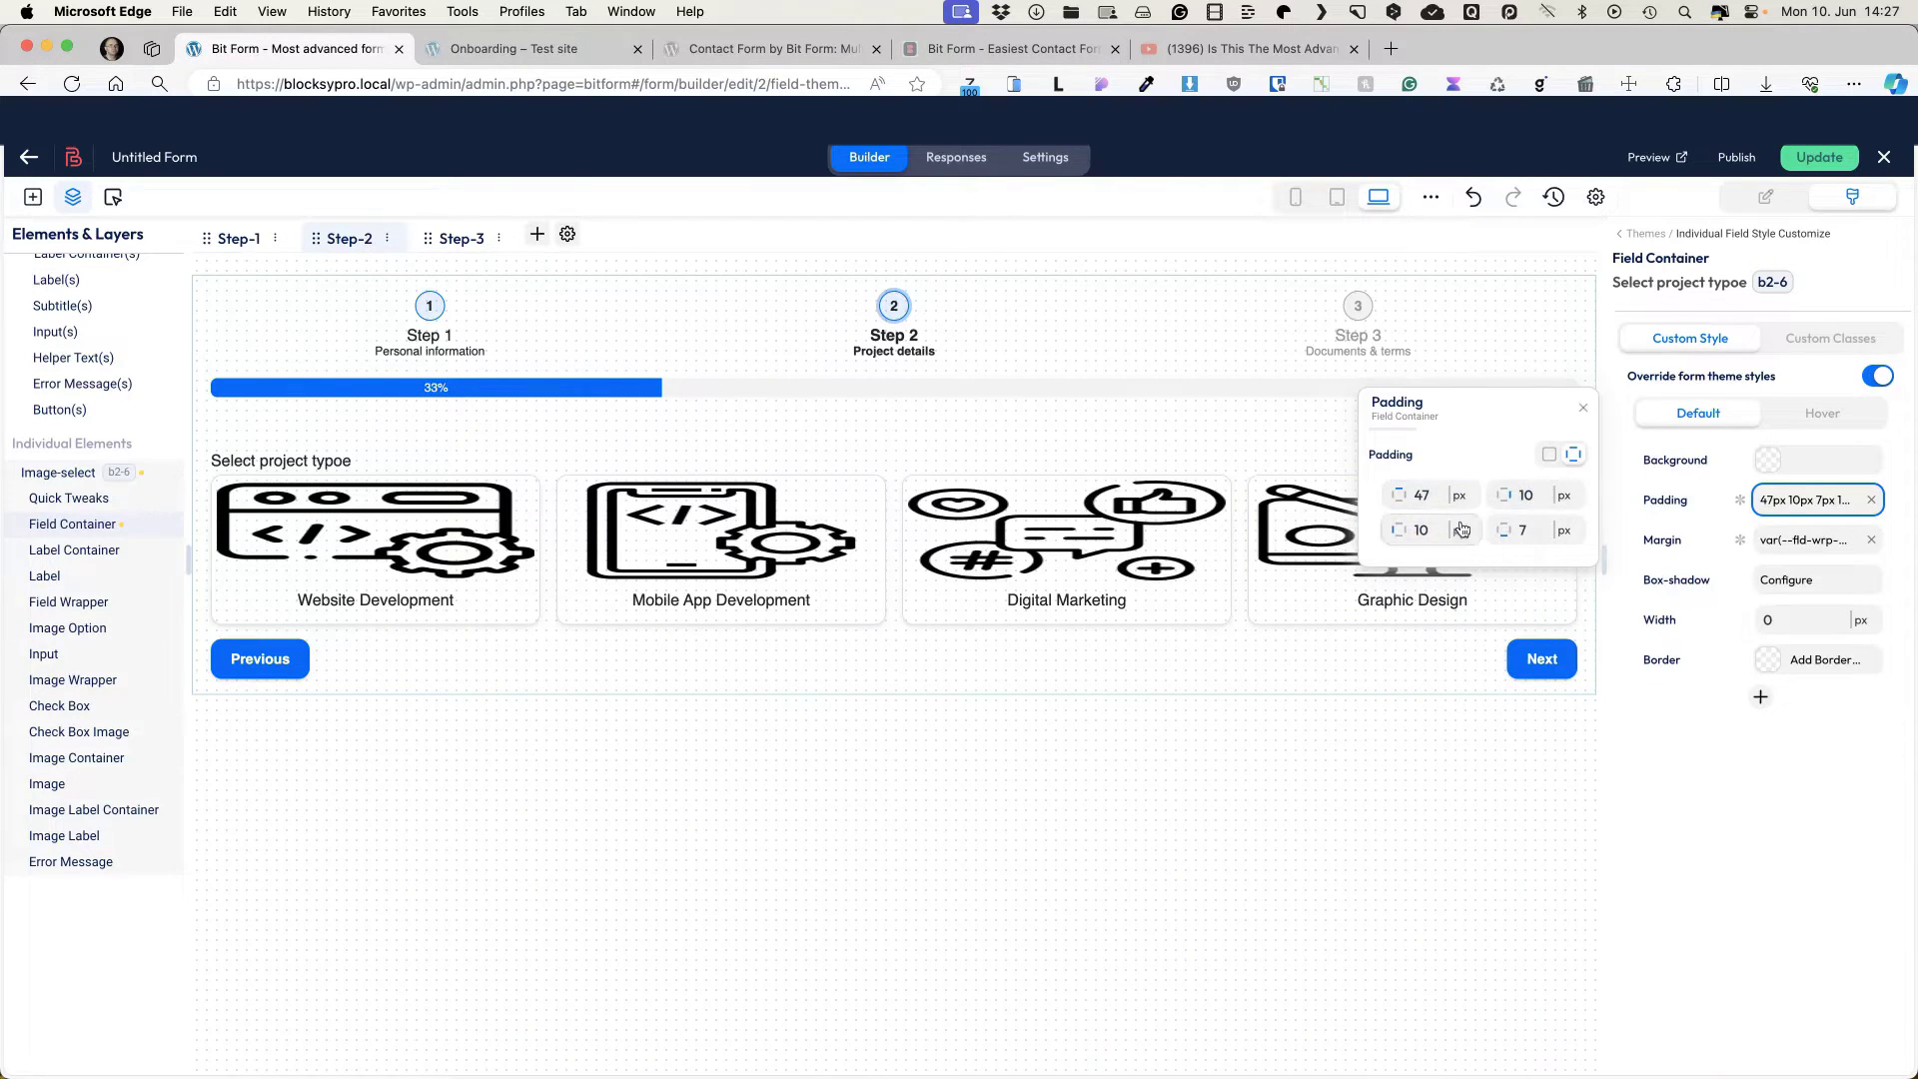
click(1514, 530)
text(3)
key(BackSpace)
text(4)
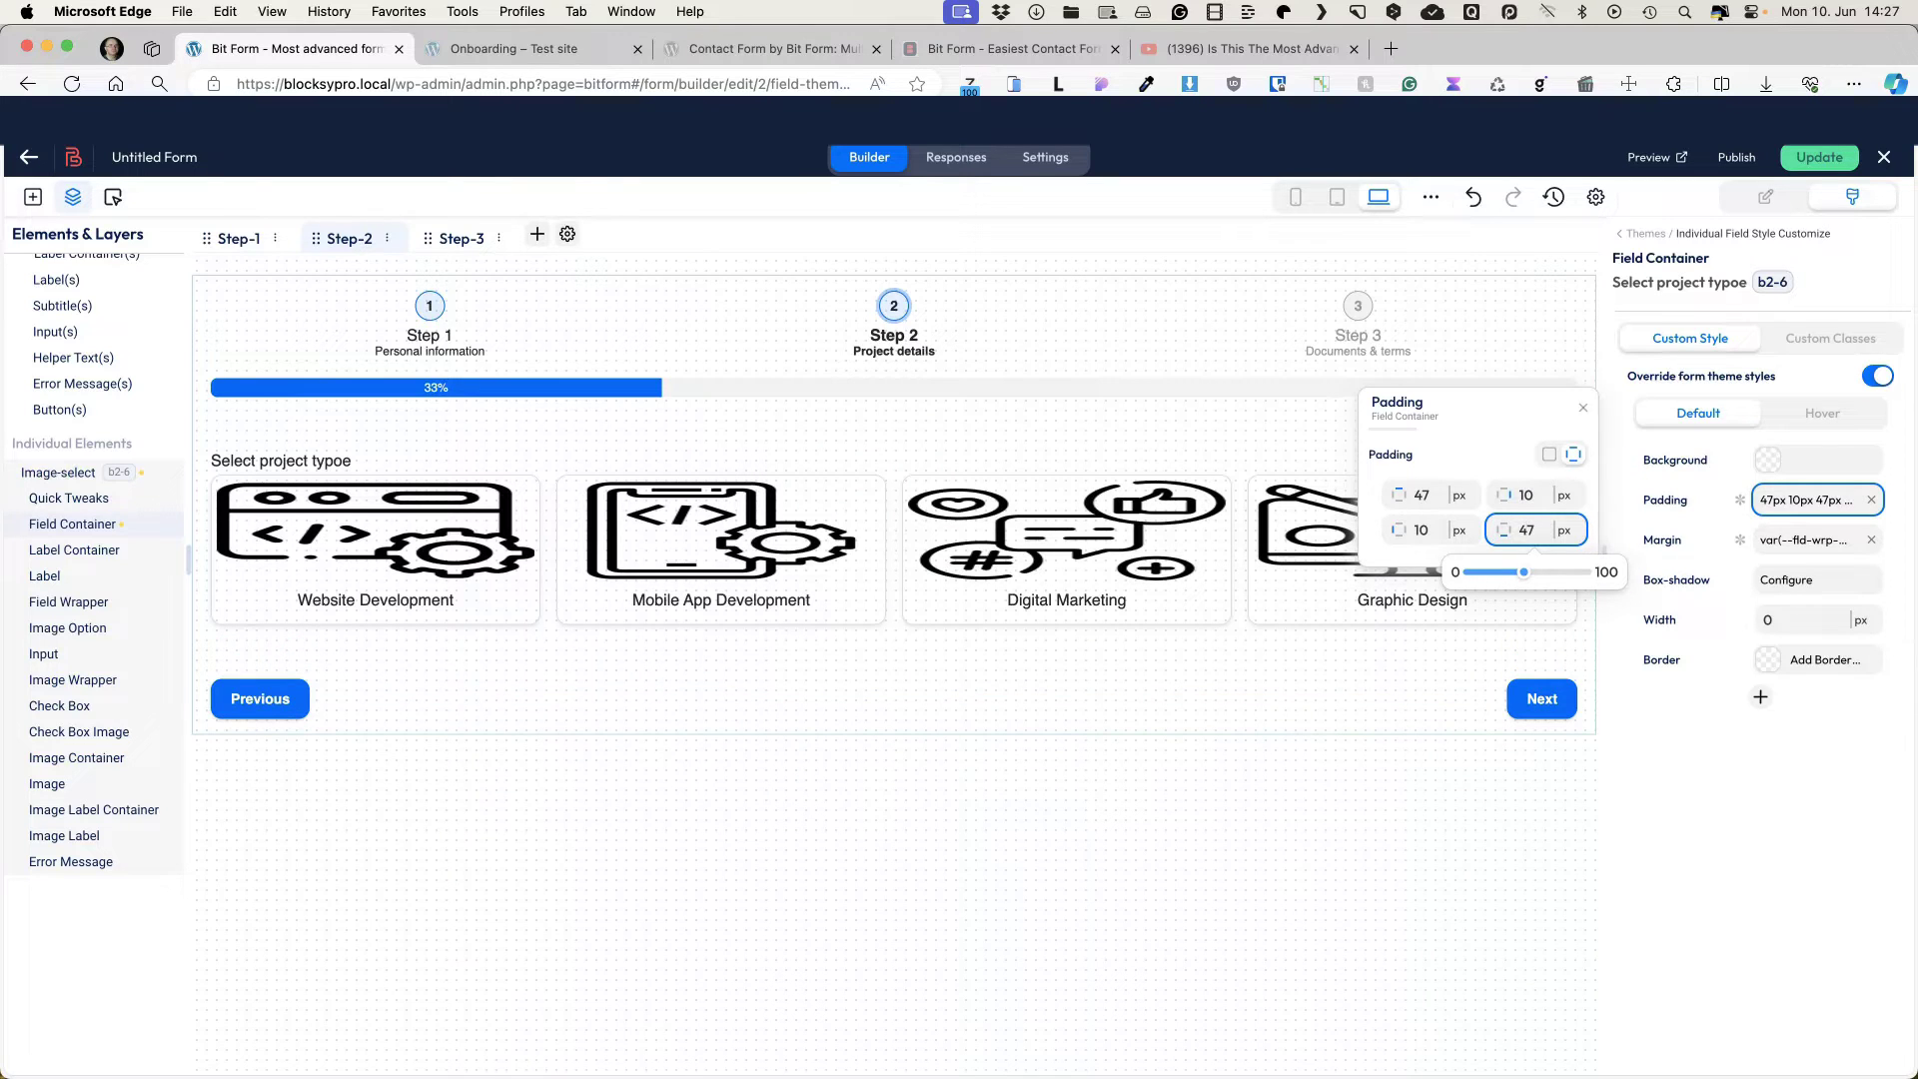
Step: Override the option images' styles, shrink them to 100 px wide, and save the form
click(58, 786)
click(1877, 358)
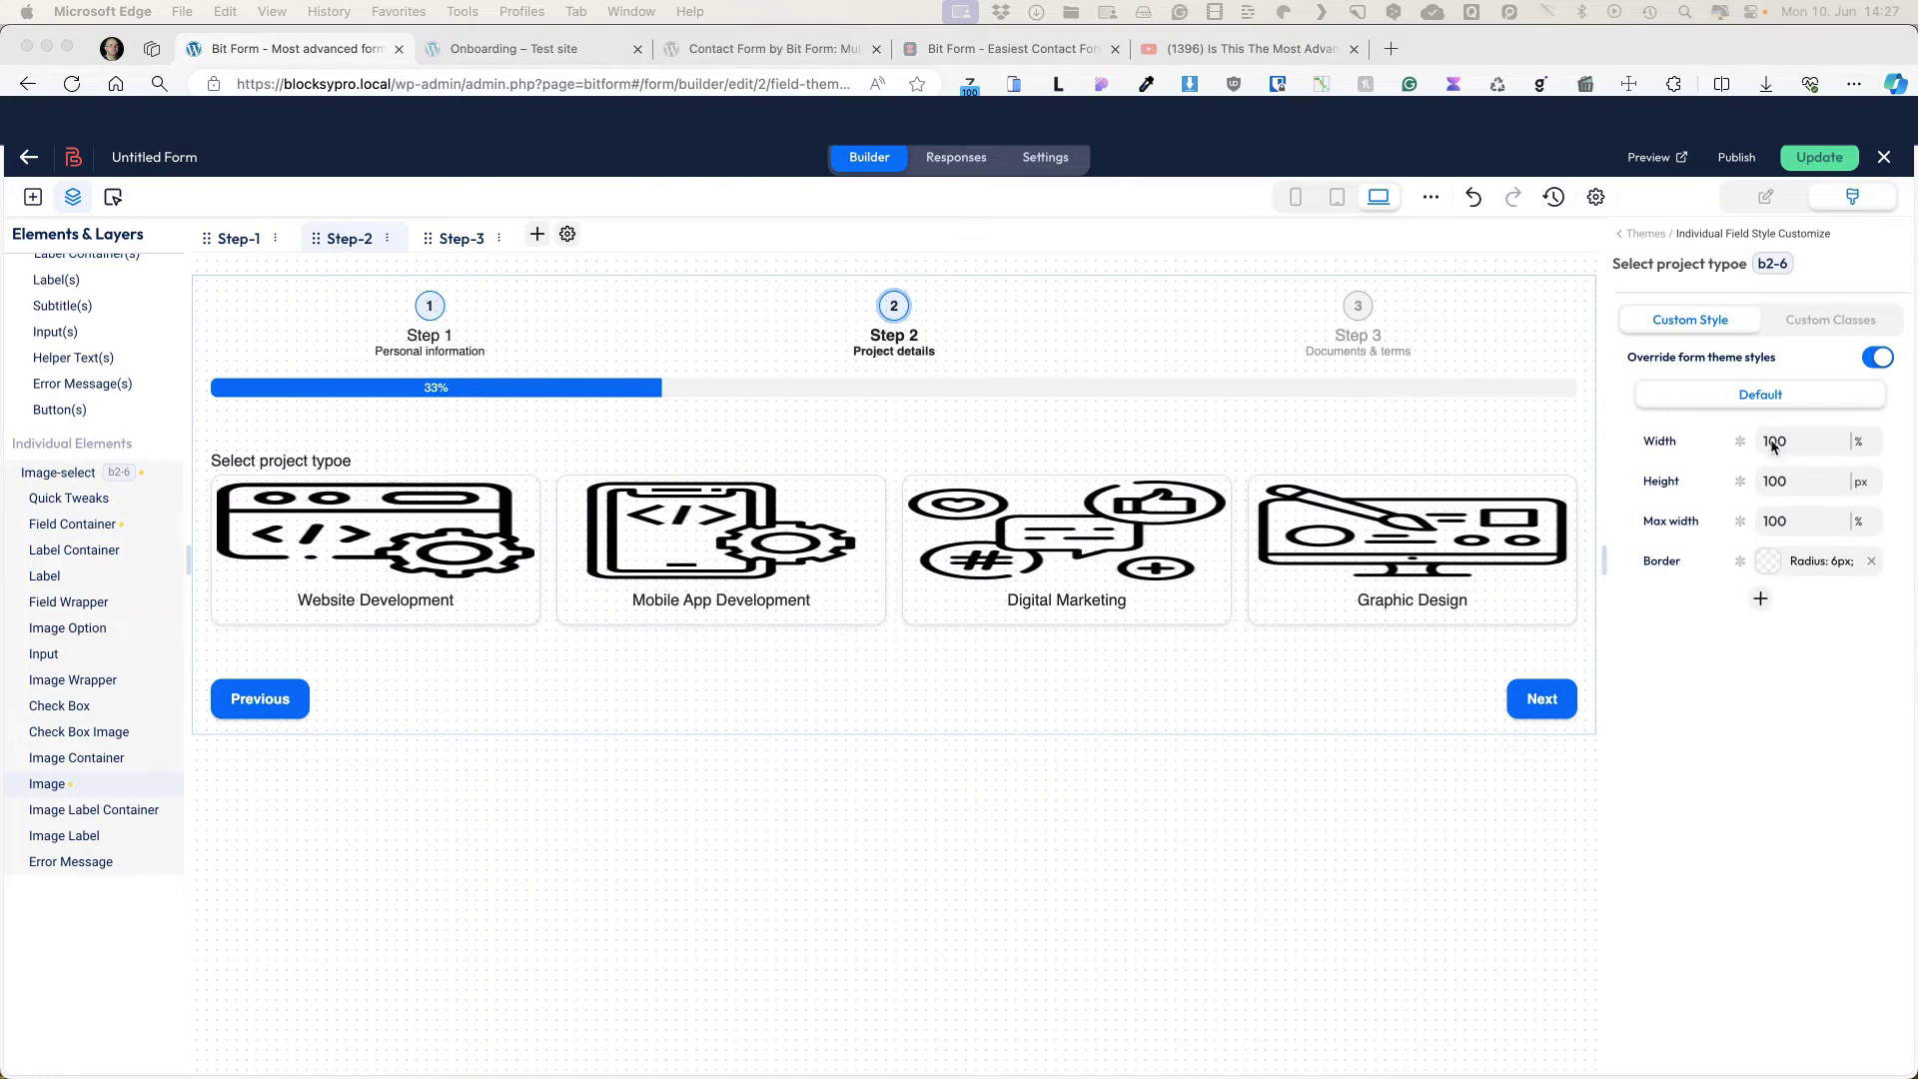
click(1859, 442)
click(1859, 399)
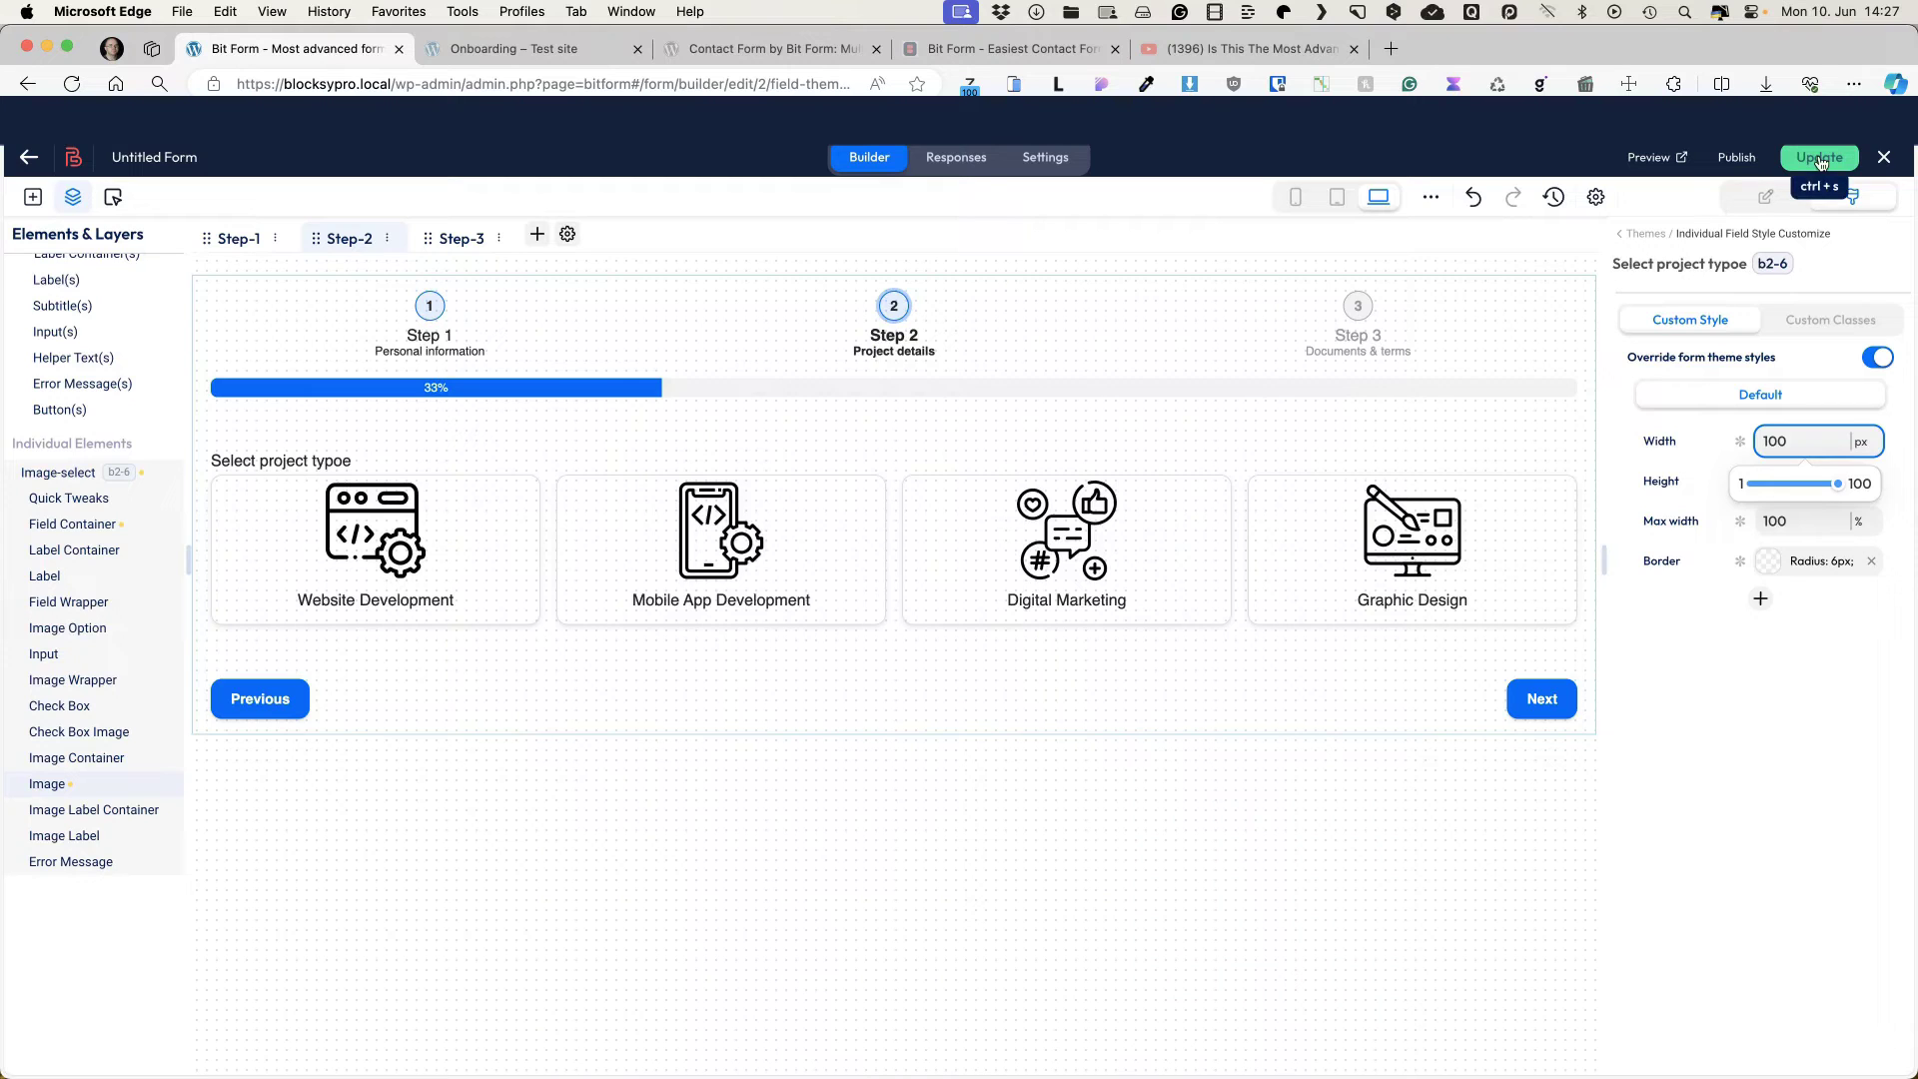
click(1820, 160)
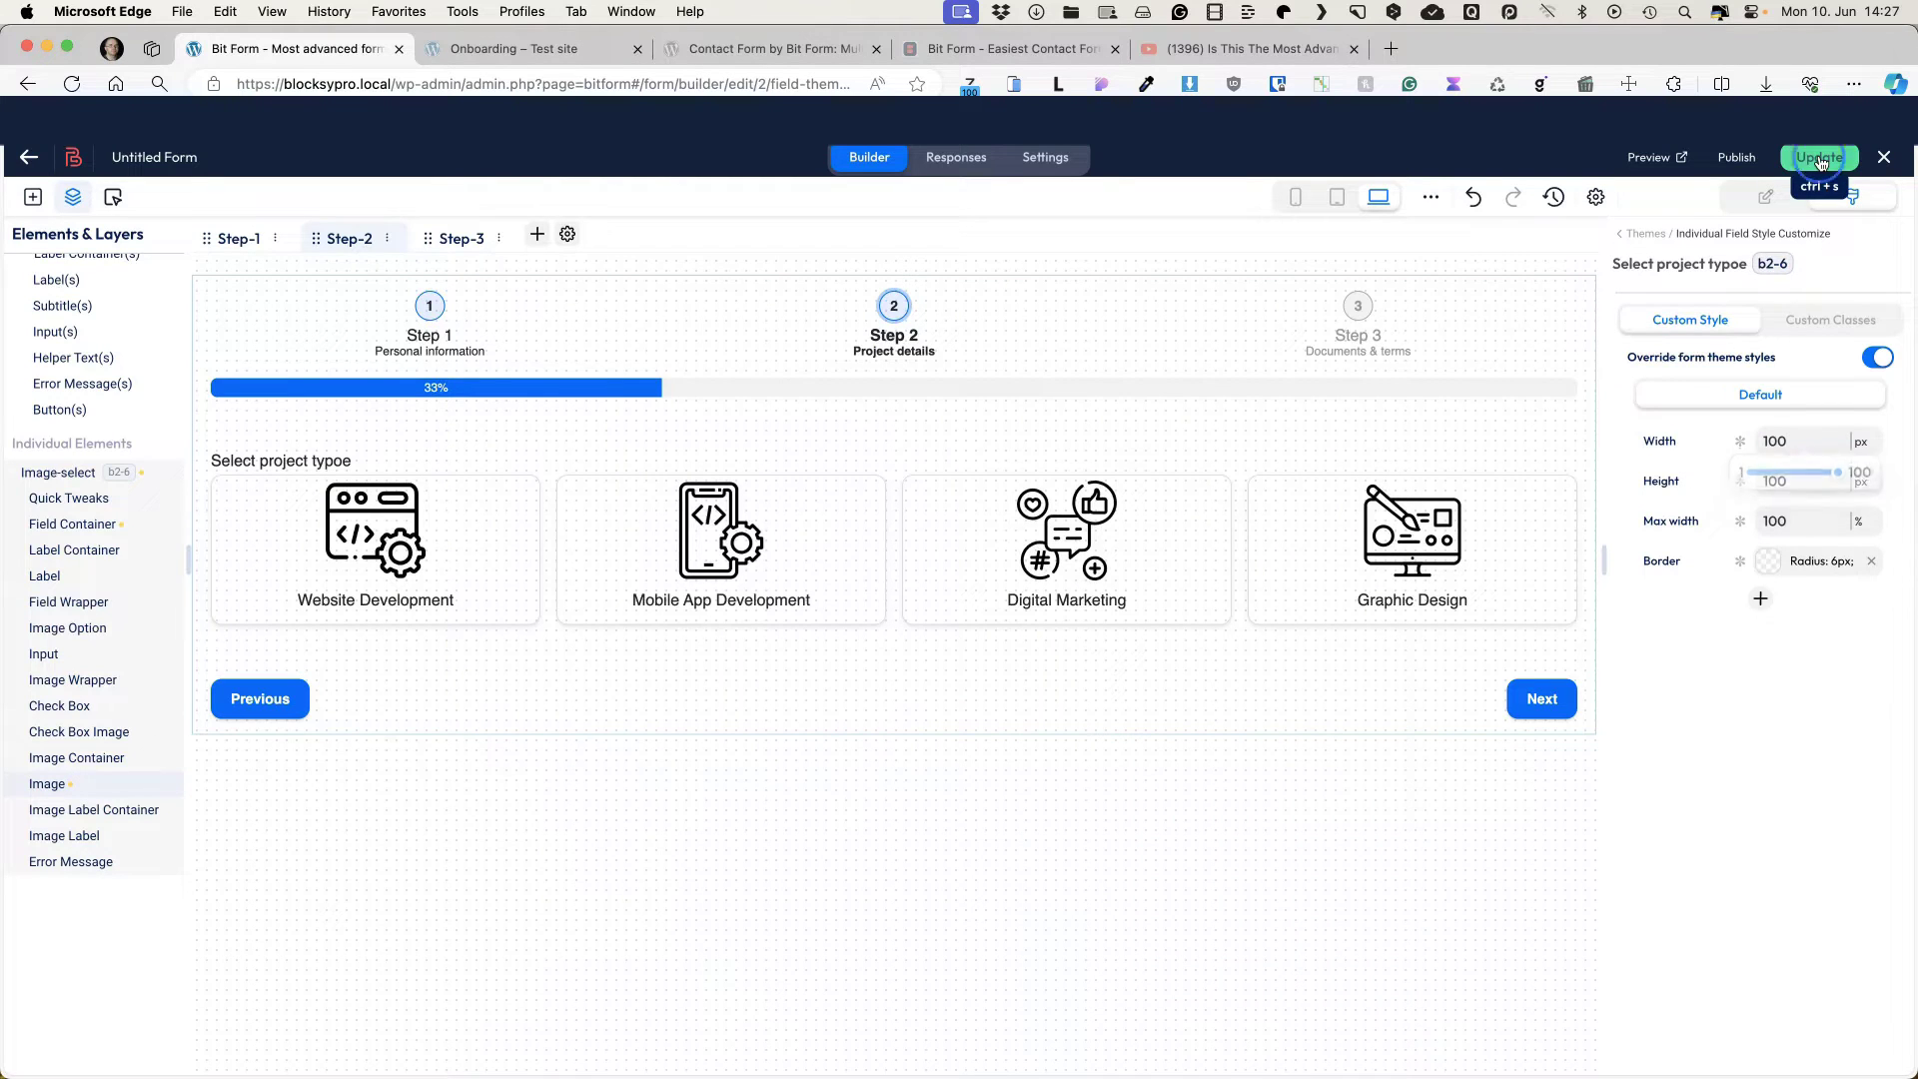
click(1648, 159)
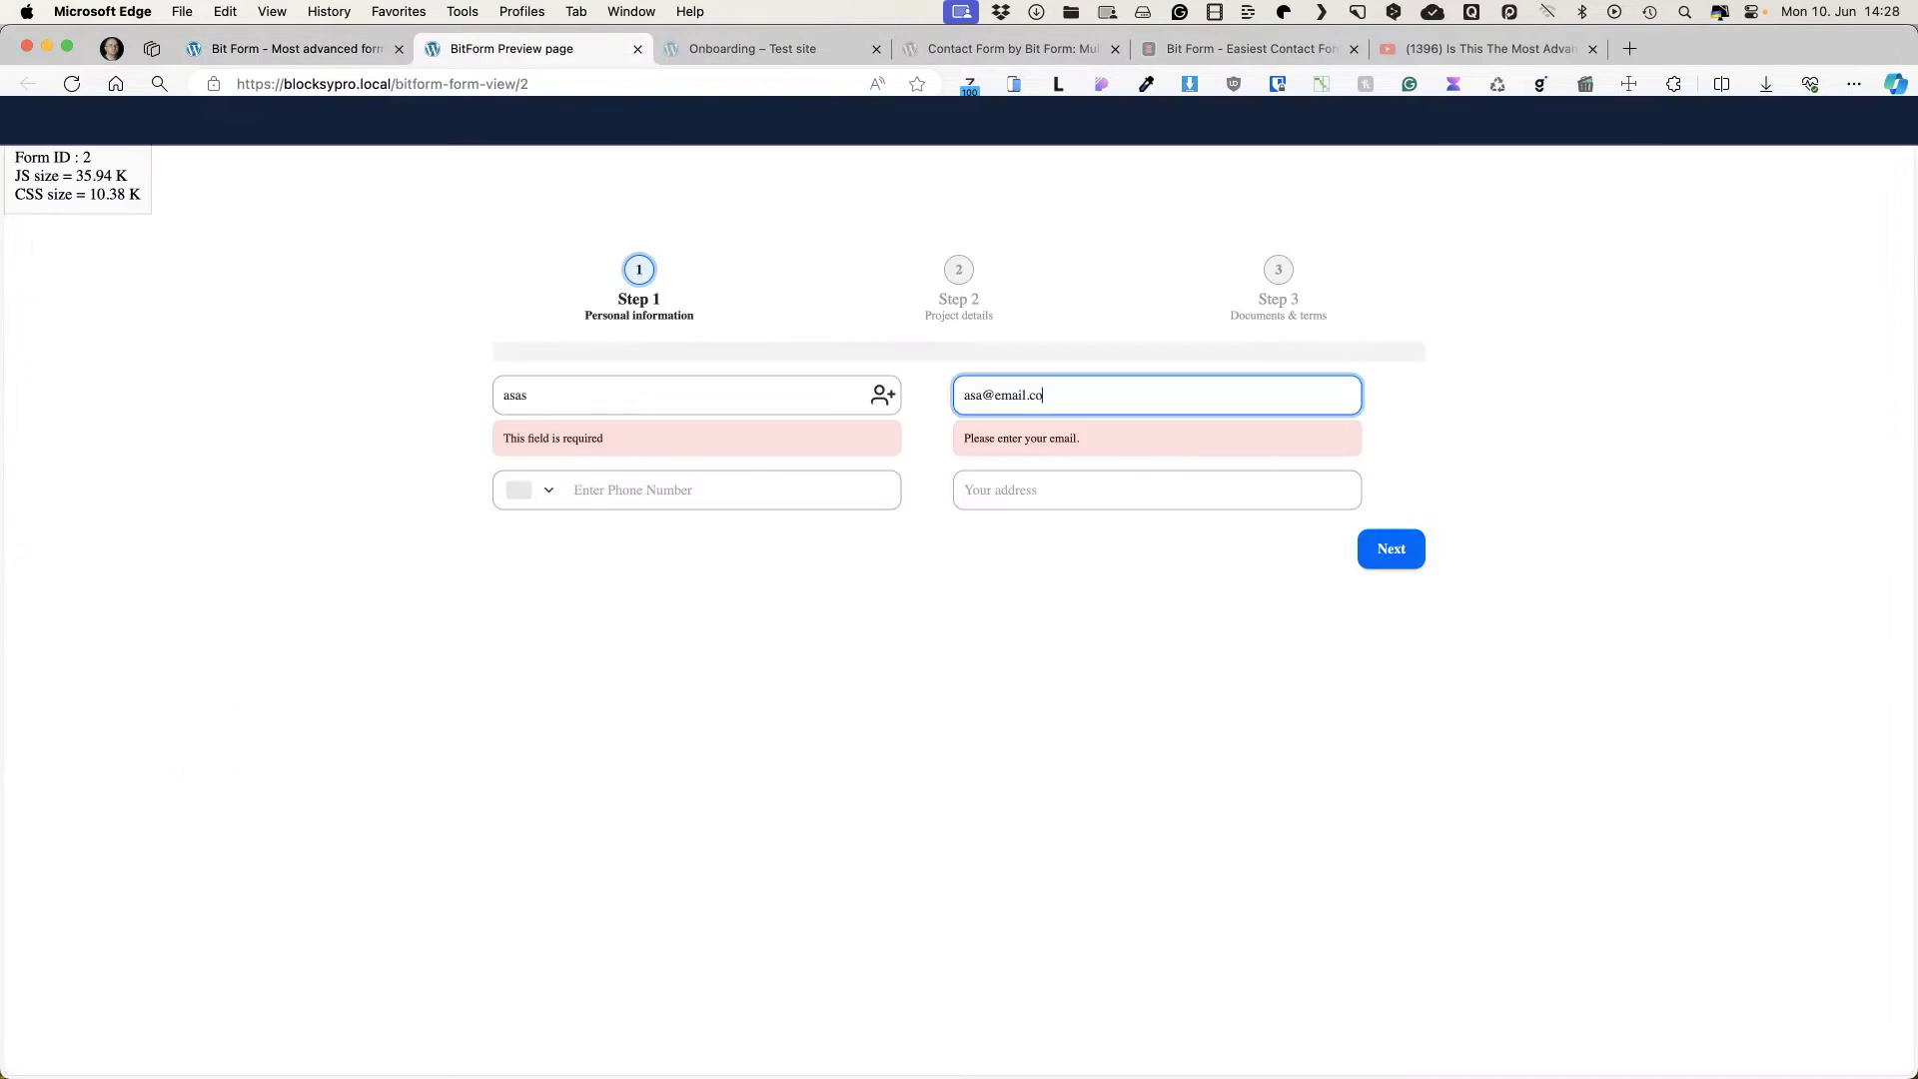
click(1396, 552)
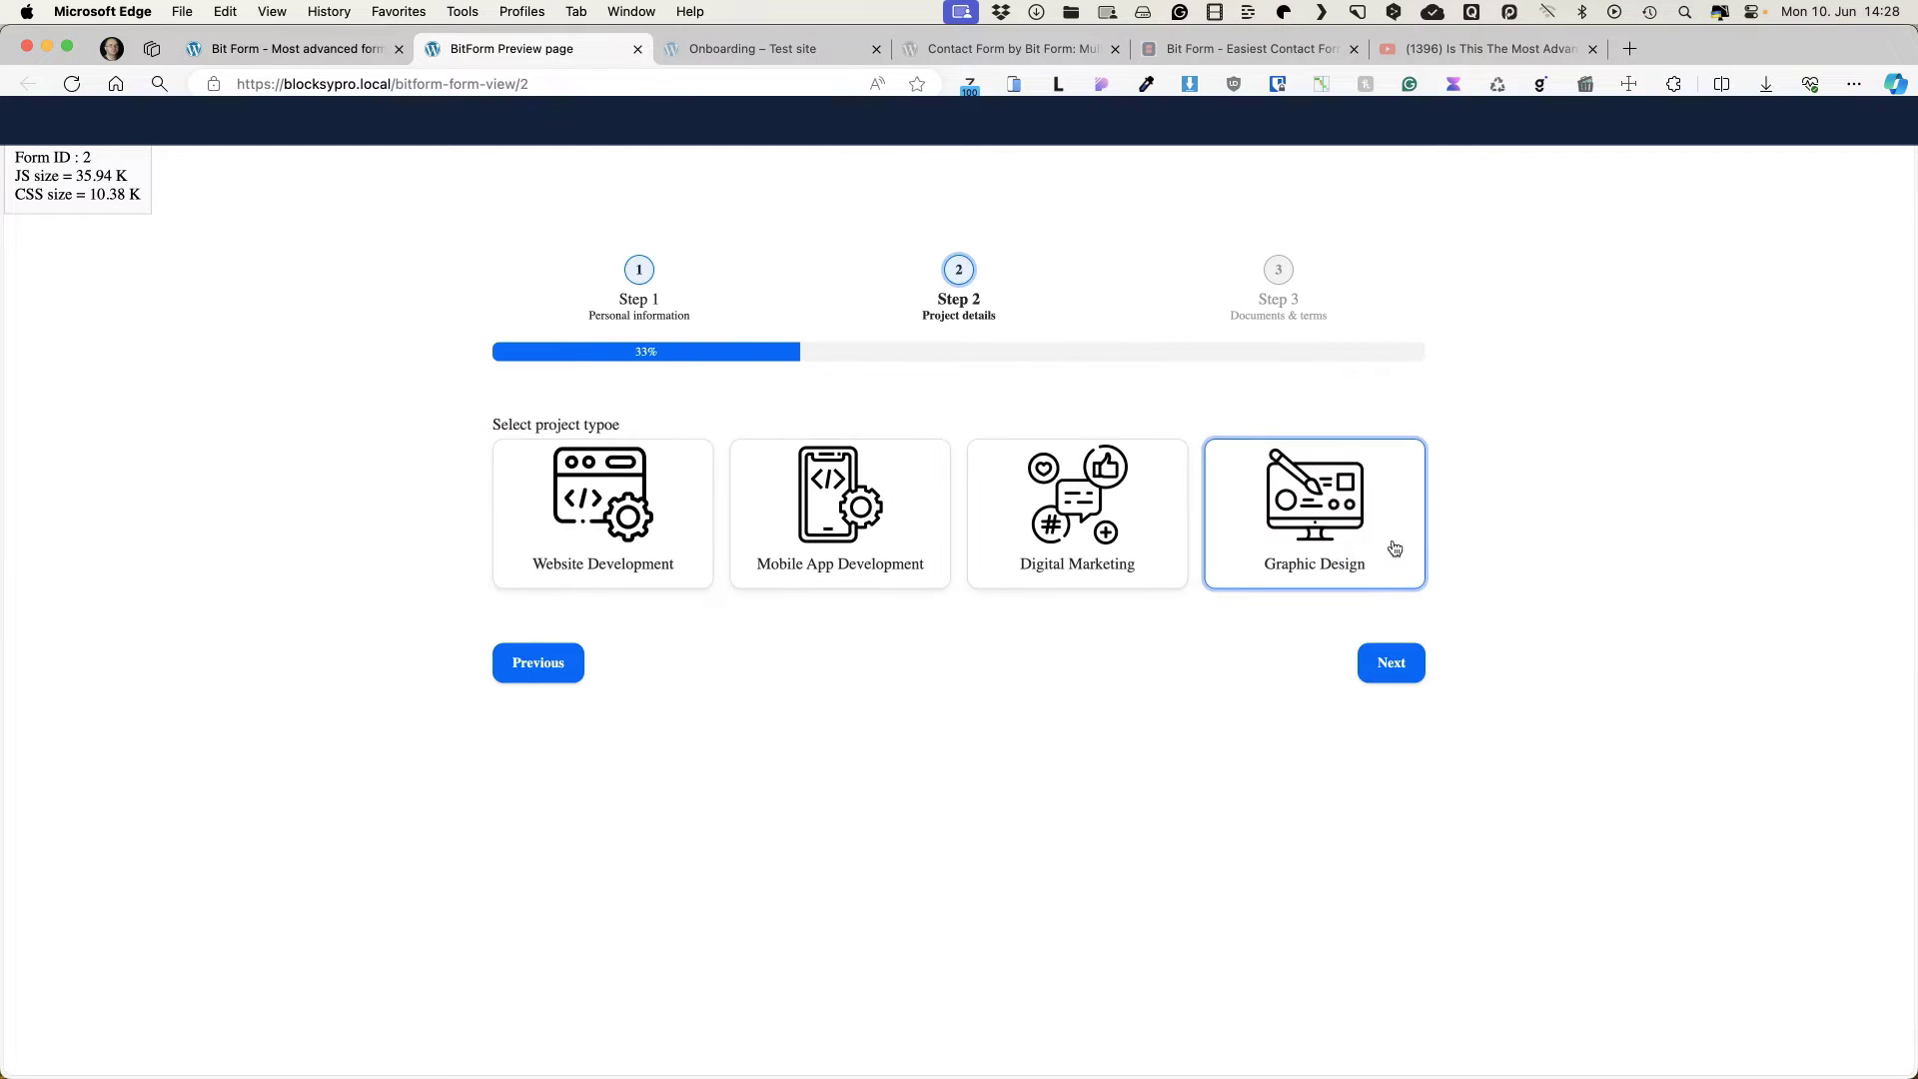
key(super+w)
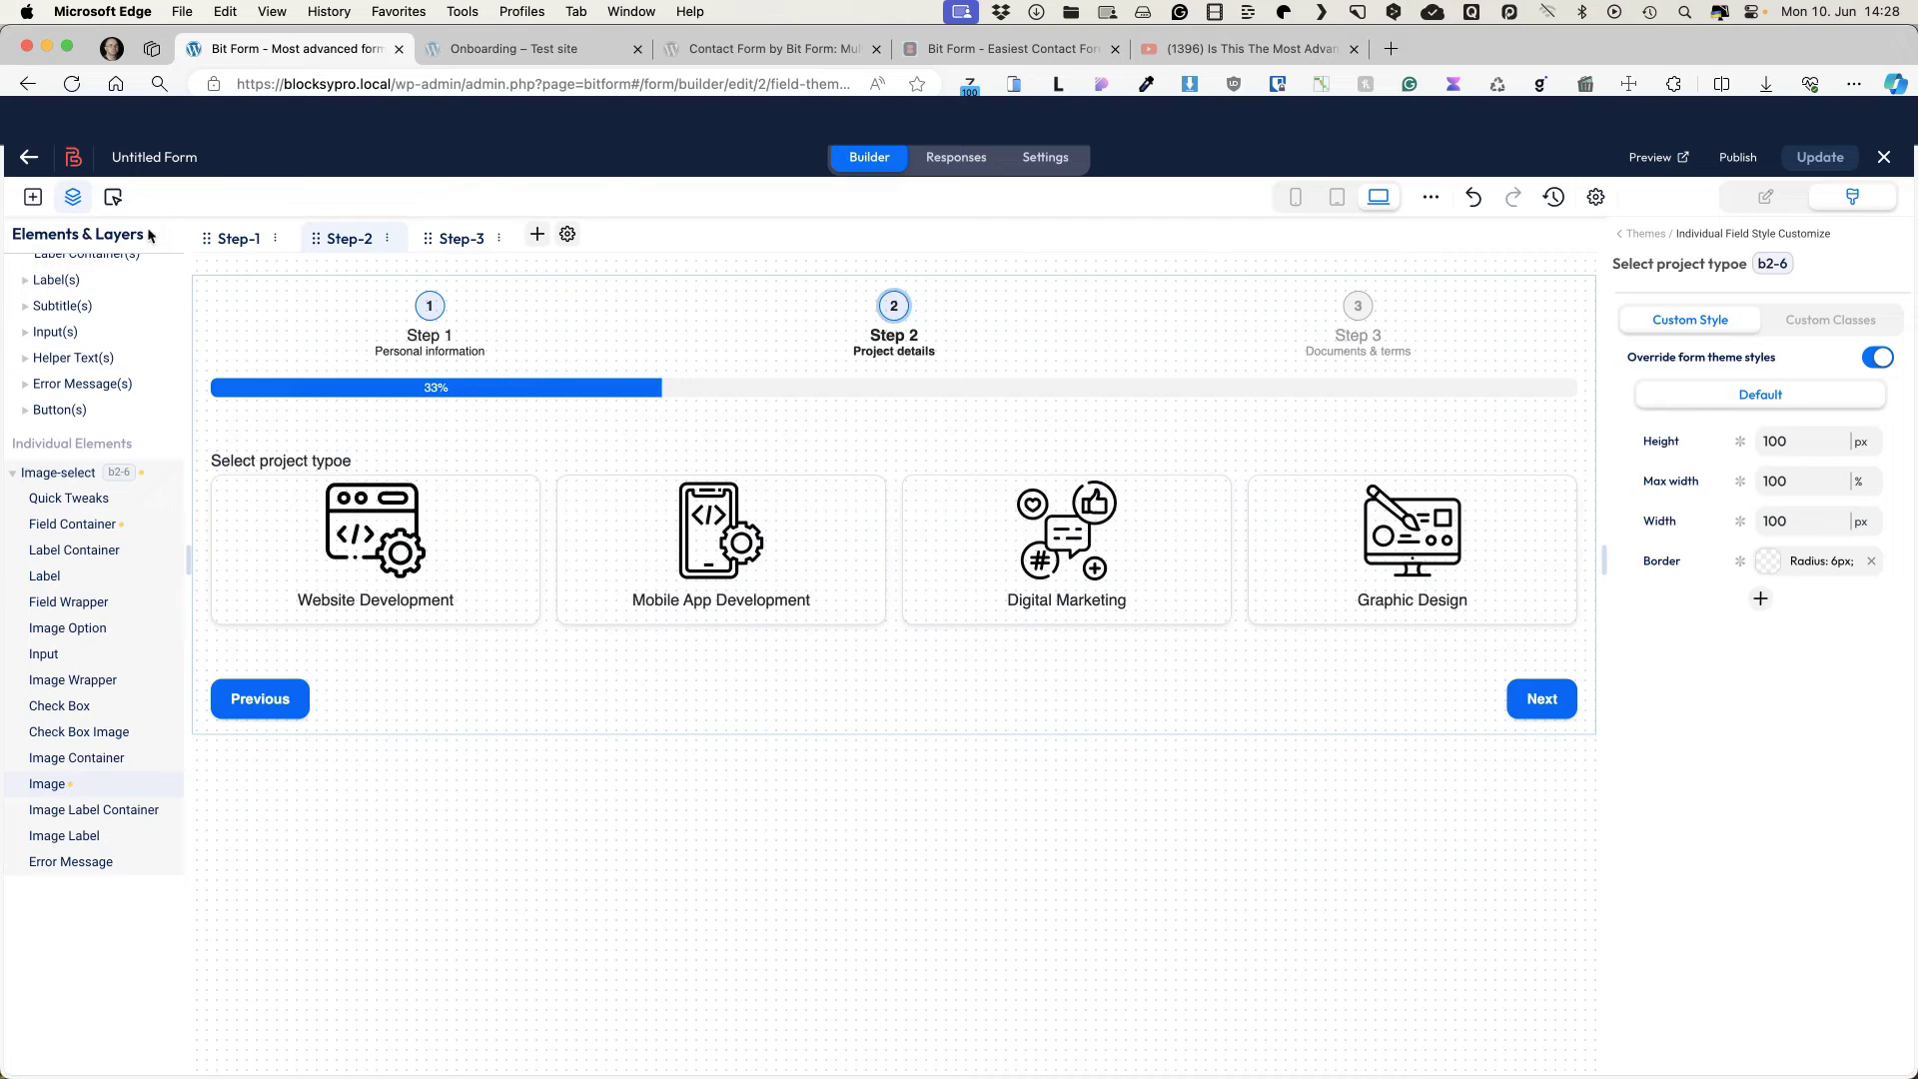
Step: Add a multiline text field below the project-type cards
click(33, 197)
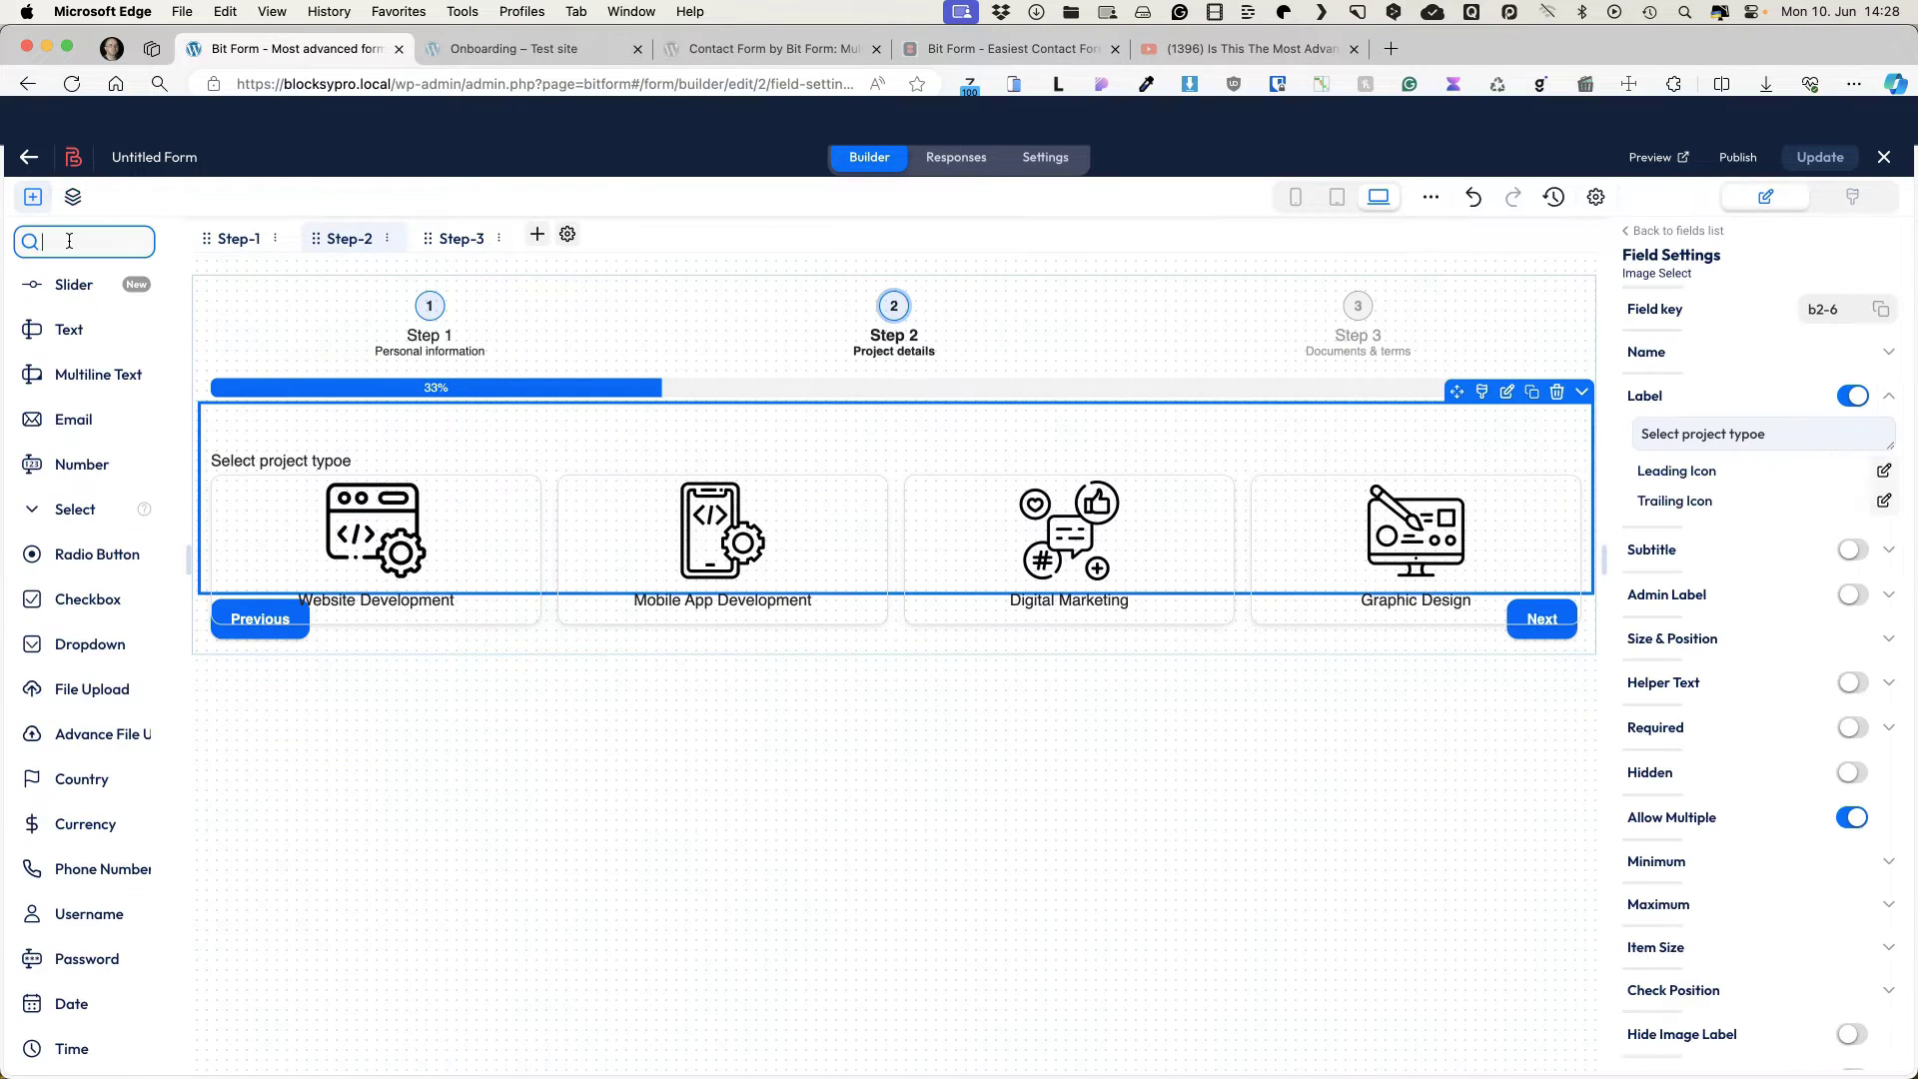
text(tex)
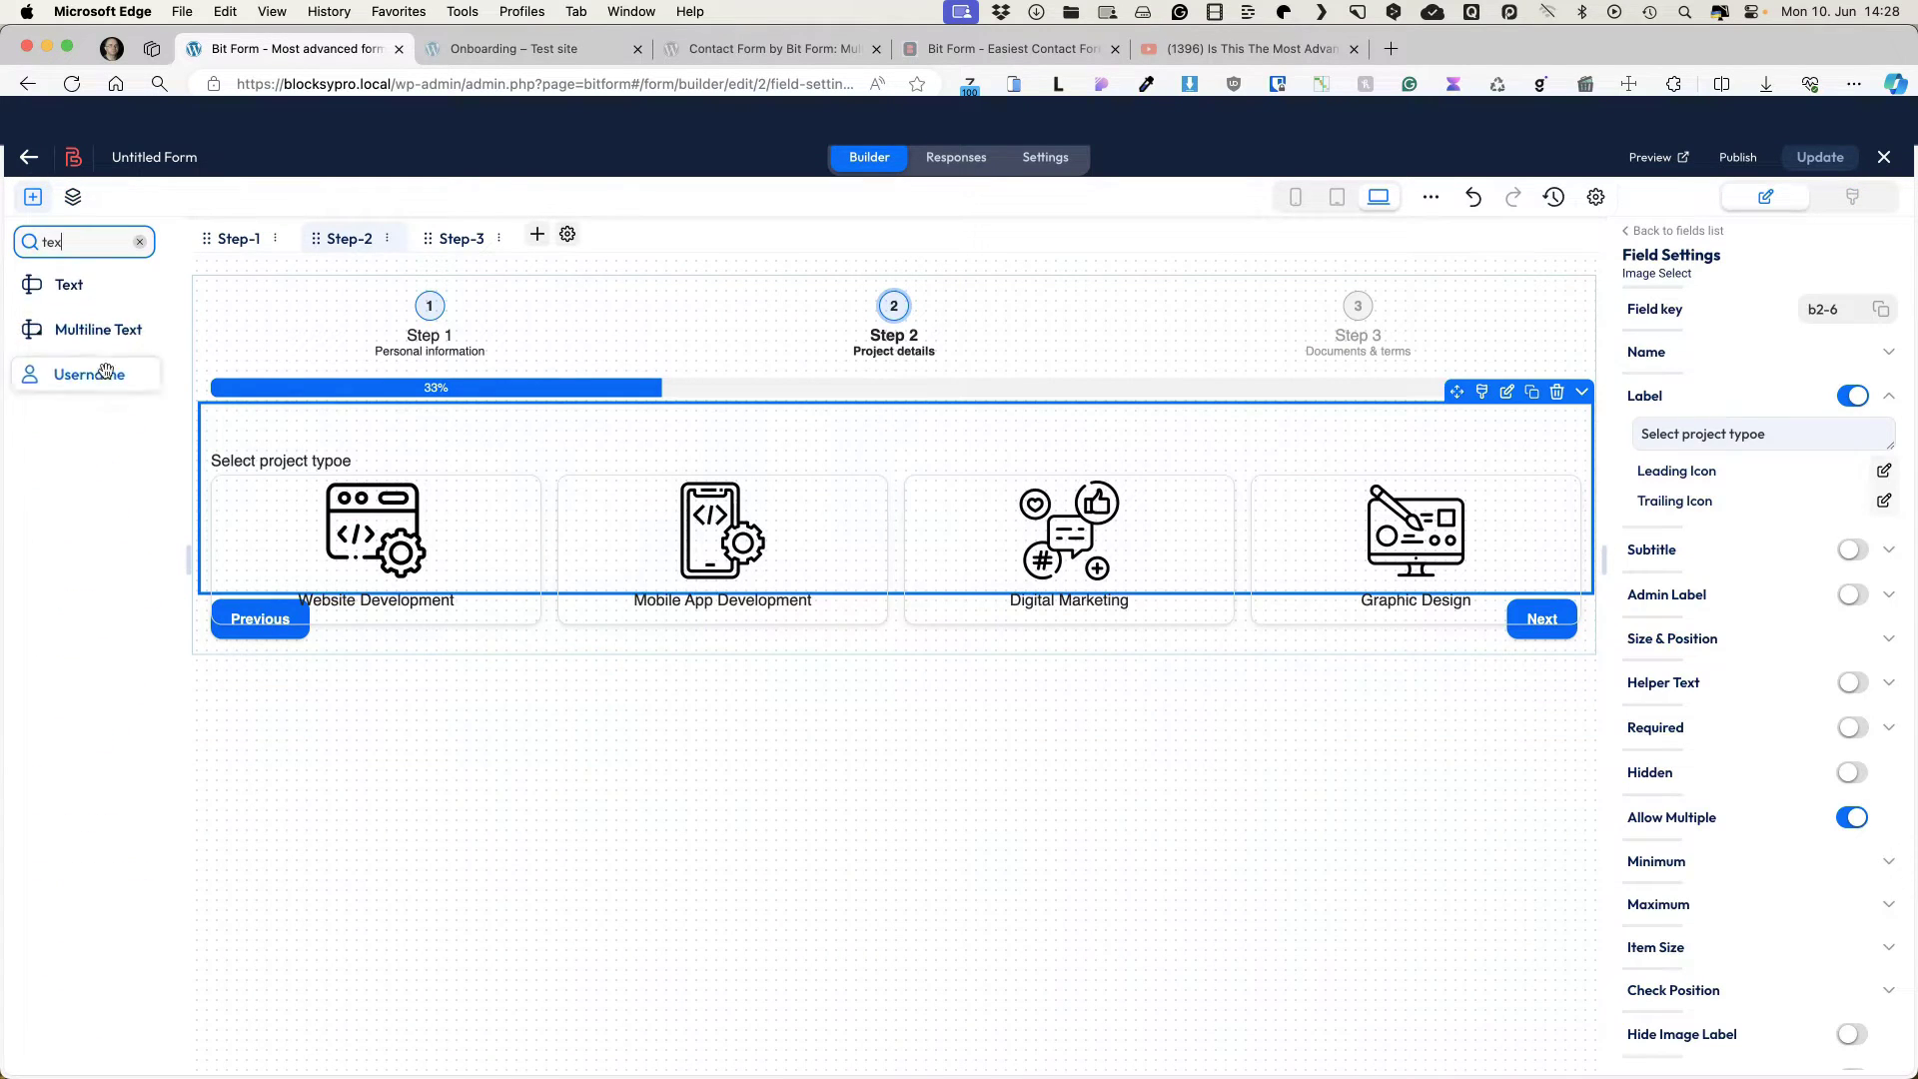
click(80, 327)
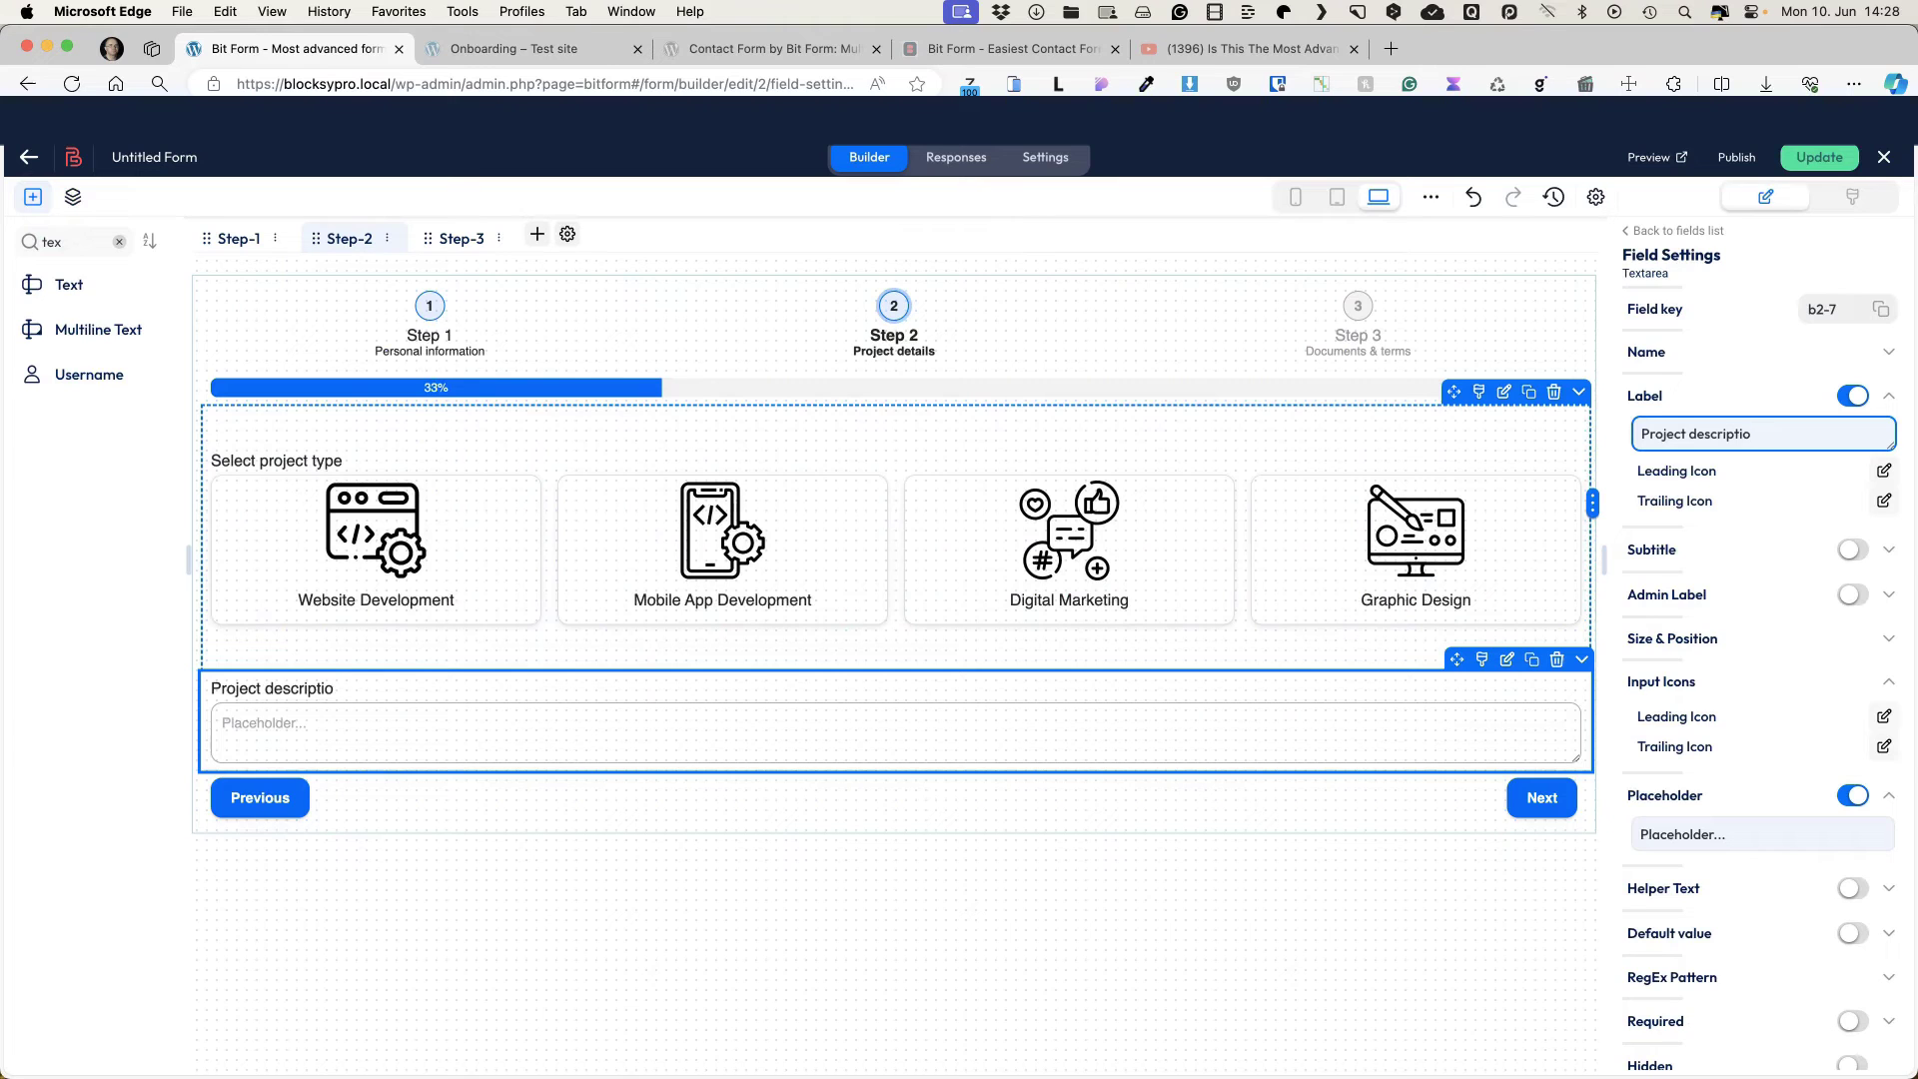
Step: Hide its label, set placeholder 'Describe your project', and make it required
click(1853, 396)
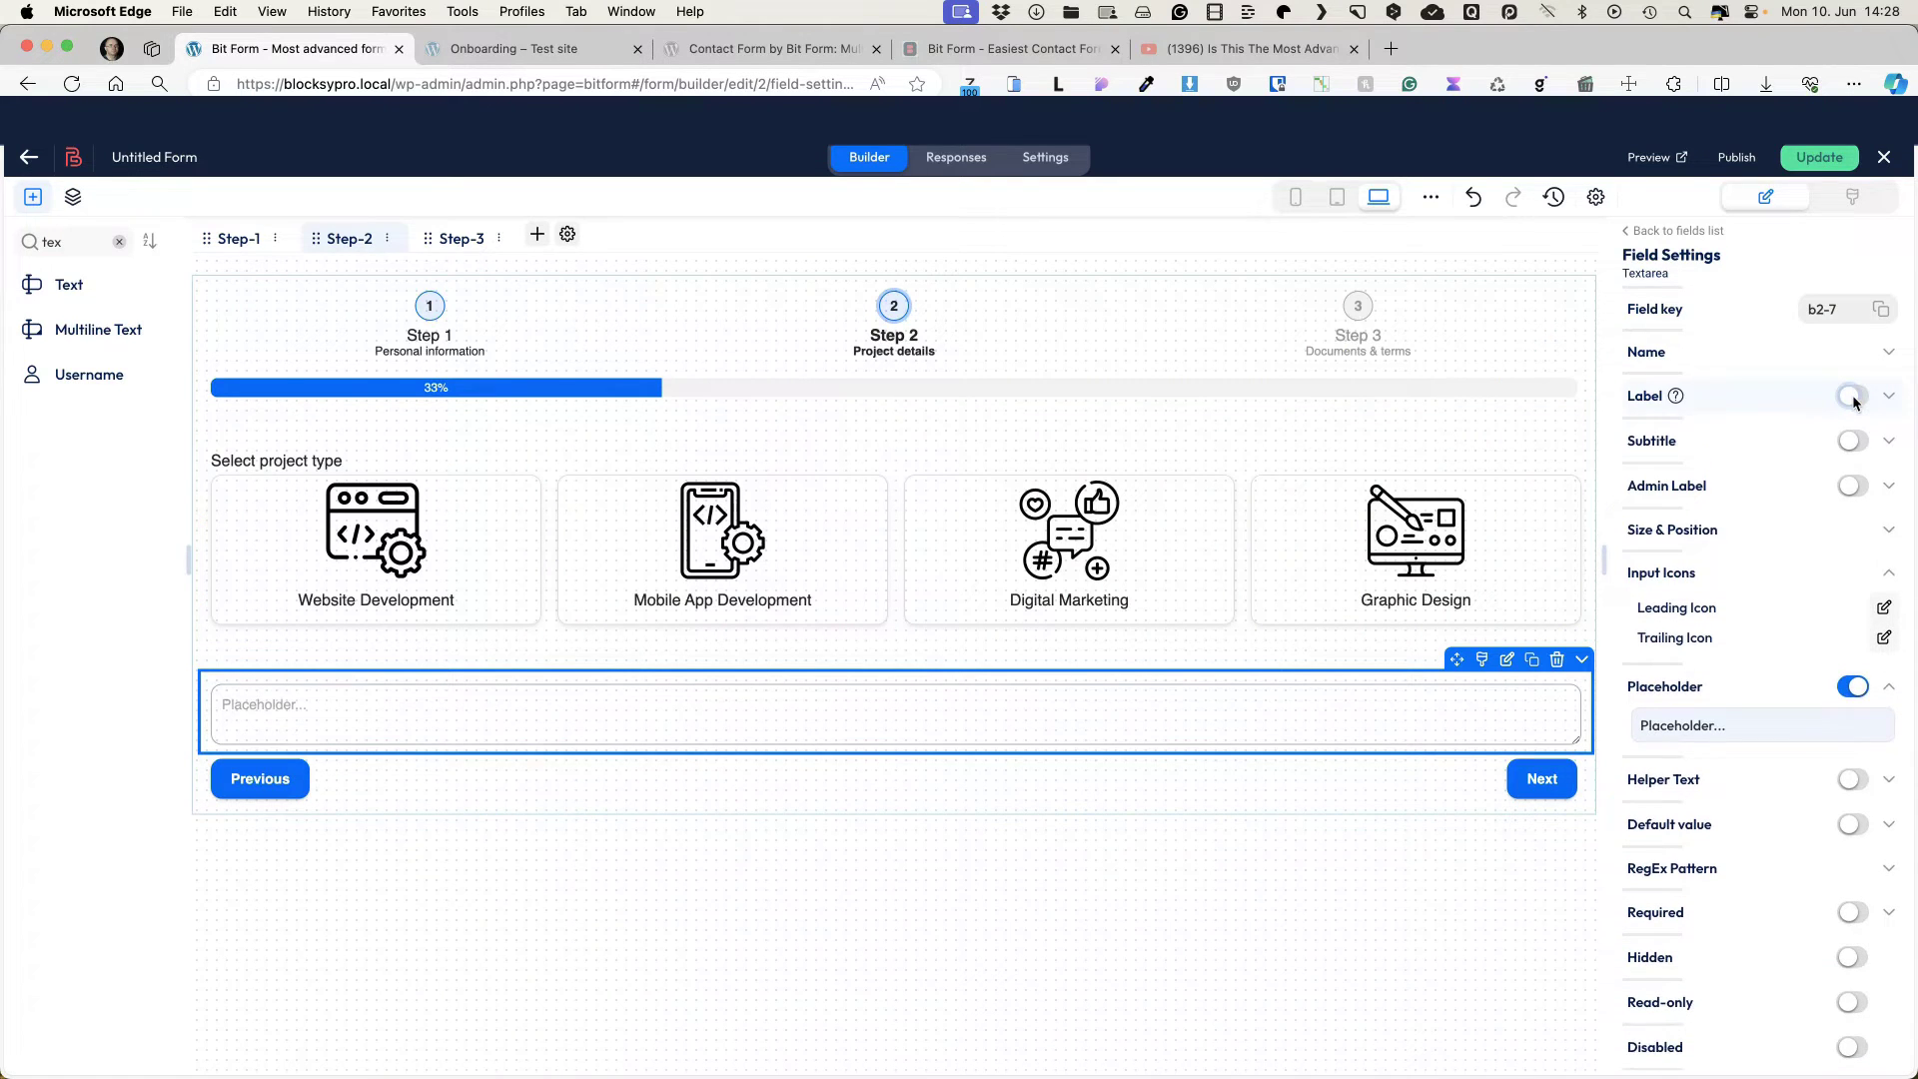
click(1748, 736)
key(super+a)
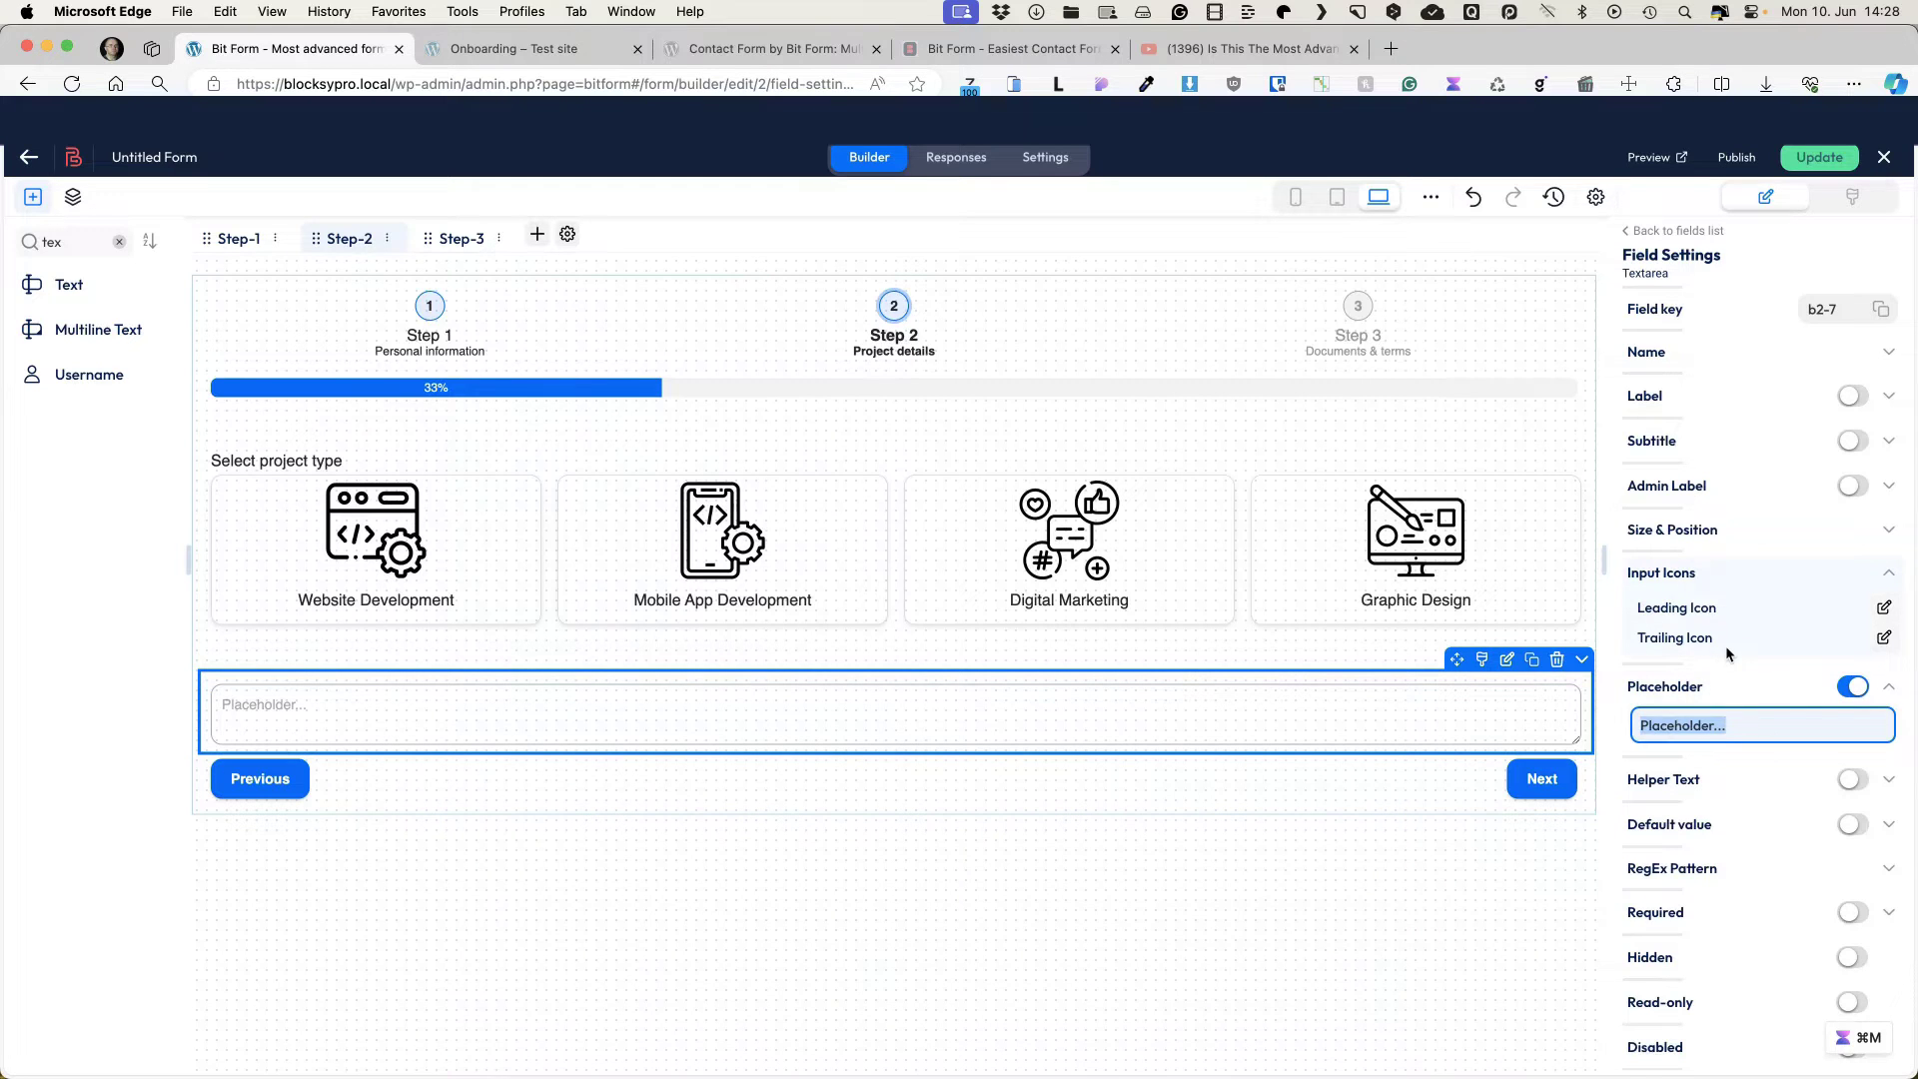
text(Describe your project)
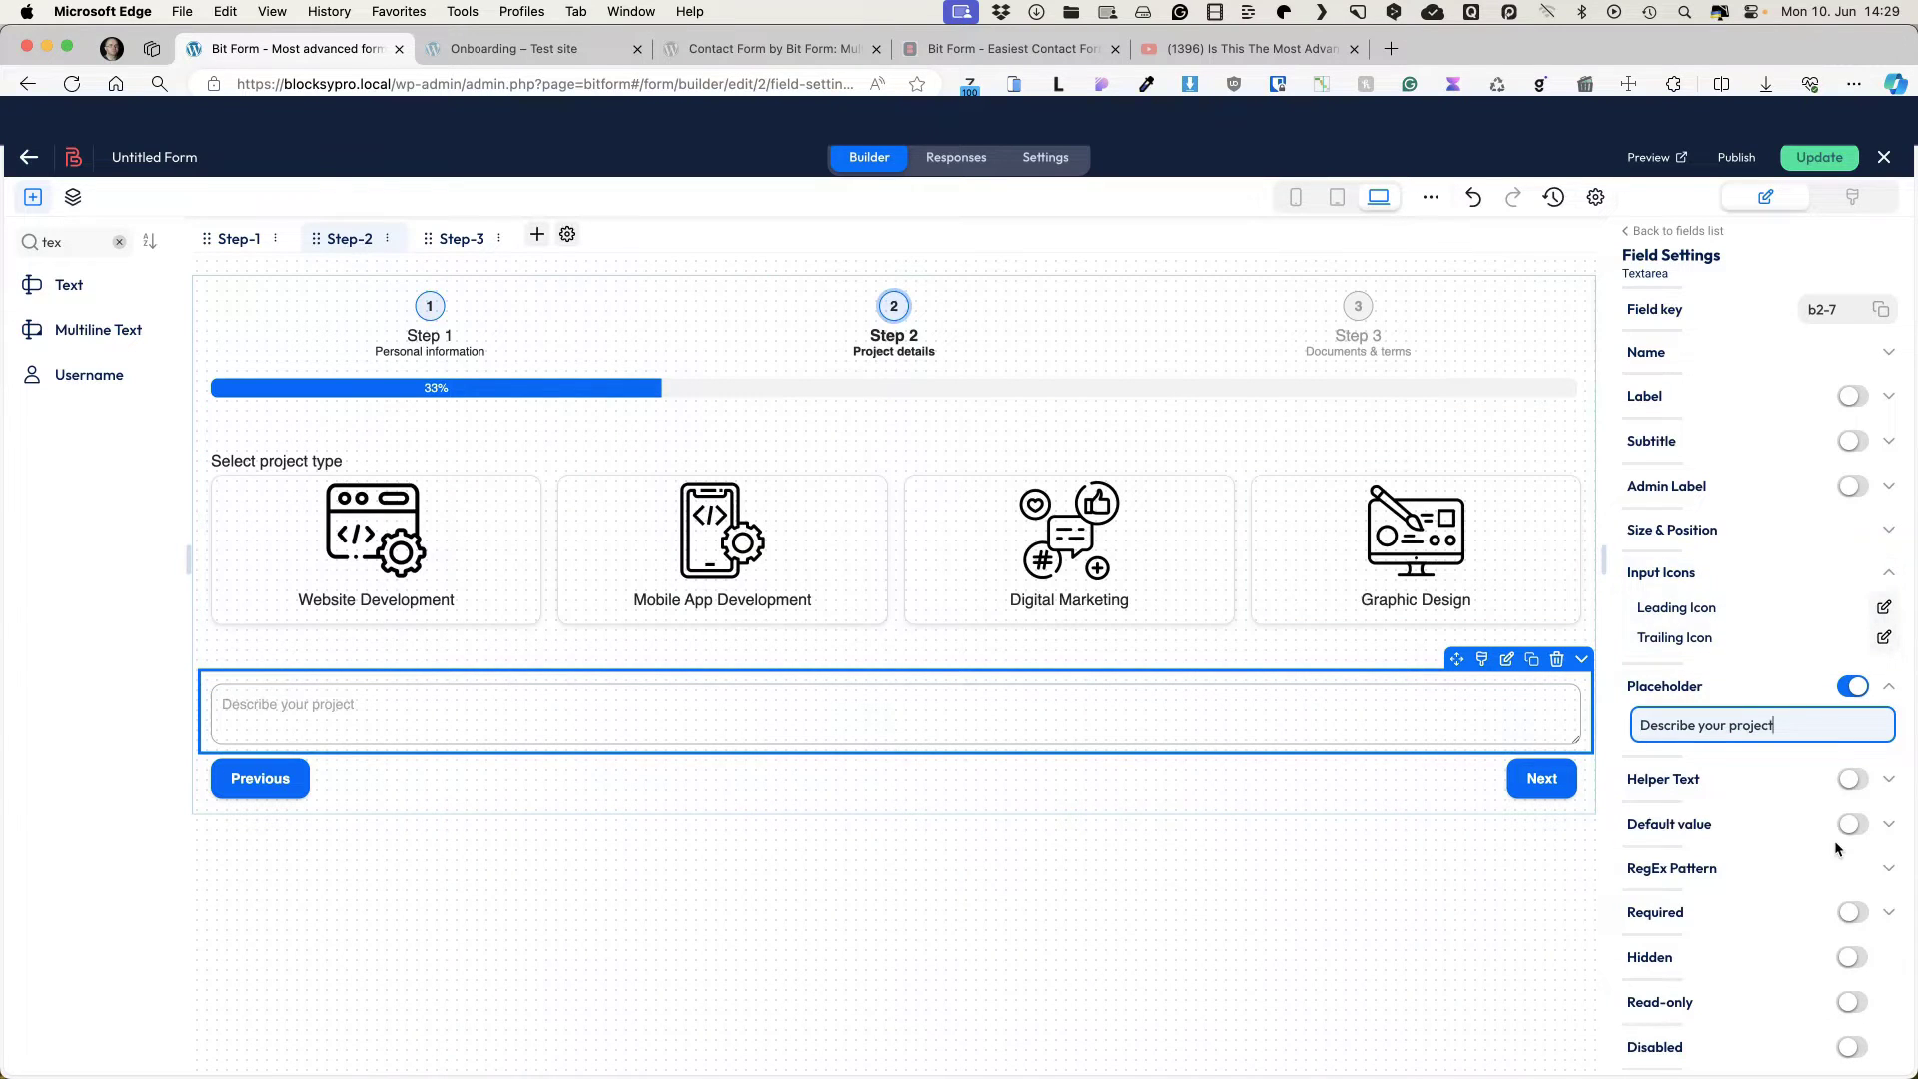
click(1853, 912)
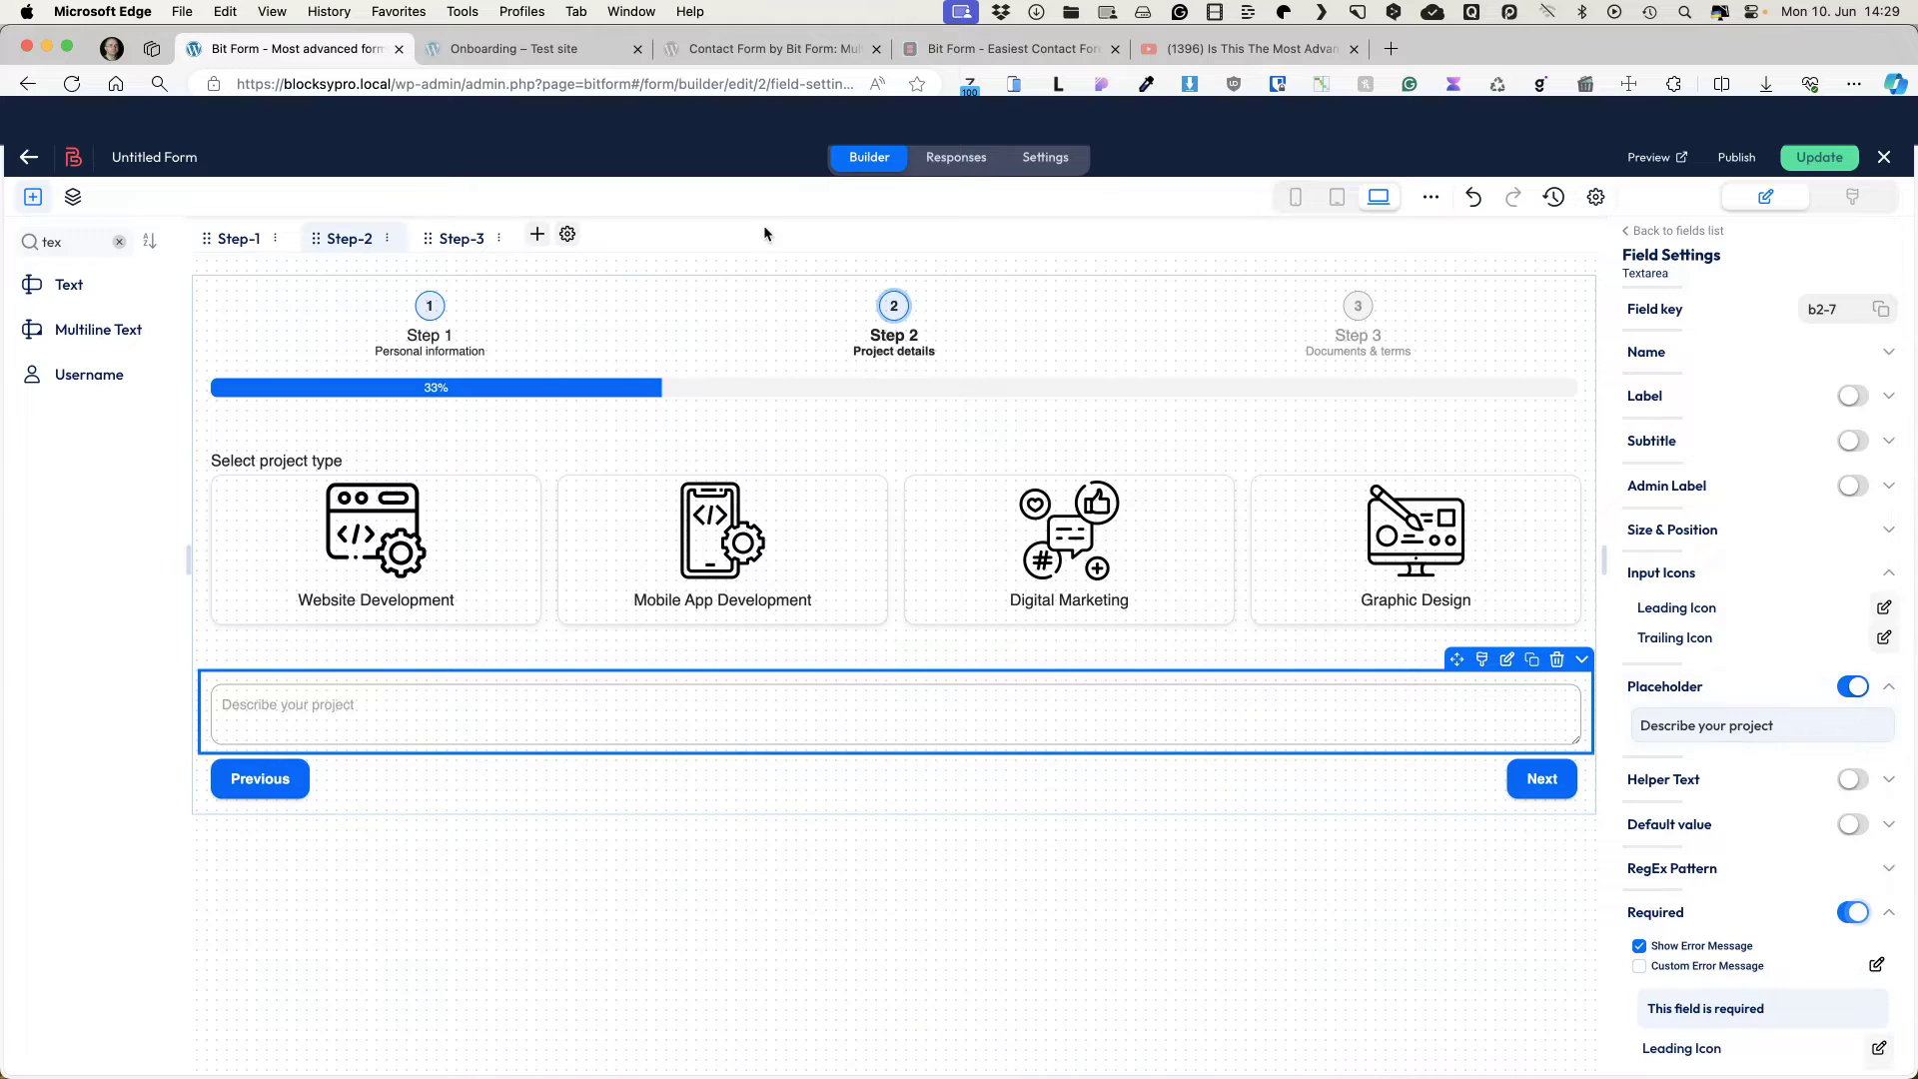
click(119, 242)
click(86, 240)
Step: Add a radio field labelled 'Project budget' with options laid out in 4 columns
text(rad)
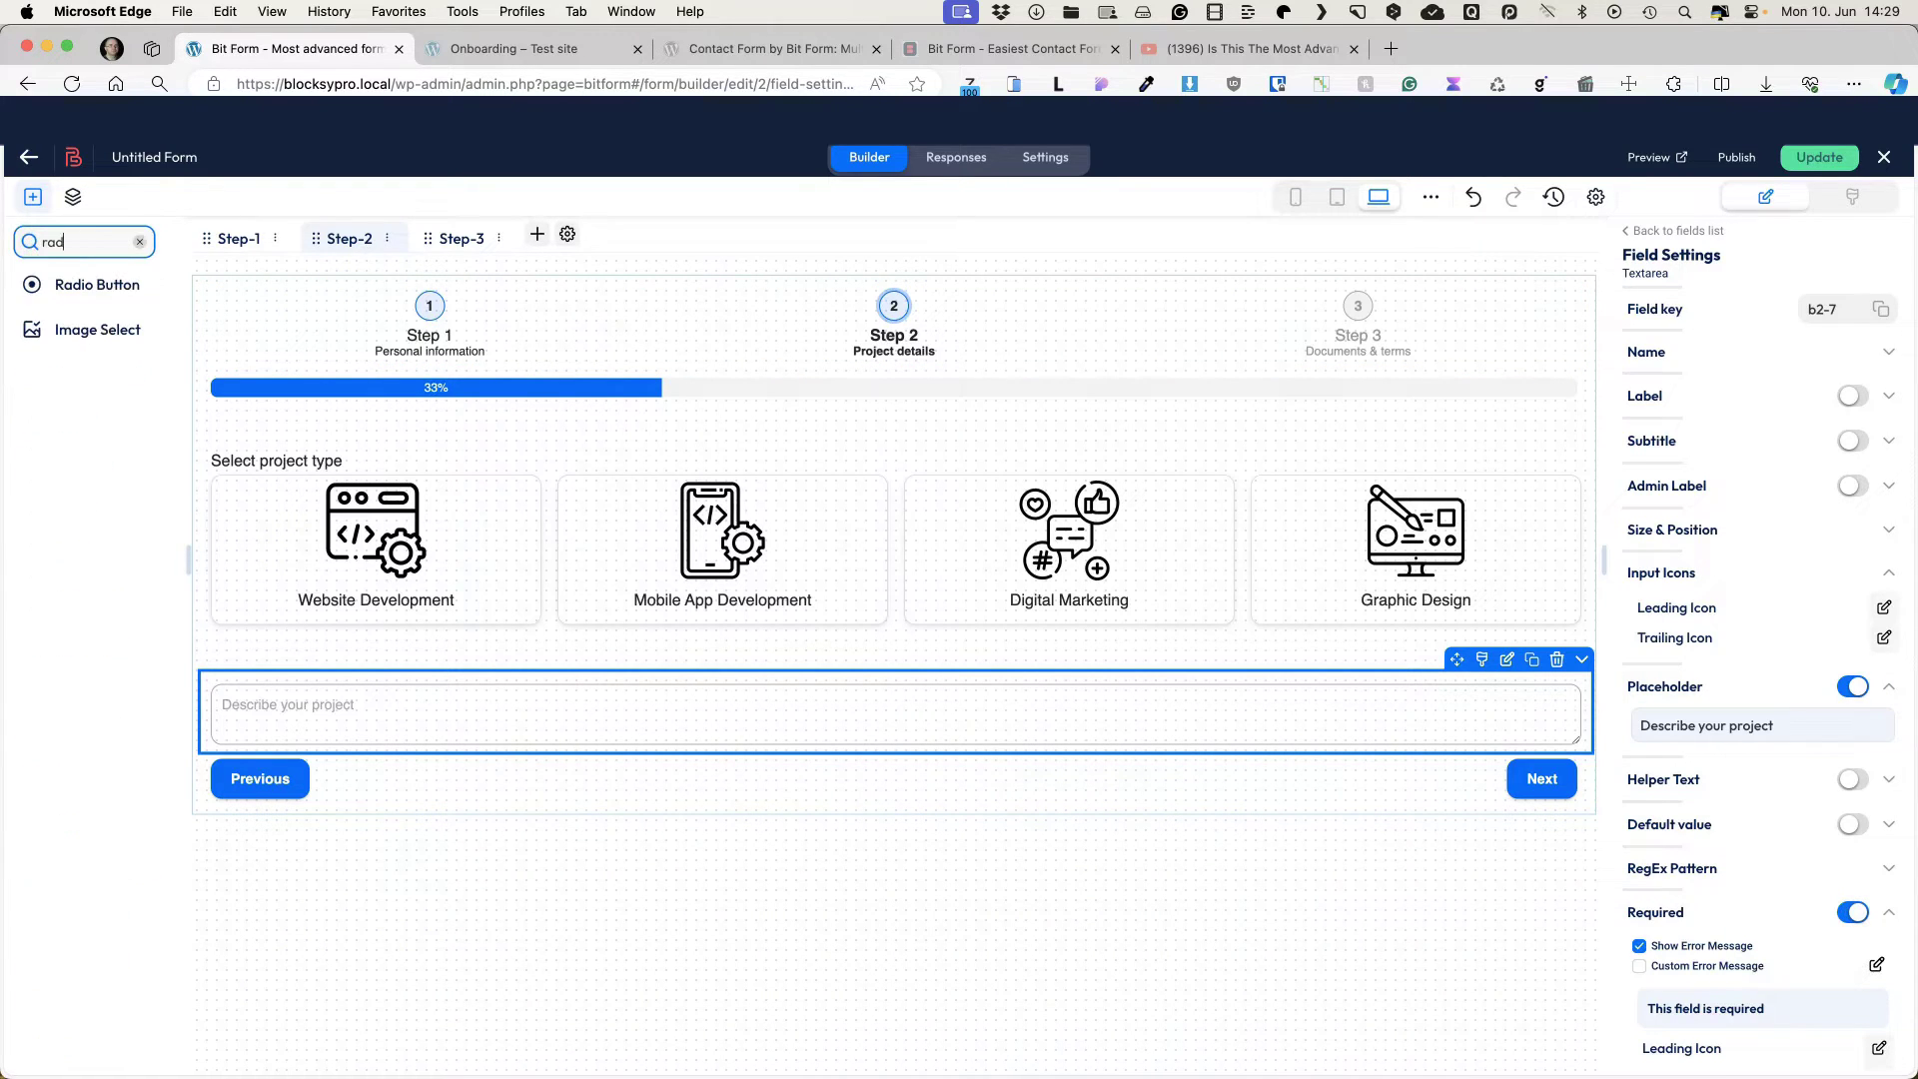
click(70, 286)
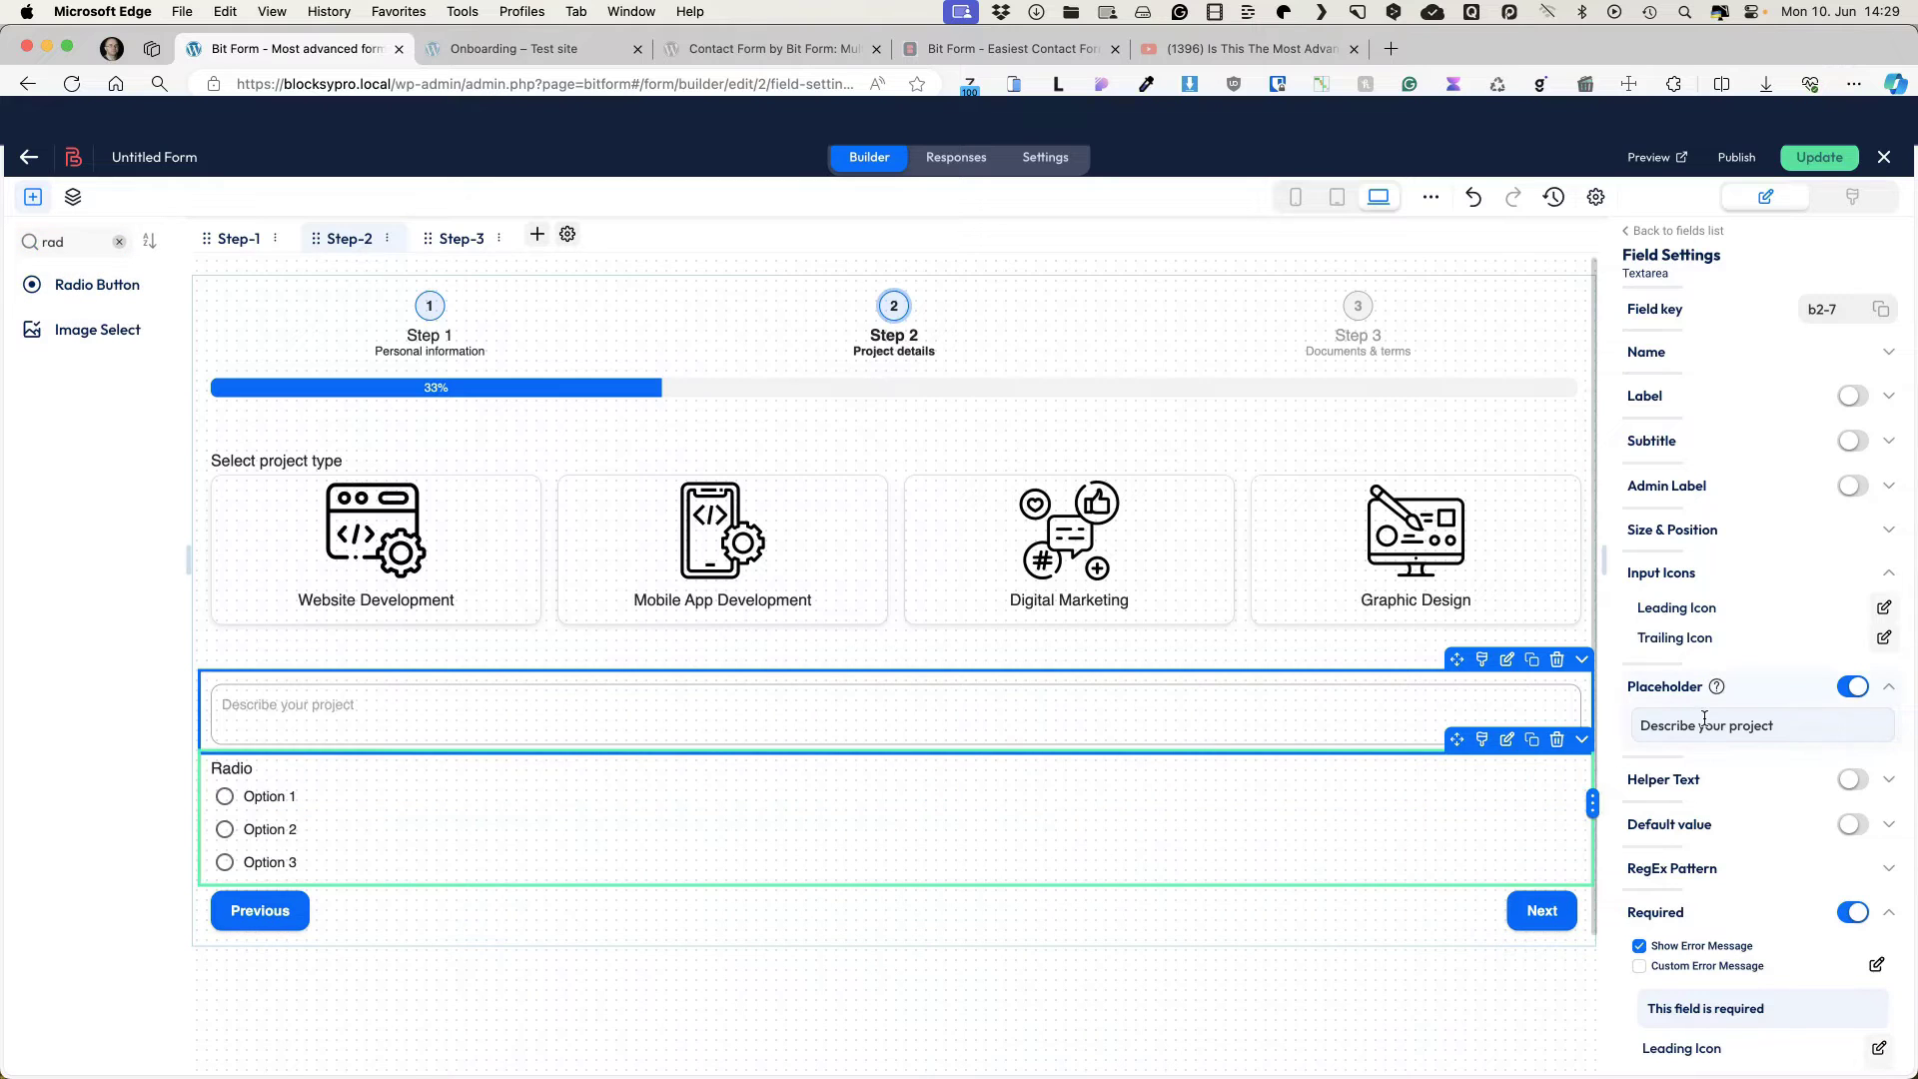
click(225, 796)
triple_click(1694, 433)
text(Project budget)
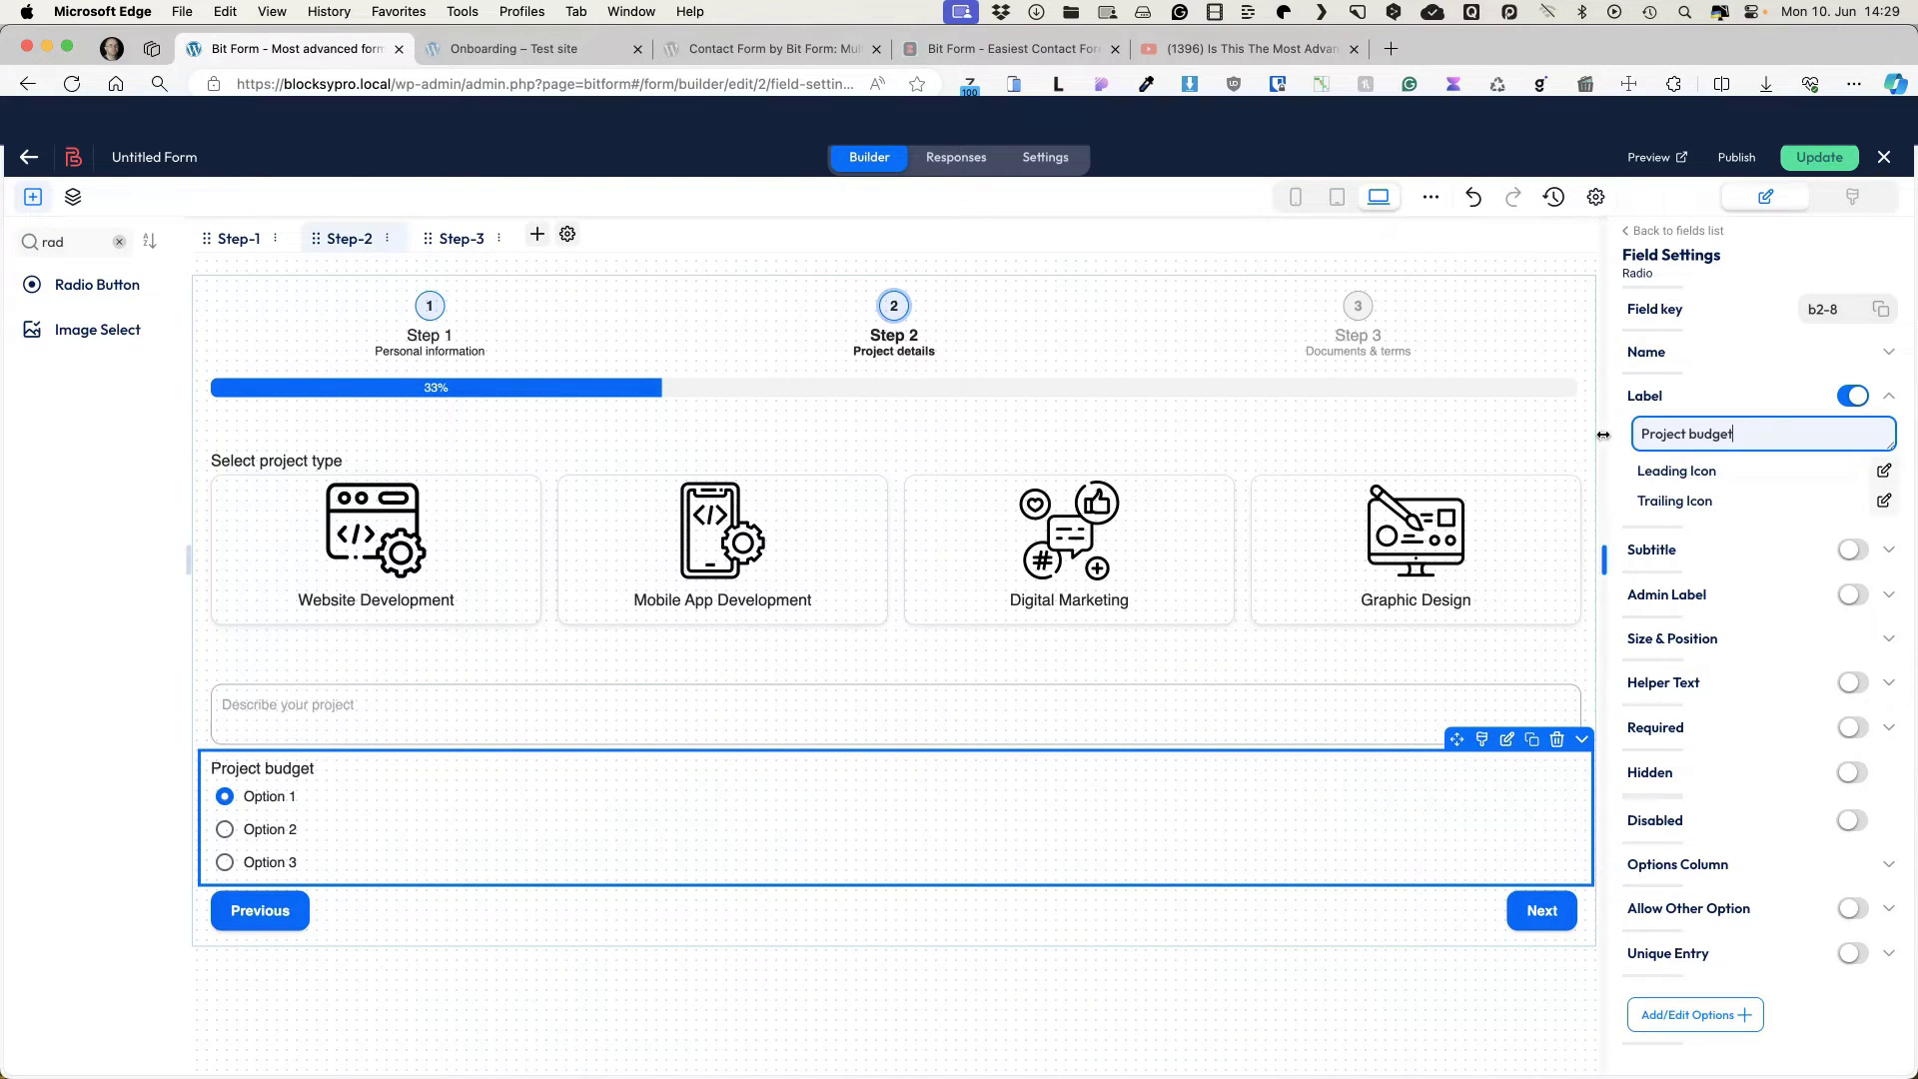
click(1878, 865)
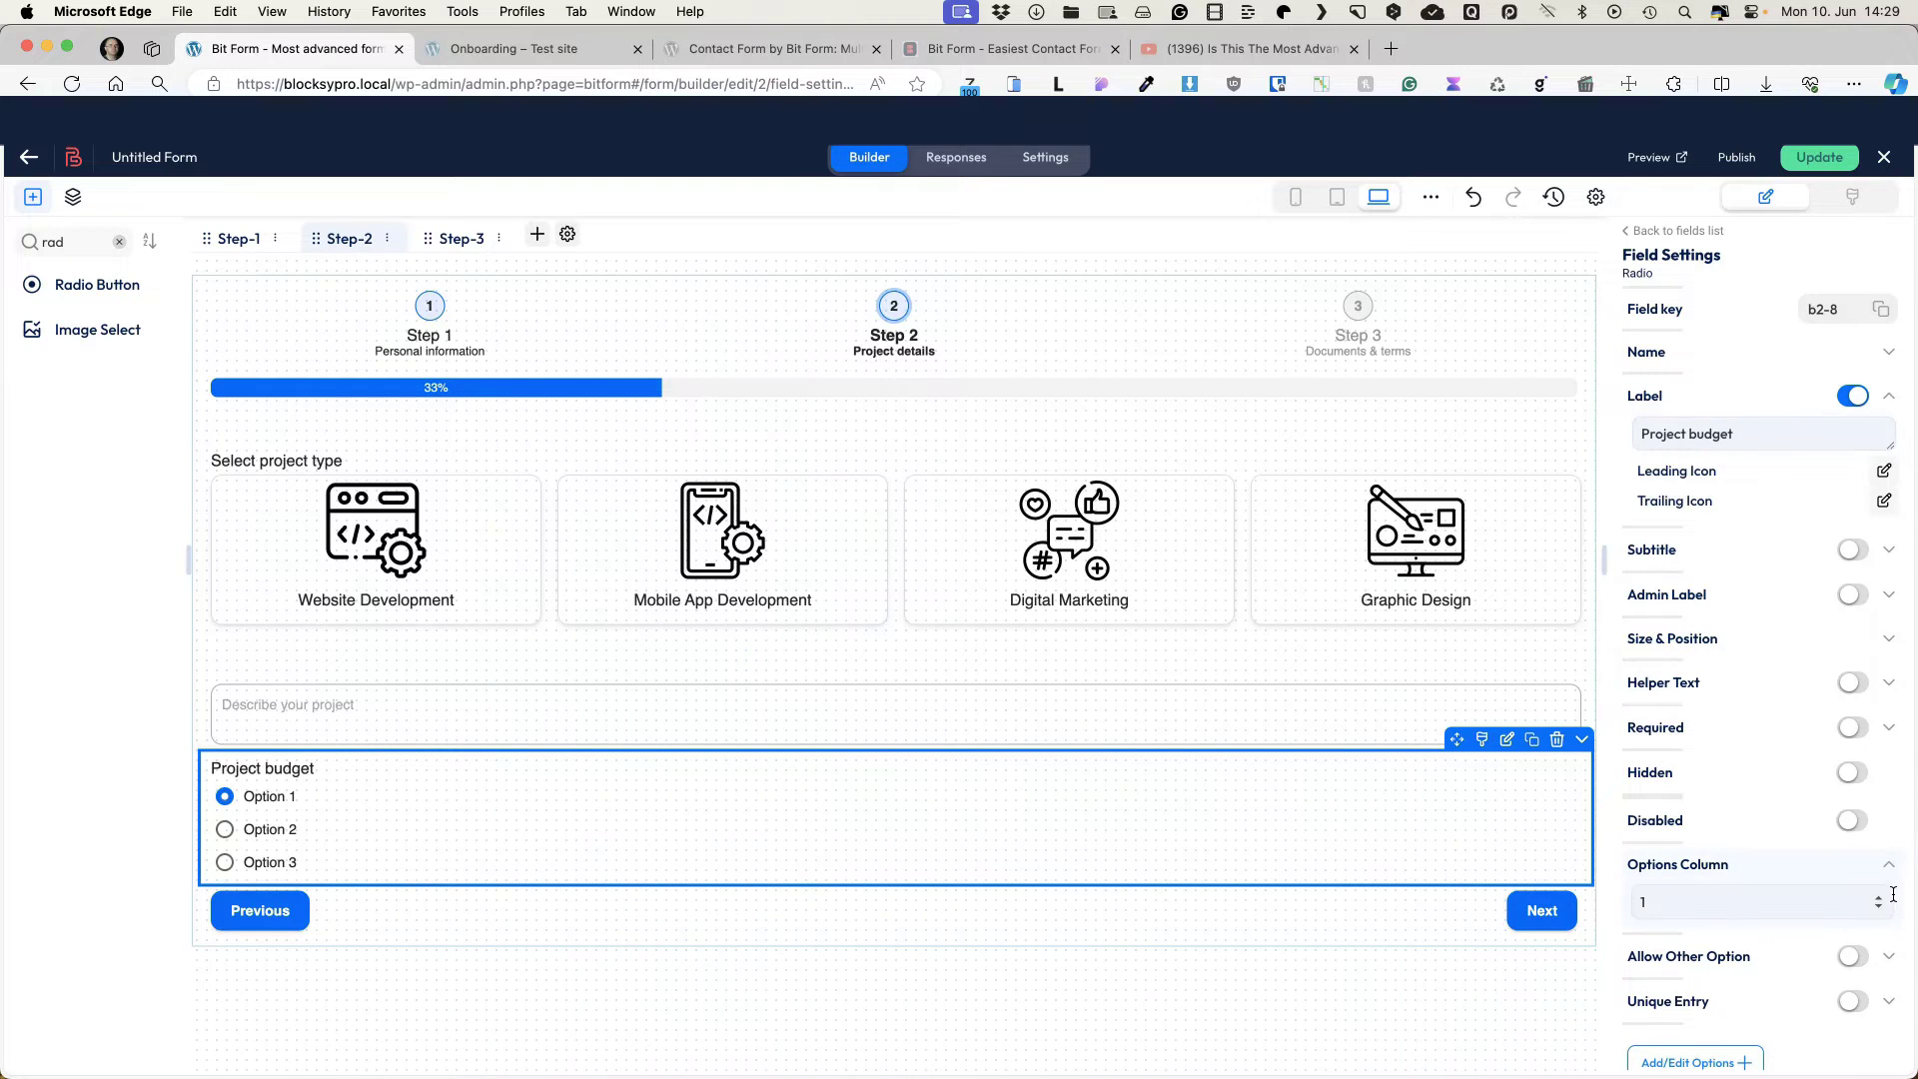
click(1878, 896)
click(1878, 896)
click(1878, 896)
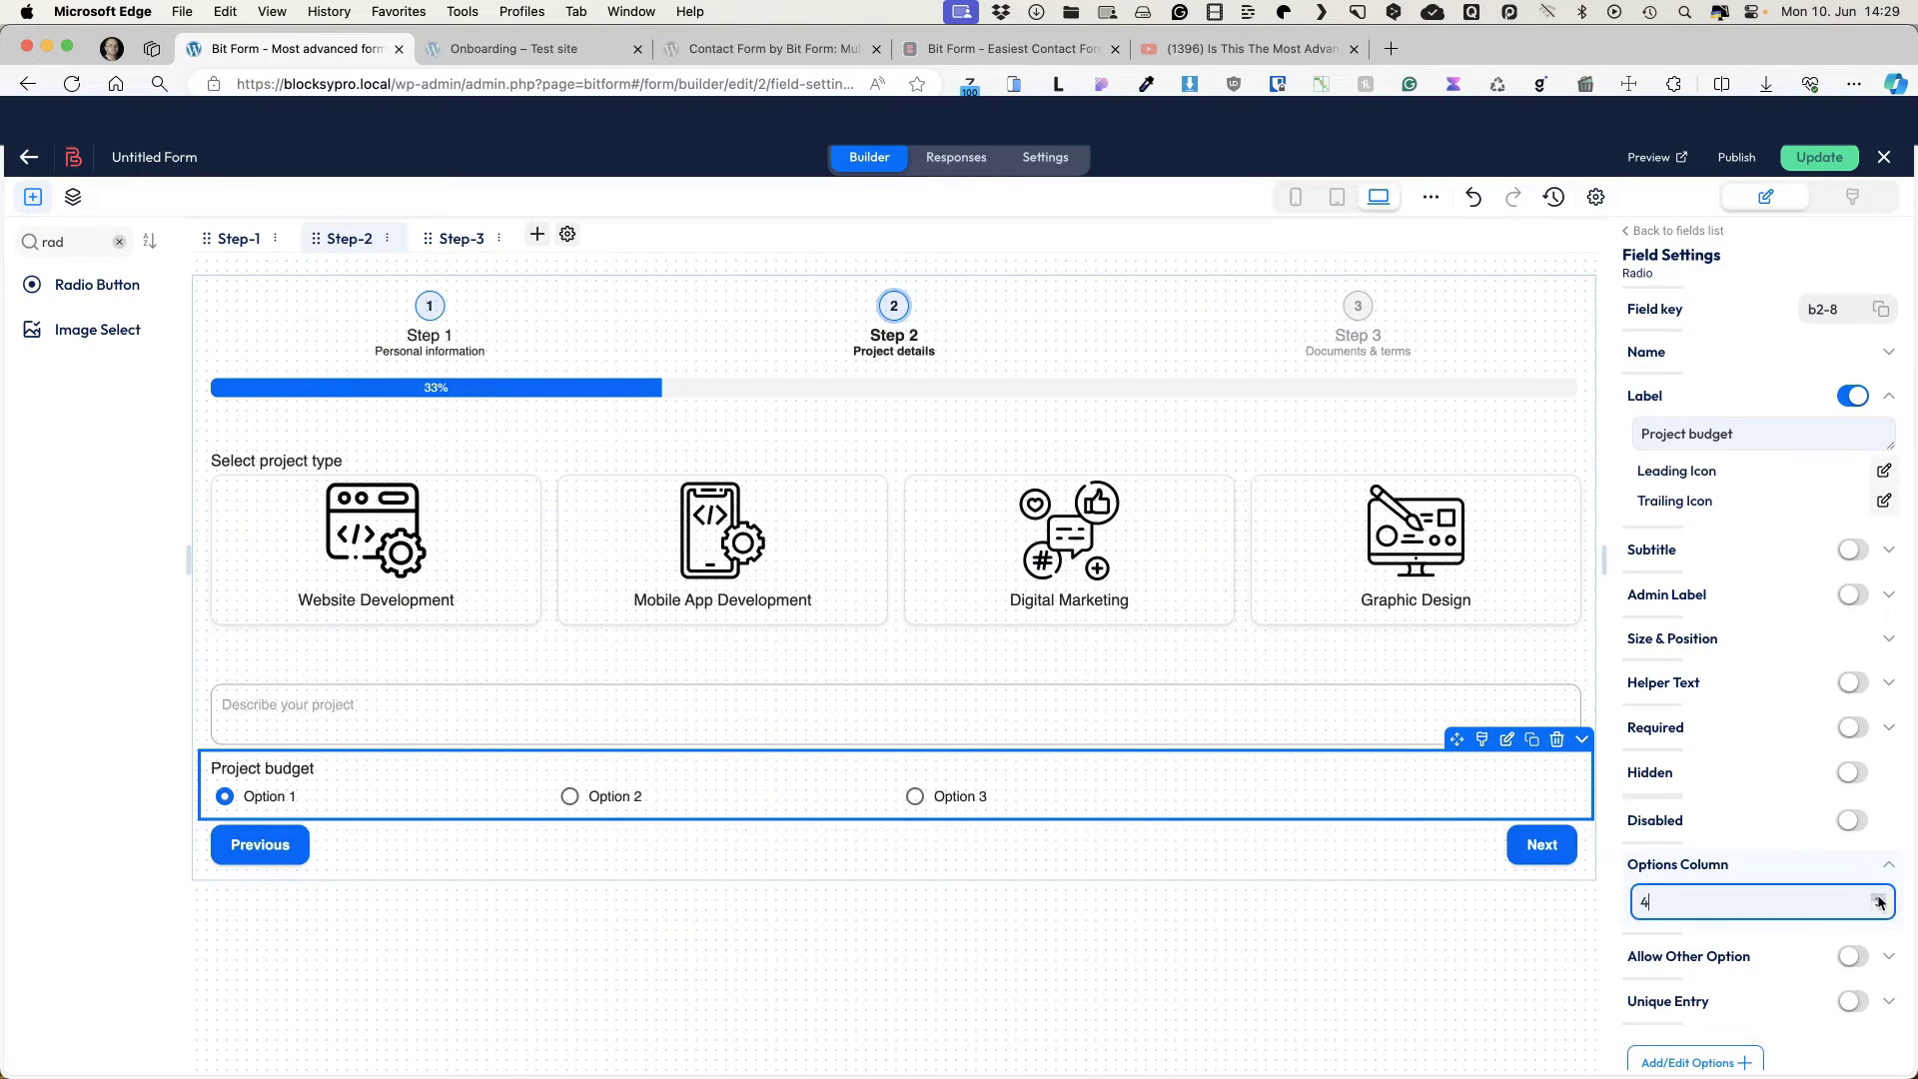
Step: Set the options to <$1000, $1000 - $5000, $5000 - $10,000, $10,000+ and narrow the field
click(1695, 1062)
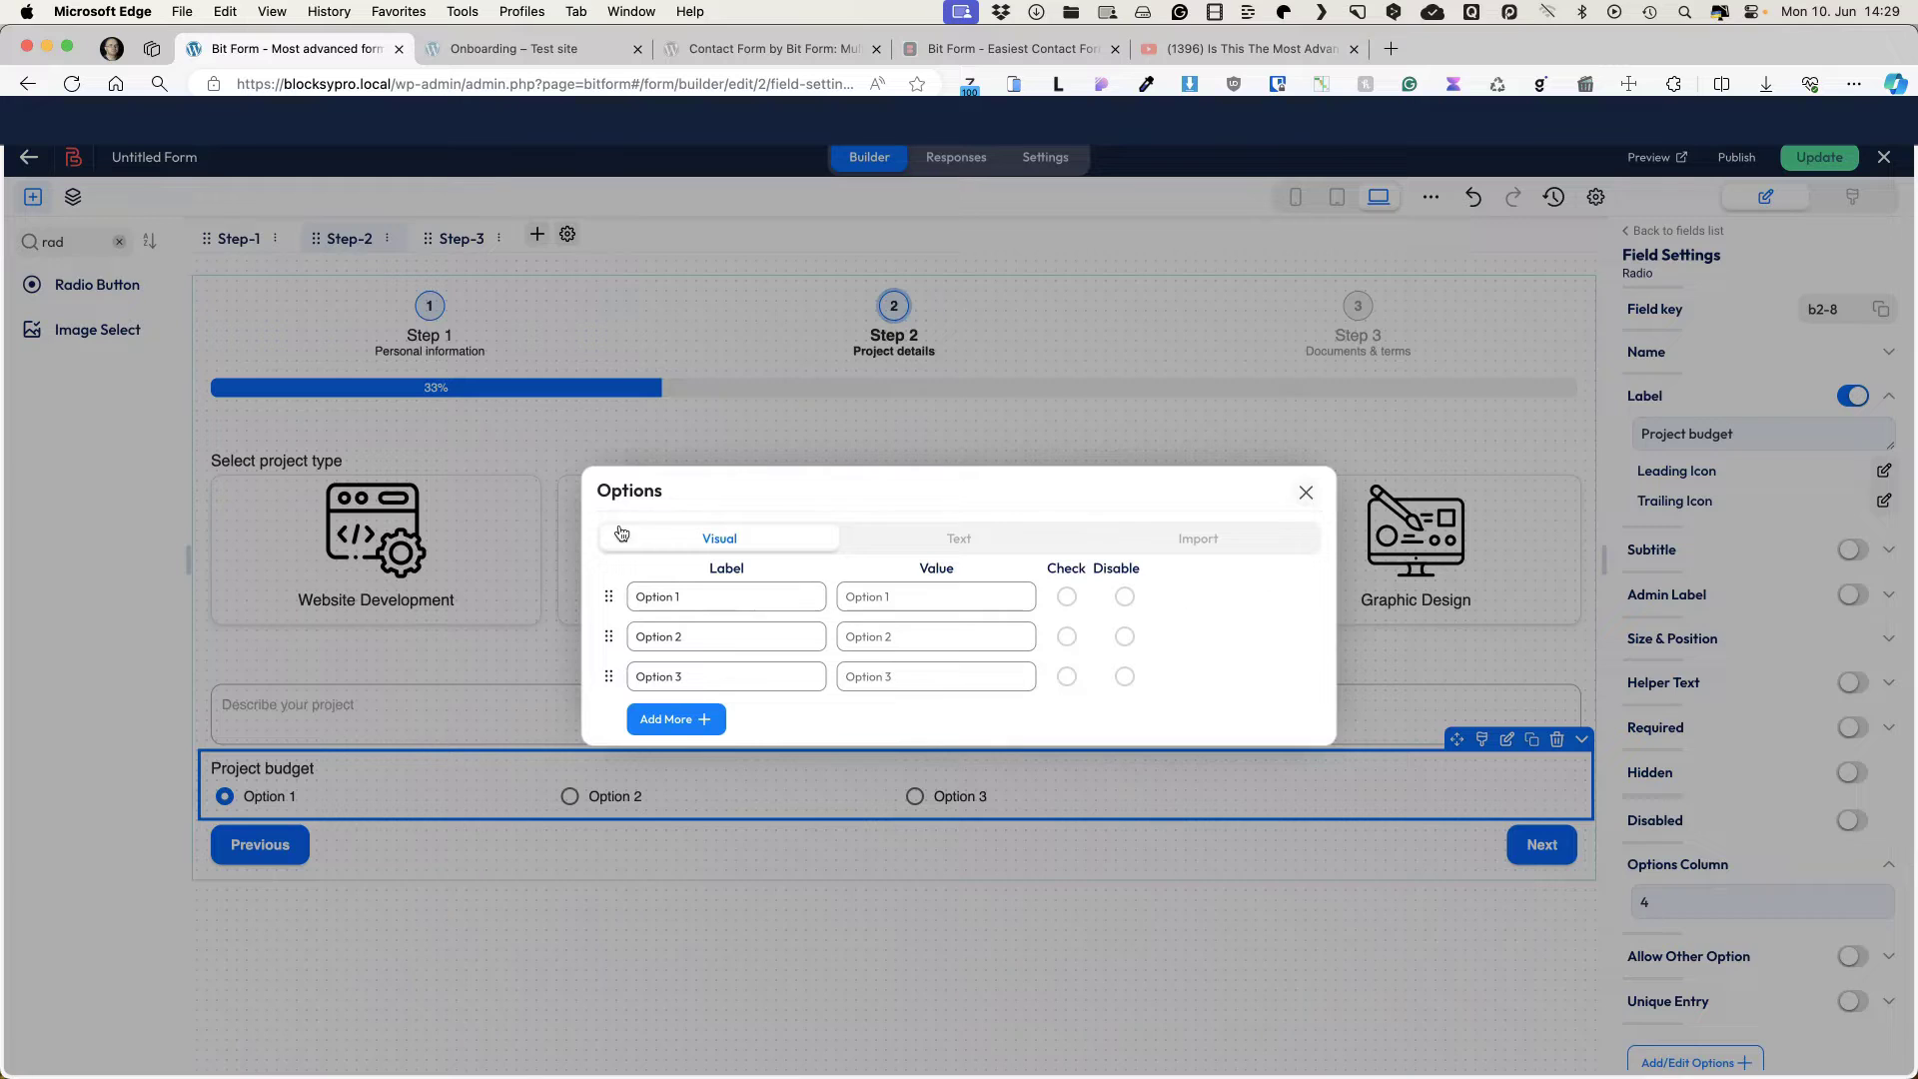
triple_click(697, 597)
text(<$1000)
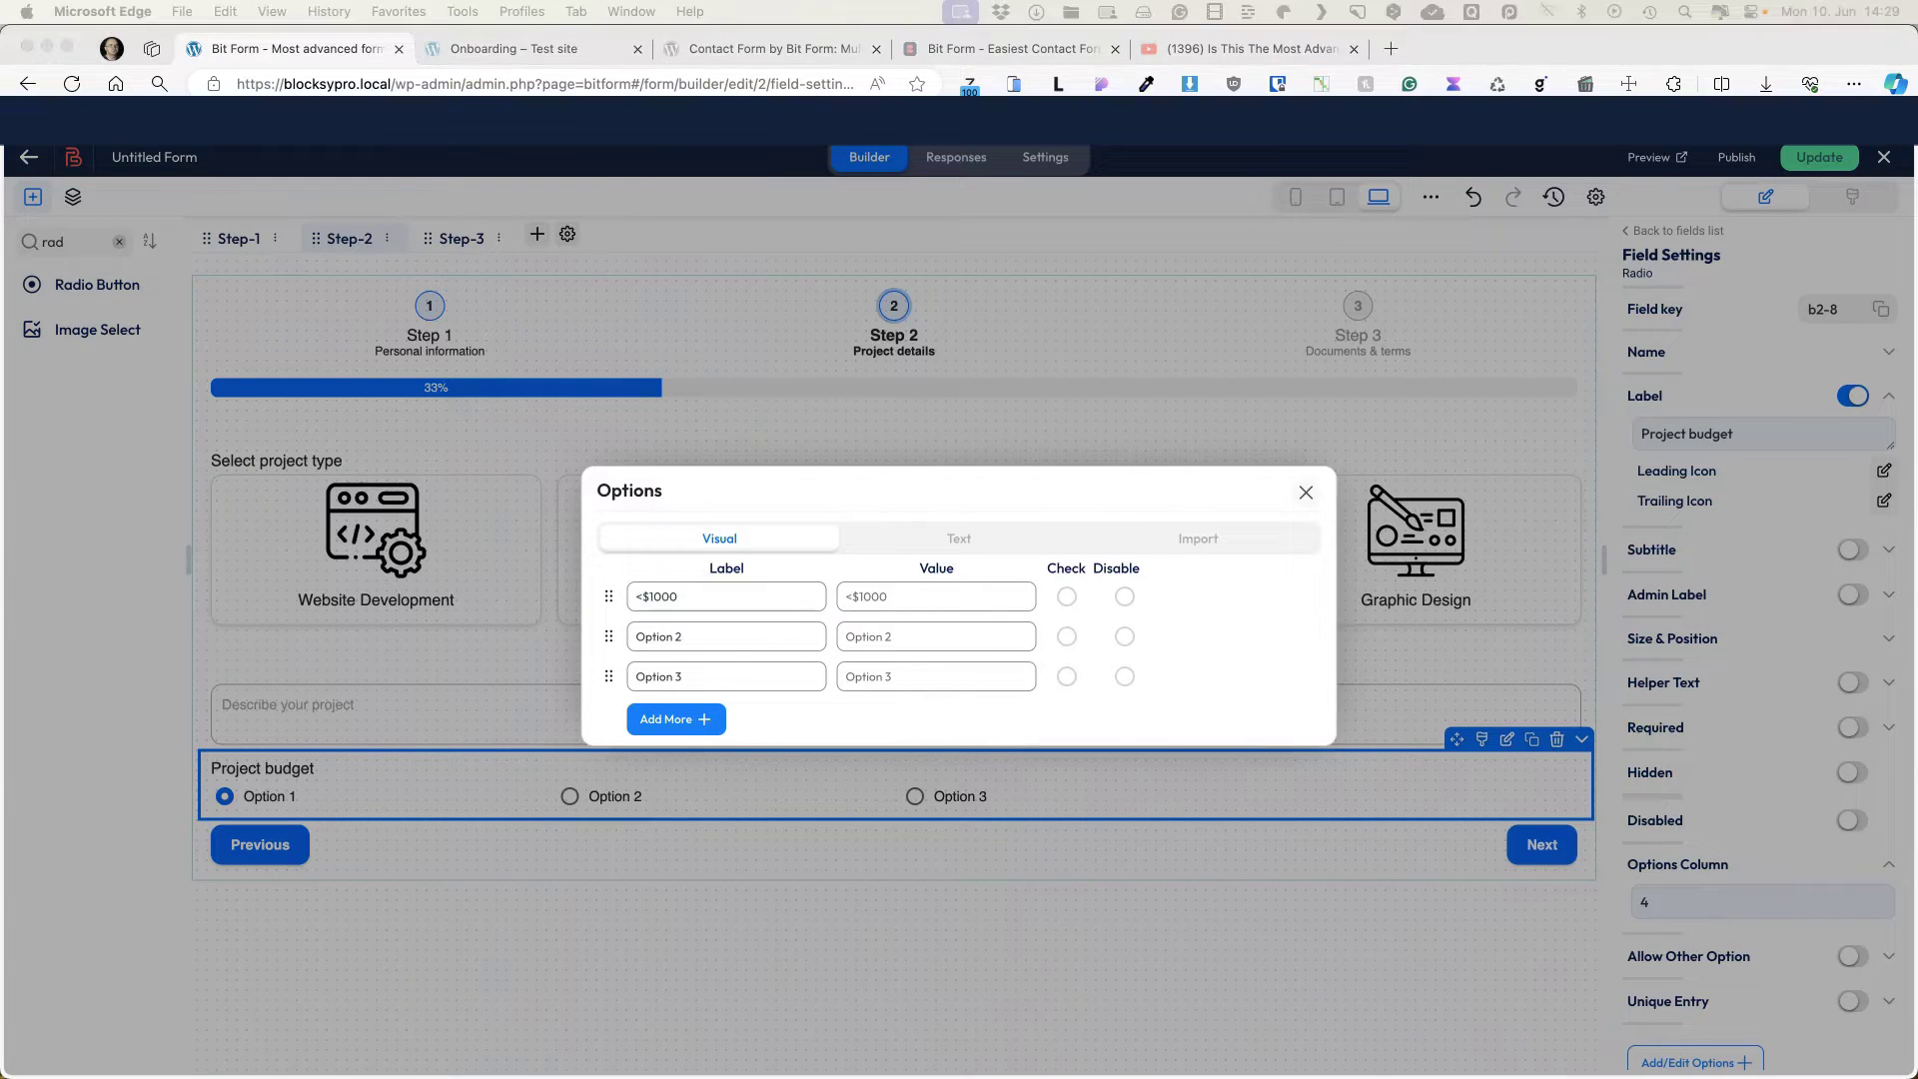
triple_click(705, 637)
text($1000 - $5000)
triple_click(671, 679)
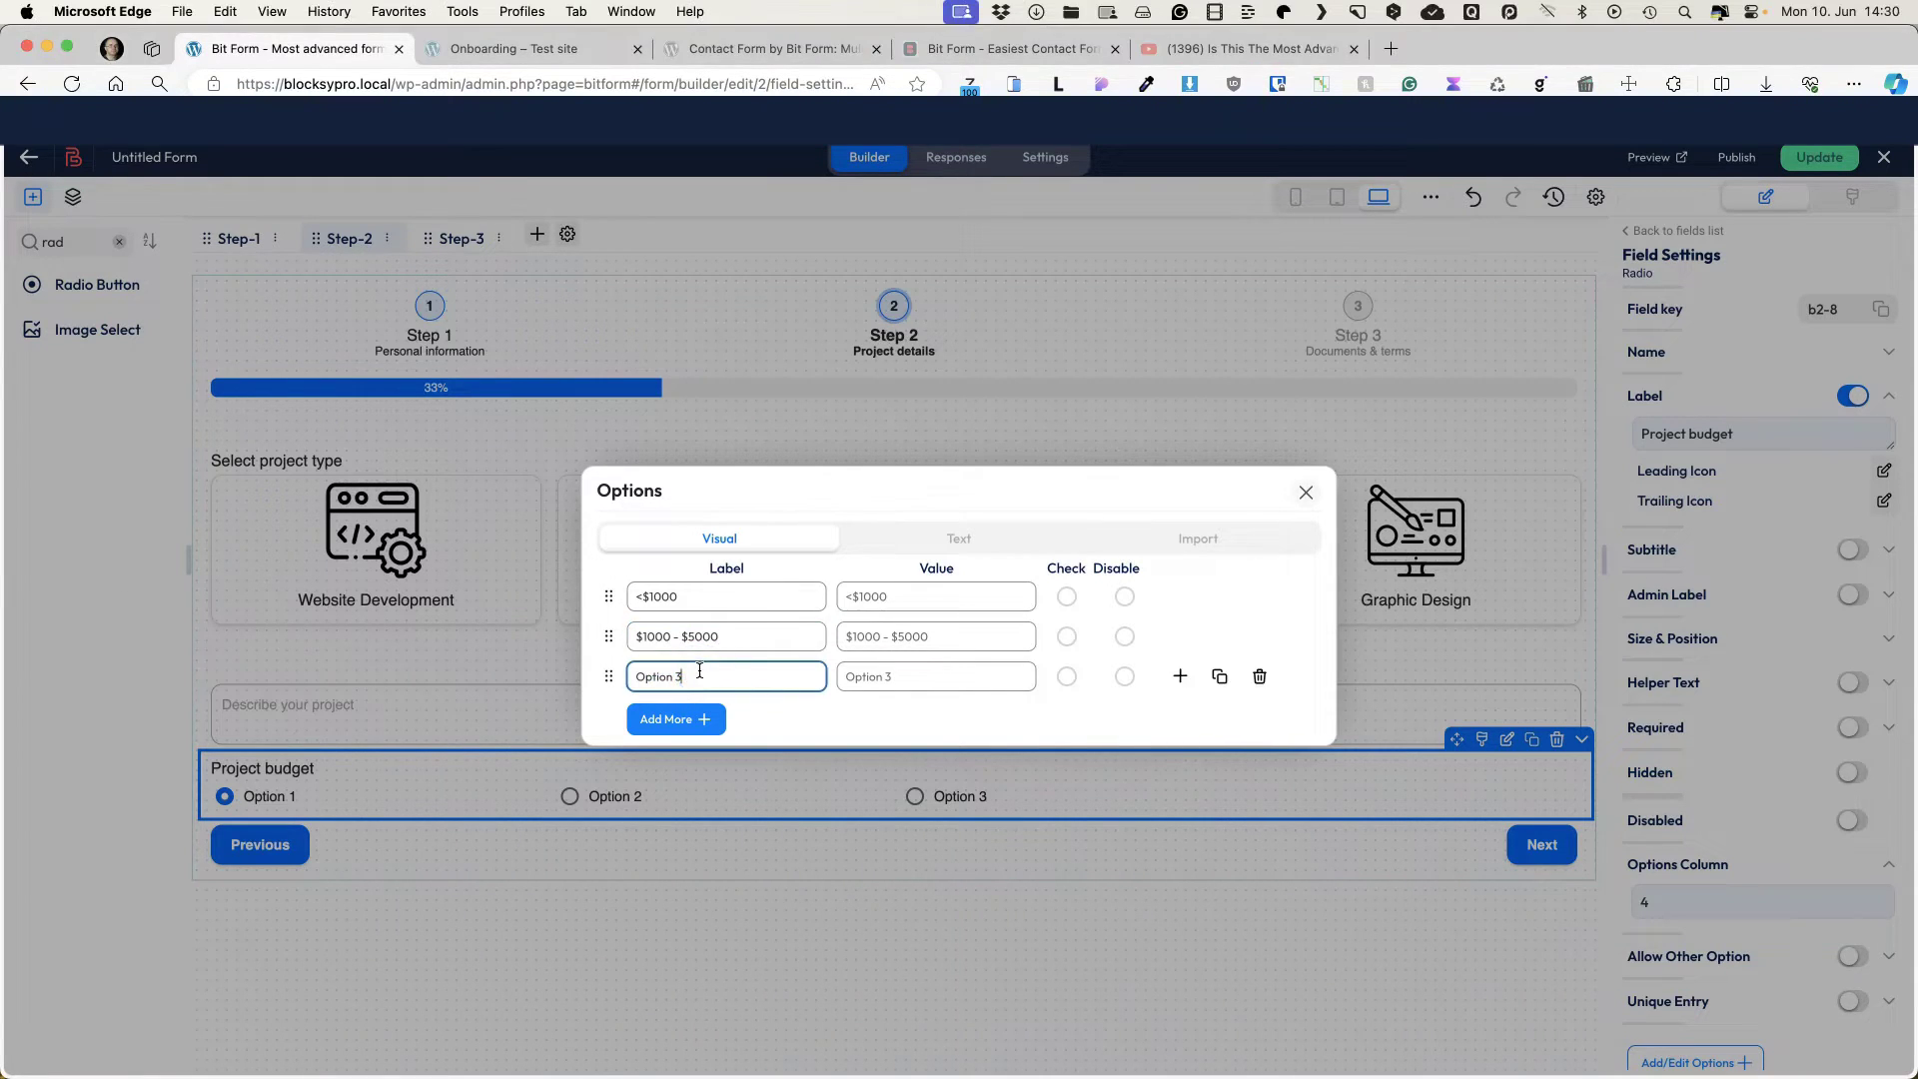
text($5000 - $10,000)
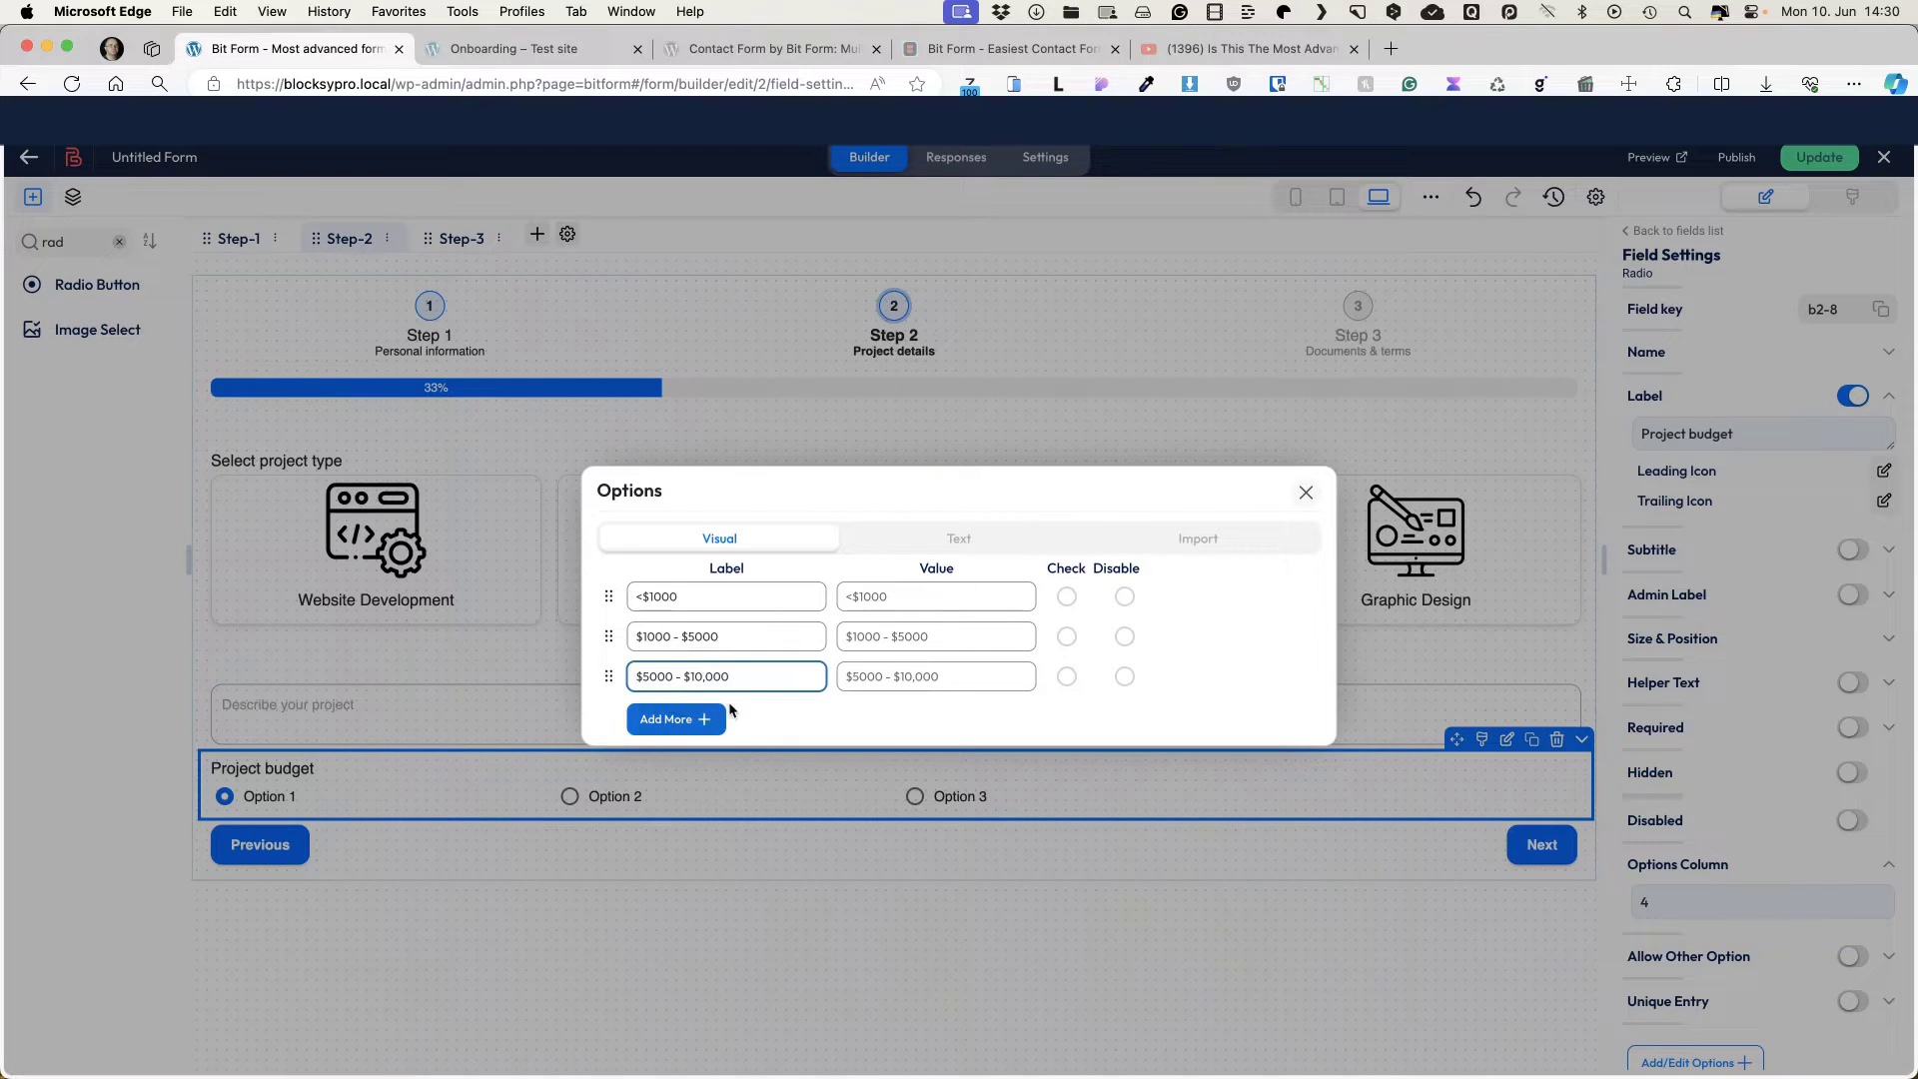
click(707, 719)
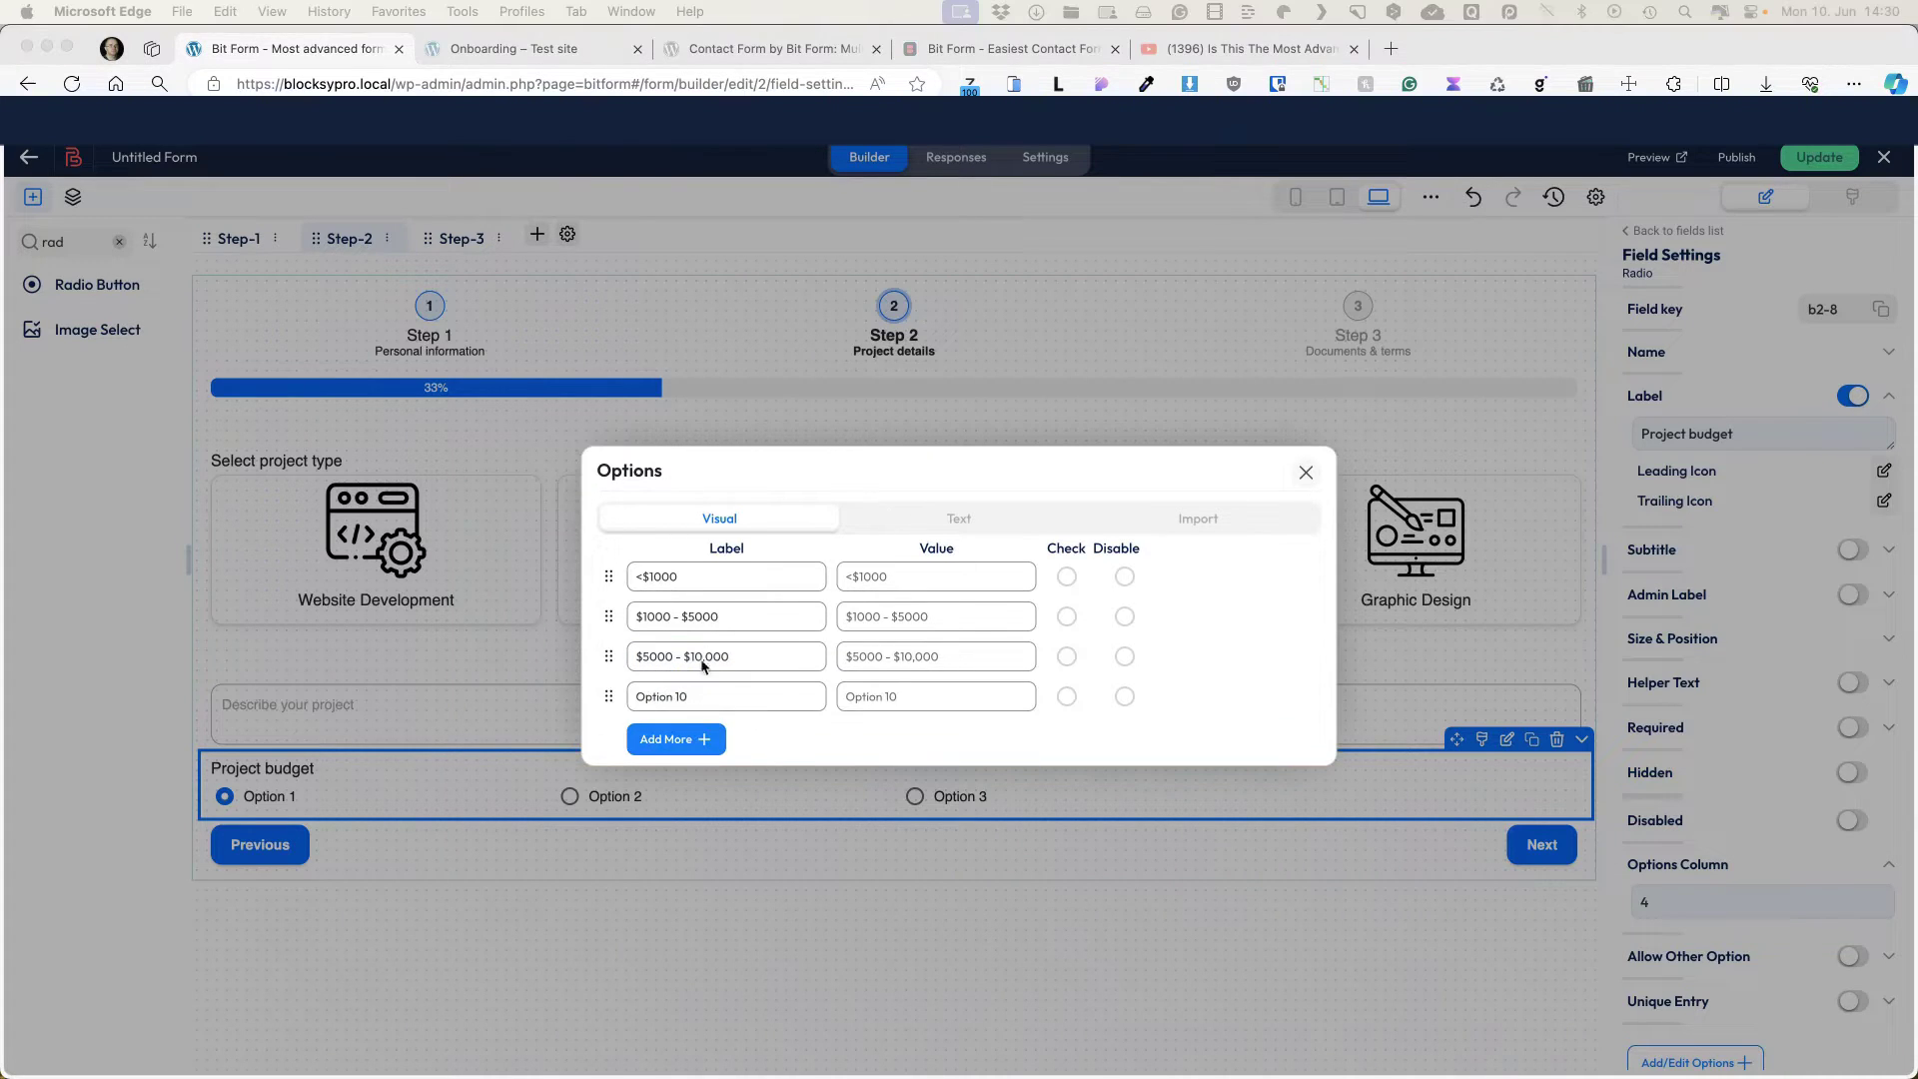
triple_click(700, 697)
text($10,000+)
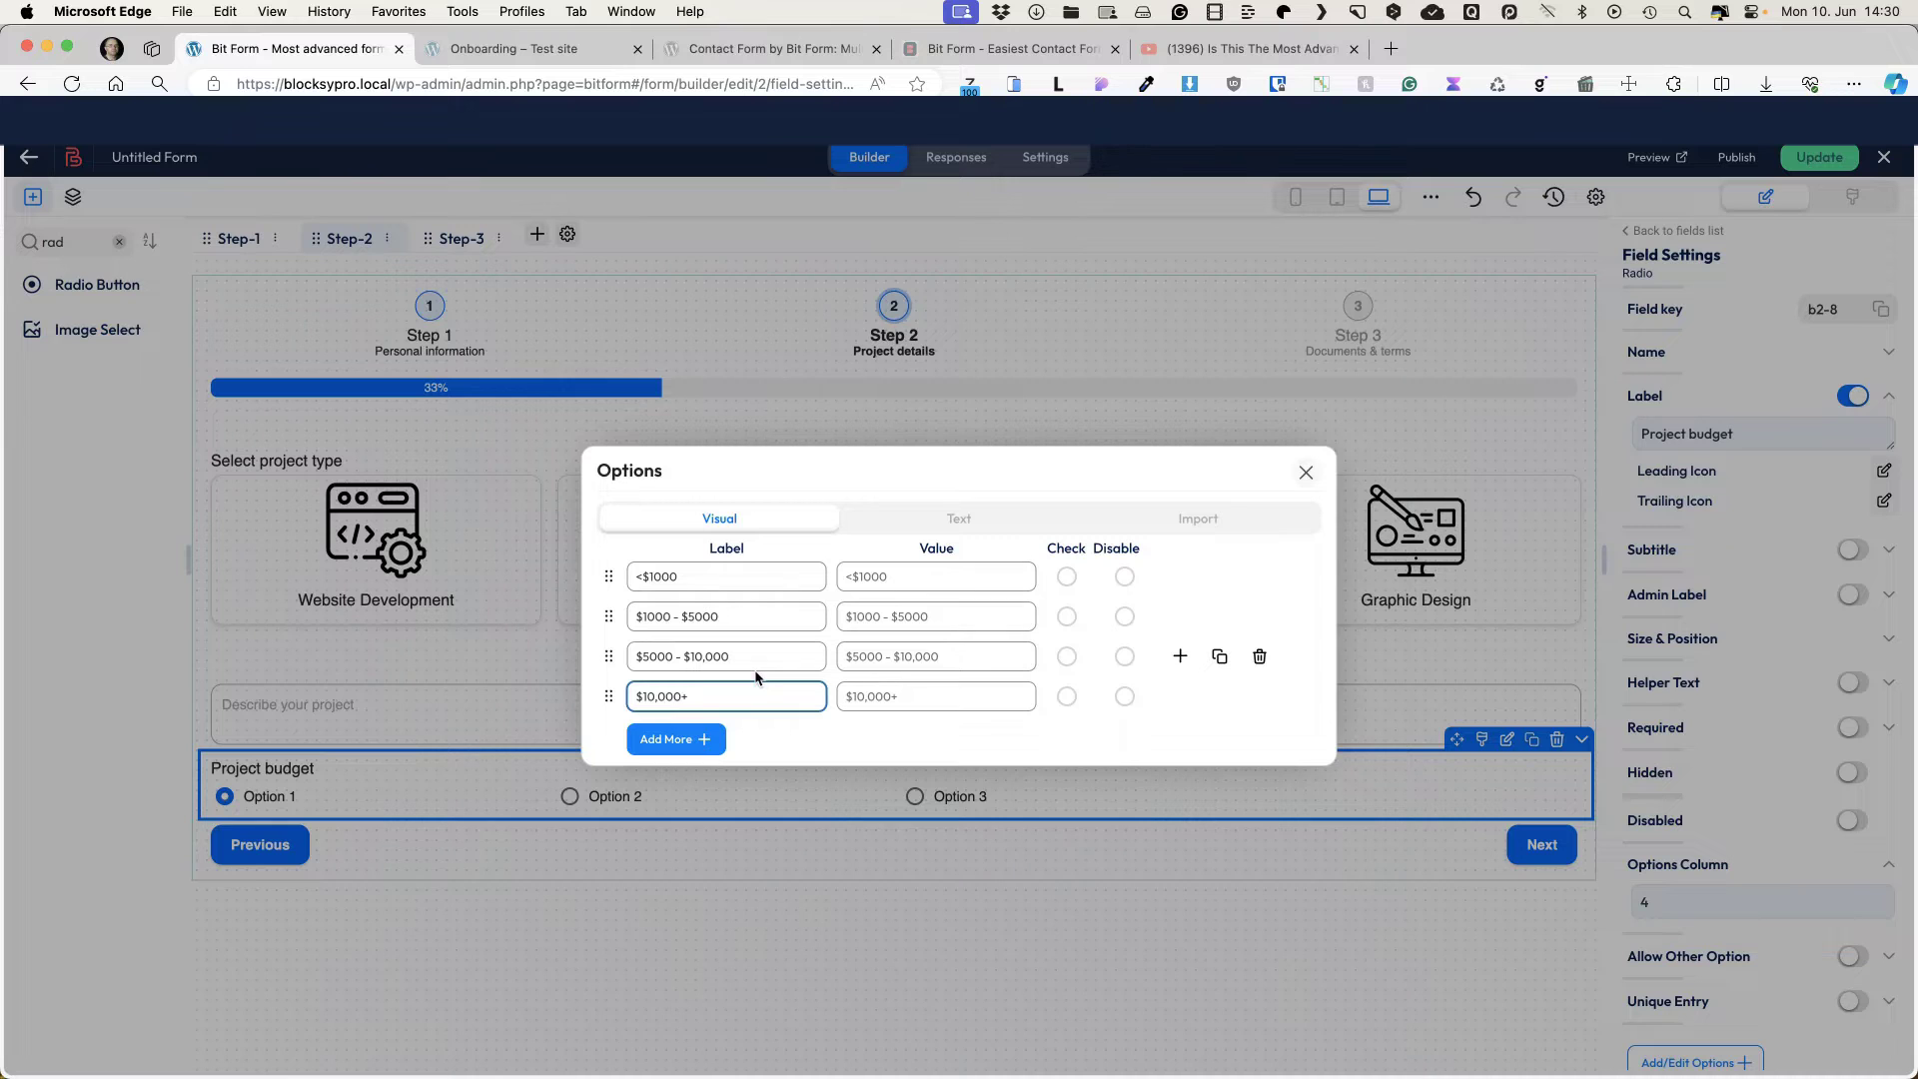
click(1306, 473)
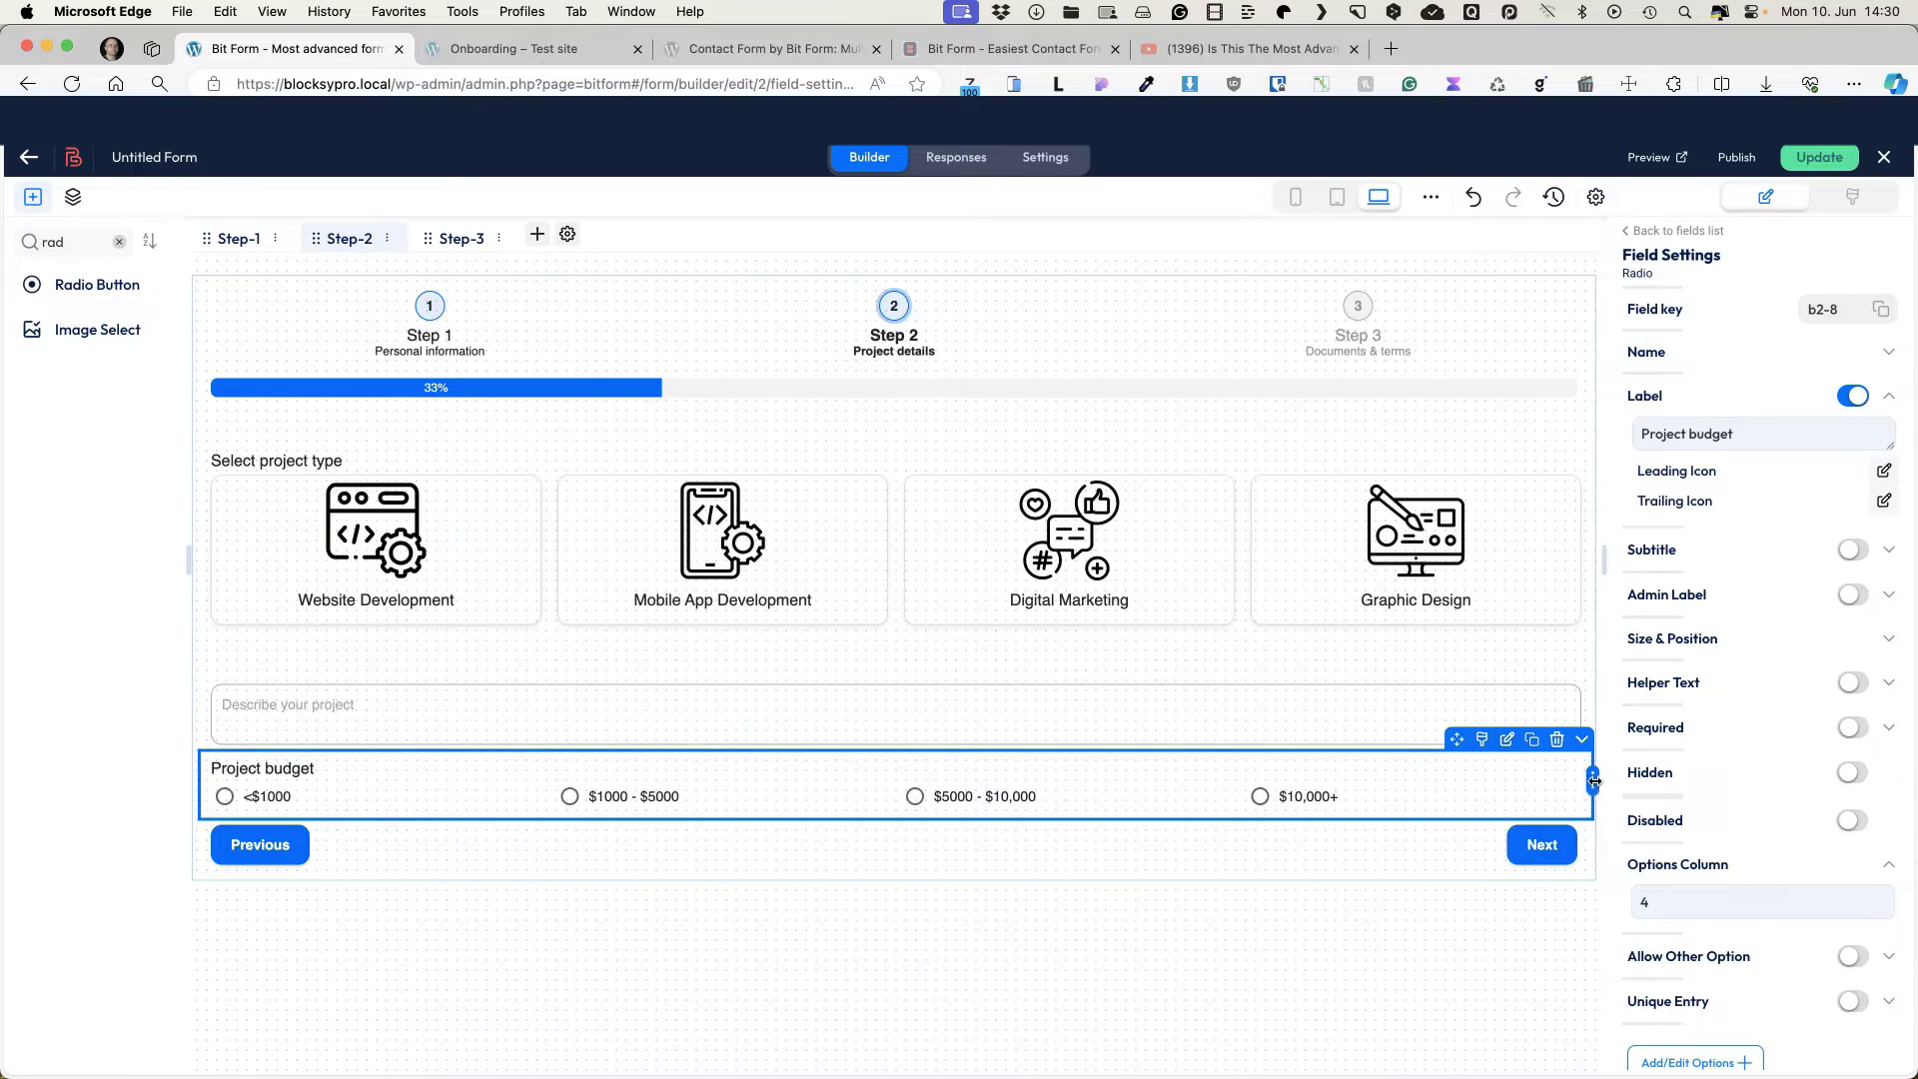
drag(1592, 780, 898, 790)
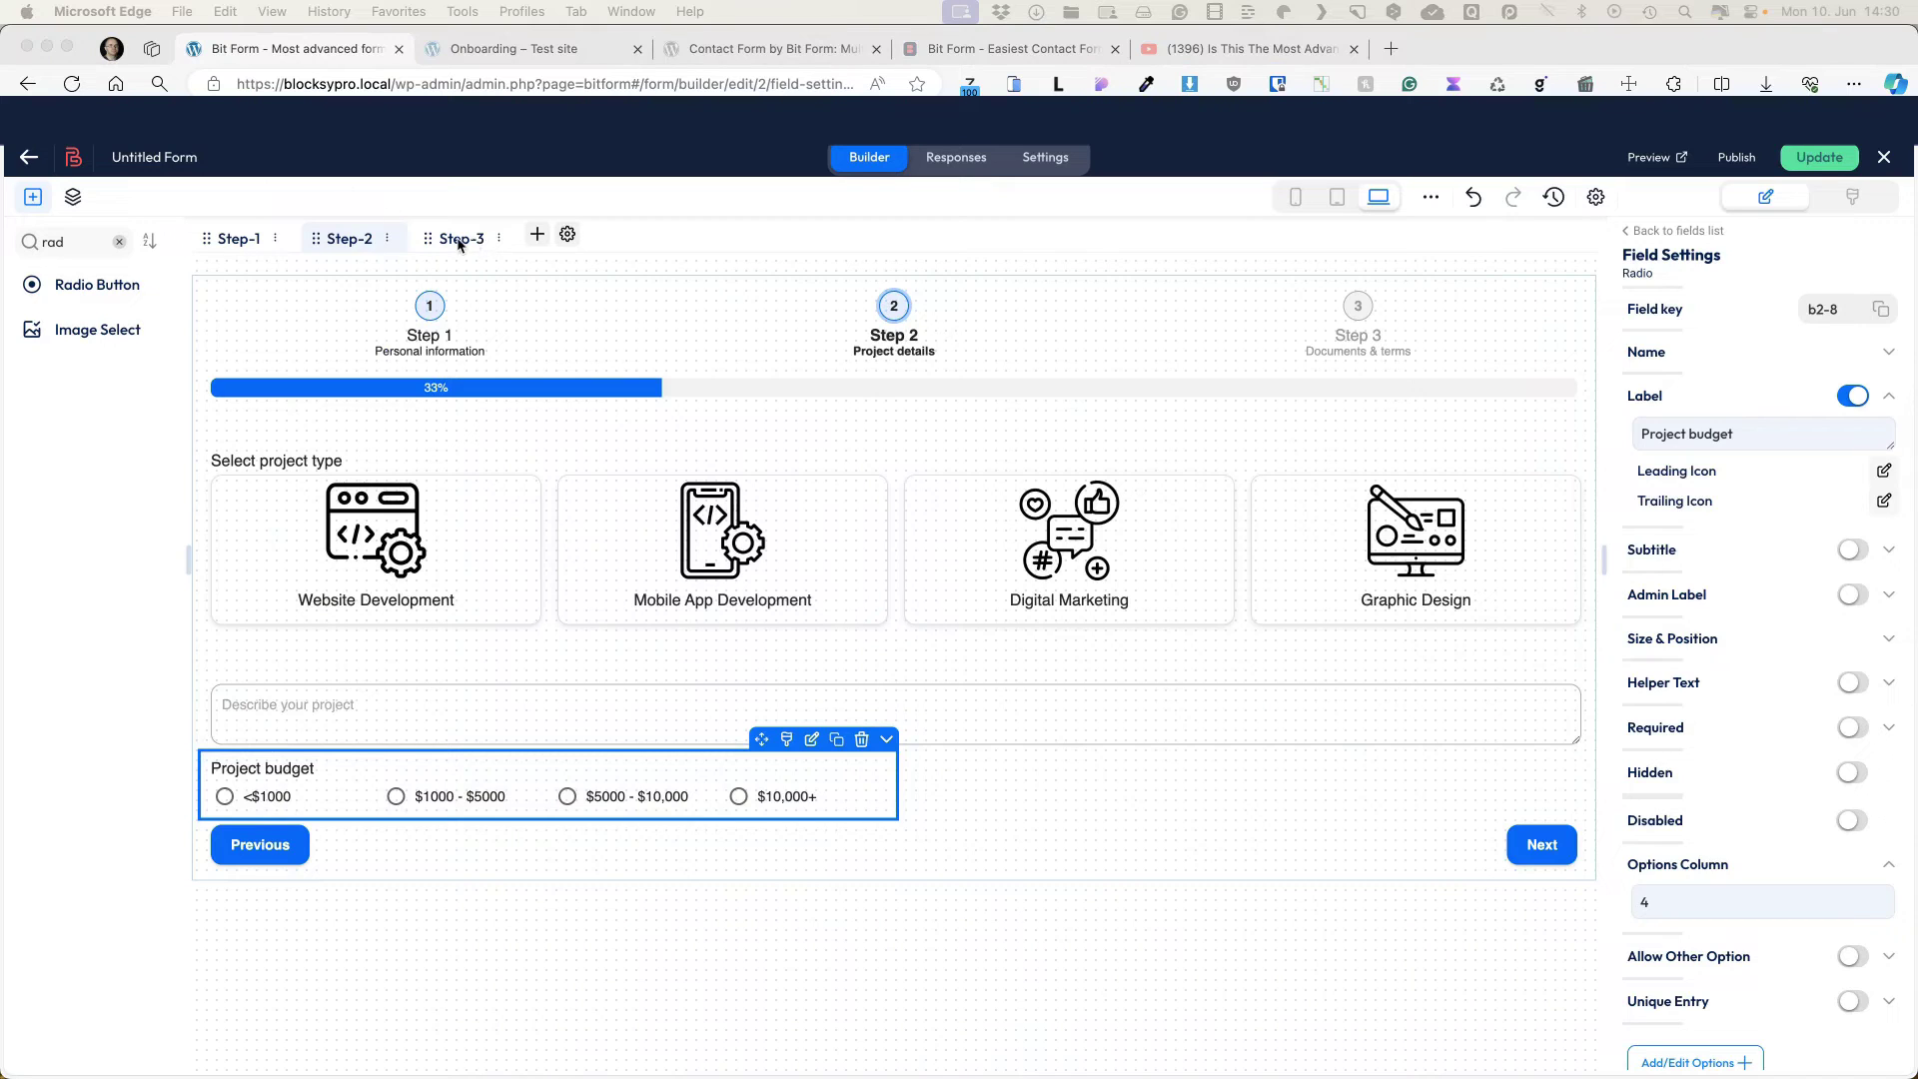
Step: Place an Advanced File Upload field on Step 3
click(459, 241)
double_click(70, 241)
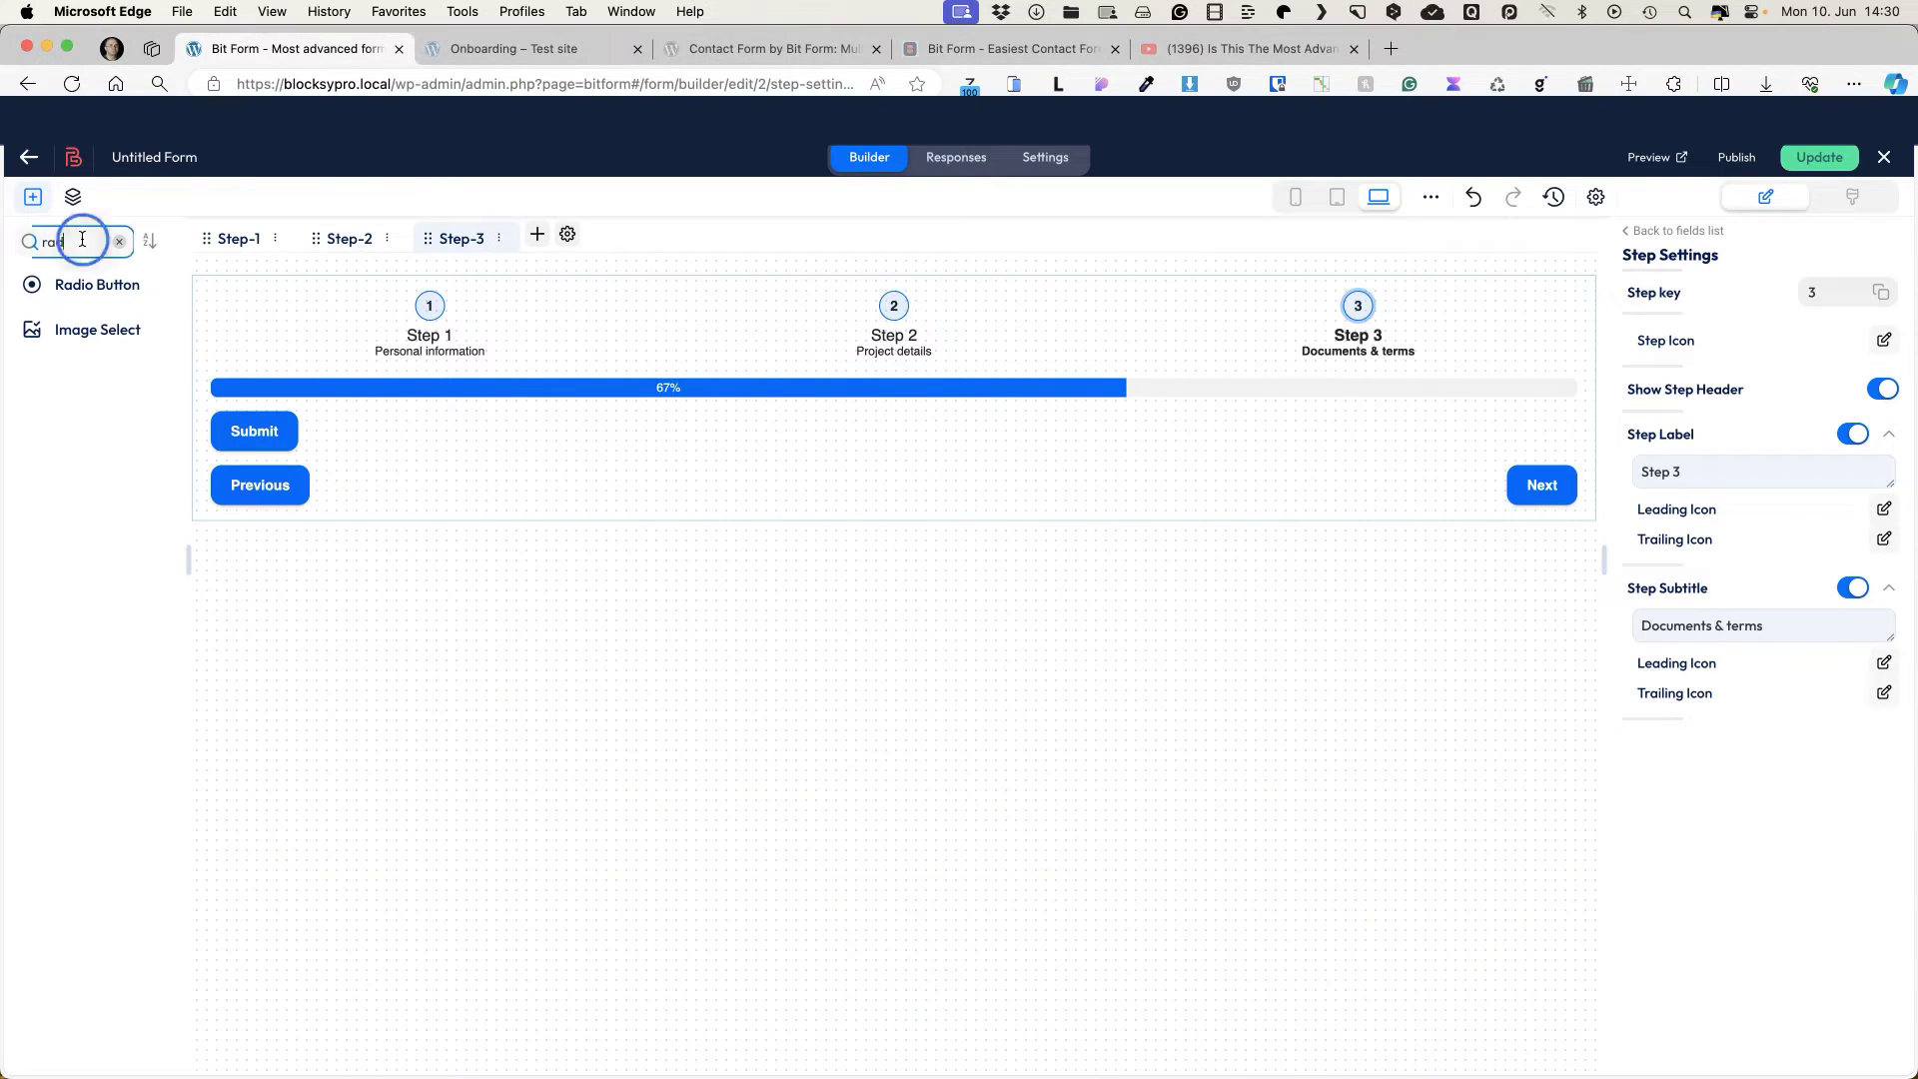
text(upl)
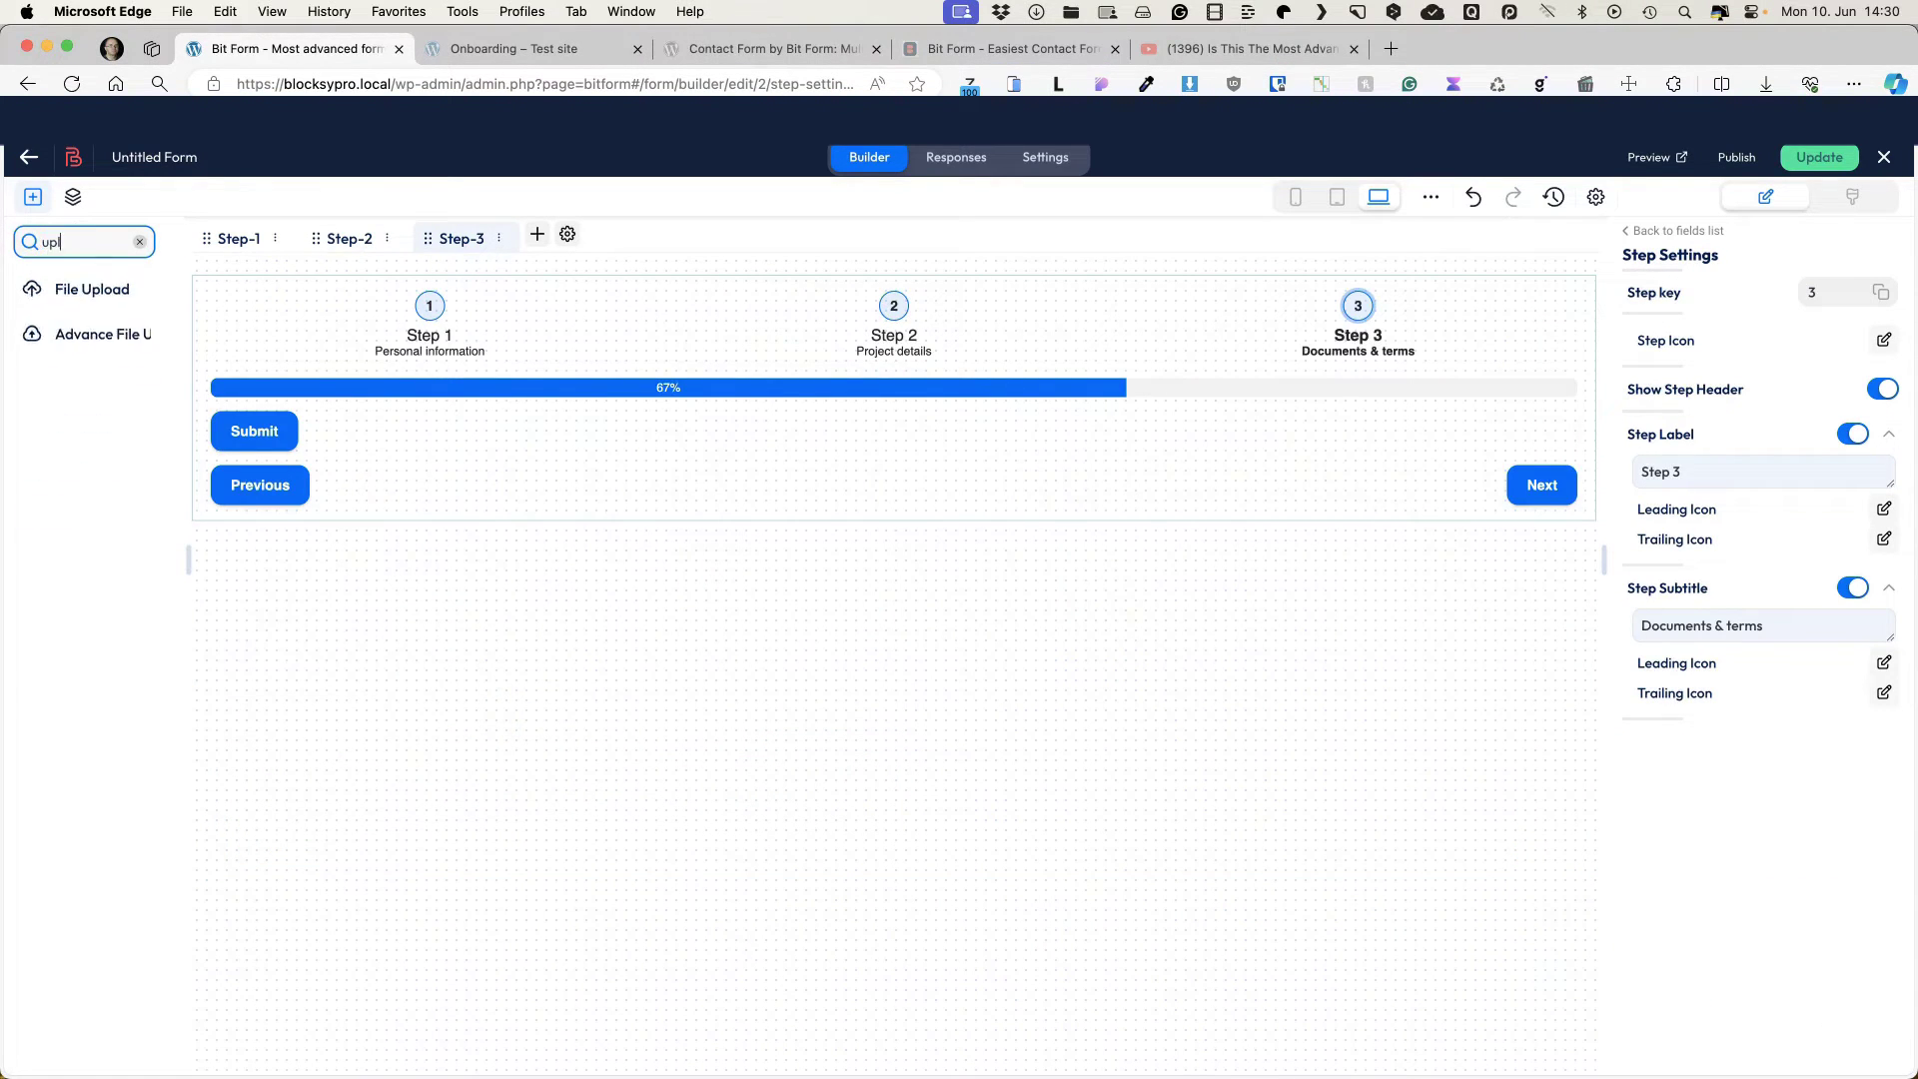
click(96, 337)
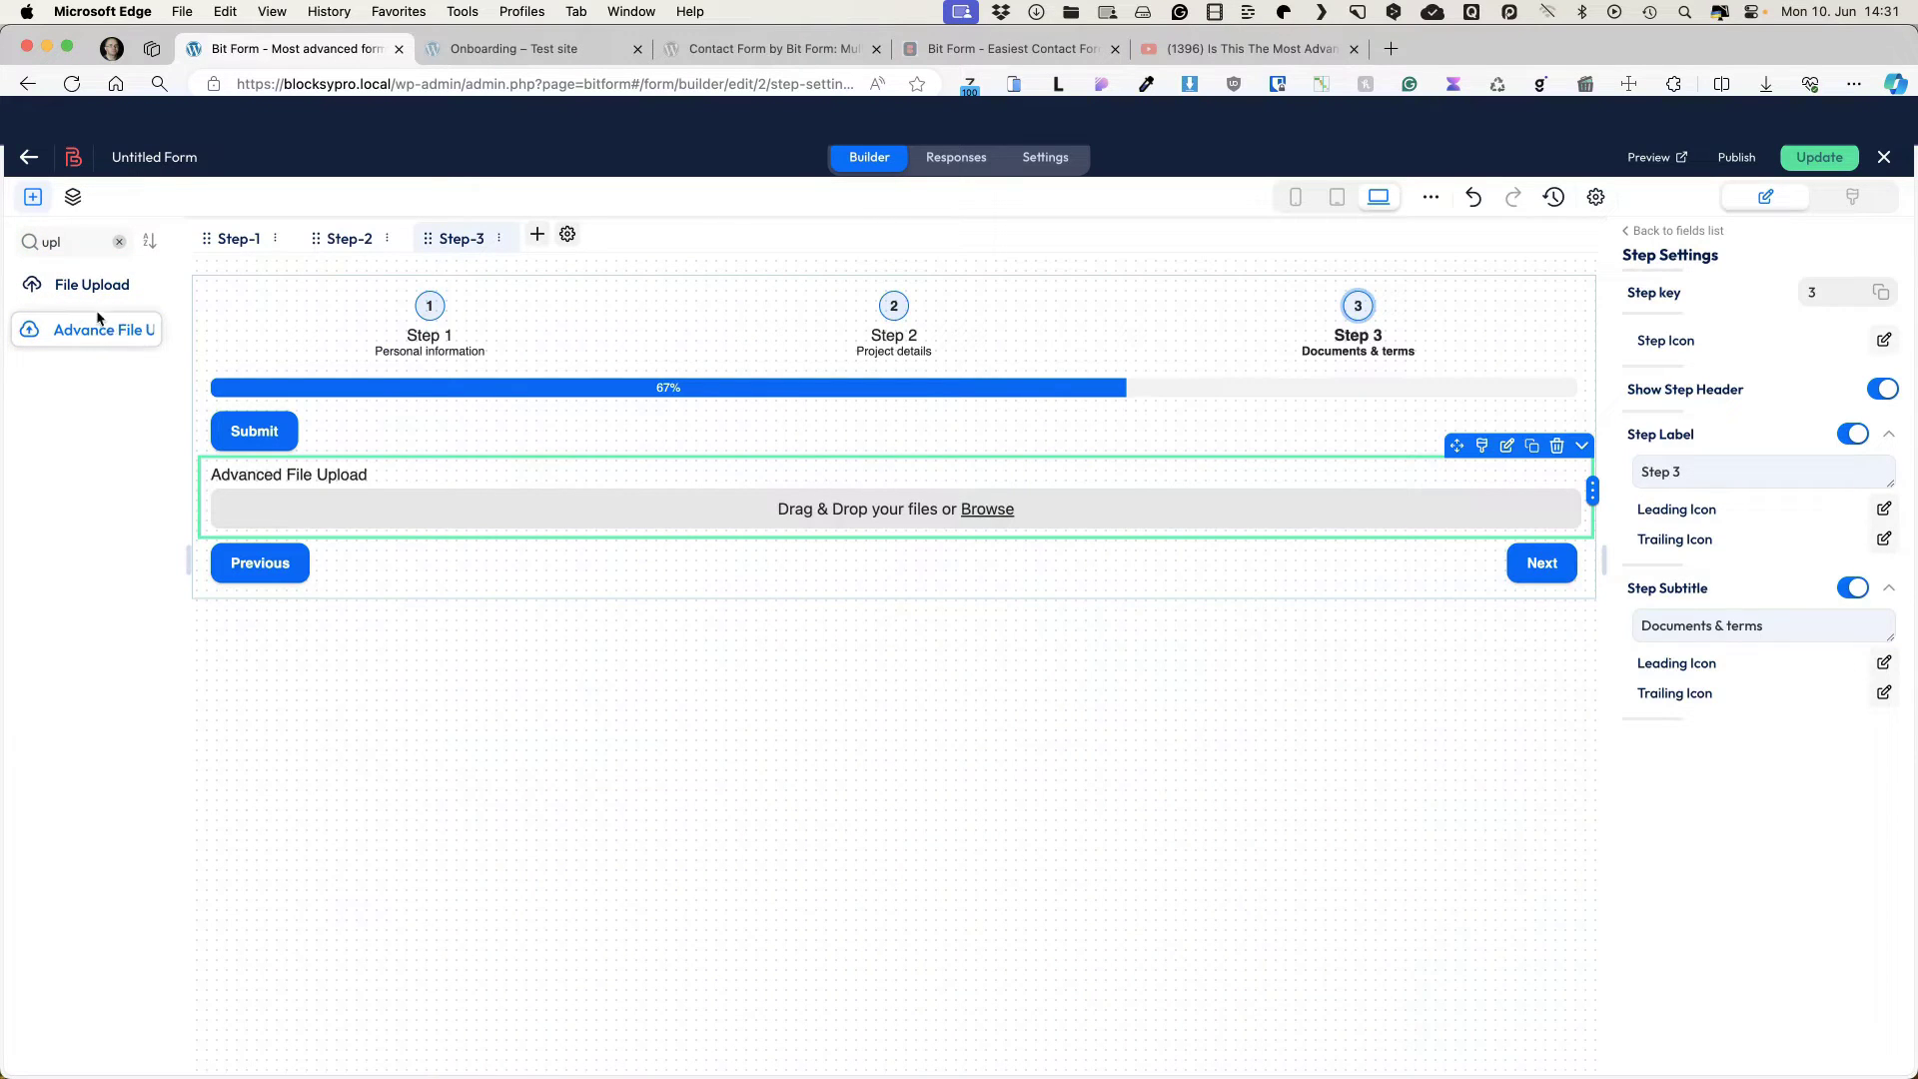
drag(54, 288, 324, 492)
Step: Move Submit below the upload field and rename its label to 'Upload Project Documents'
click(1451, 415)
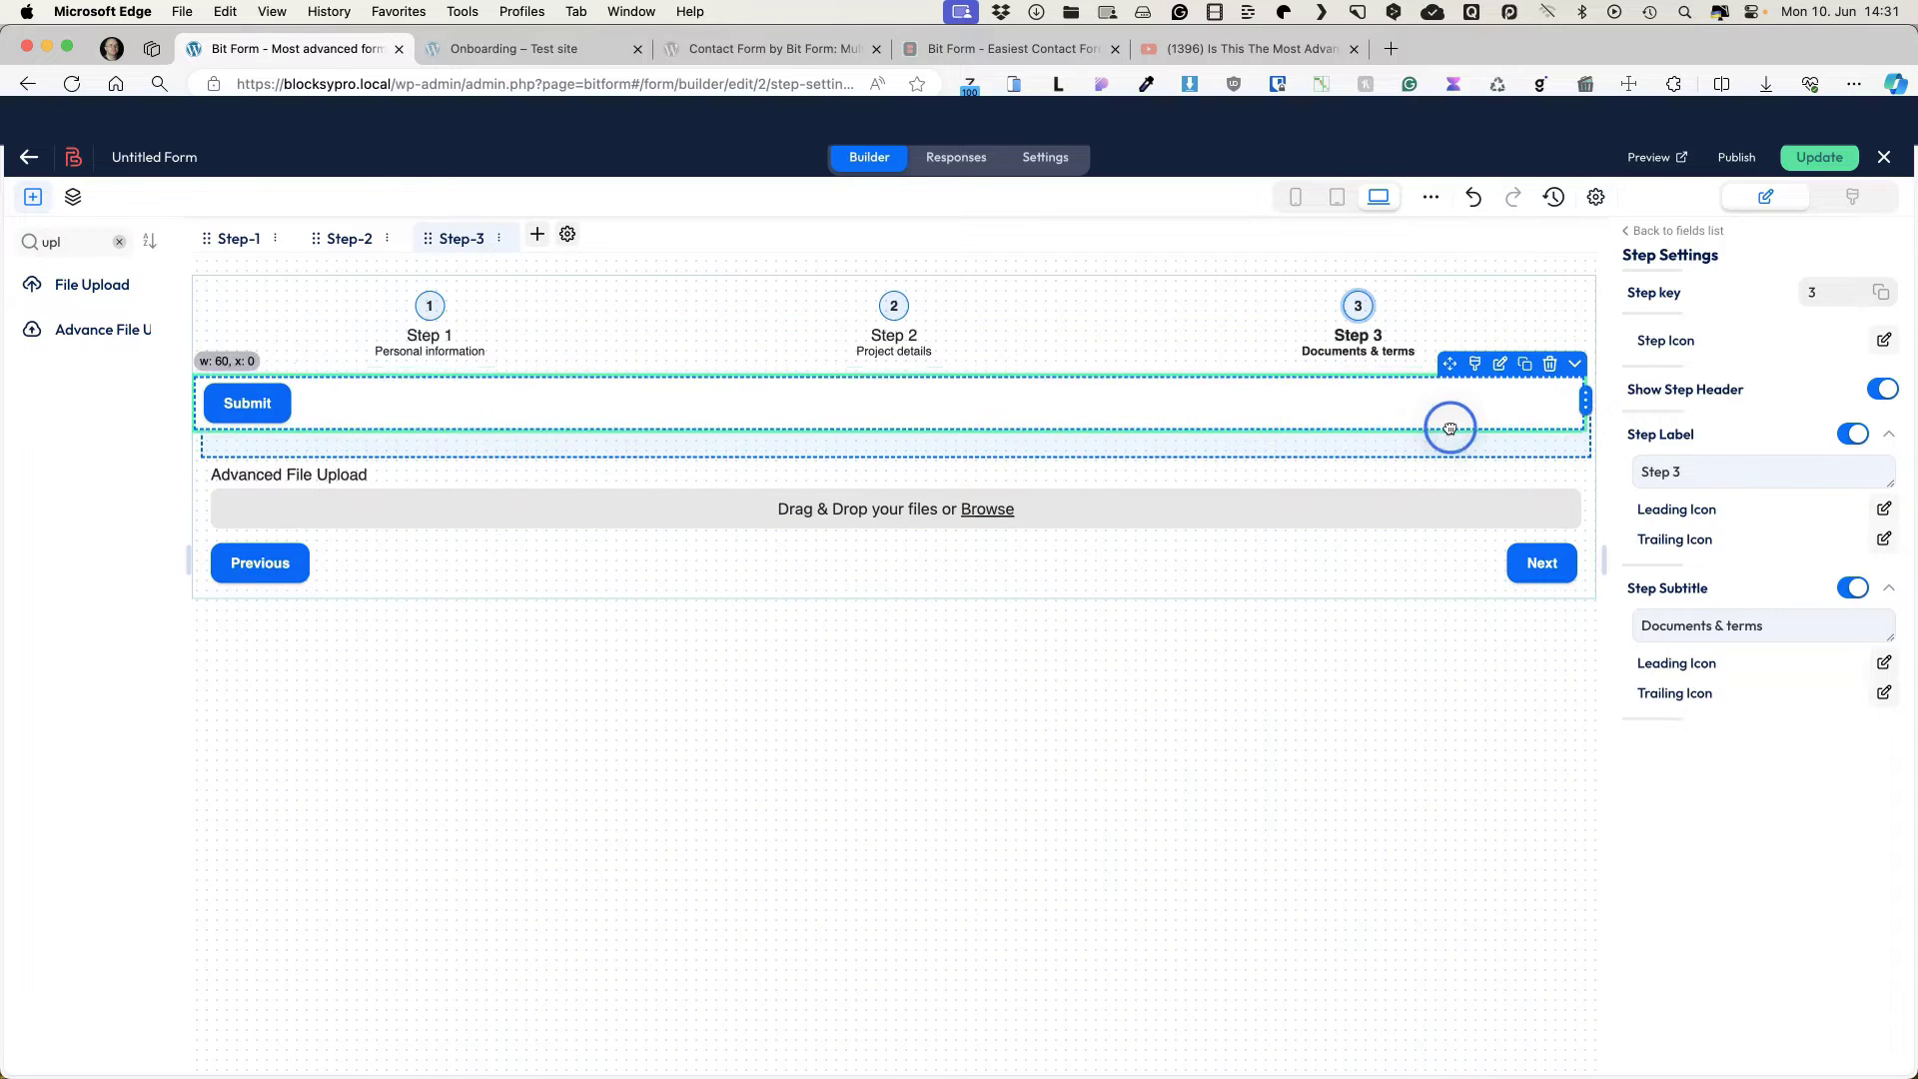
drag(1456, 391, 1468, 500)
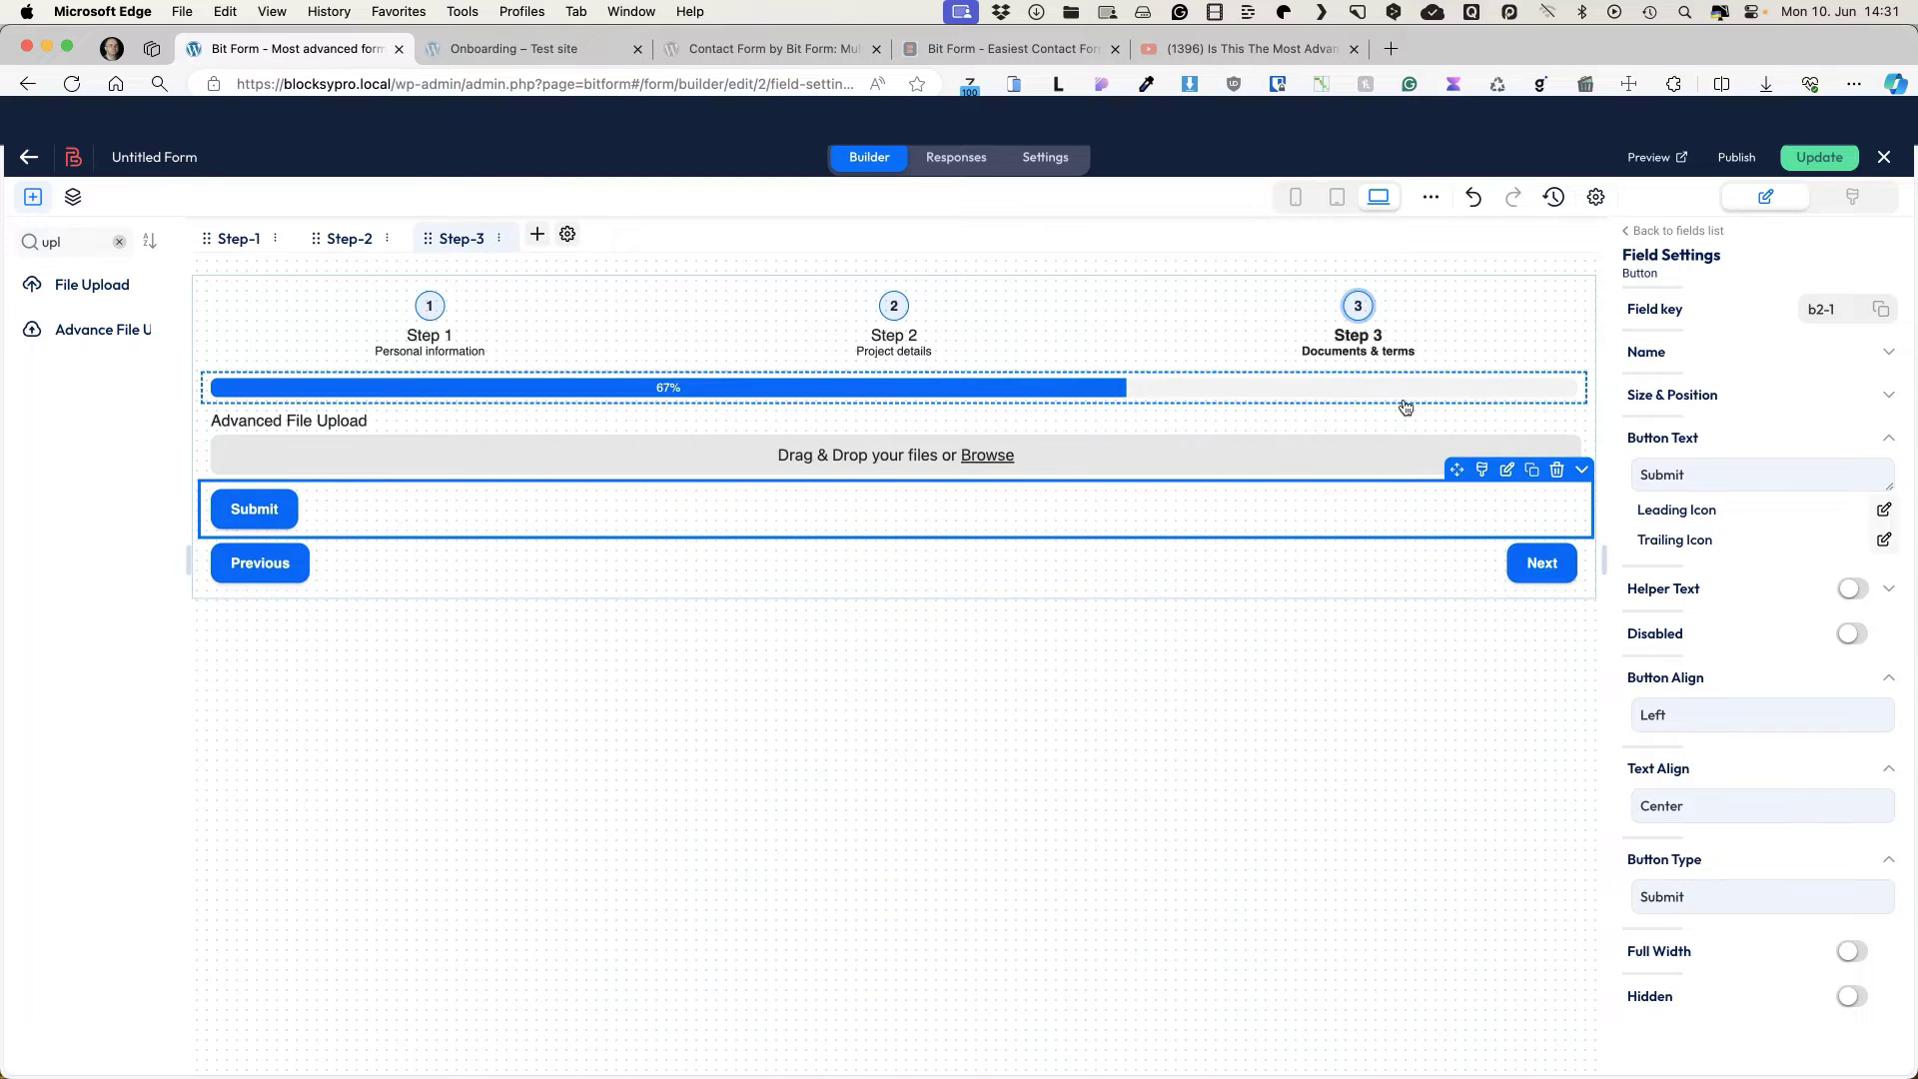
click(1426, 430)
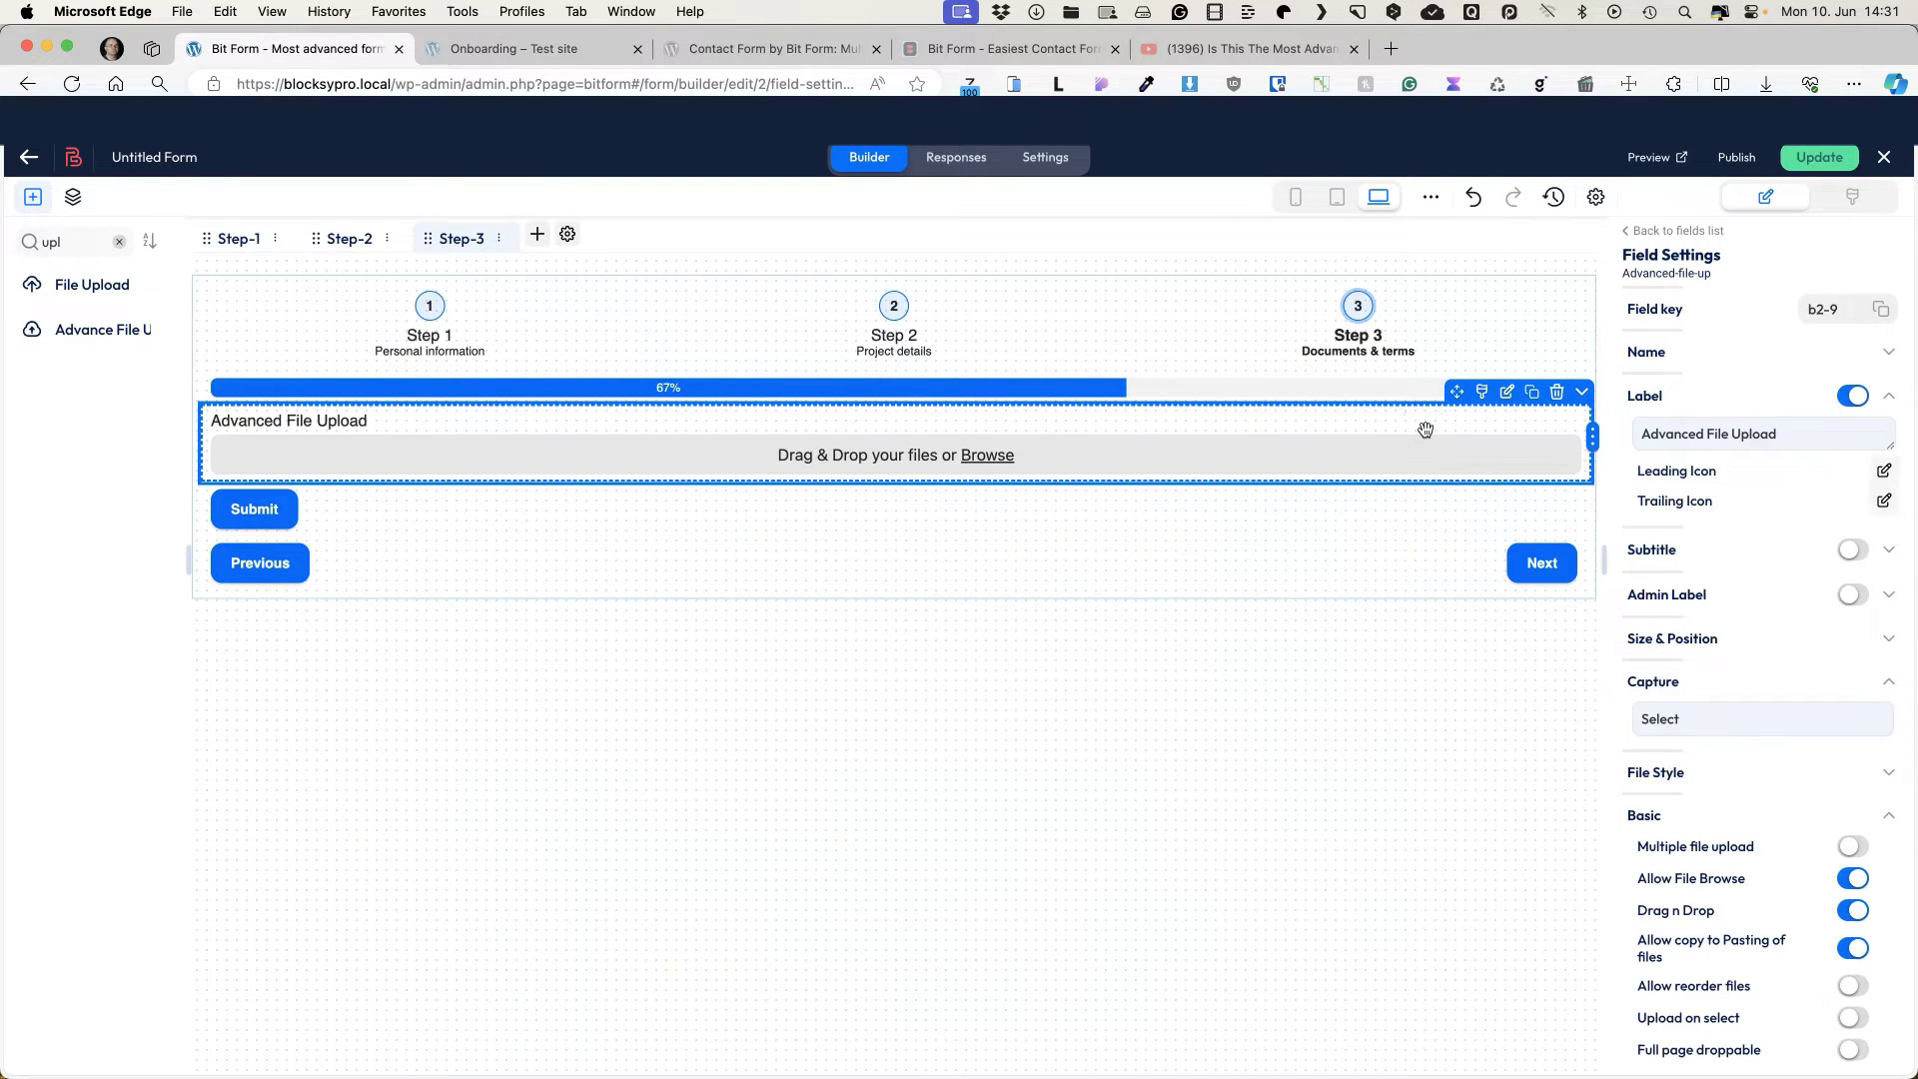
triple_click(1805, 431)
text(Upload Project Documents)
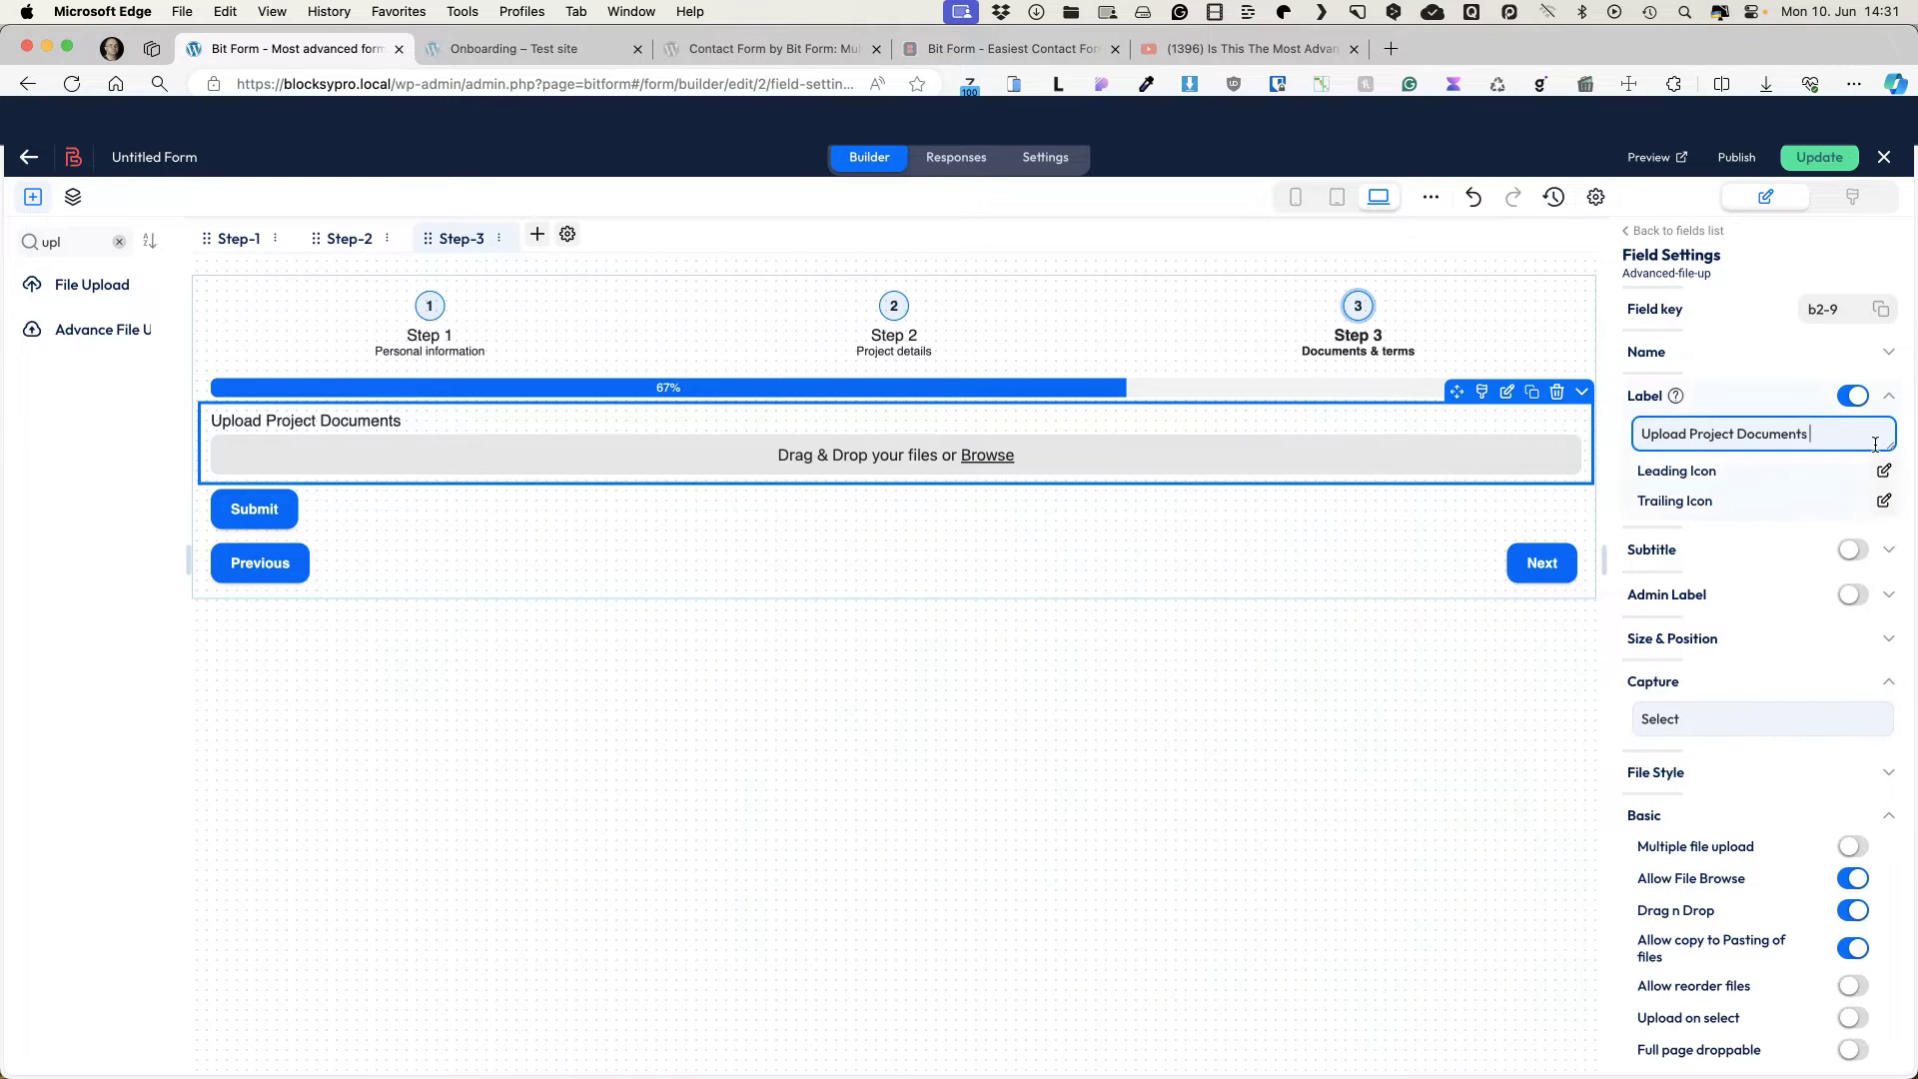
scroll(1866, 467, down, 1)
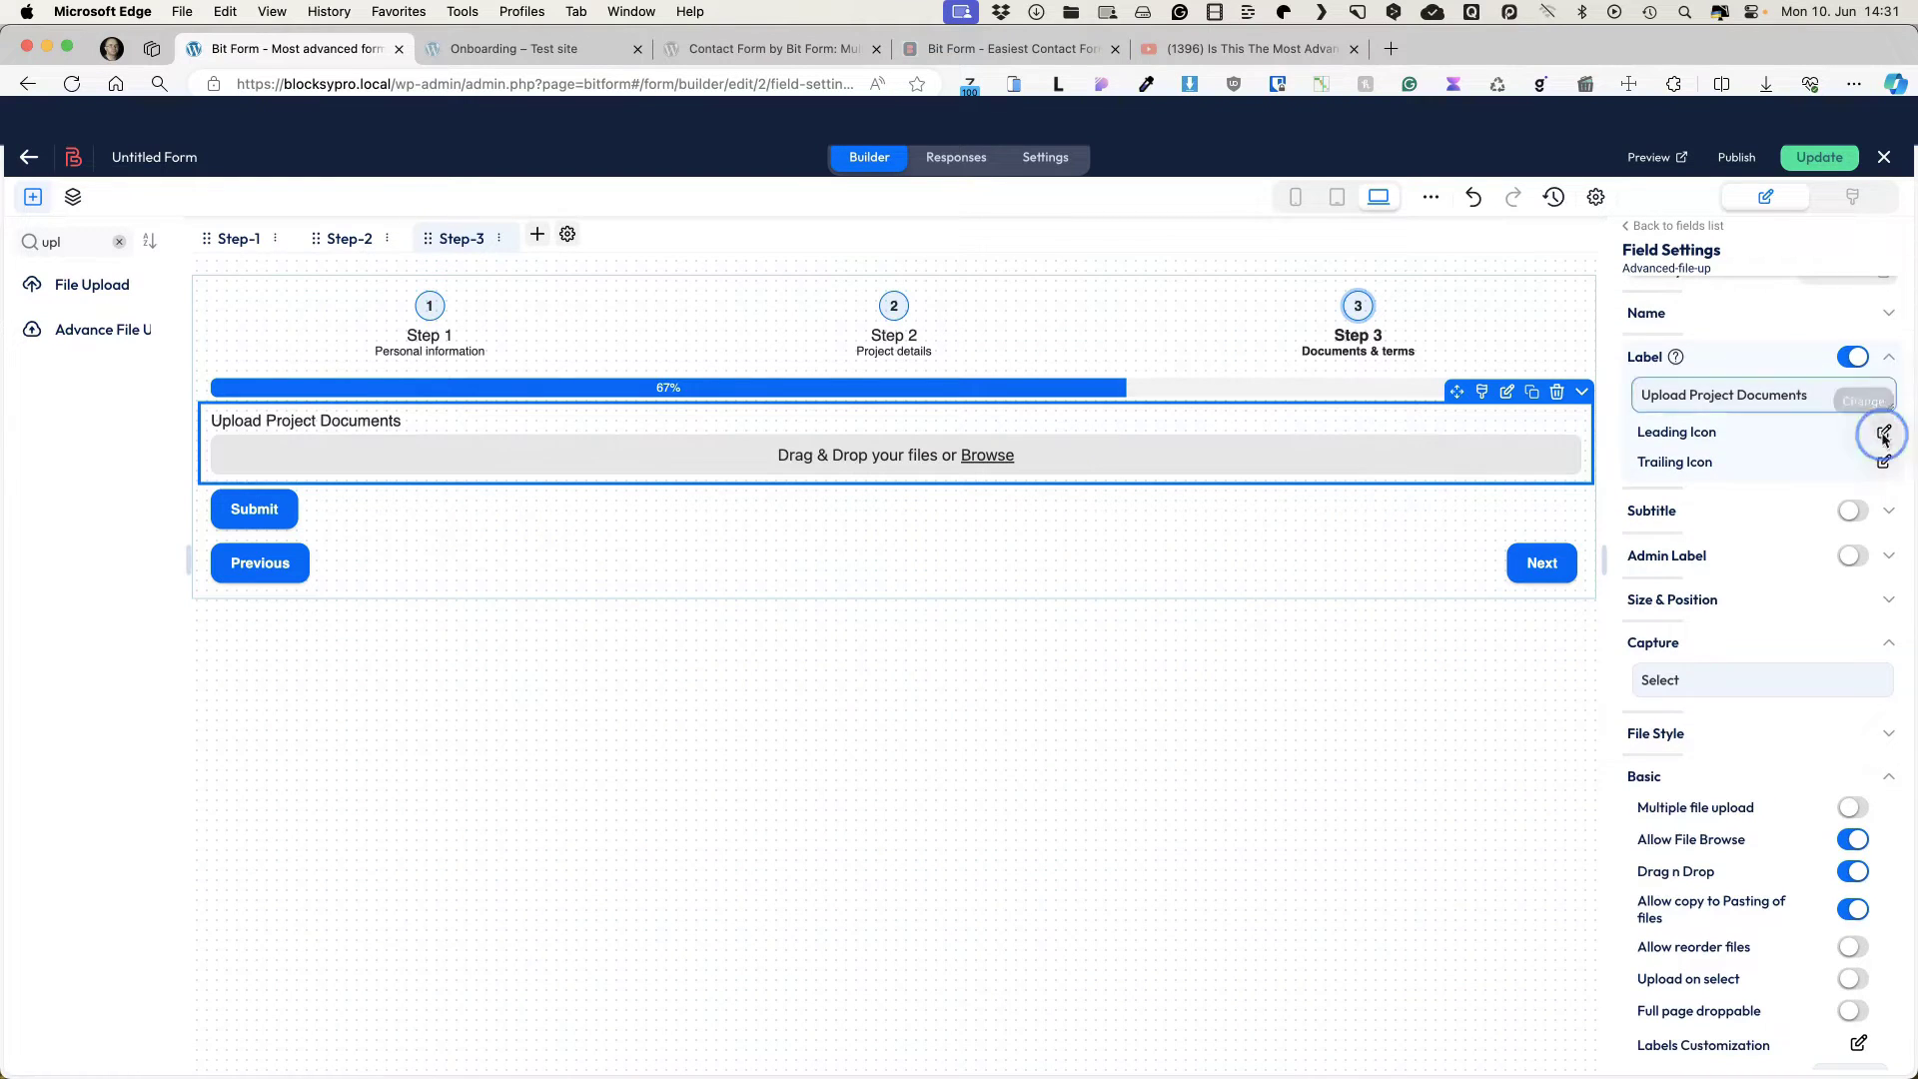
Step: Put a cloud-upload icon before the upload field's label
click(1883, 432)
click(754, 495)
text(u)
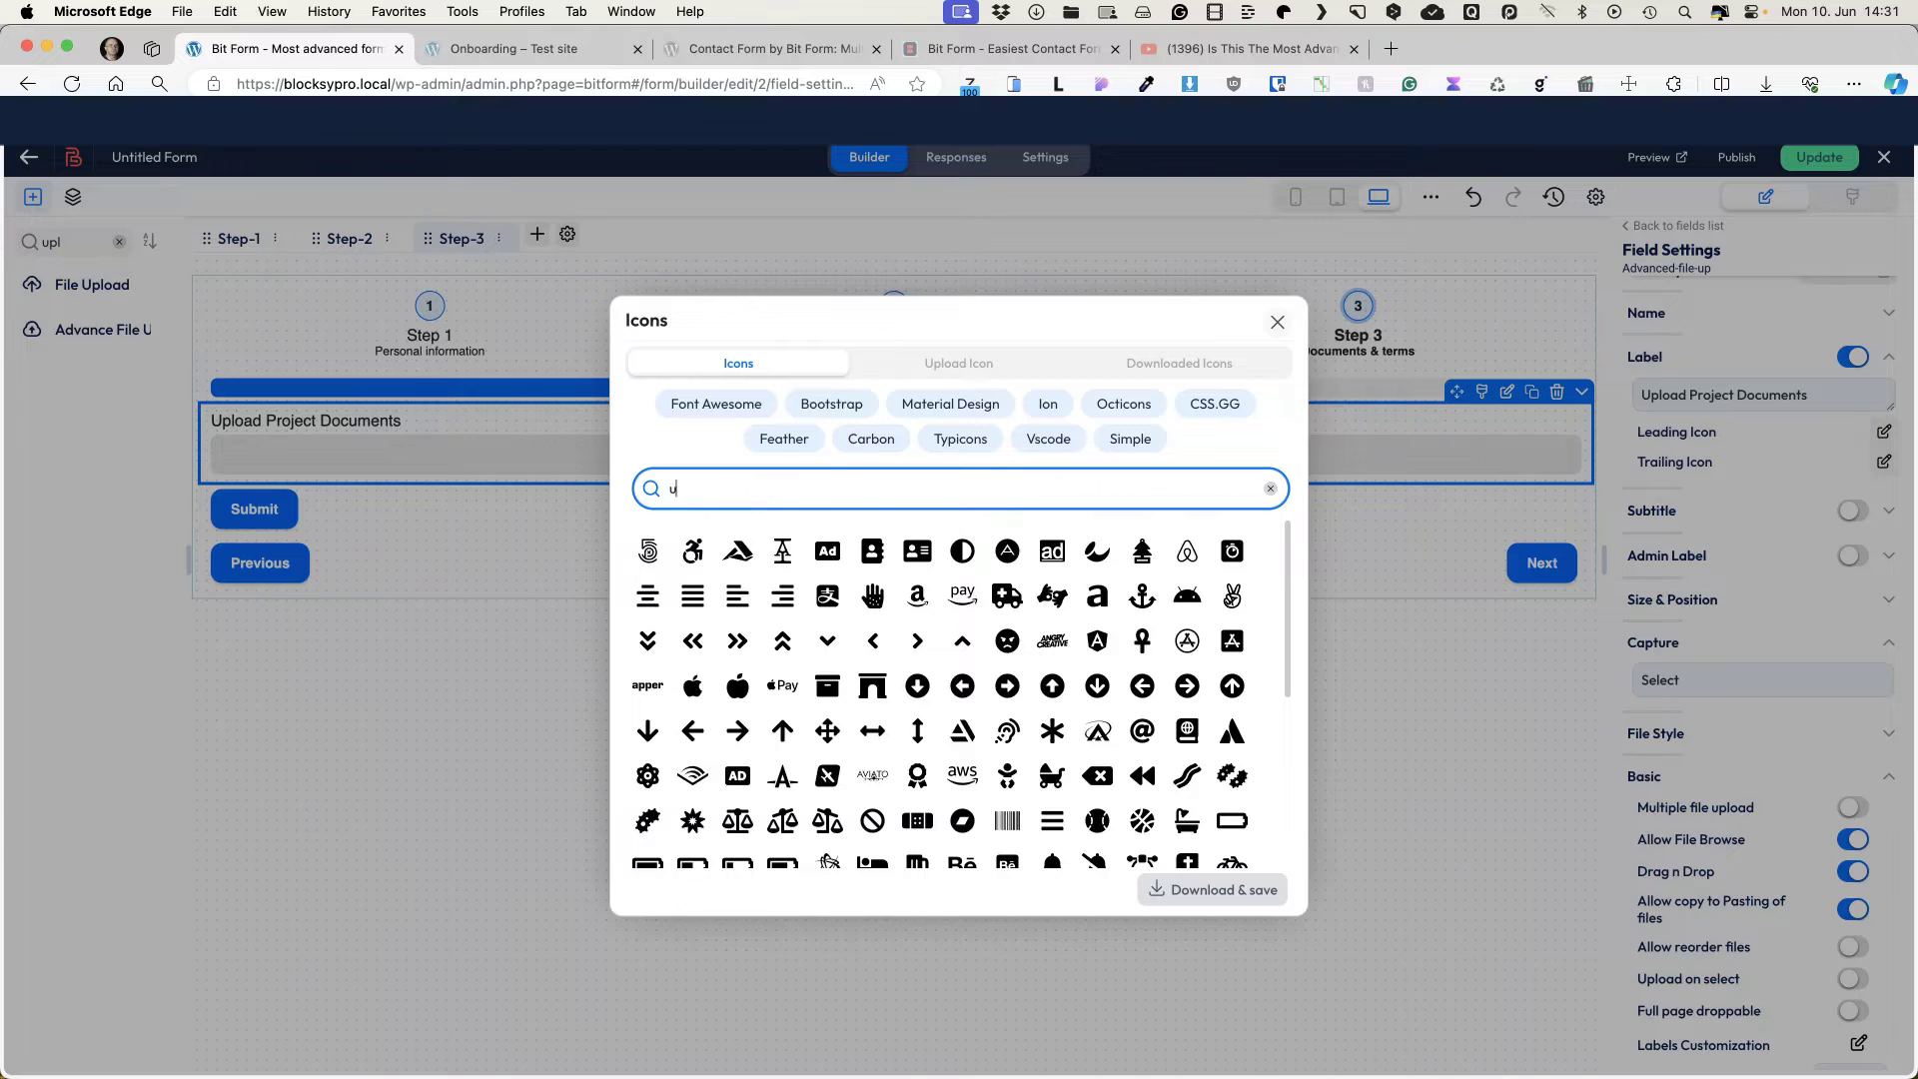
text(pload)
click(737, 595)
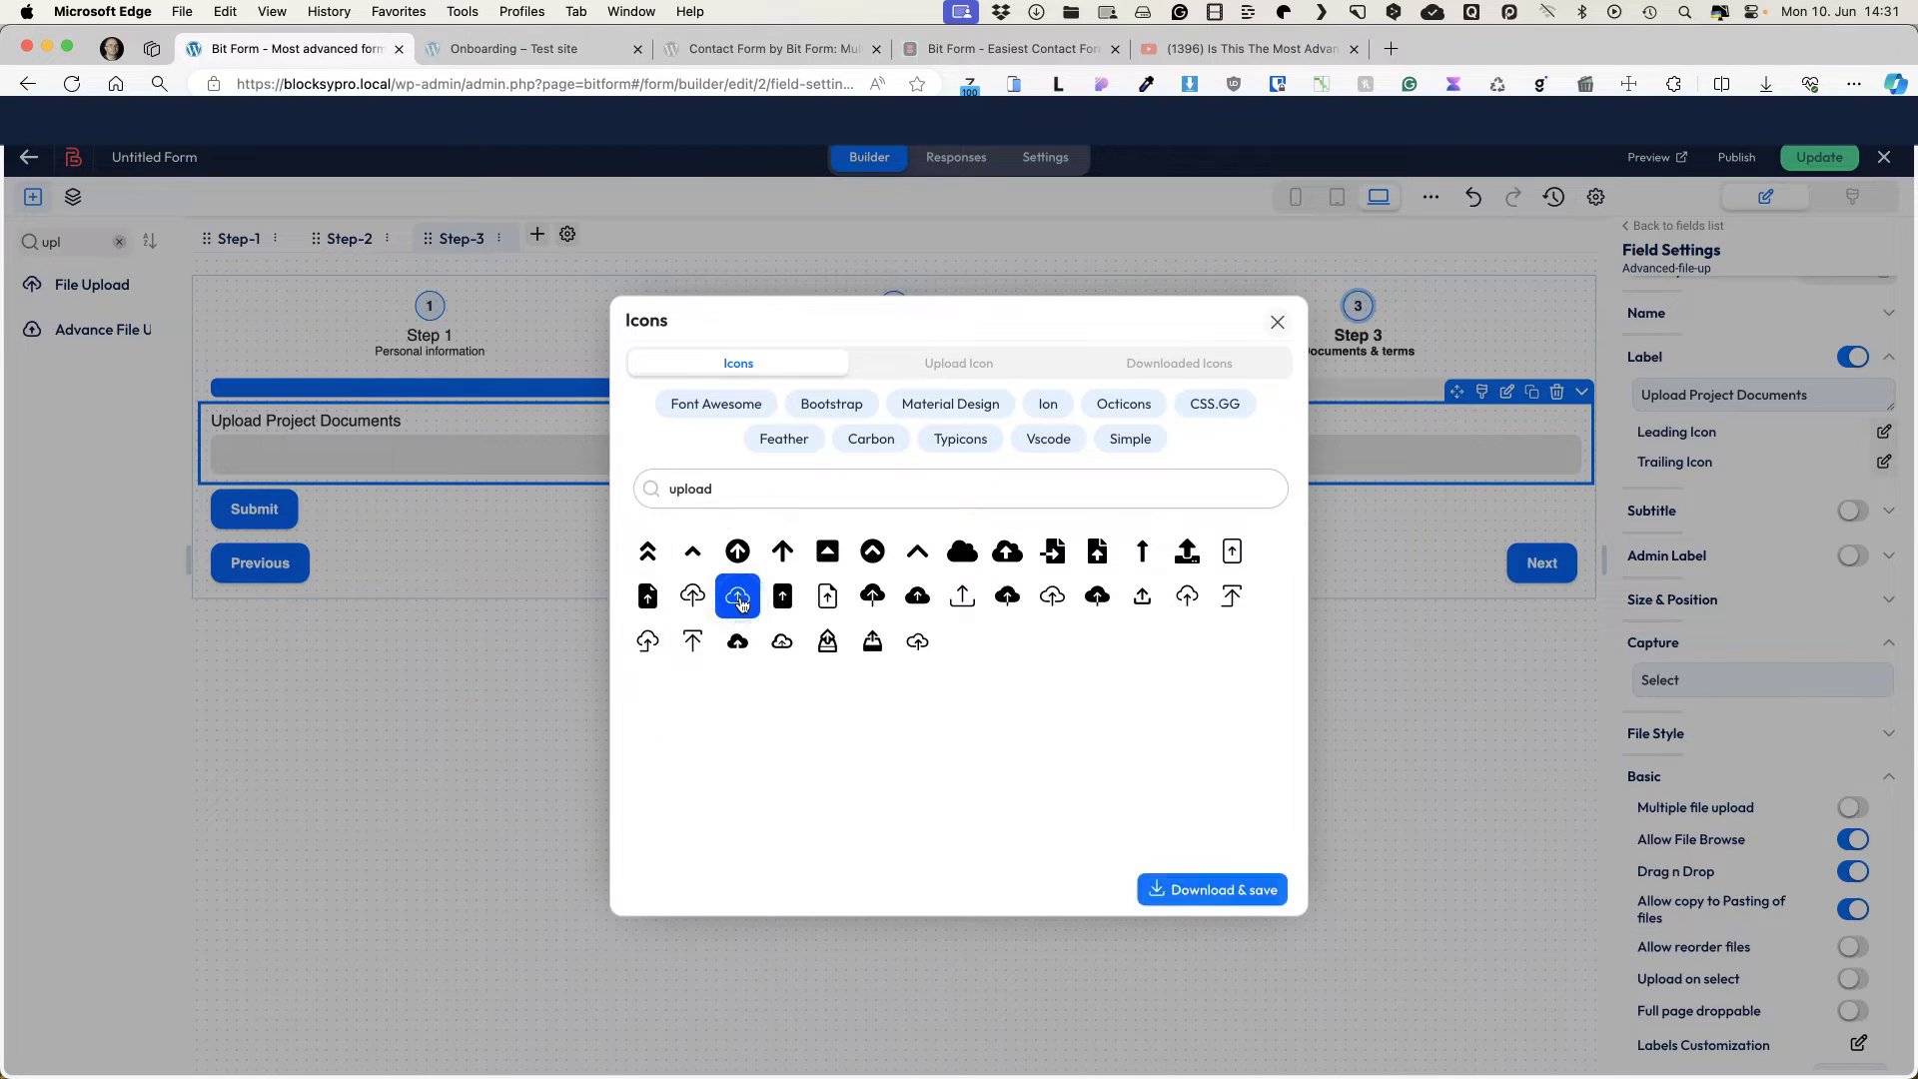
click(1208, 887)
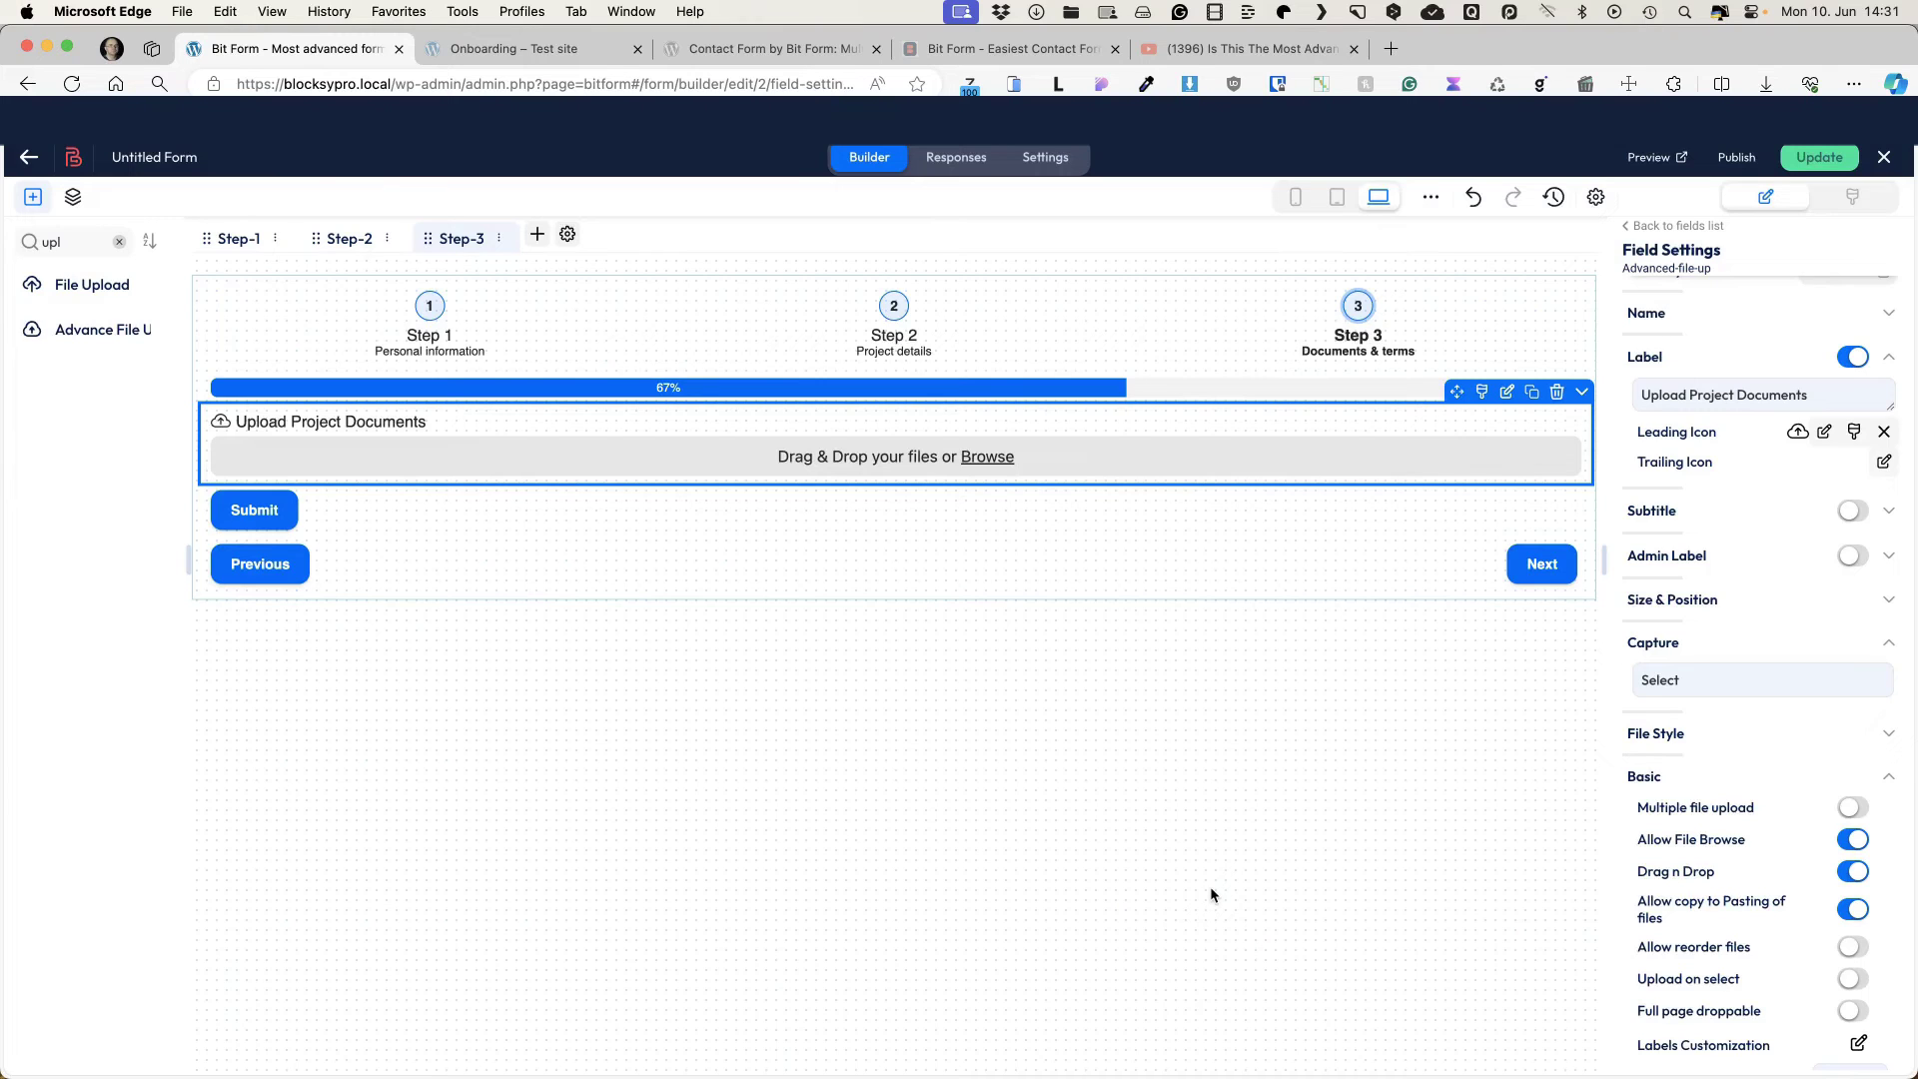
Step: Allow multiple files with a maximum of 5 and enable image previews
scroll(1810, 713, down, 2)
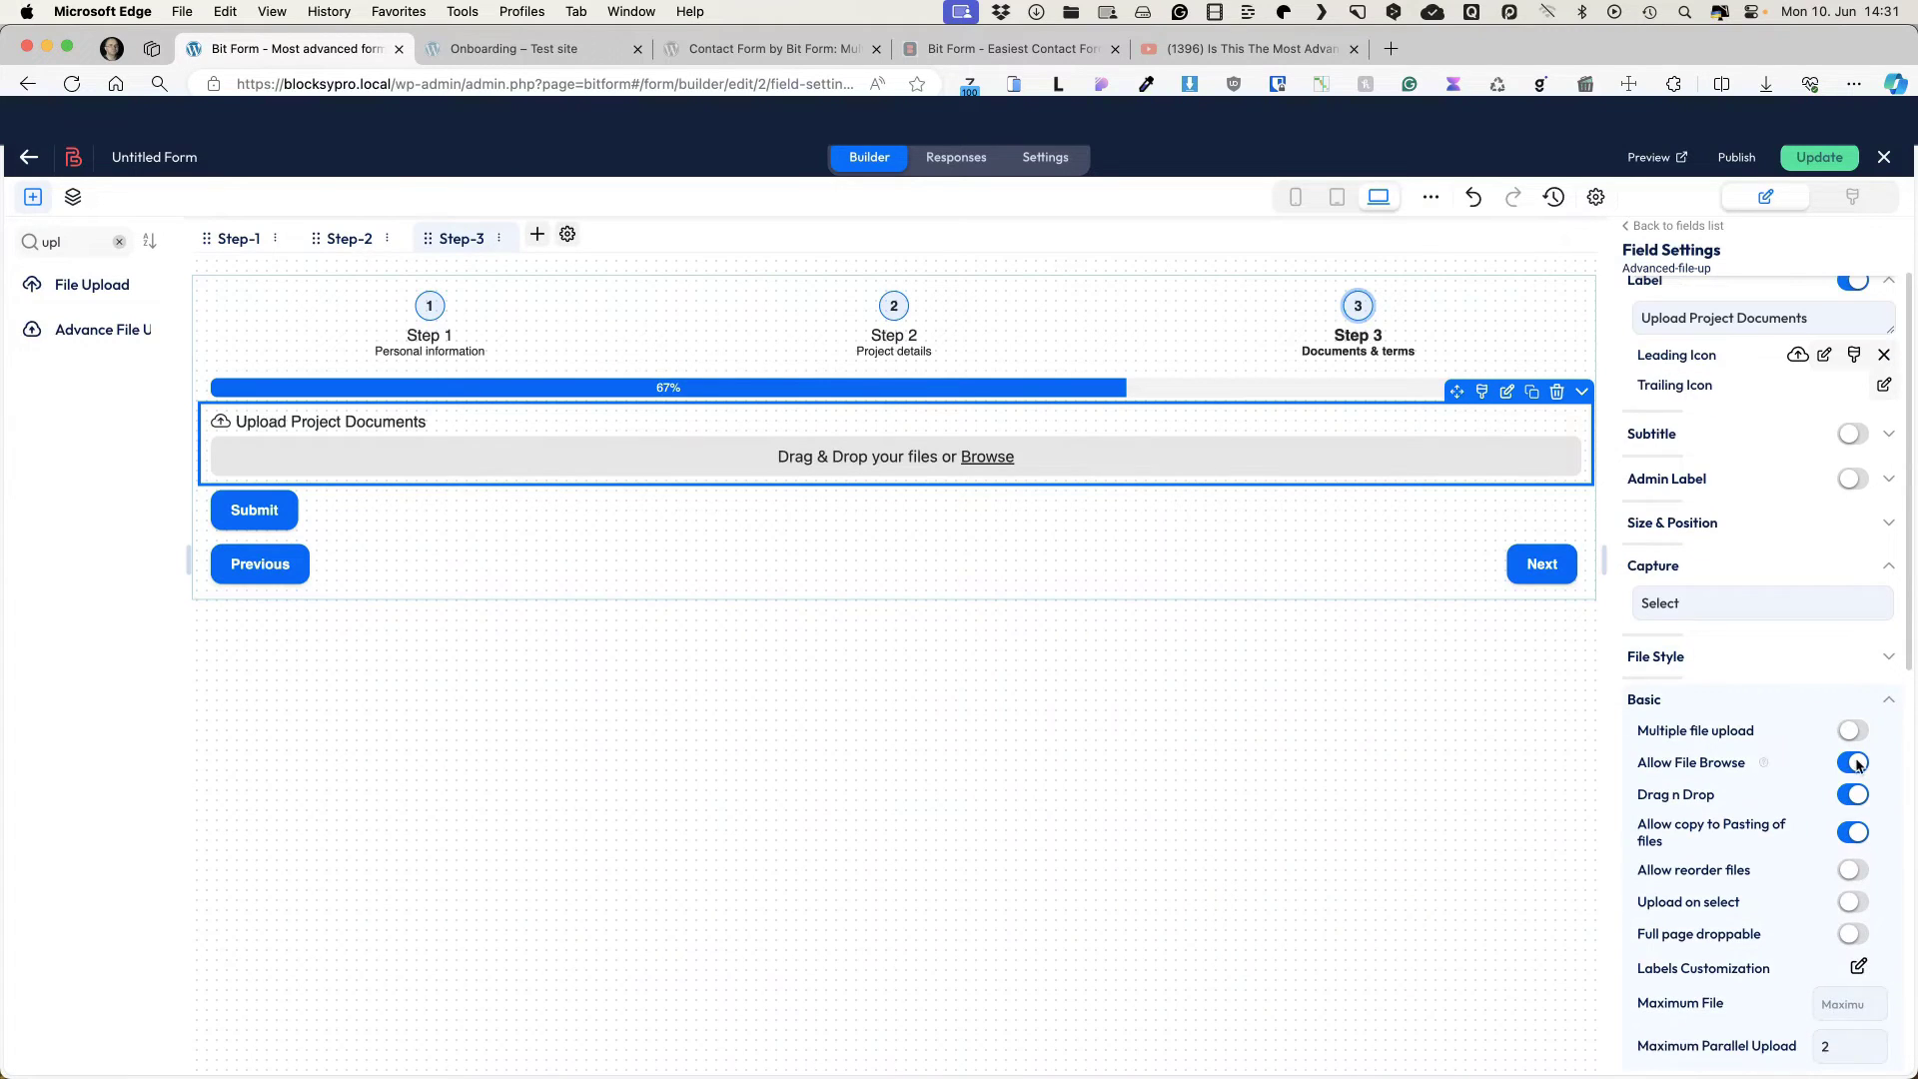
click(1854, 732)
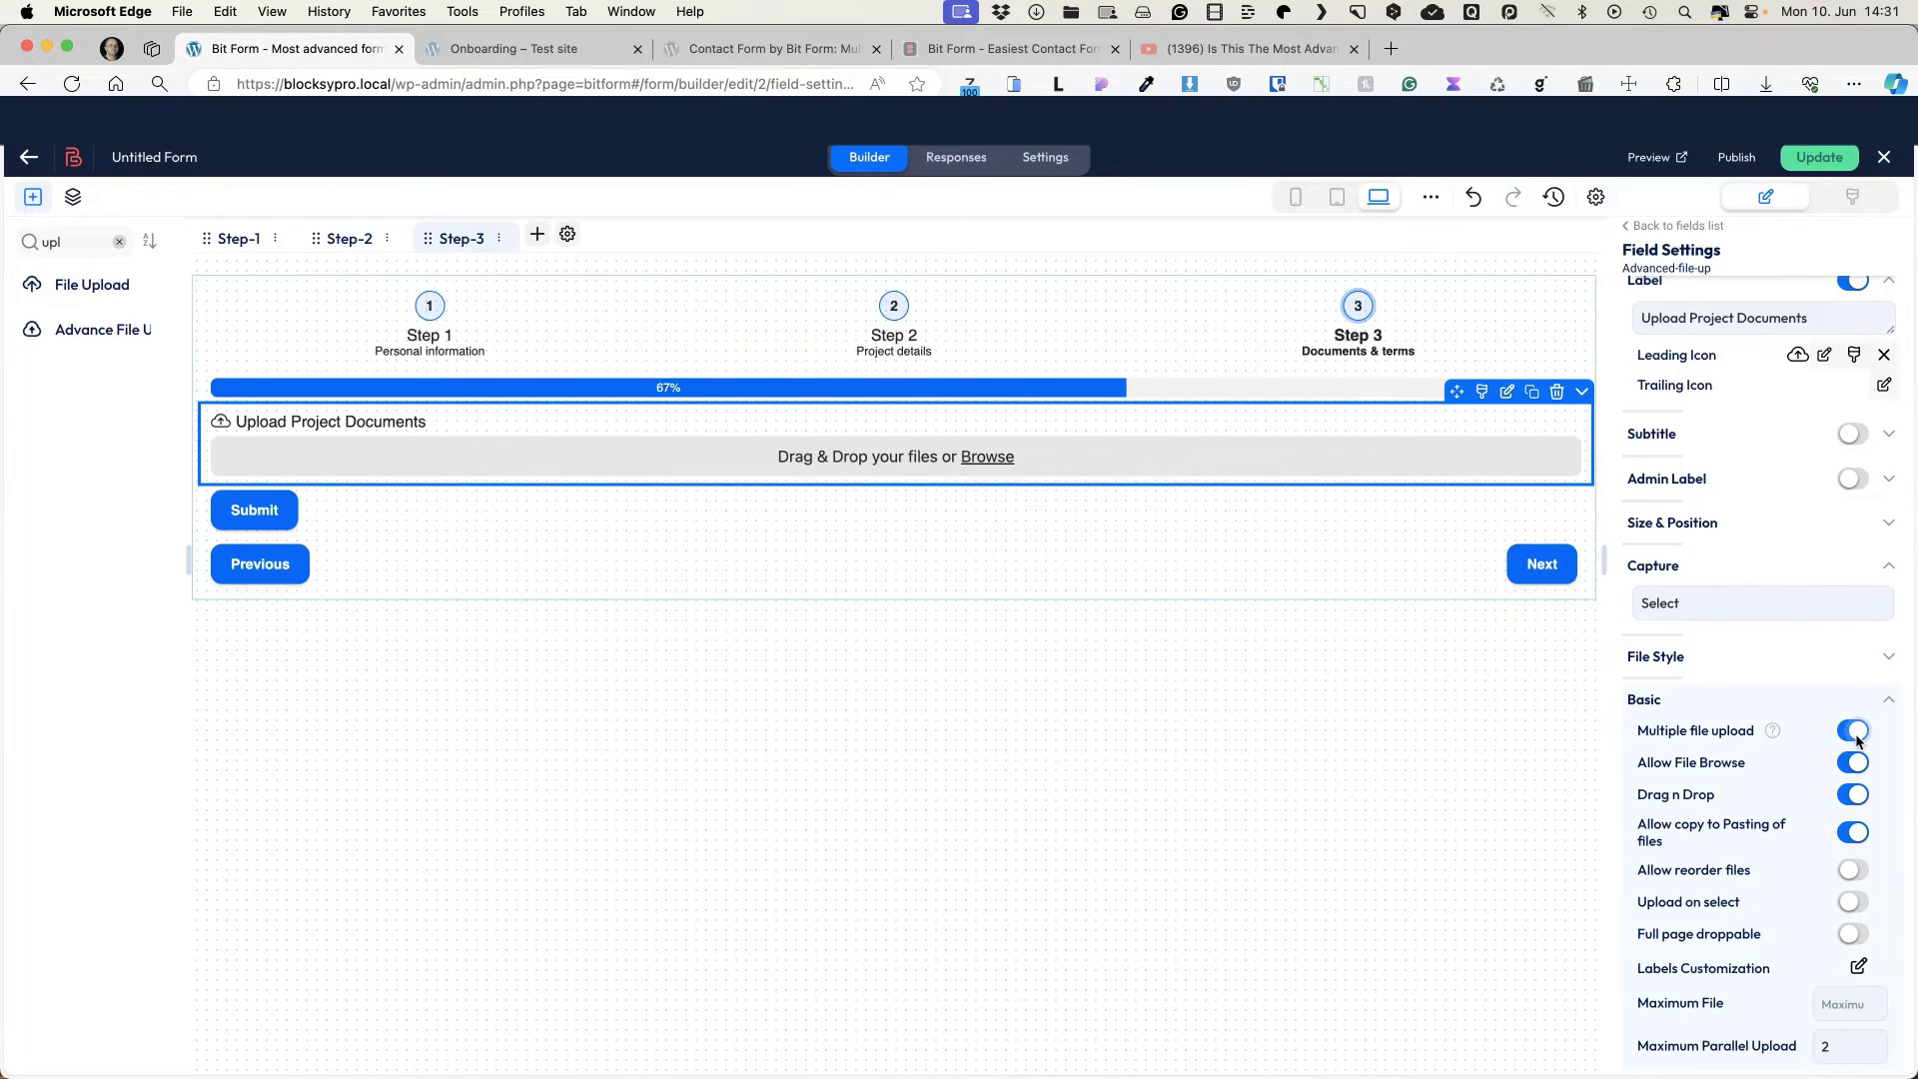
scroll(1798, 789, down, 3)
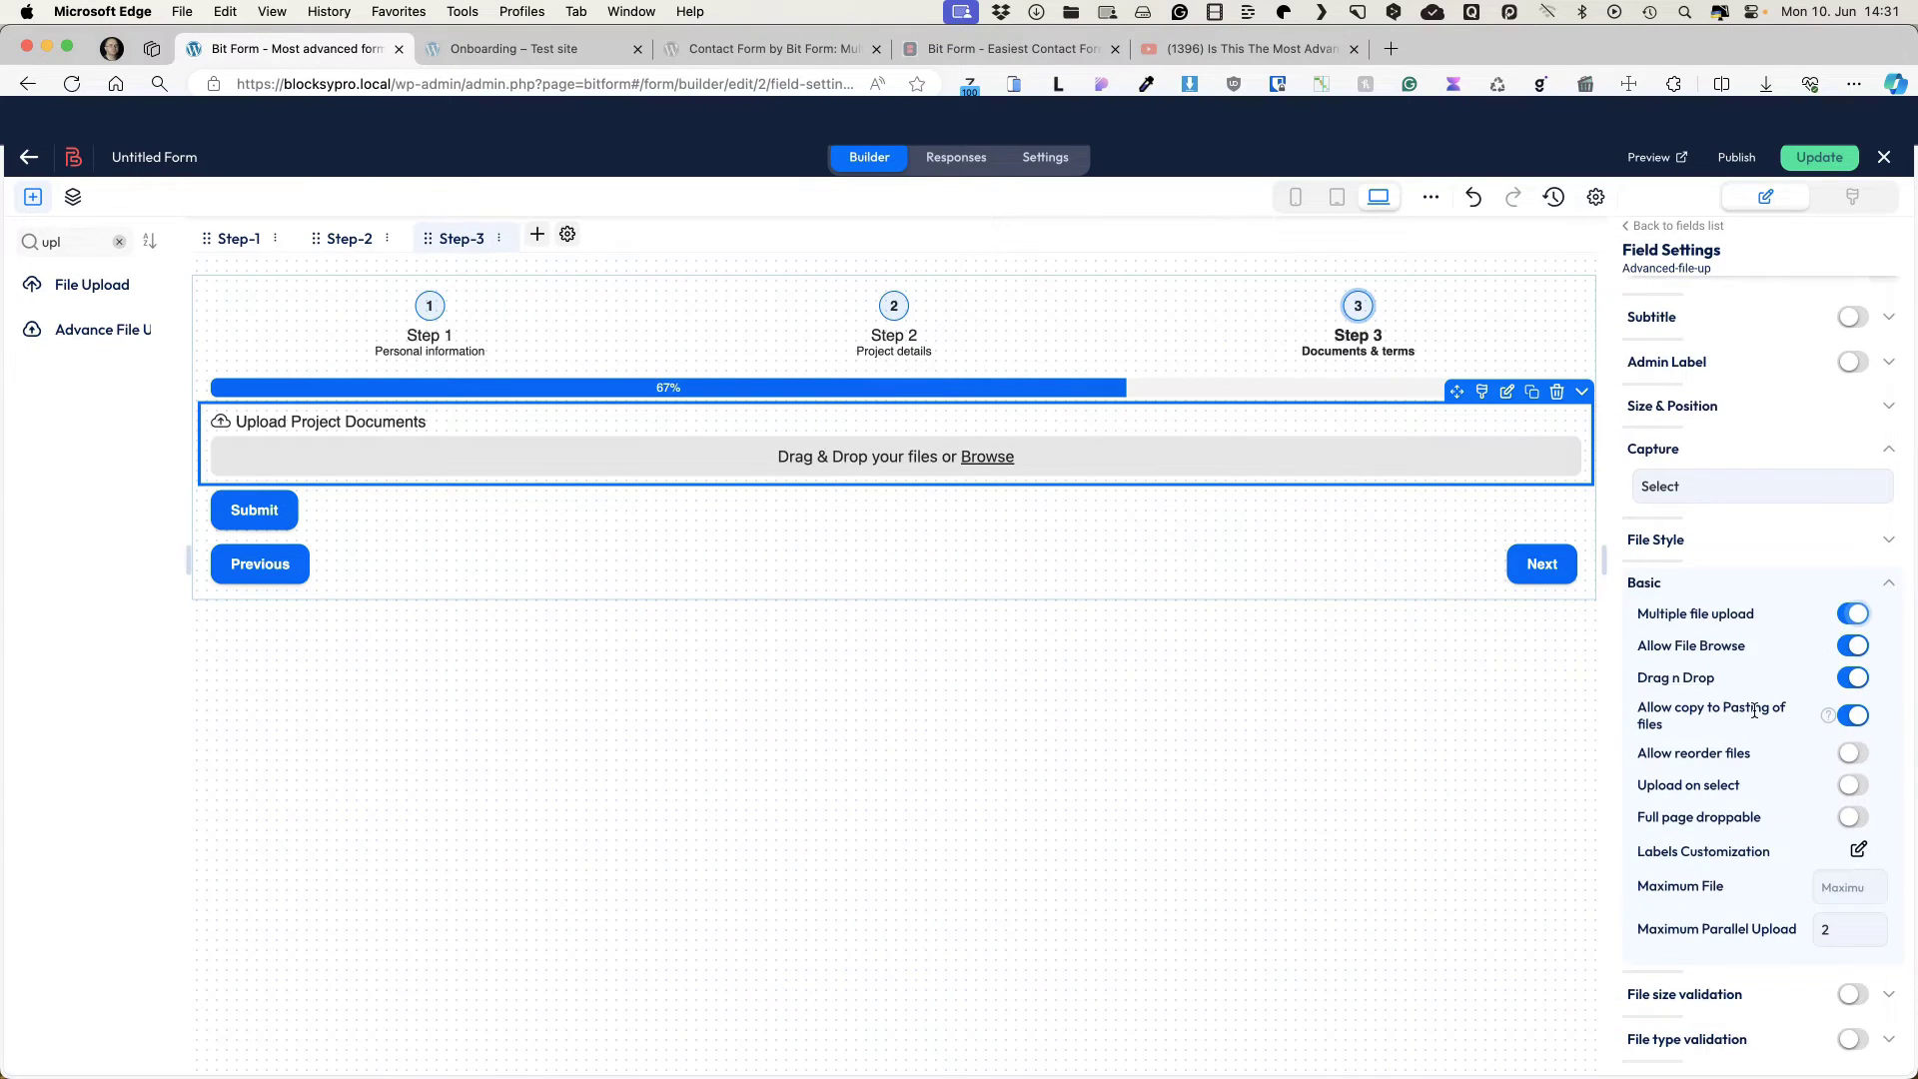
scroll(1828, 759, down, 2)
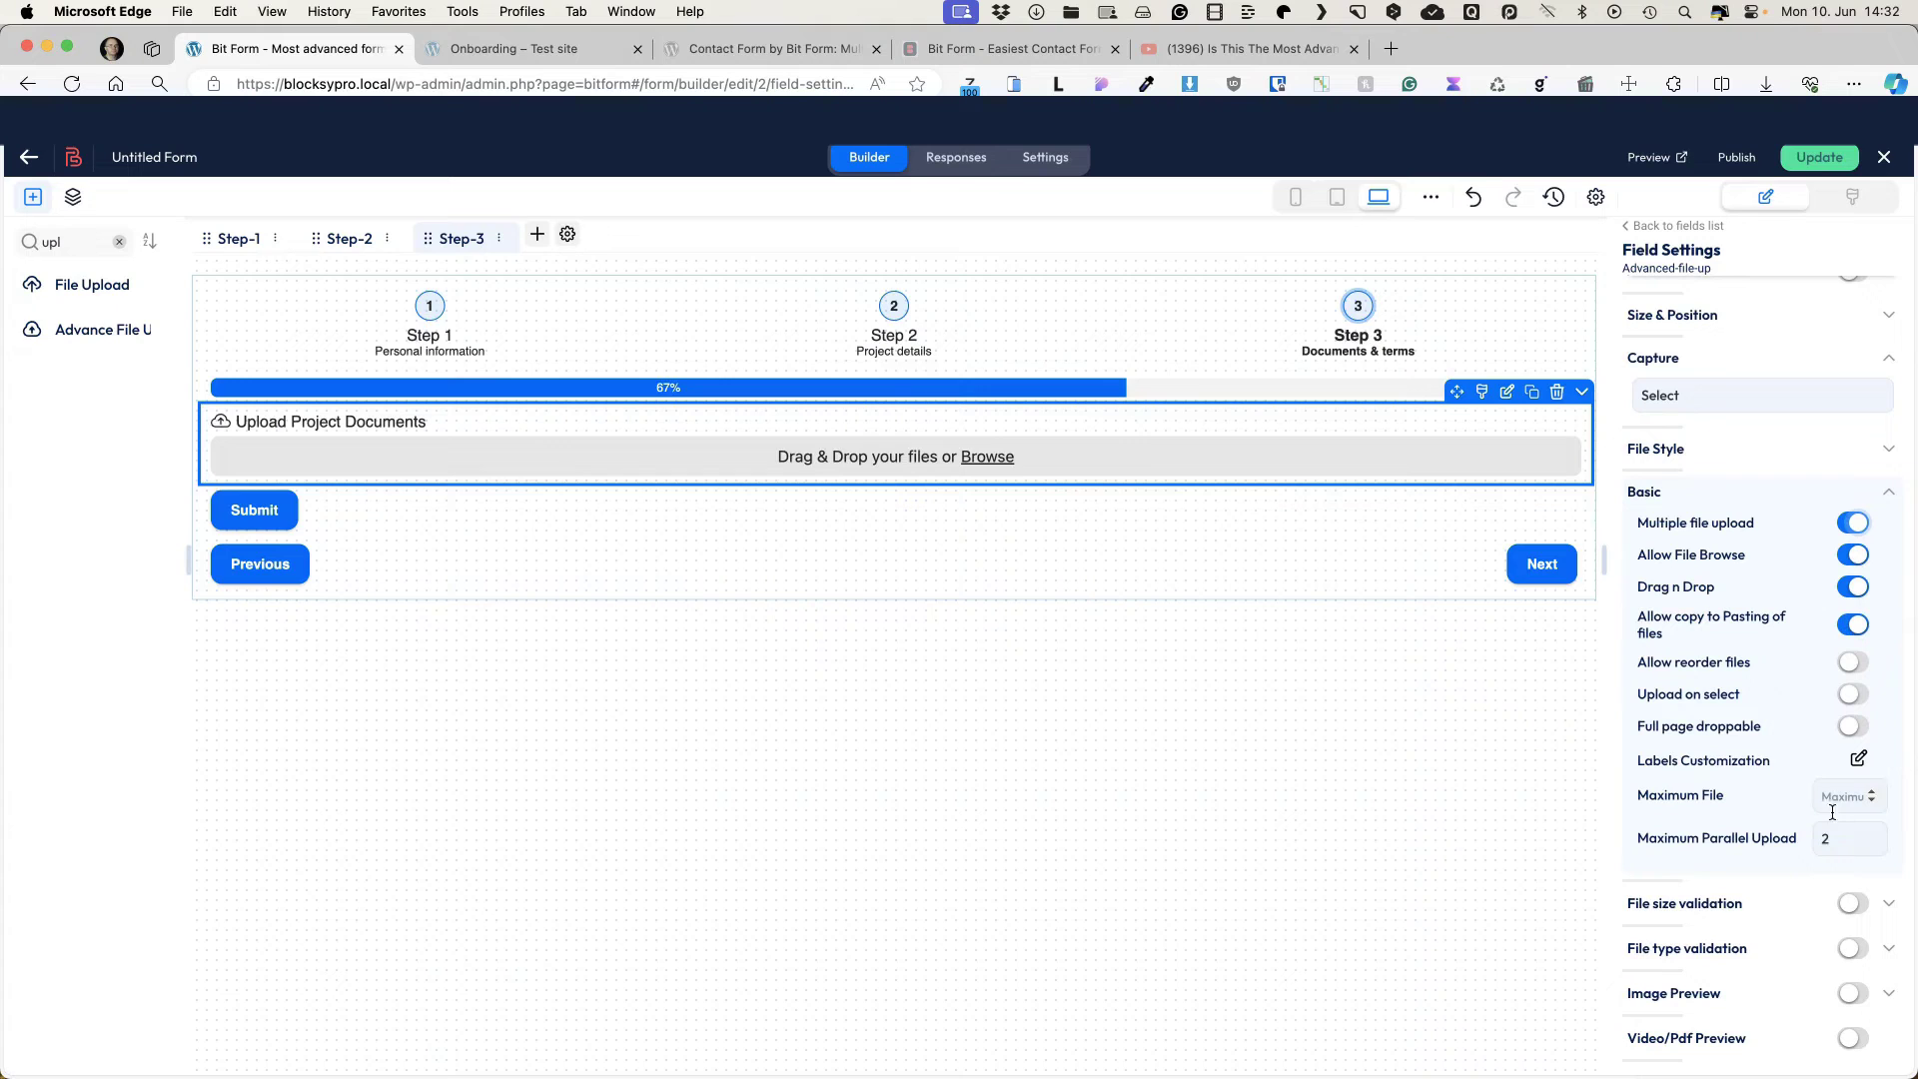
click(1824, 793)
text(5)
scroll(1860, 879, down, 2)
click(1888, 891)
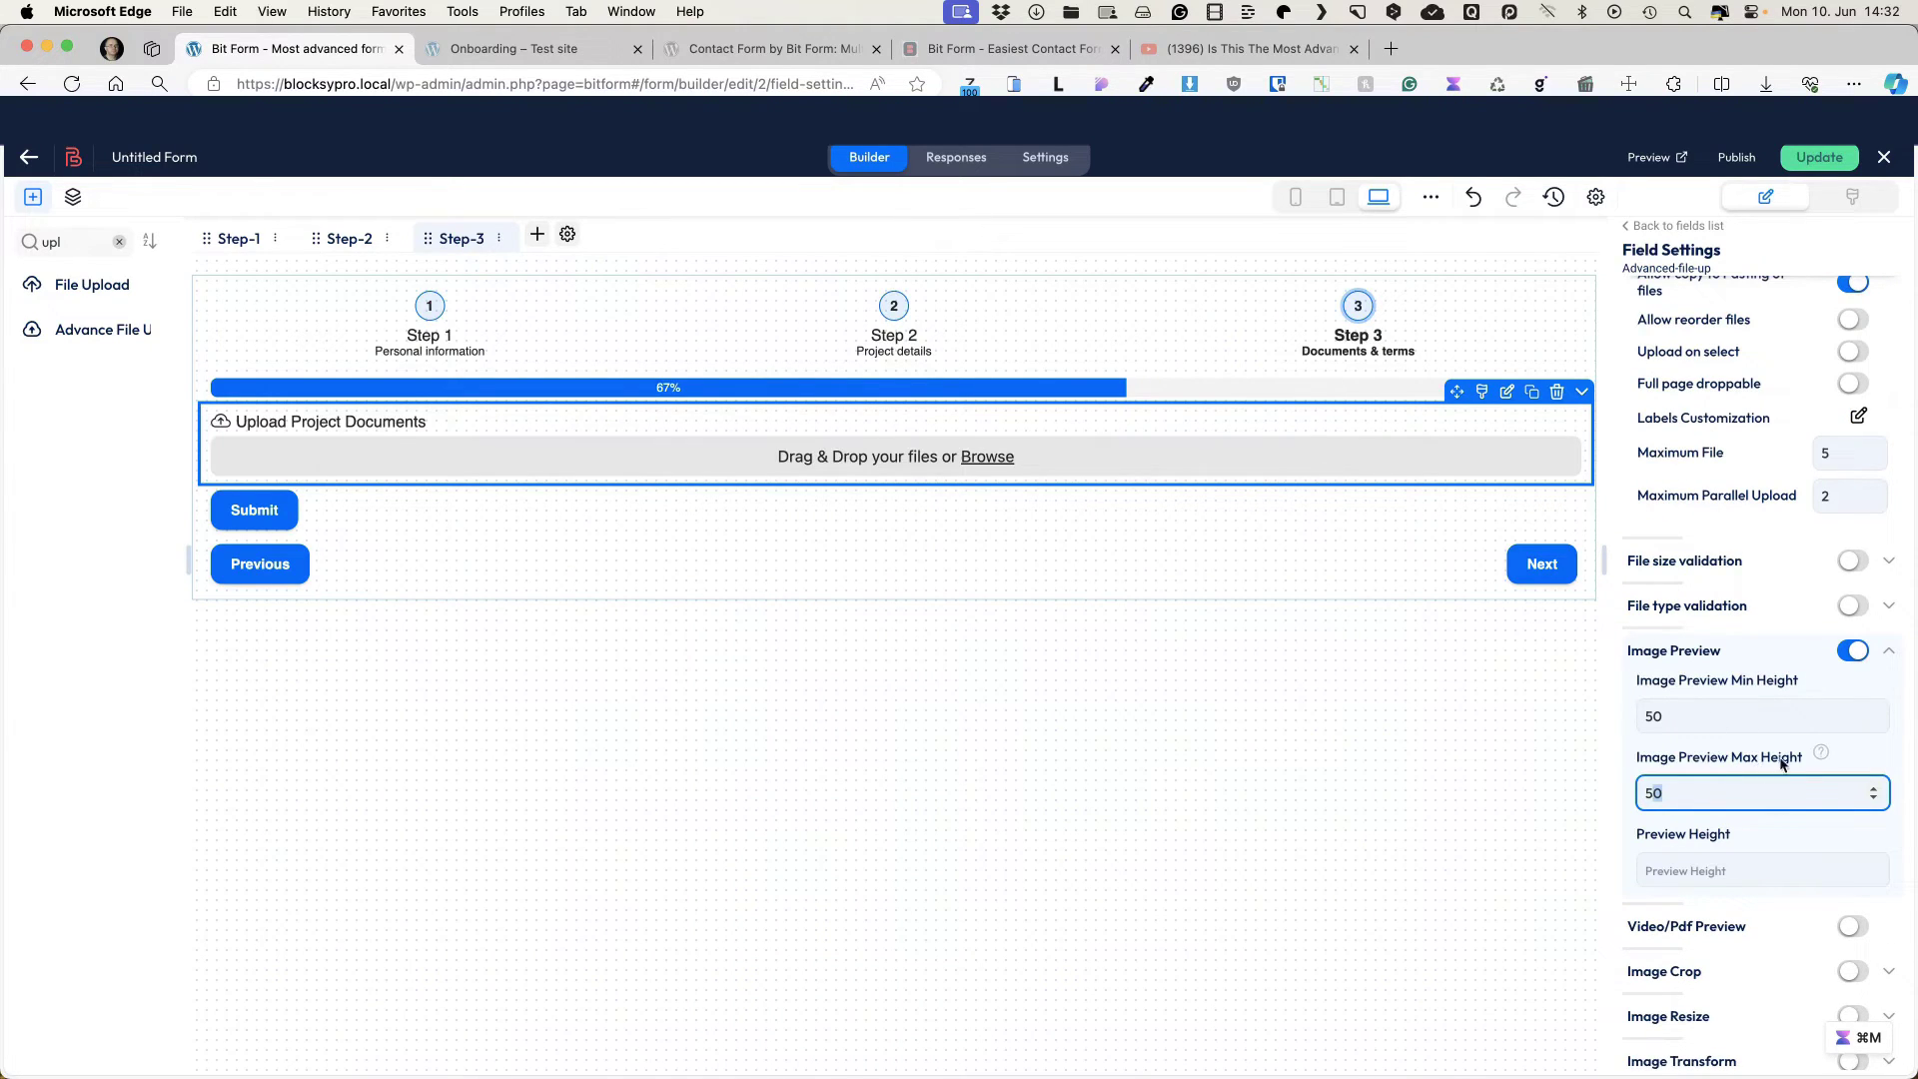
scroll(1705, 599, up, 10)
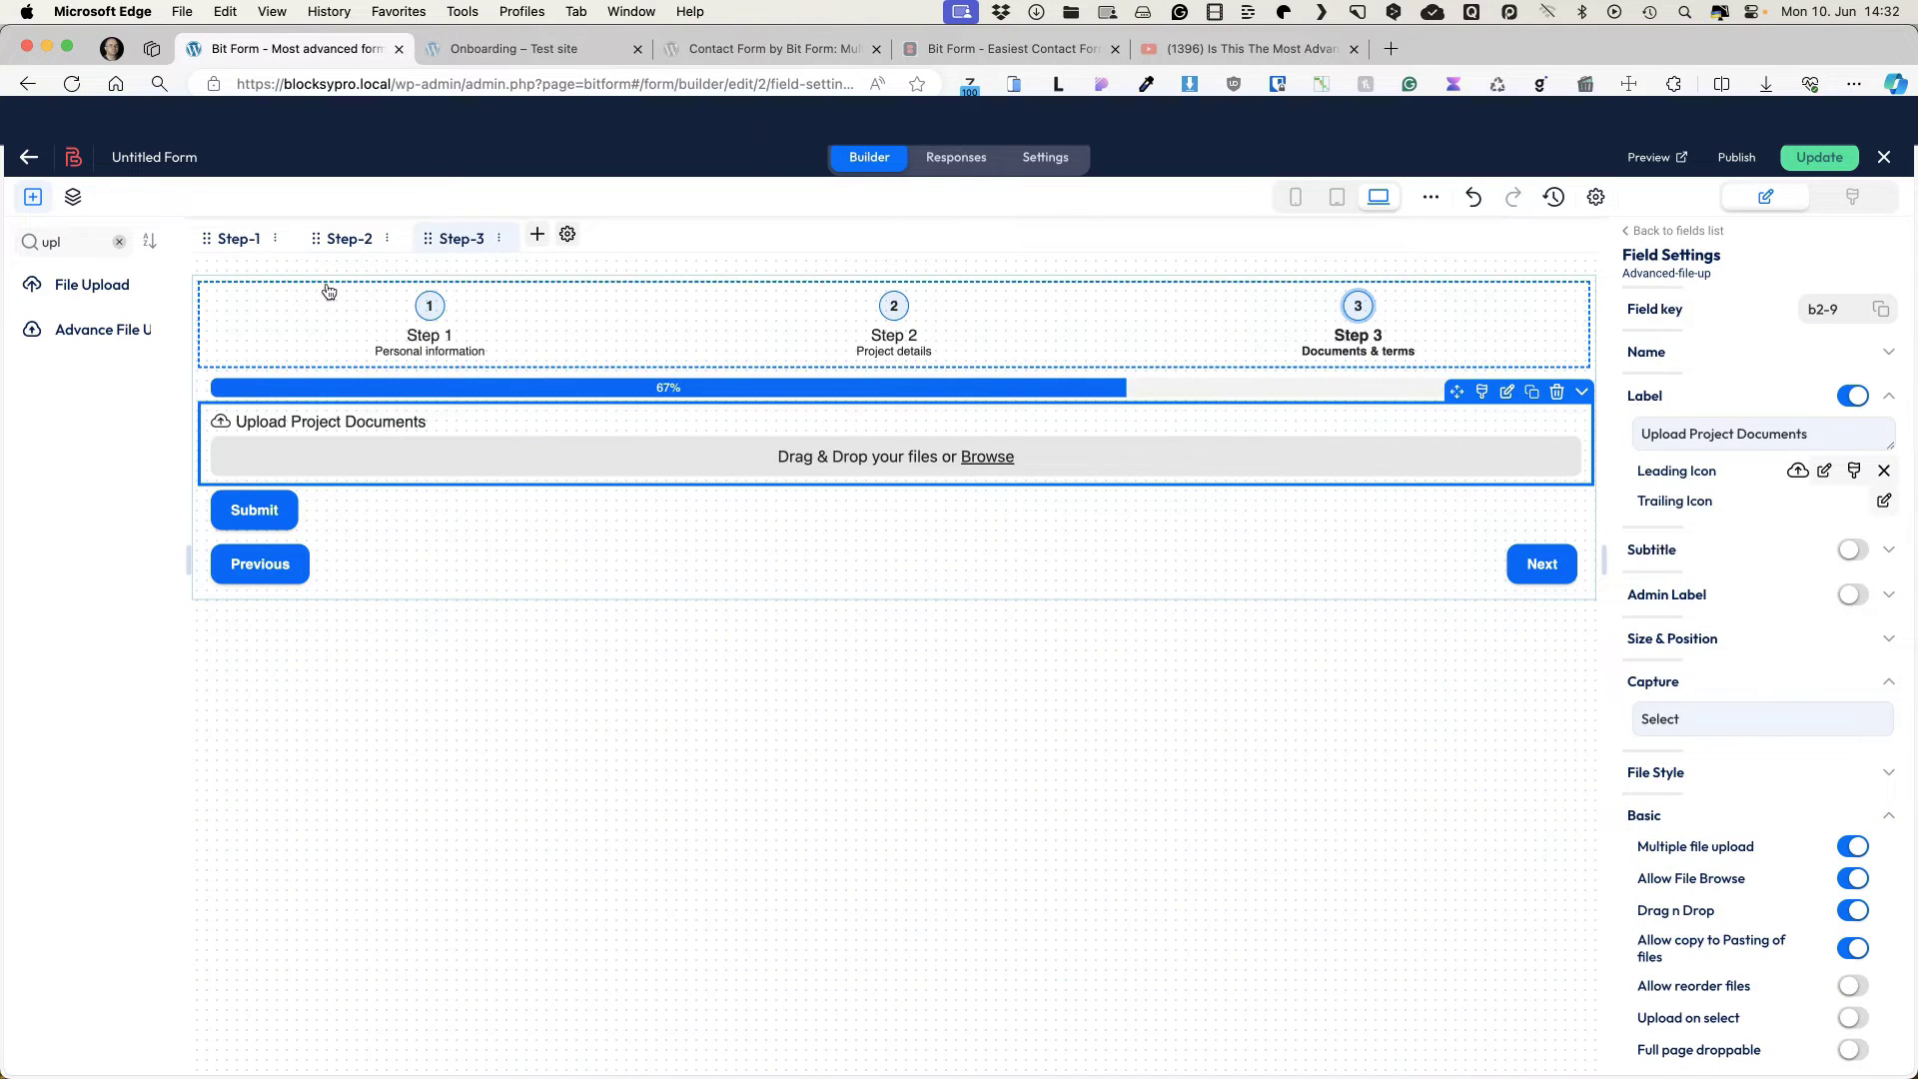
key(super+m)
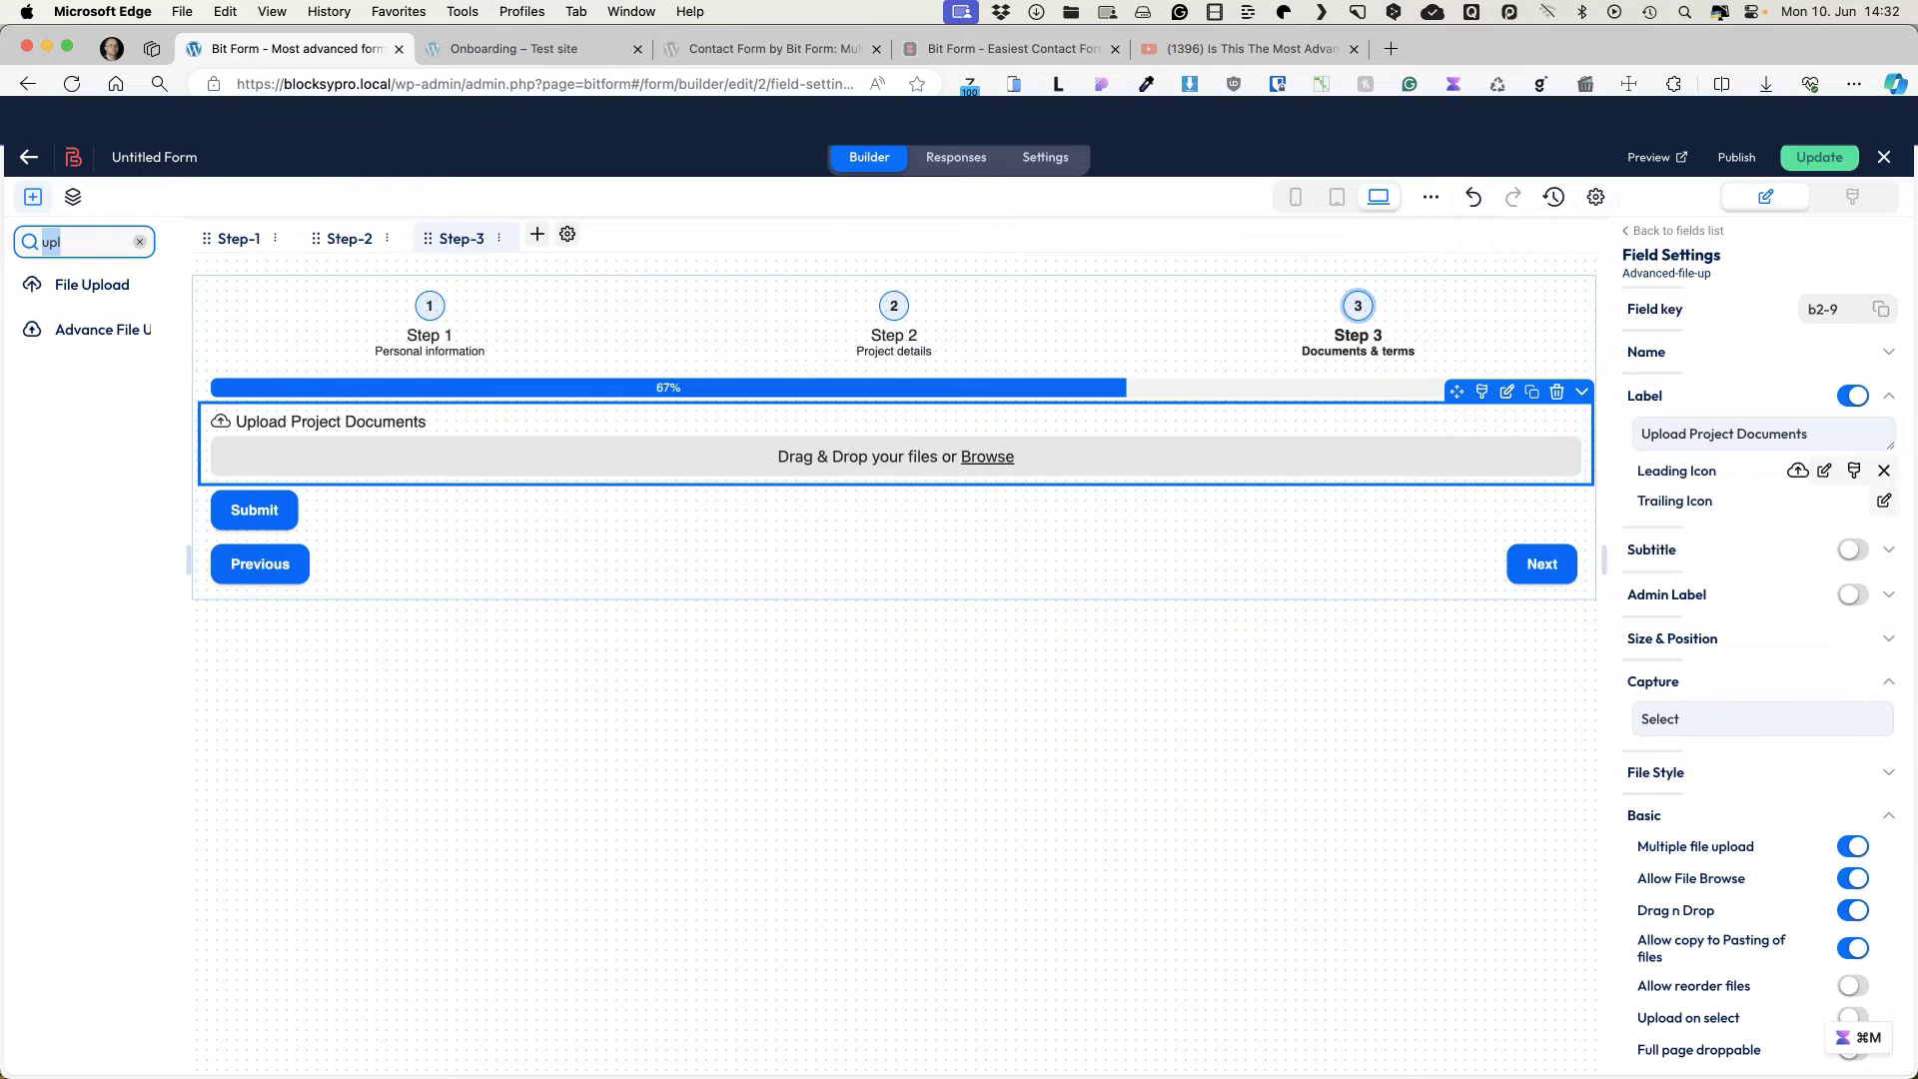
Step: Add a Signature field labelled 'Add your signature' below the upload field
text(sig)
mouse_move(86, 285)
mouse_down()
mouse_move(404, 424)
mouse_move(379, 531)
mouse_move(396, 500)
mouse_up()
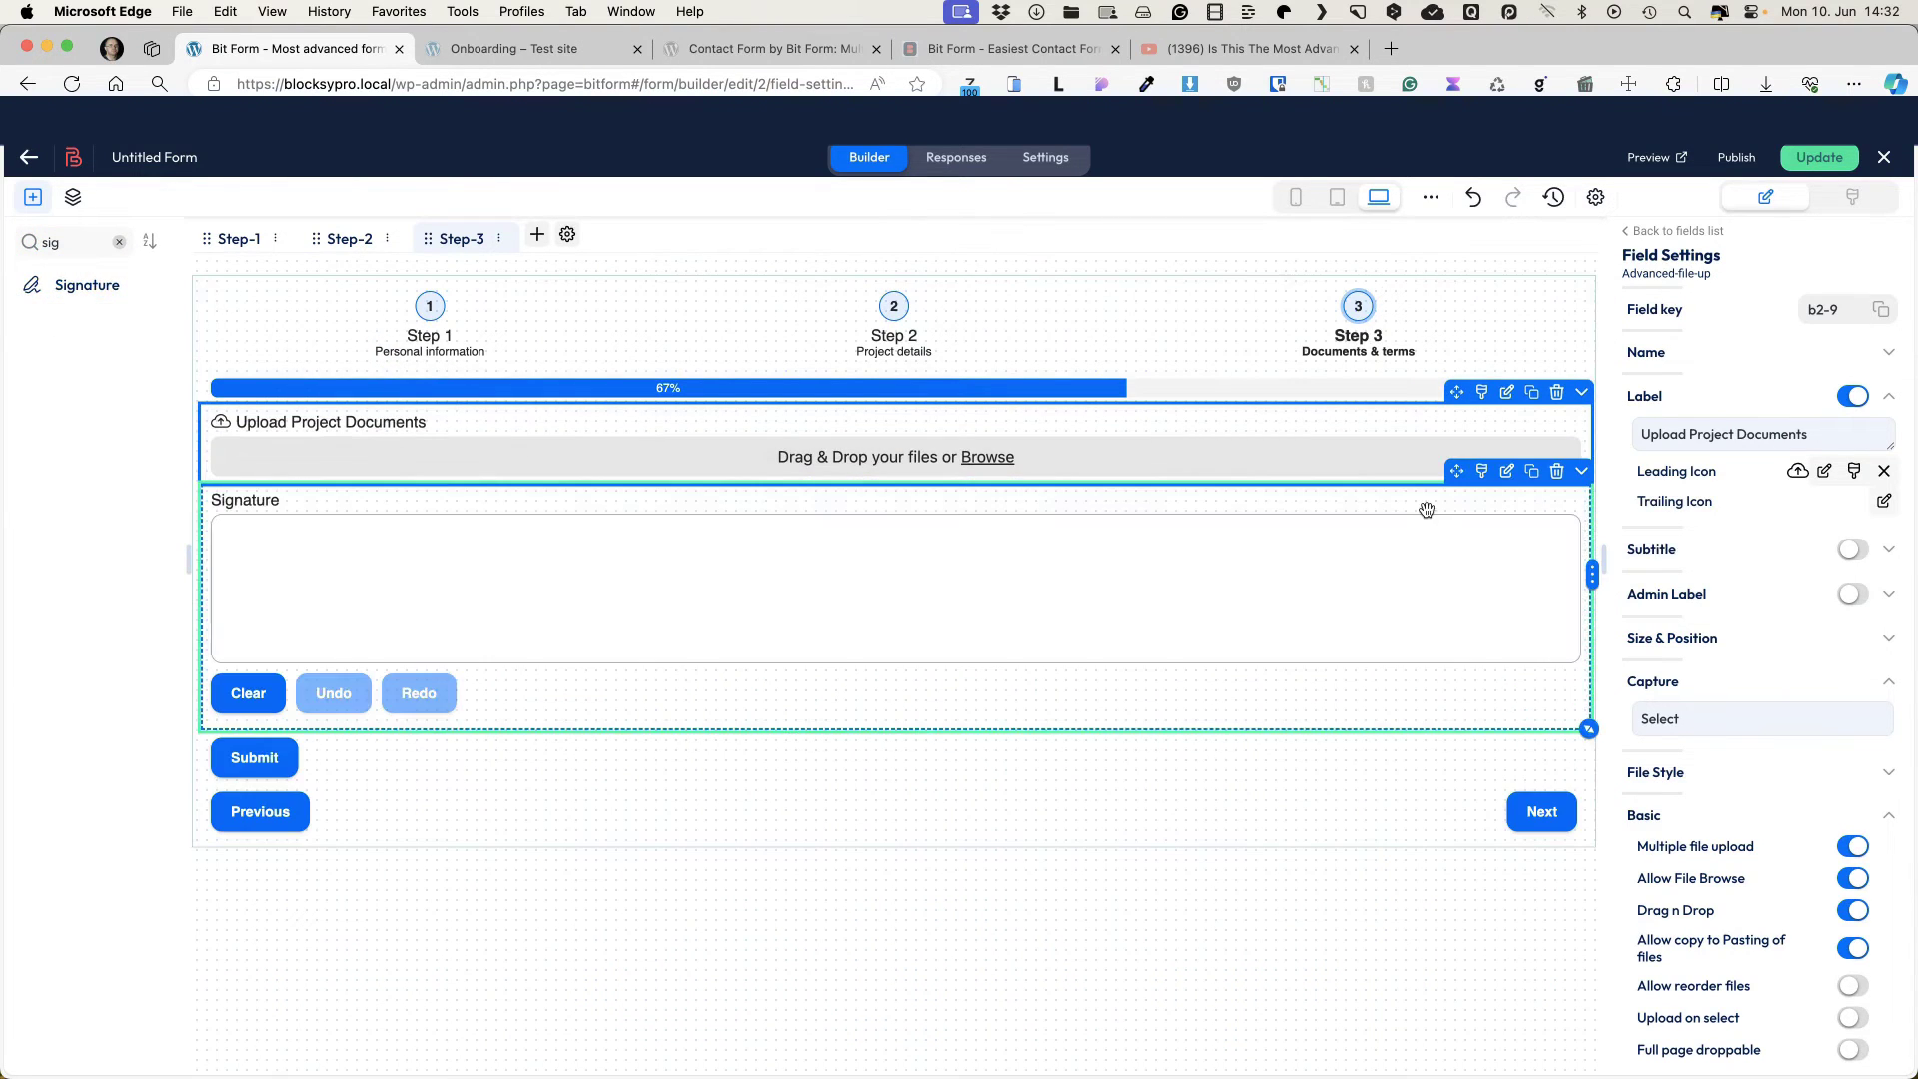
double_click(1741, 431)
text(Add yo)
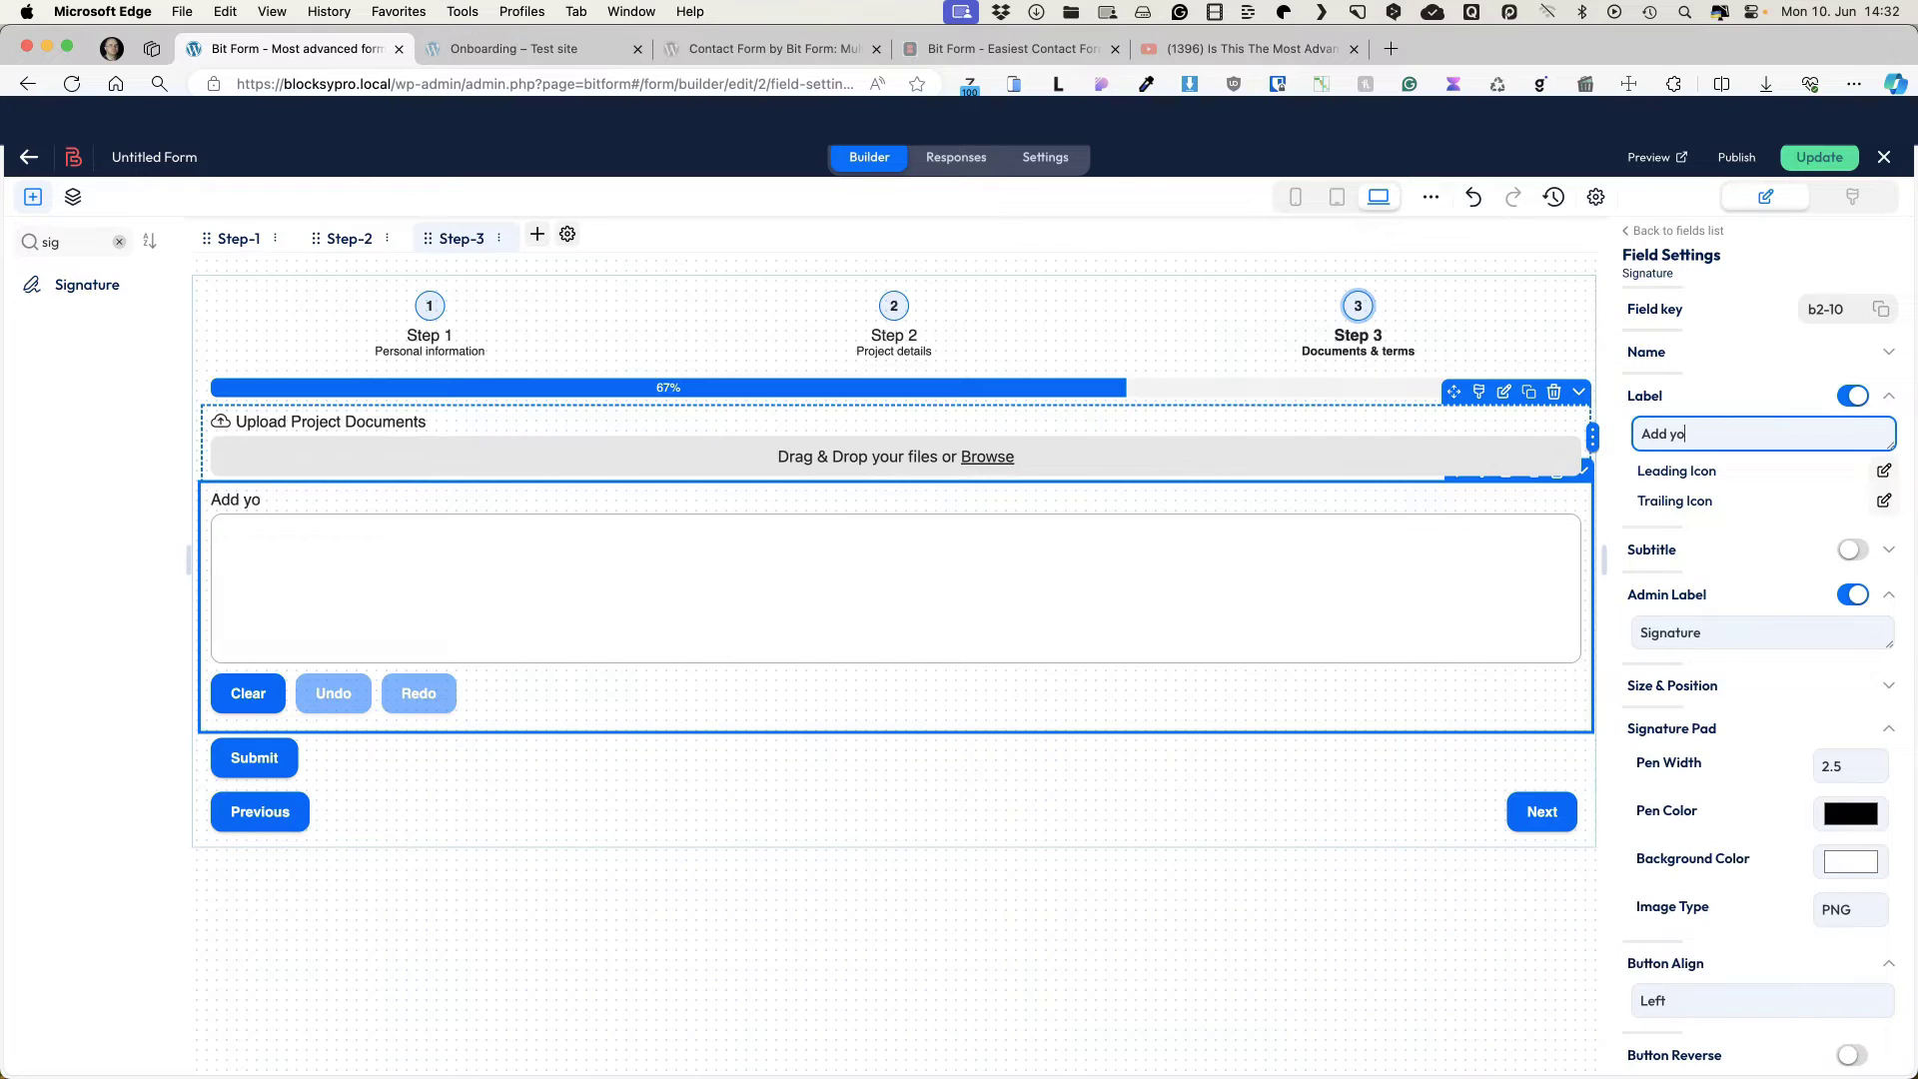
text(ur signature)
click(72, 197)
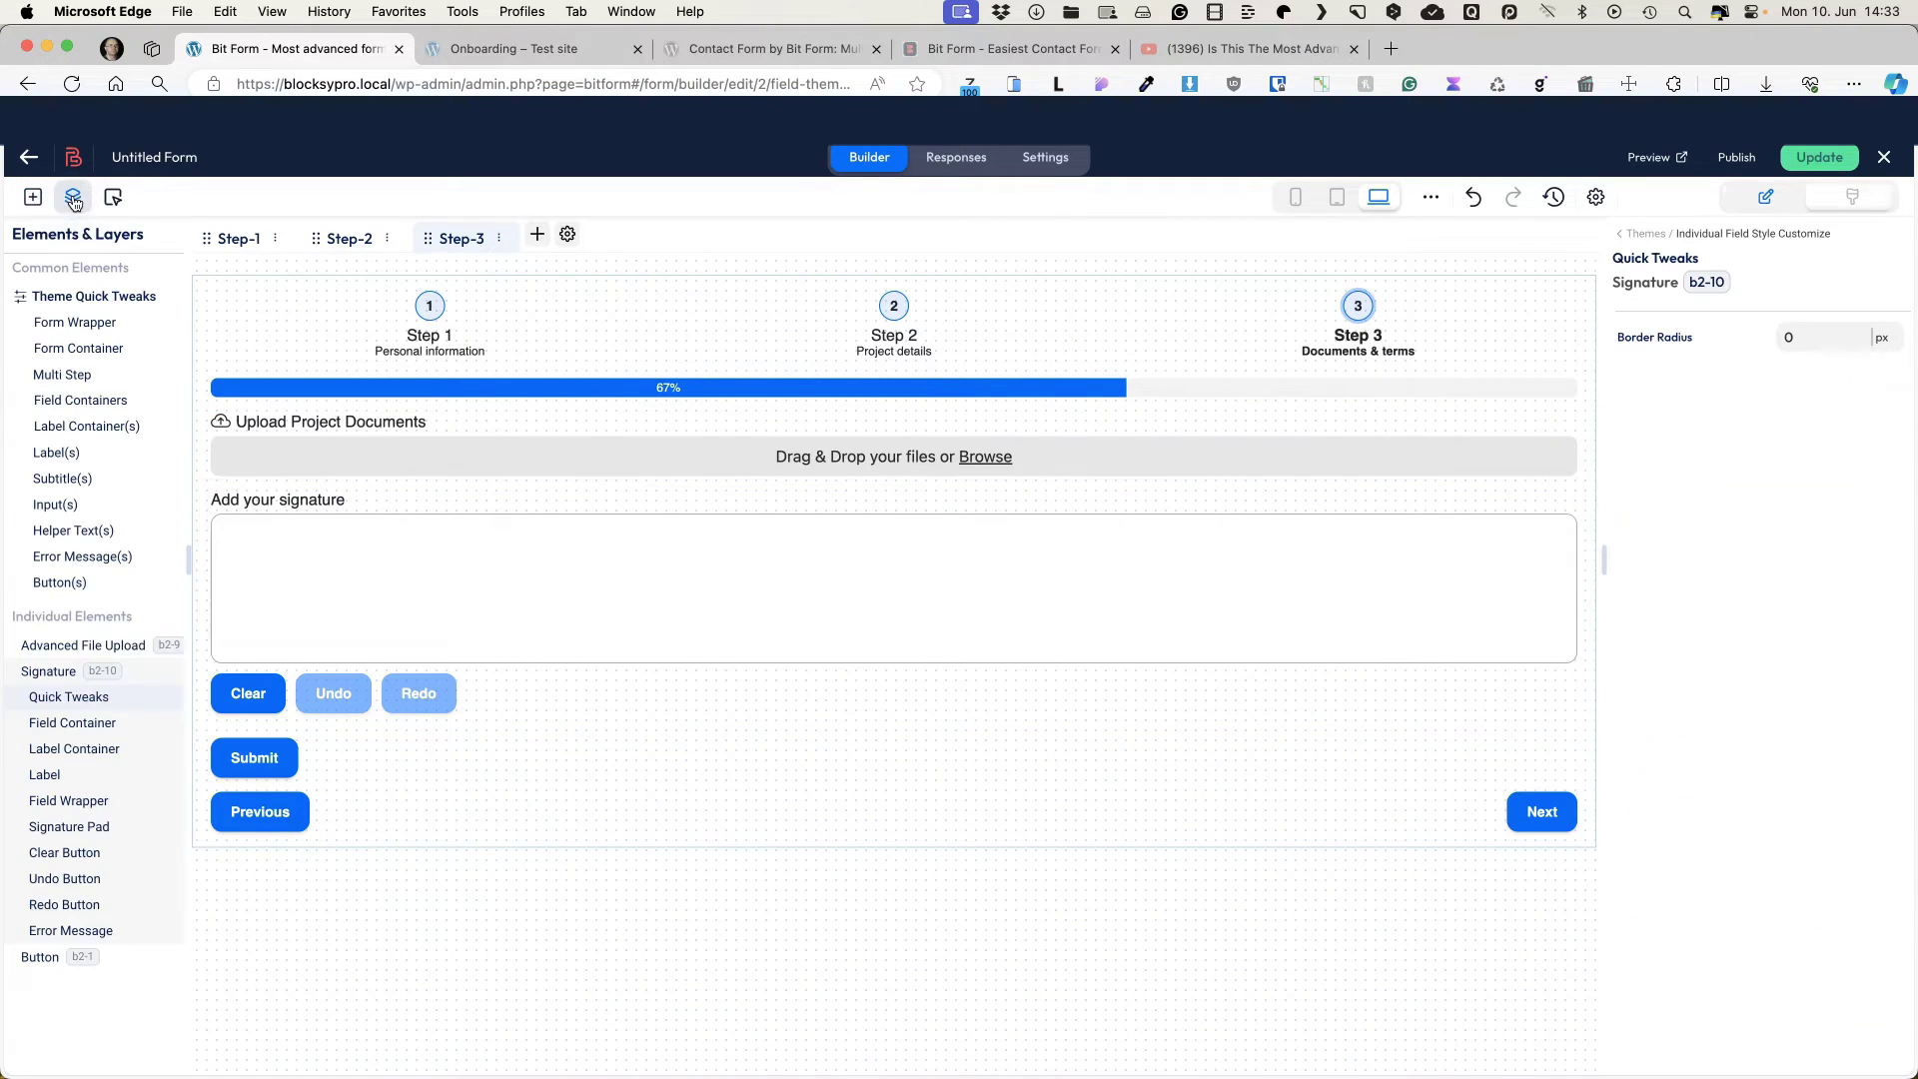
Step: Override the signature container's theme styles and set 40 px top and bottom padding
click(100, 724)
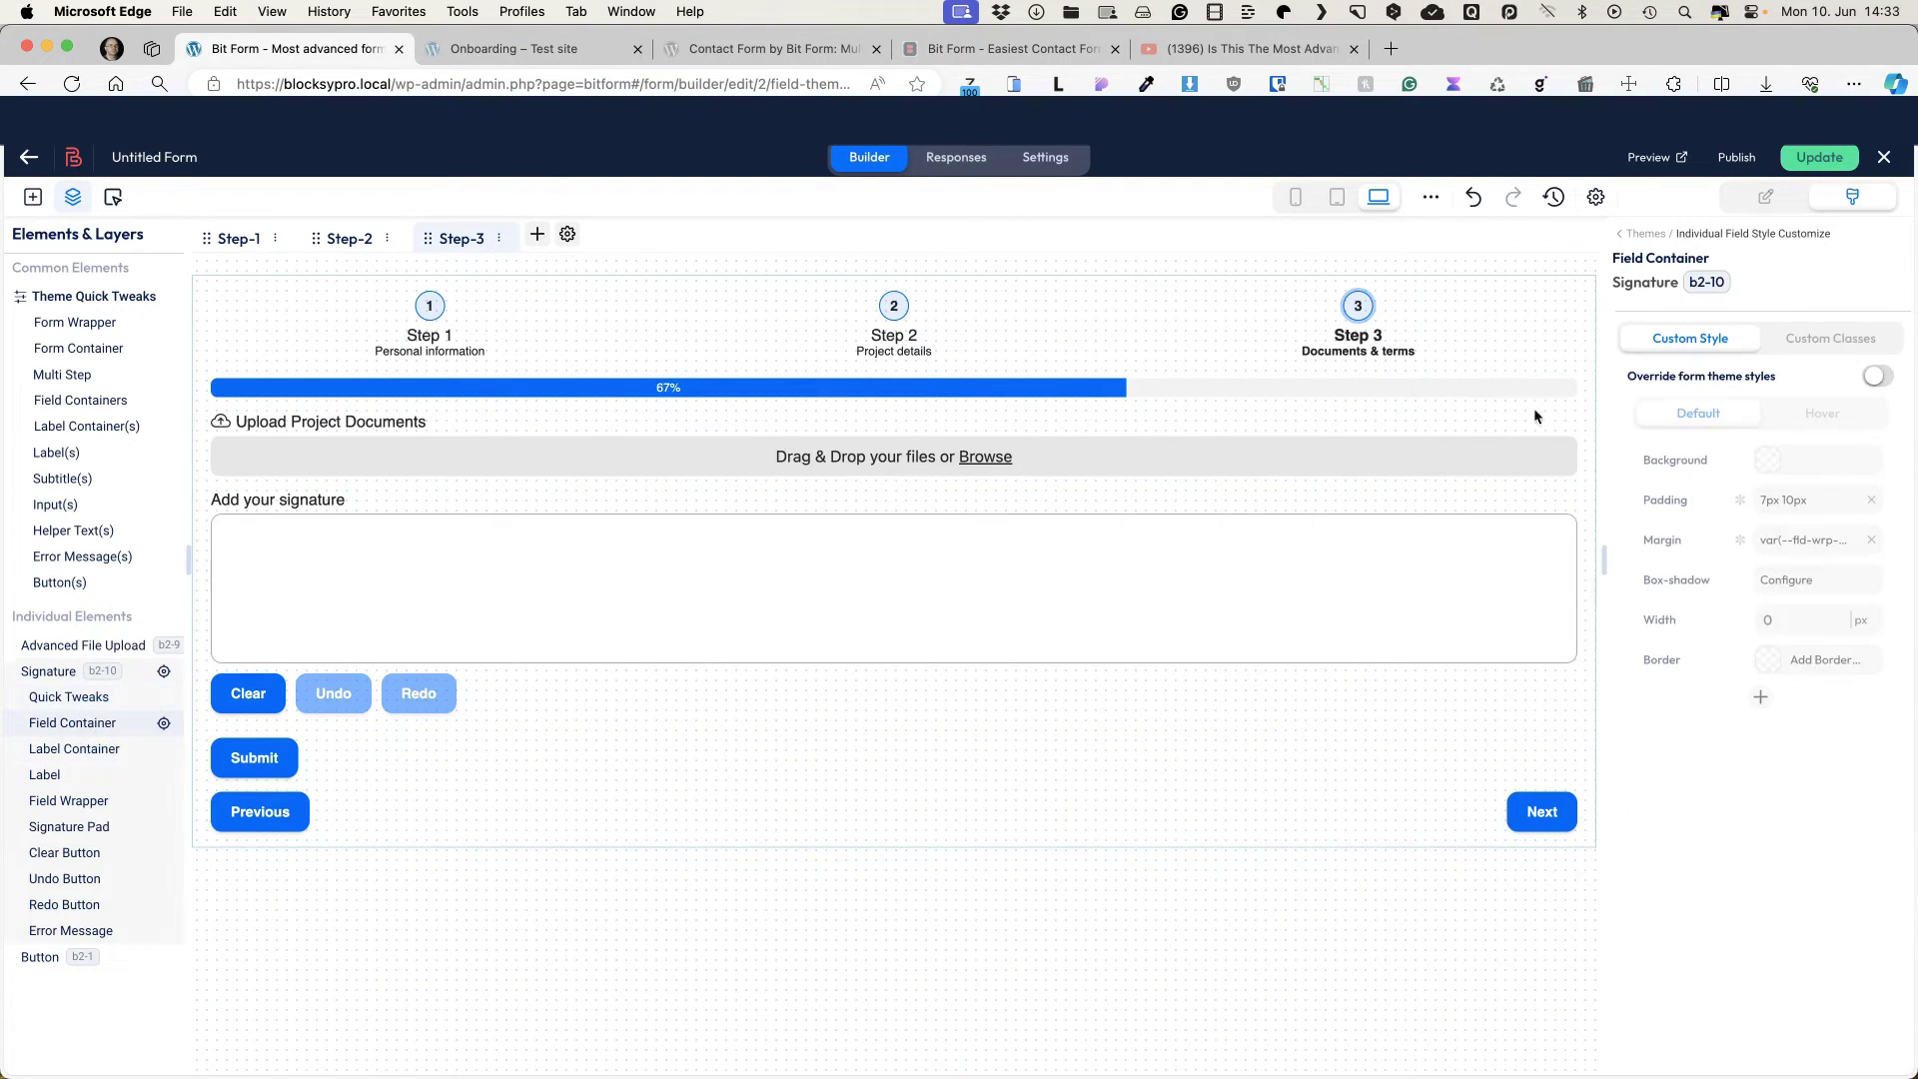
click(1877, 378)
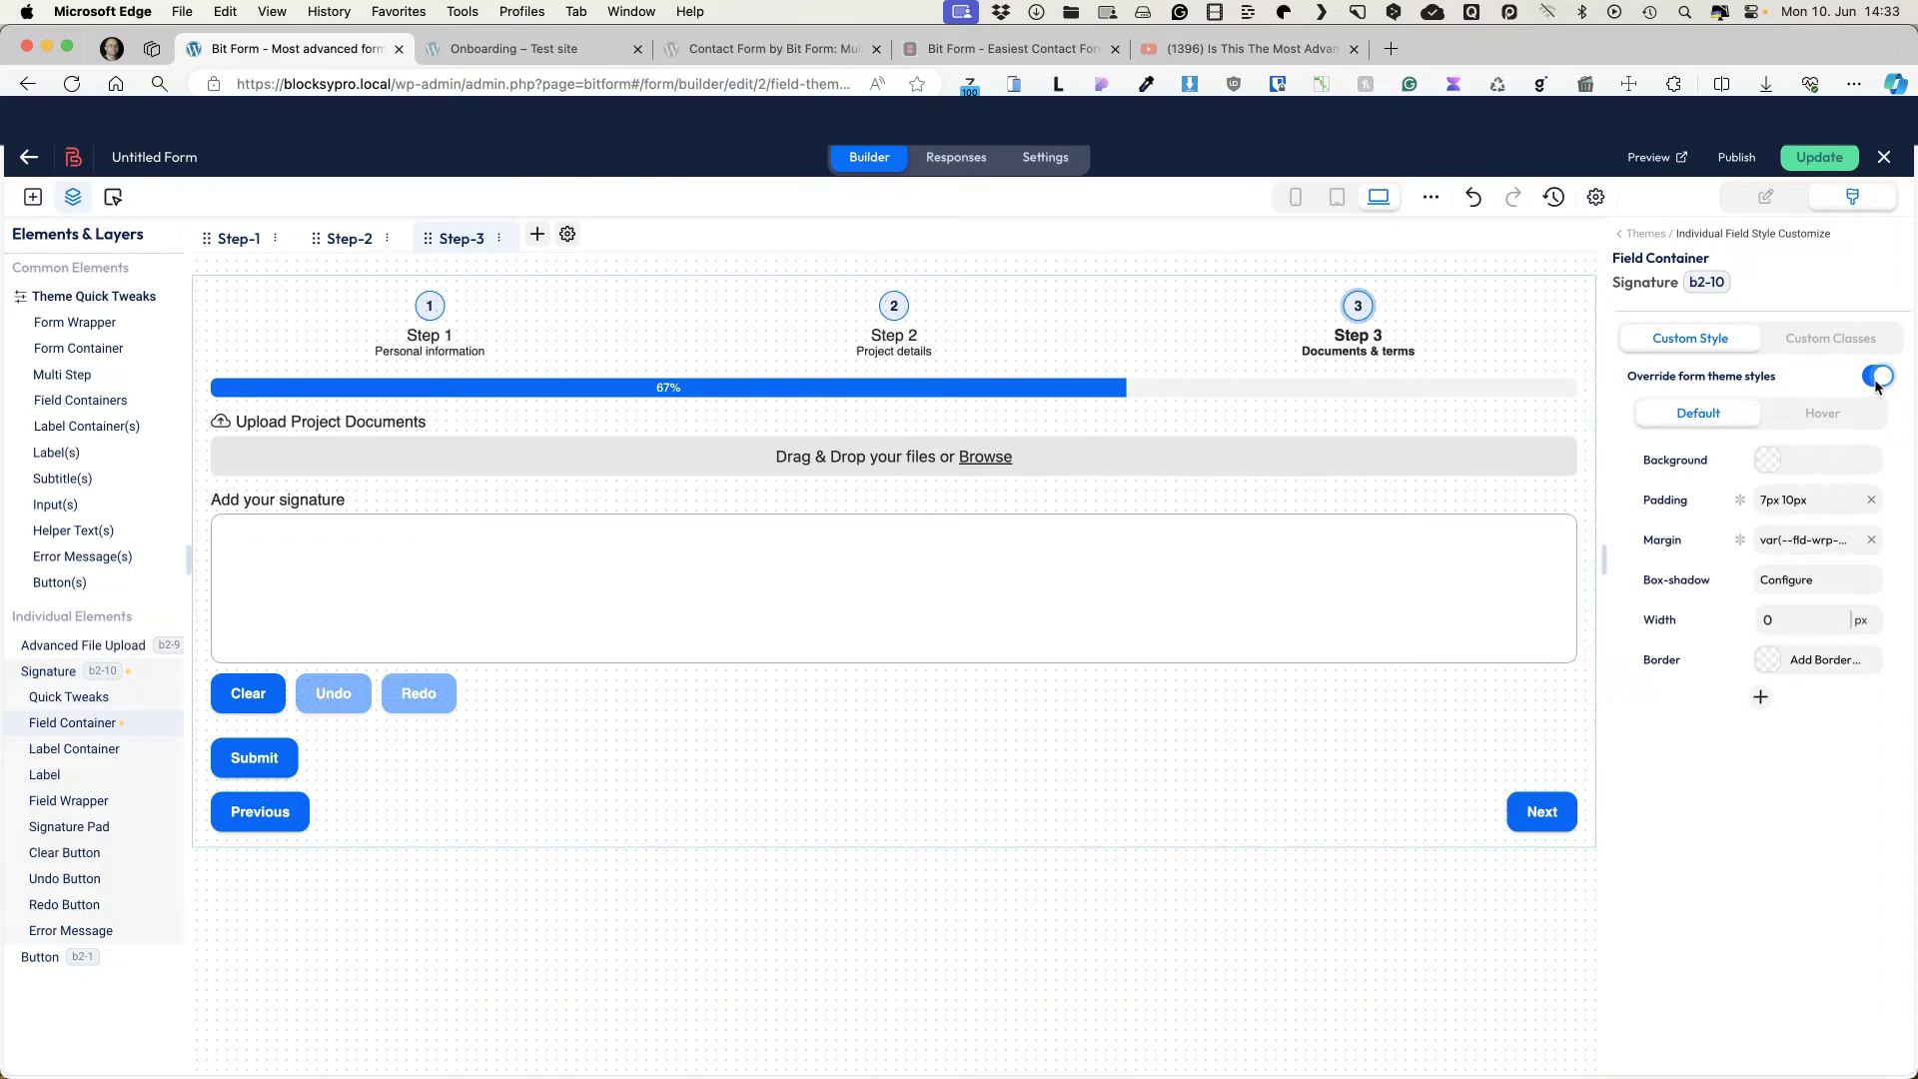
click(1770, 499)
click(1416, 492)
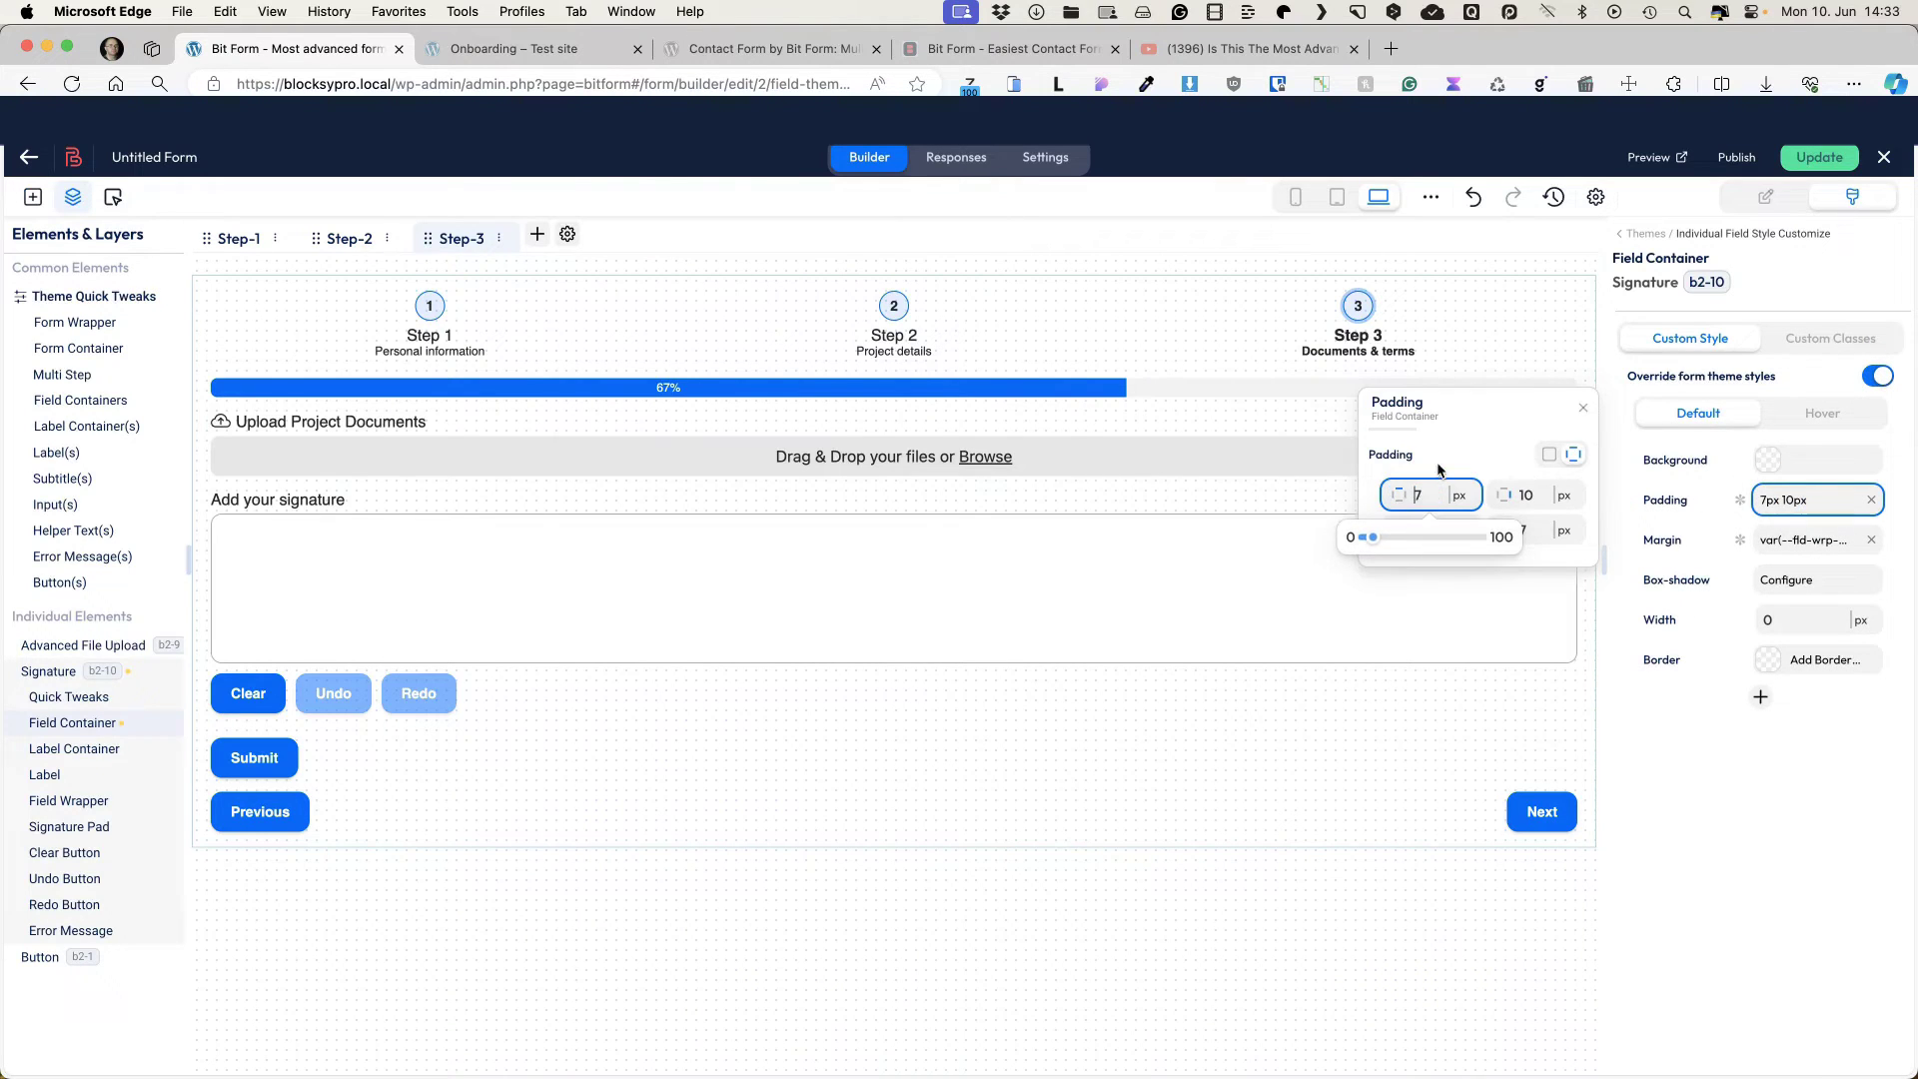
text(40)
key(Delete)
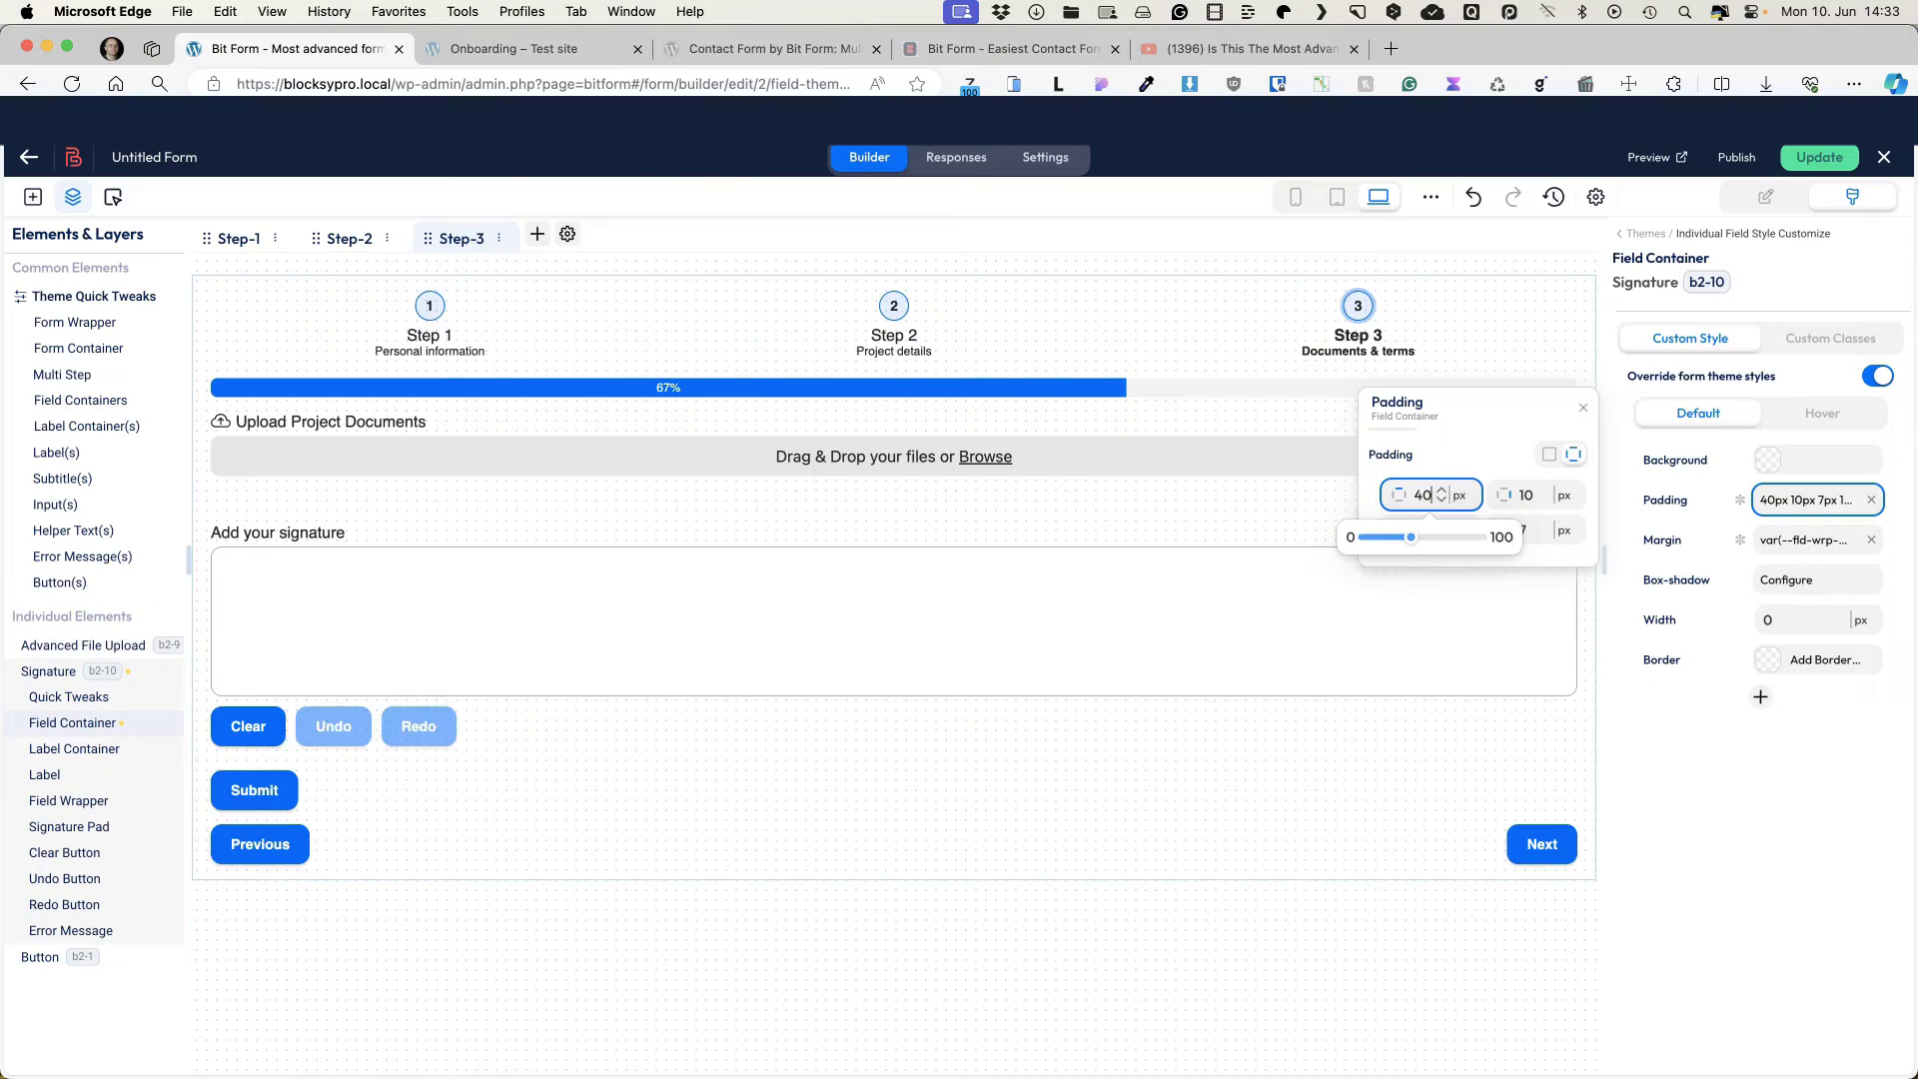
click(1526, 530)
text(40)
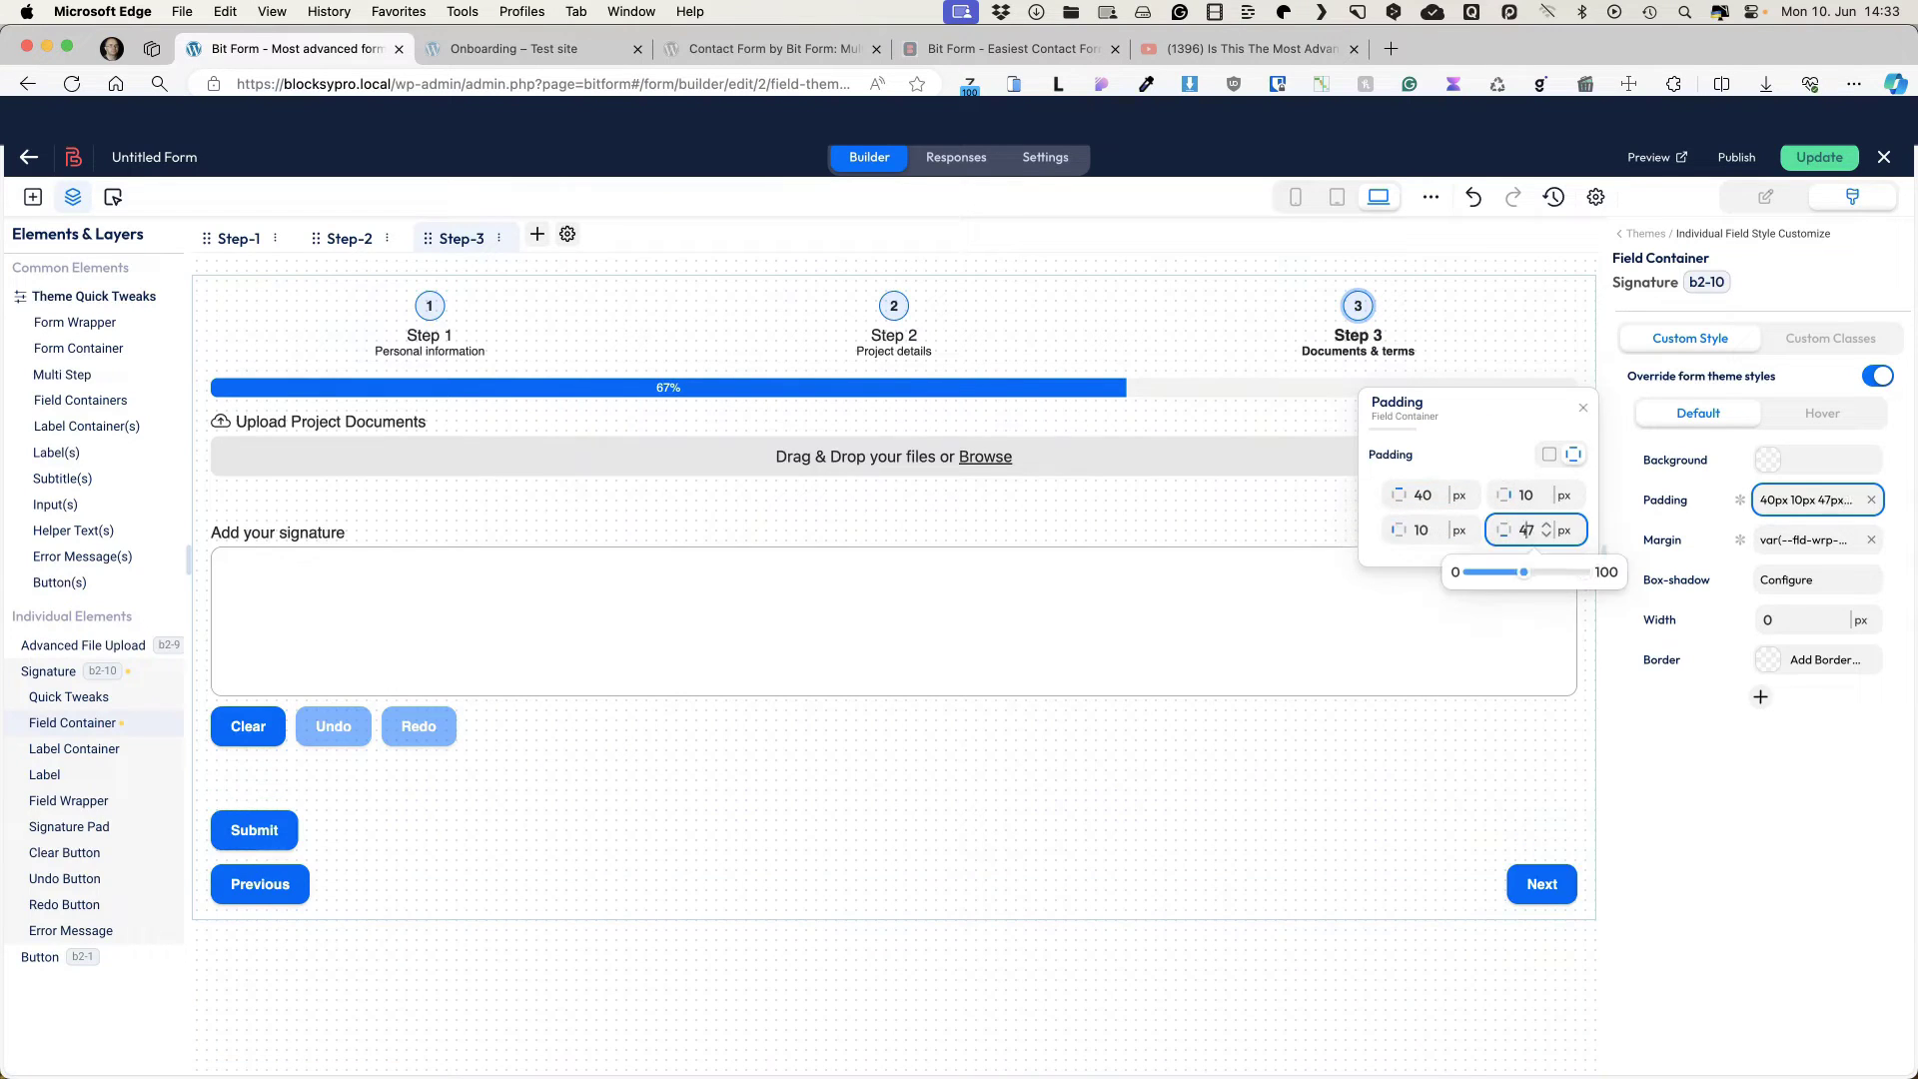
key(Delete)
click(776, 573)
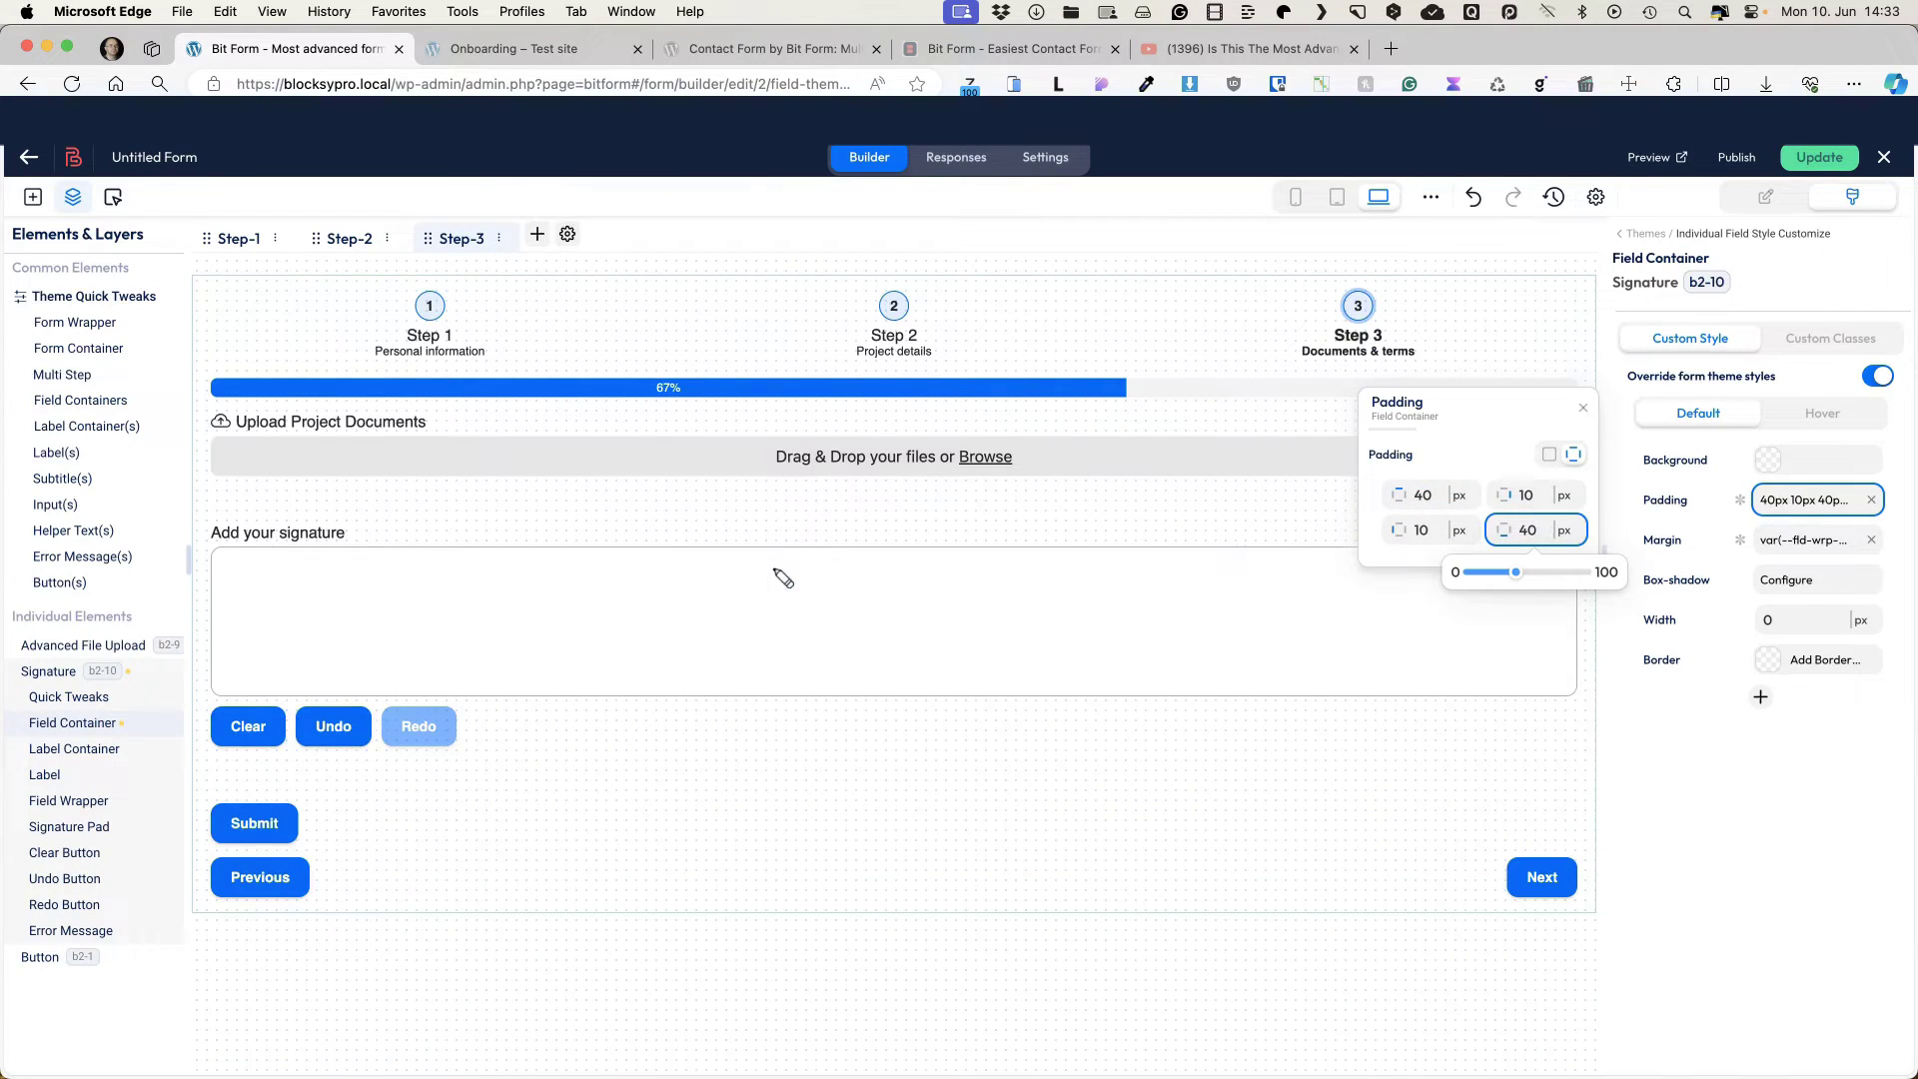
Step: Return to the field list and review the signature field's settings
click(1582, 409)
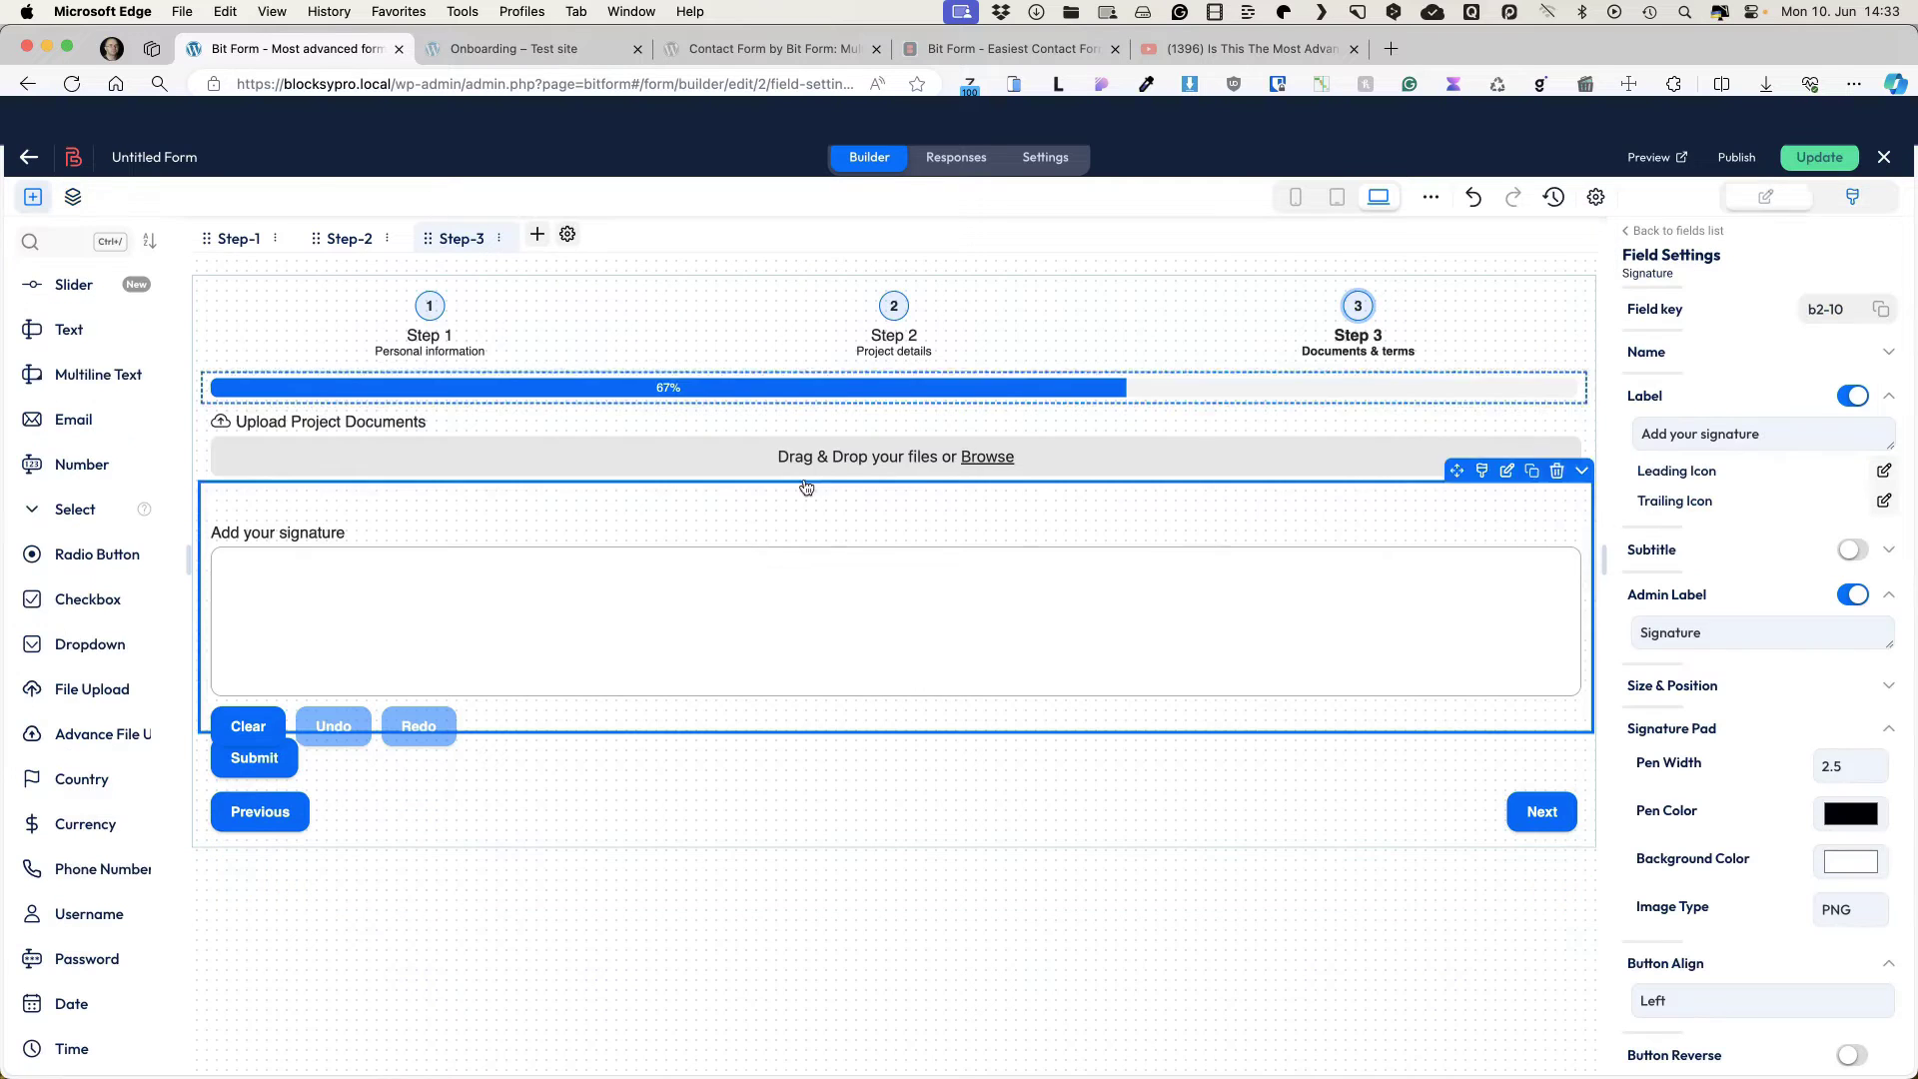
click(1021, 554)
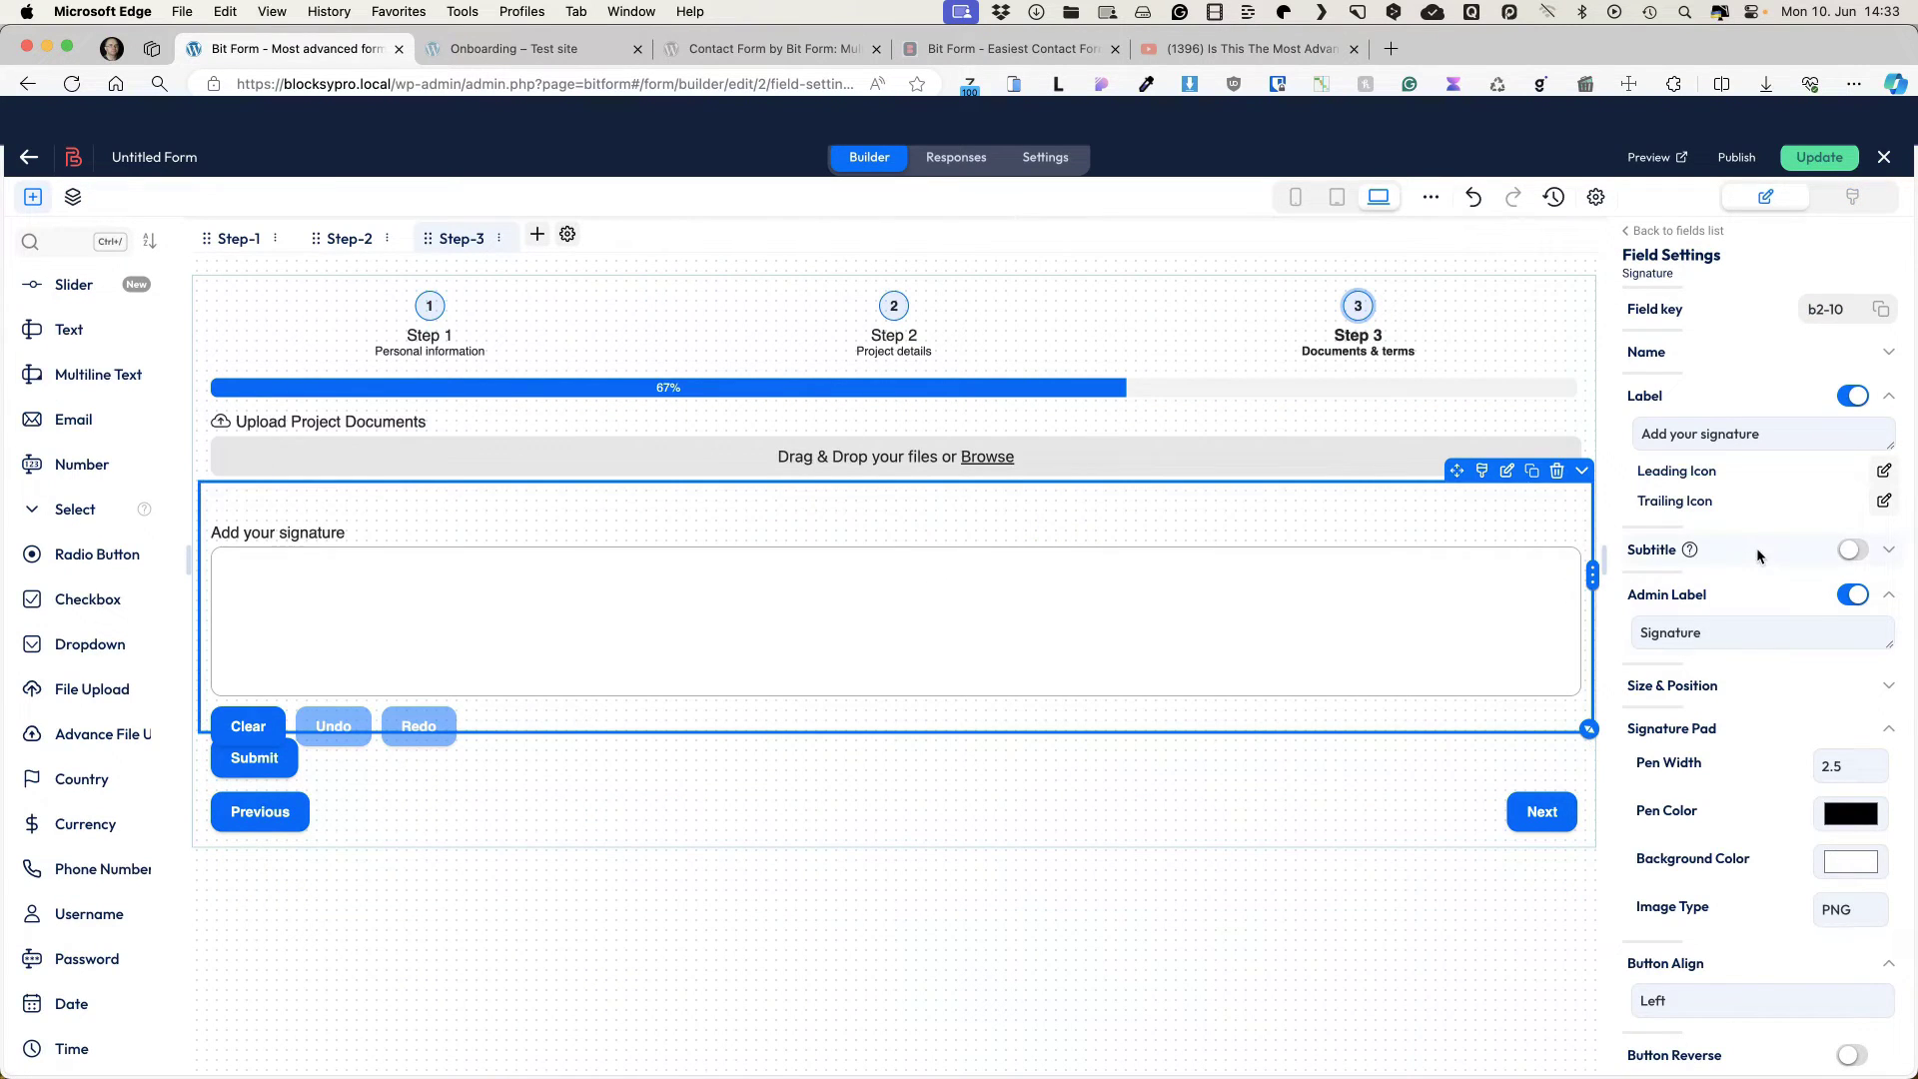
scroll(1845, 769, down, 5)
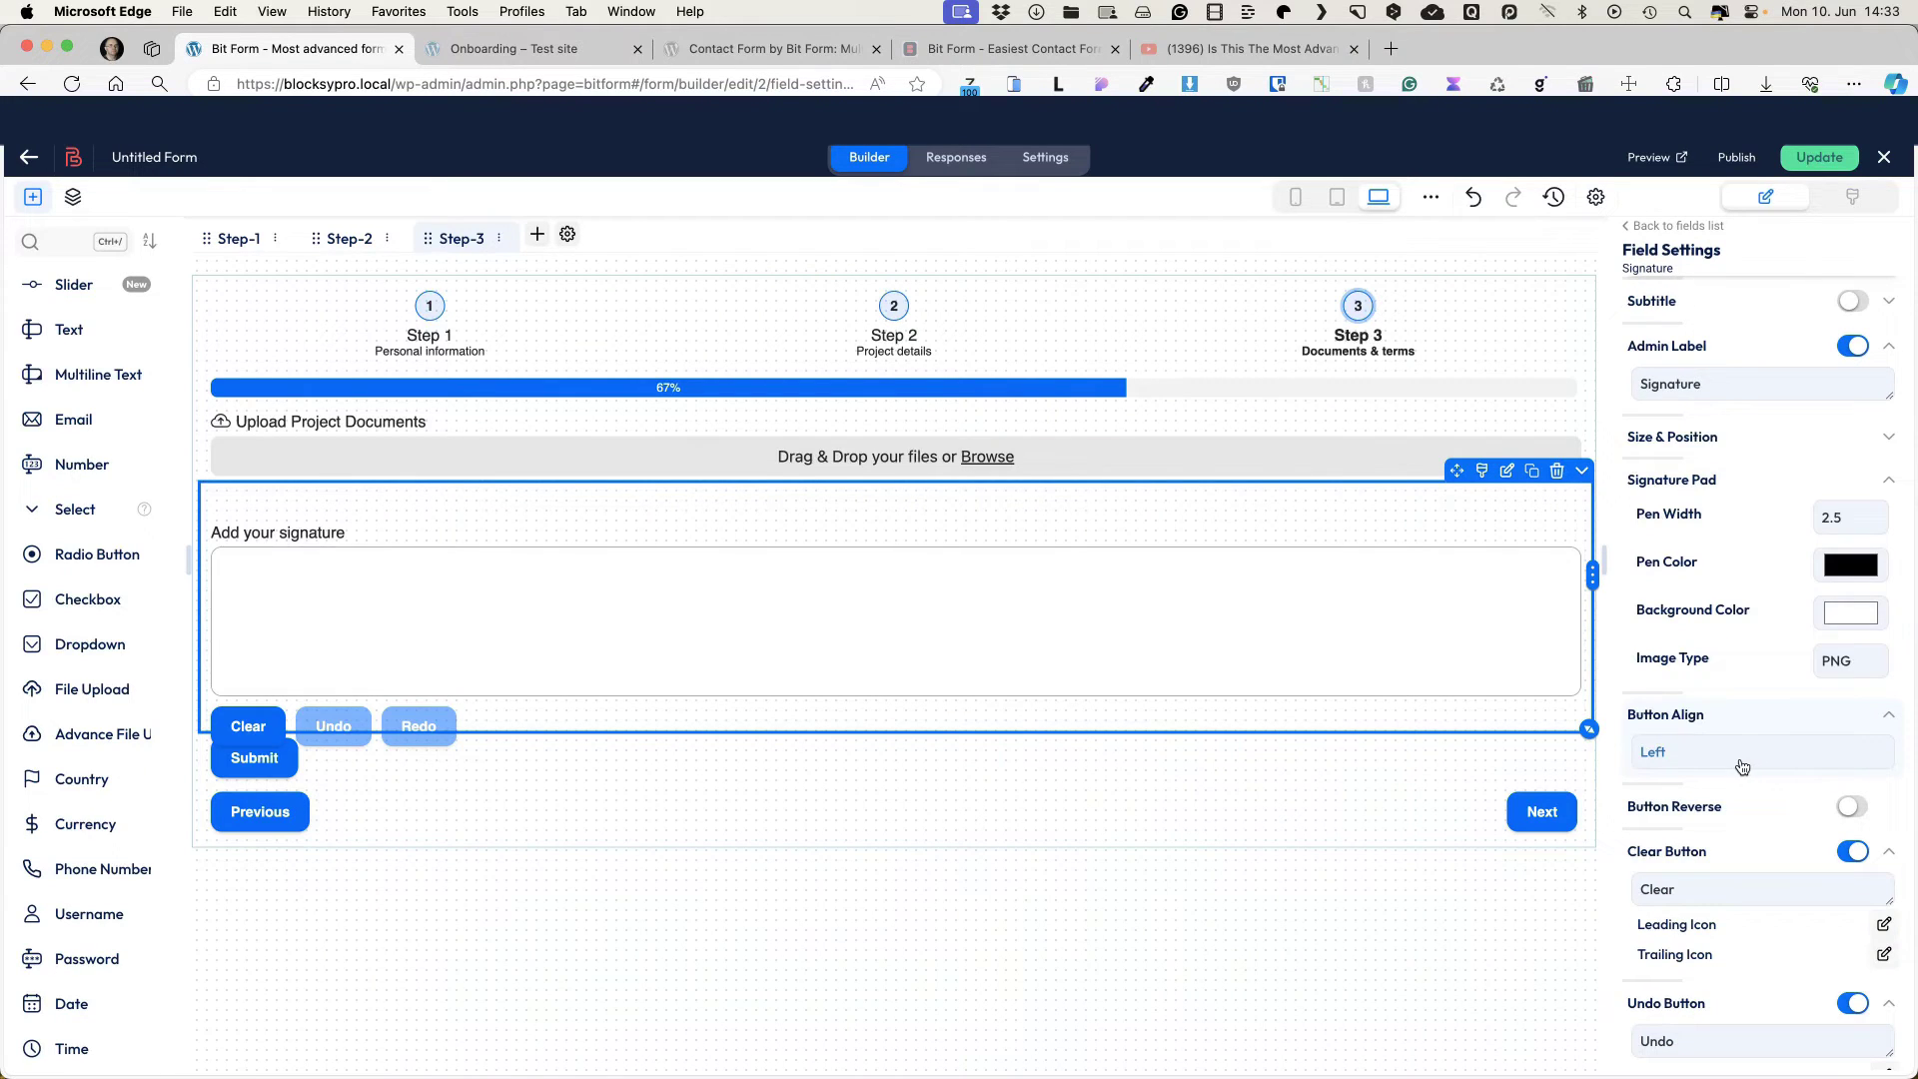
scroll(1741, 766, down, 2)
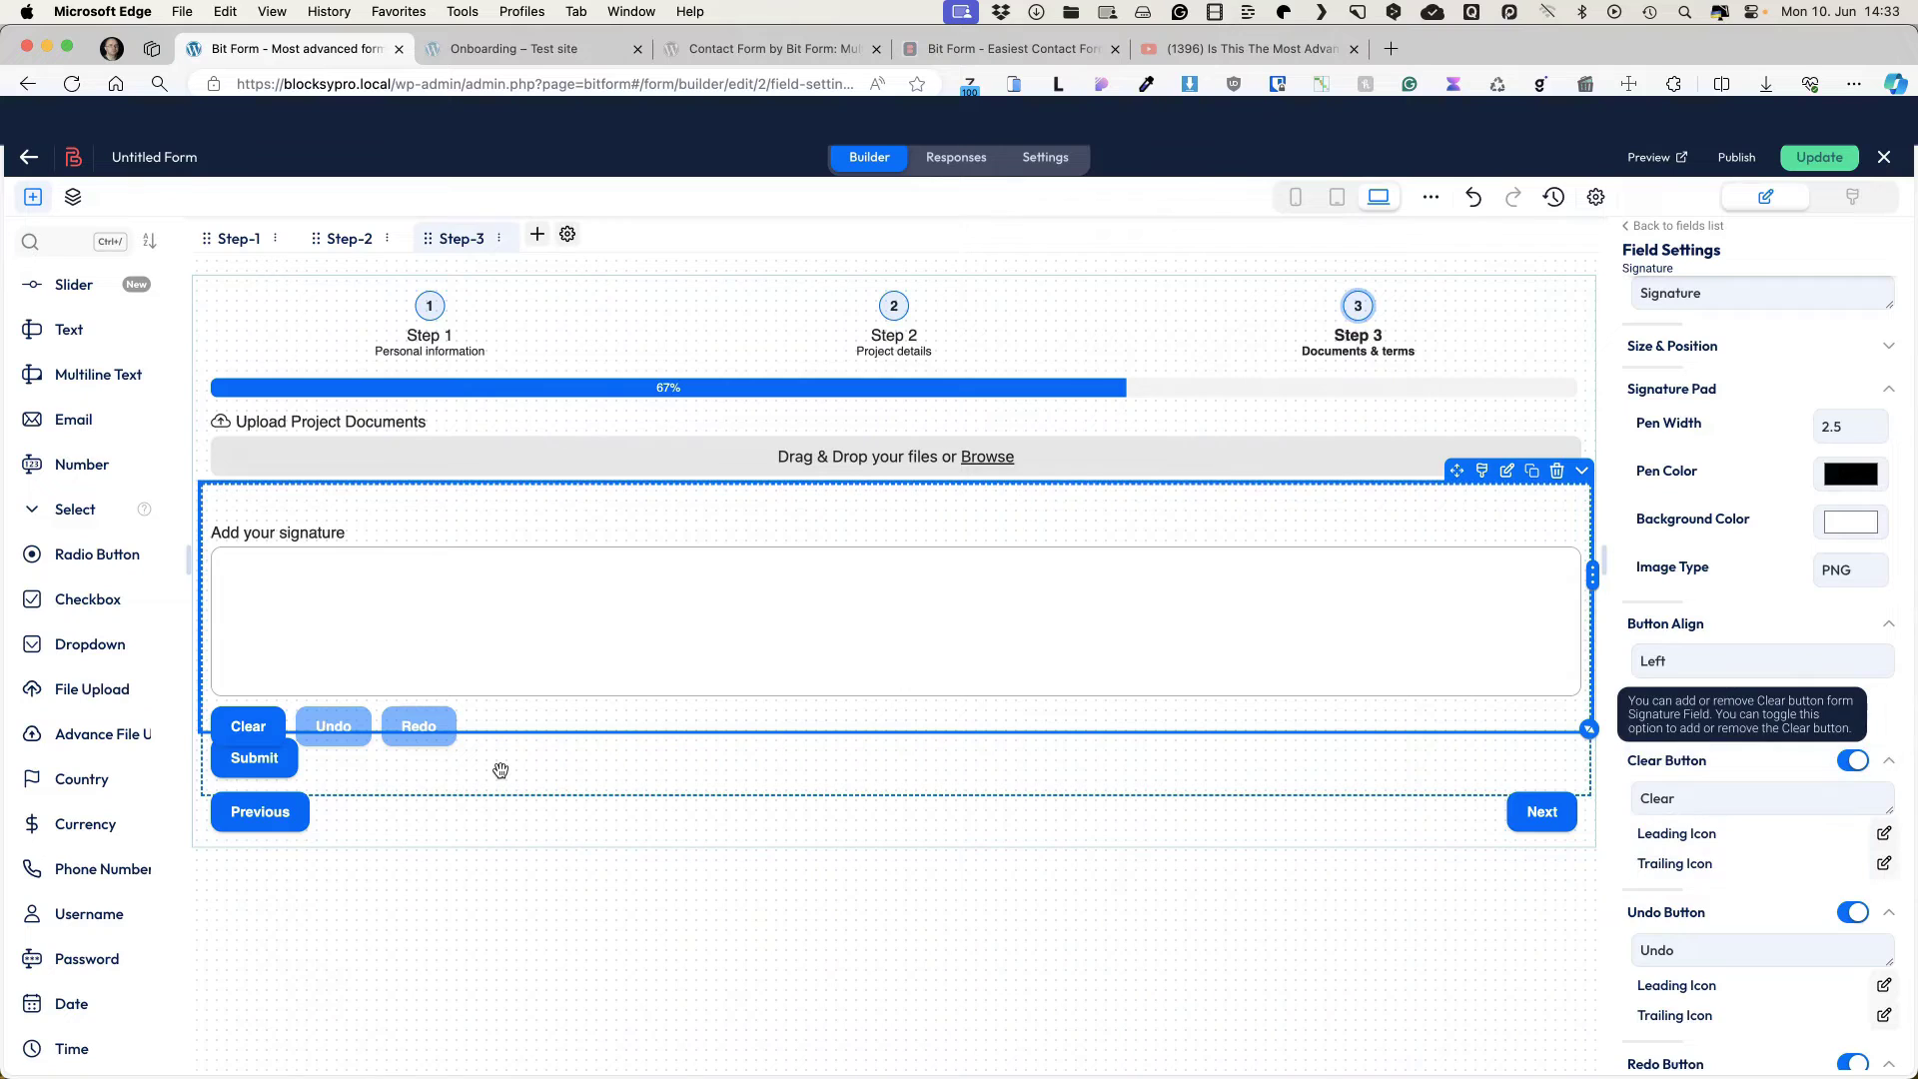
Step: Add a Decision Box above Submit labelled 'Agree to Terms and Conditions'
click(70, 244)
text(dec)
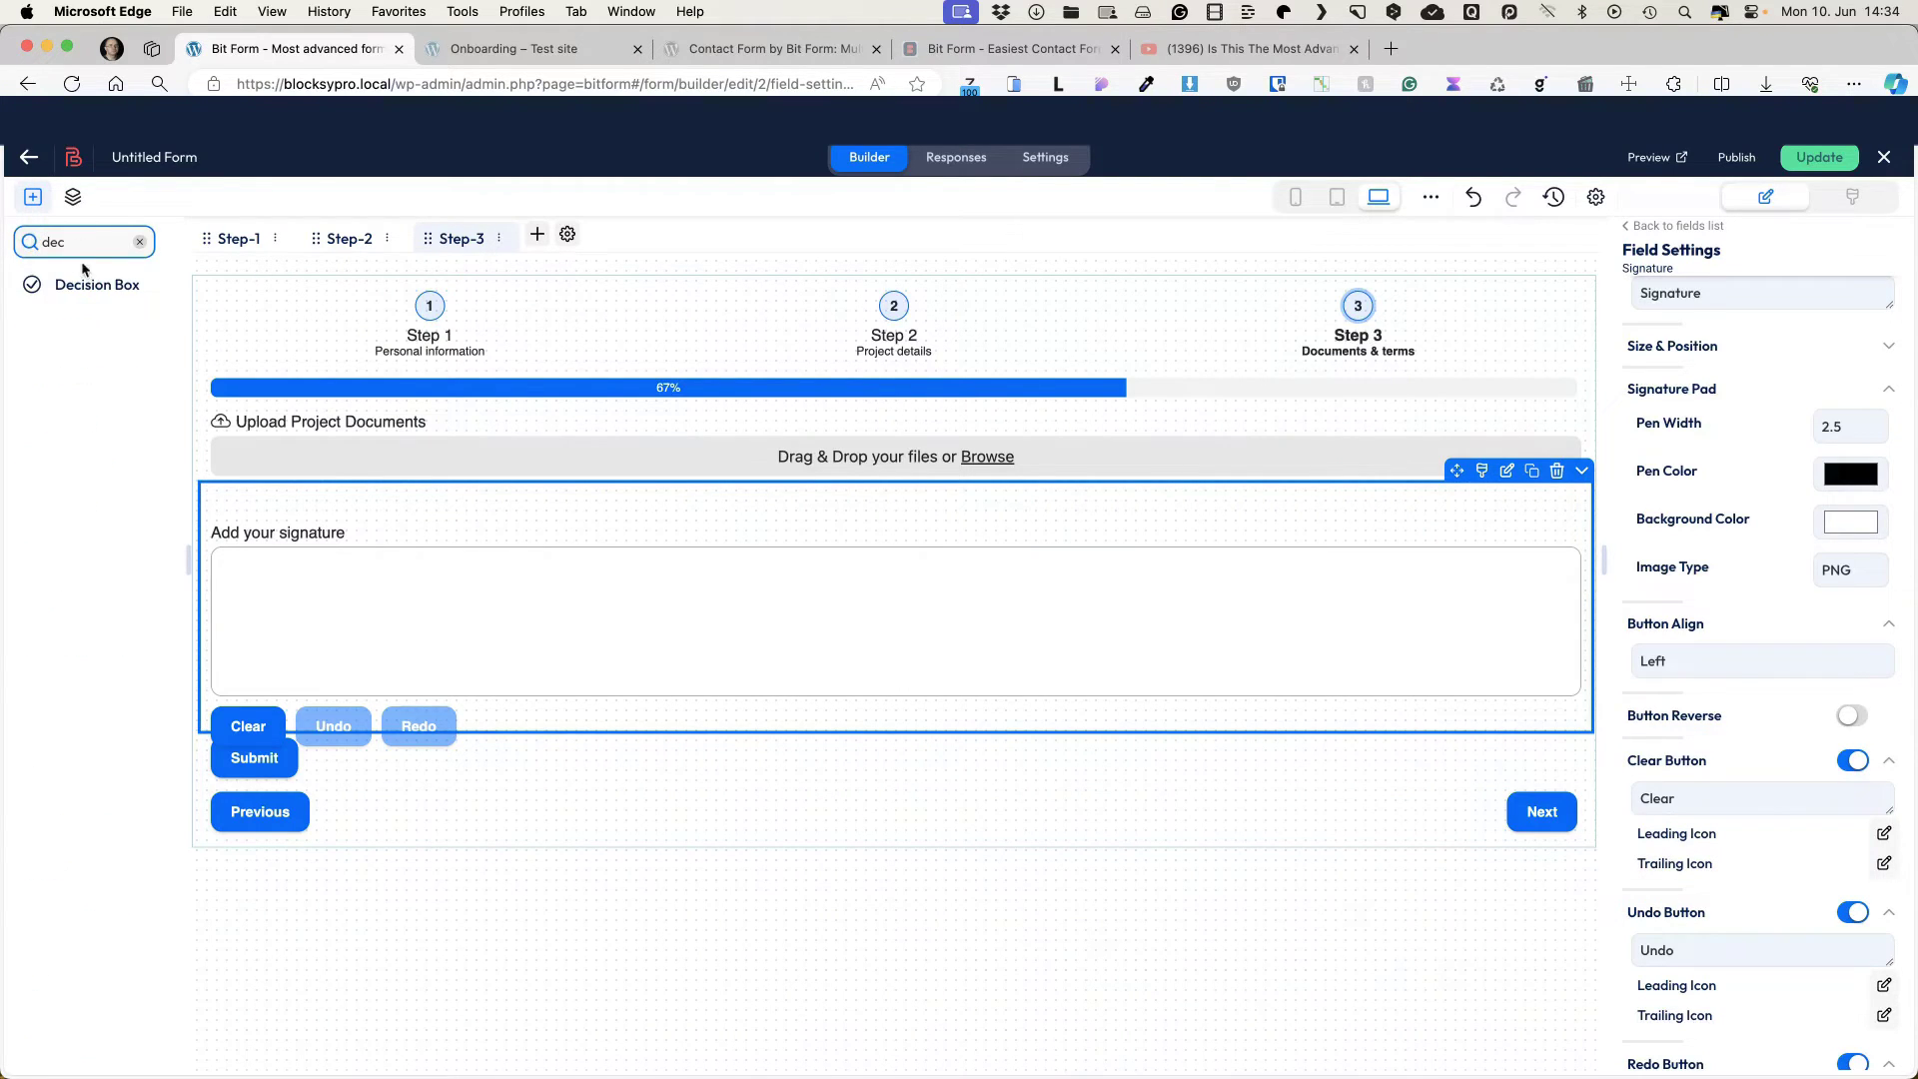
click(102, 287)
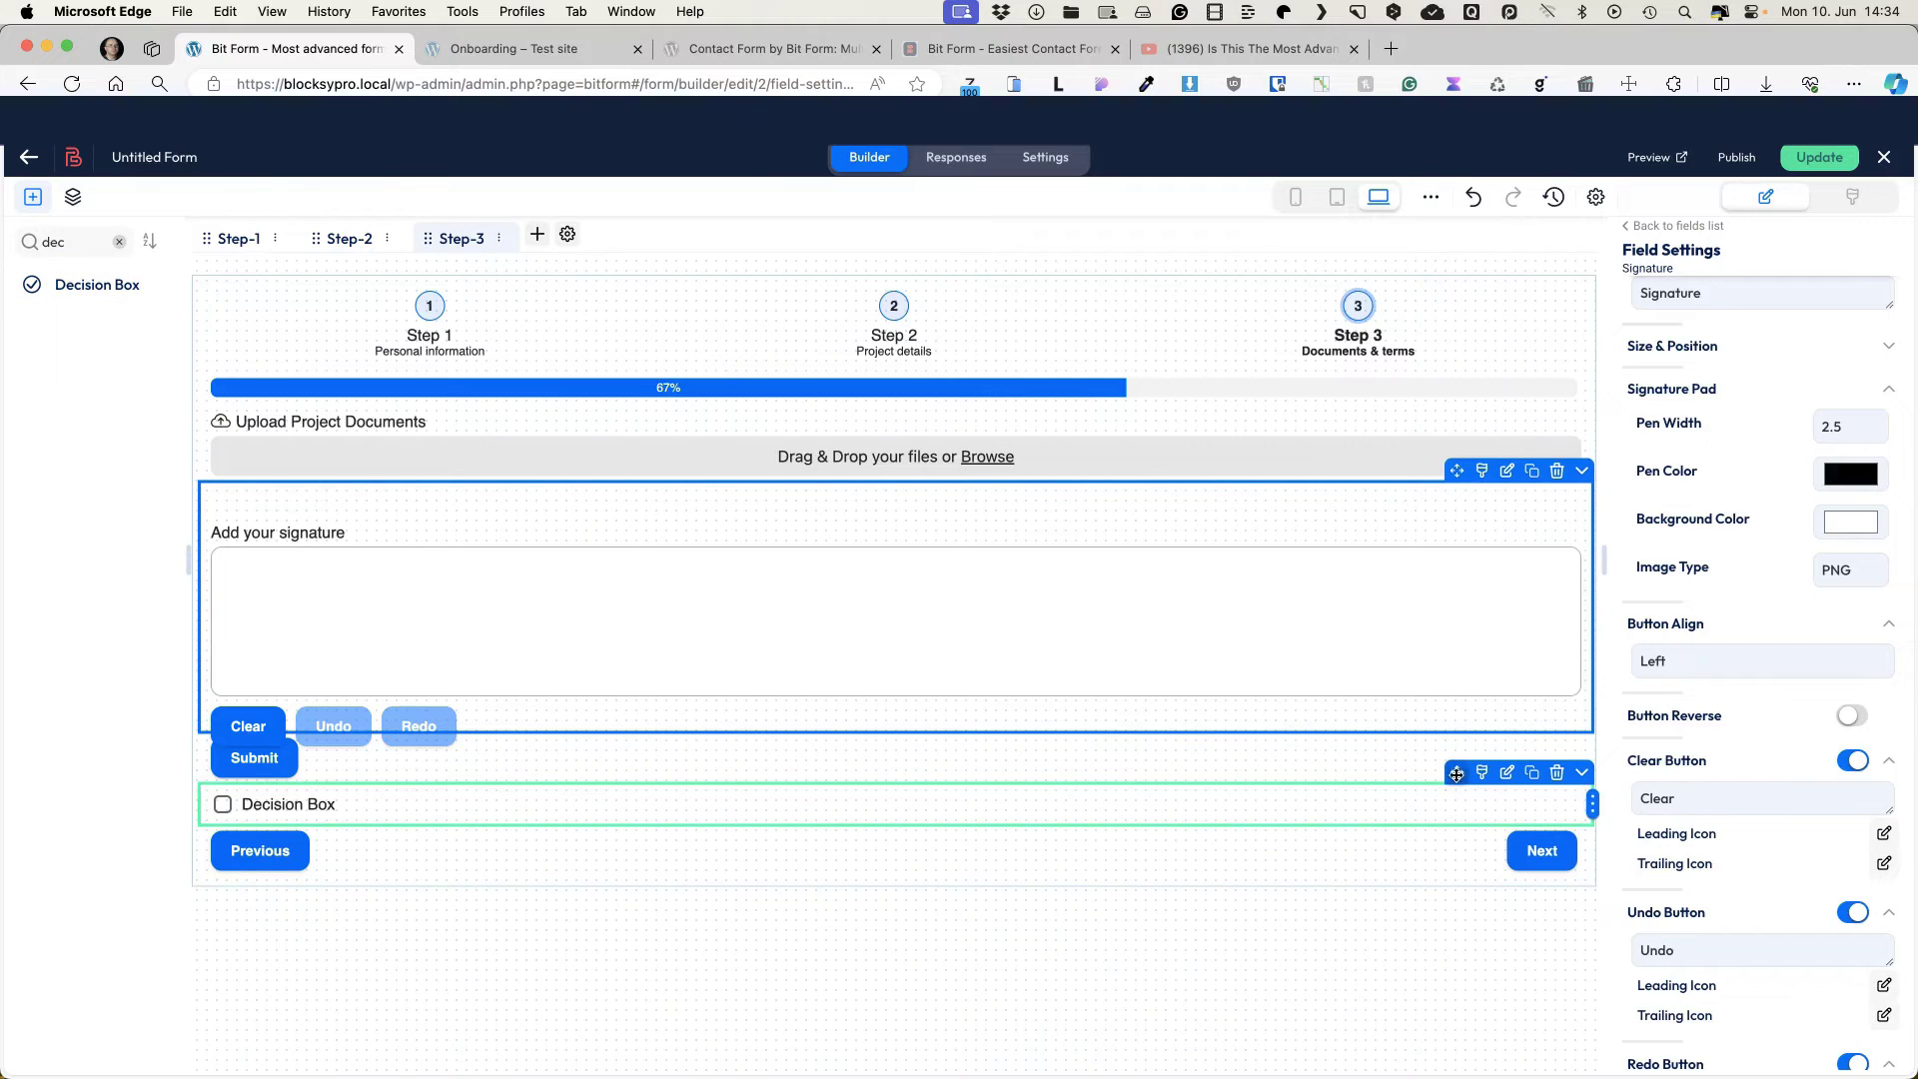
drag(1453, 789, 1446, 726)
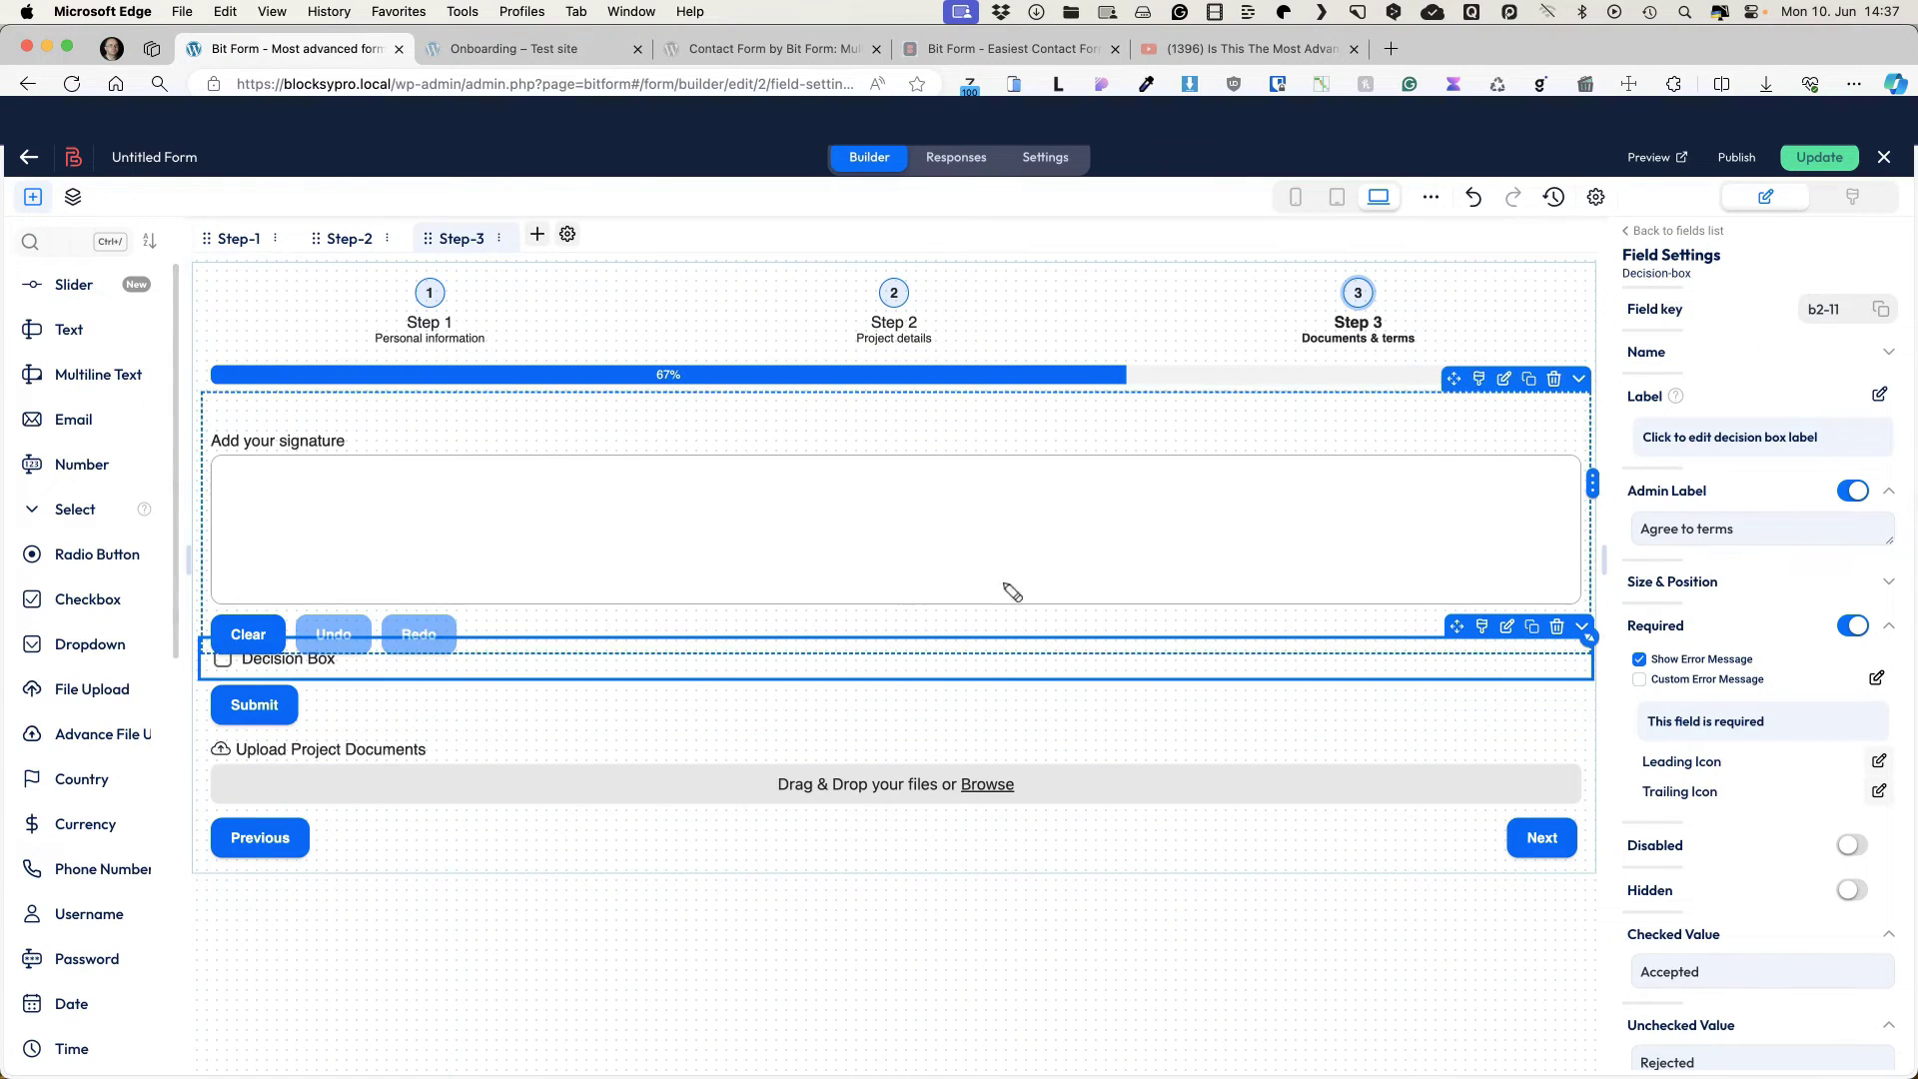
click(1714, 440)
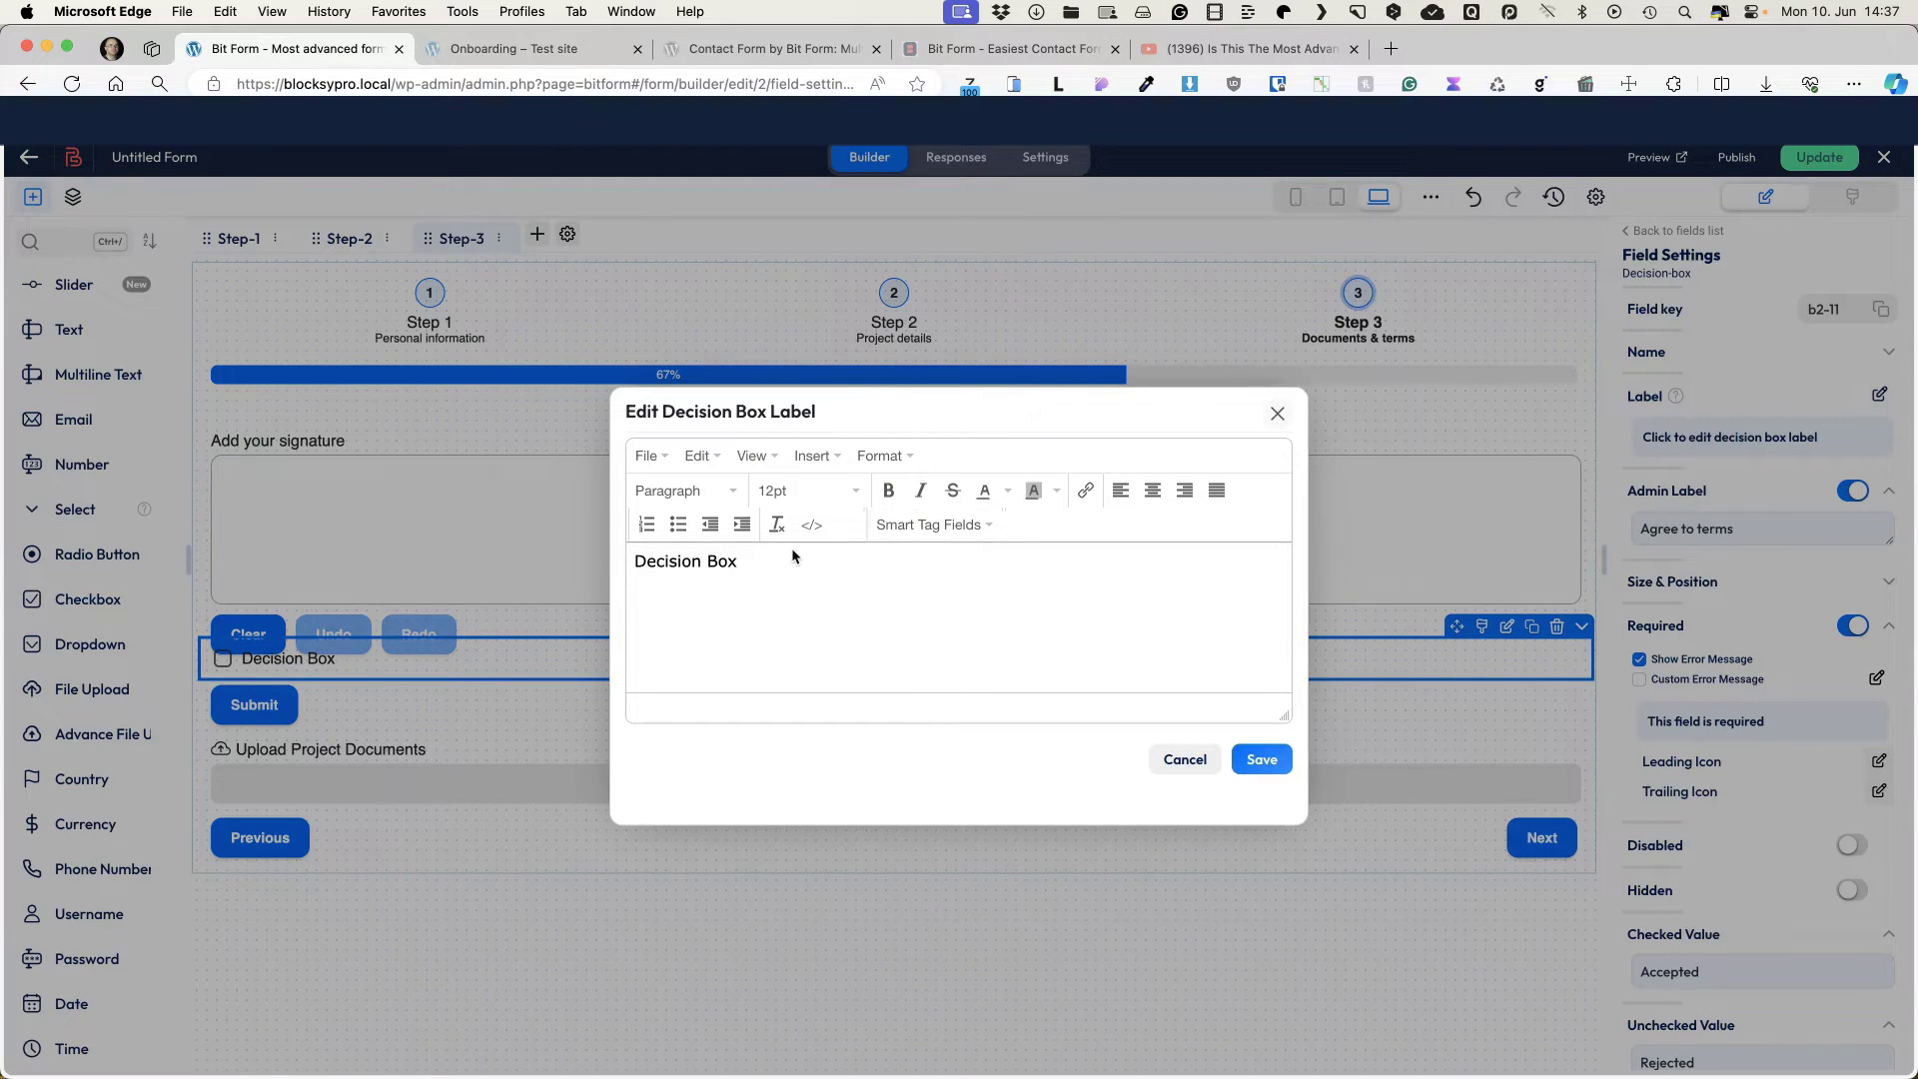
drag(739, 561, 633, 565)
text(Agree to Terms and Conditions)
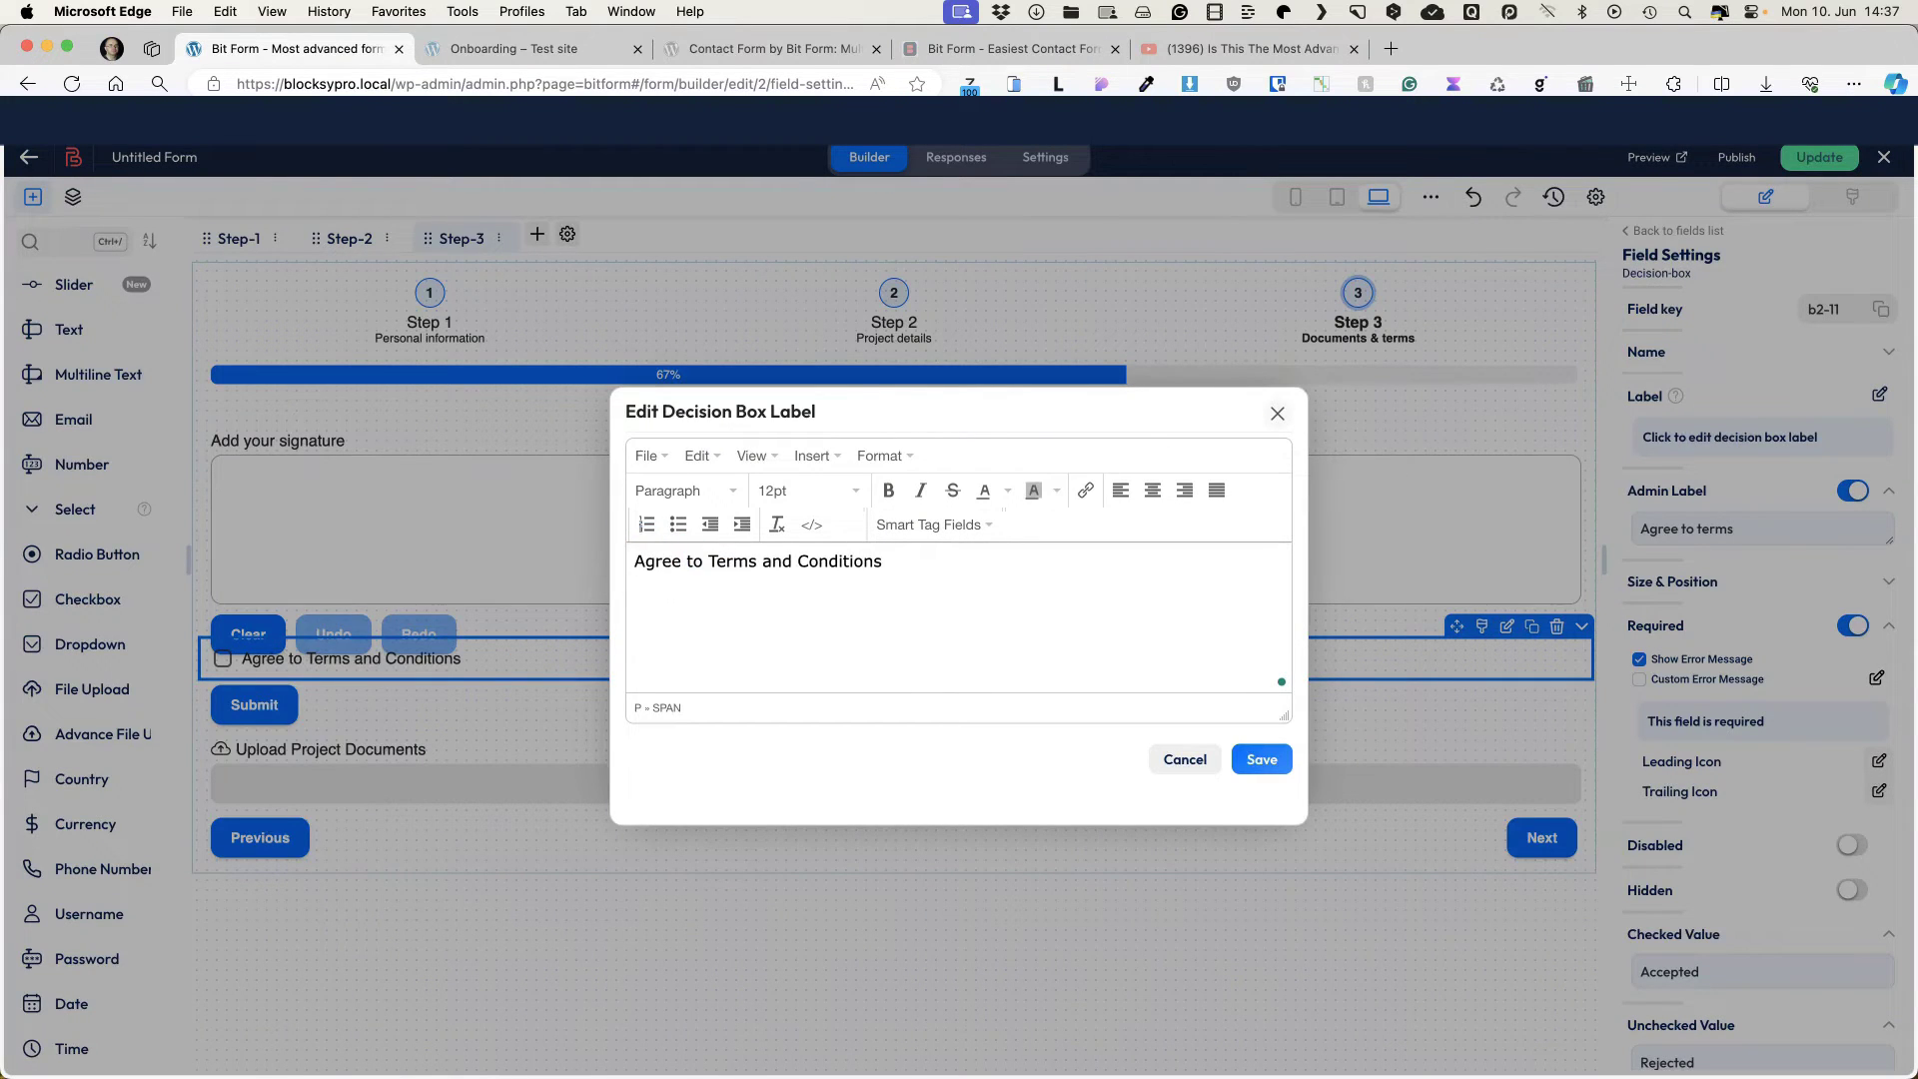
click(1263, 761)
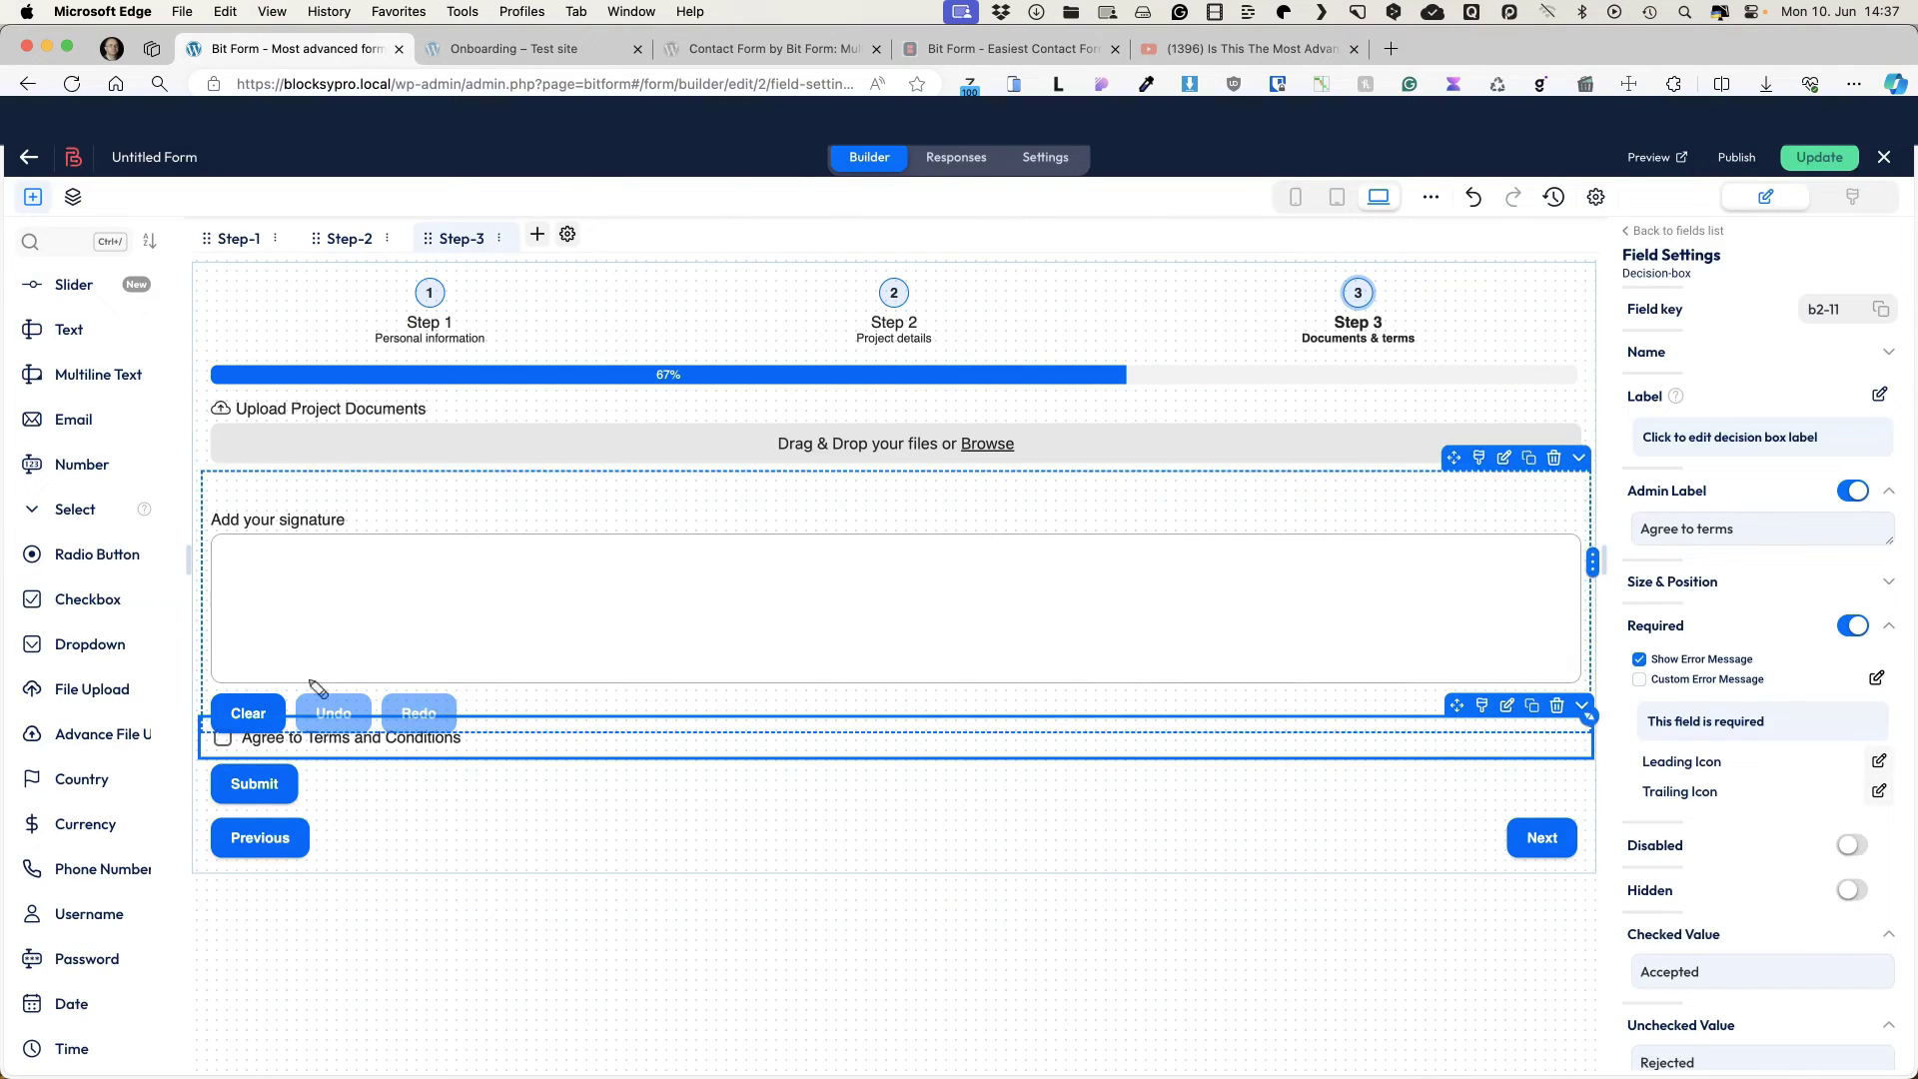
Step: Insert a divider line below the upload field
click(69, 244)
text(div)
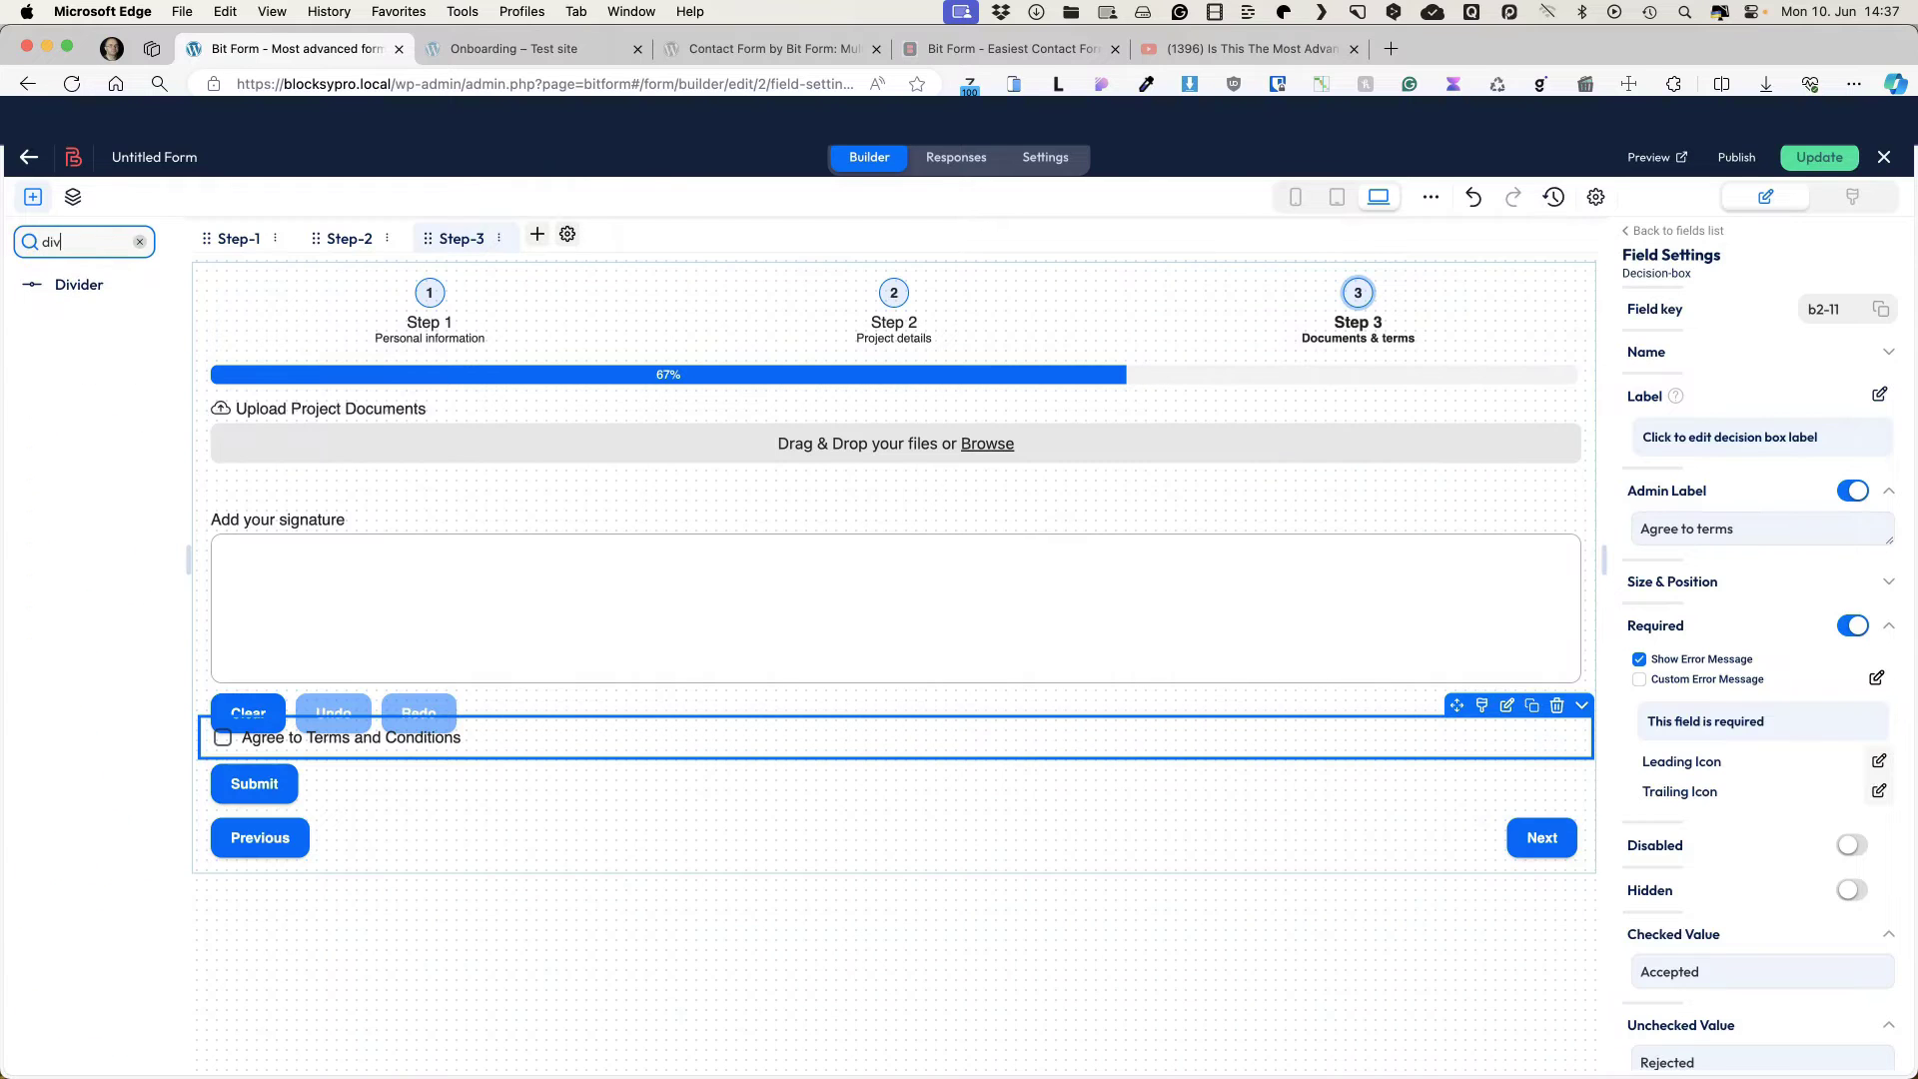
drag(79, 284, 389, 829)
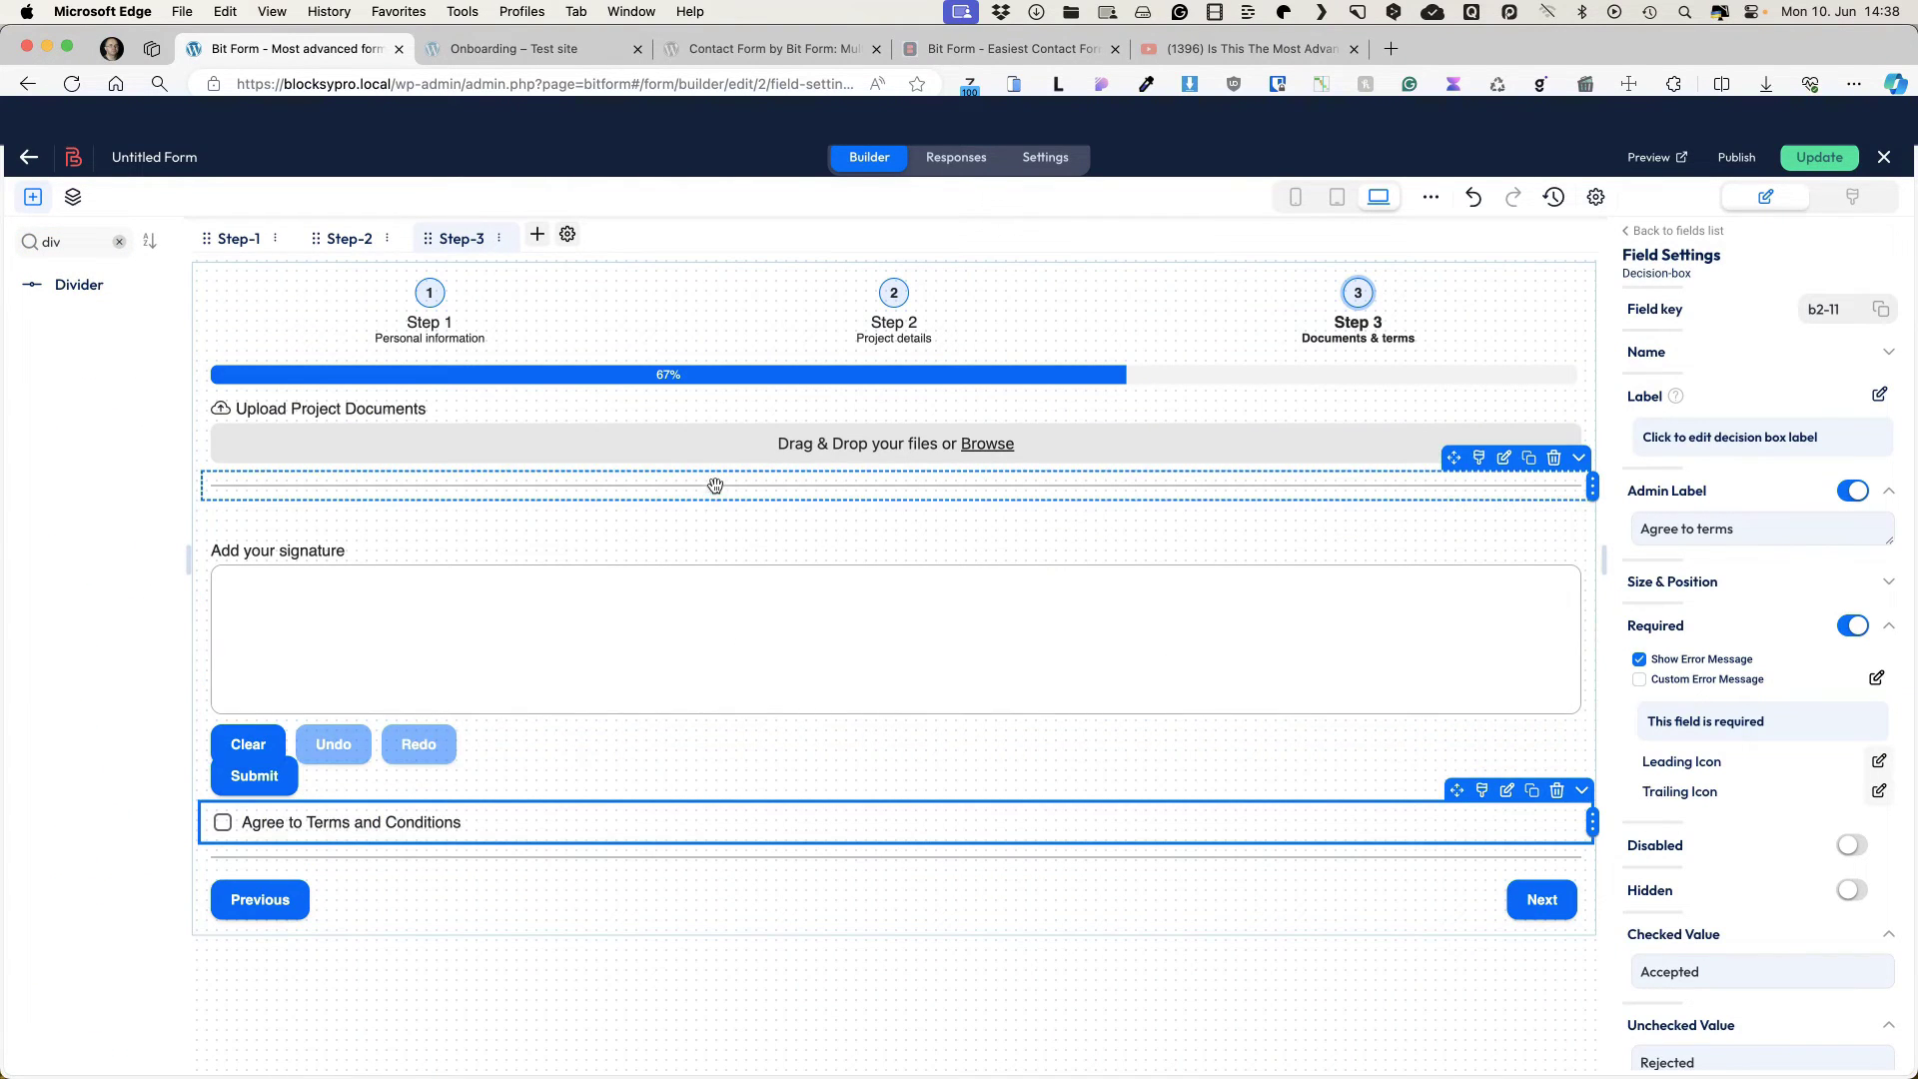
Step: Save the form, preview it, and copy its shortcode [bitform id='2']
click(1820, 155)
click(1648, 158)
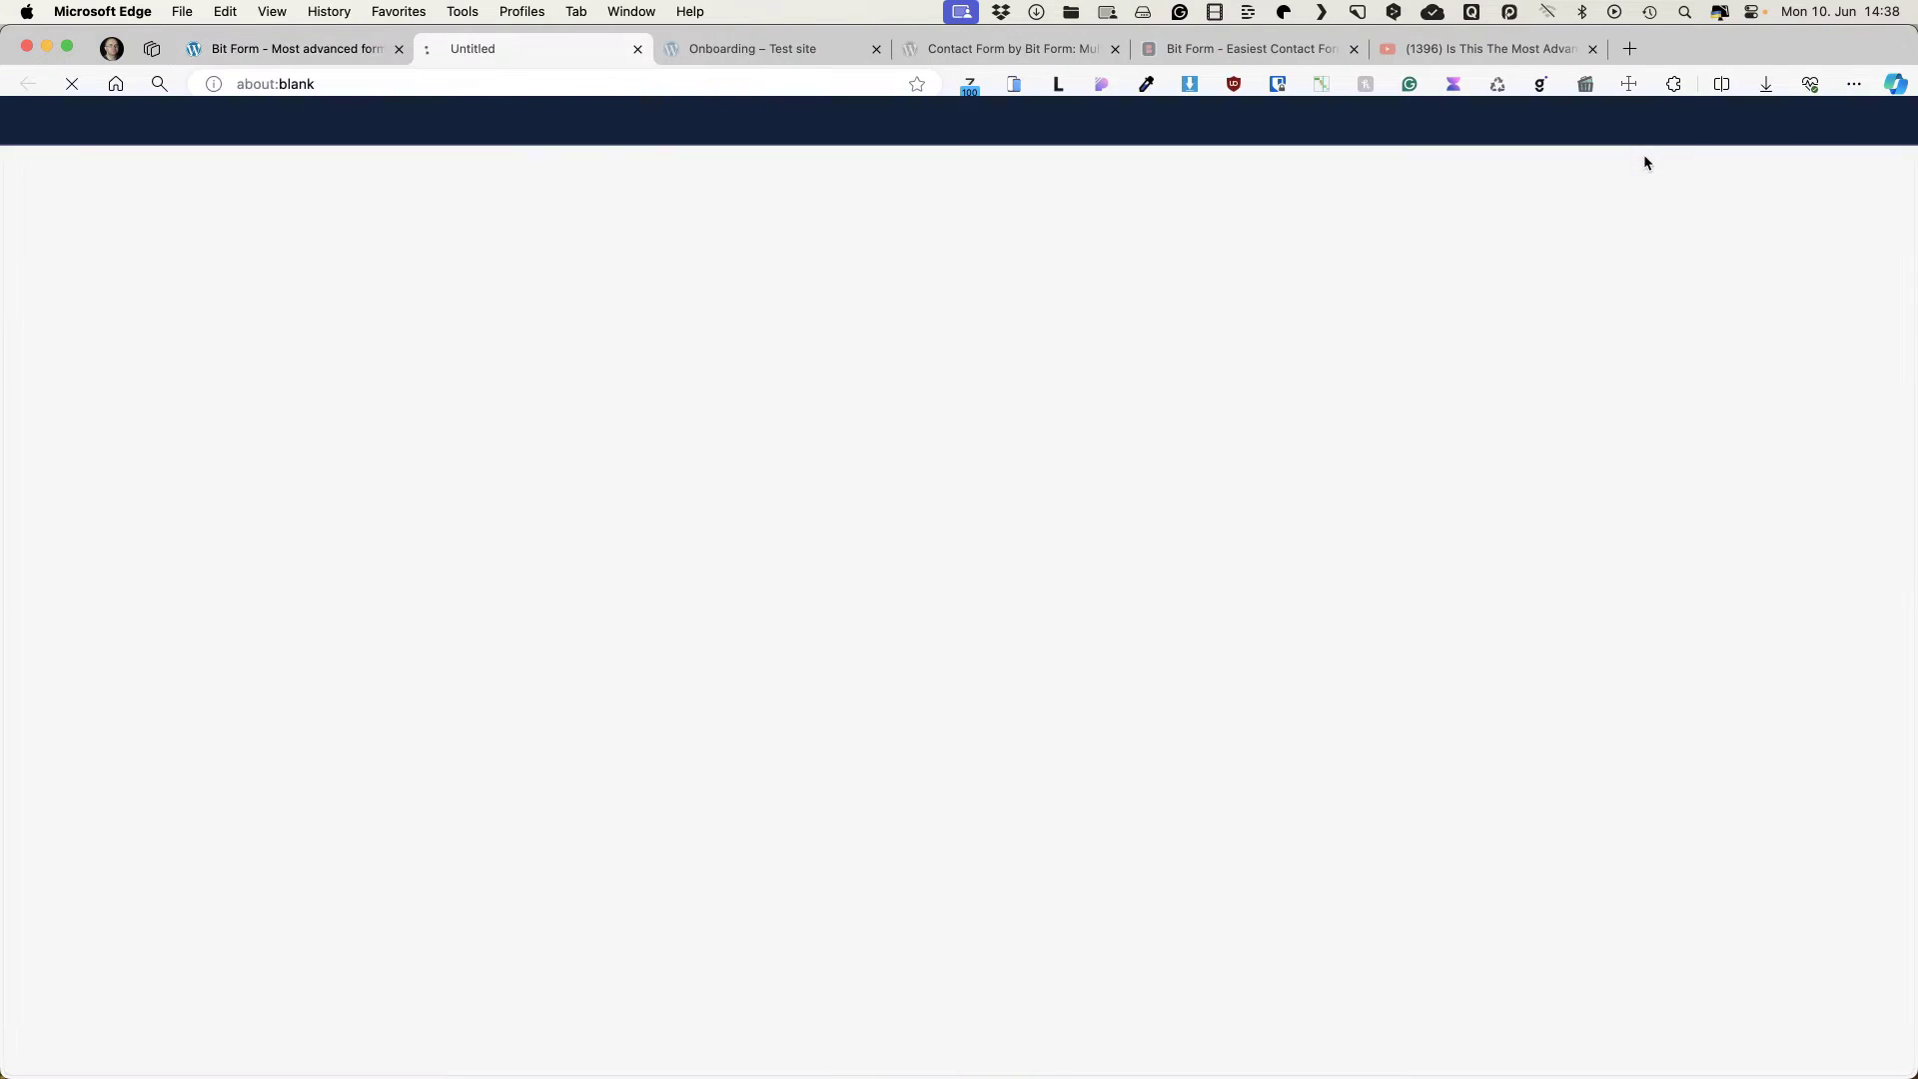
click(297, 52)
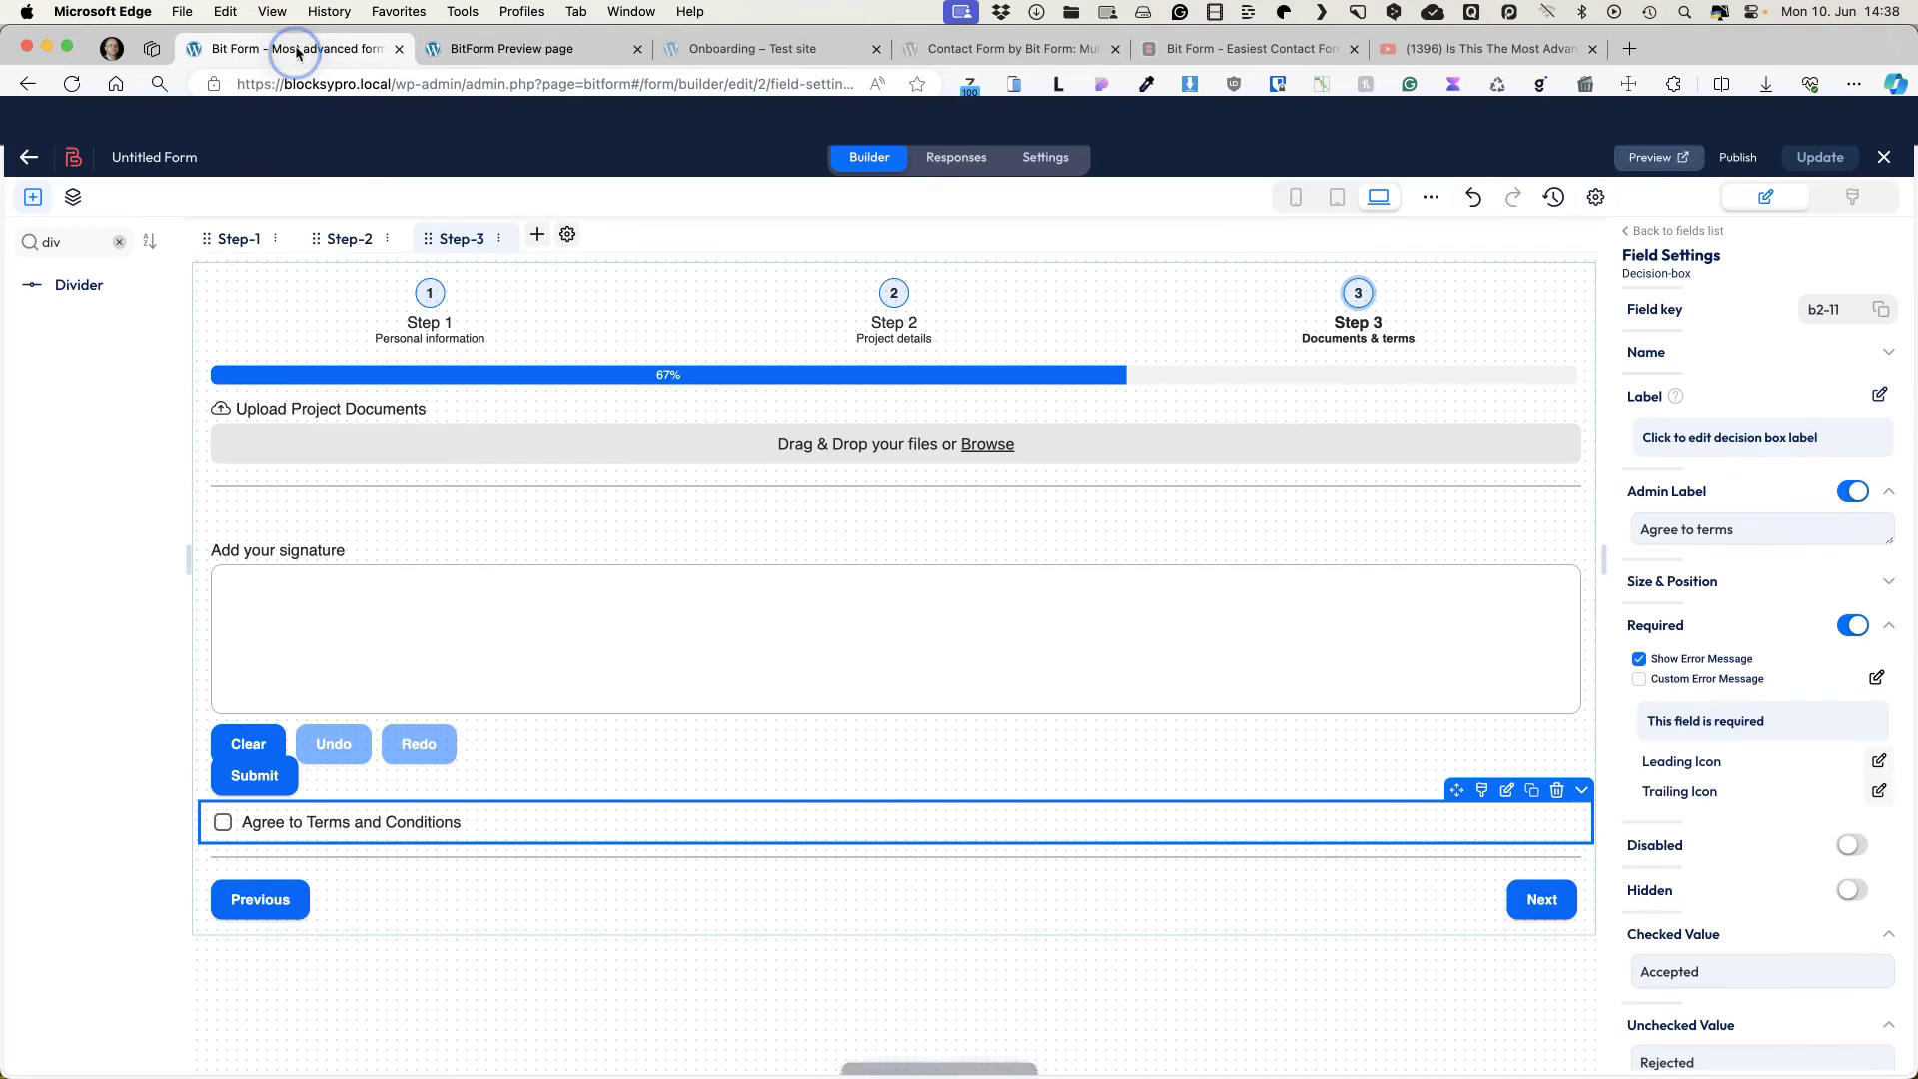
click(1738, 157)
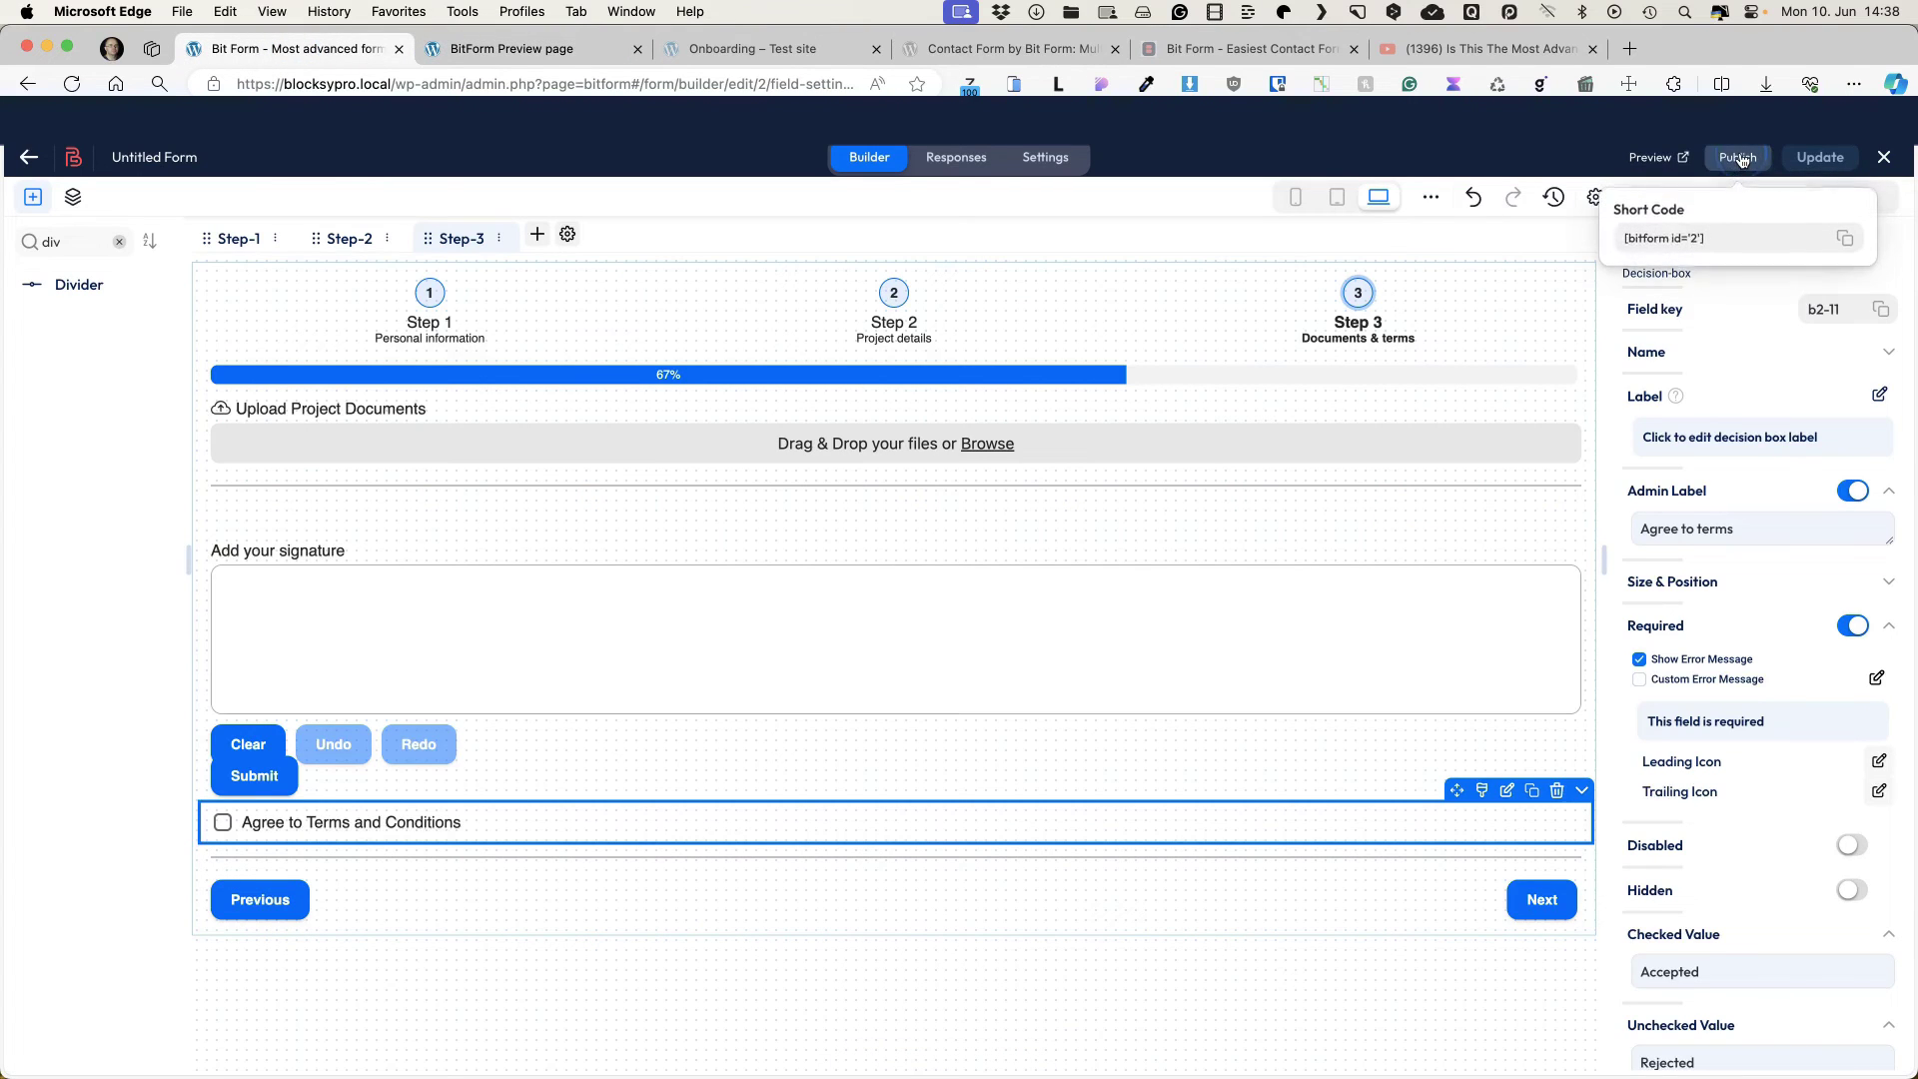
click(1844, 237)
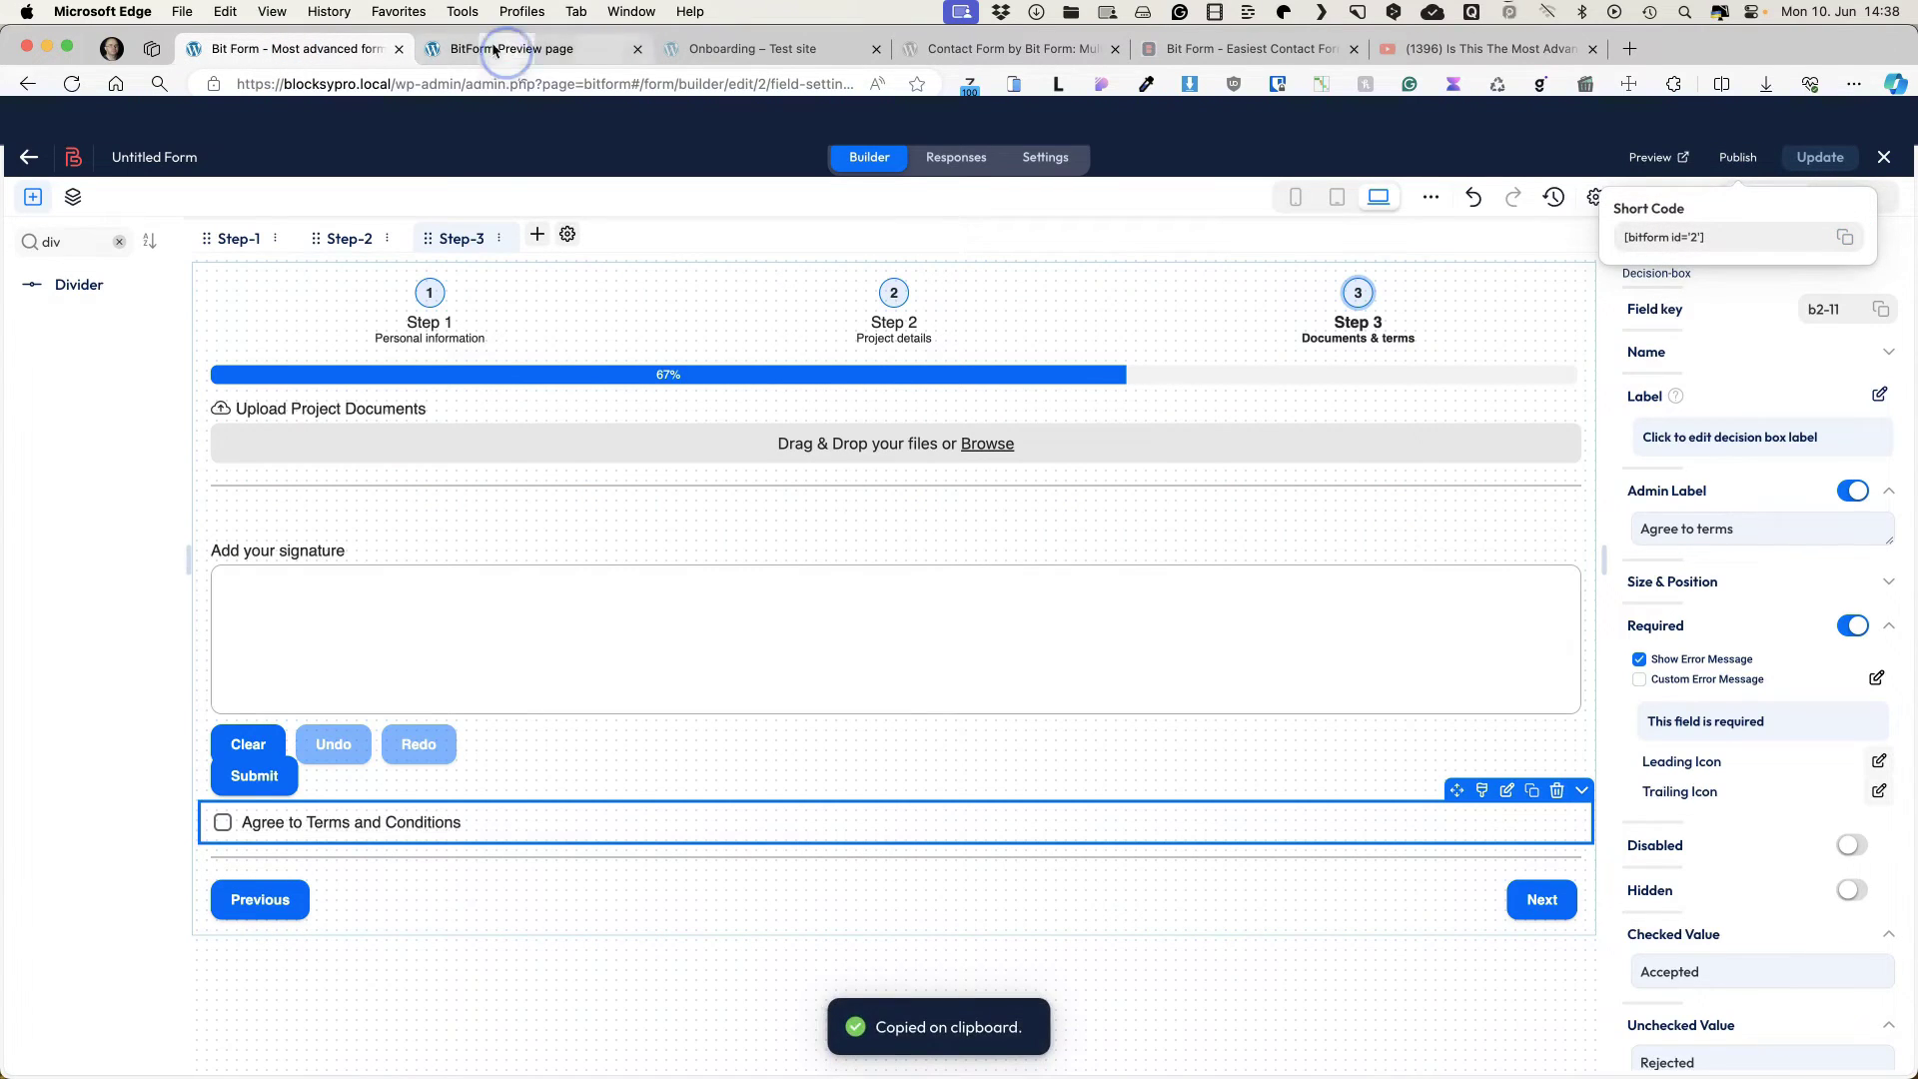
Step: Embed [bitform id='2'] in a Shortcode block on the Onboarding page, update it and view it live
click(759, 48)
click(420, 157)
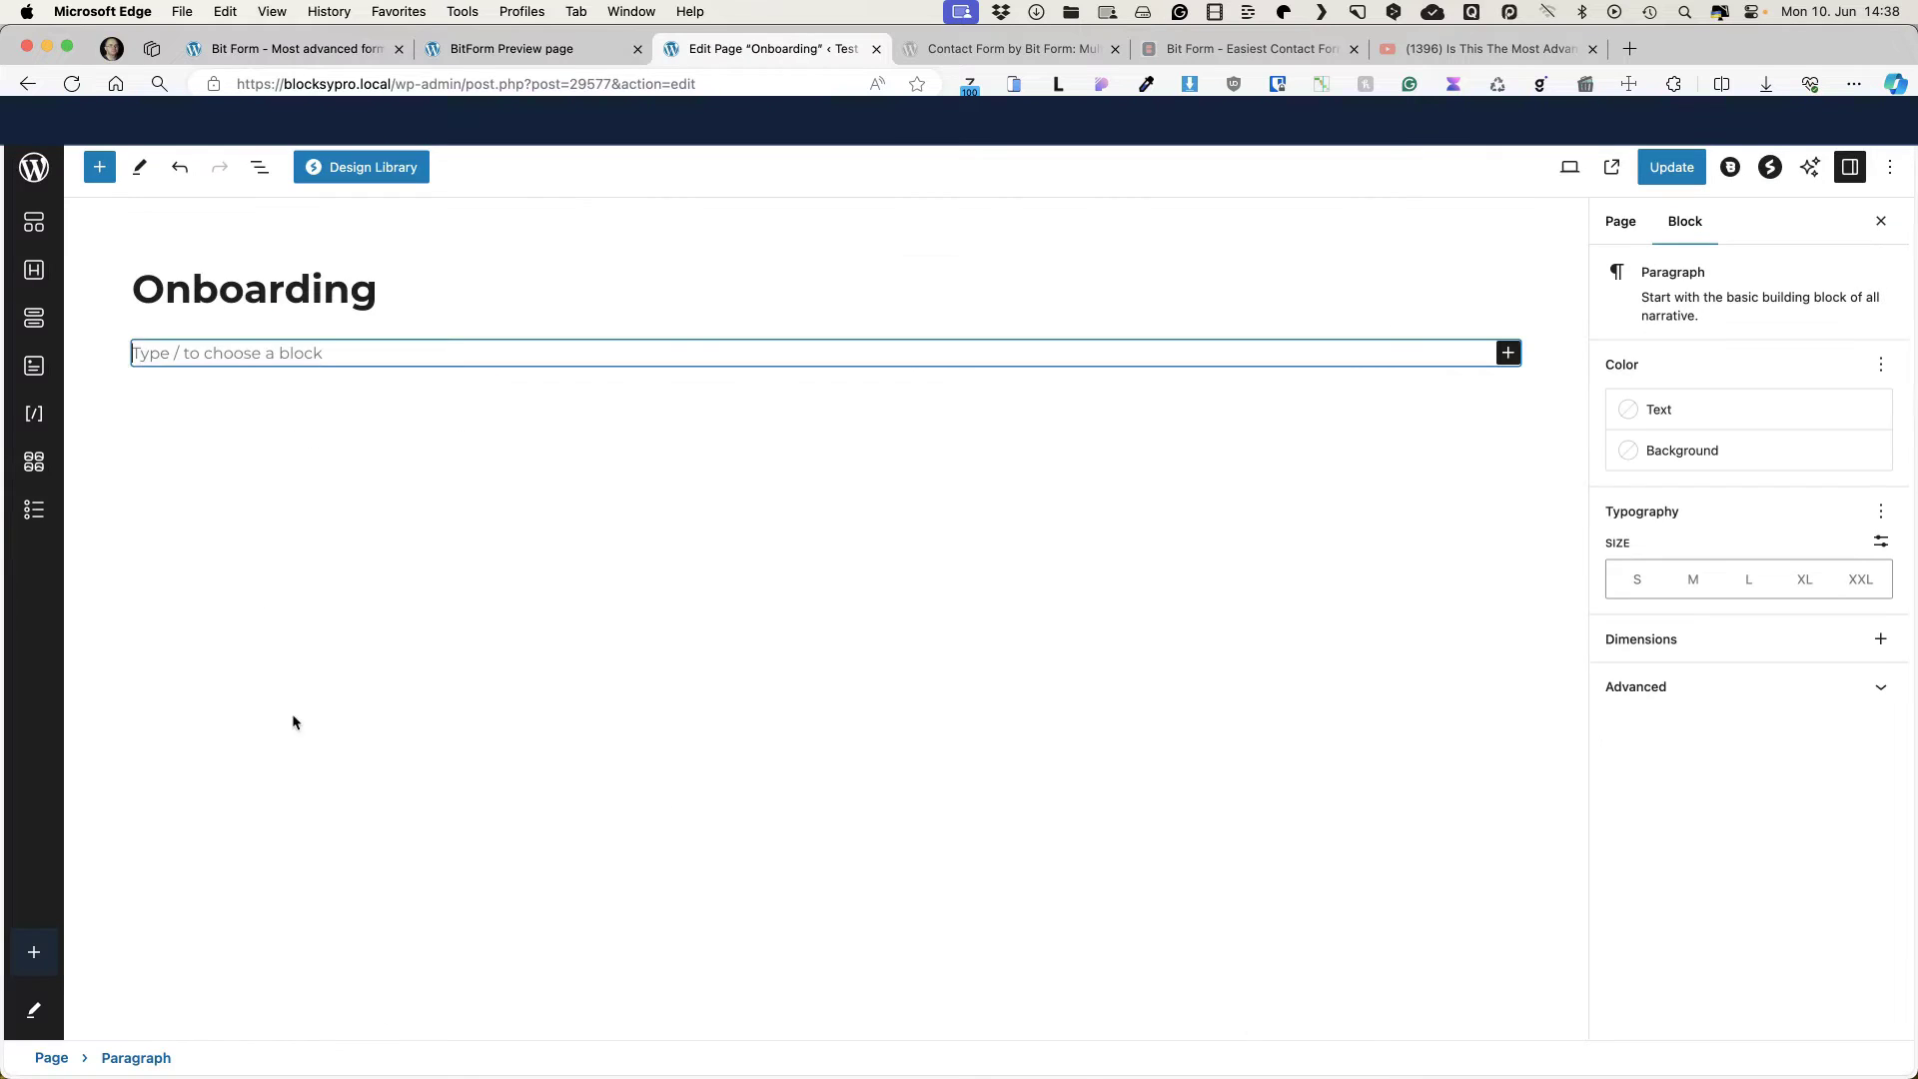
click(36, 415)
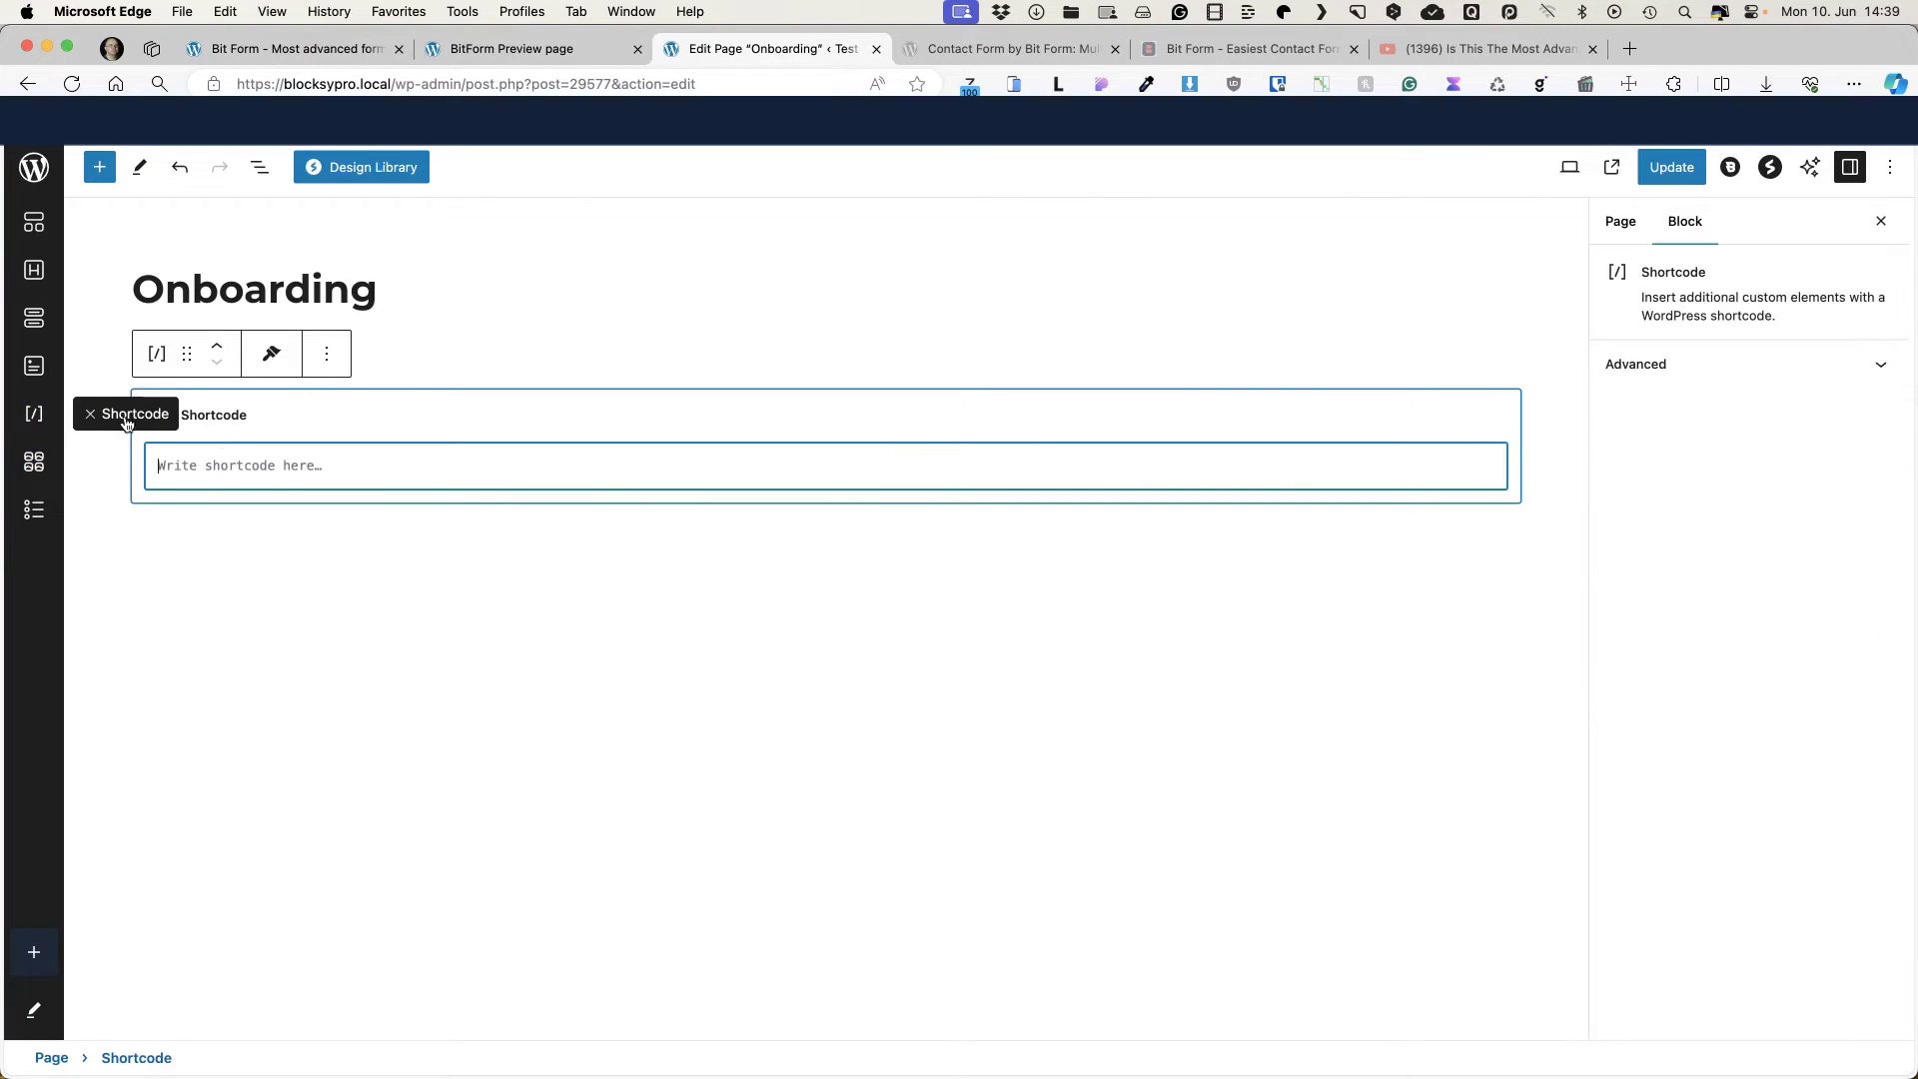
click(229, 472)
key(super+v)
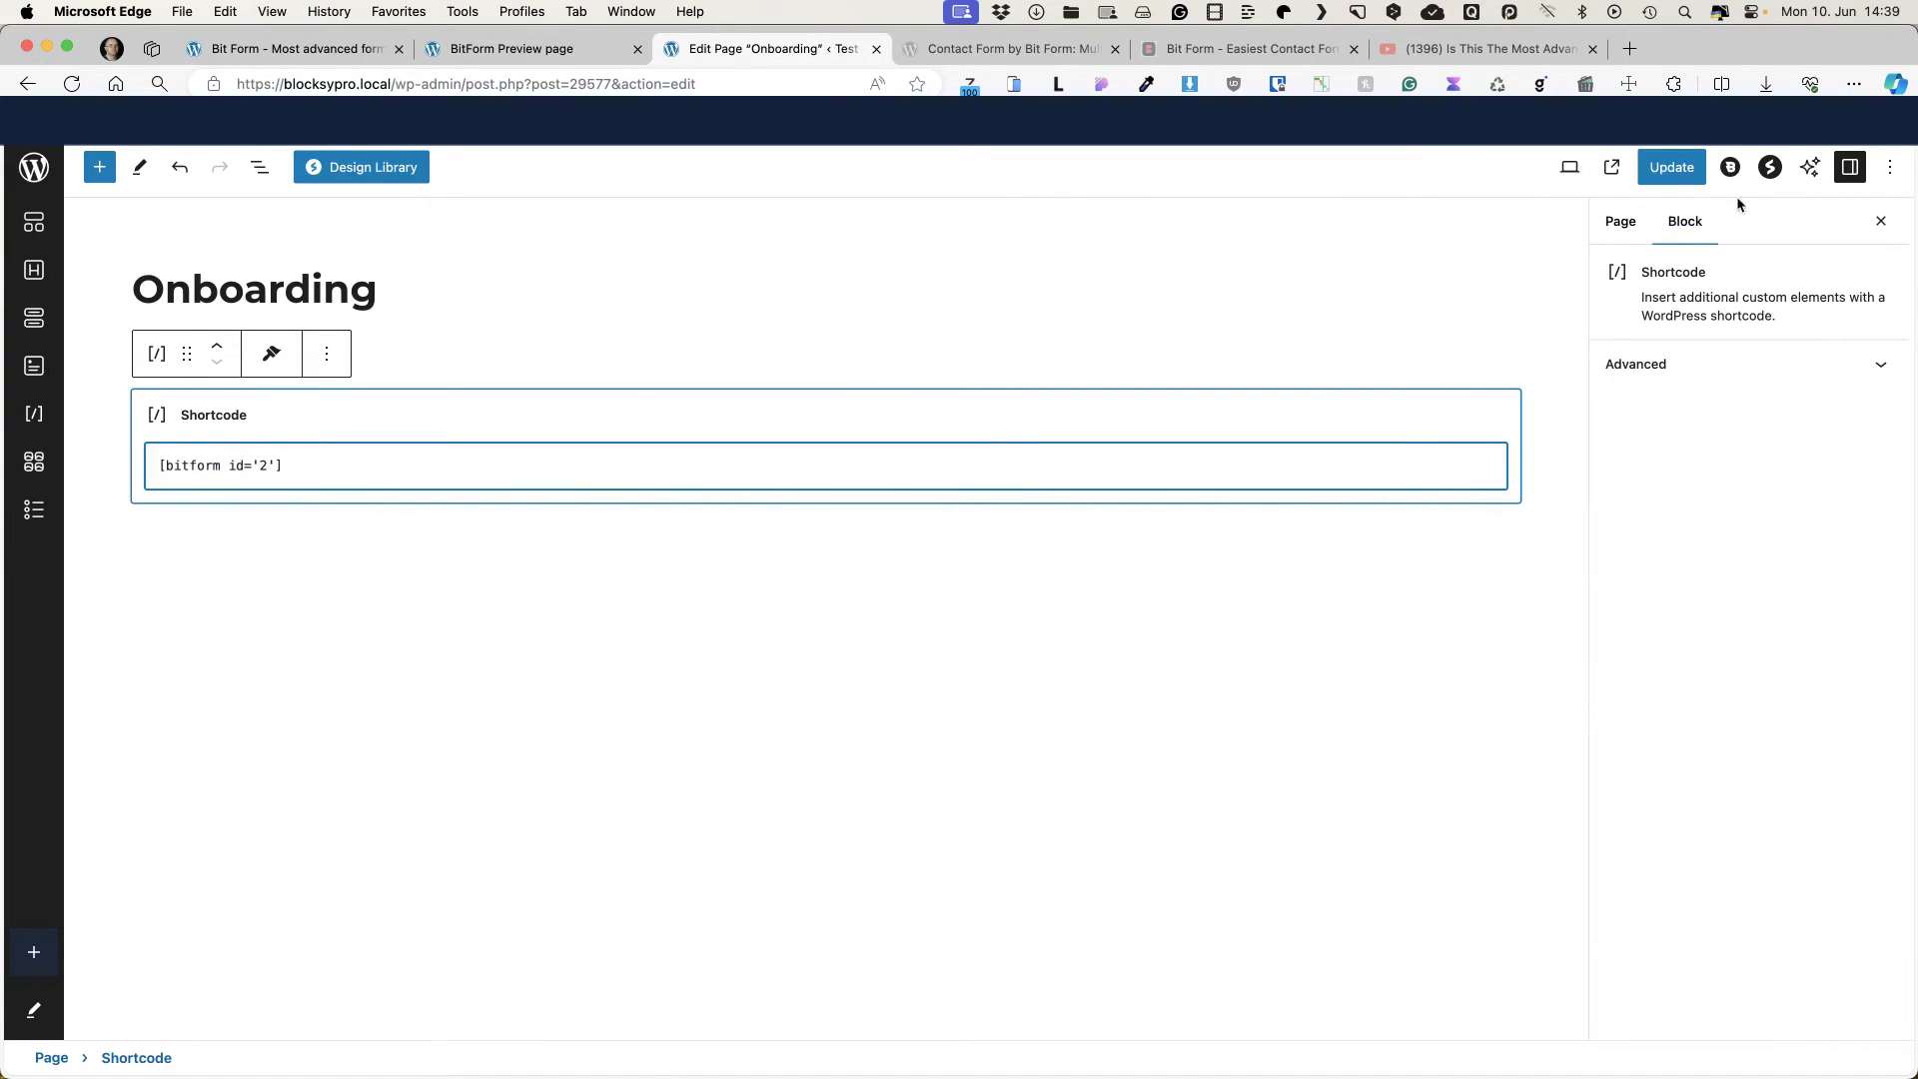
click(1672, 167)
click(1609, 167)
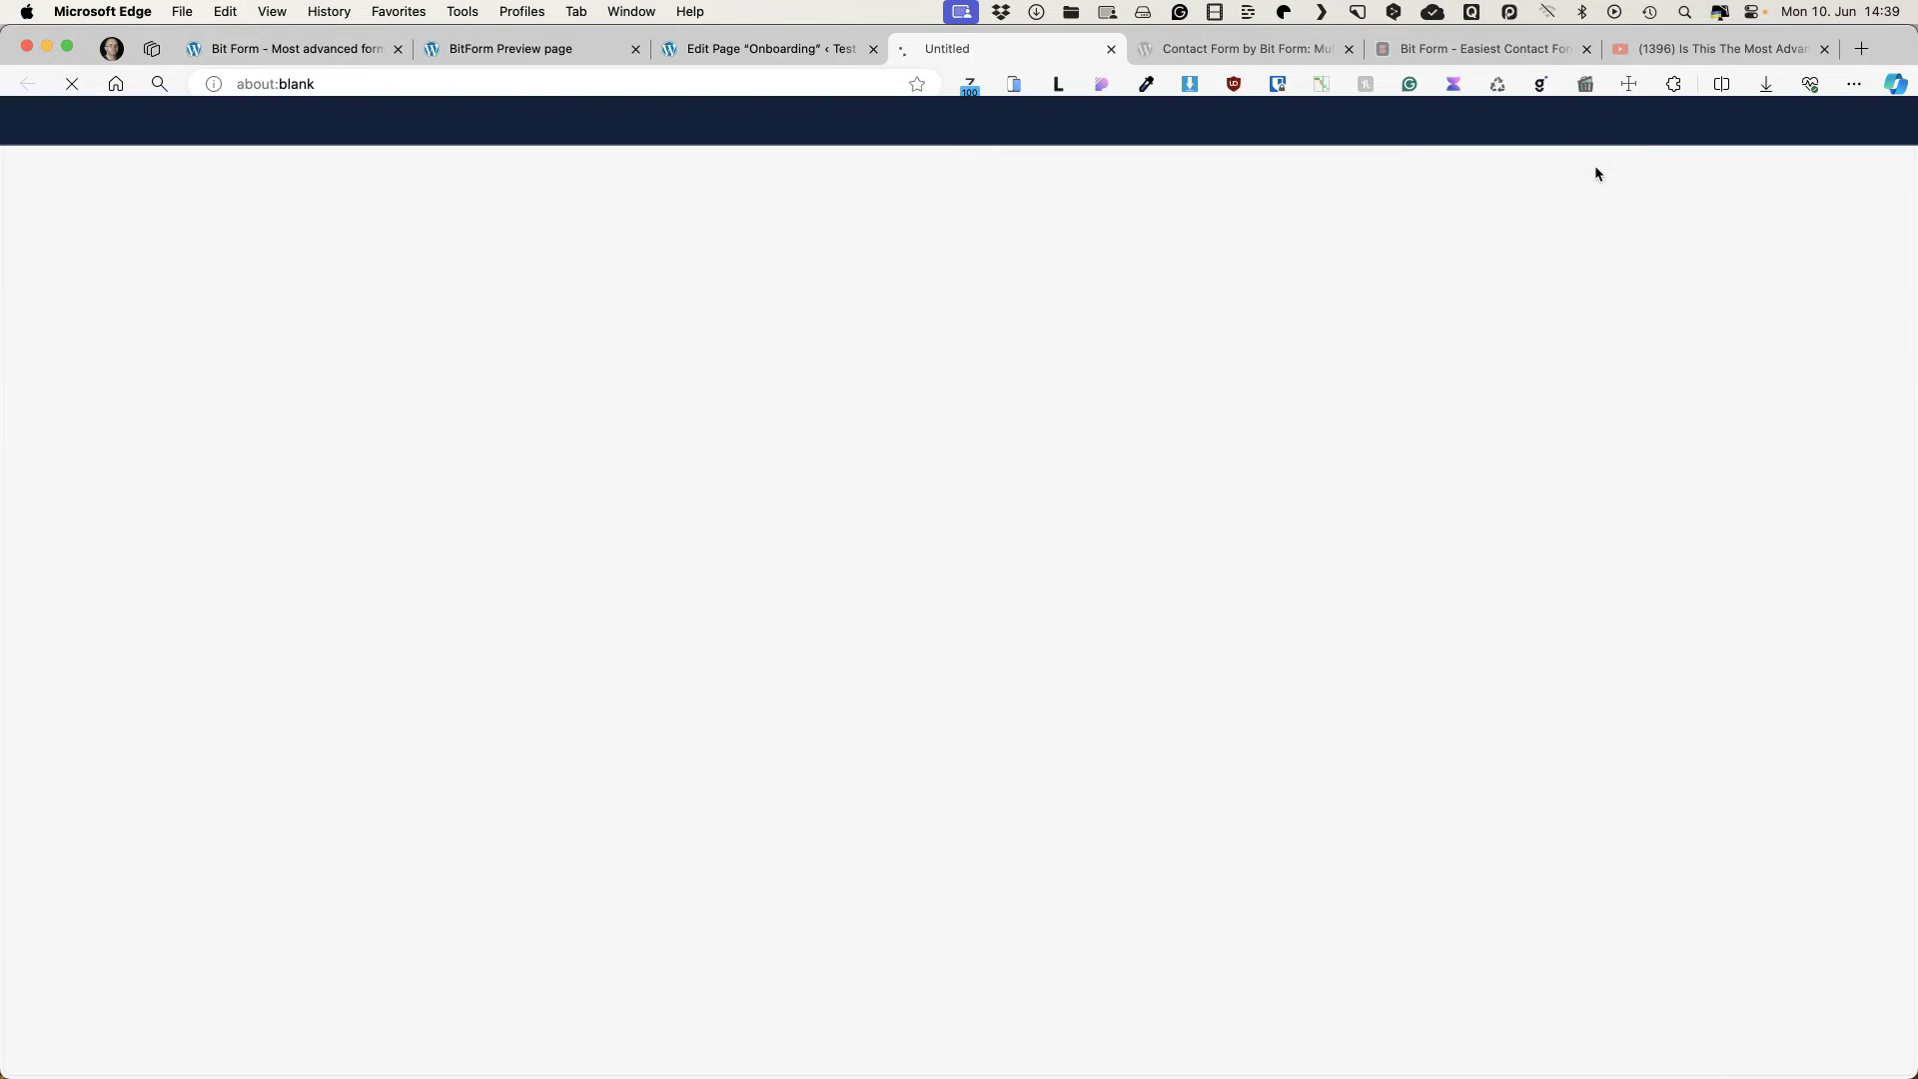
Step: Fill in Step 1 of the form with test data and advance to project details
scroll(916, 441, down, 5)
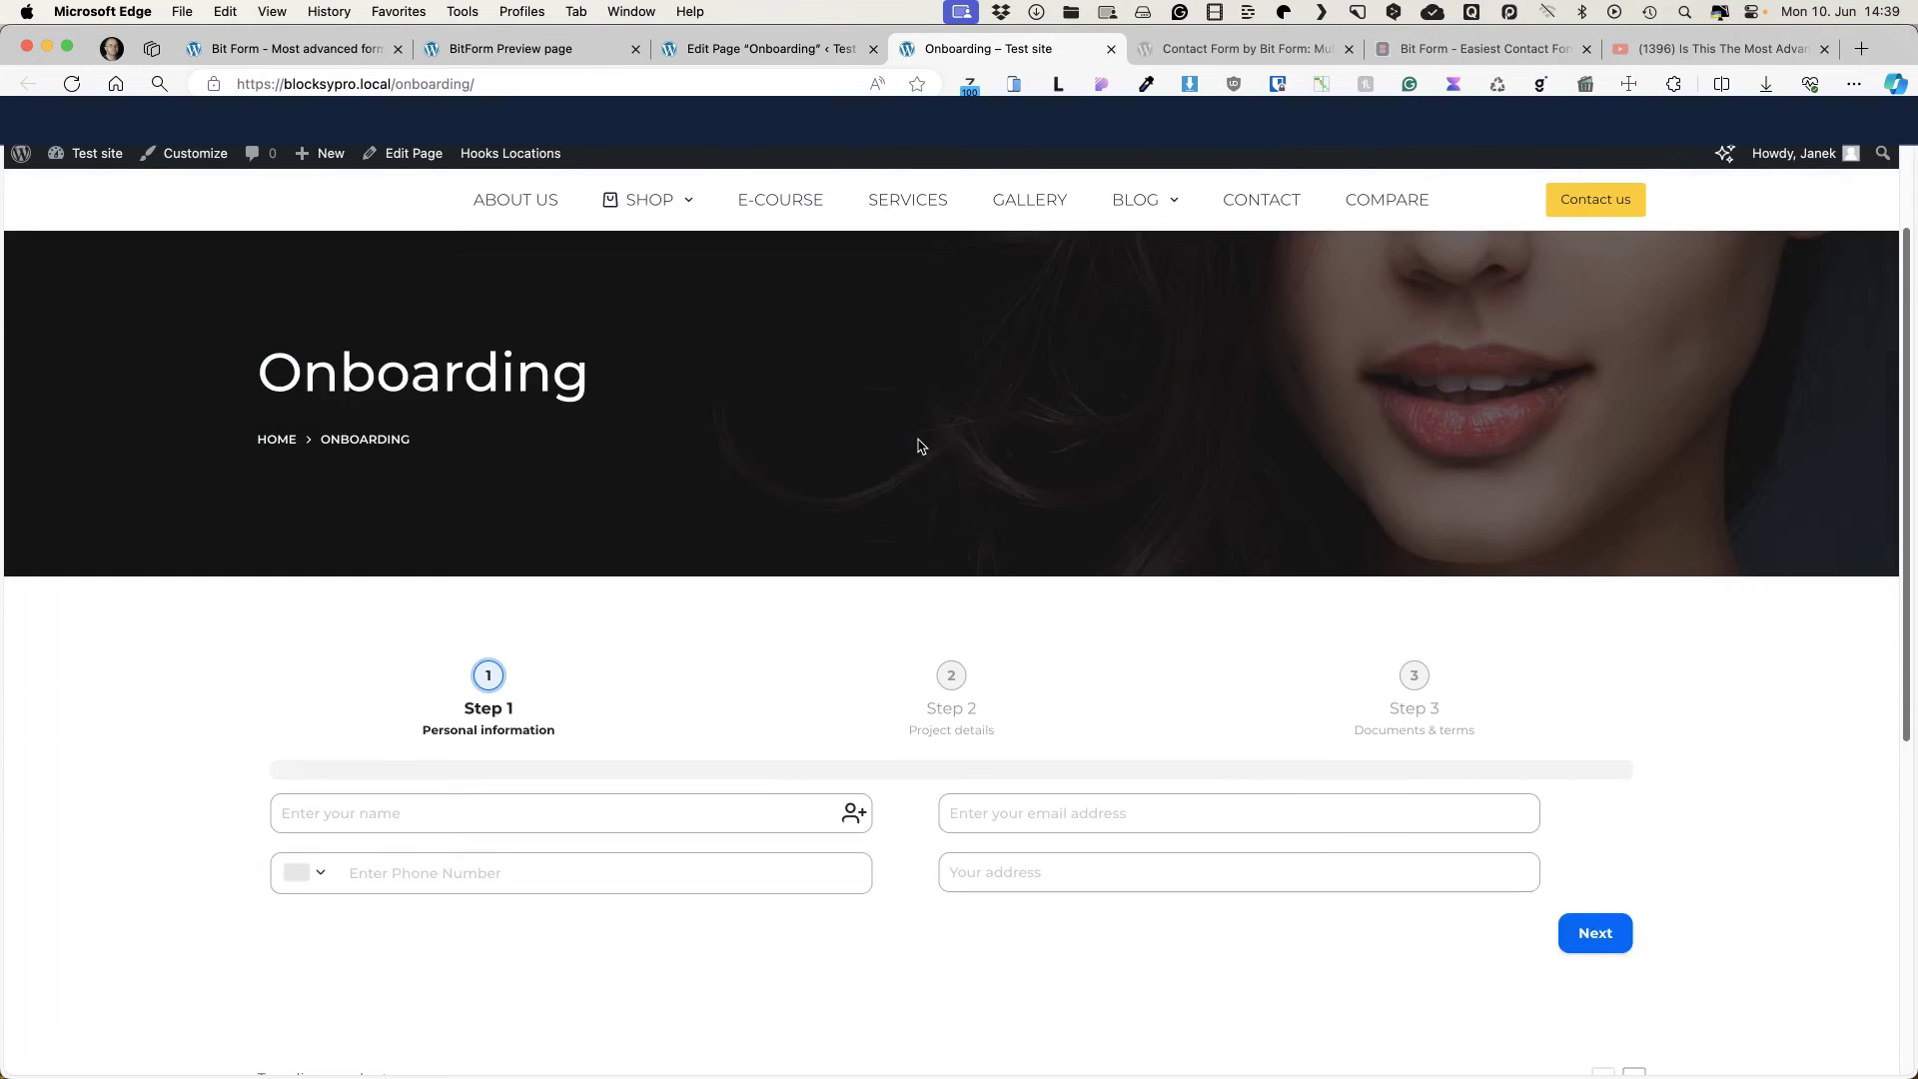
click(390, 646)
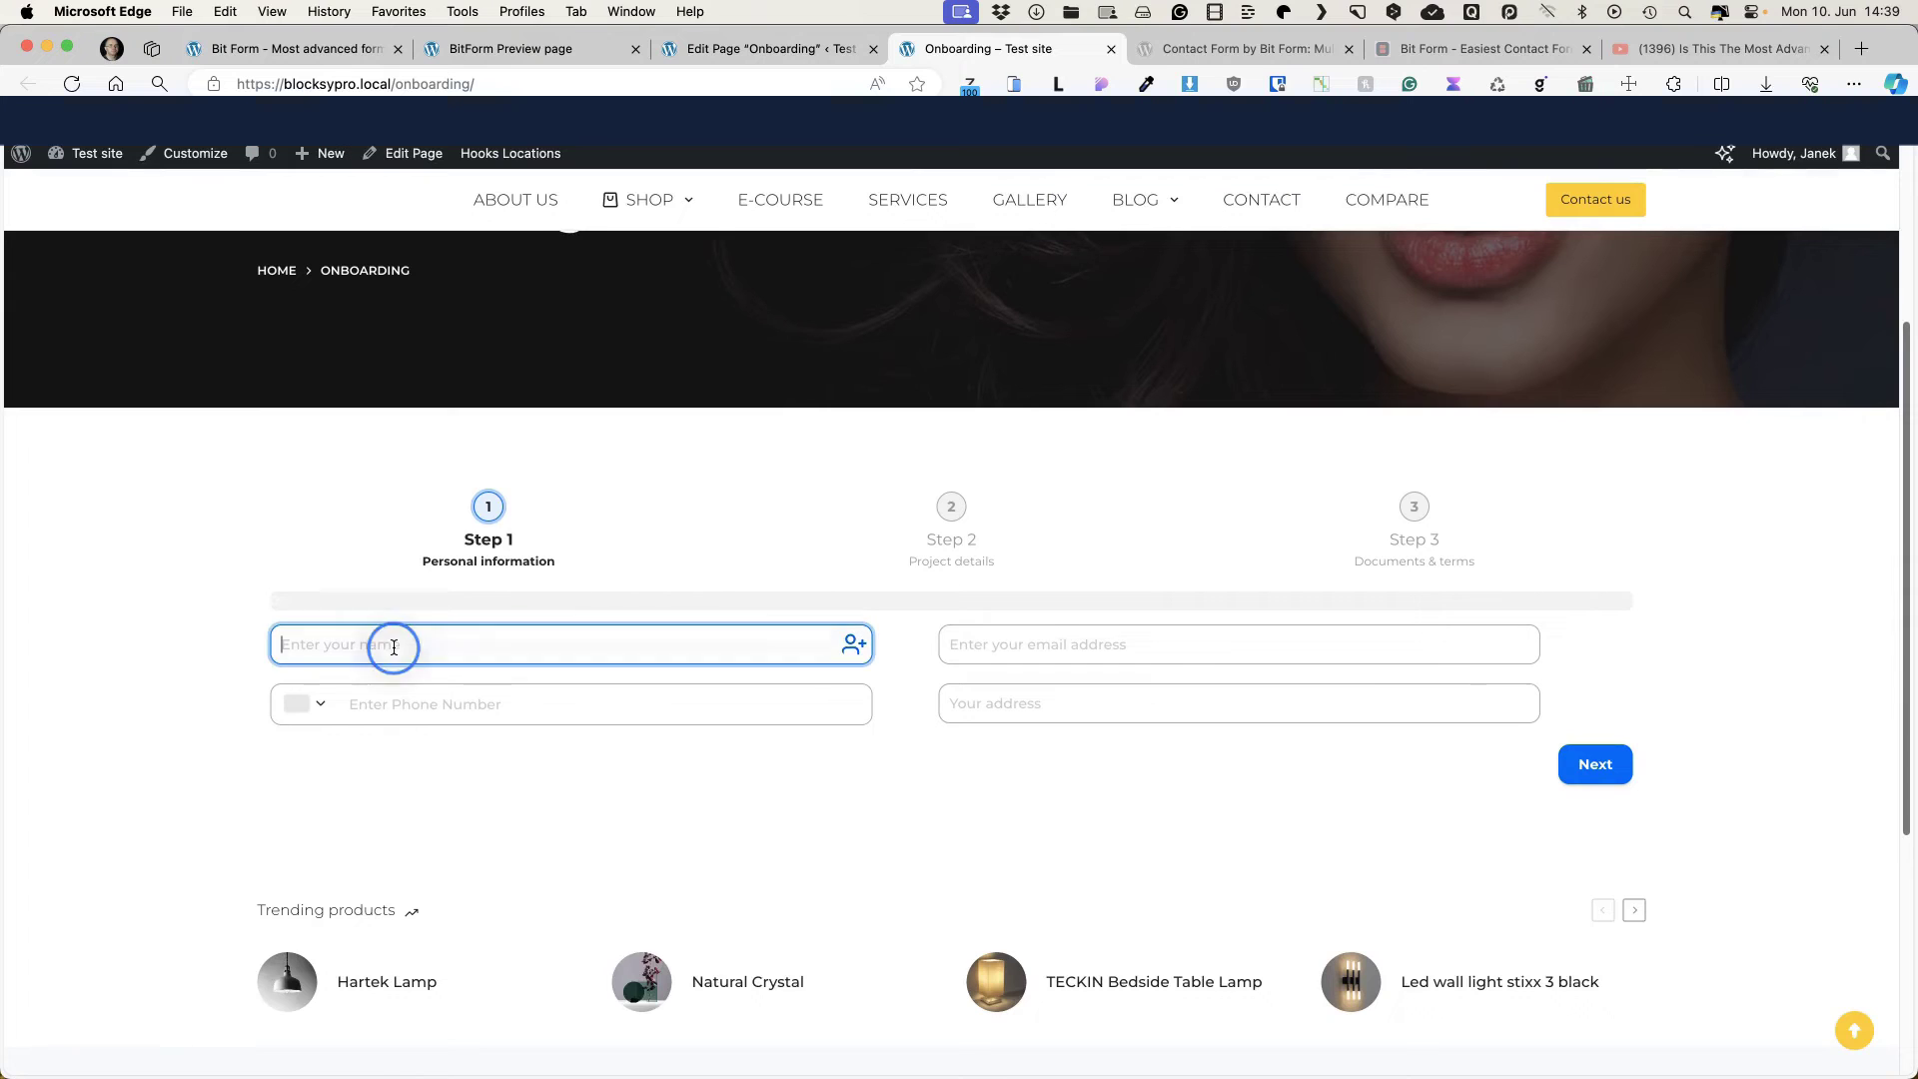
text(ss)
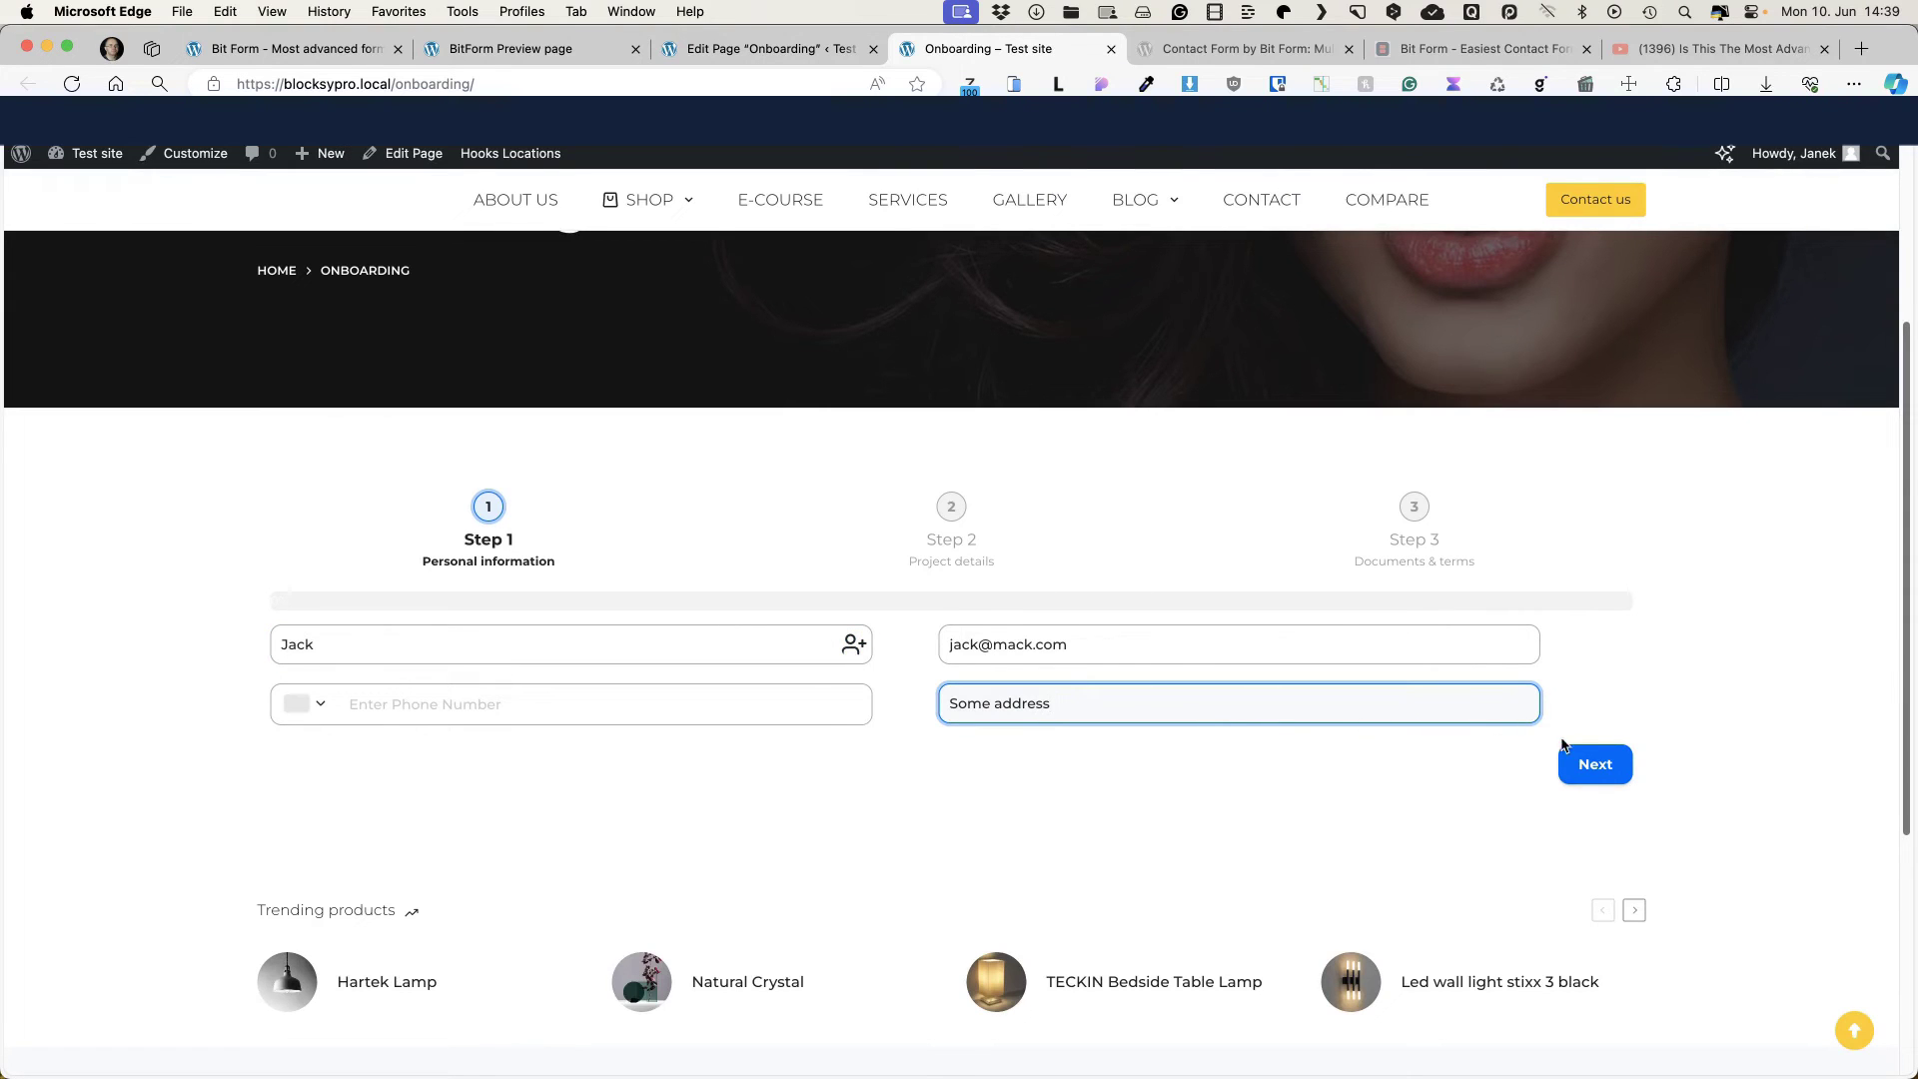
click(1570, 765)
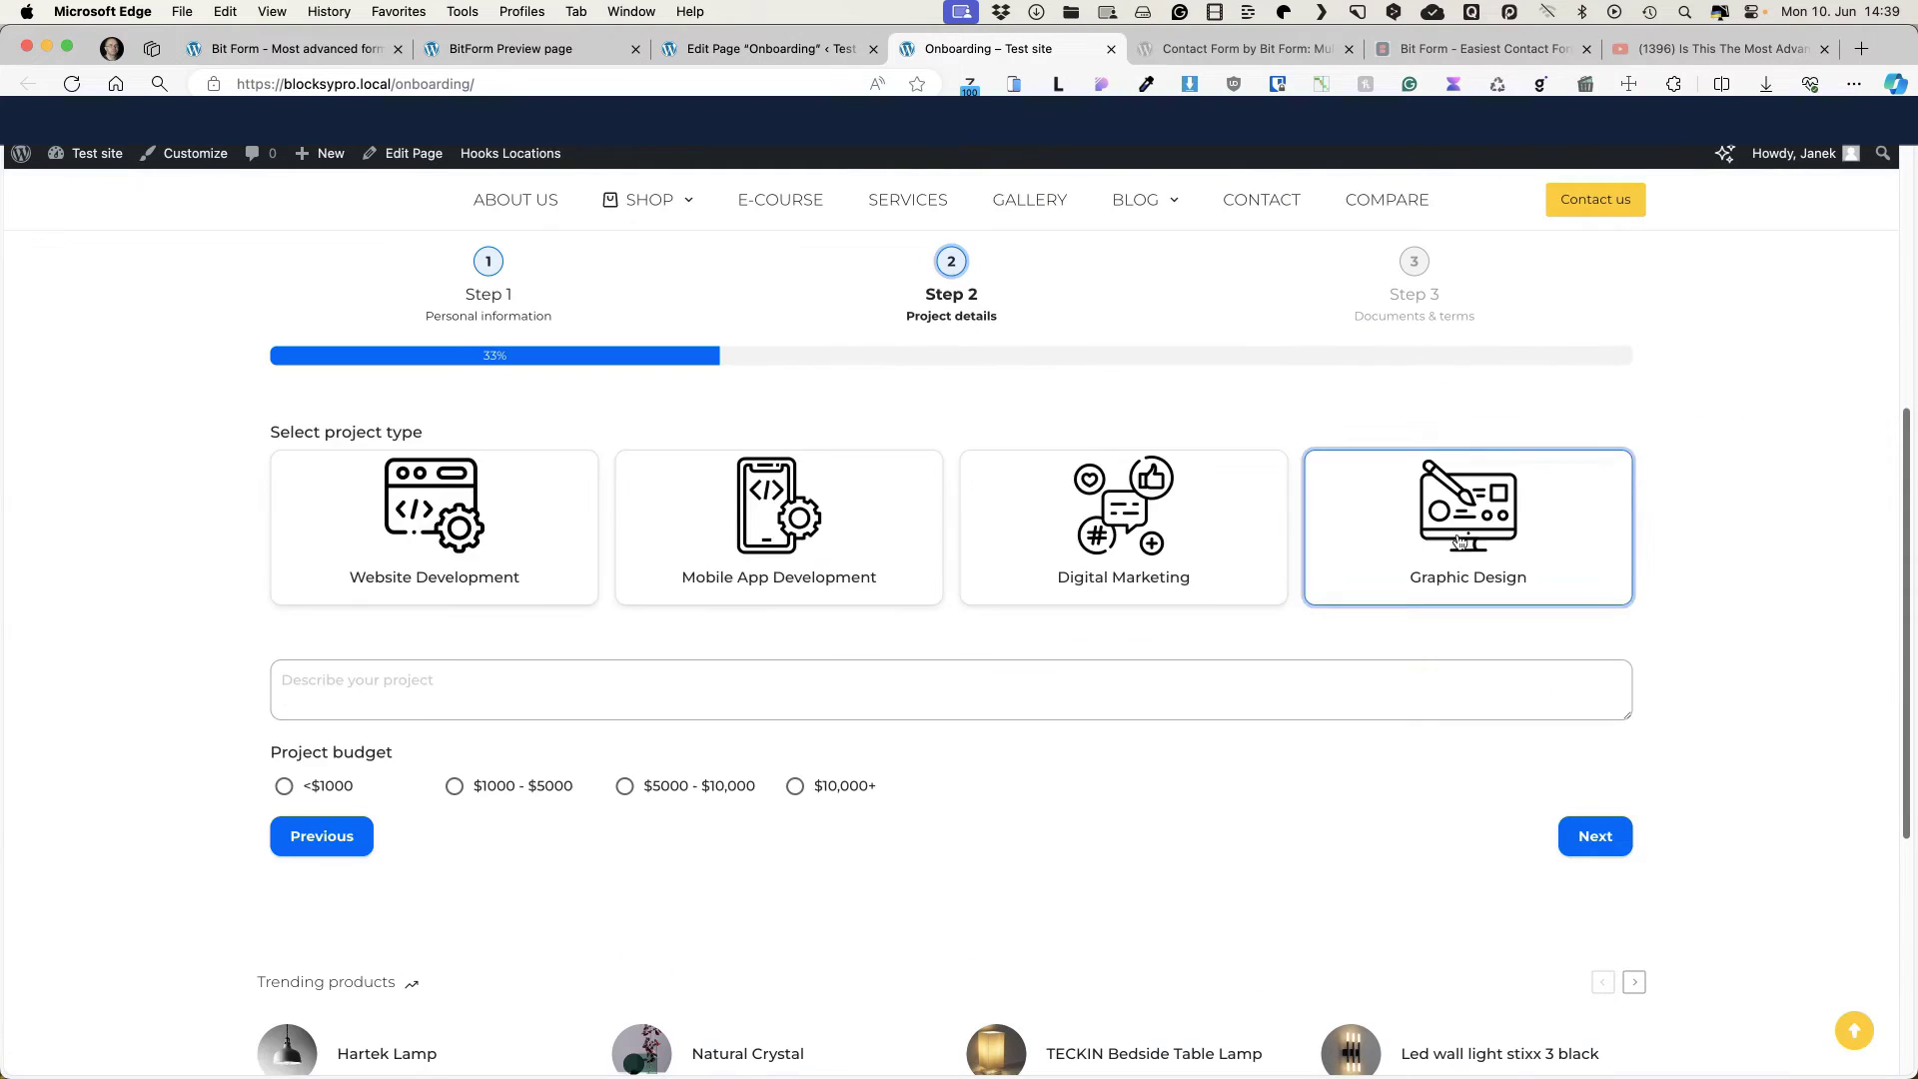
Step: Choose Website Development, paste a lorem ipsum description, pick the $1000 - $5000 budget, and continue
click(409, 472)
click(308, 687)
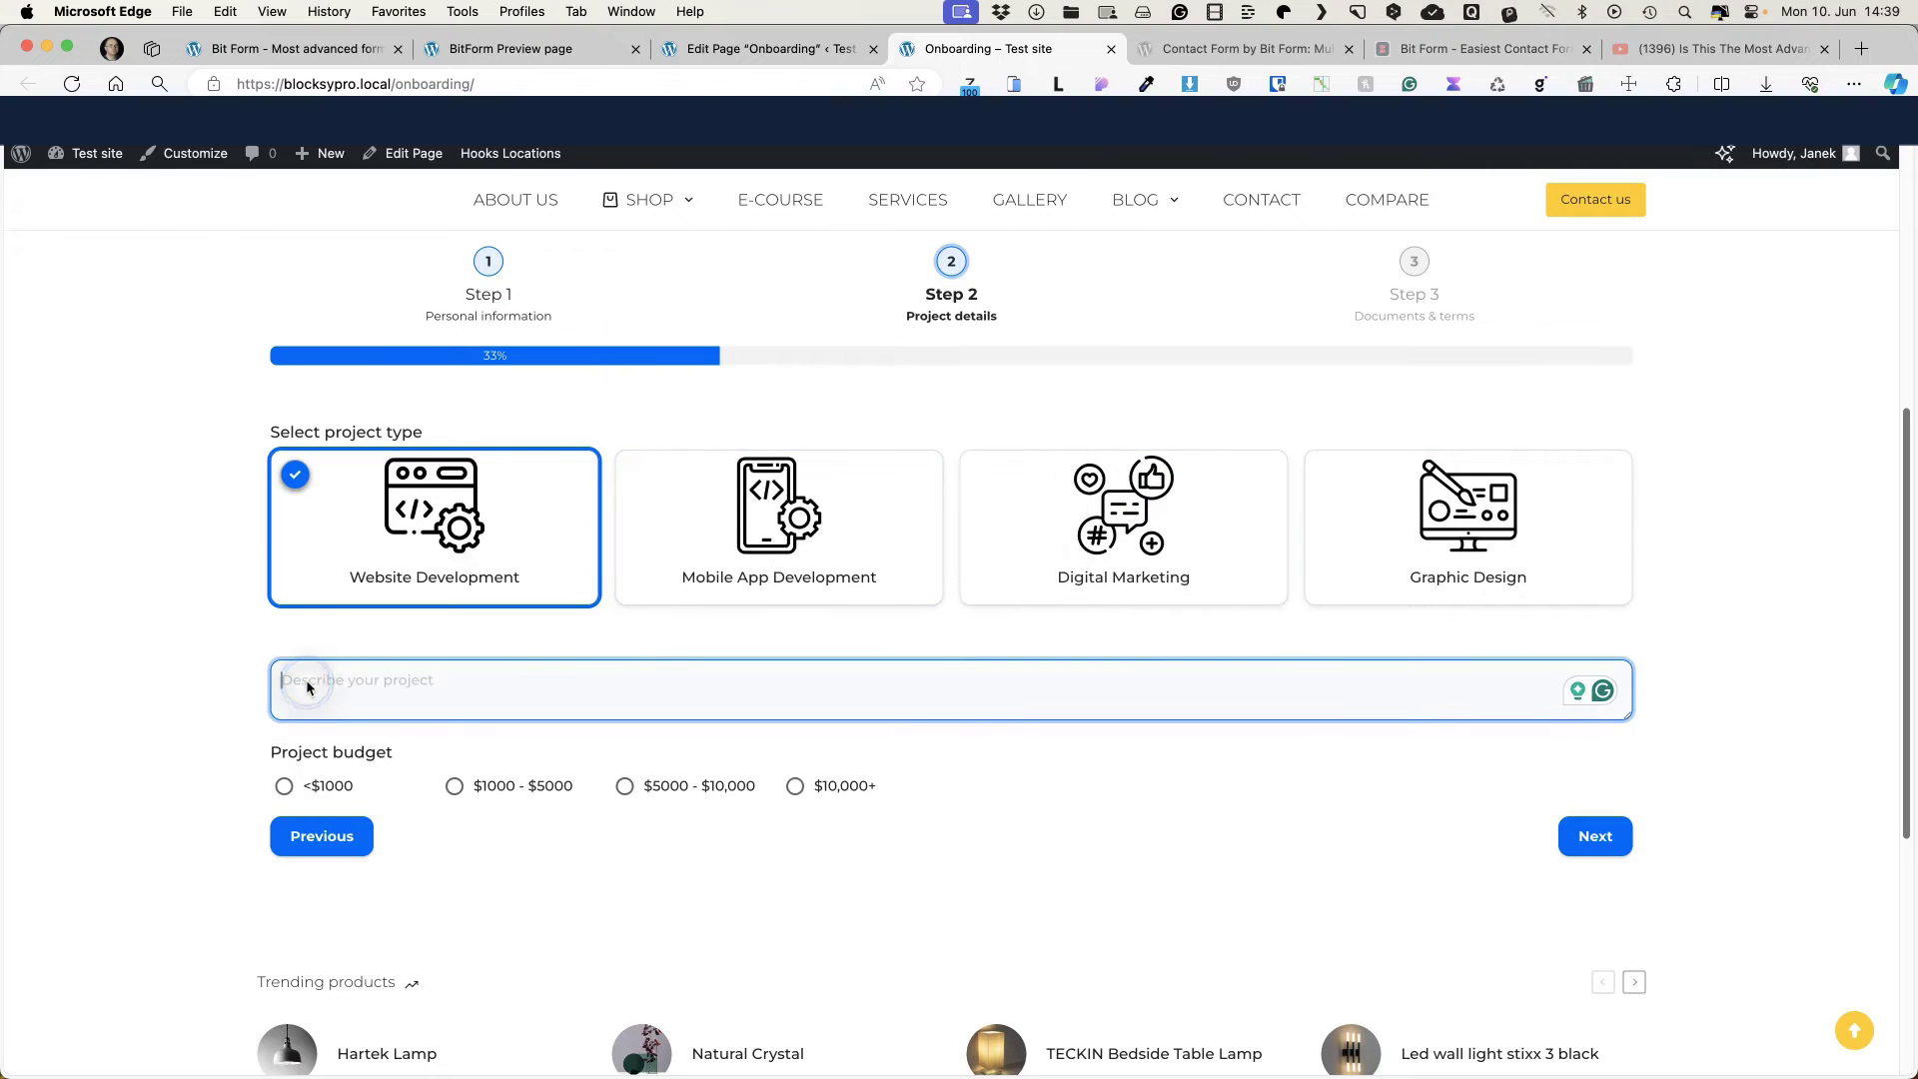
key(super+v)
click(478, 801)
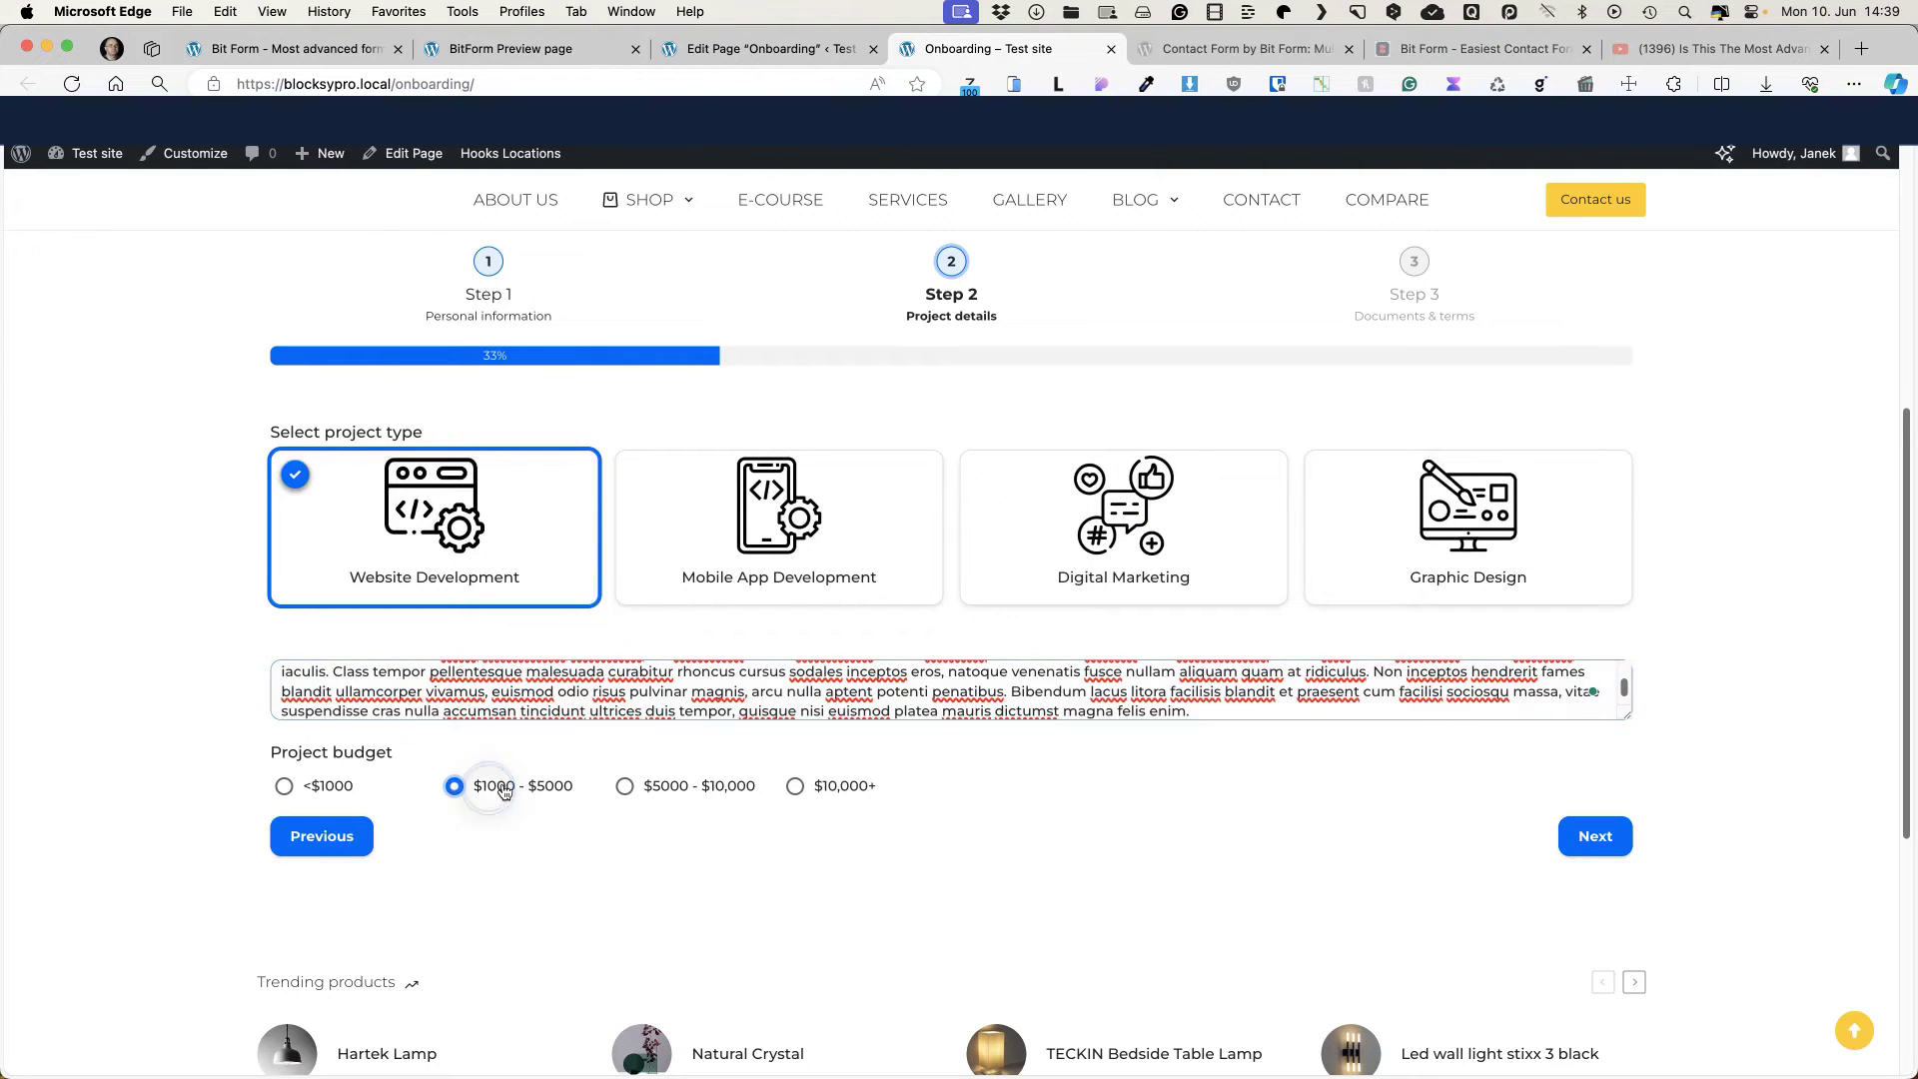
click(1576, 839)
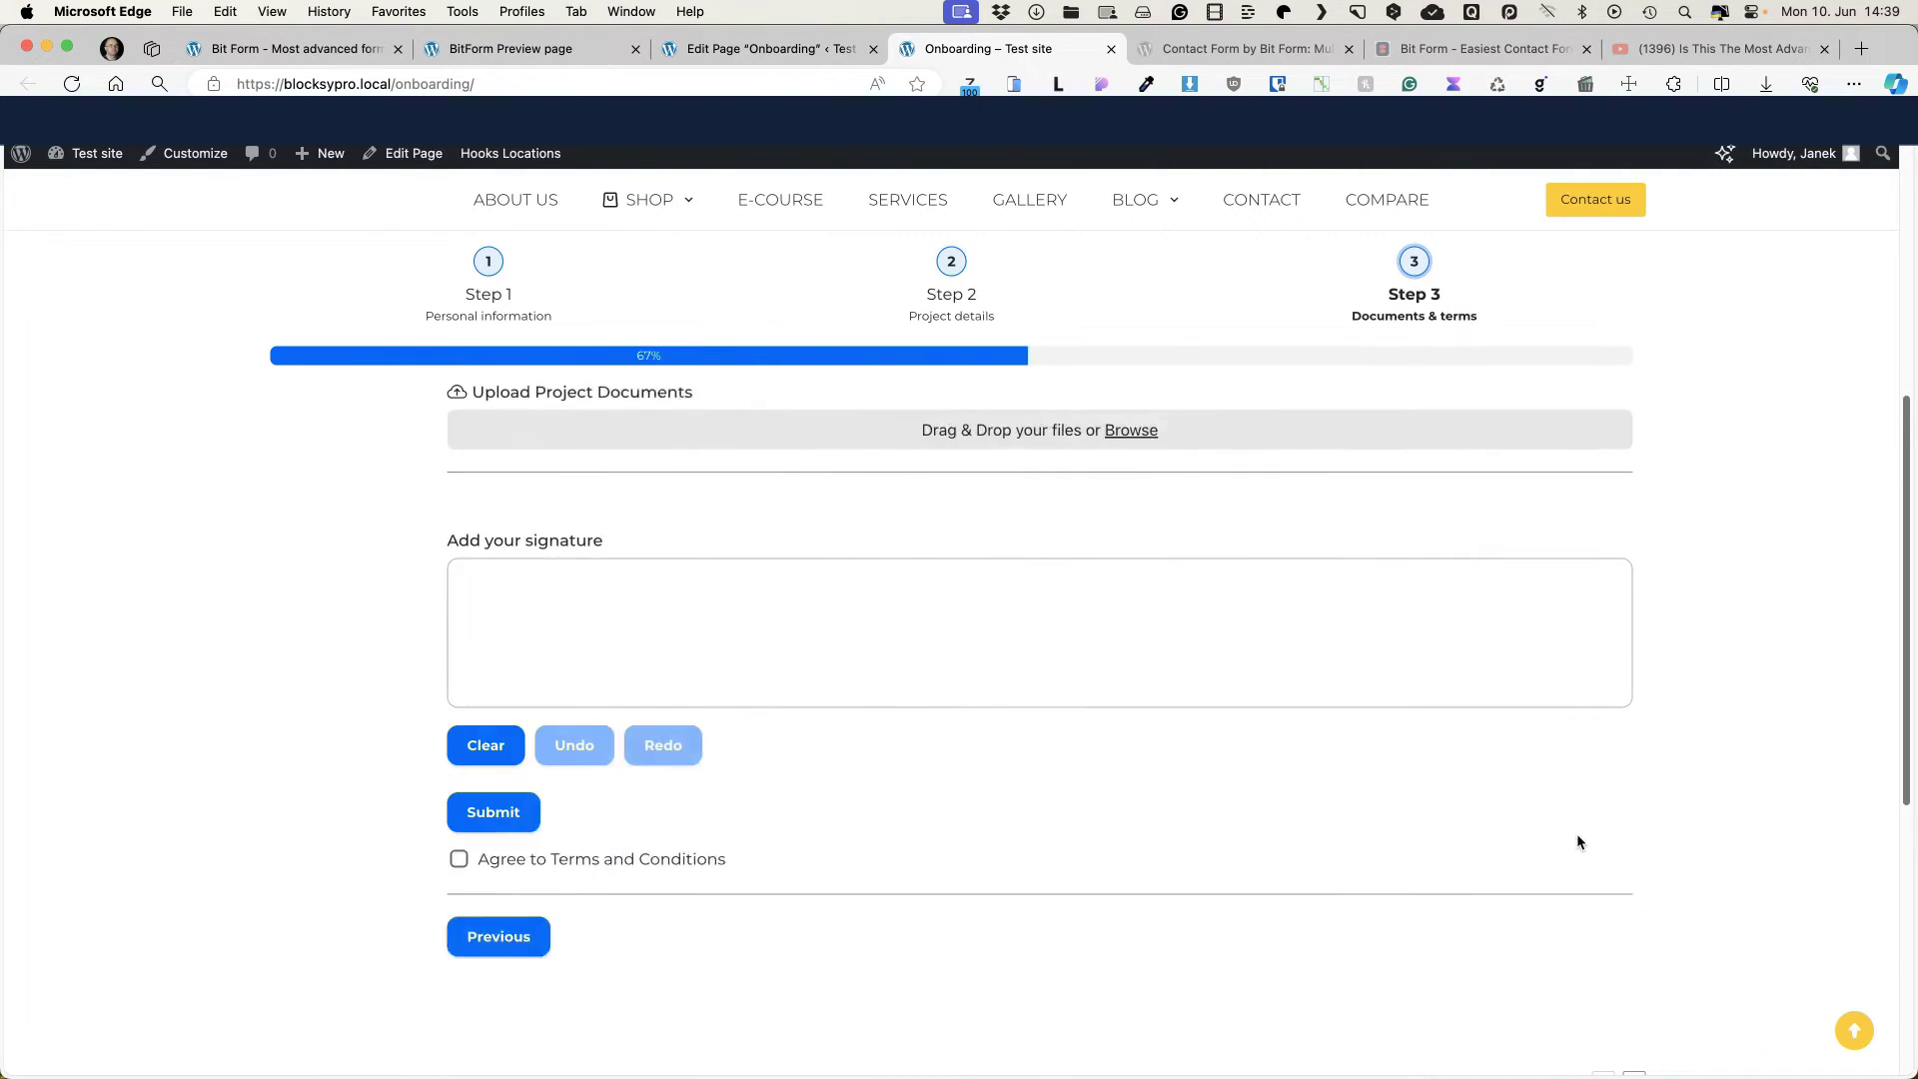
Step: Attach three PNG files as project documents and draw a signature
drag(0, 541, 799, 437)
scroll(590, 719, down, 1)
mouse_move(651, 715)
mouse_down()
mouse_move(599, 797)
mouse_move(950, 770)
mouse_move(1408, 778)
mouse_up()
drag(1356, 702, 1470, 692)
scroll(408, 721, down, 3)
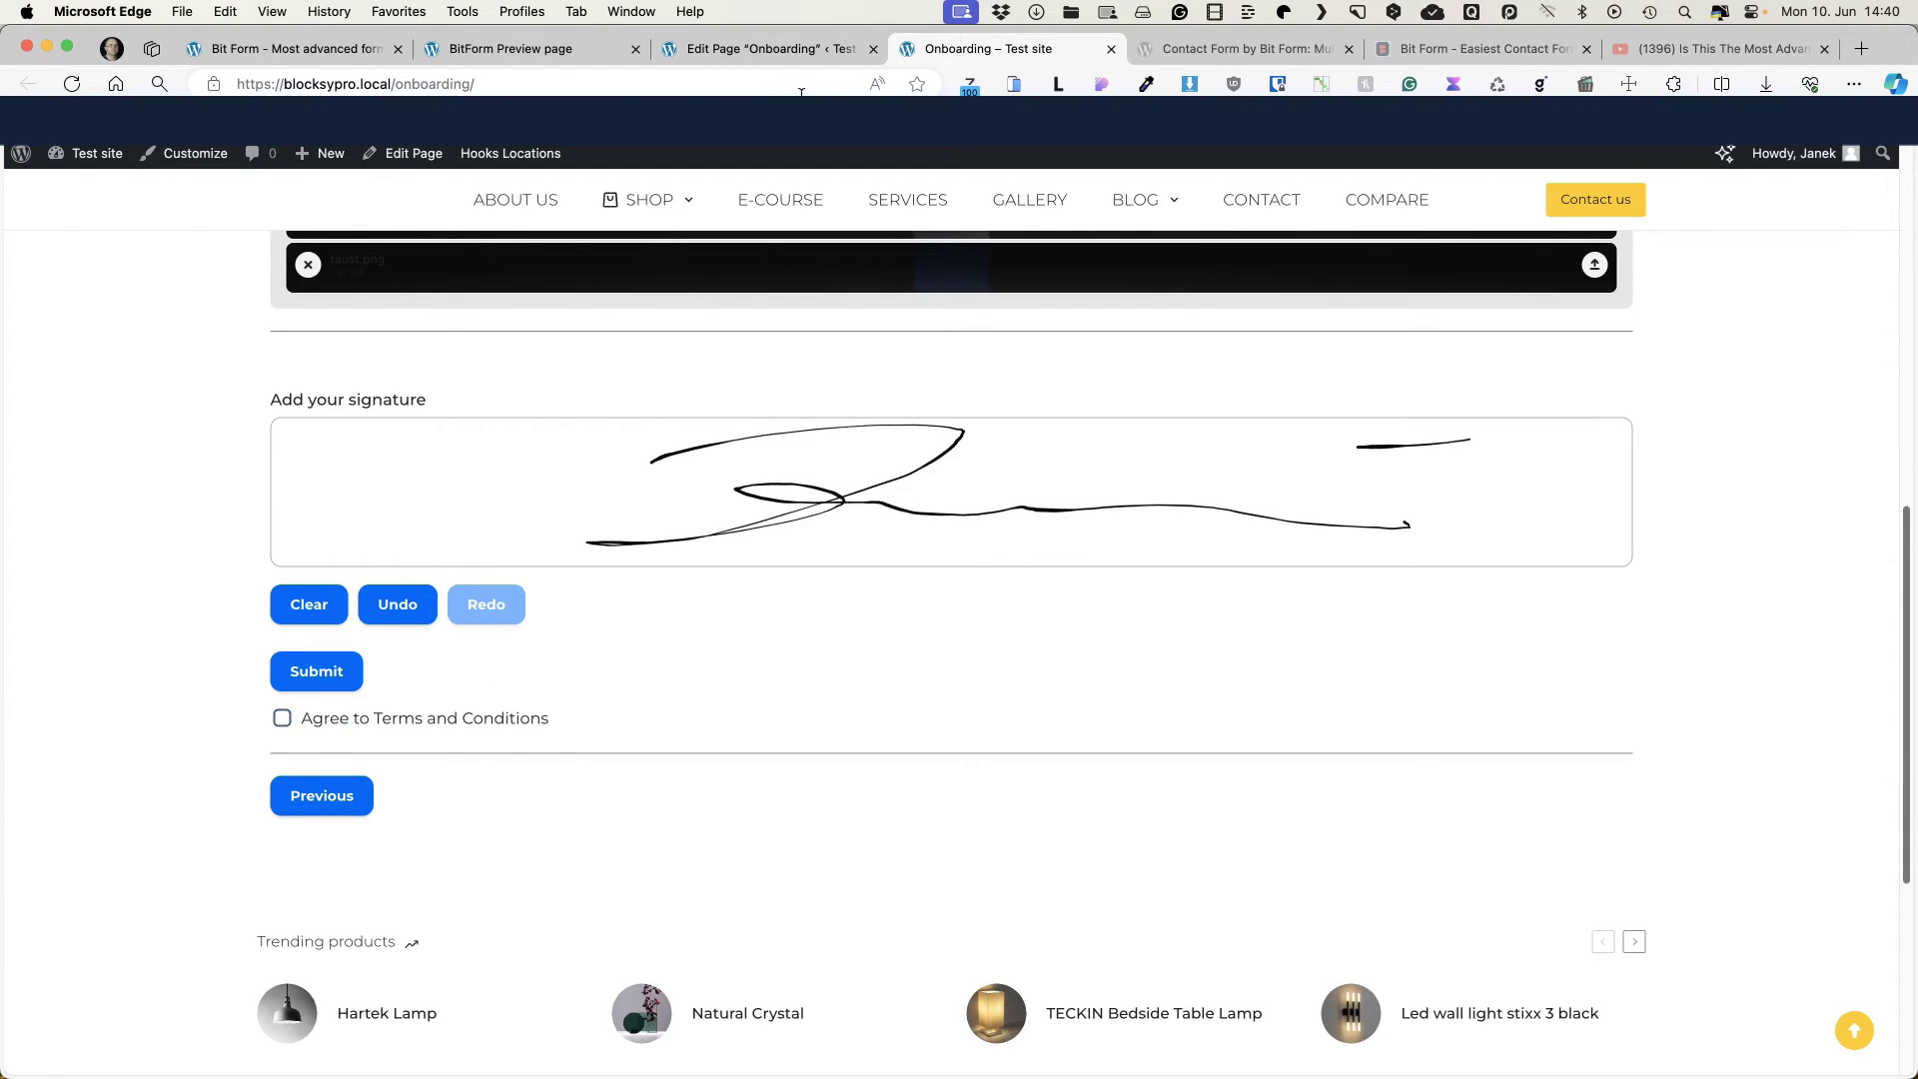
Step: Go back to the Bit Form builder tab
click(759, 48)
click(635, 48)
click(290, 48)
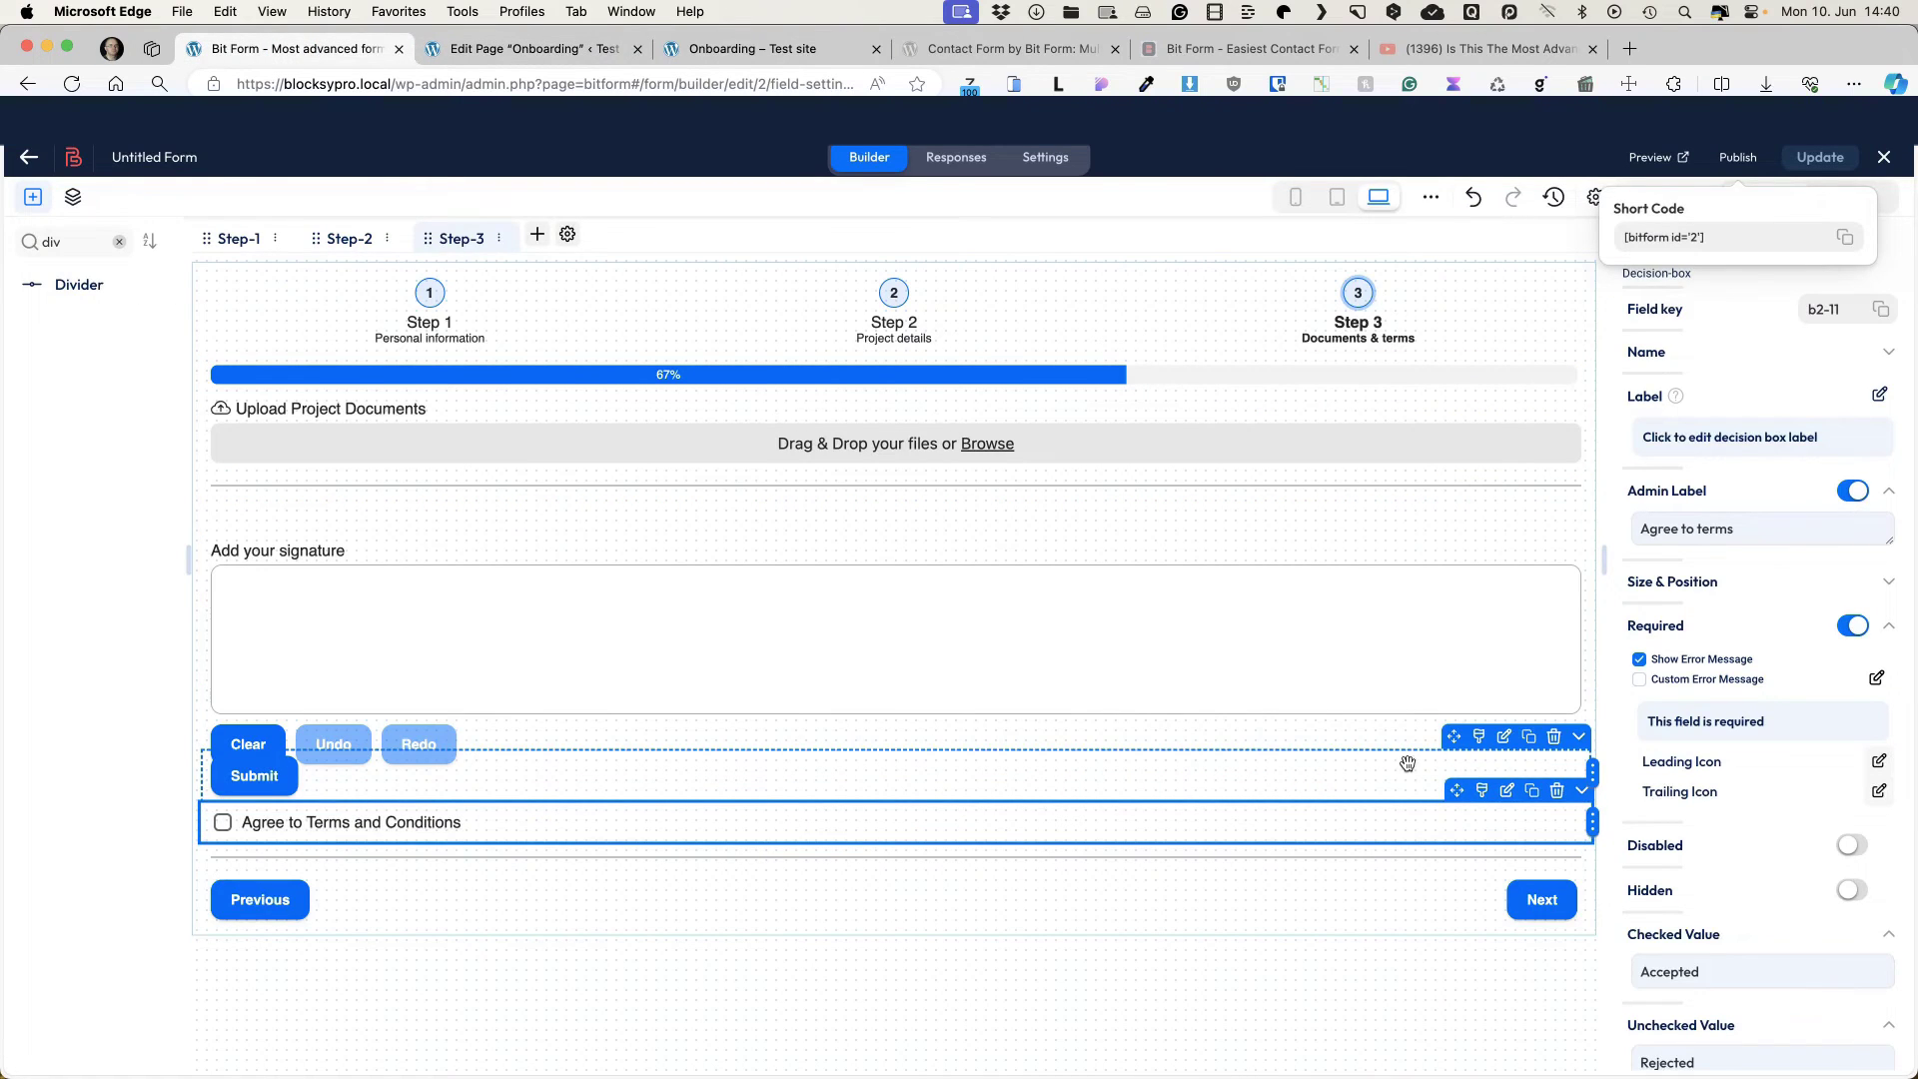
Step: Move the Submit button below the 'Agree to Terms and Conditions' checkbox and update the form
drag(1451, 739, 1439, 805)
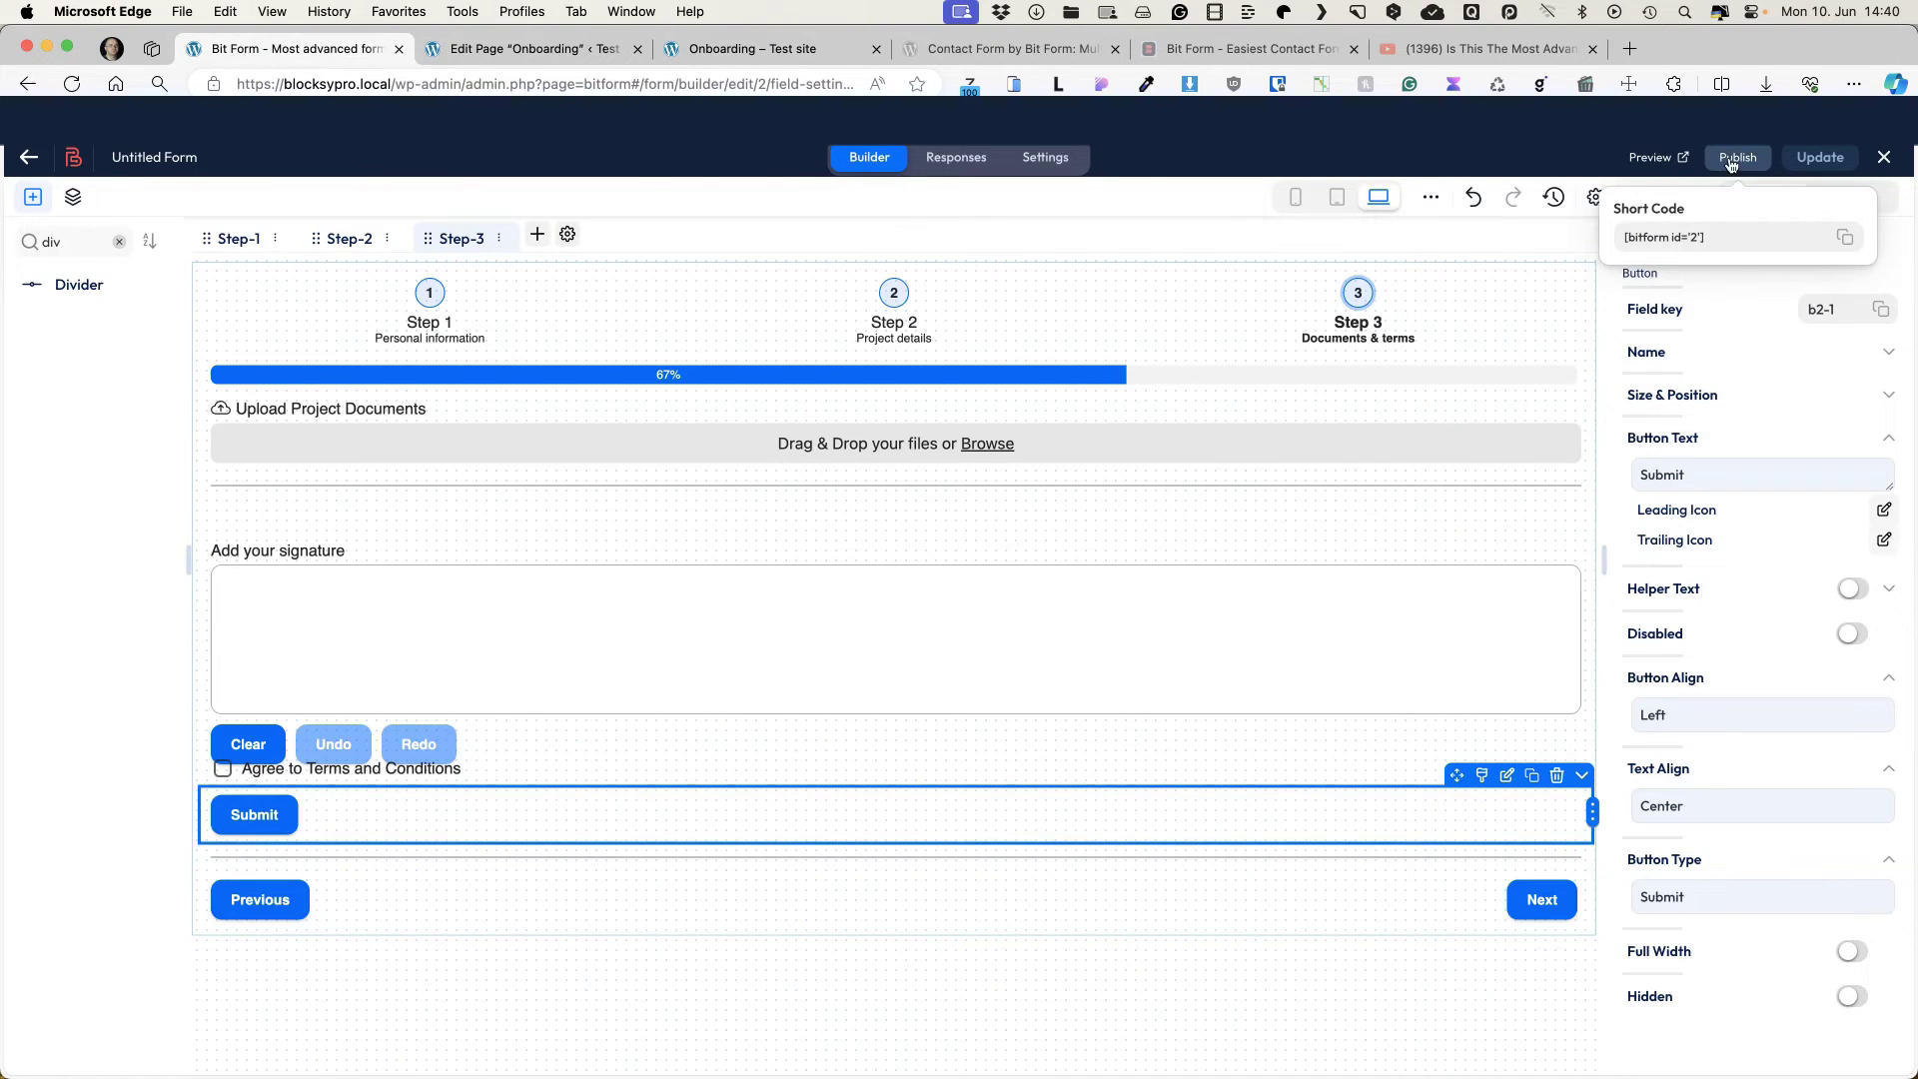
click(1820, 156)
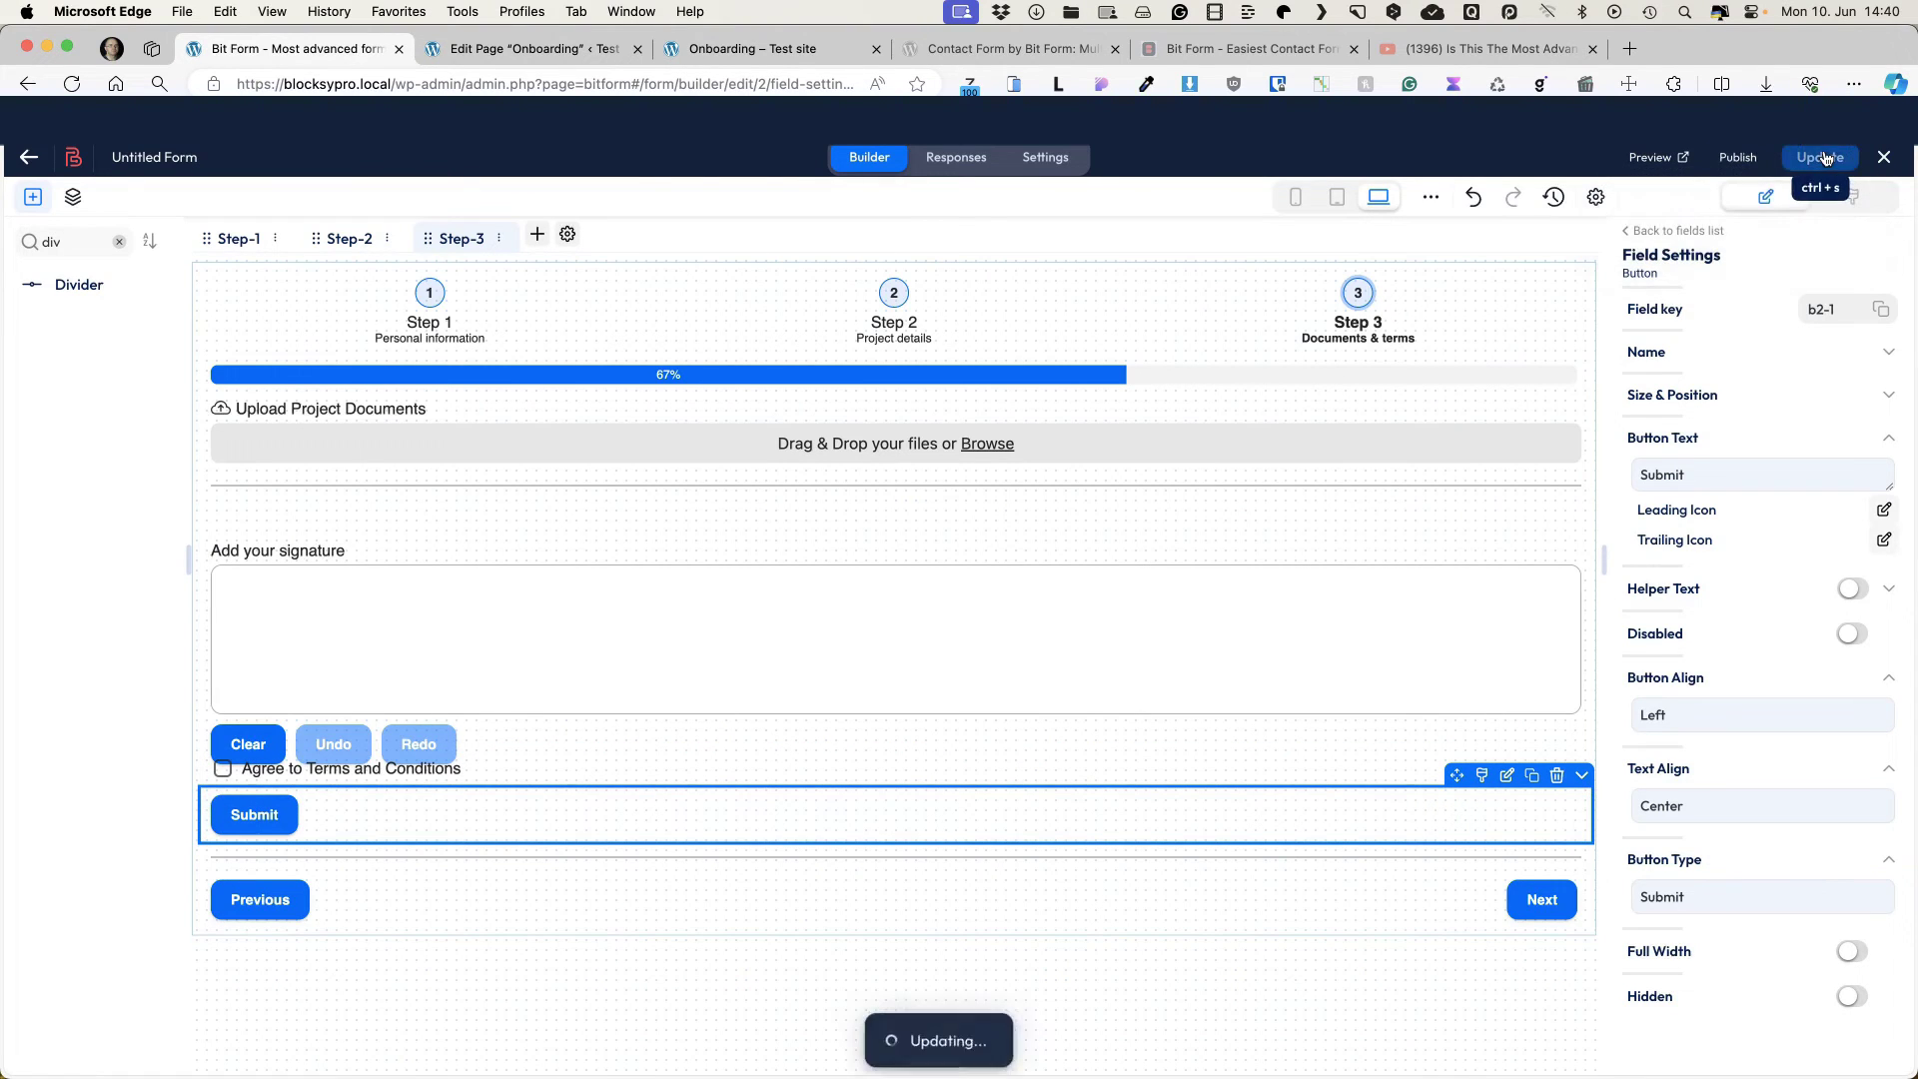
Step: Add a new email template with subject and template name 'Agreement form'
click(1042, 158)
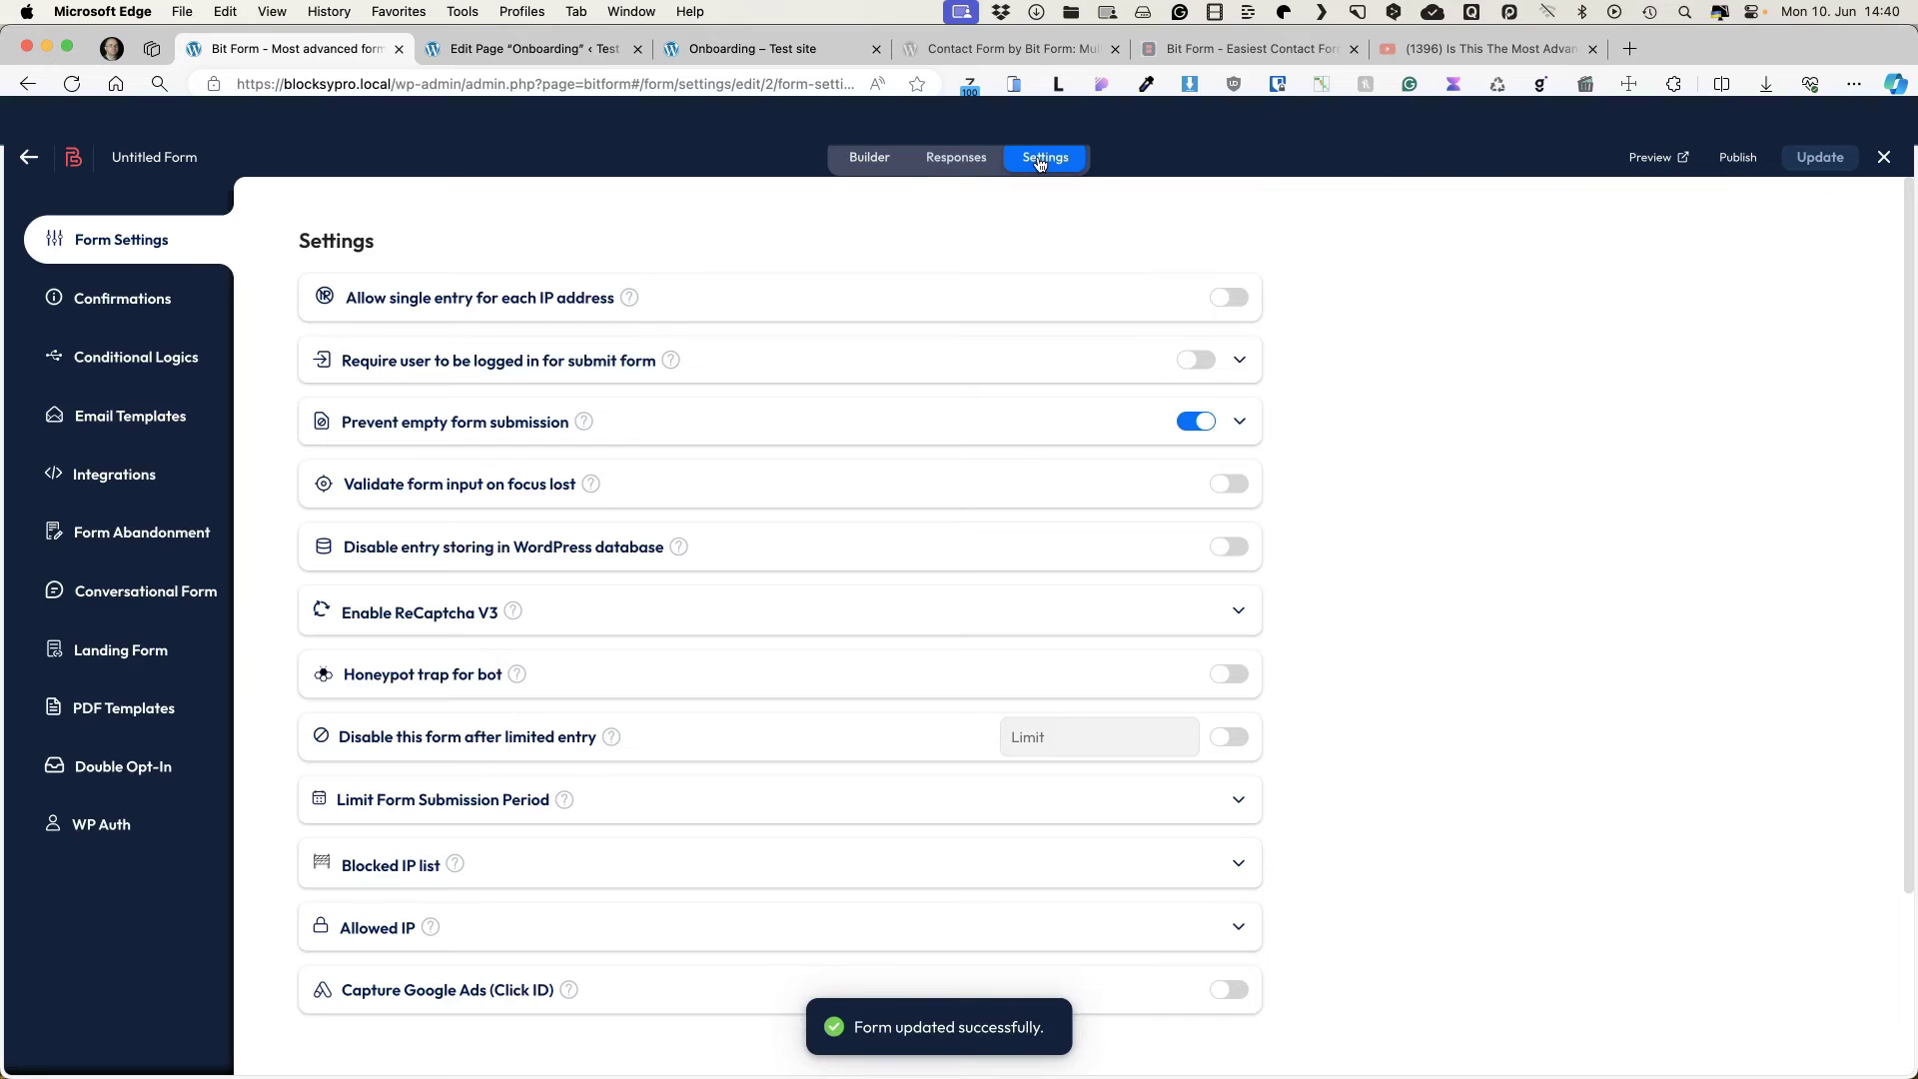
click(132, 420)
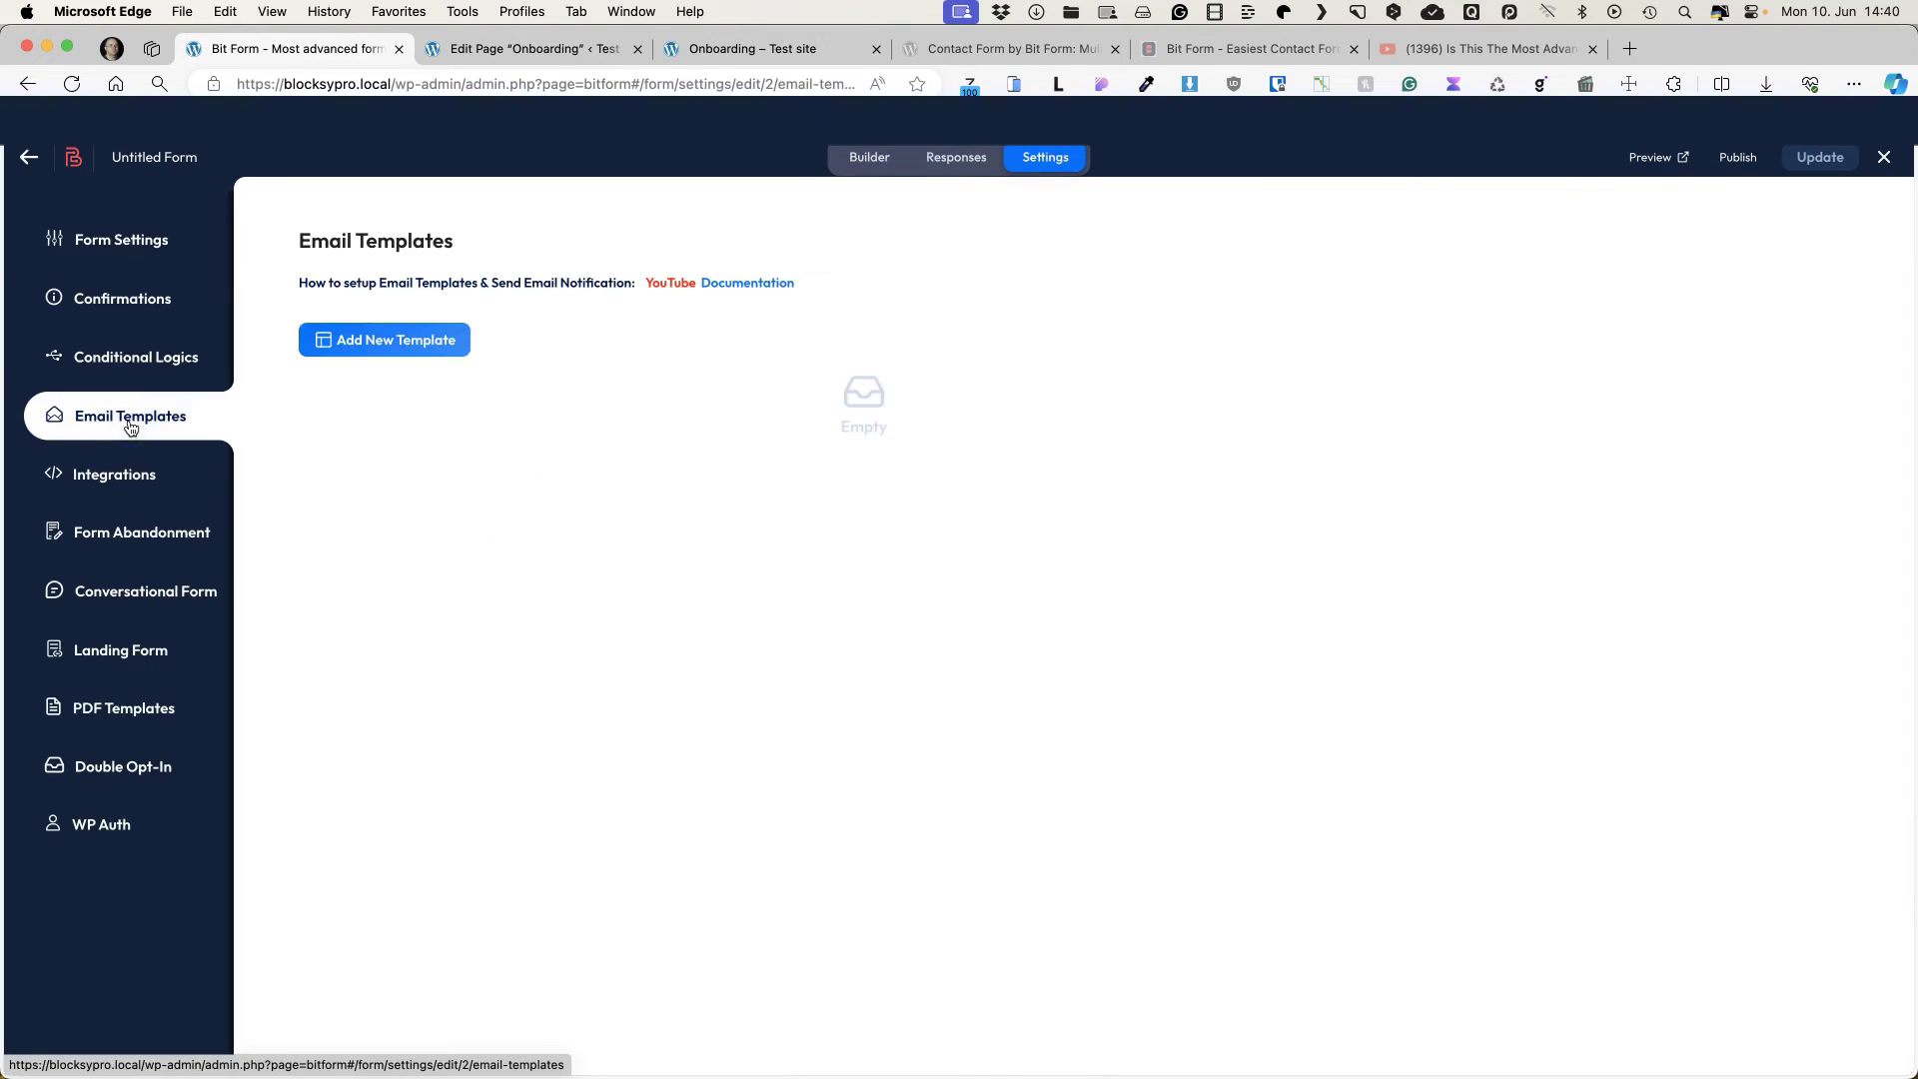
click(429, 339)
text(Agreement)
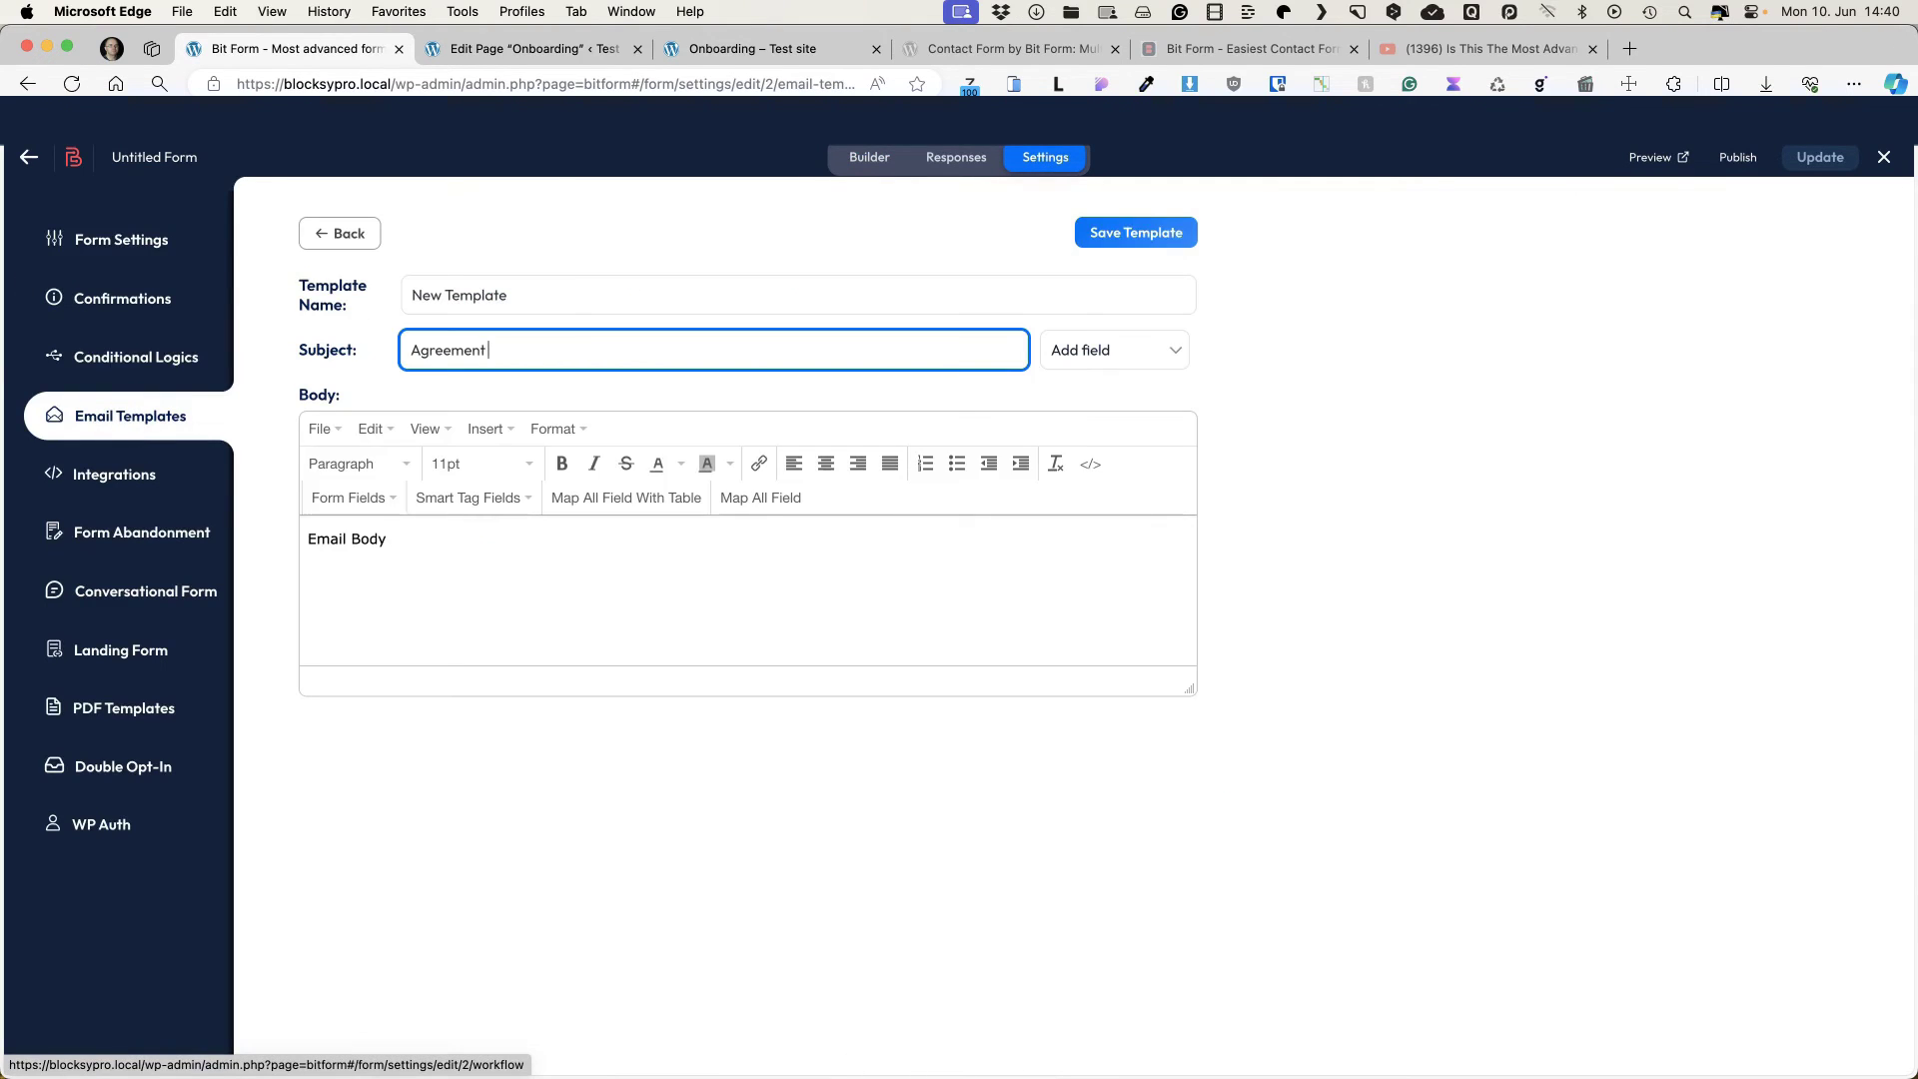
text( form)
key(super+a)
key(super+c)
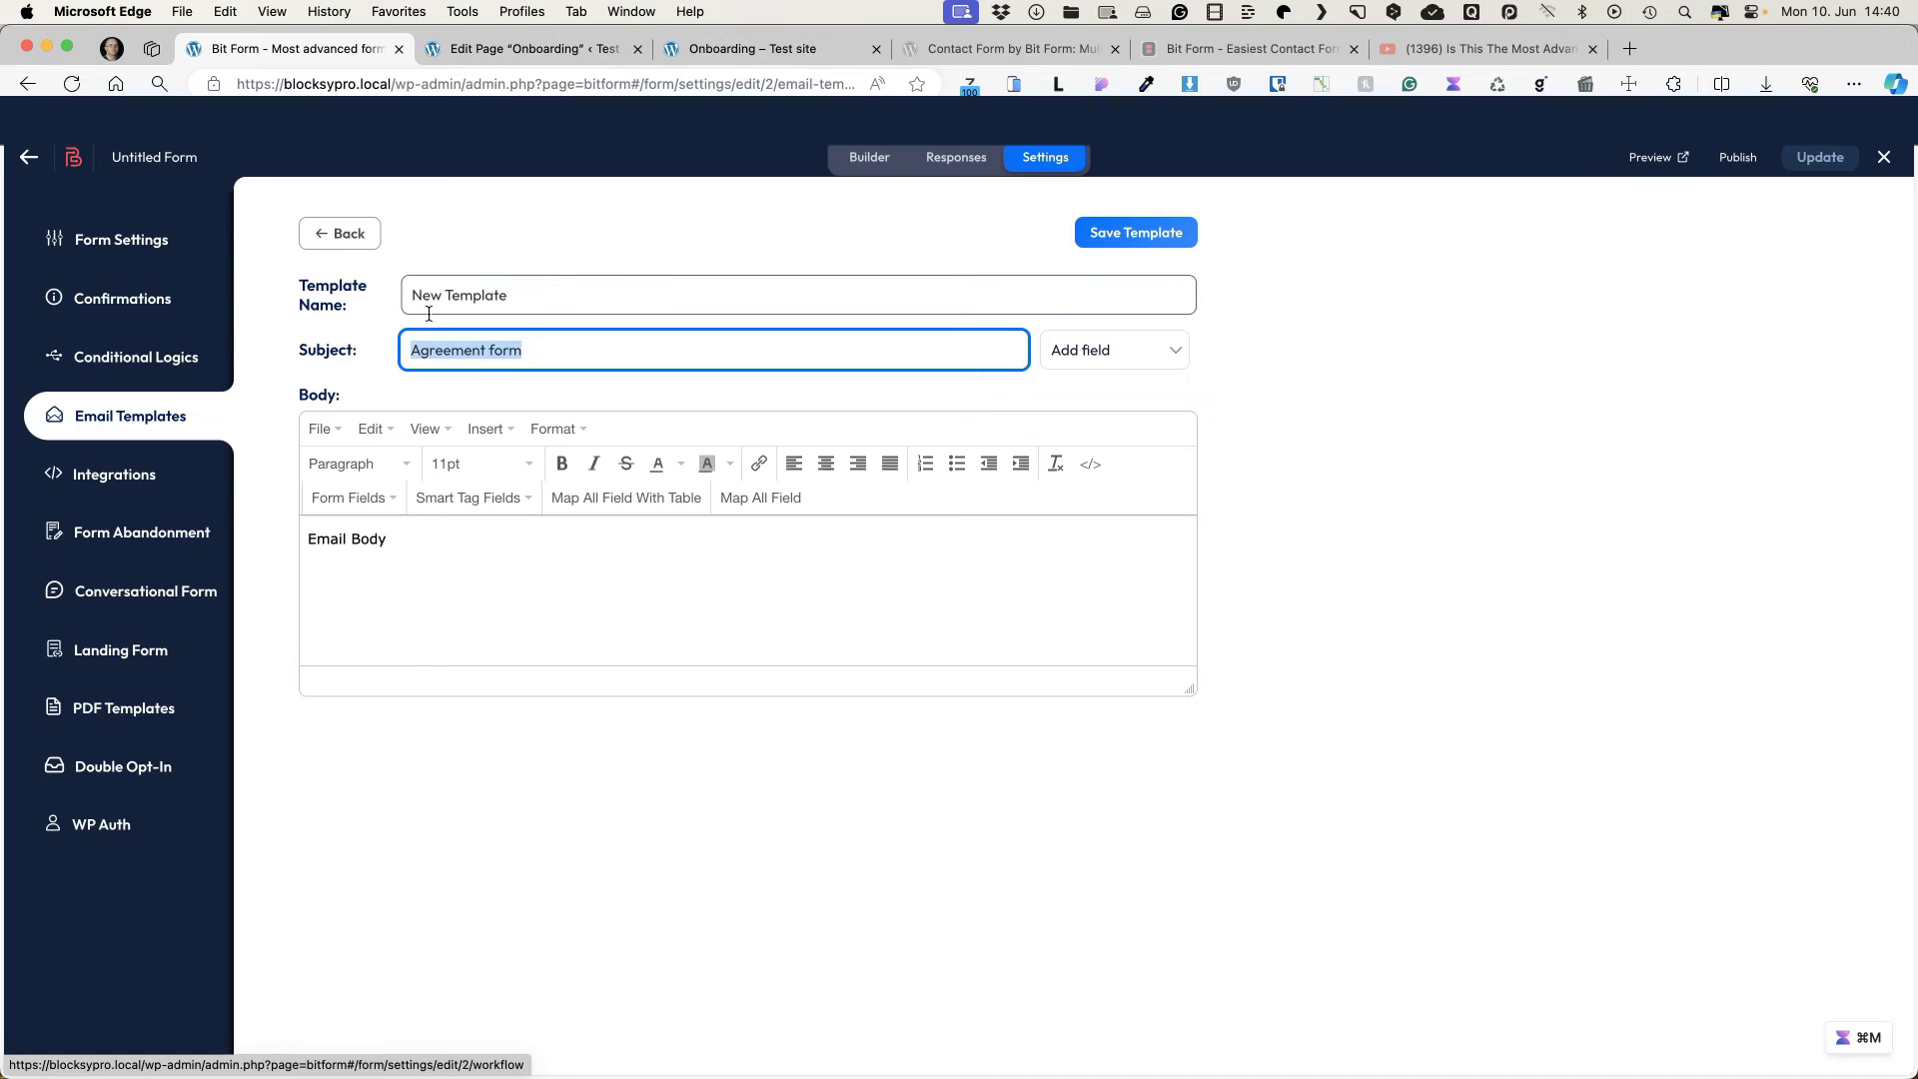
click(527, 291)
key(super+a)
key(super+v)
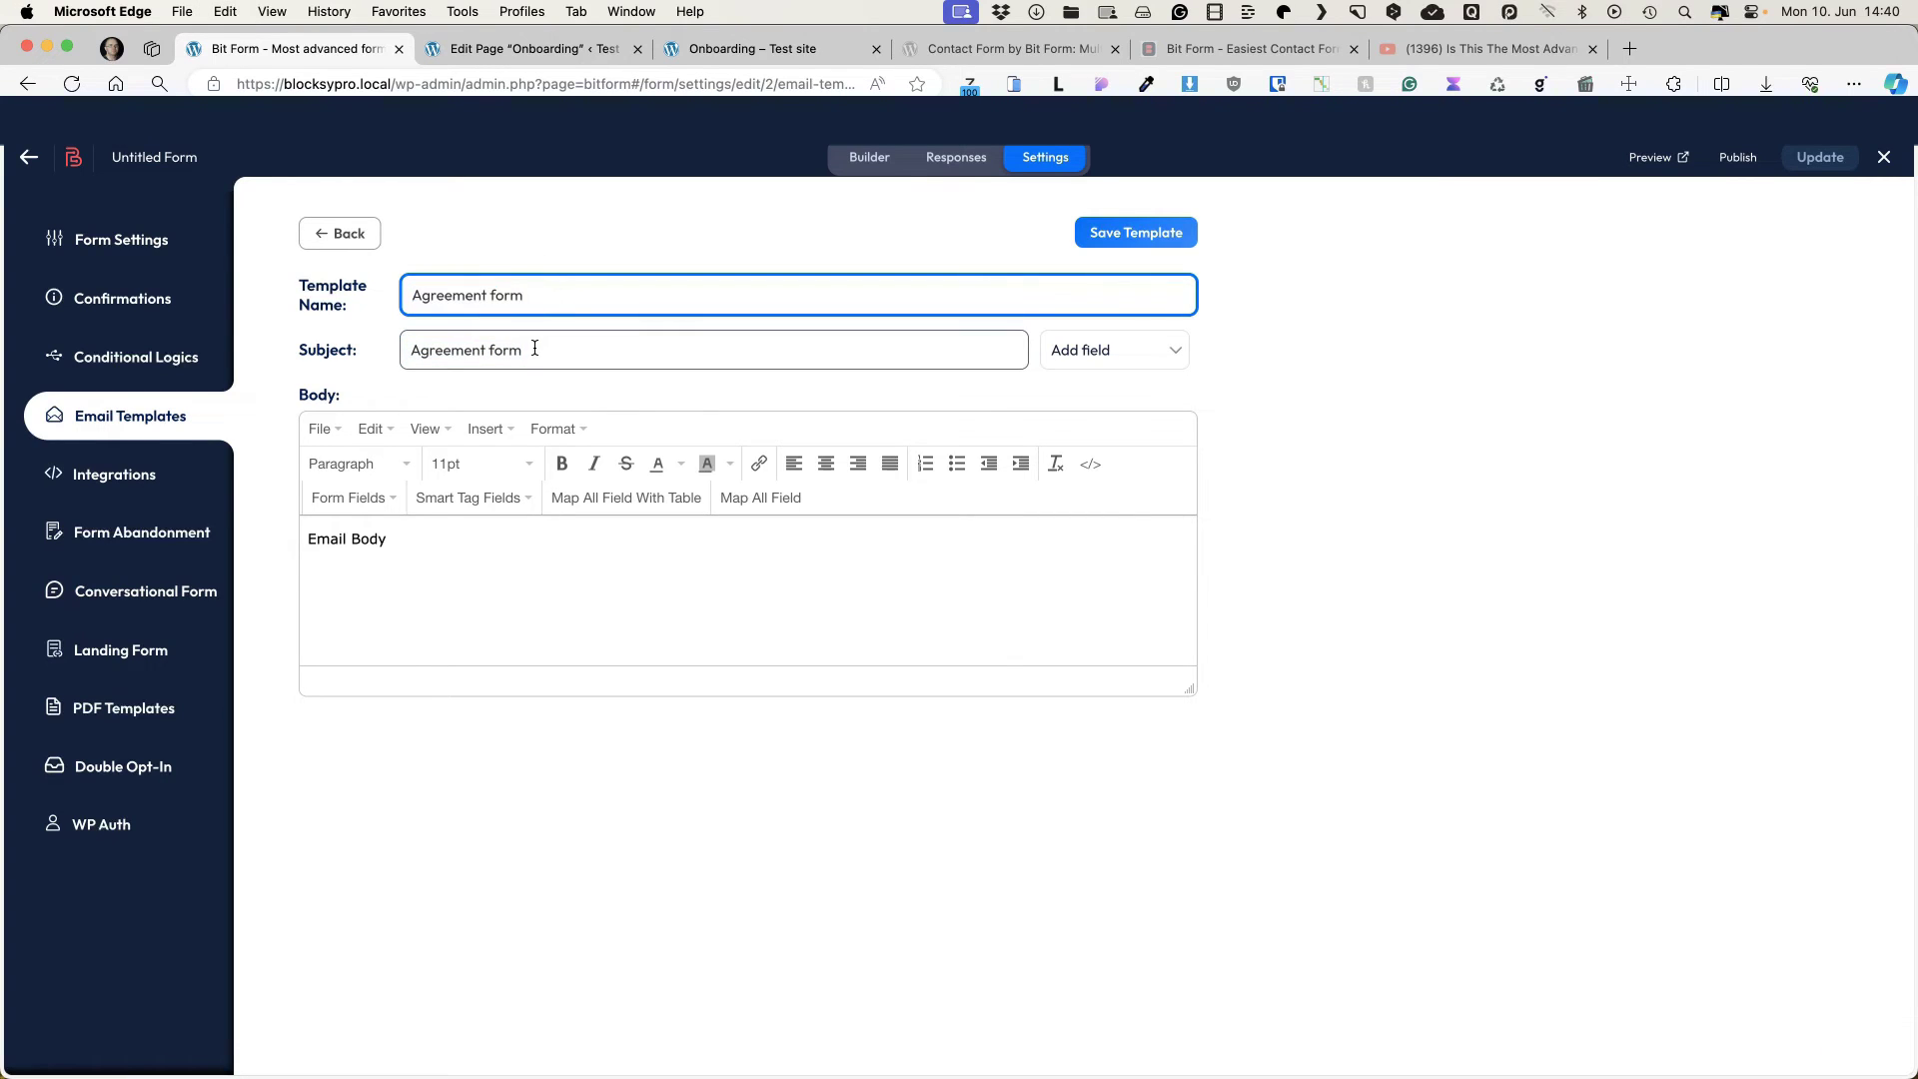
Step: Replace the placeholder body with a table of all form fields and save the template
drag(419, 540, 257, 531)
key(BackSpace)
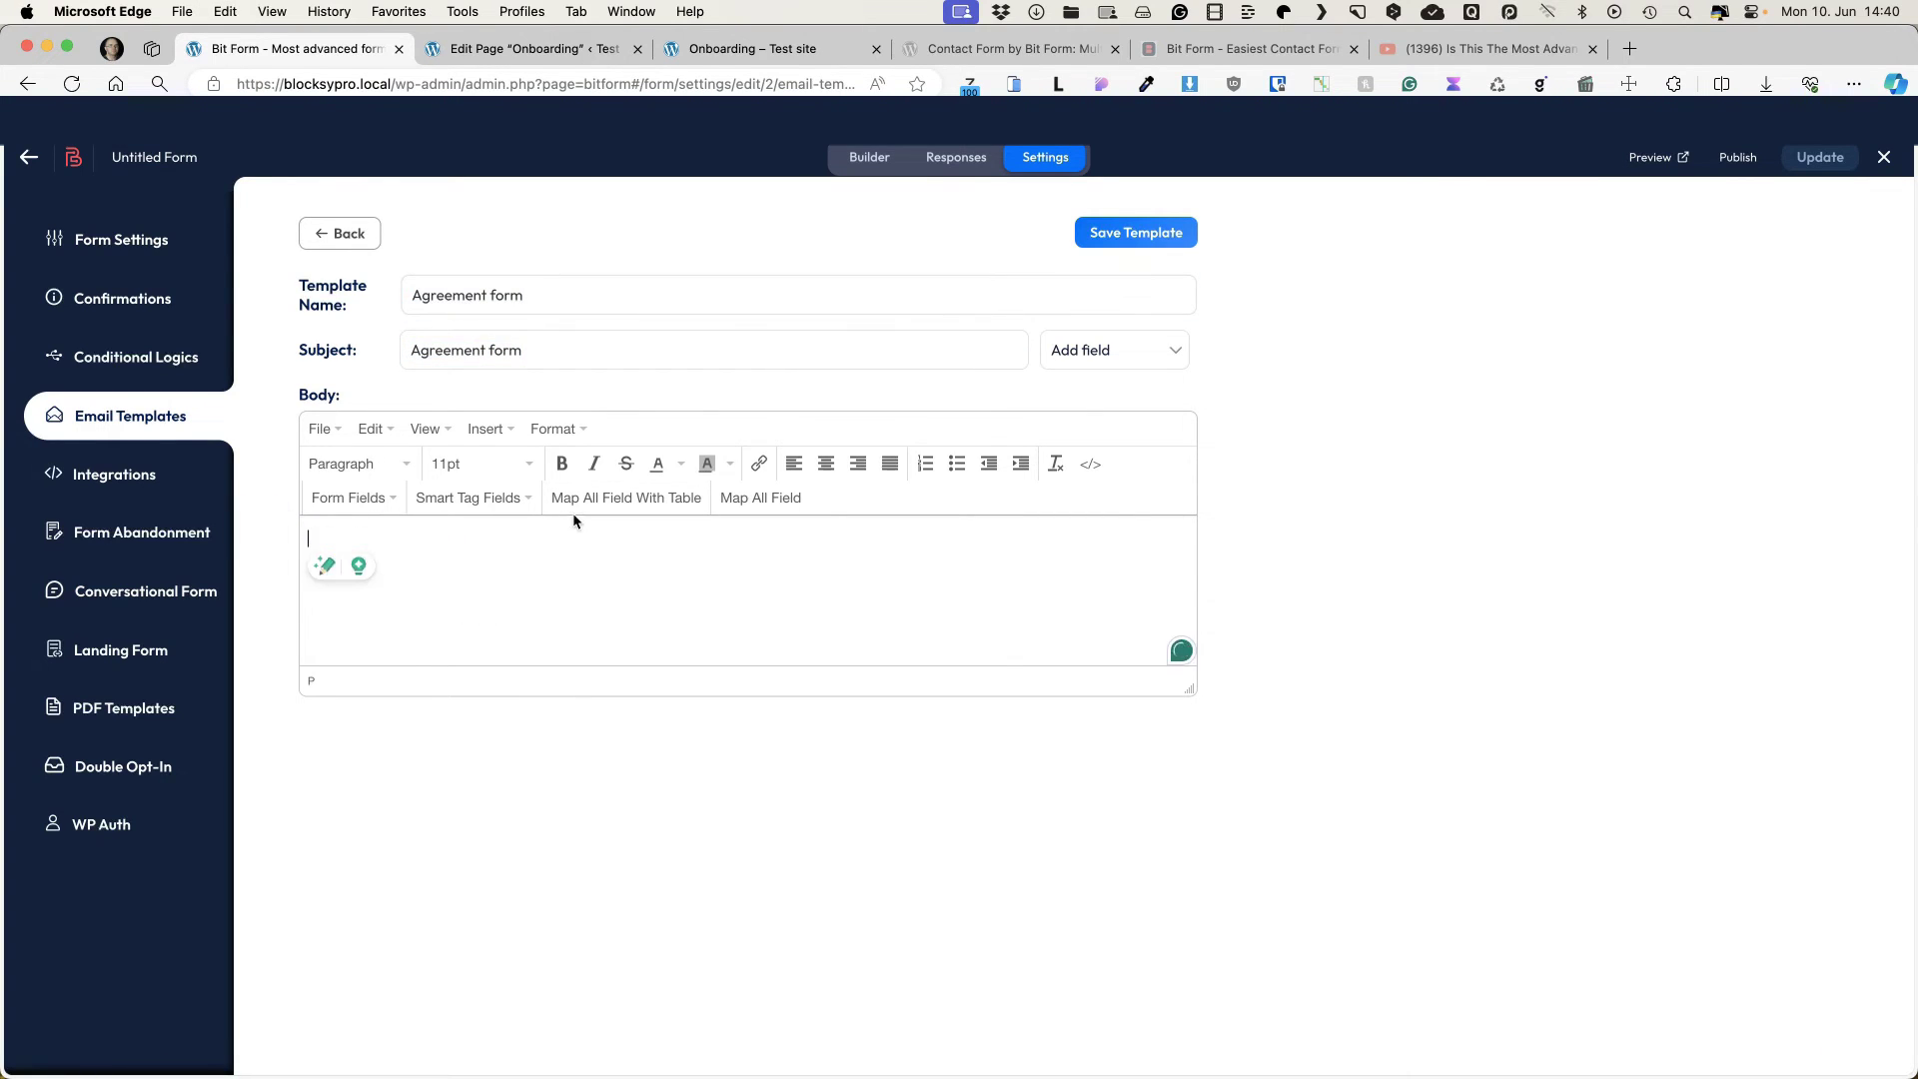
click(614, 499)
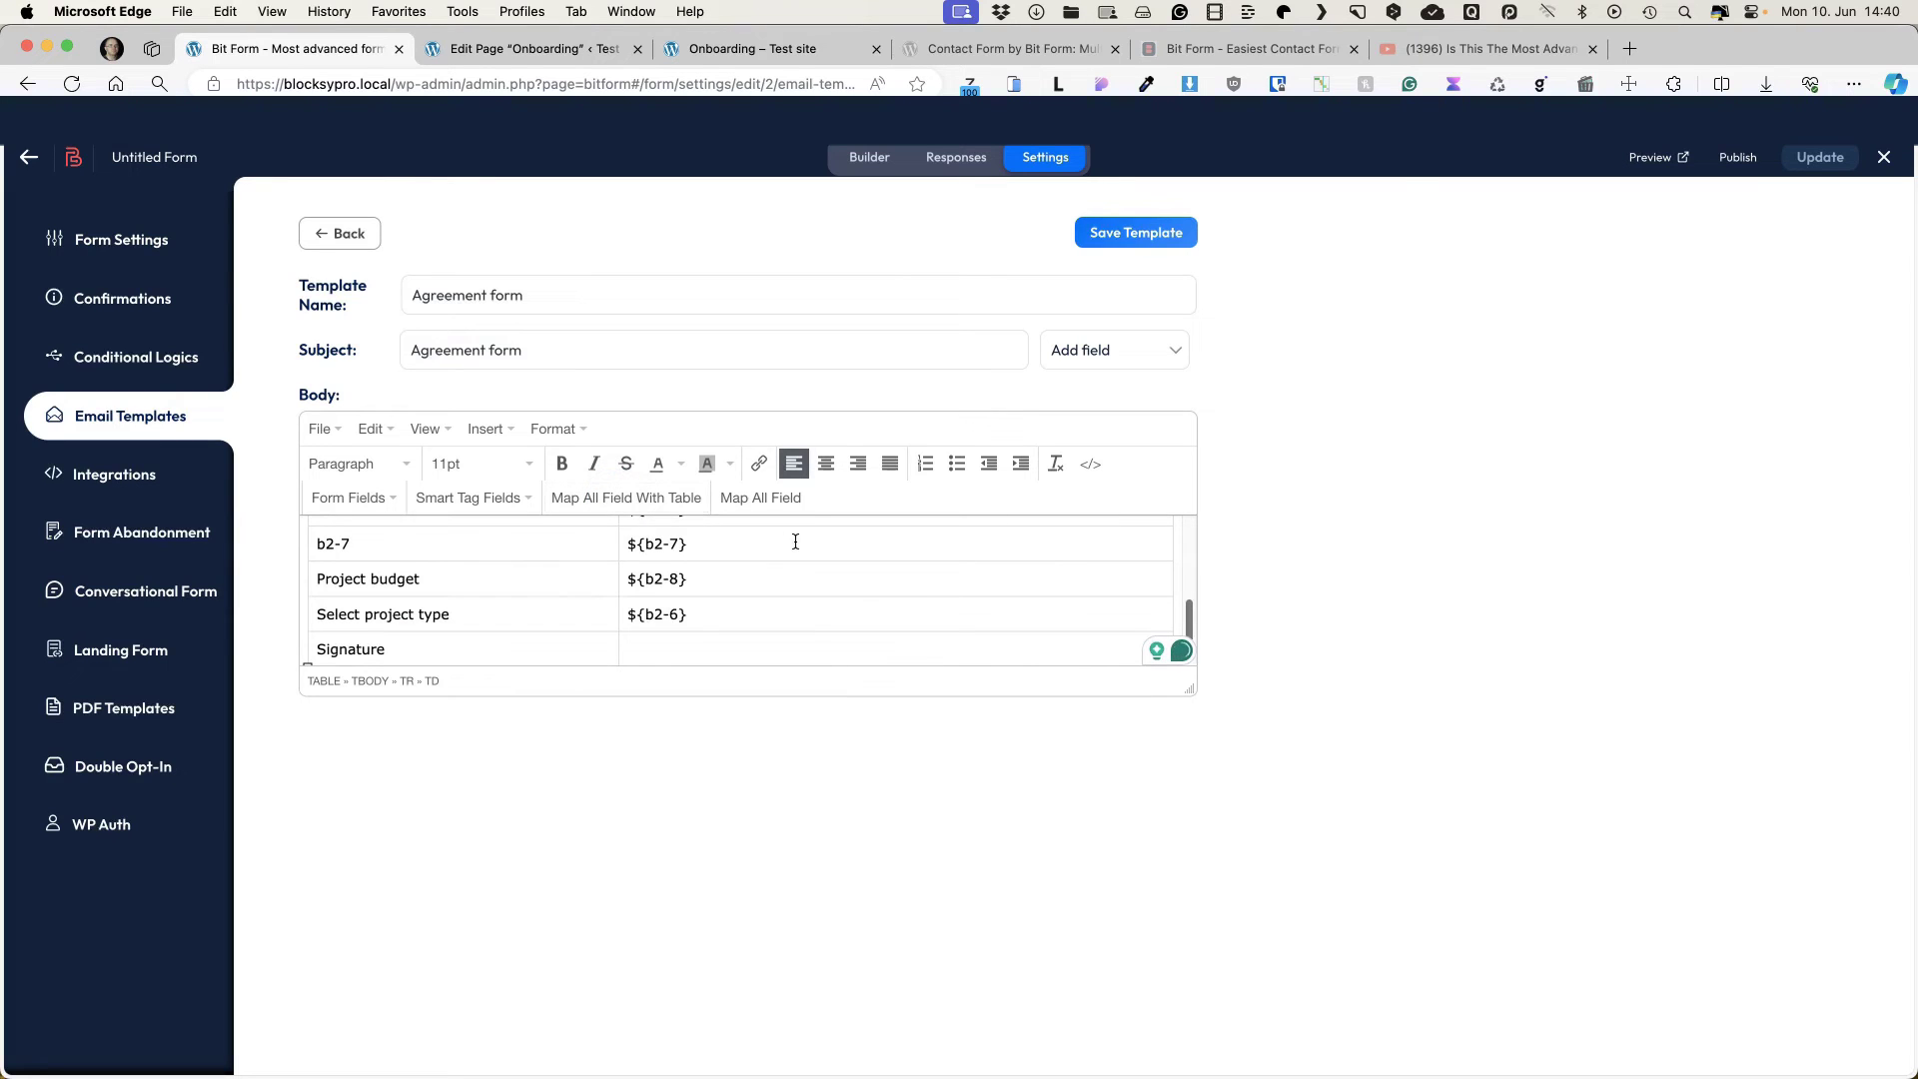
scroll(849, 574, up, 5)
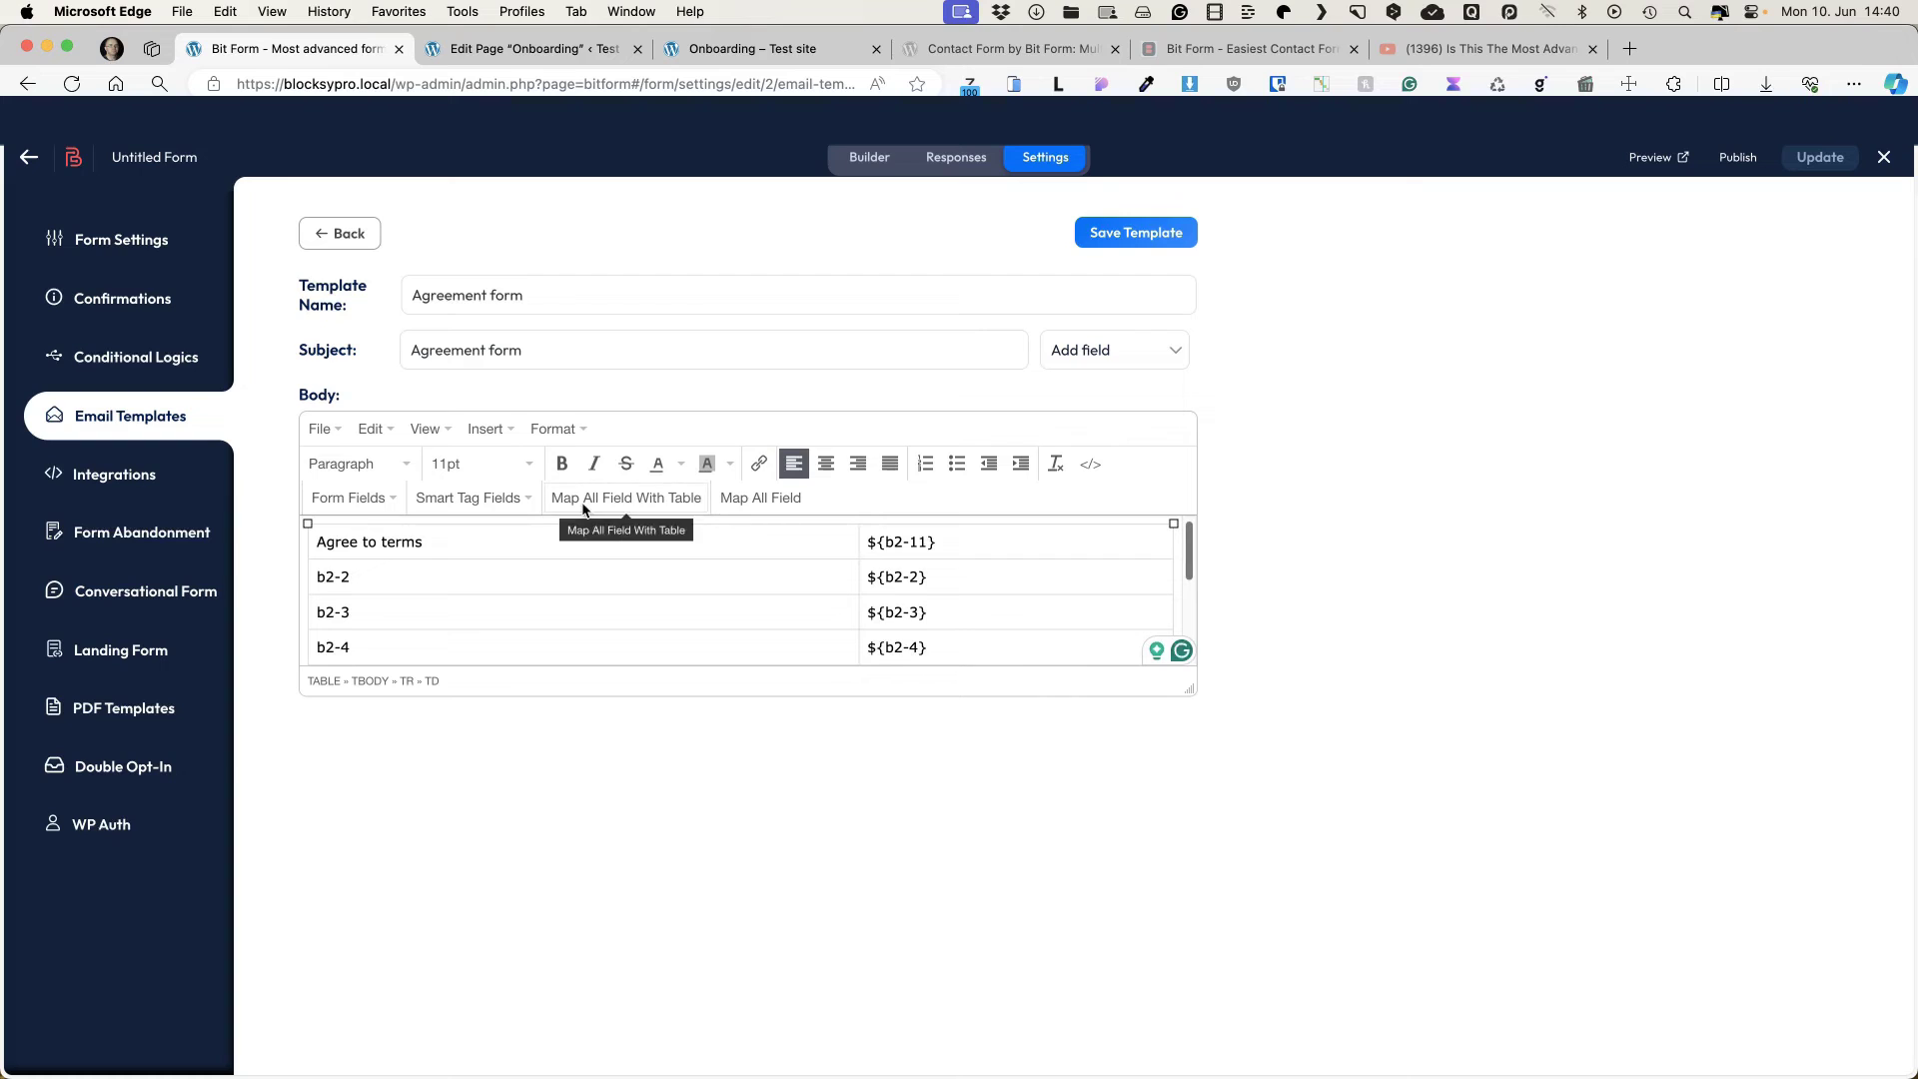
click(1119, 235)
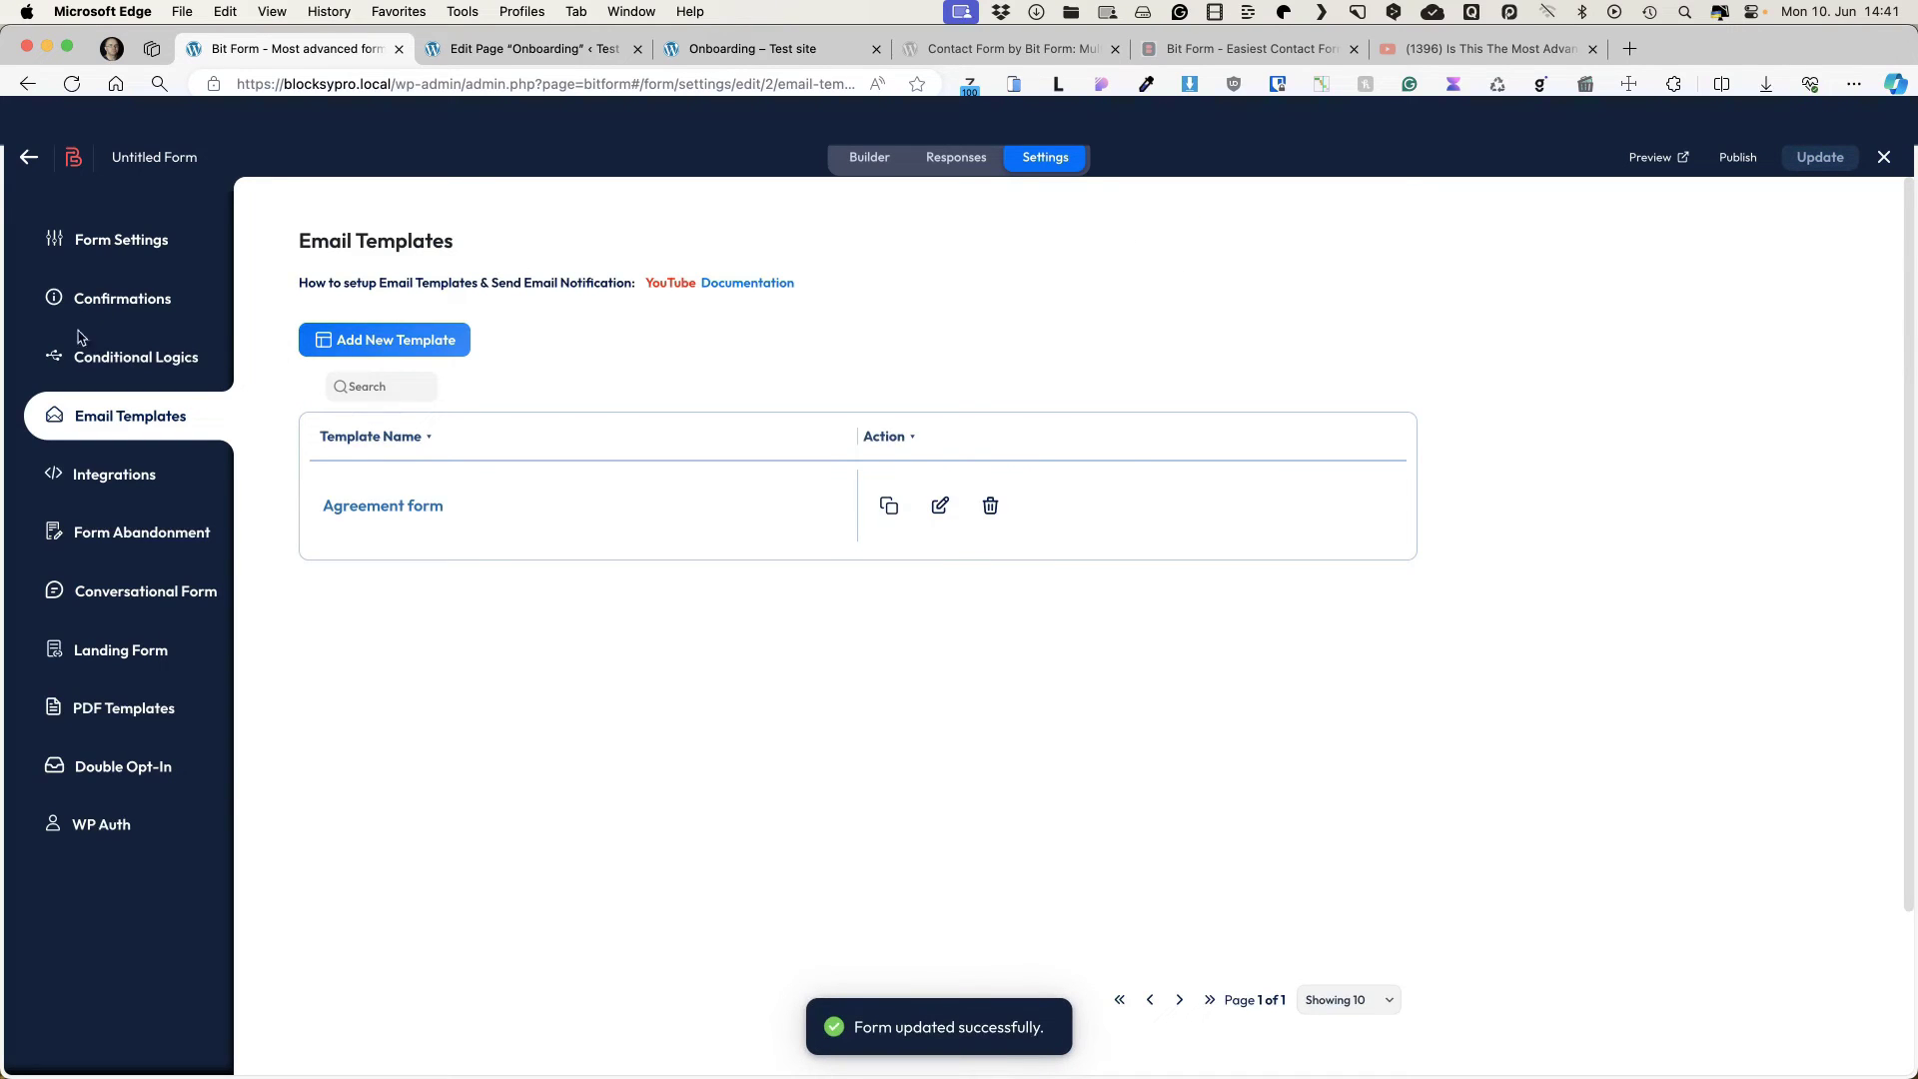
Step: Begin the Form Success Message with 'Thank you, ${b2-2}' on its own line
click(100, 302)
click(671, 448)
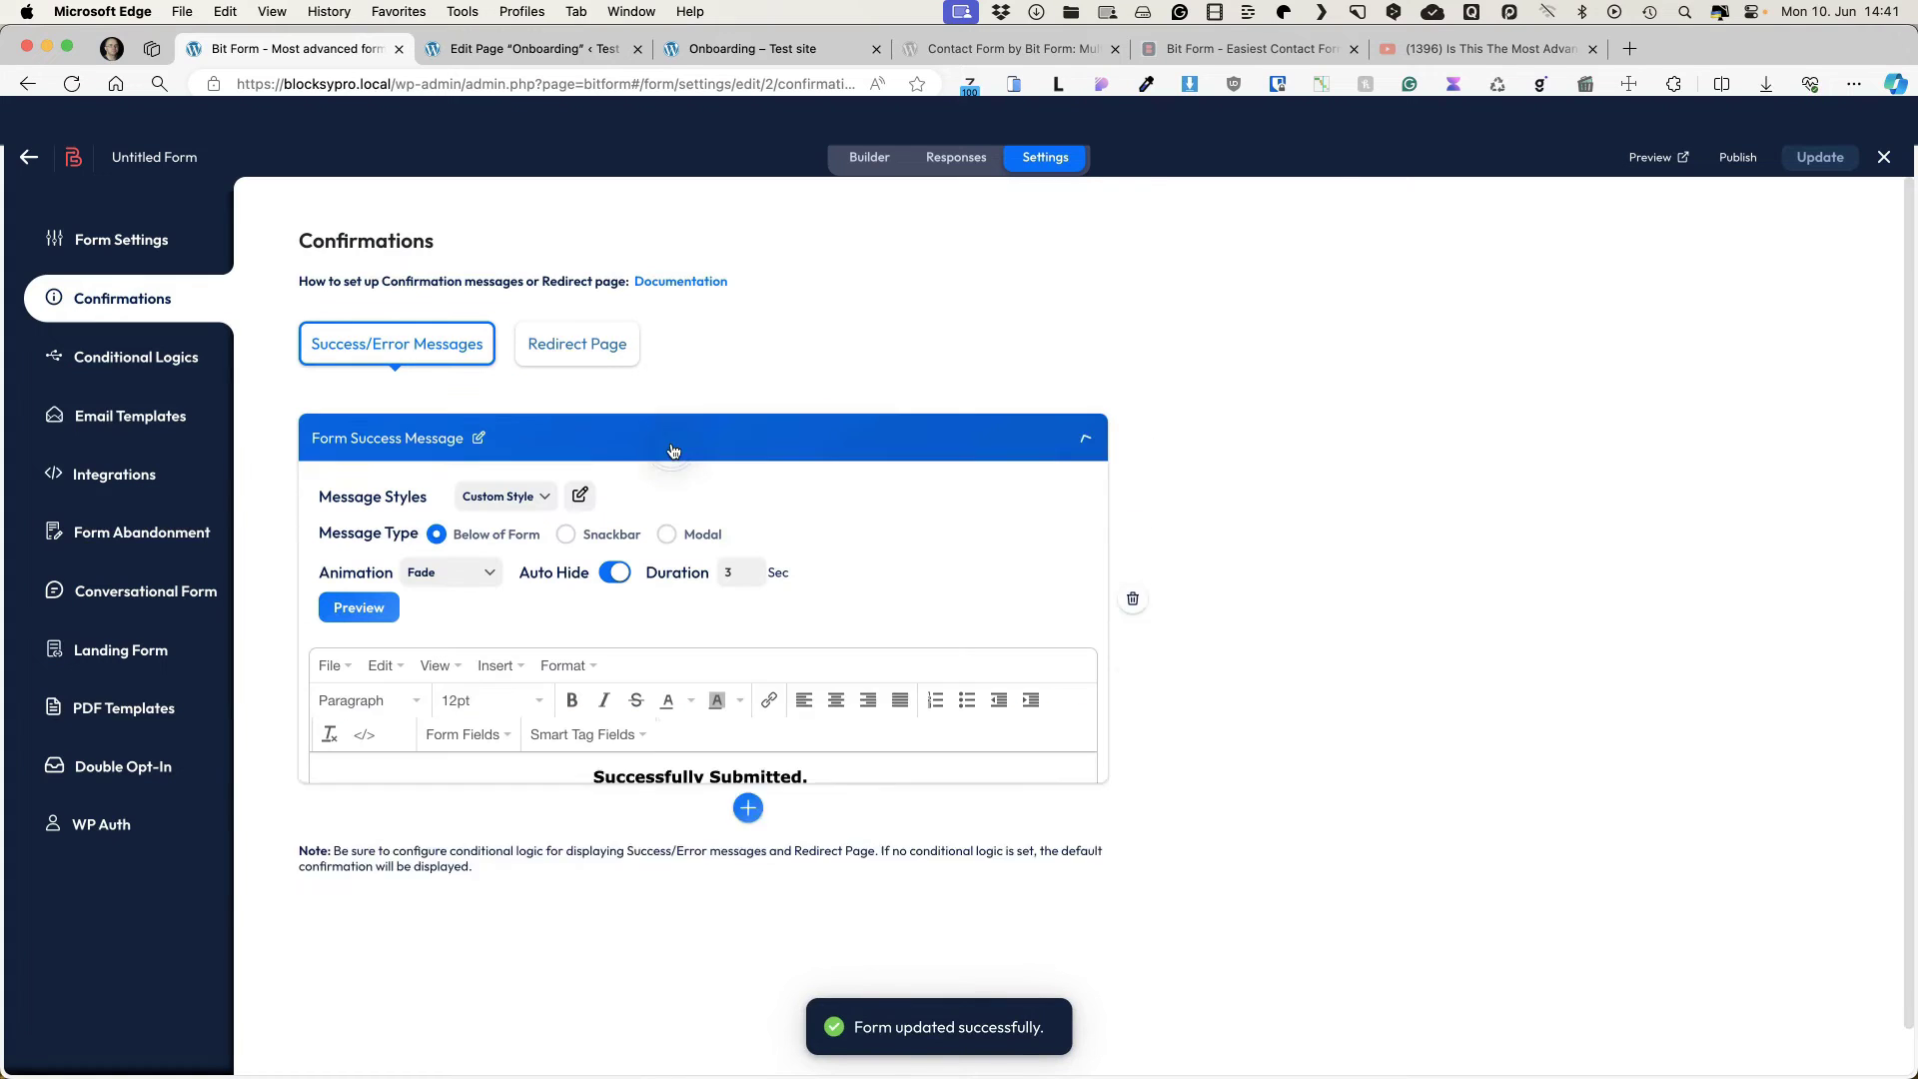
click(595, 777)
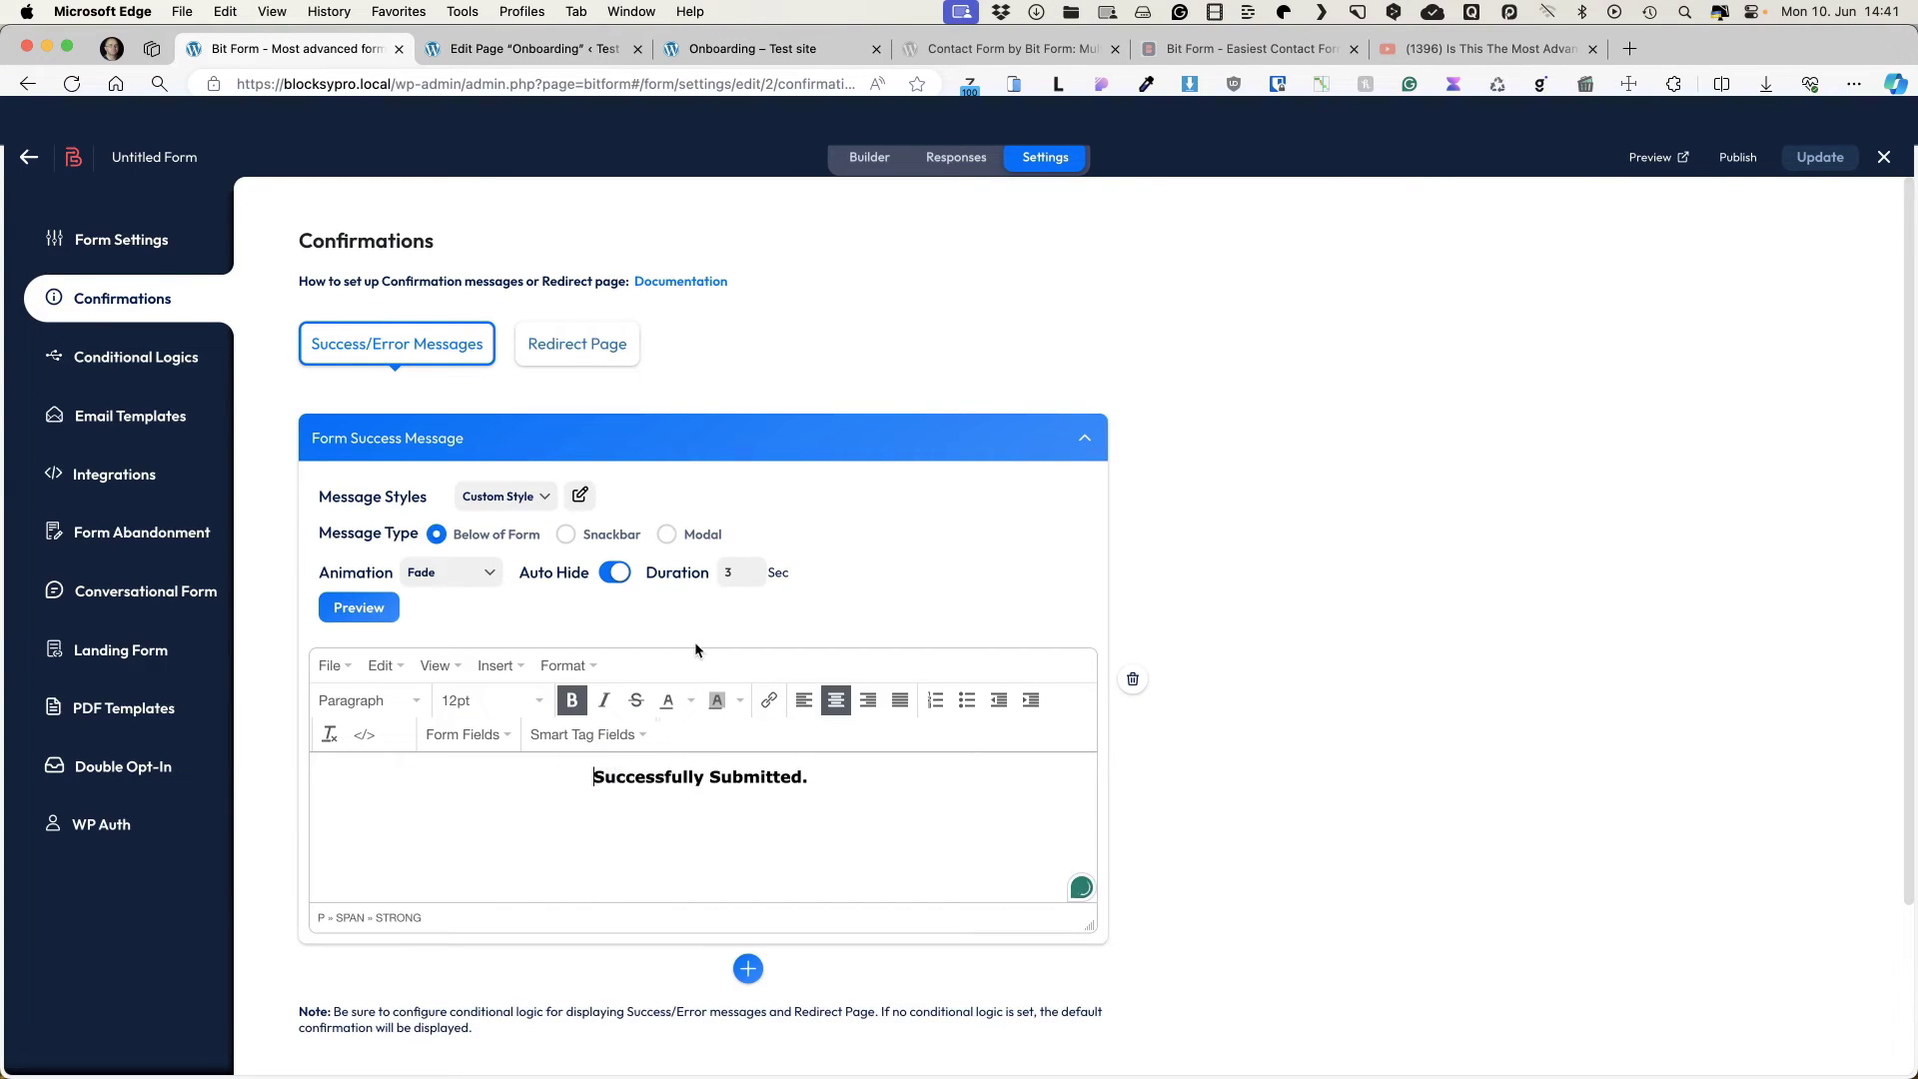
text(THank )
text(you,)
key(Return)
key(Left)
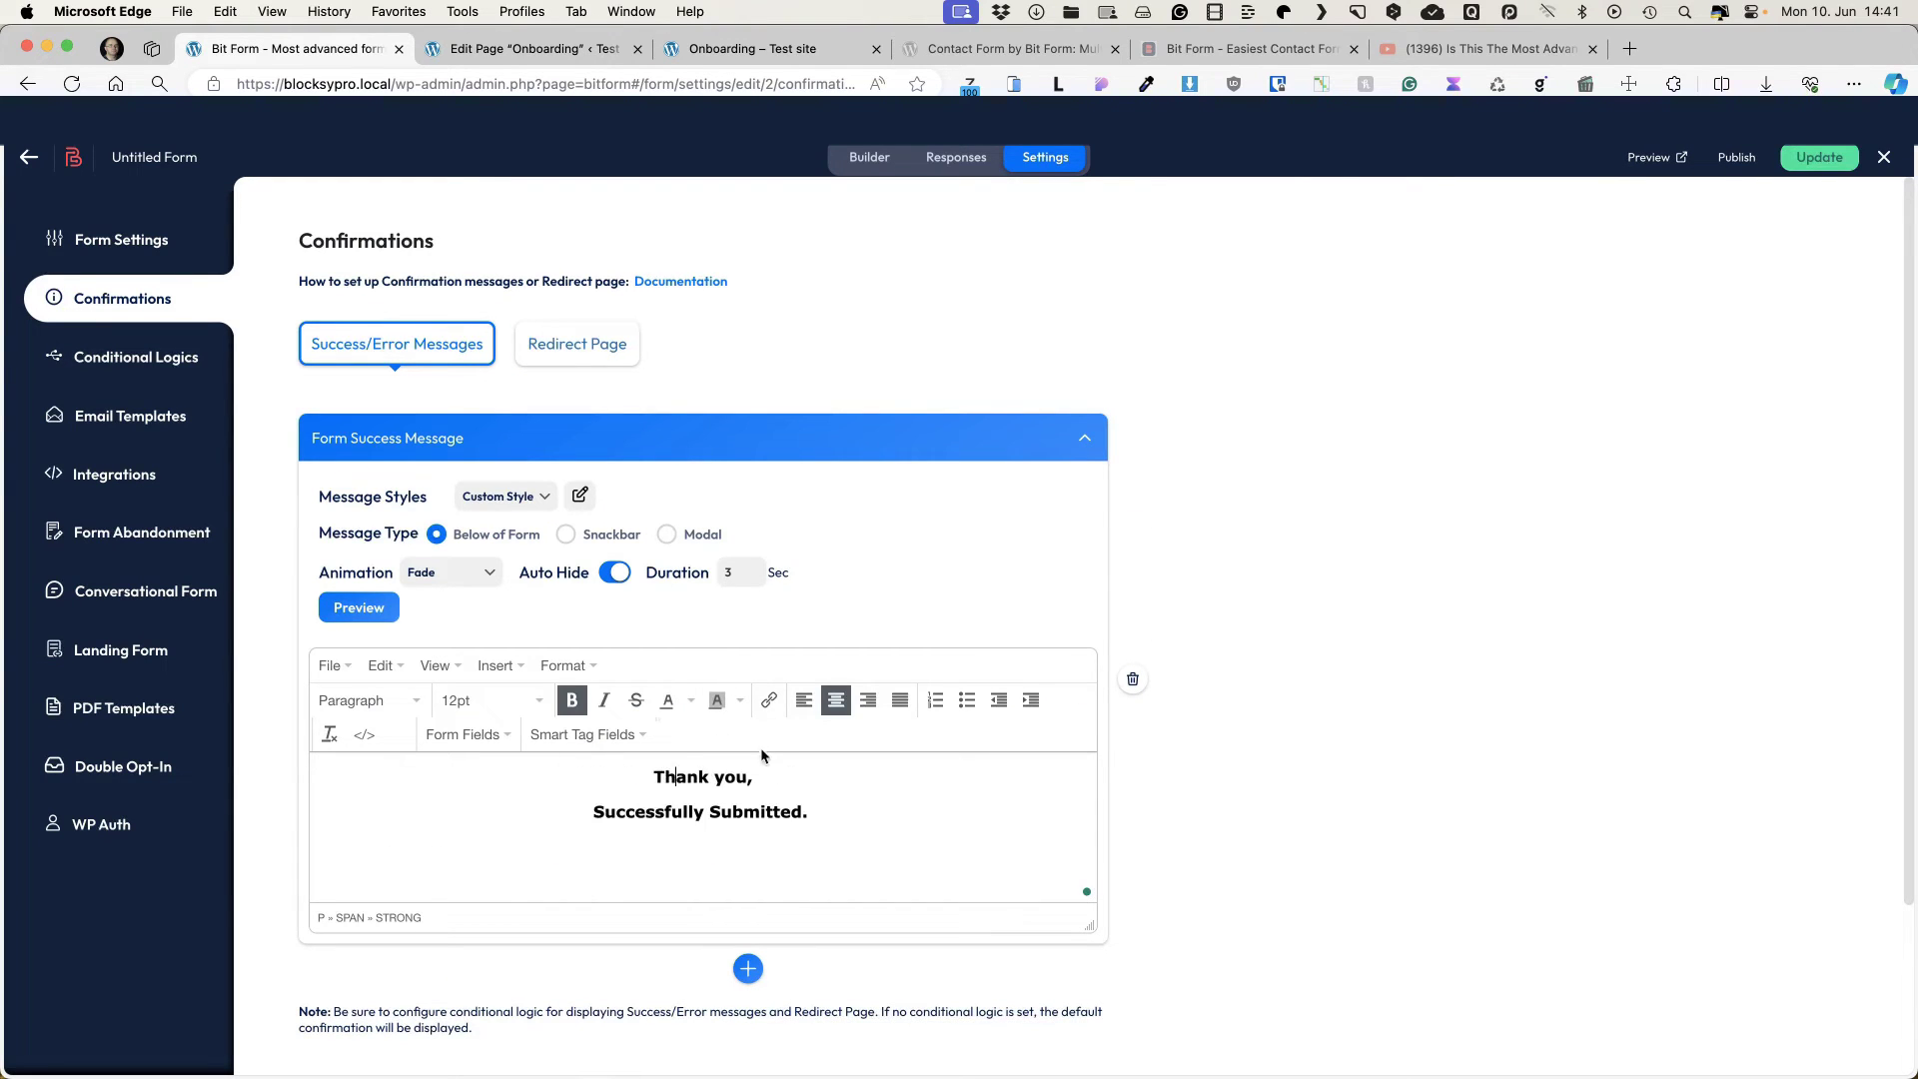
click(461, 735)
click(454, 802)
Step: Finish it as 'You form has been successfully submitted.', save, and expand the Show Success Message logic
click(592, 811)
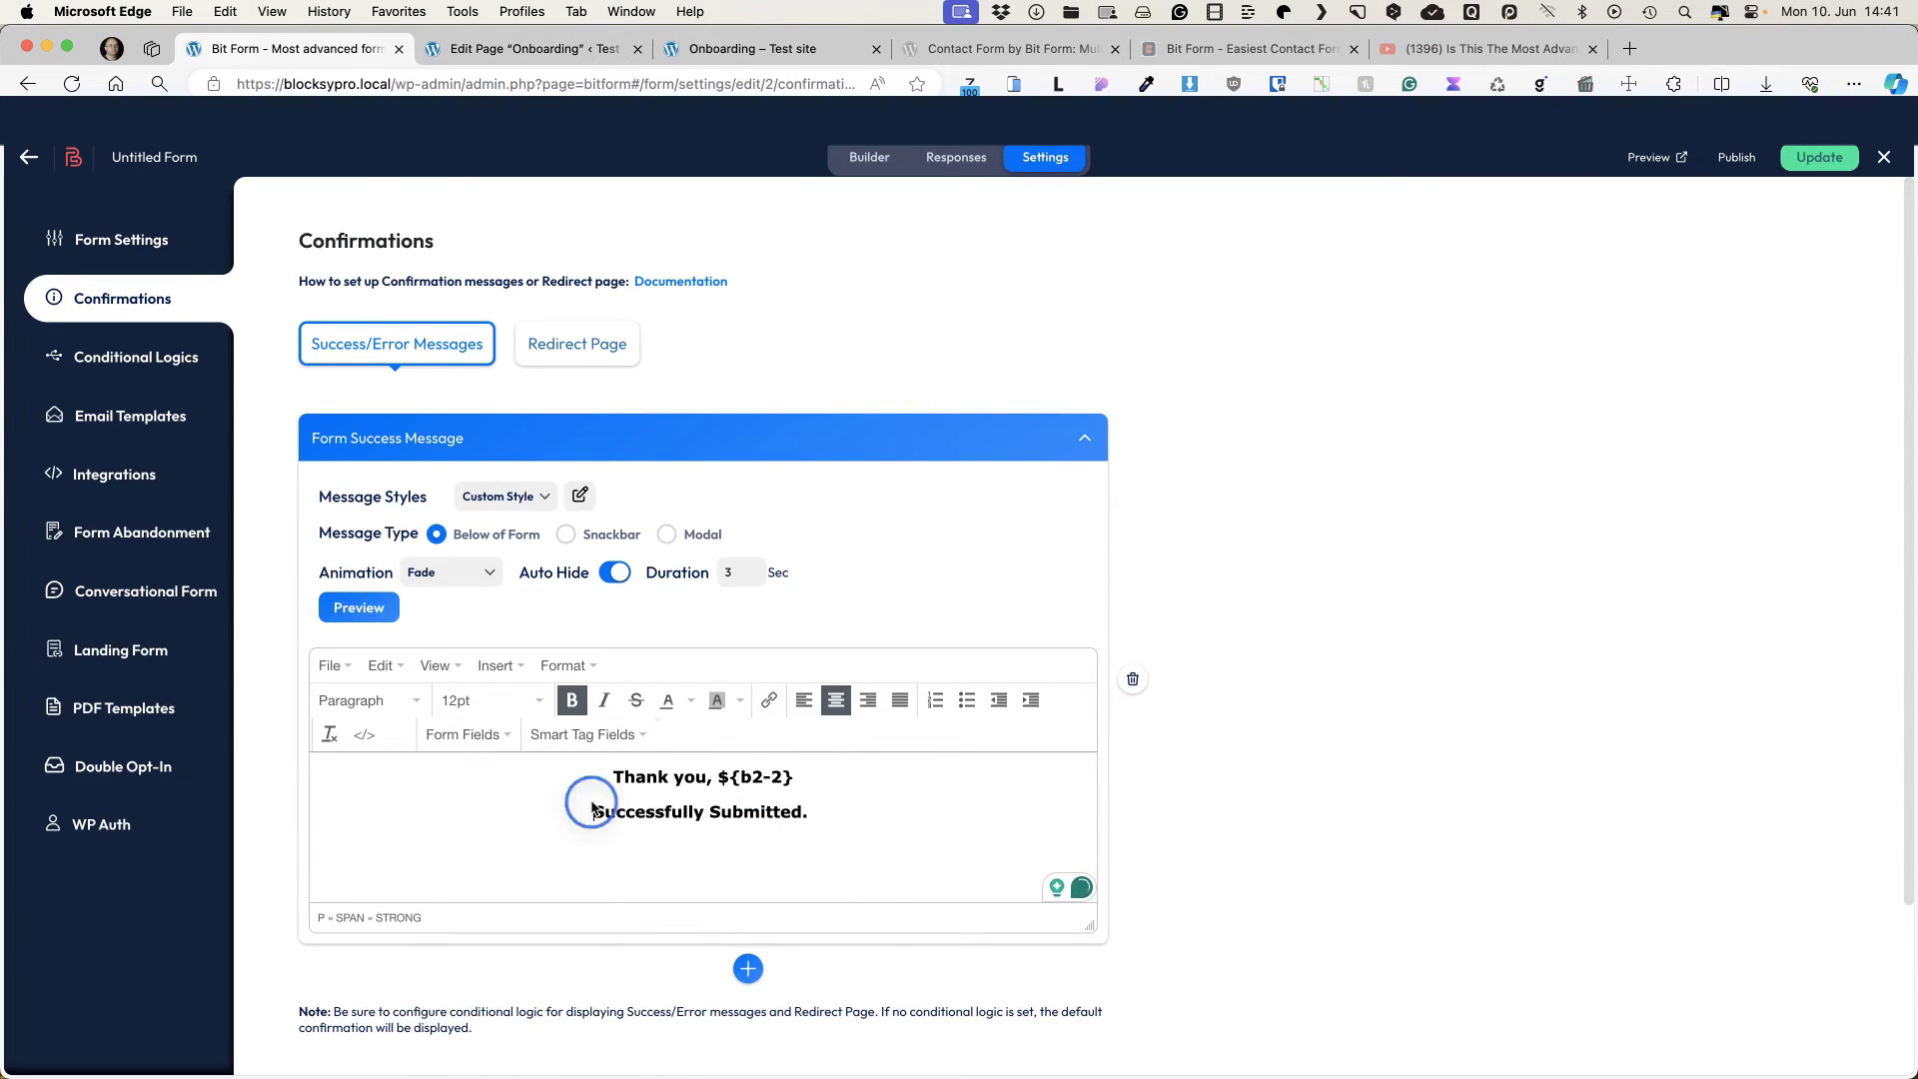
text(You form has )
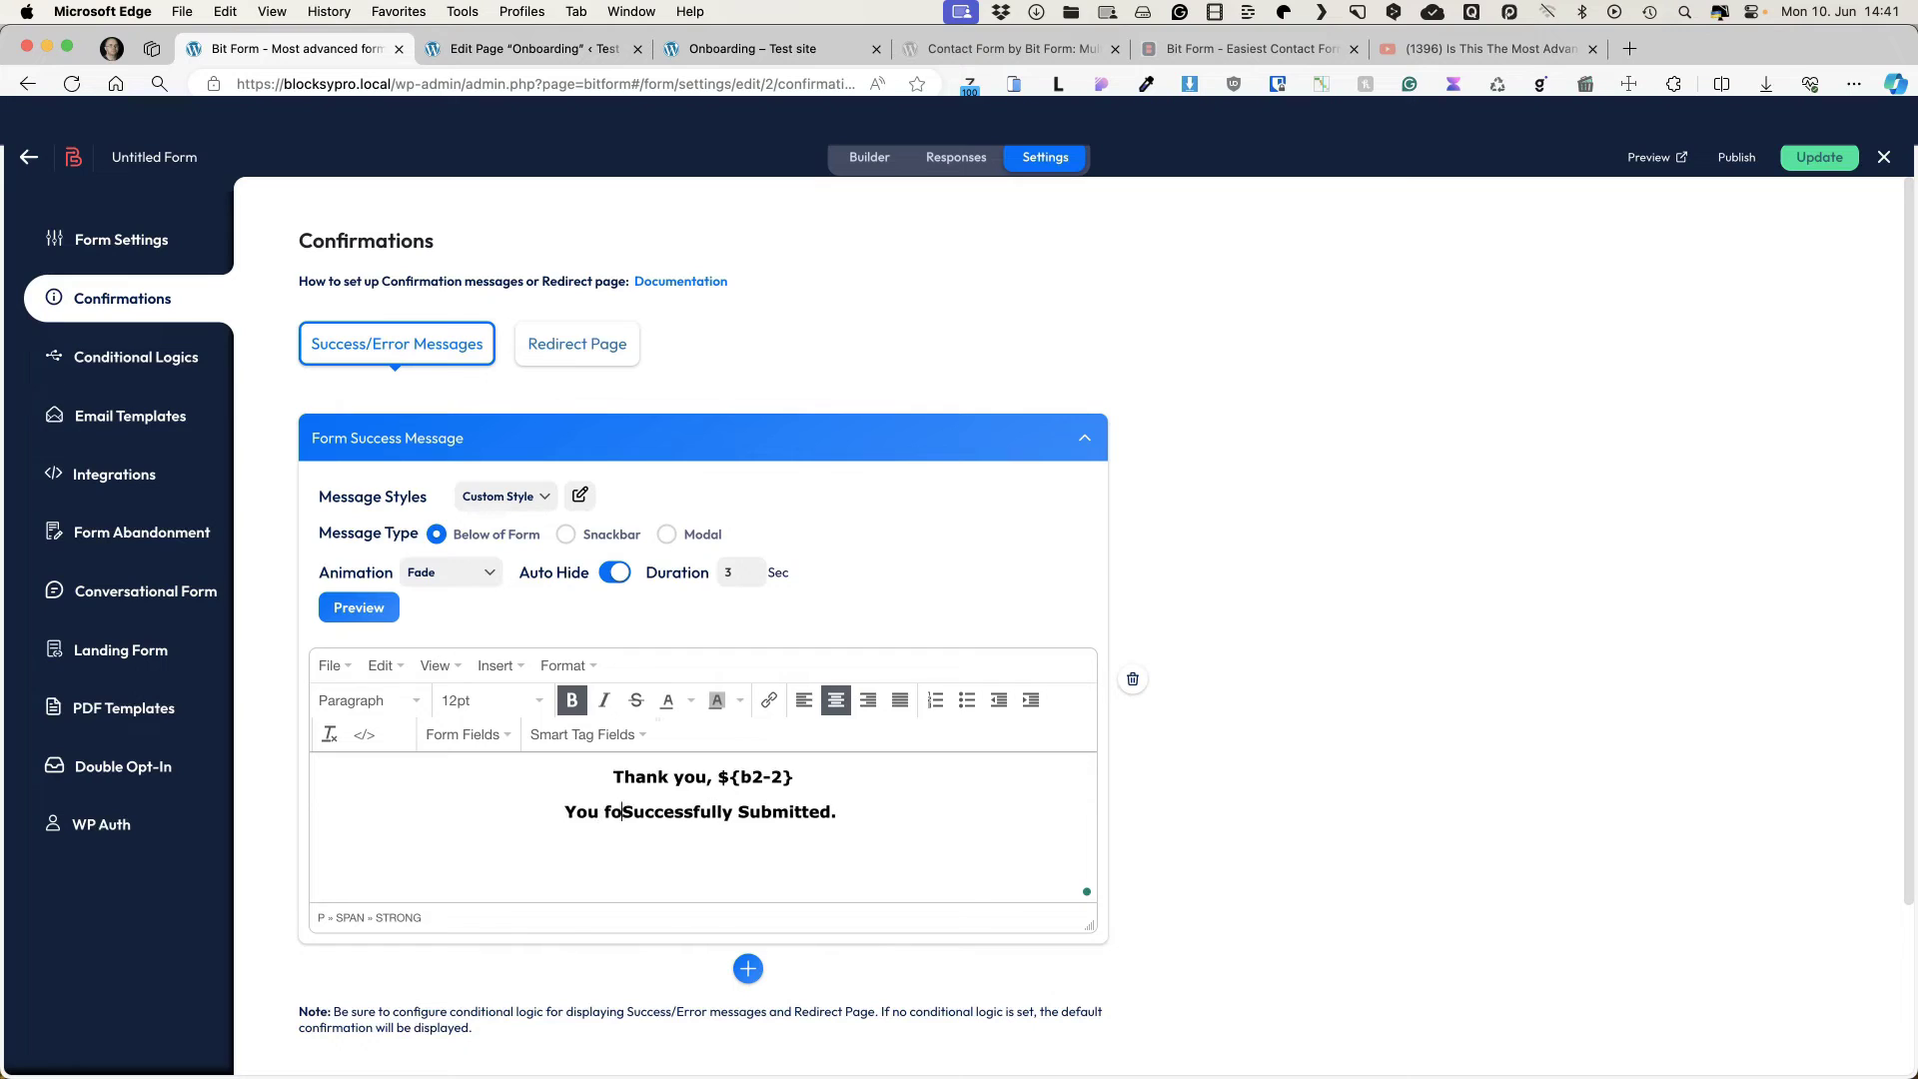
text(been)
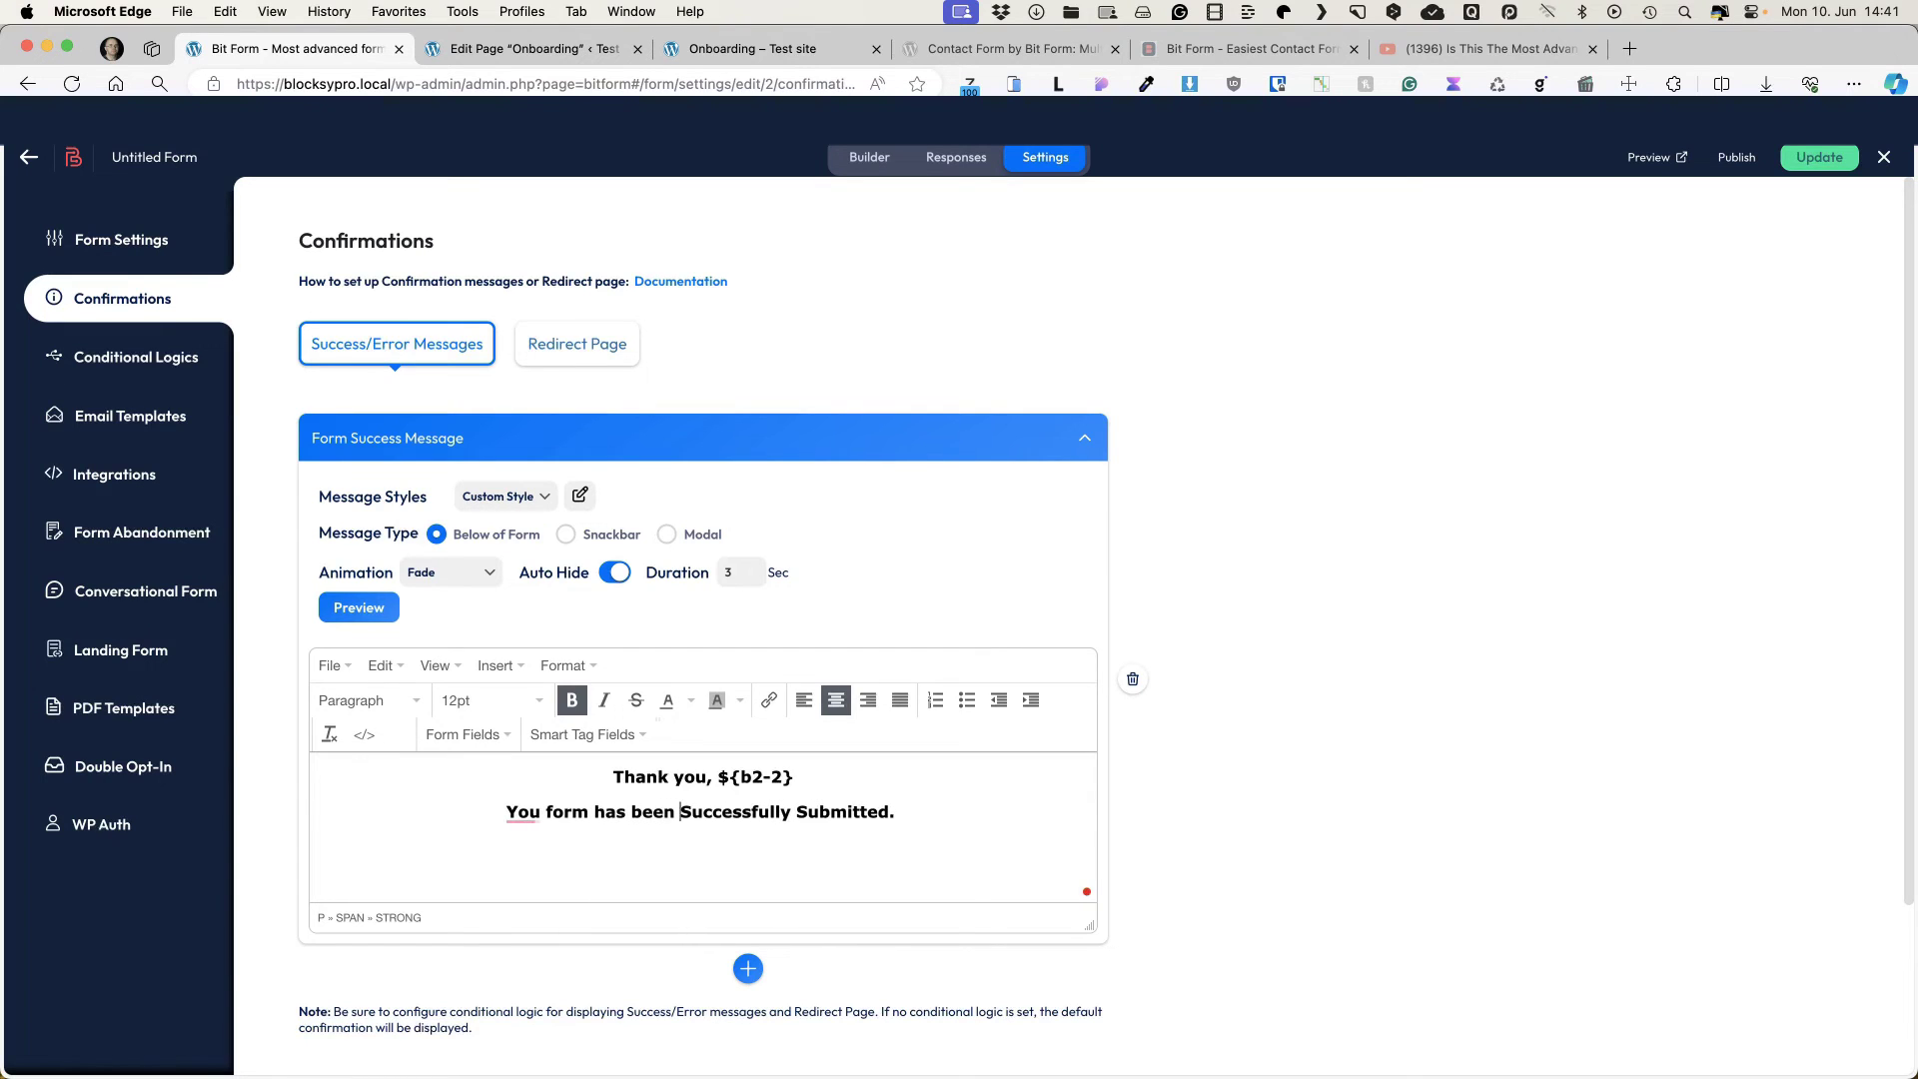
key(Delete)
text(s)
click(797, 812)
key(Delete)
text(s)
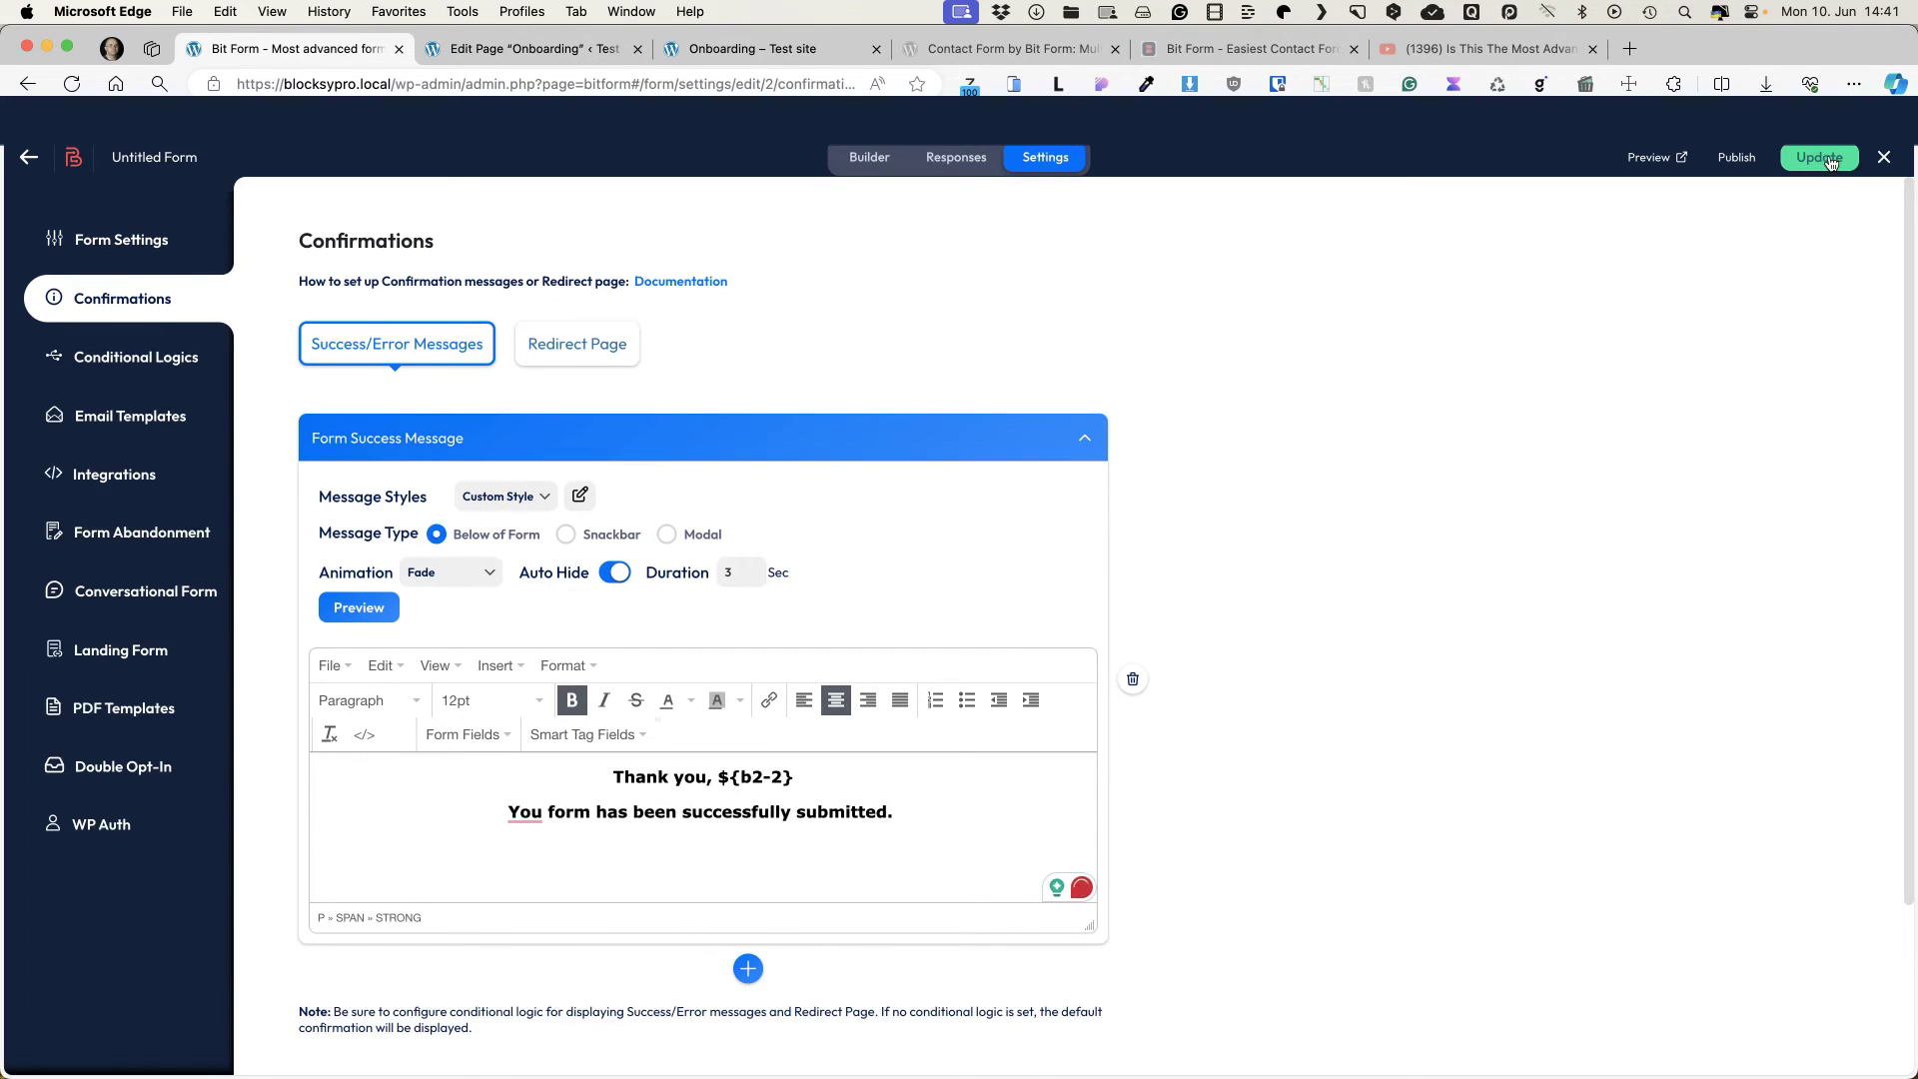
click(1819, 157)
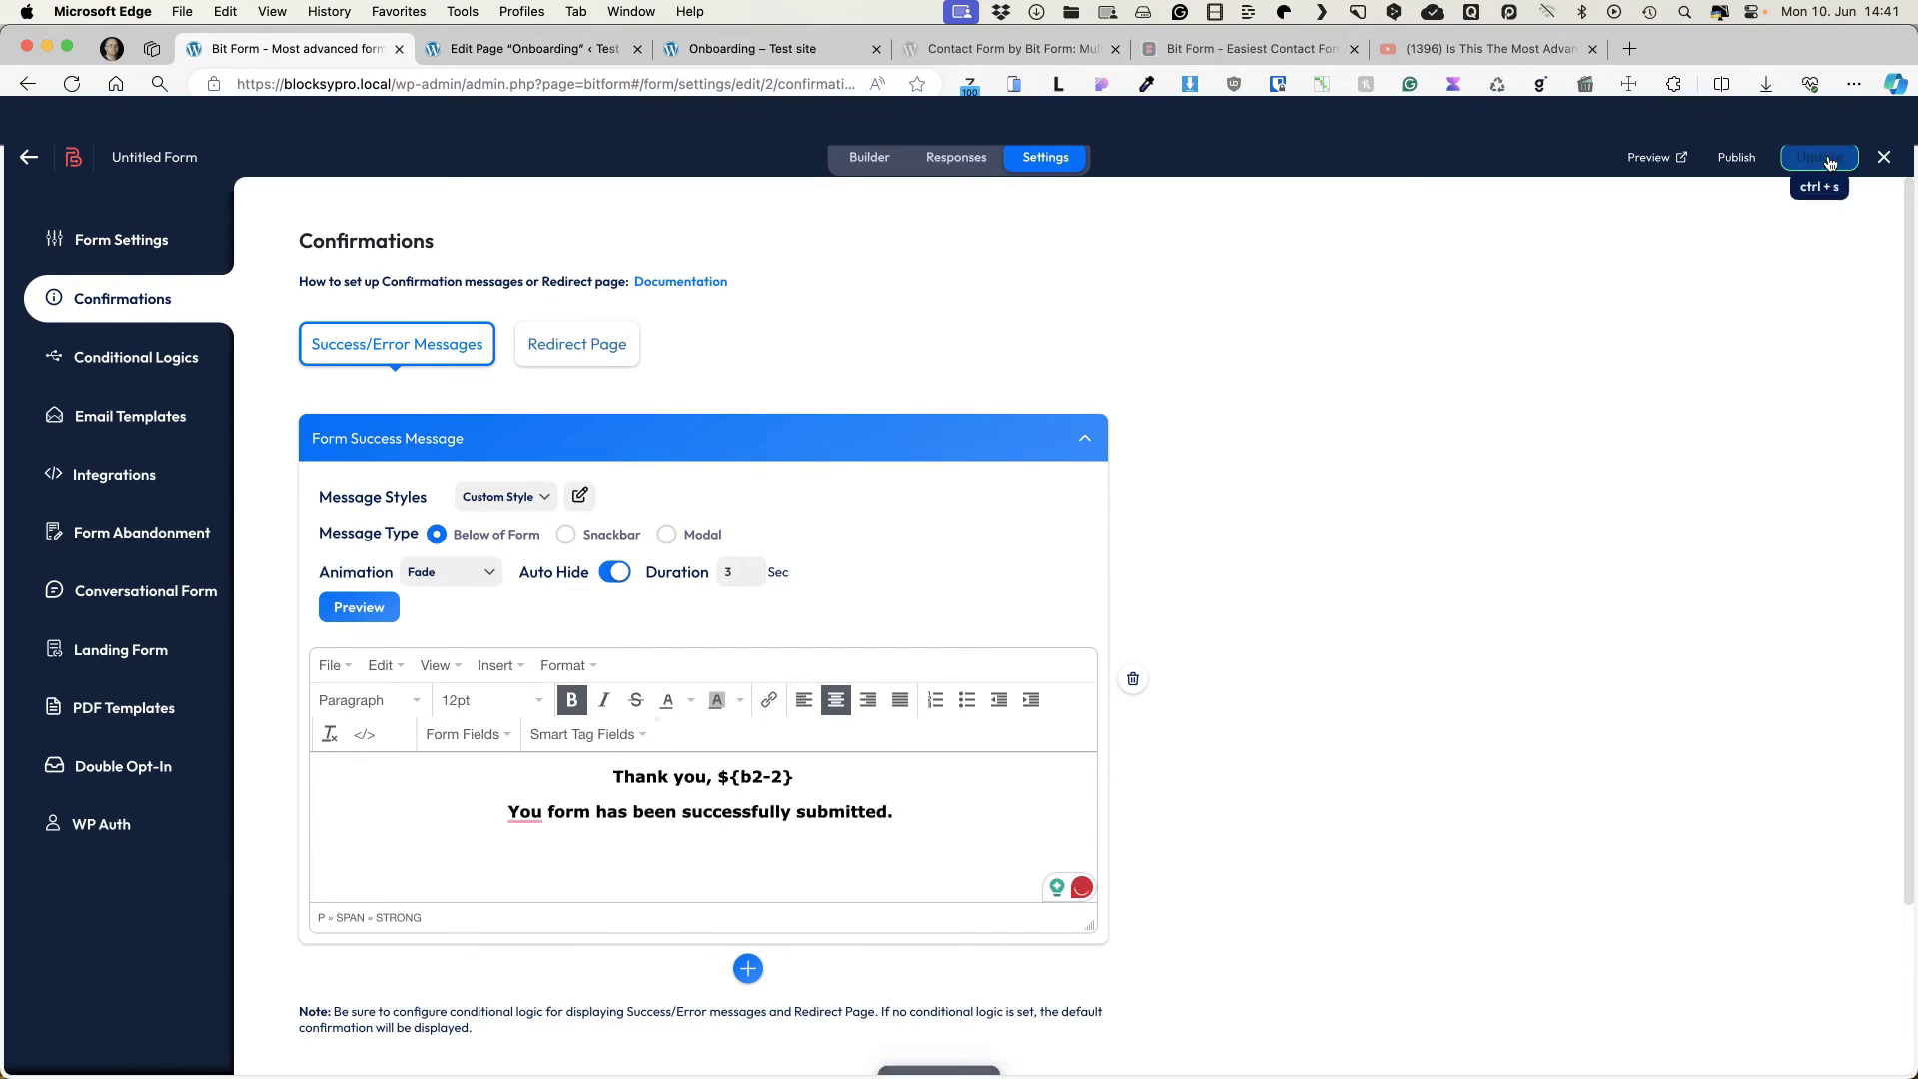
click(133, 358)
click(680, 398)
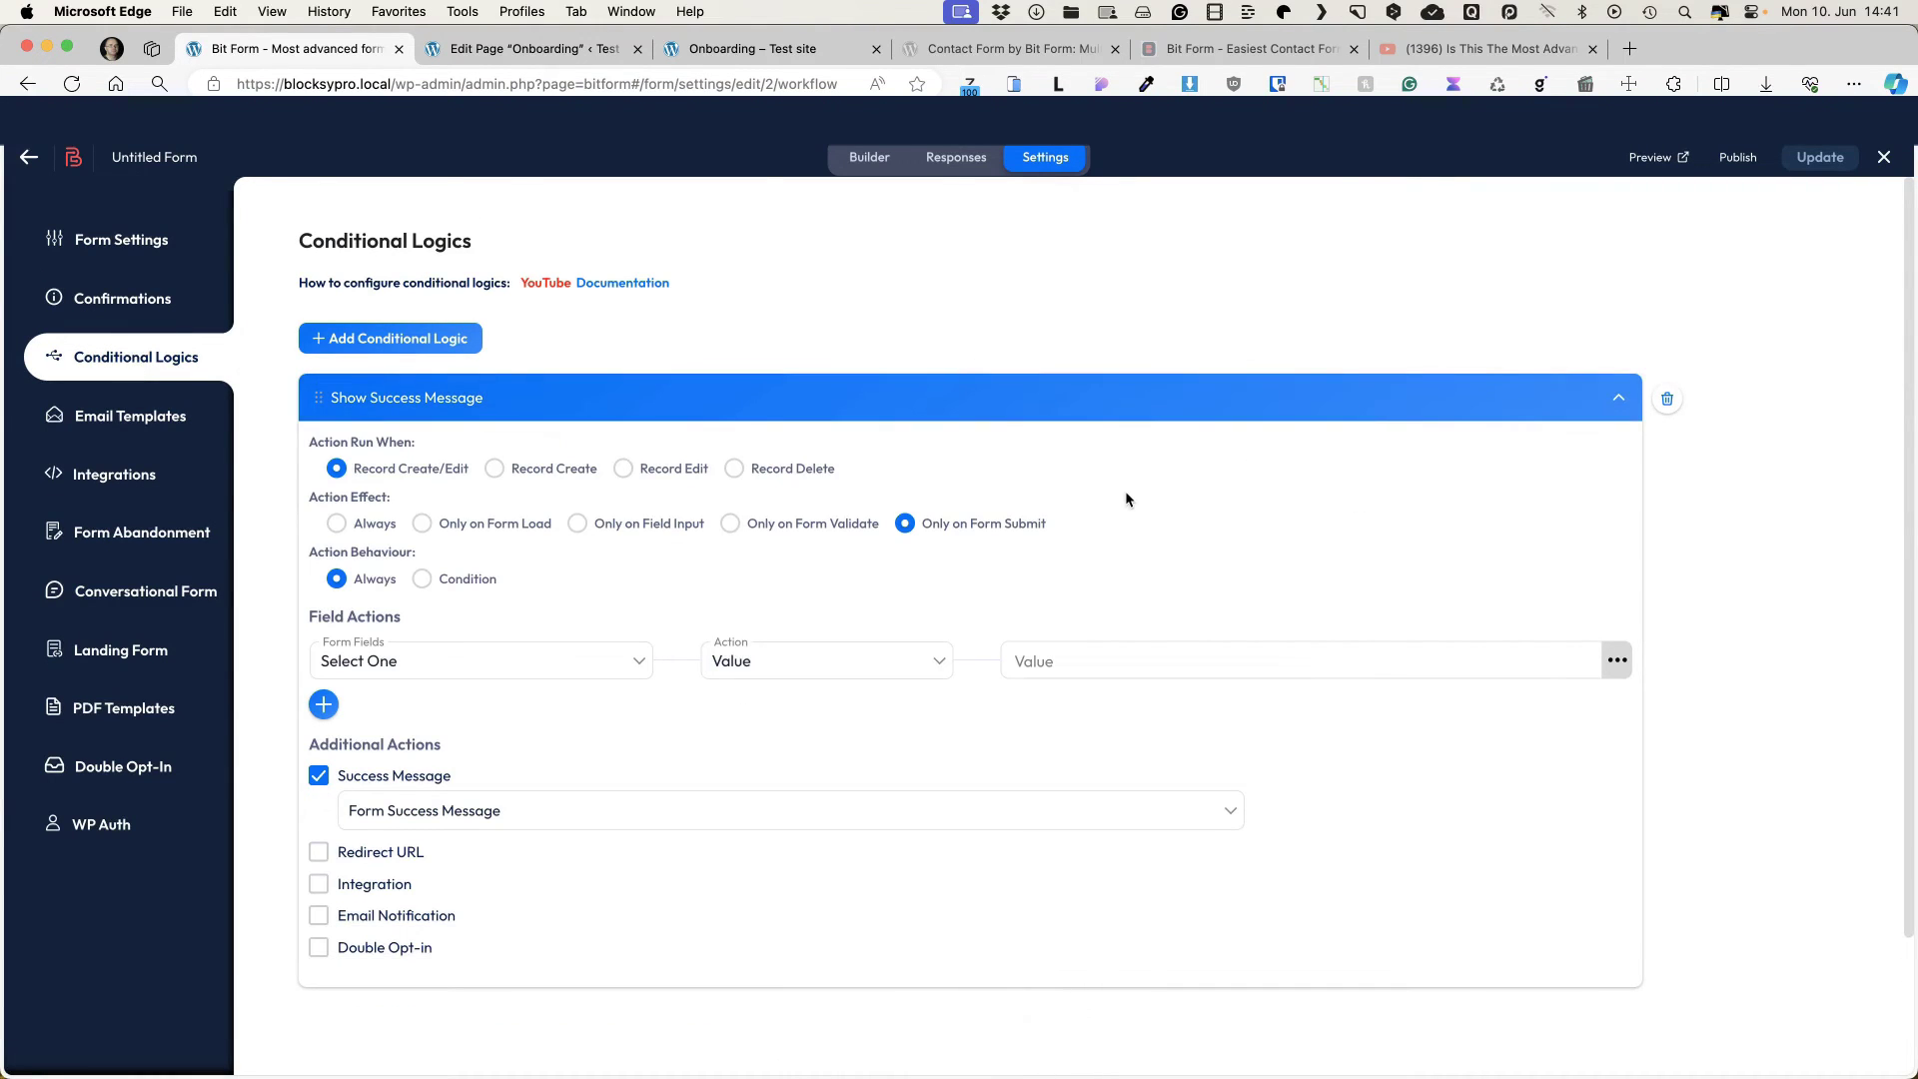
Step: Enable email notification using the Agreement form template, sent to the admin user
scroll(1125, 490, down, 3)
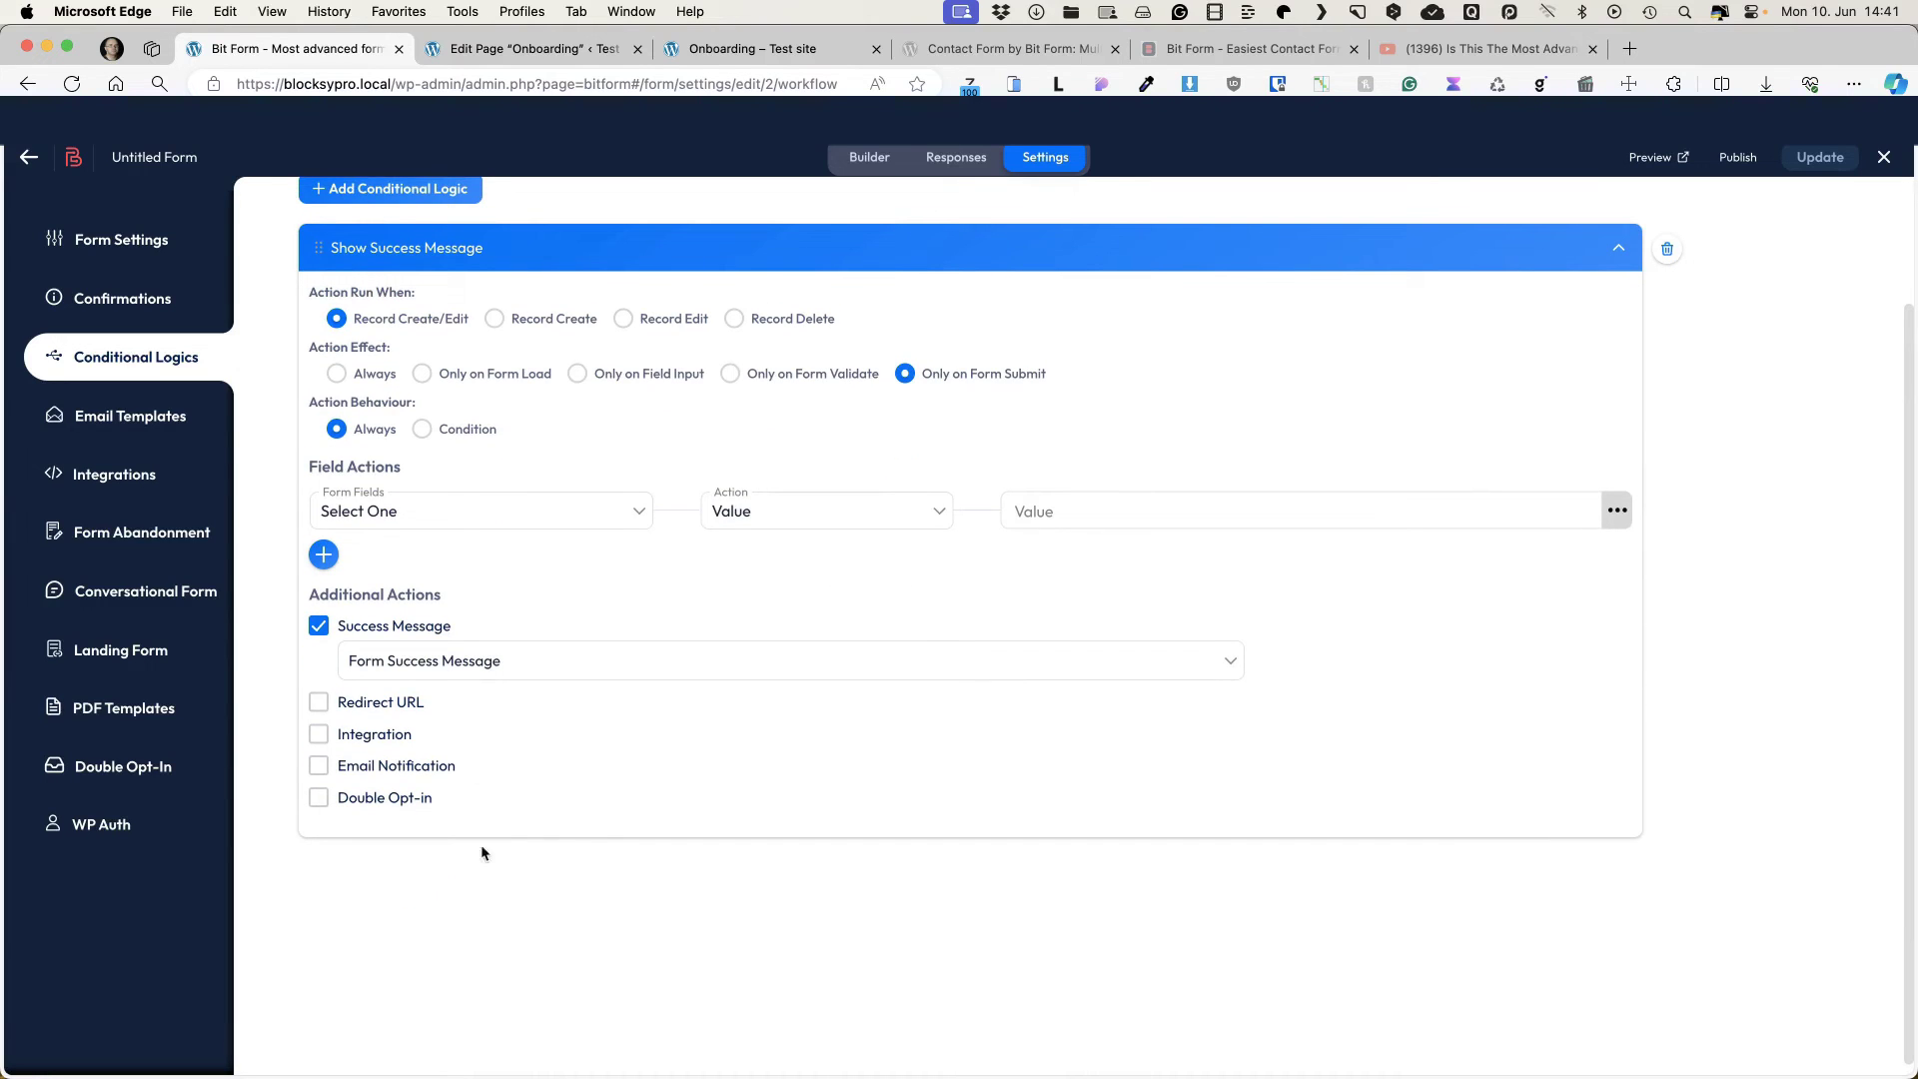
click(318, 767)
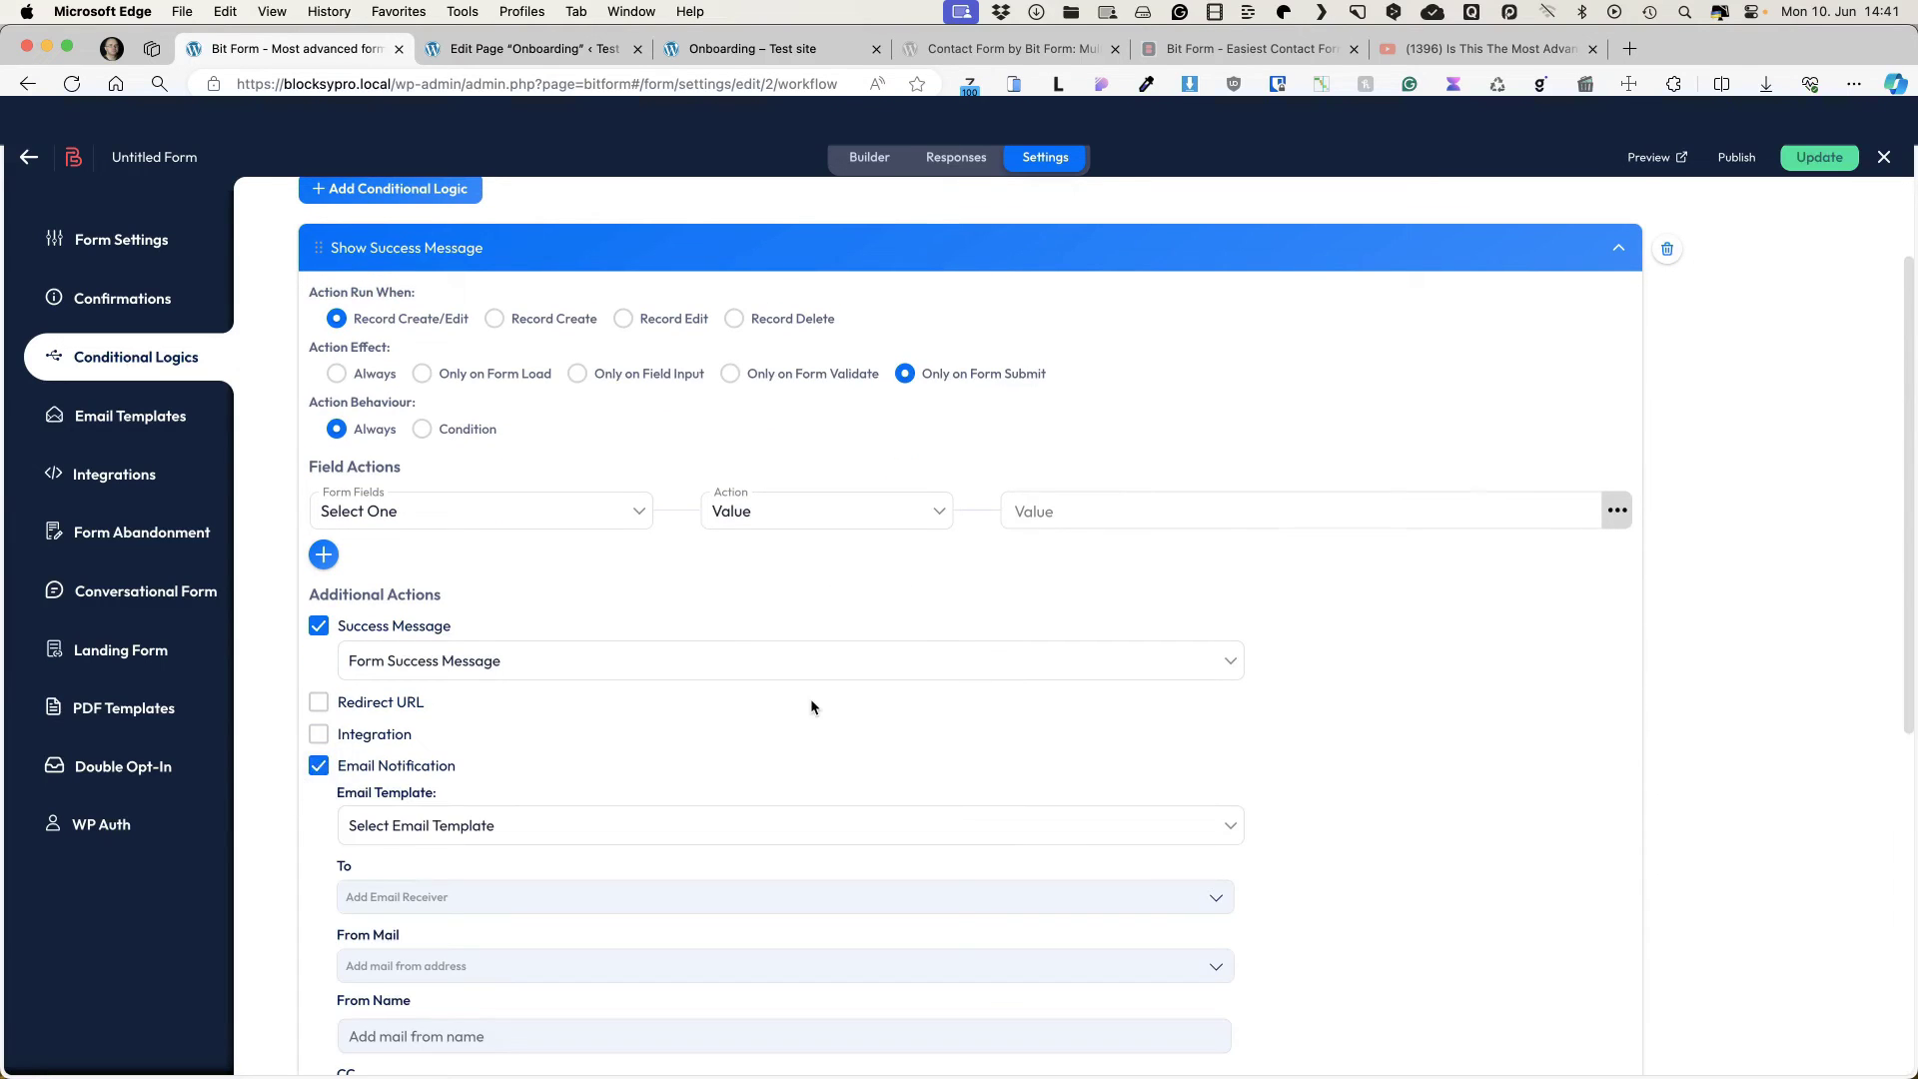
scroll(811, 697, down, 5)
click(420, 447)
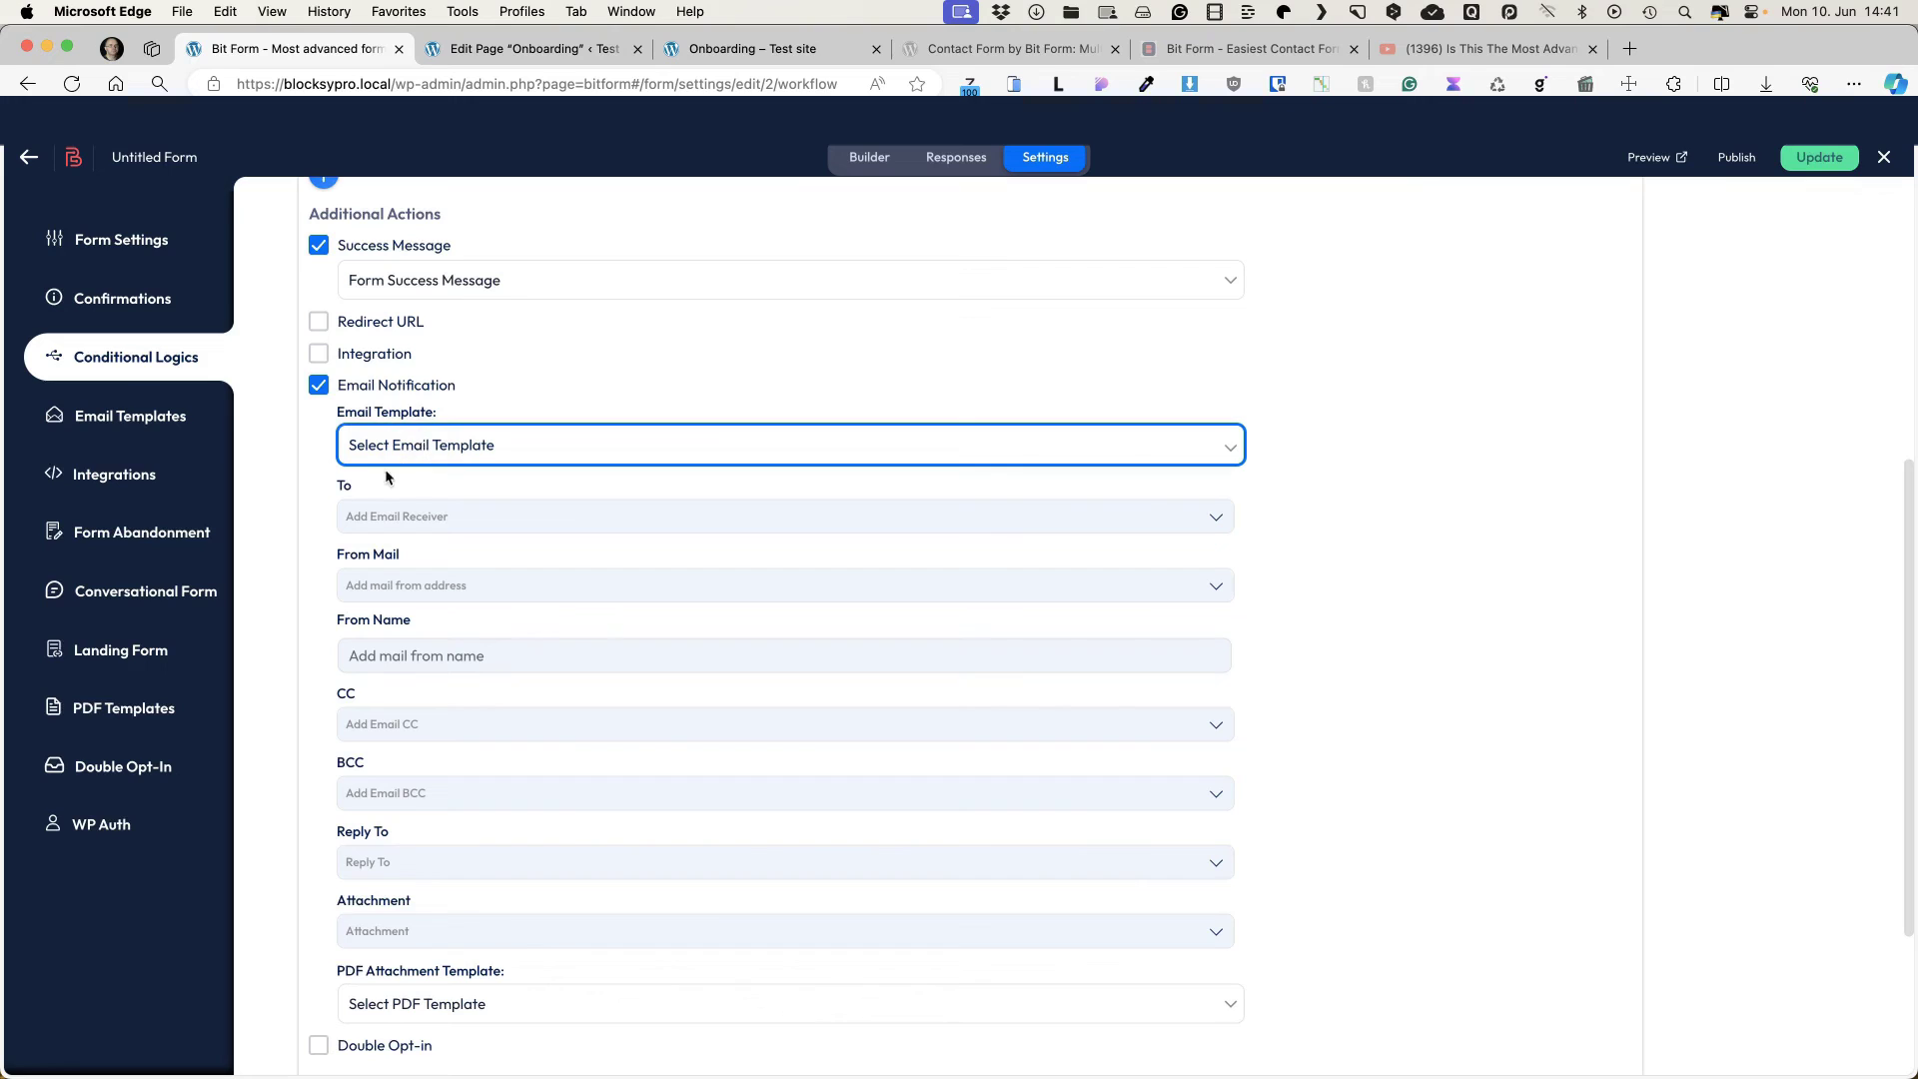
click(386, 457)
click(385, 470)
click(1214, 516)
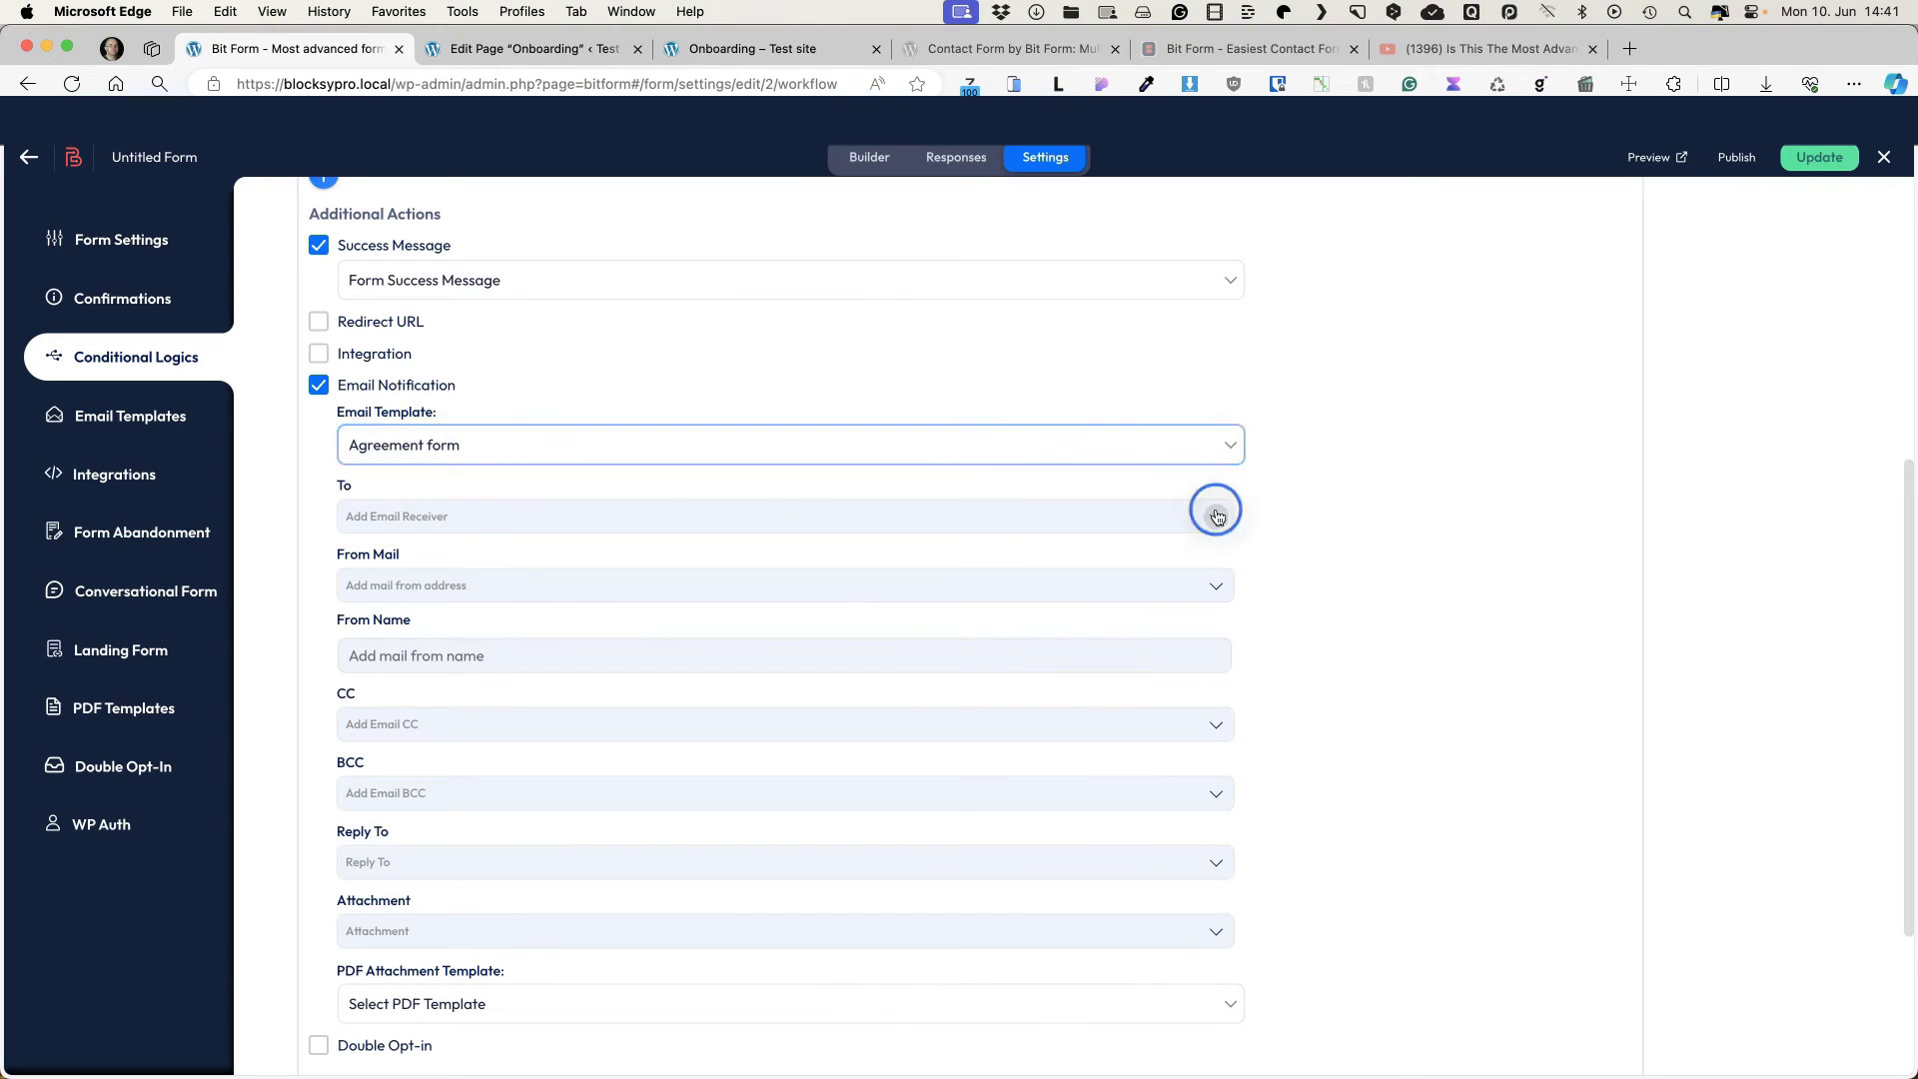
click(358, 705)
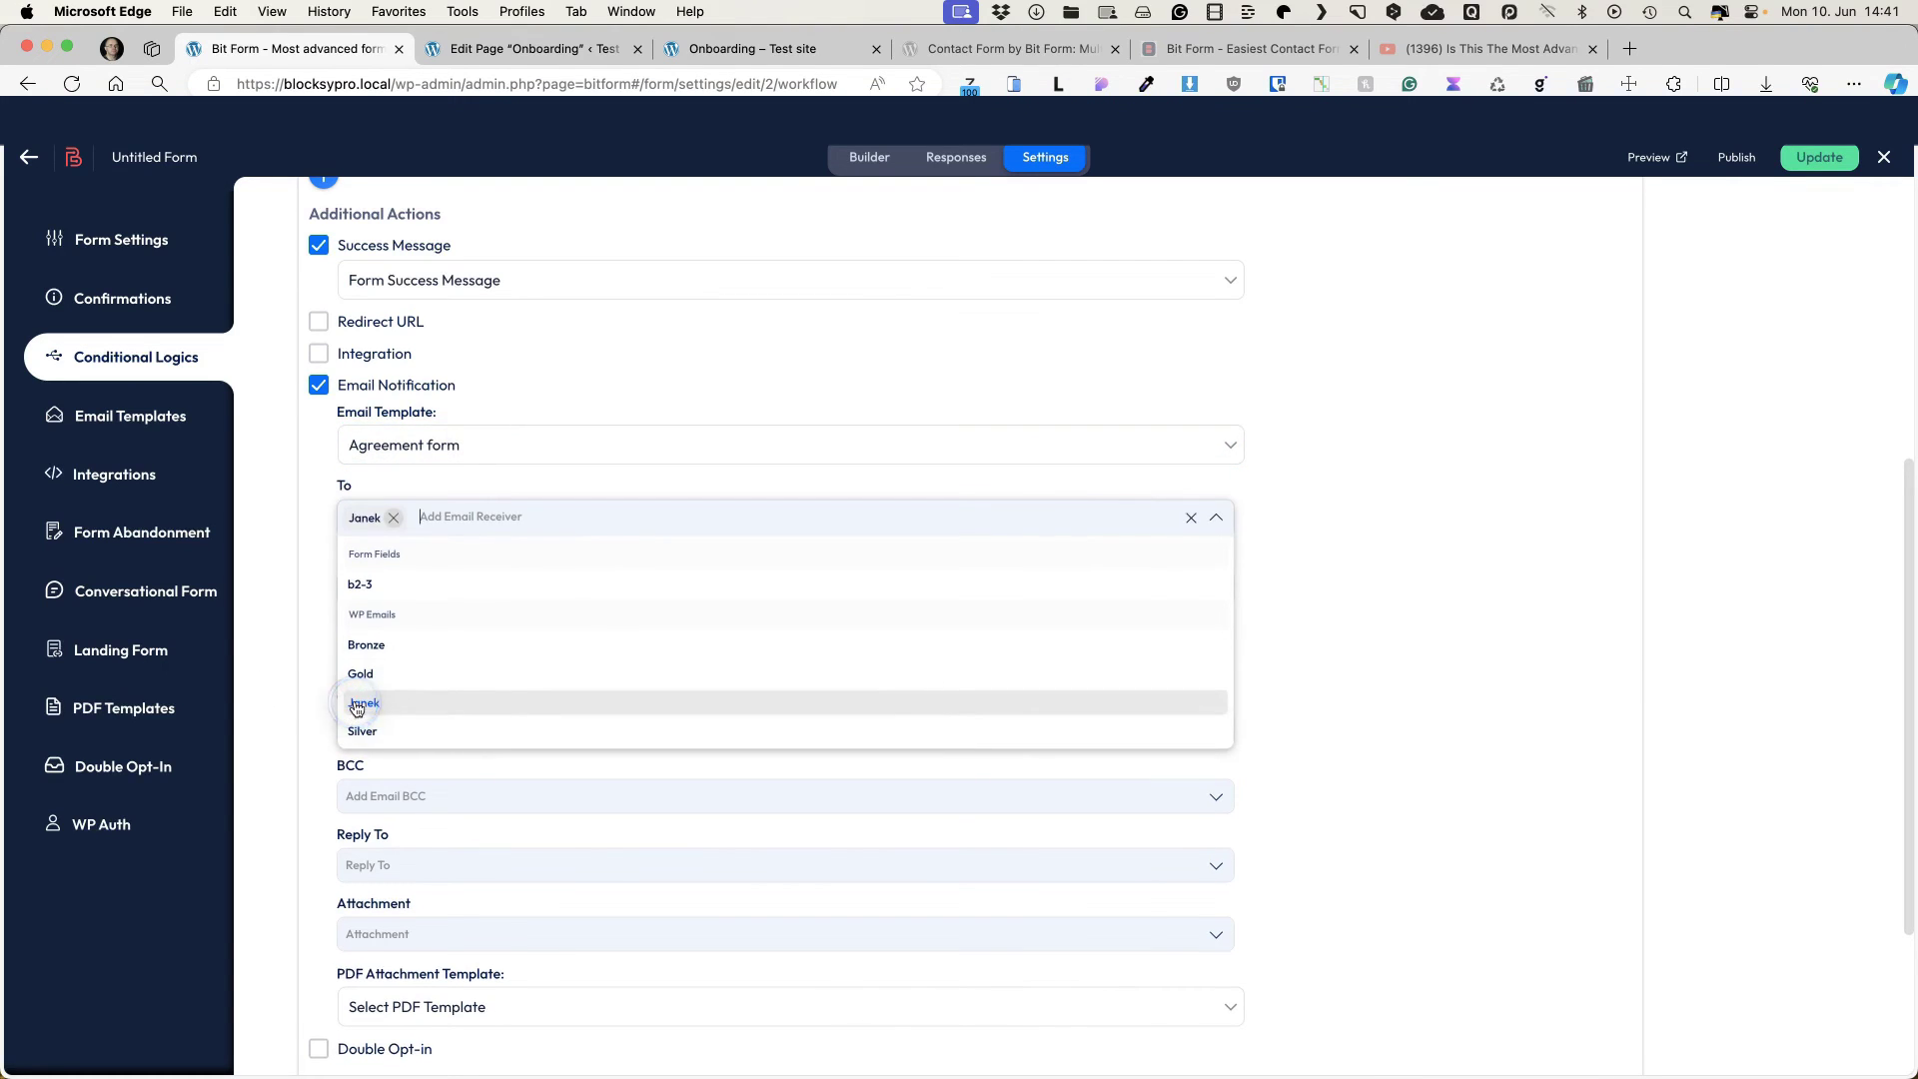
click(279, 542)
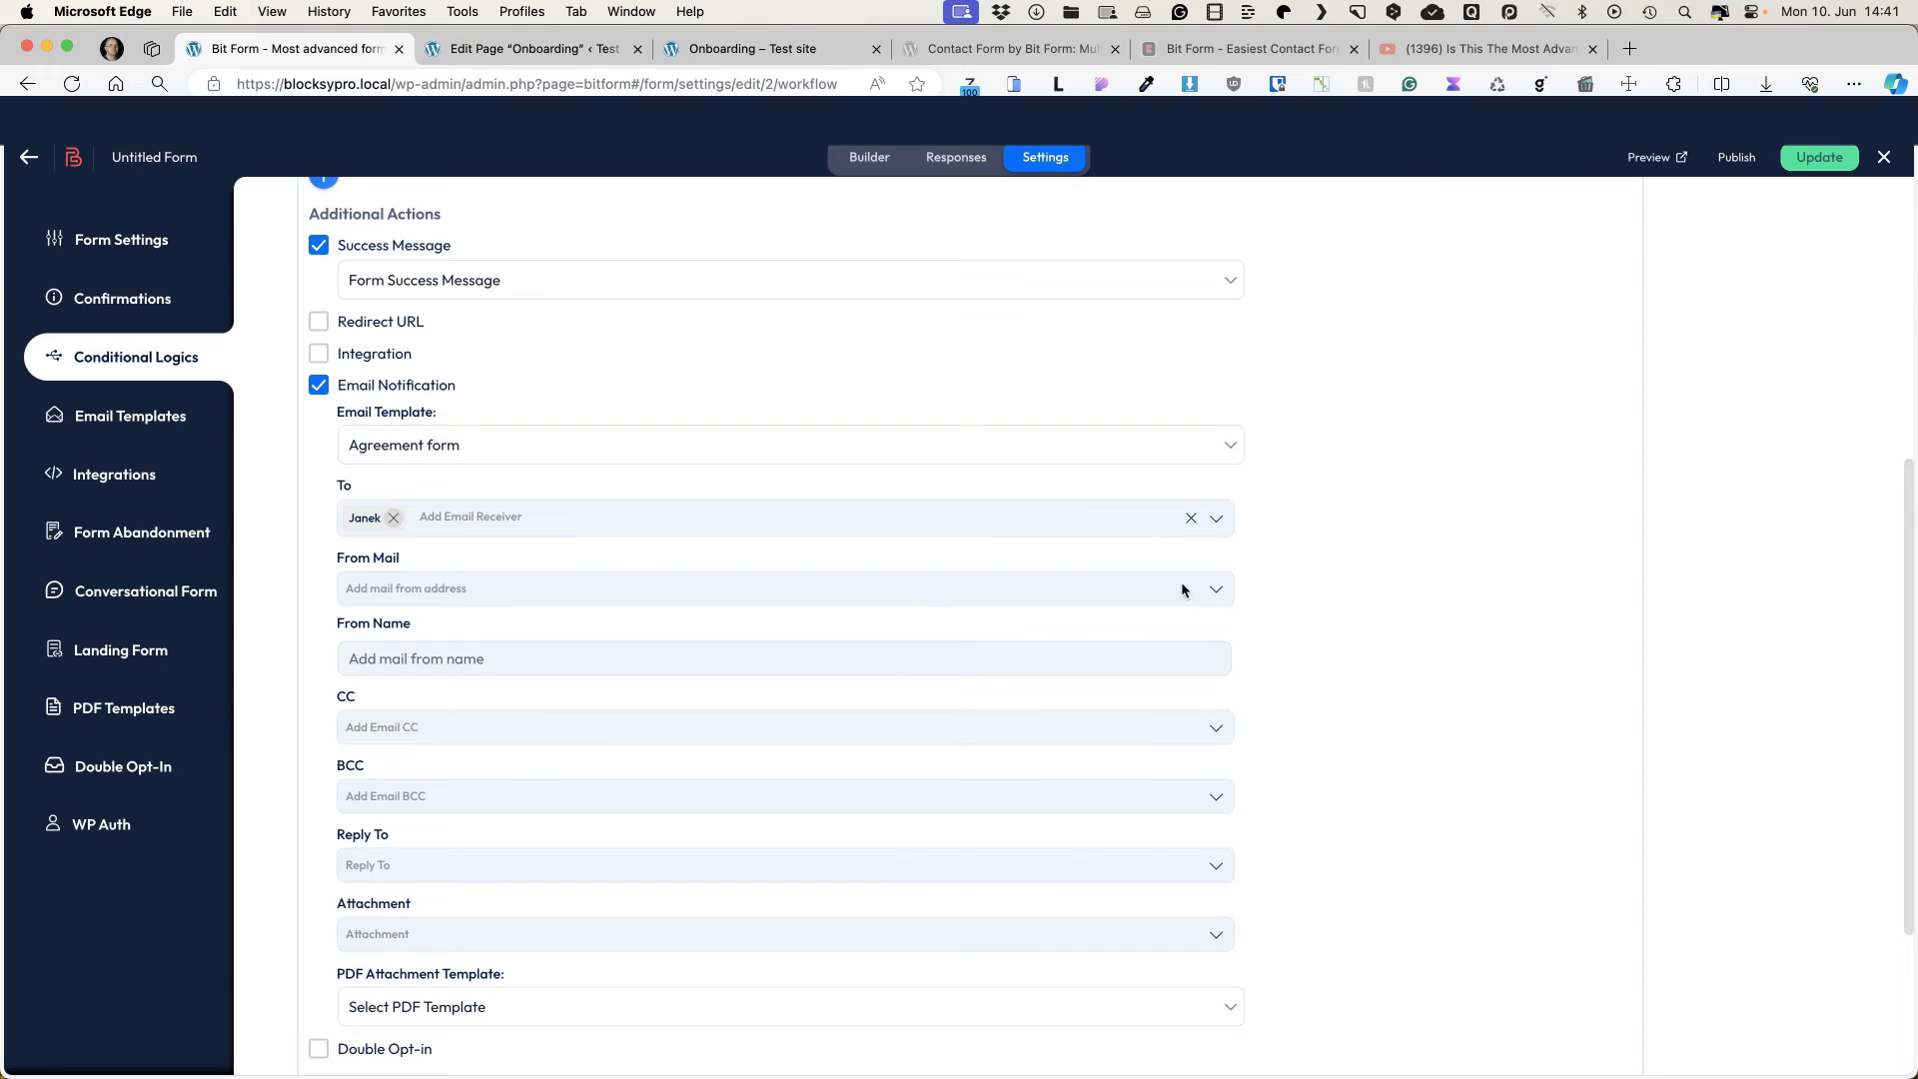
Step: Send the email from the admin address with sender name WPSH
click(1214, 589)
click(387, 771)
scroll(400, 619, down, 1)
click(557, 621)
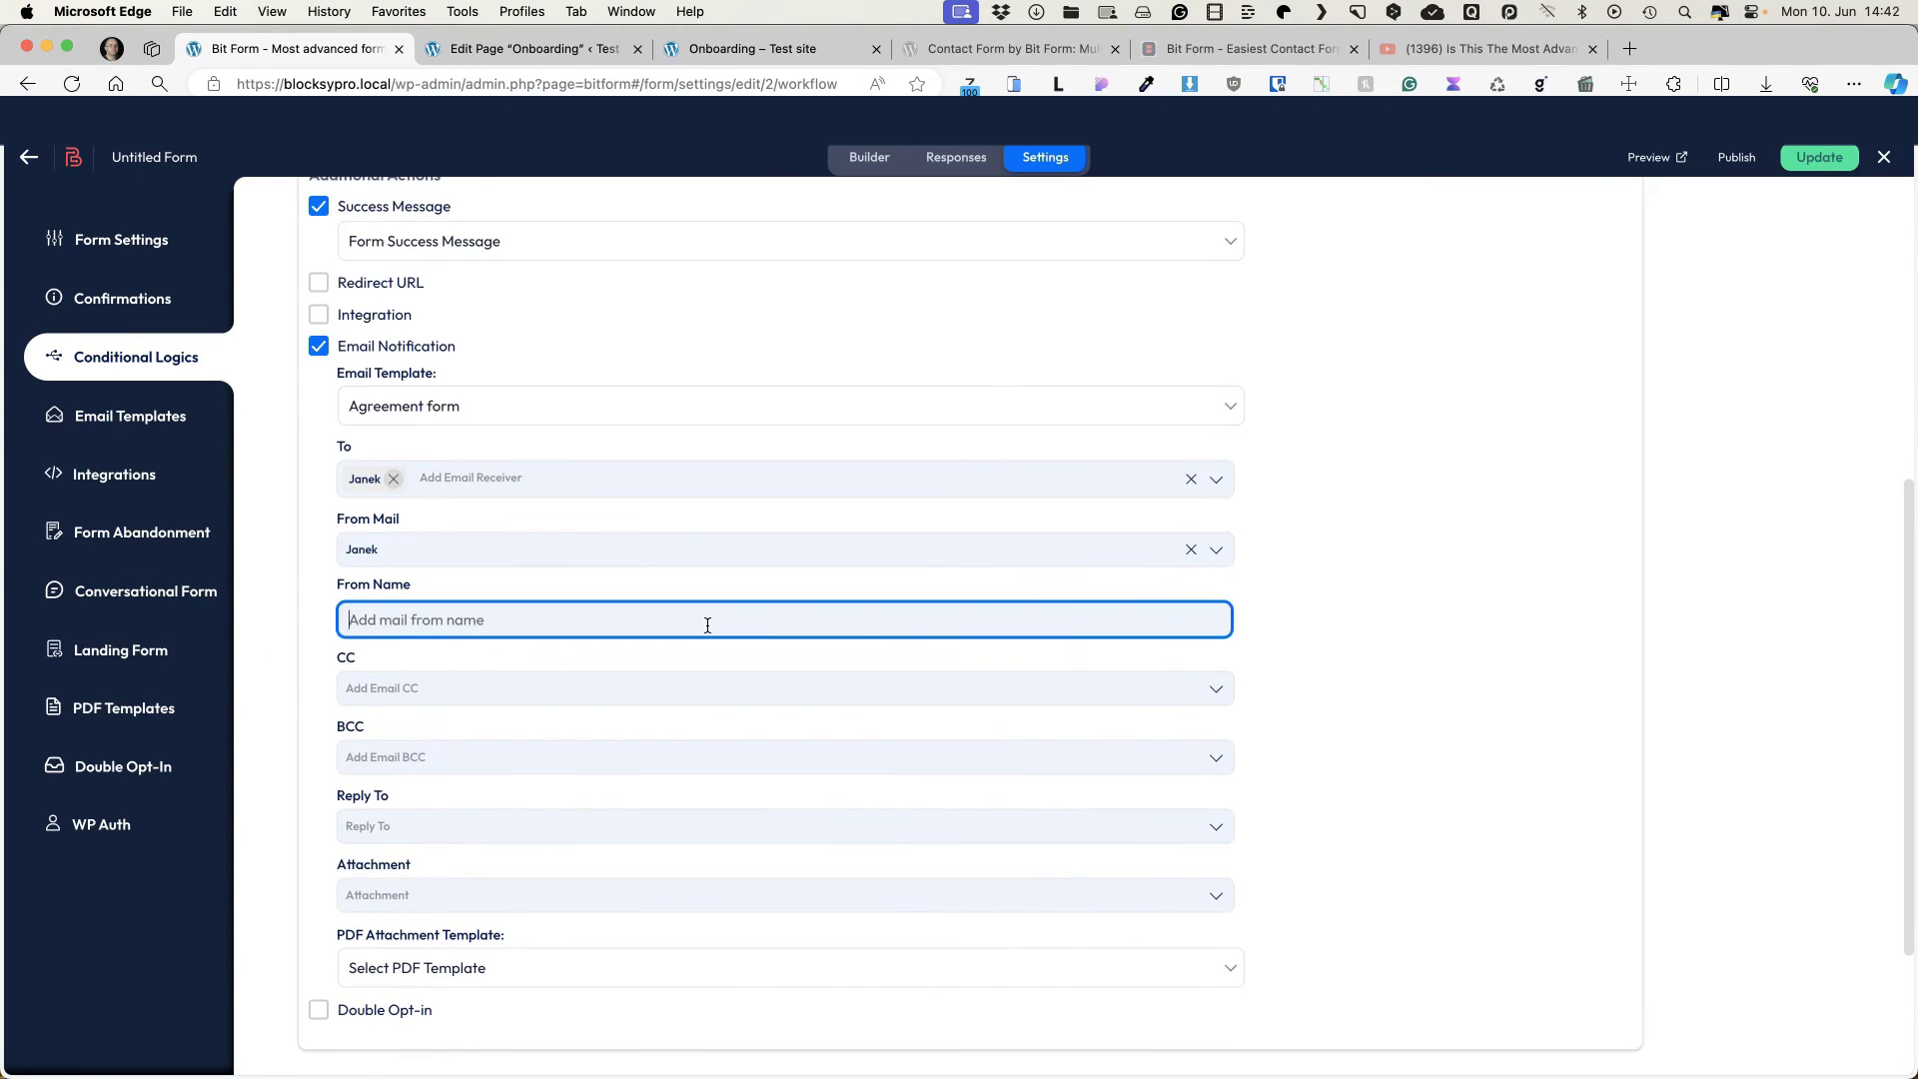
text(WPSH)
scroll(321, 534, down, 3)
click(1279, 557)
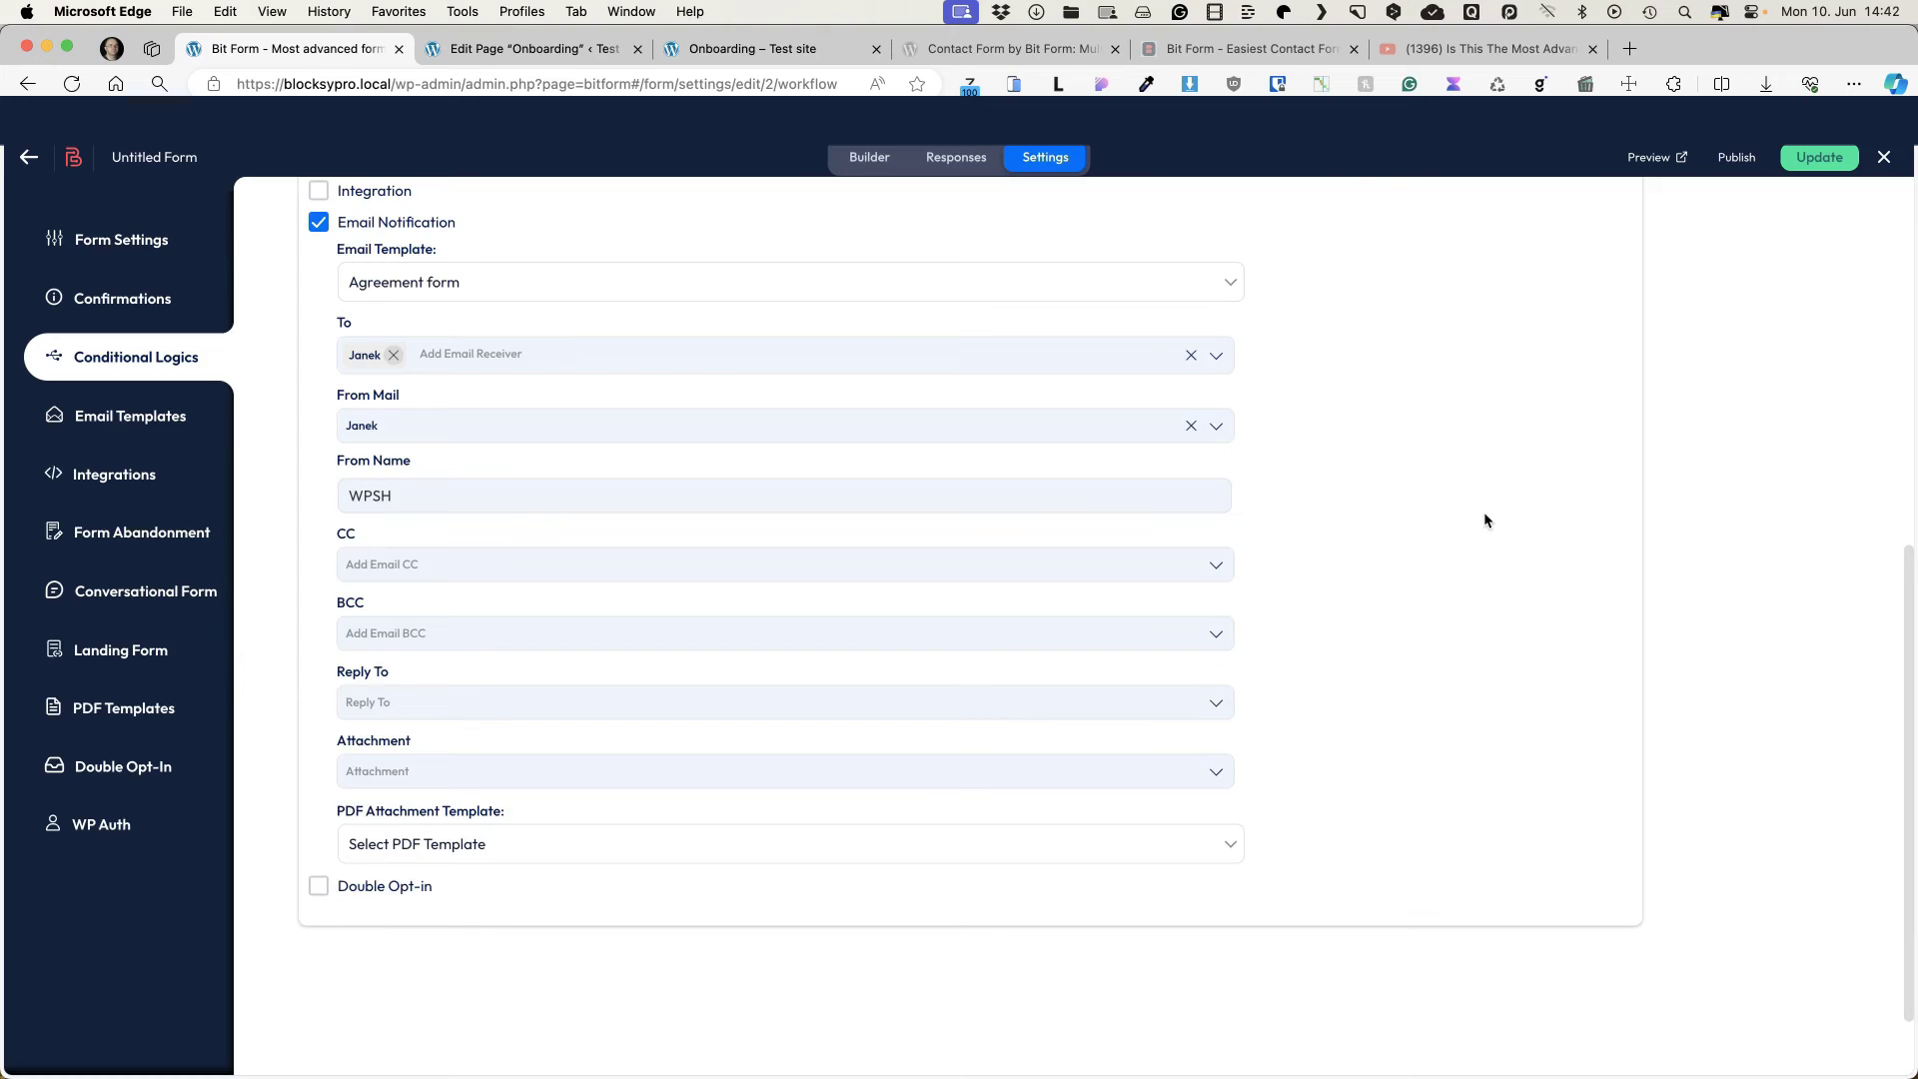
Step: Set both CC and Reply To to the b2-3 field address
click(380, 565)
click(360, 633)
click(273, 602)
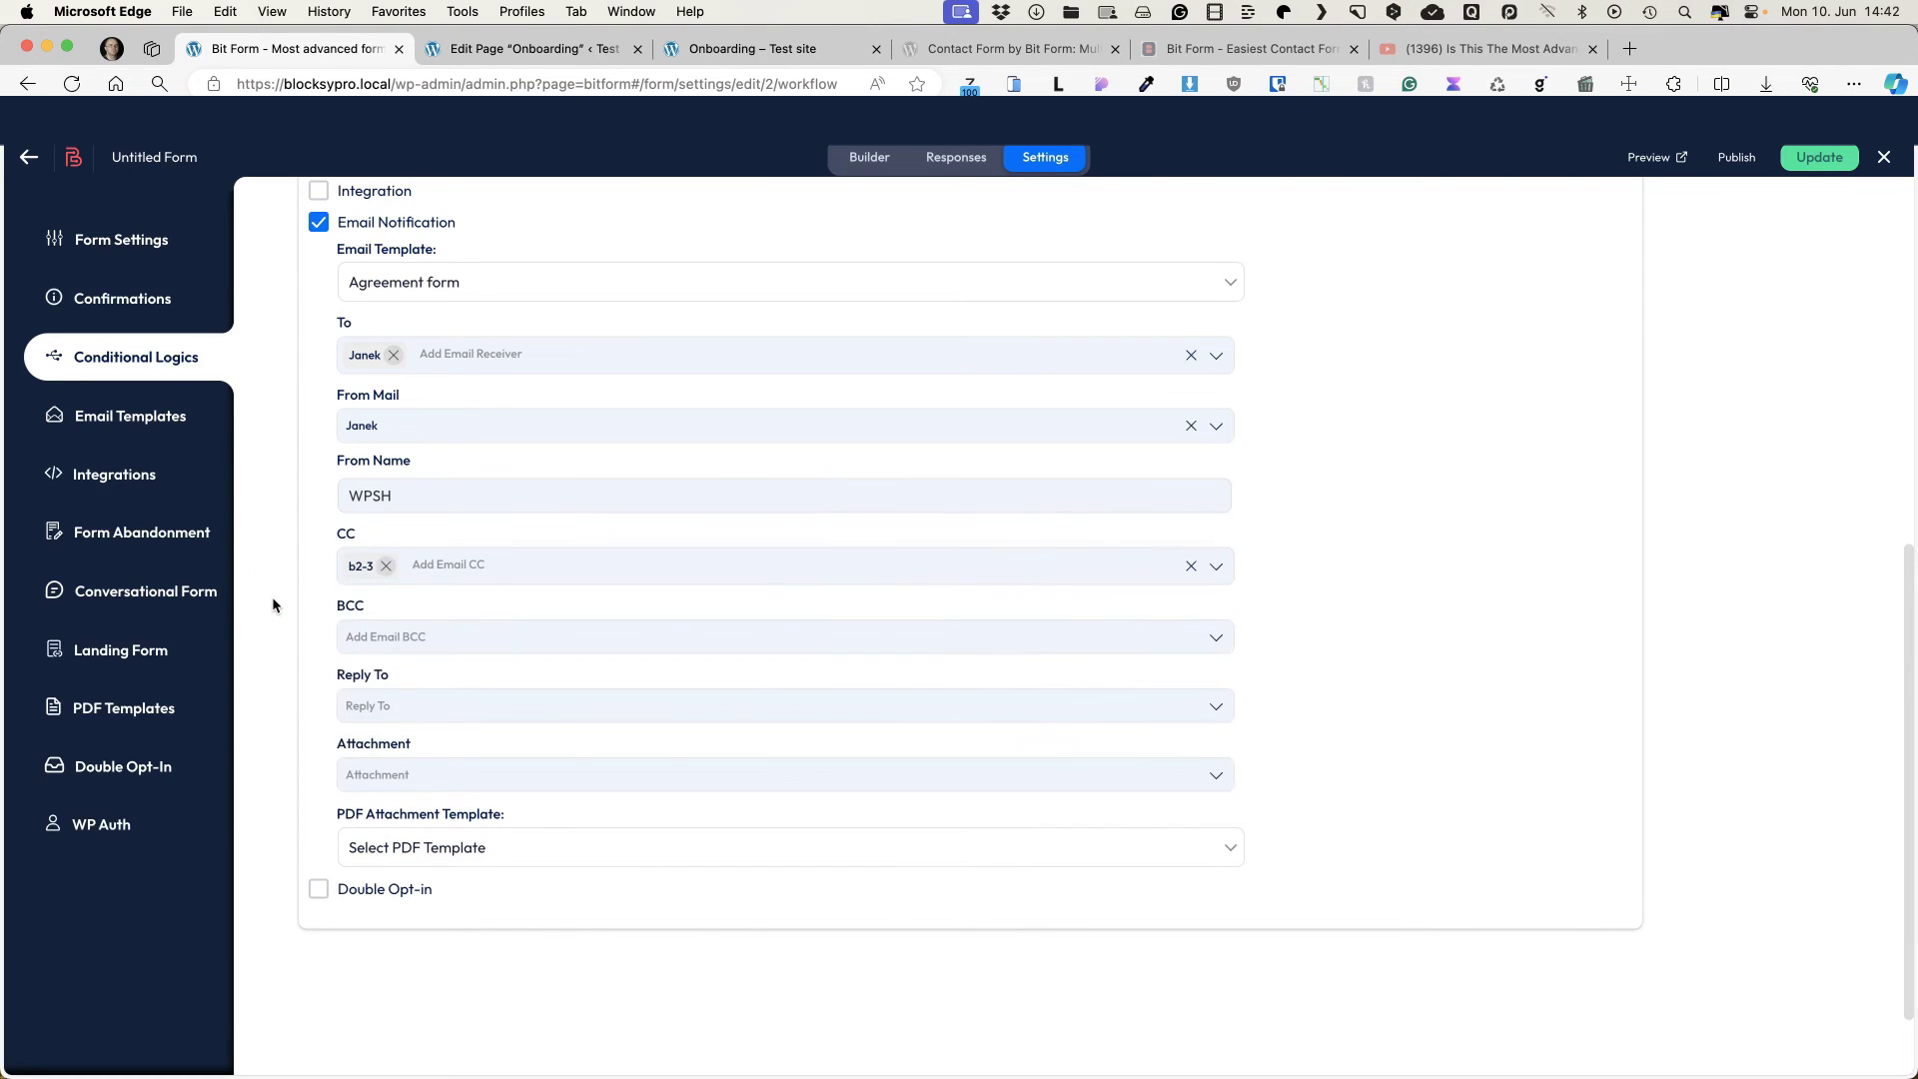
scroll(272, 604, down, 2)
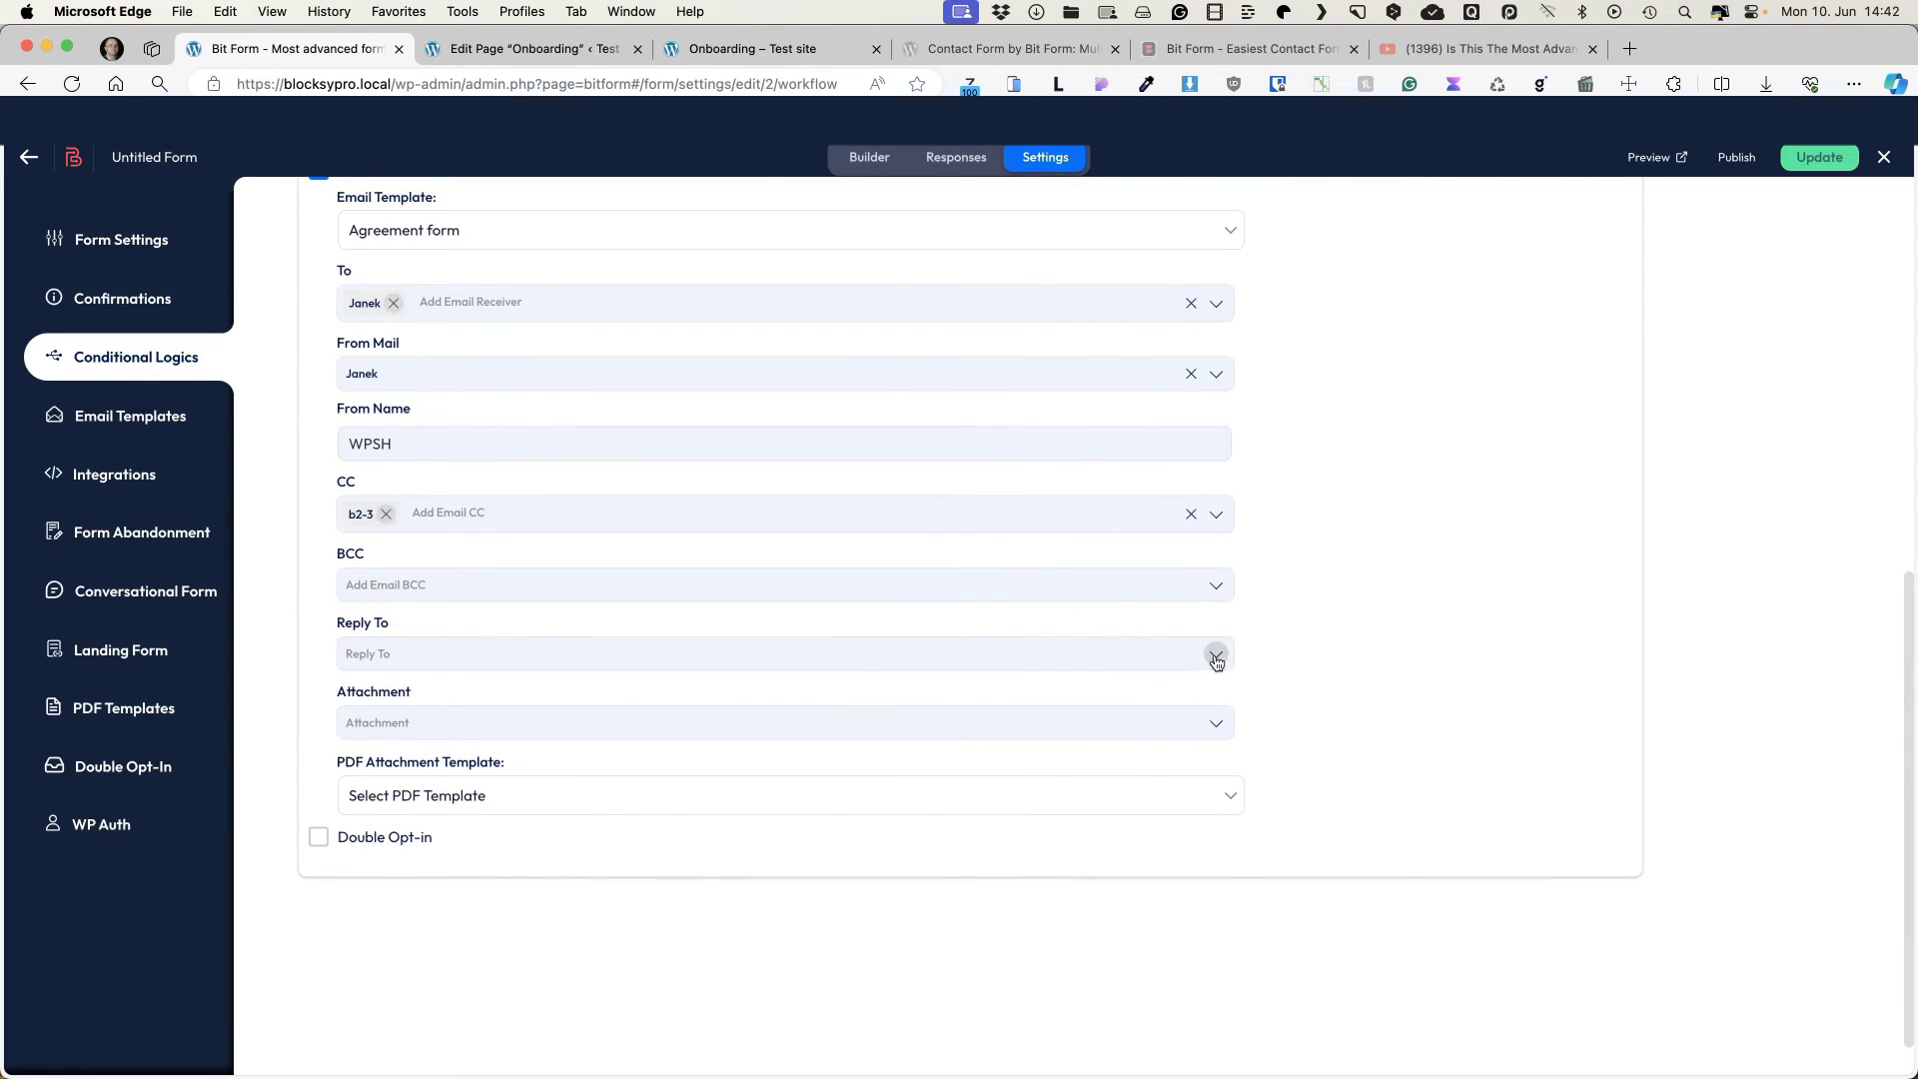
click(1214, 654)
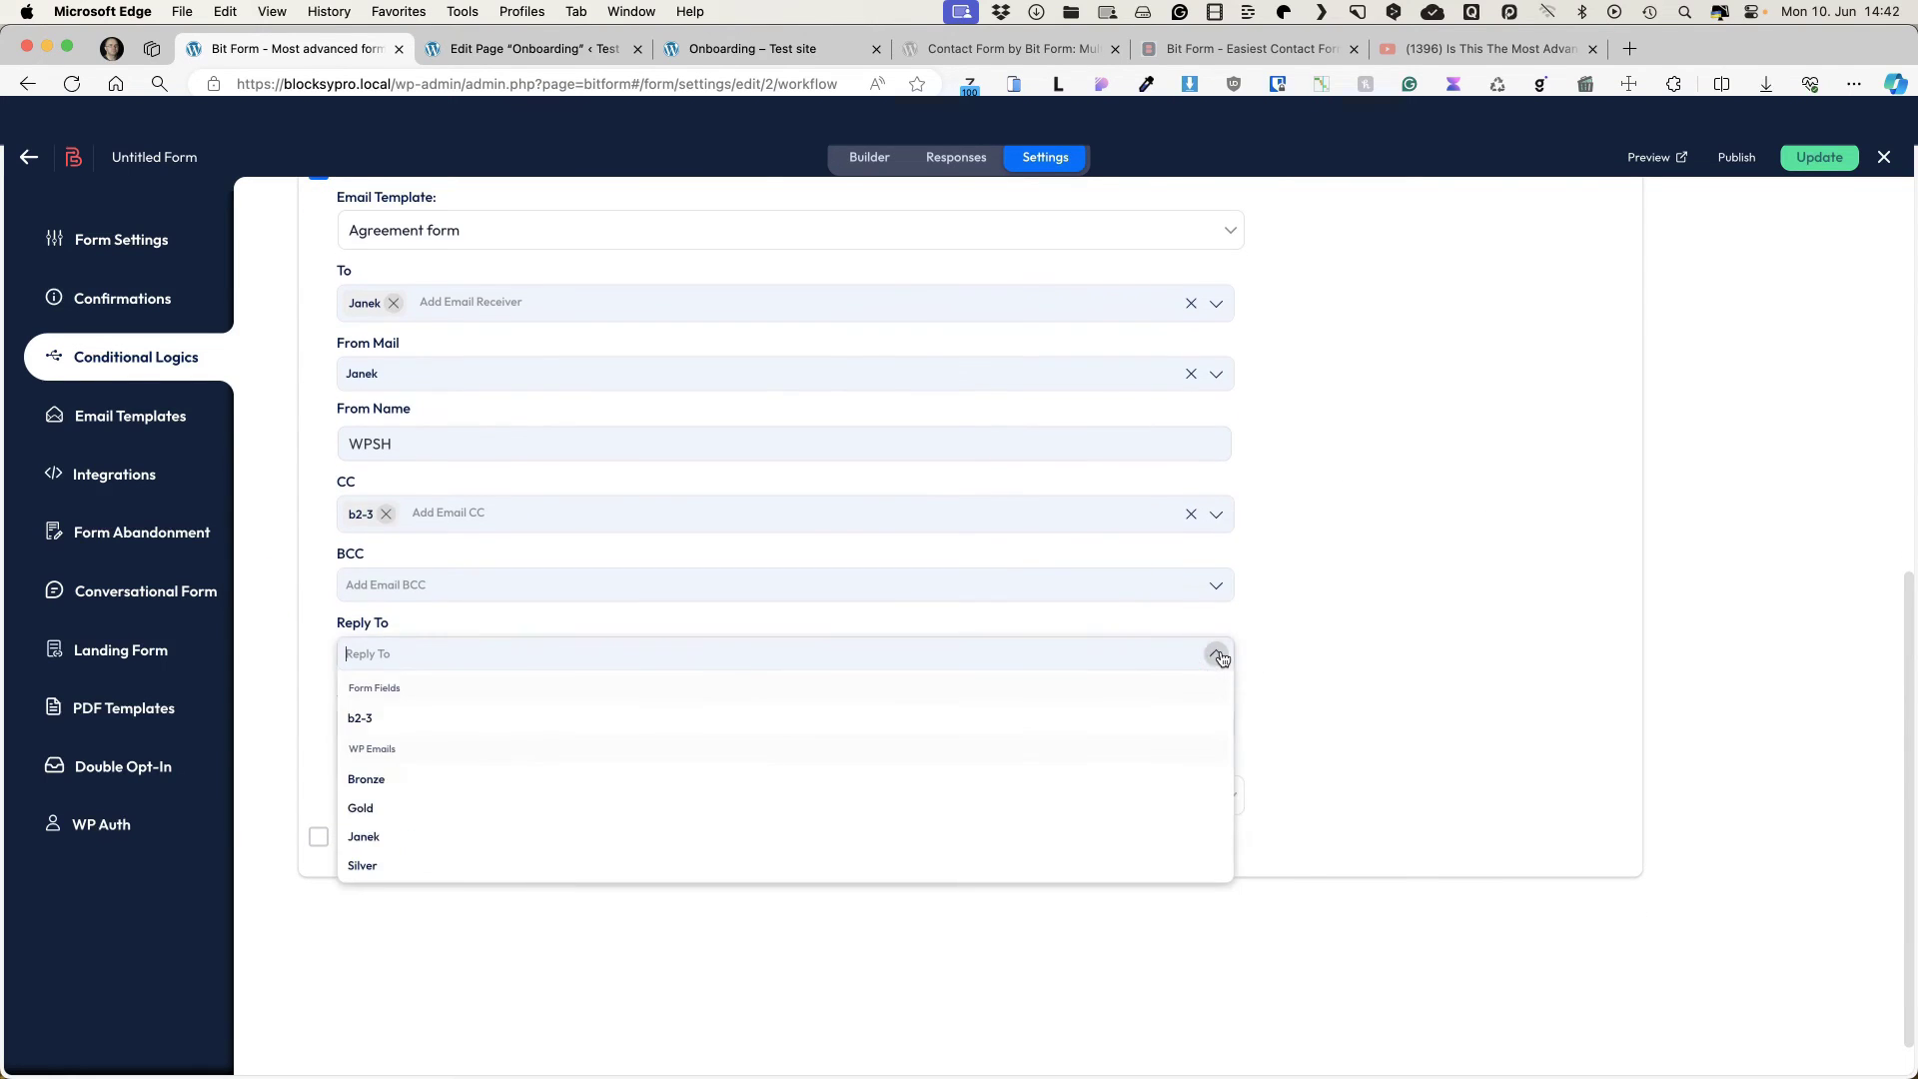
click(357, 720)
click(290, 630)
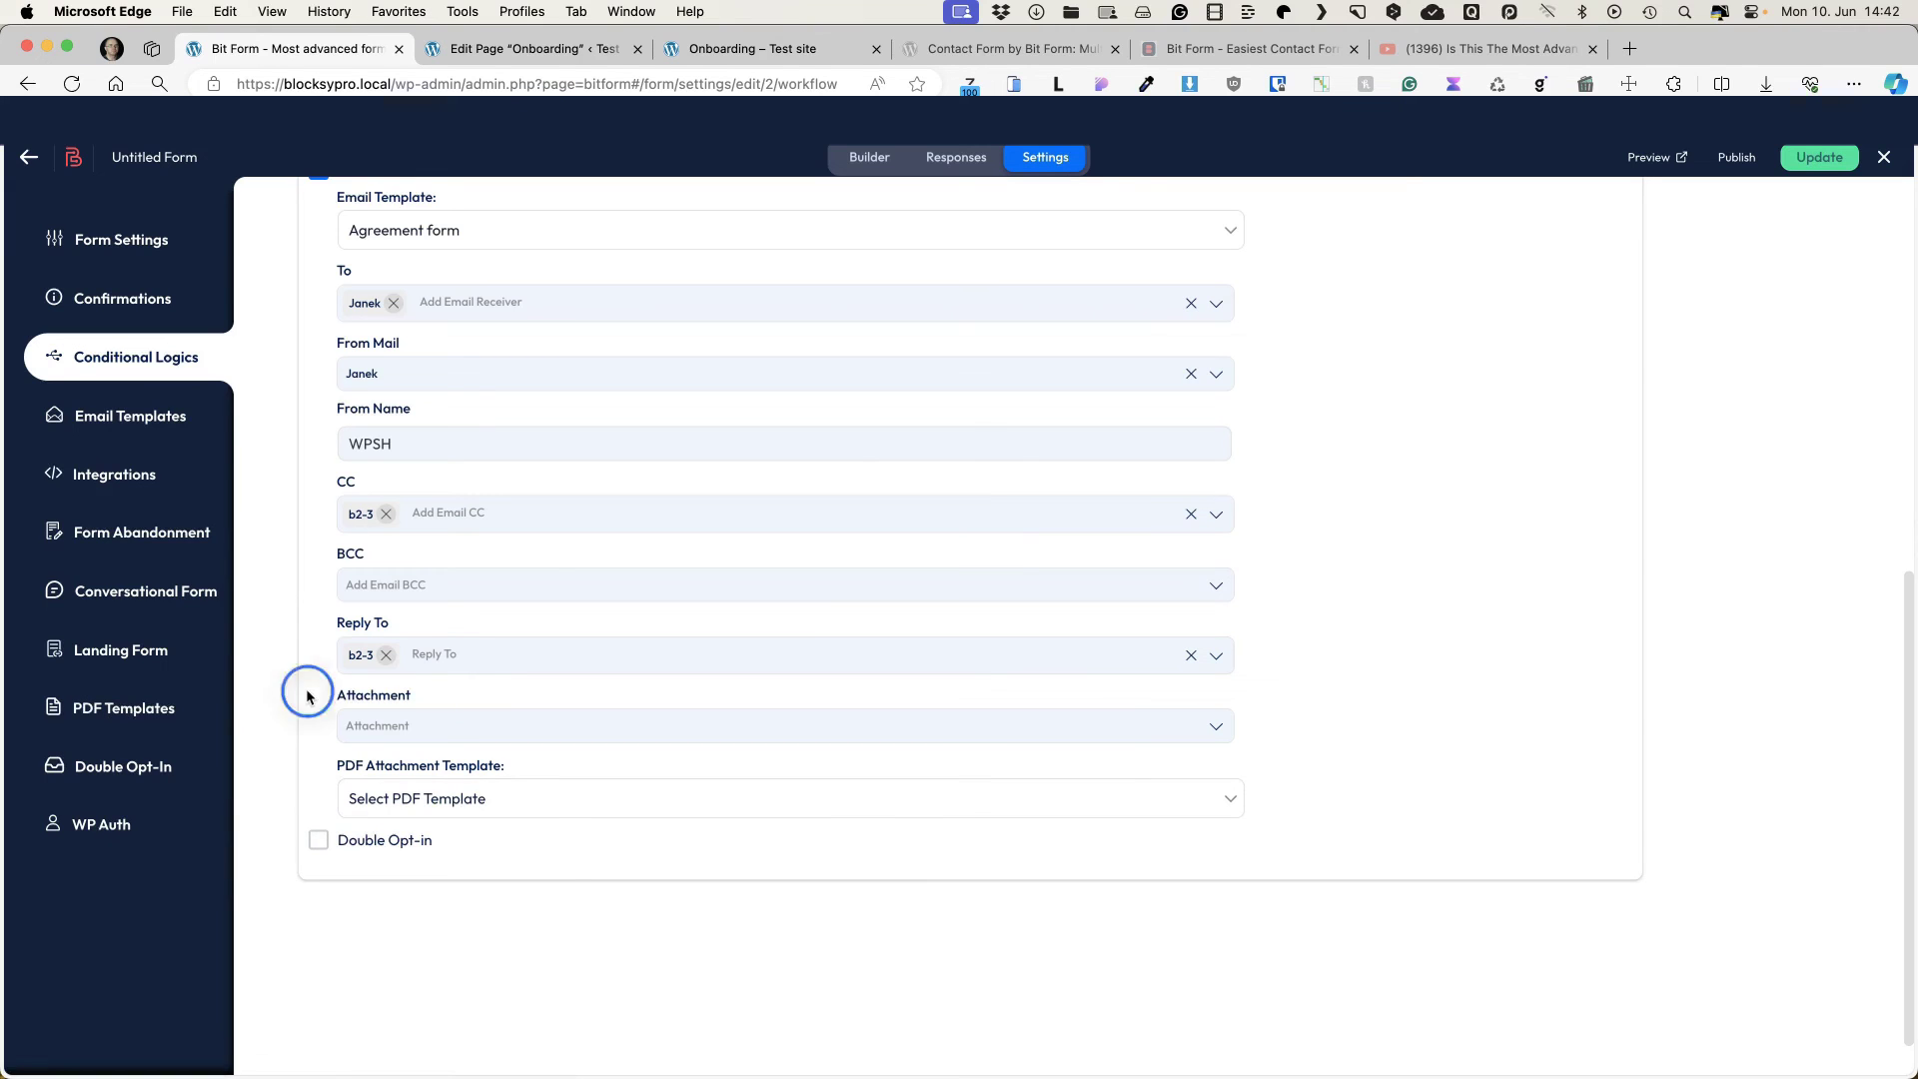
scroll(1387, 248, up, 5)
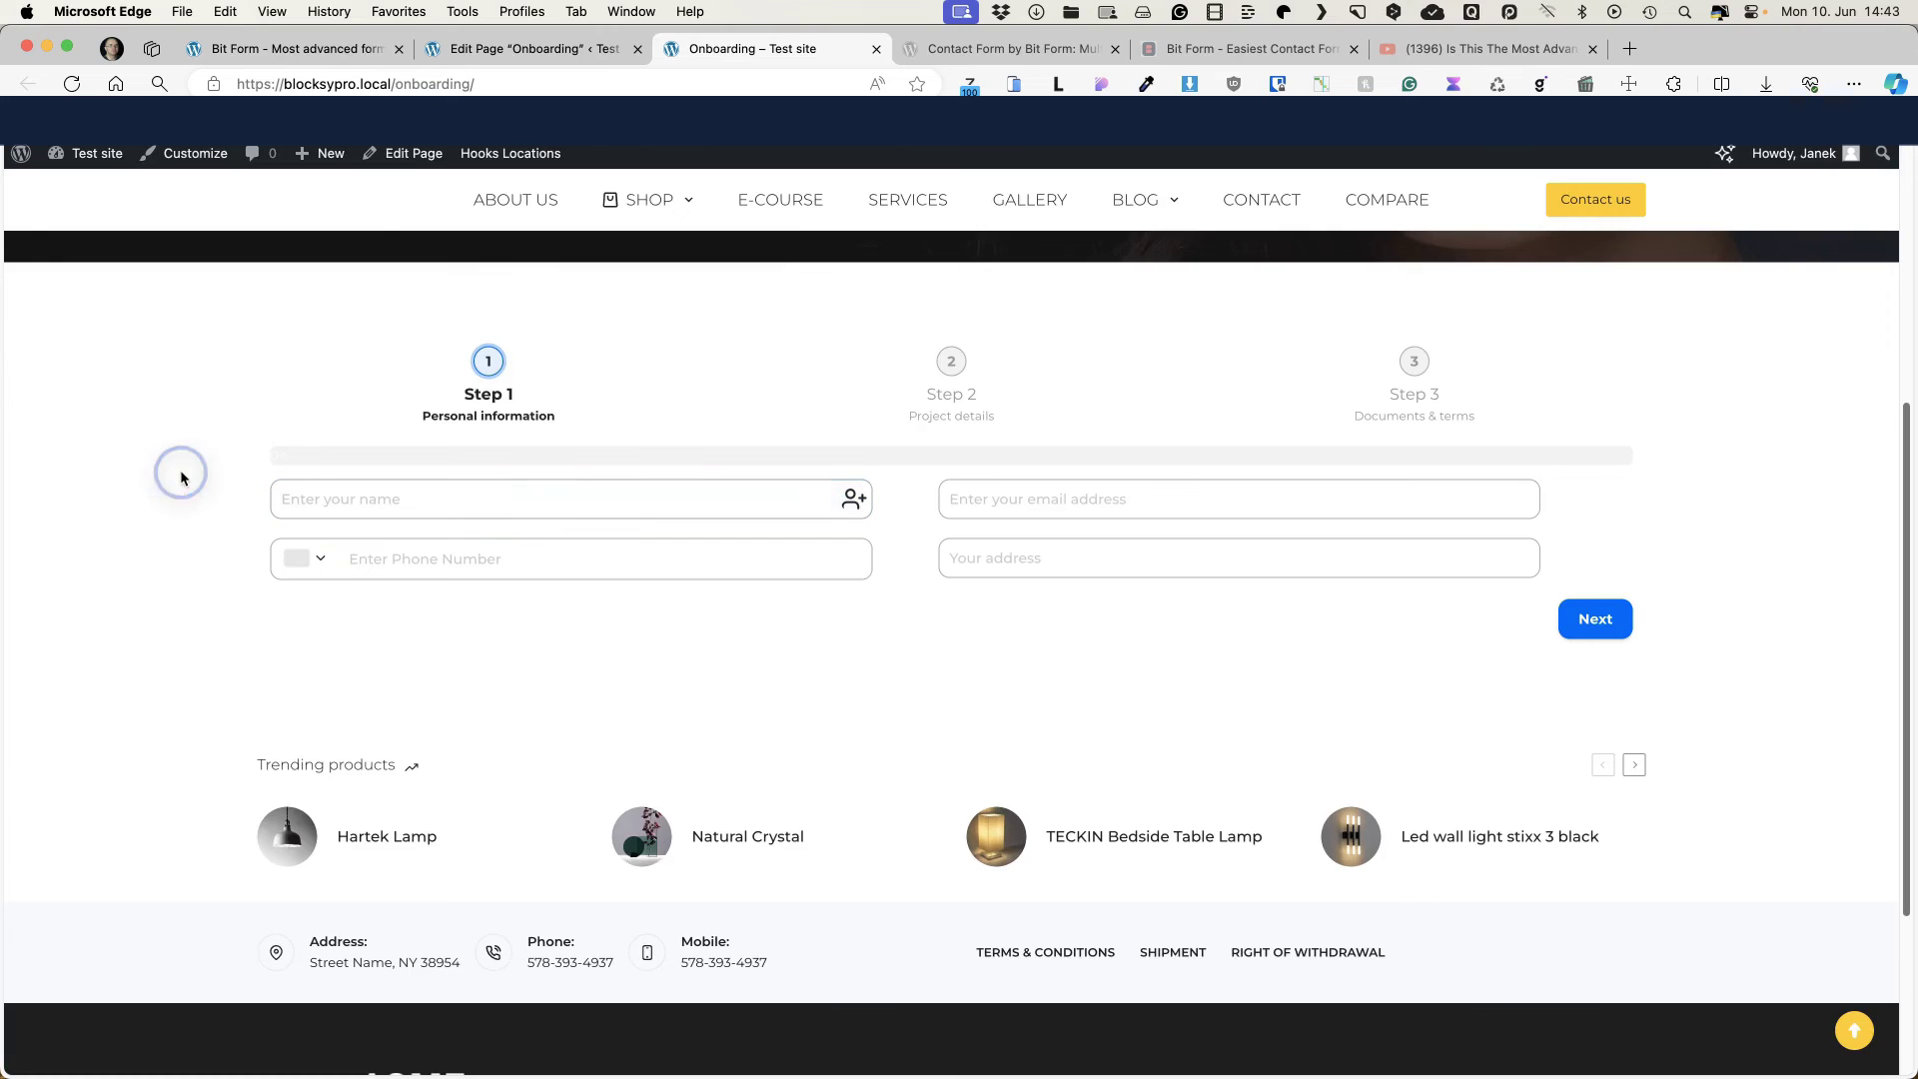
Step: Swap Bit Form Default for the Atlassian Theme in the builder, update the form, and return to the live page
click(499, 49)
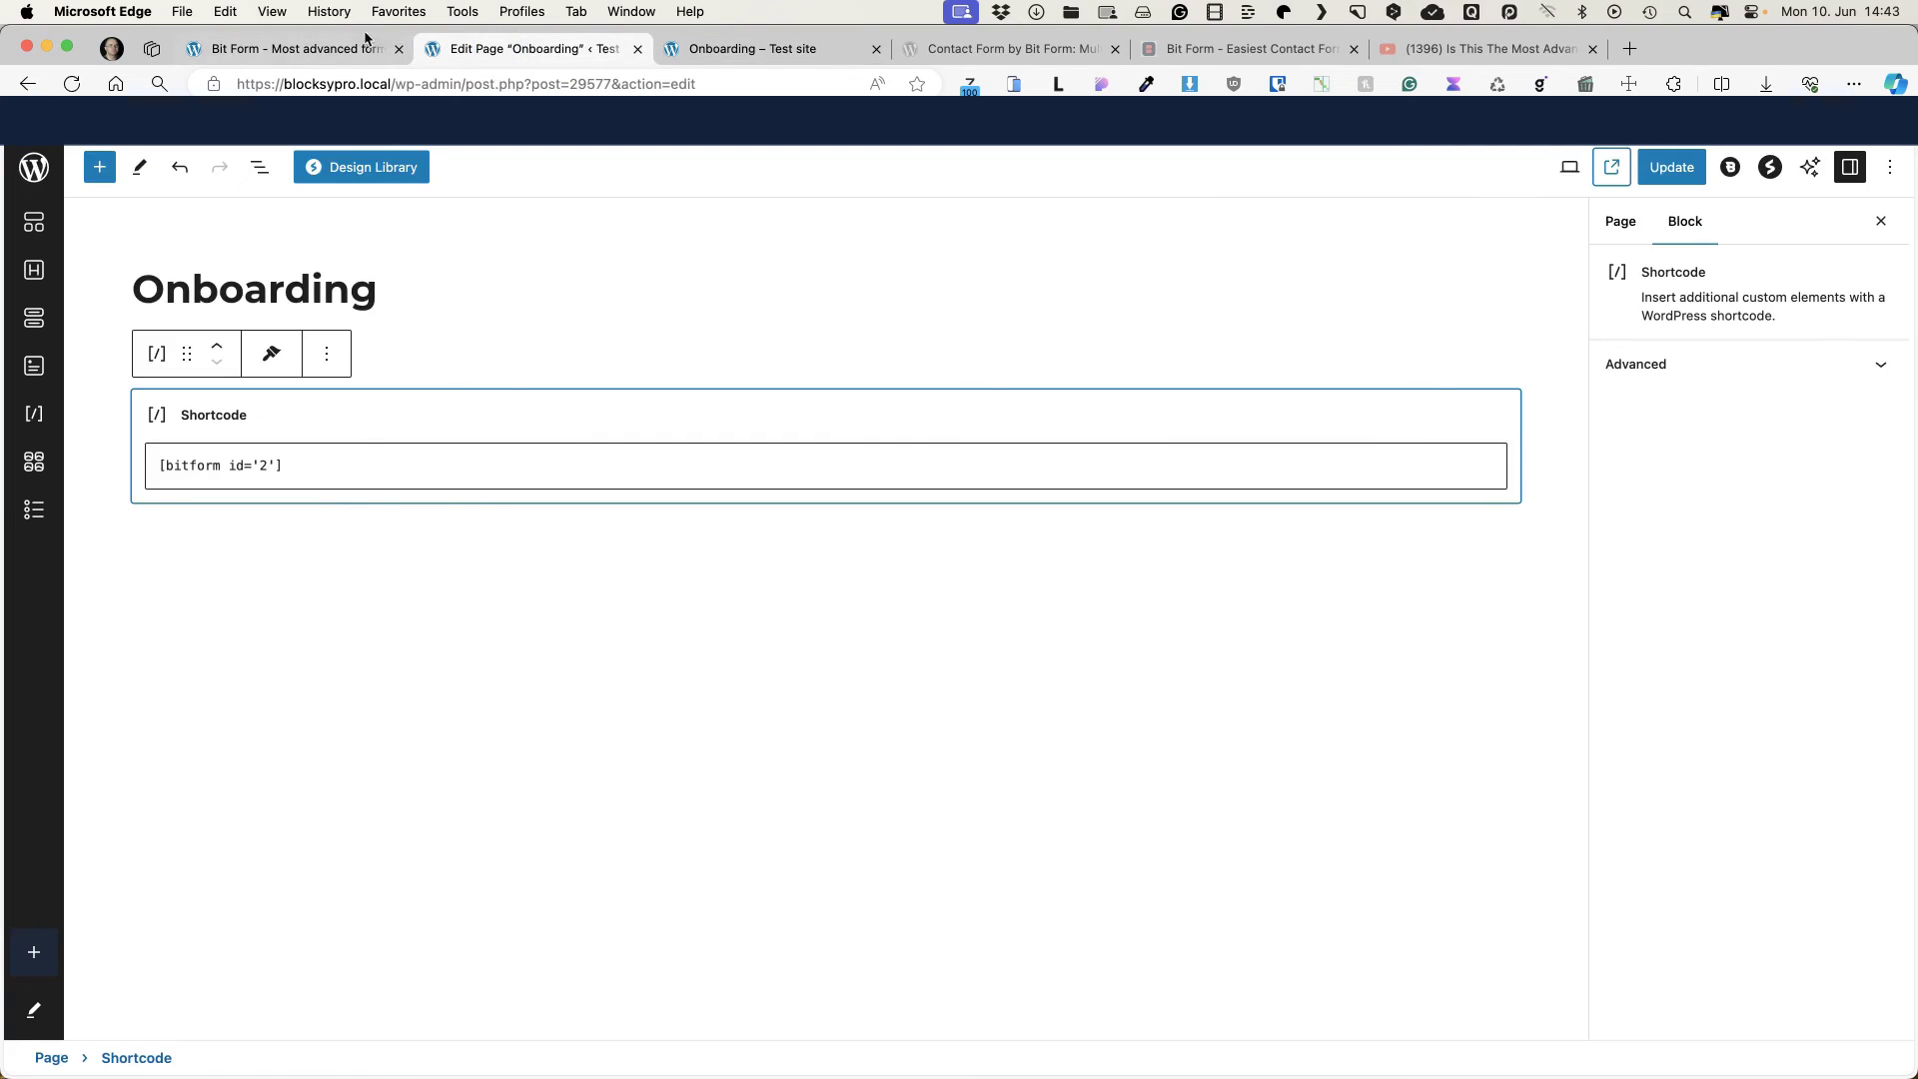
click(365, 39)
scroll(574, 326, up, 5)
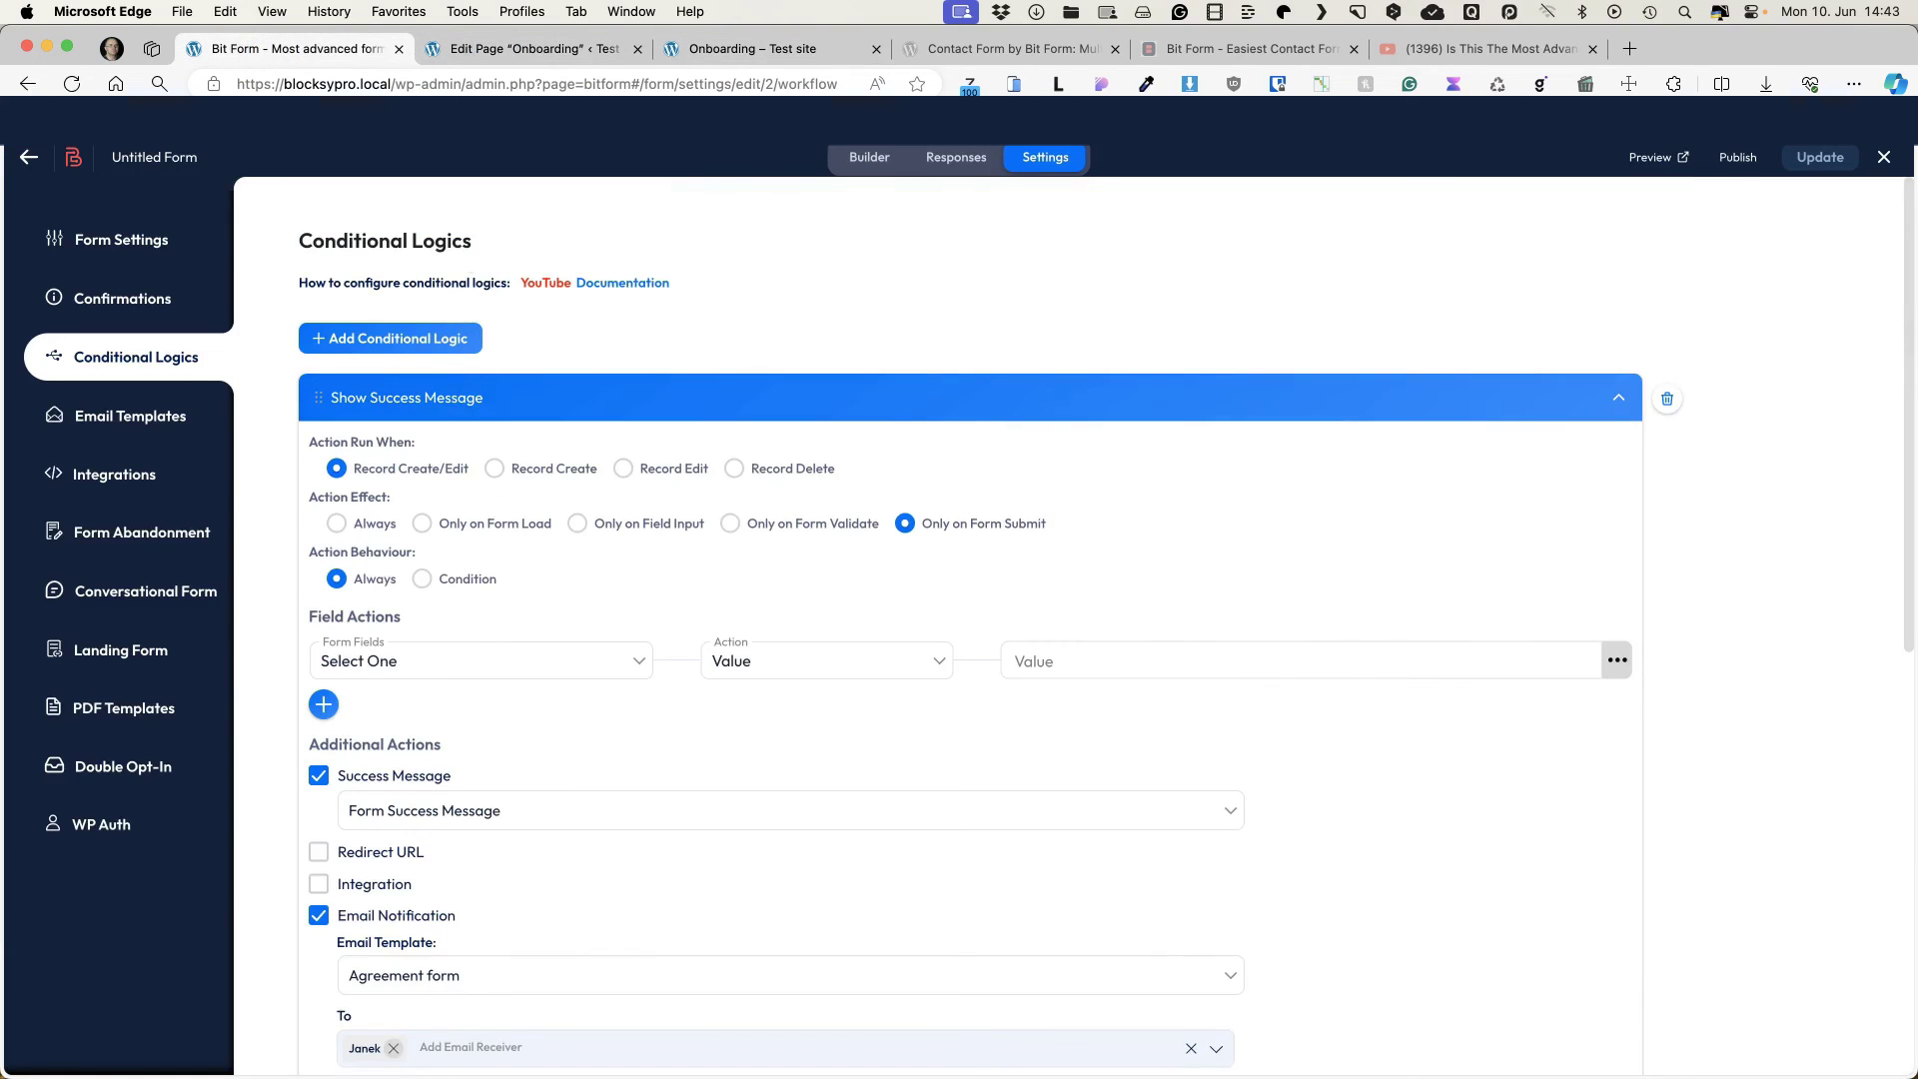
click(884, 156)
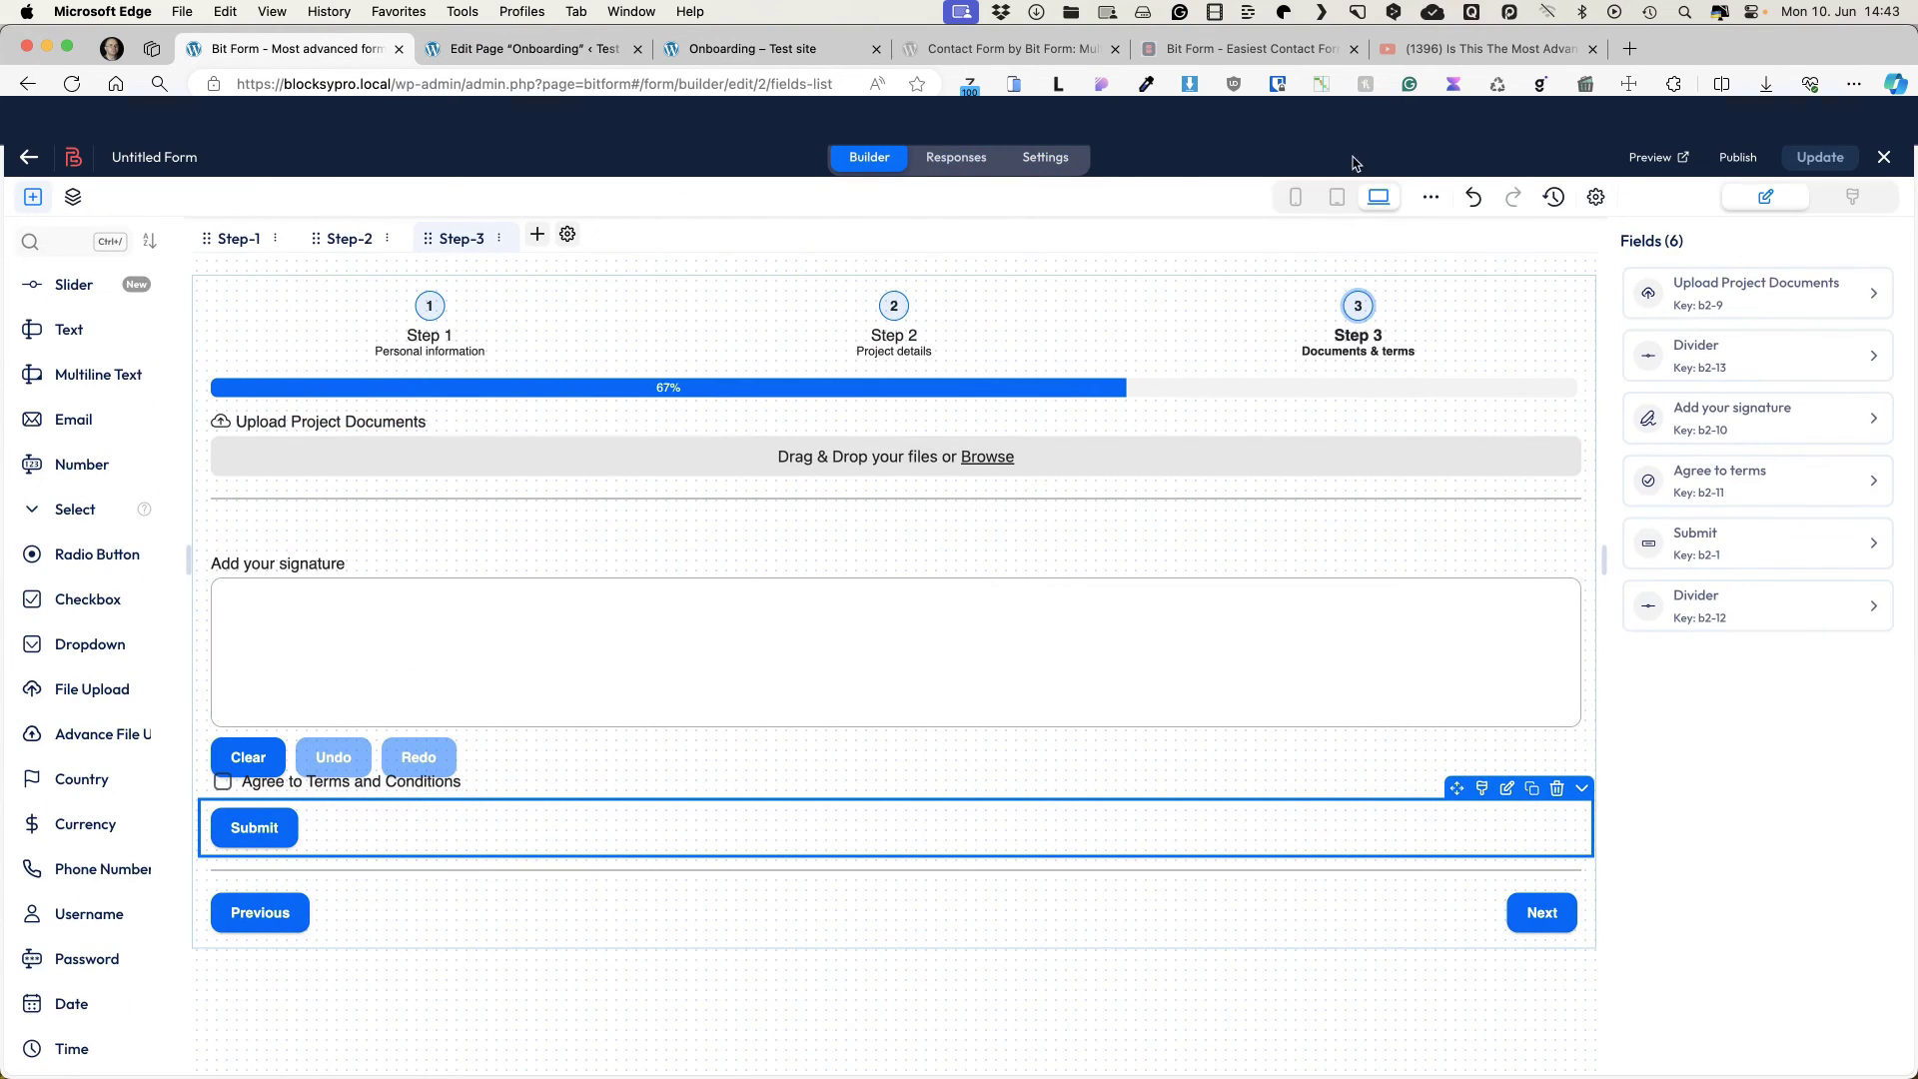
click(1856, 198)
mouse_move(1849, 368)
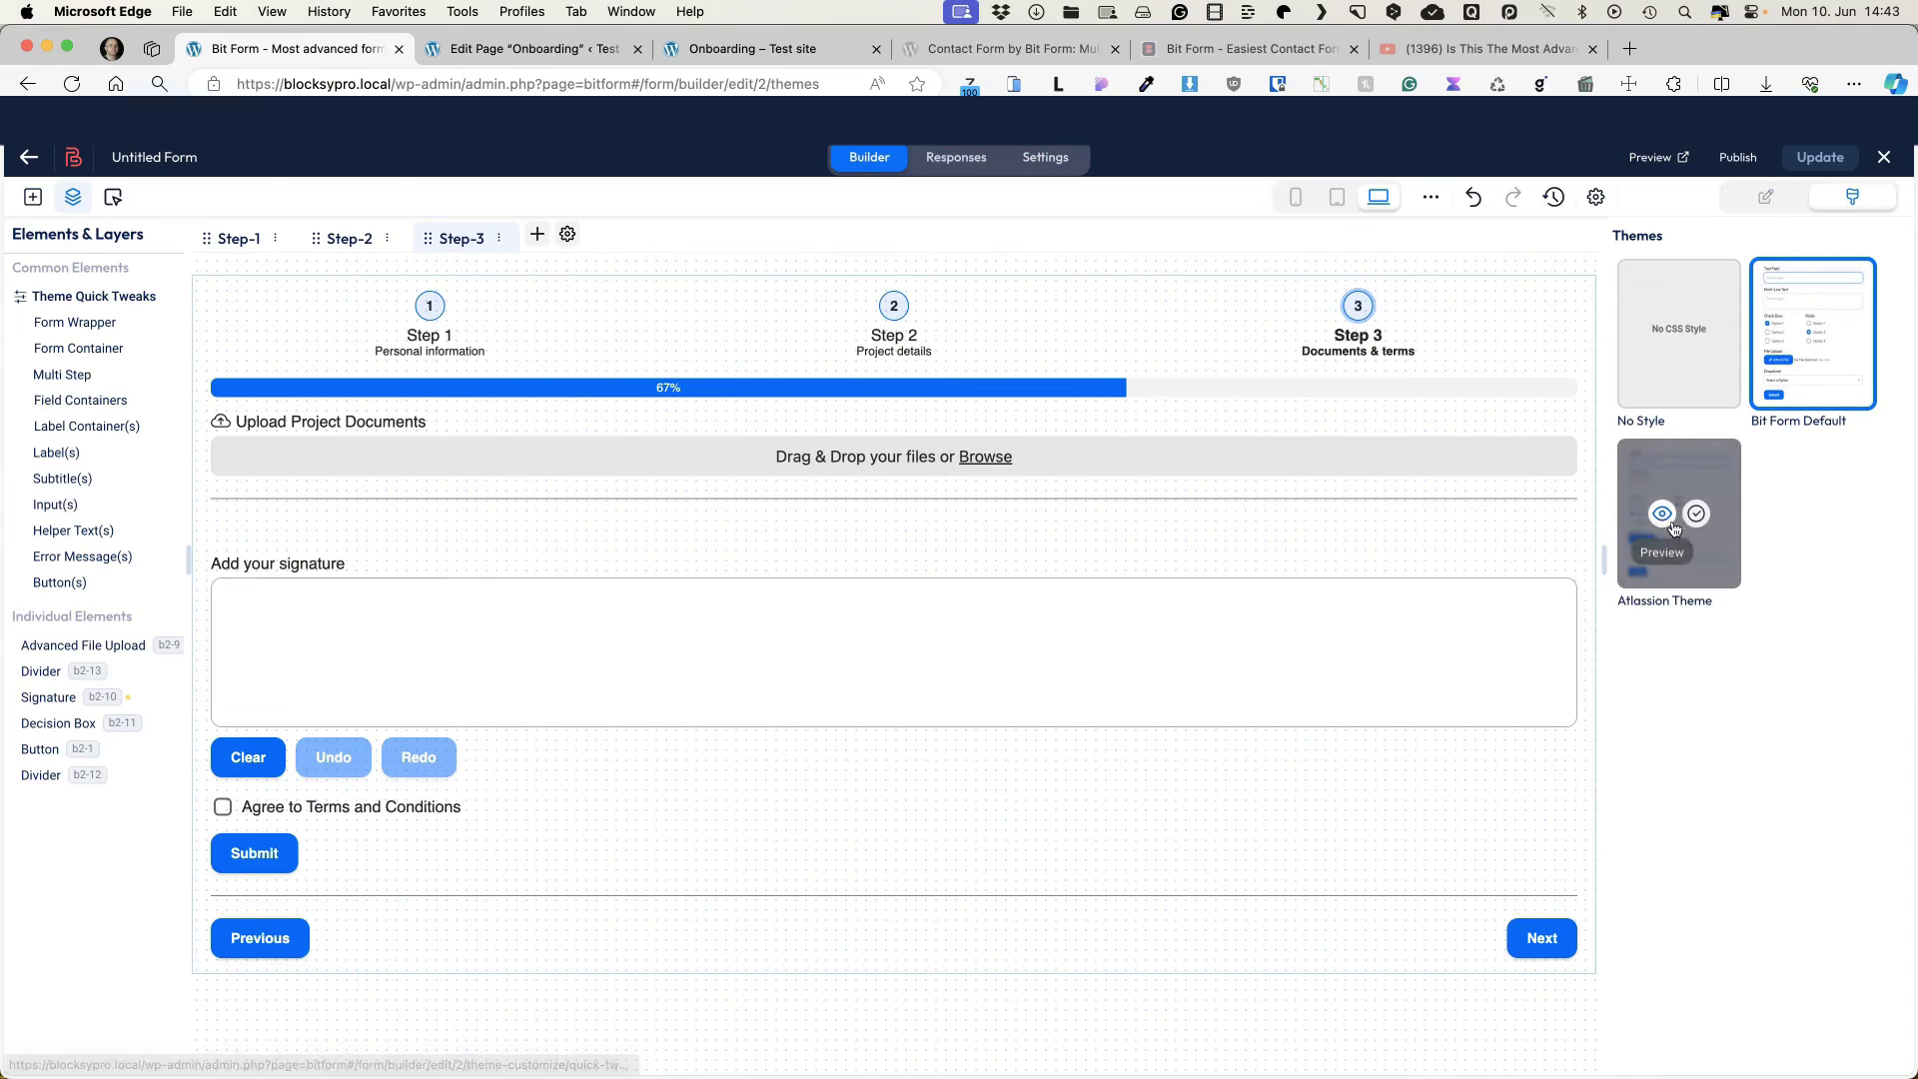
click(1695, 516)
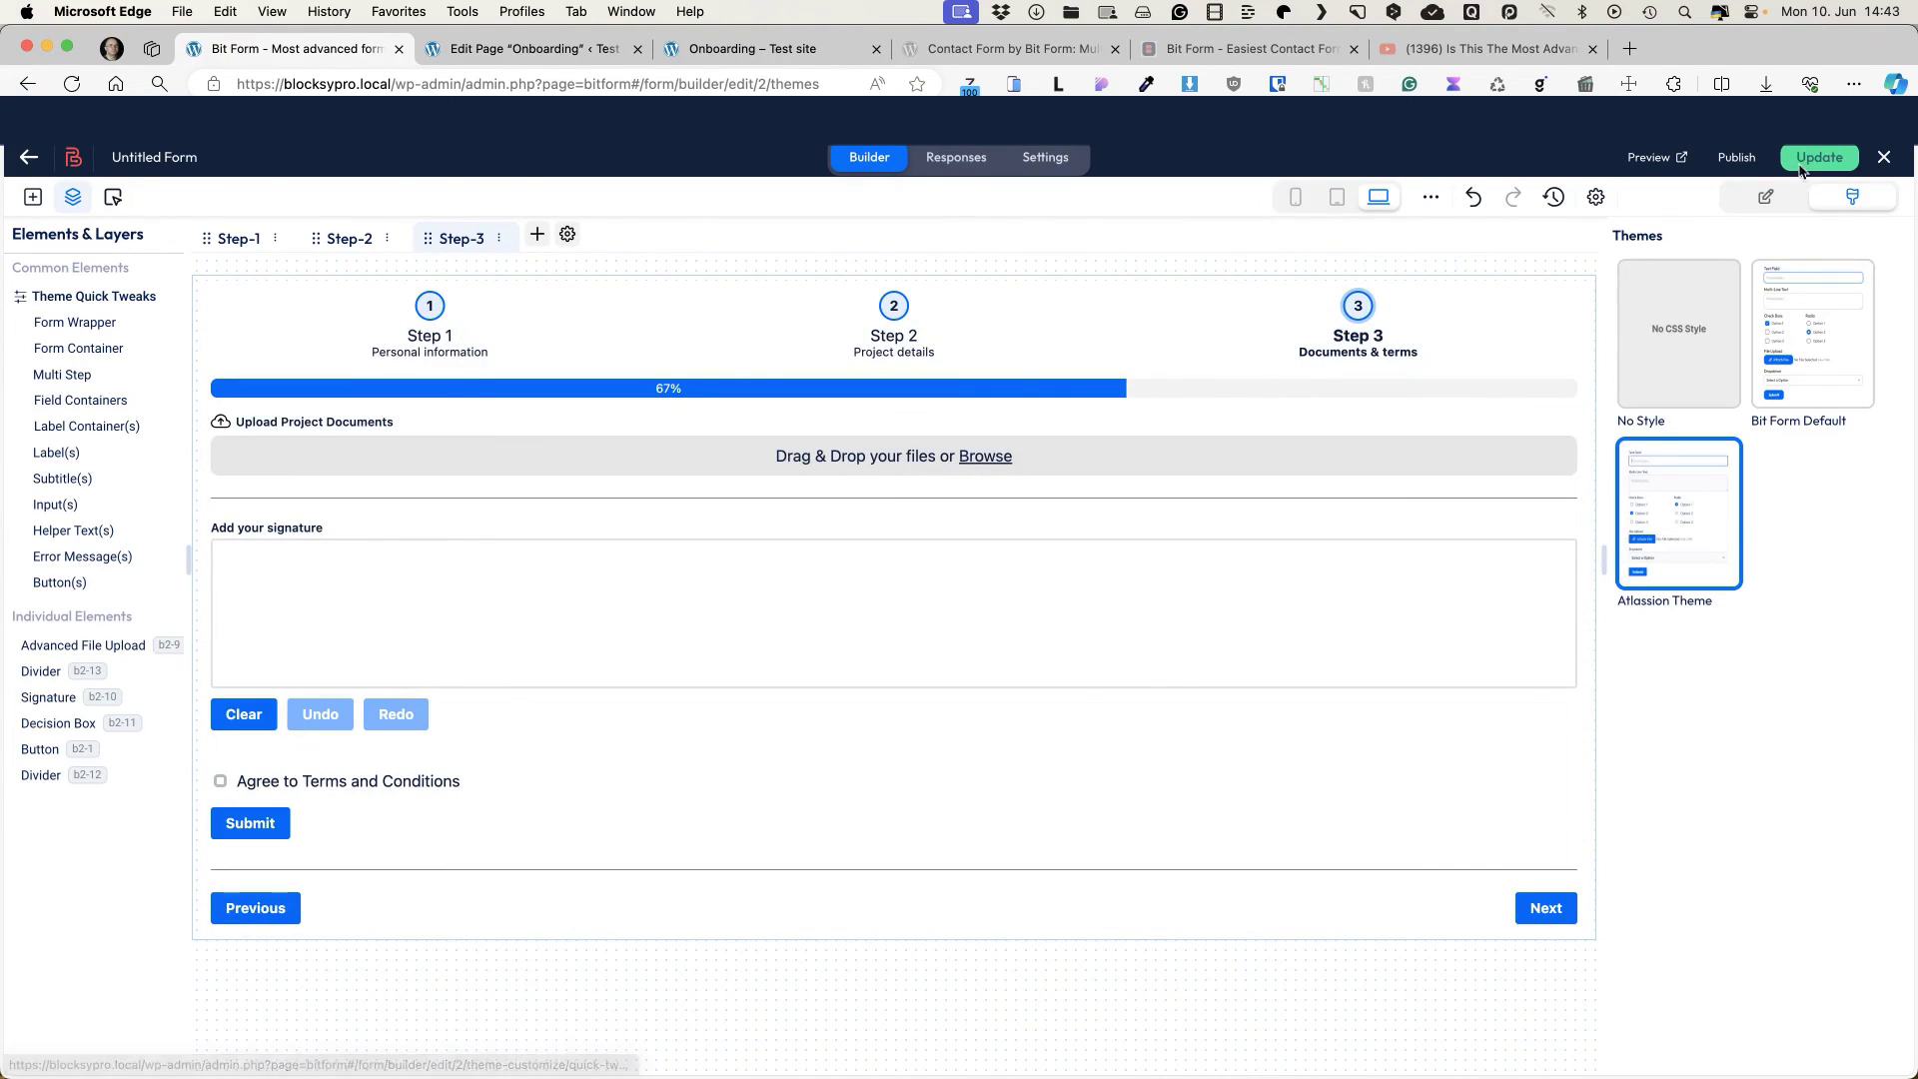
click(1819, 156)
click(749, 48)
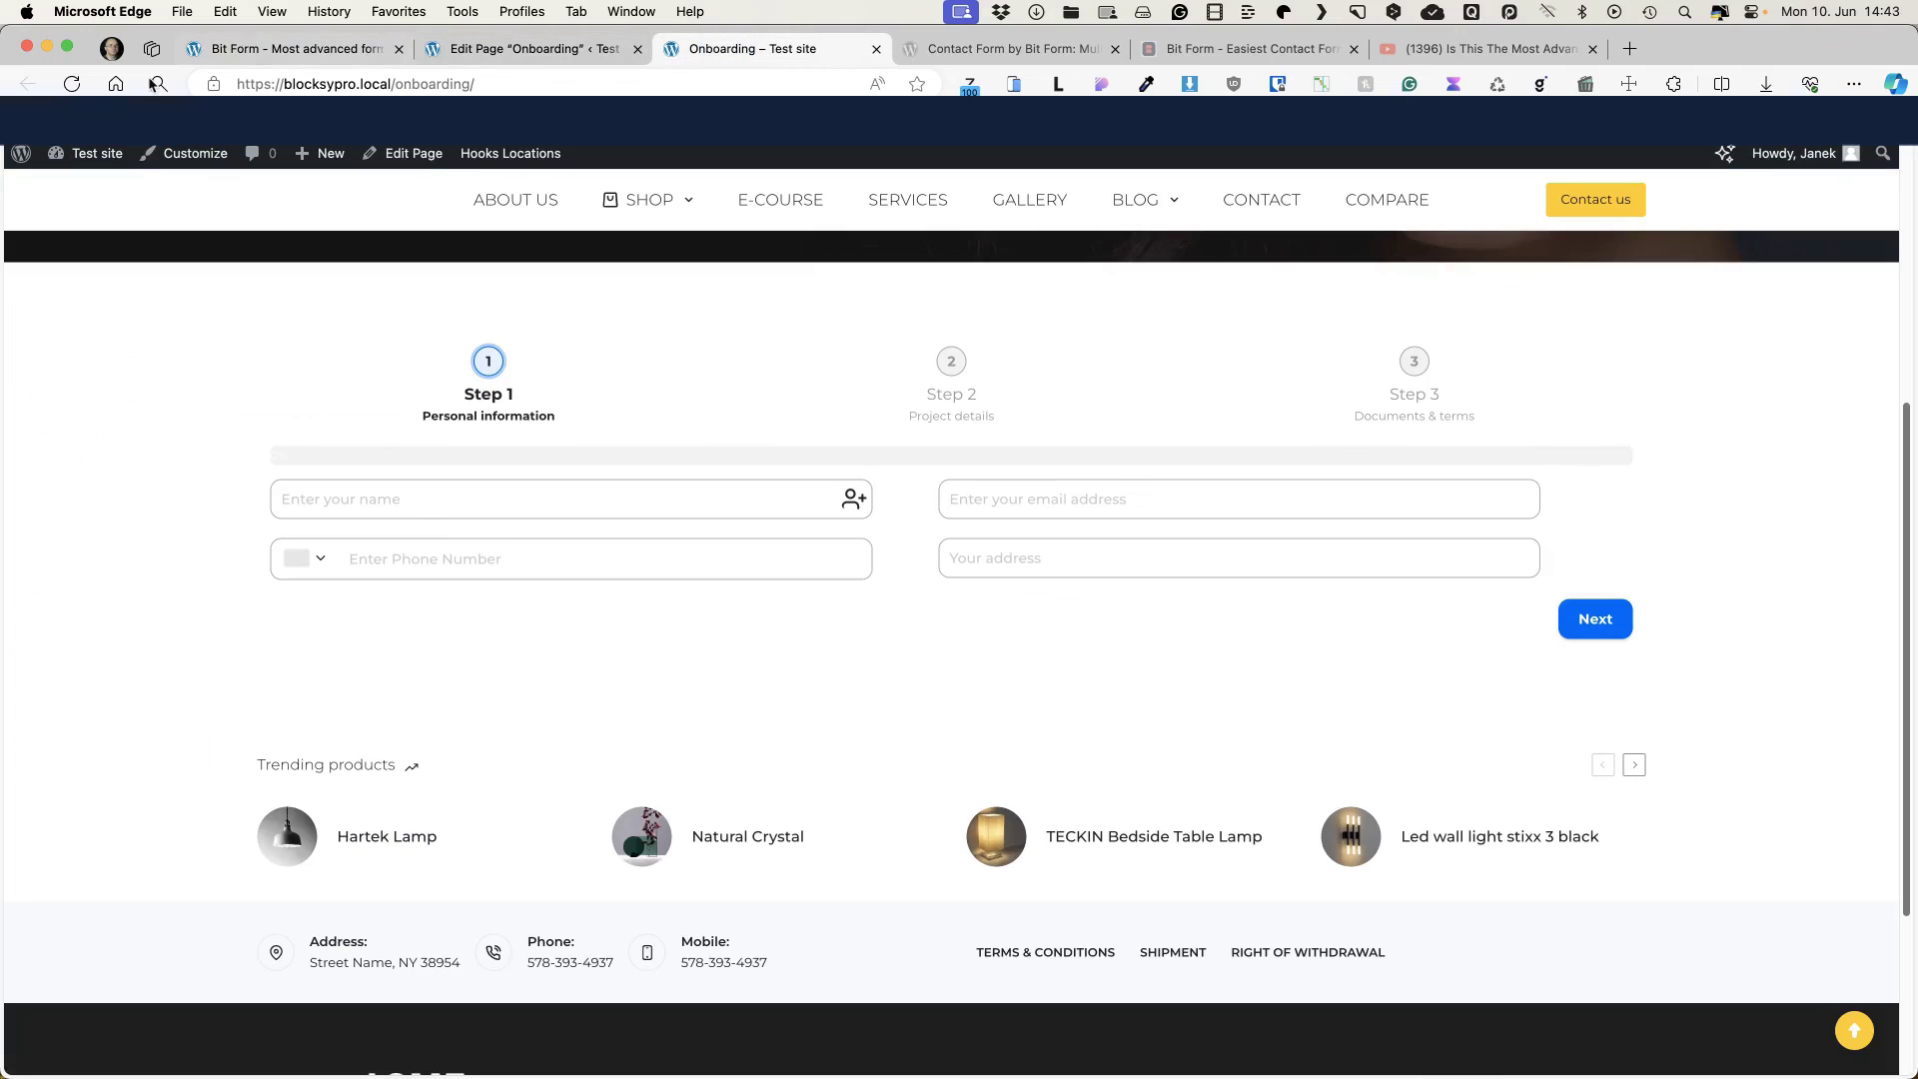
Step: Reload the Onboarding page and fill Step 1 with a test name, e-mail and address
click(70, 84)
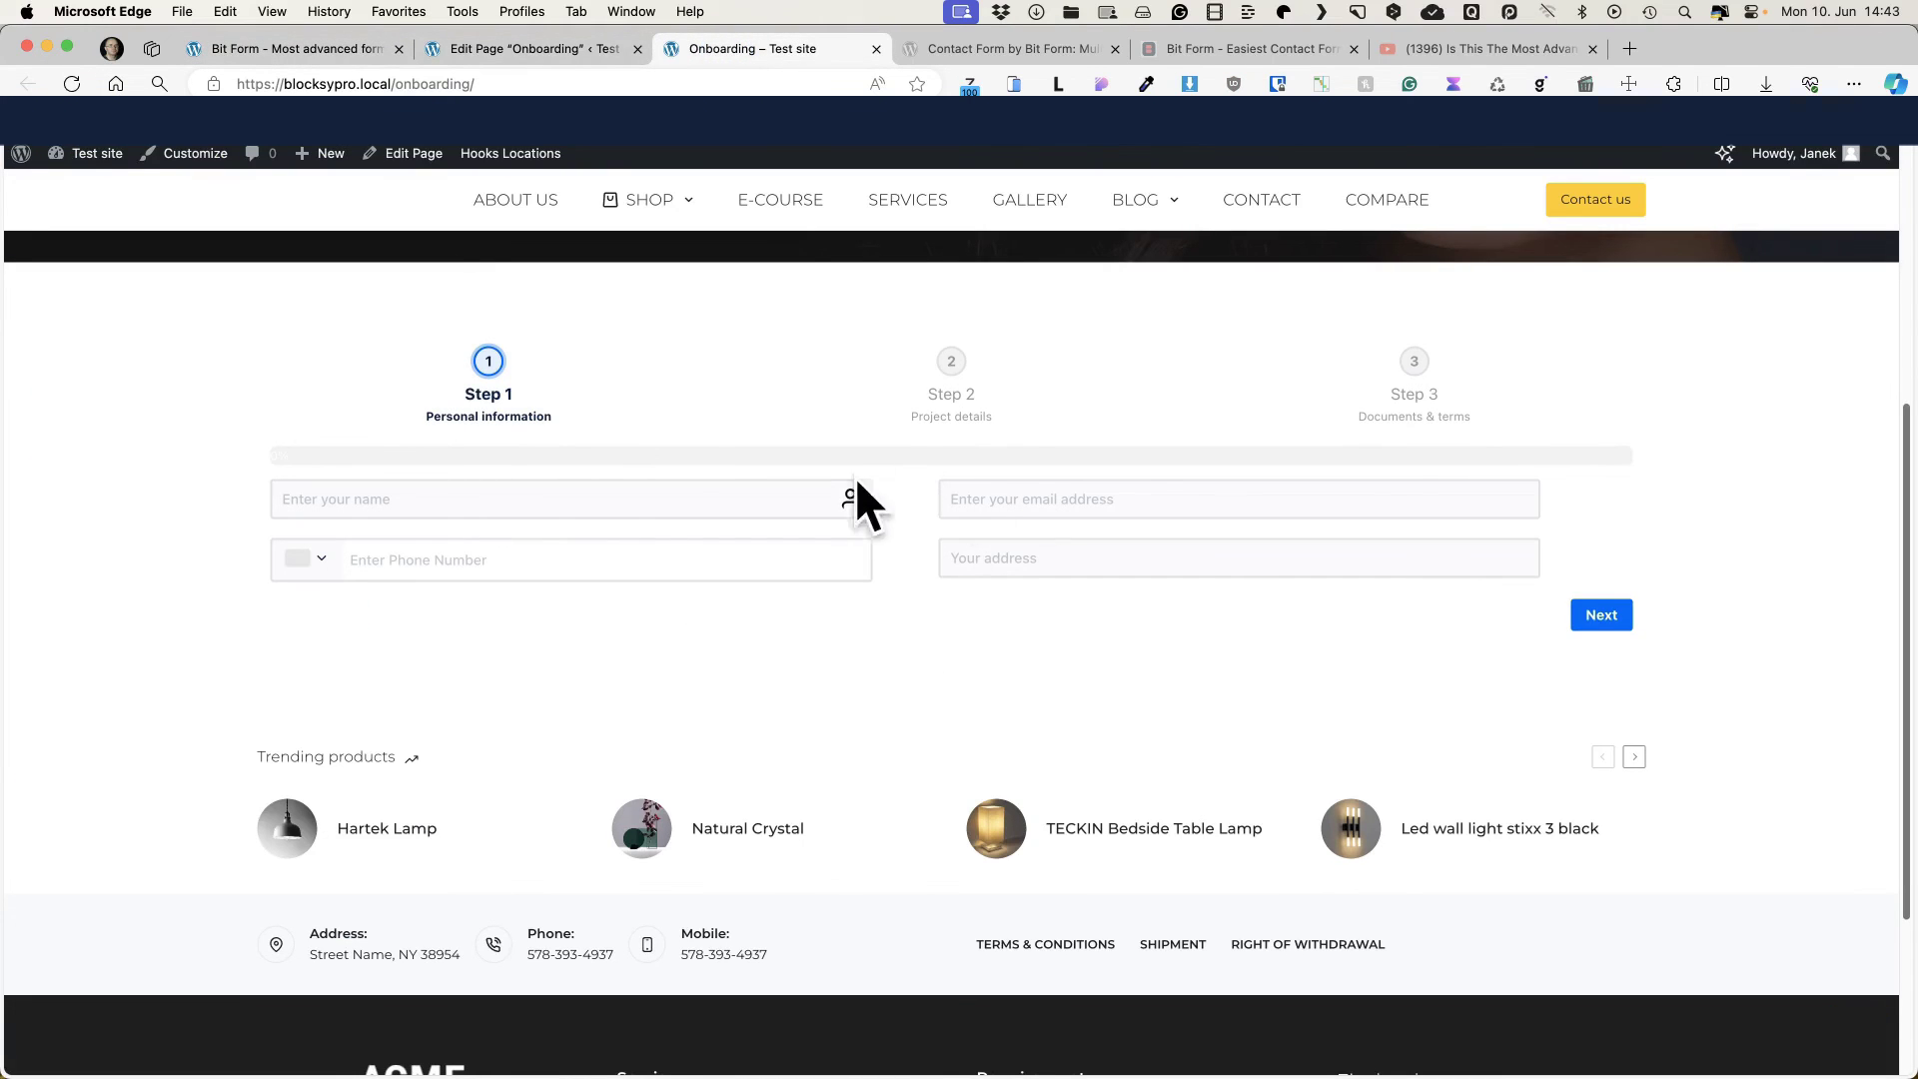
click(512, 493)
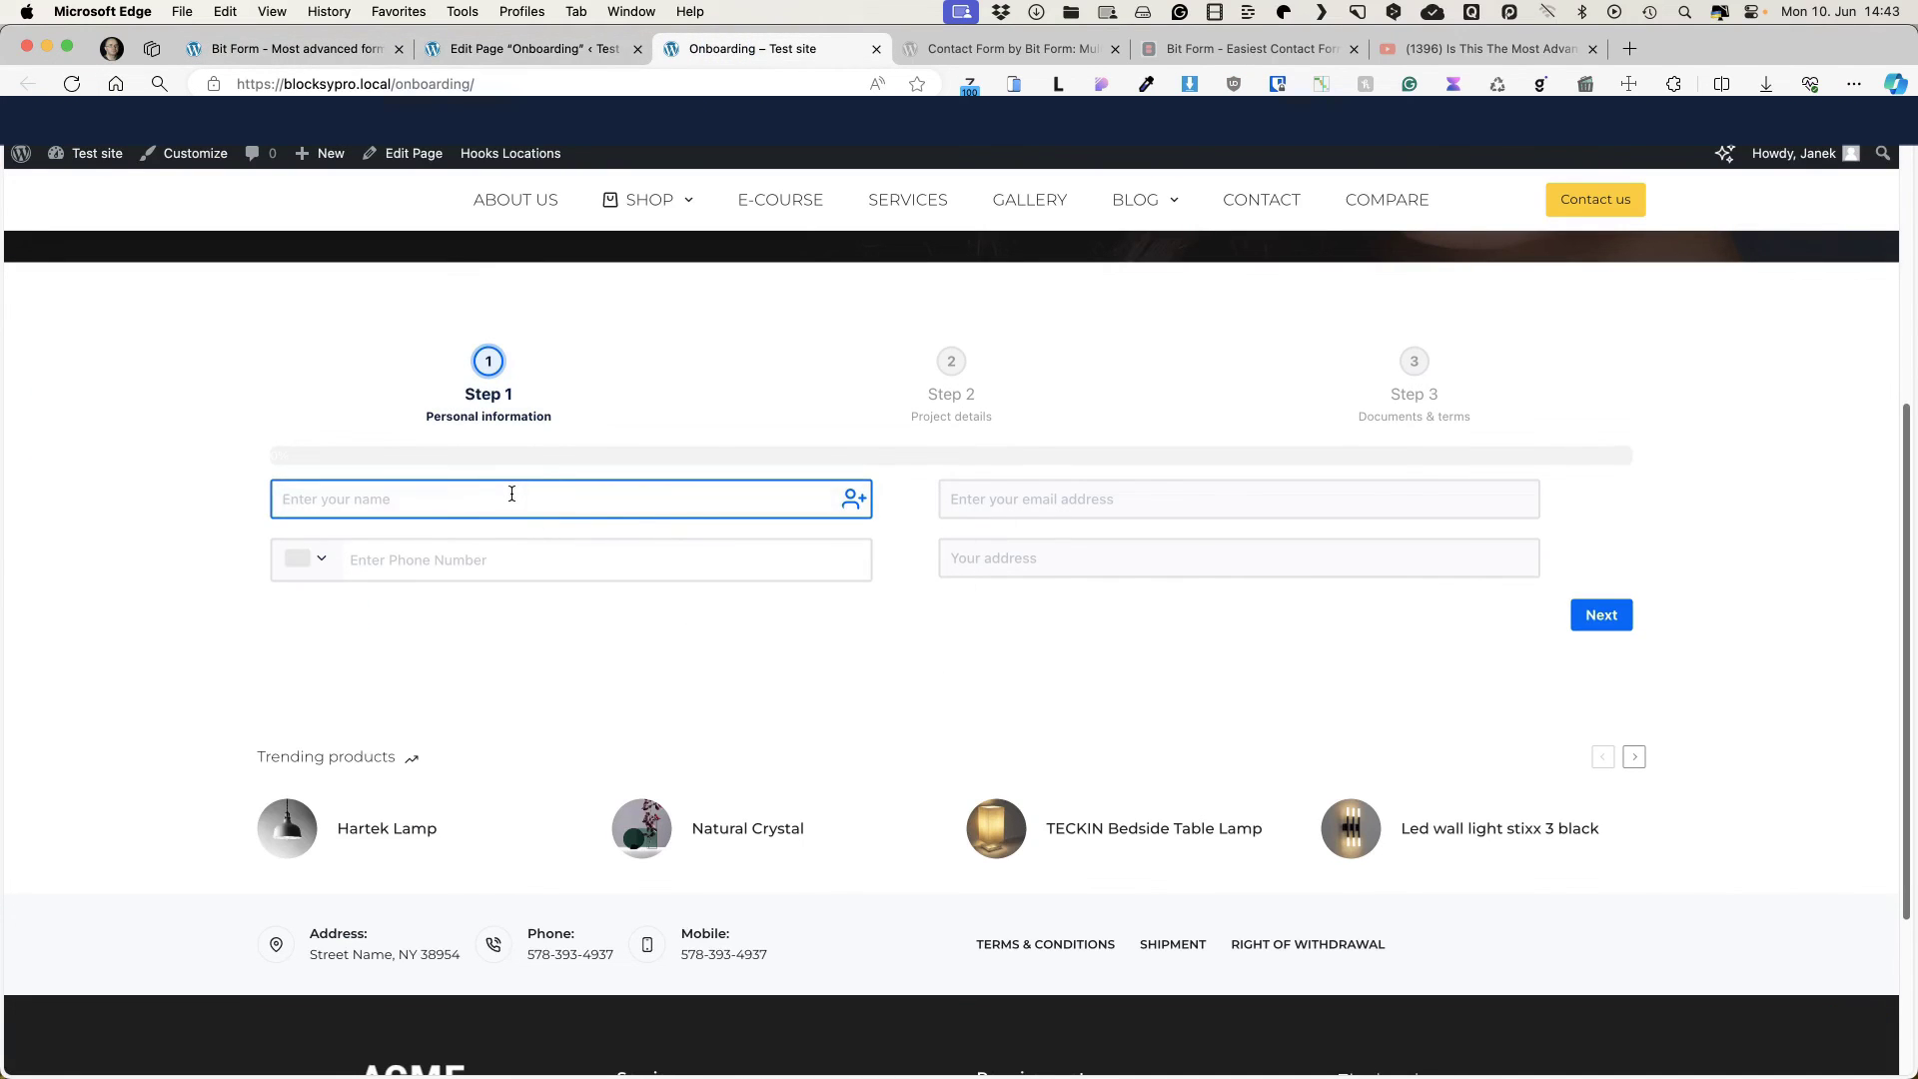
text(Jack)
click(1002, 493)
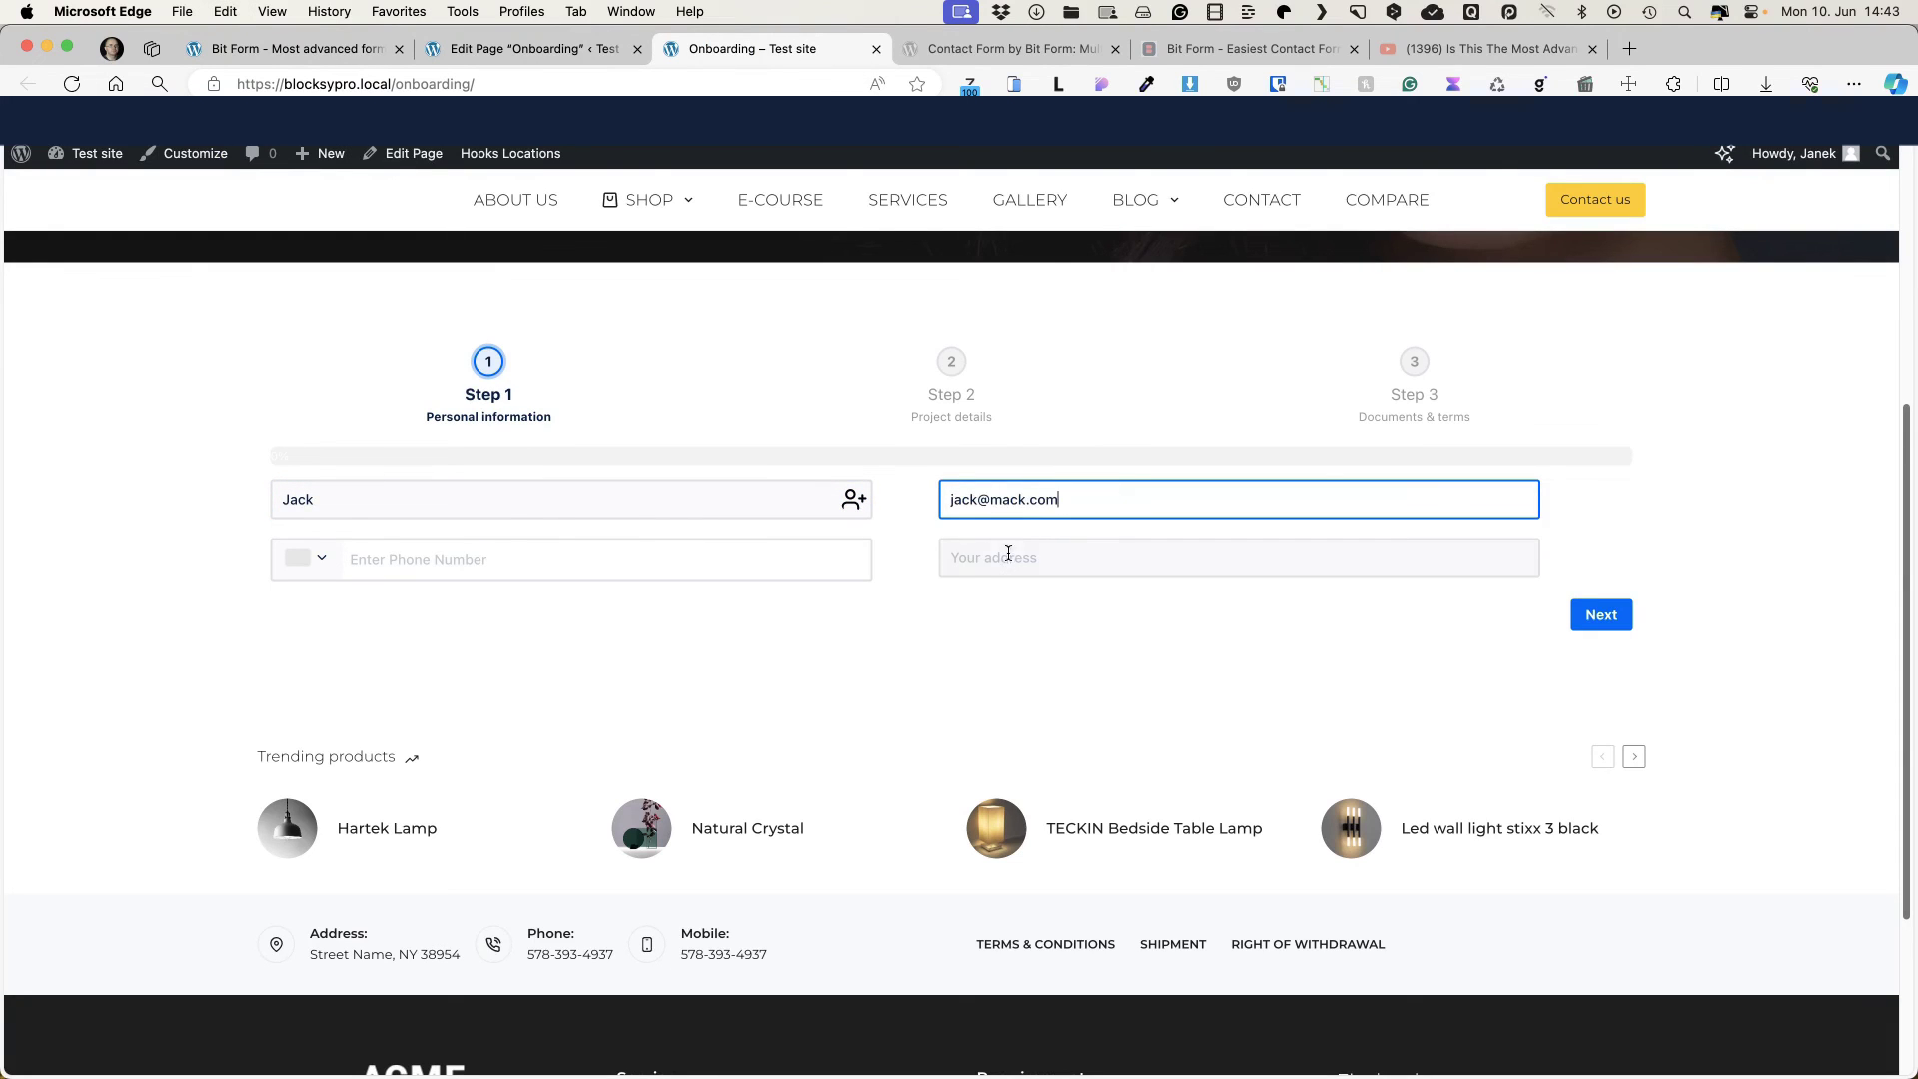
click(1004, 556)
text(Some street)
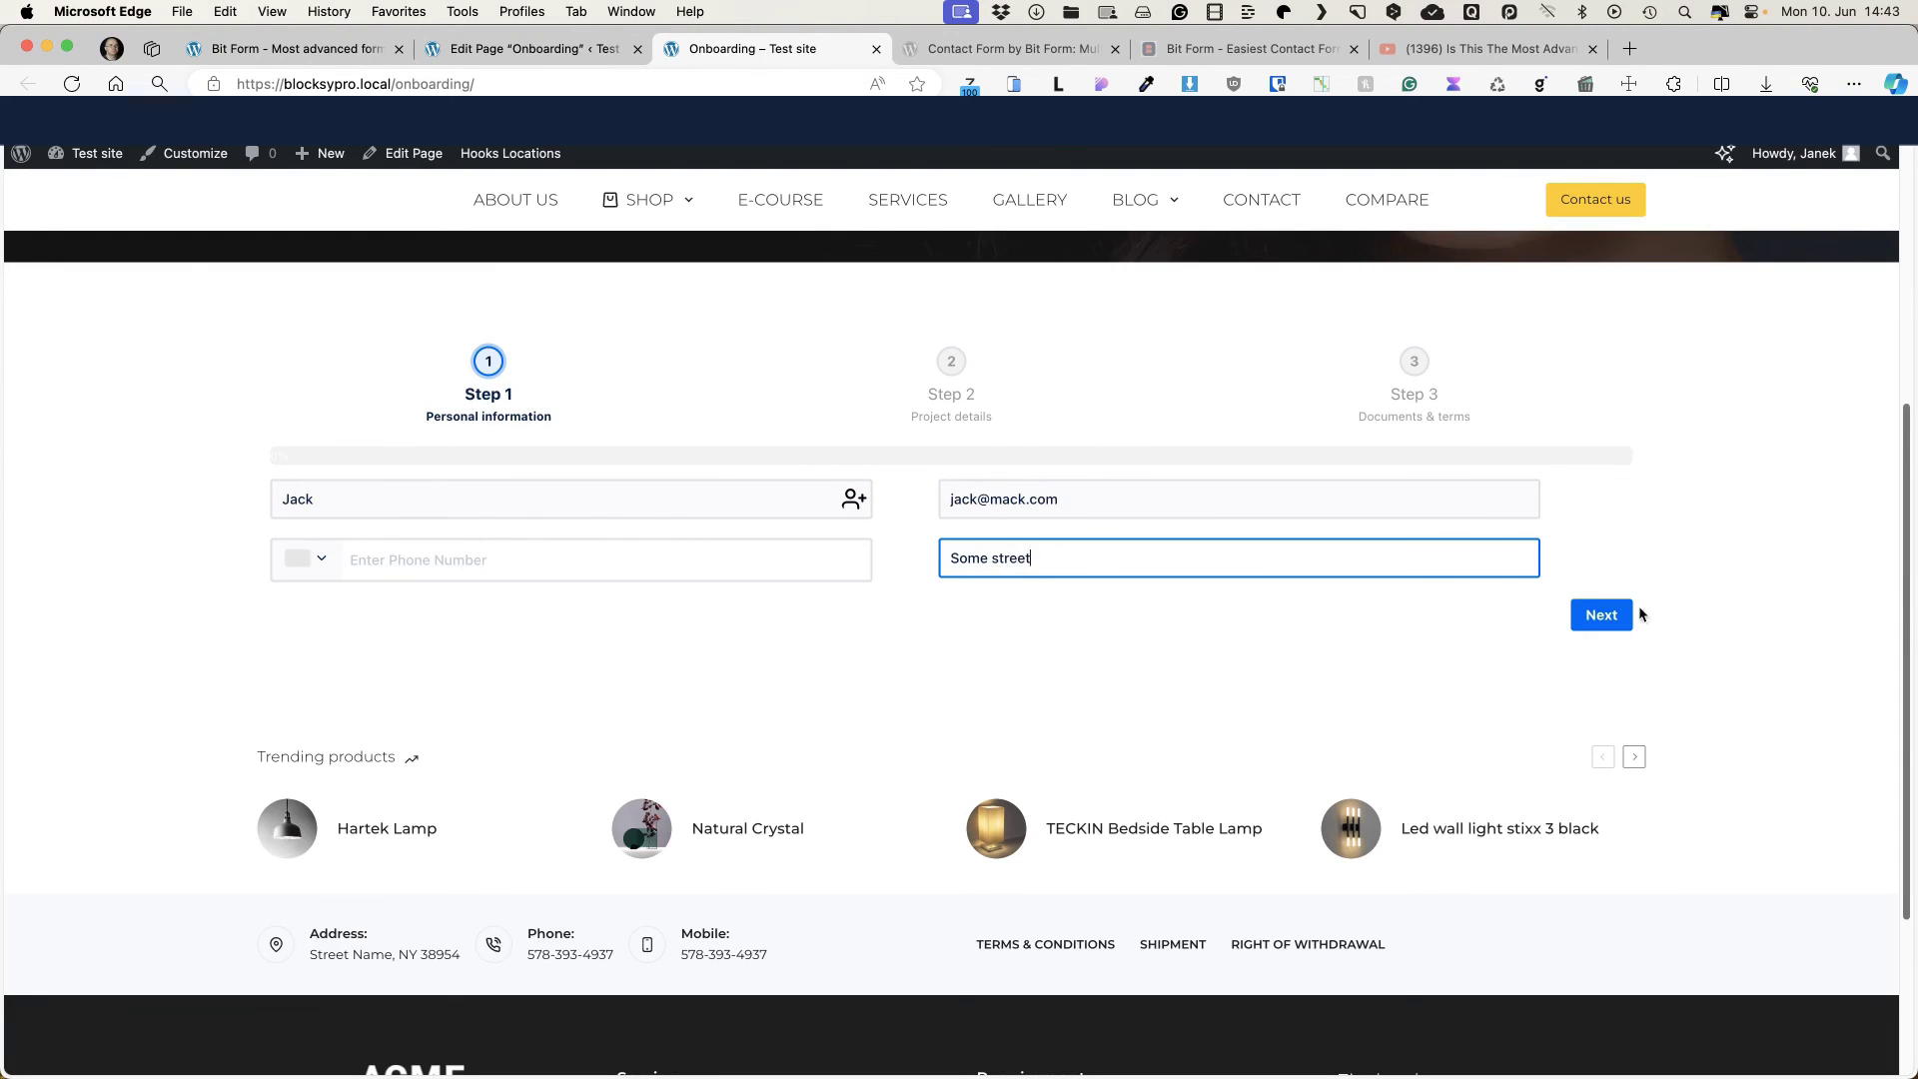
click(1611, 617)
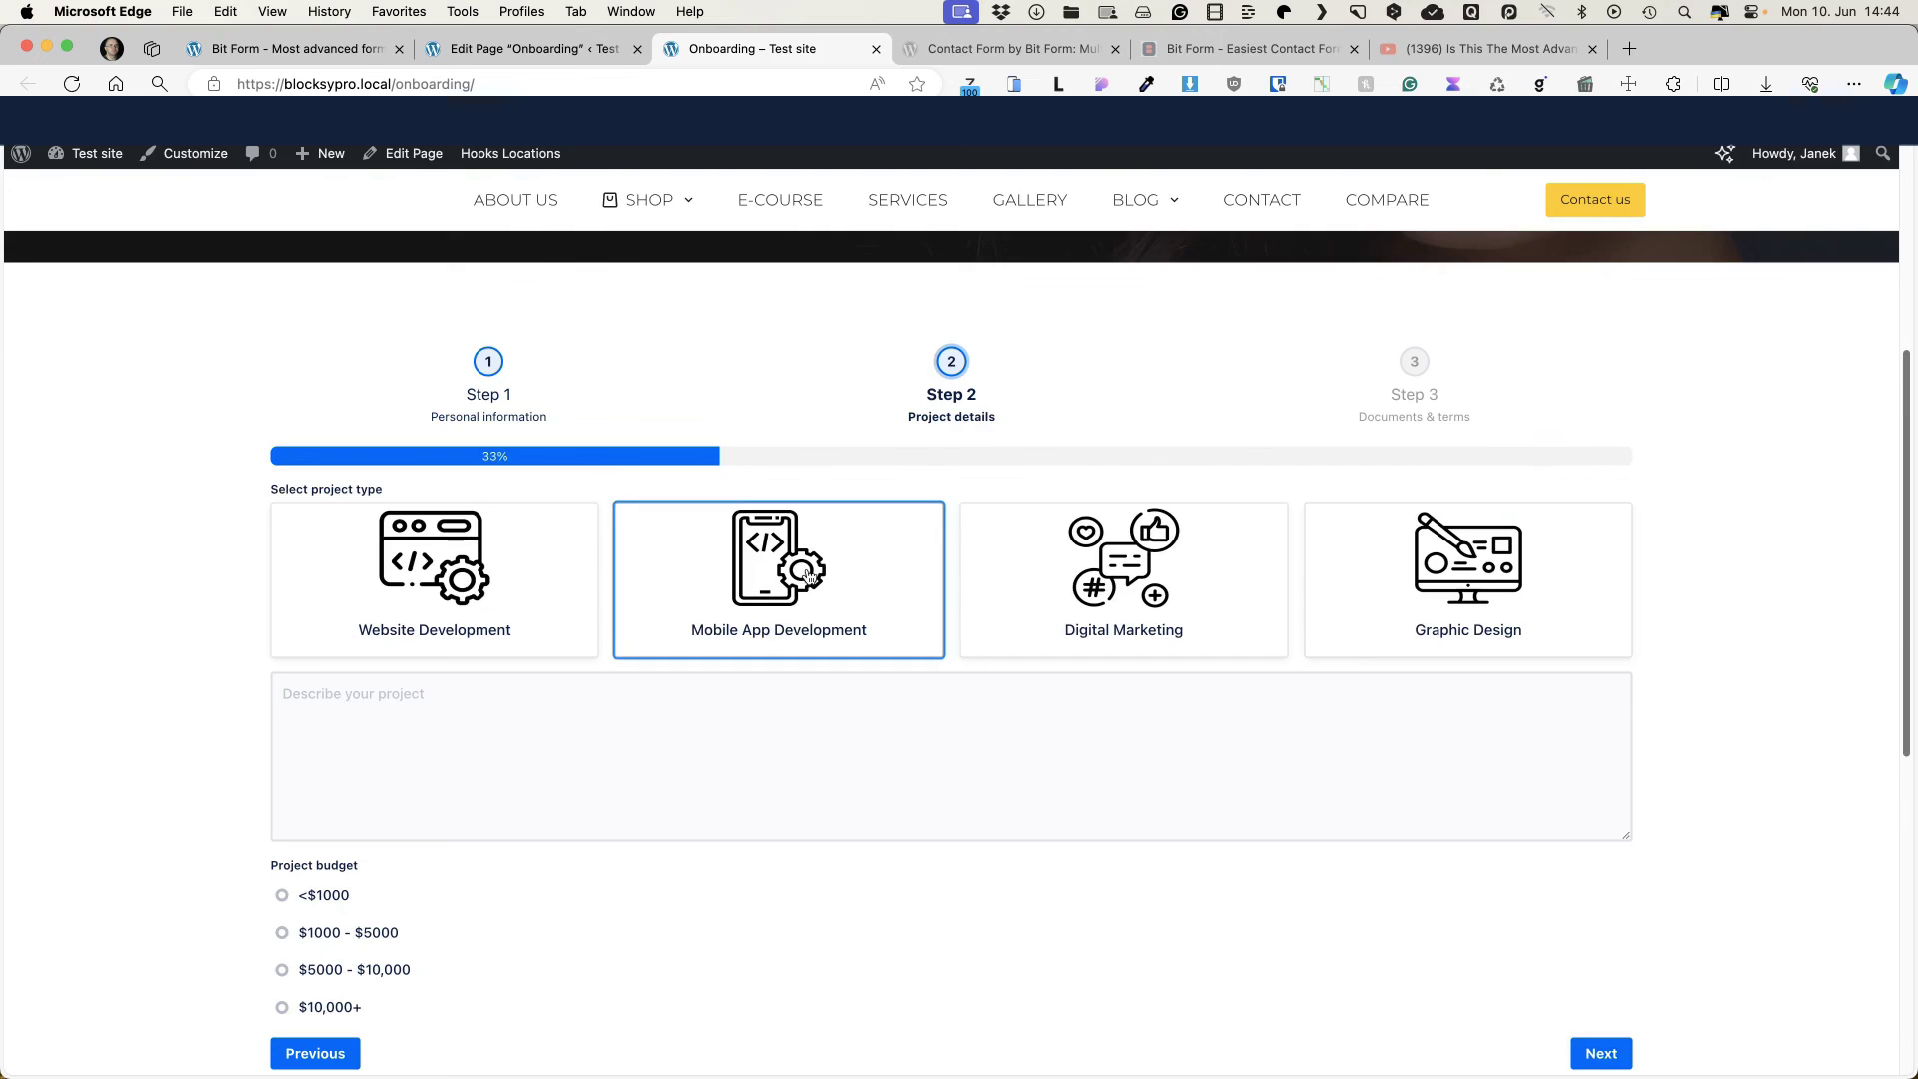
Step: Choose Mobile App Development, paste a lorem ipsum description, and pick the $1000 - $5000 budget
click(704, 577)
scroll(699, 570, down, 3)
click(430, 549)
text(Lorem ipsum dolor sit amet consectetur adipiscing elit imperdiet nostra sollicitudin fames nascetur suspendisse, aenean arcu pellentesque nec ut duis taciti tincidunt lacinia pharetra iaculis. Class tempor pellentesque malesuada curabitur rhoncus cursus sodales inceptos eros, natoque venenatis fusce nullam aliquam quam at ridiculus. Non inceptos hendrerit fames blandit ullamcorper vivamus, euismod odio risus pulvinar magnis, arcu nulla aptent potenti penatibus. Bibendum lacus litora facilisis blandit et praesent cum facilisi sociosqu massa, vitae suspendisse cras nulla accumsan tincidunt ultrices duis tempor, quisque nisi euismod platea mauris dictumst magna felis enim.)
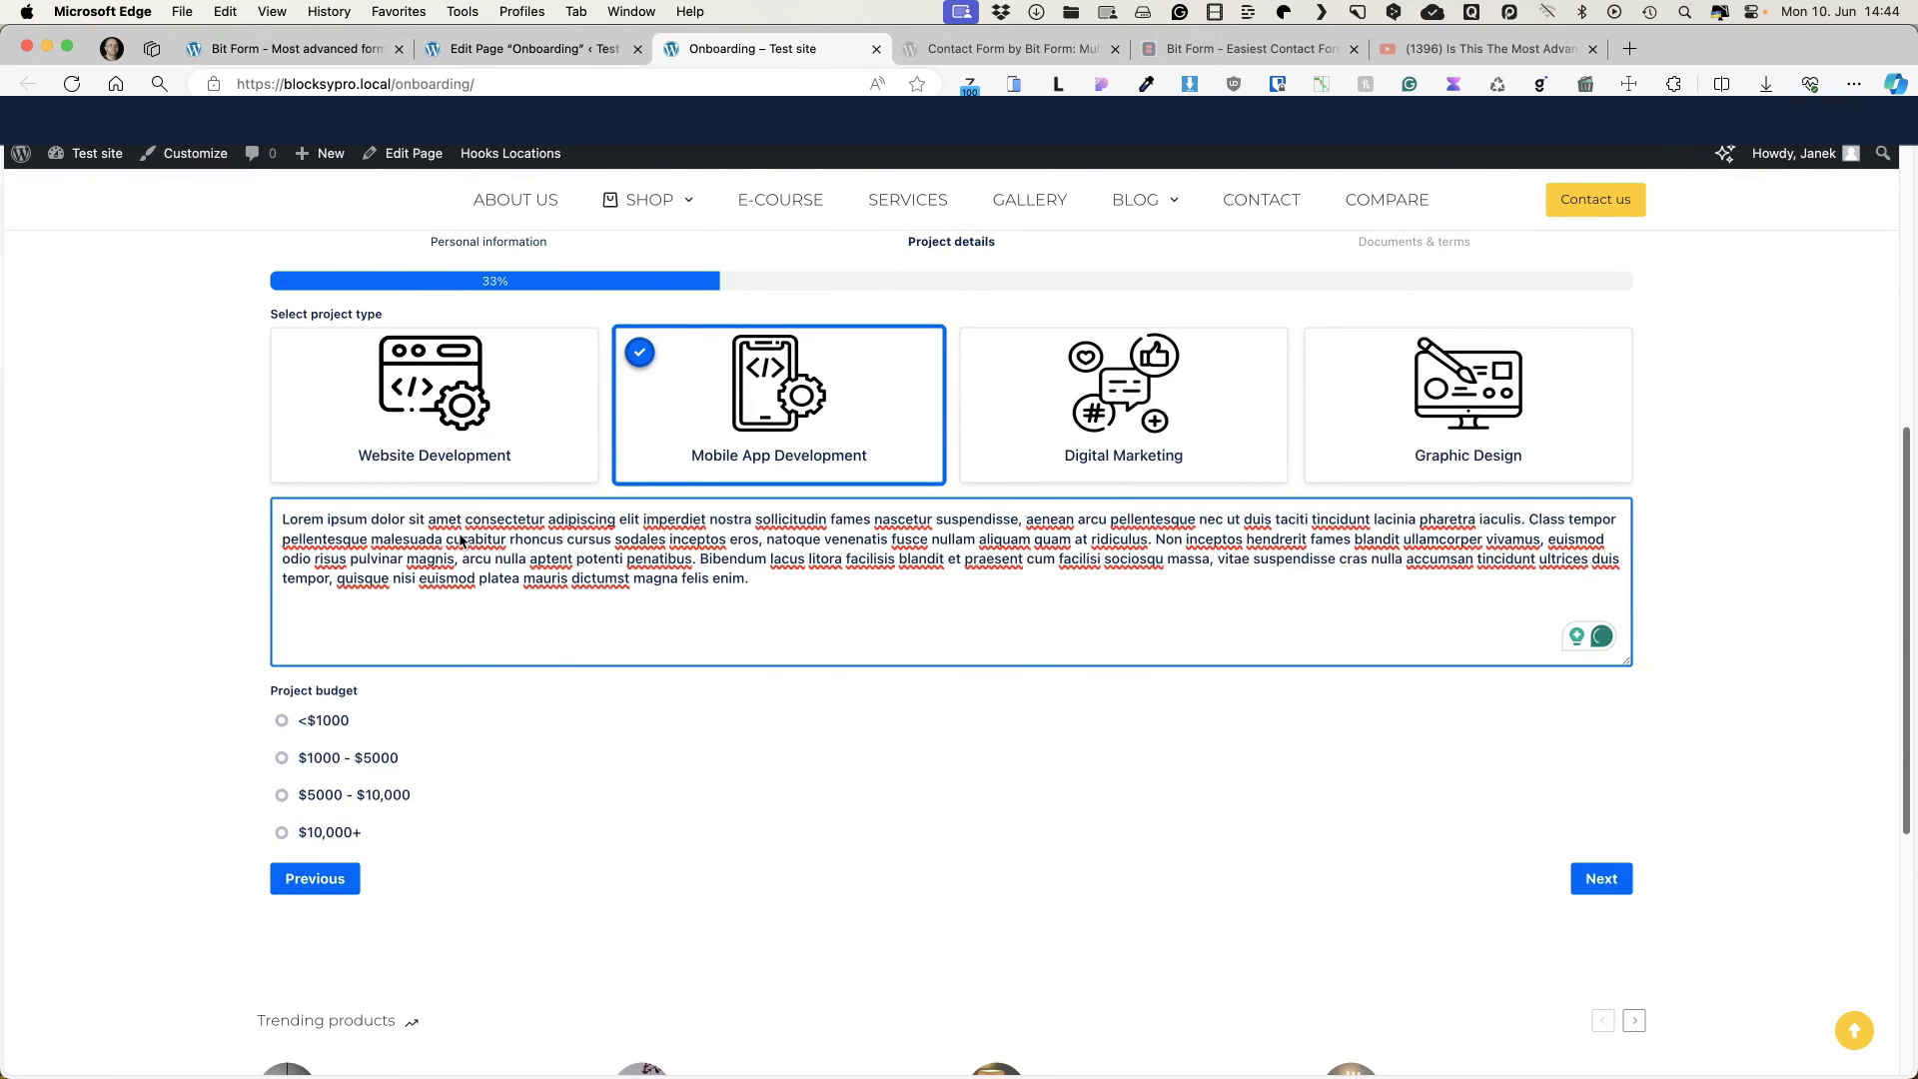
click(326, 759)
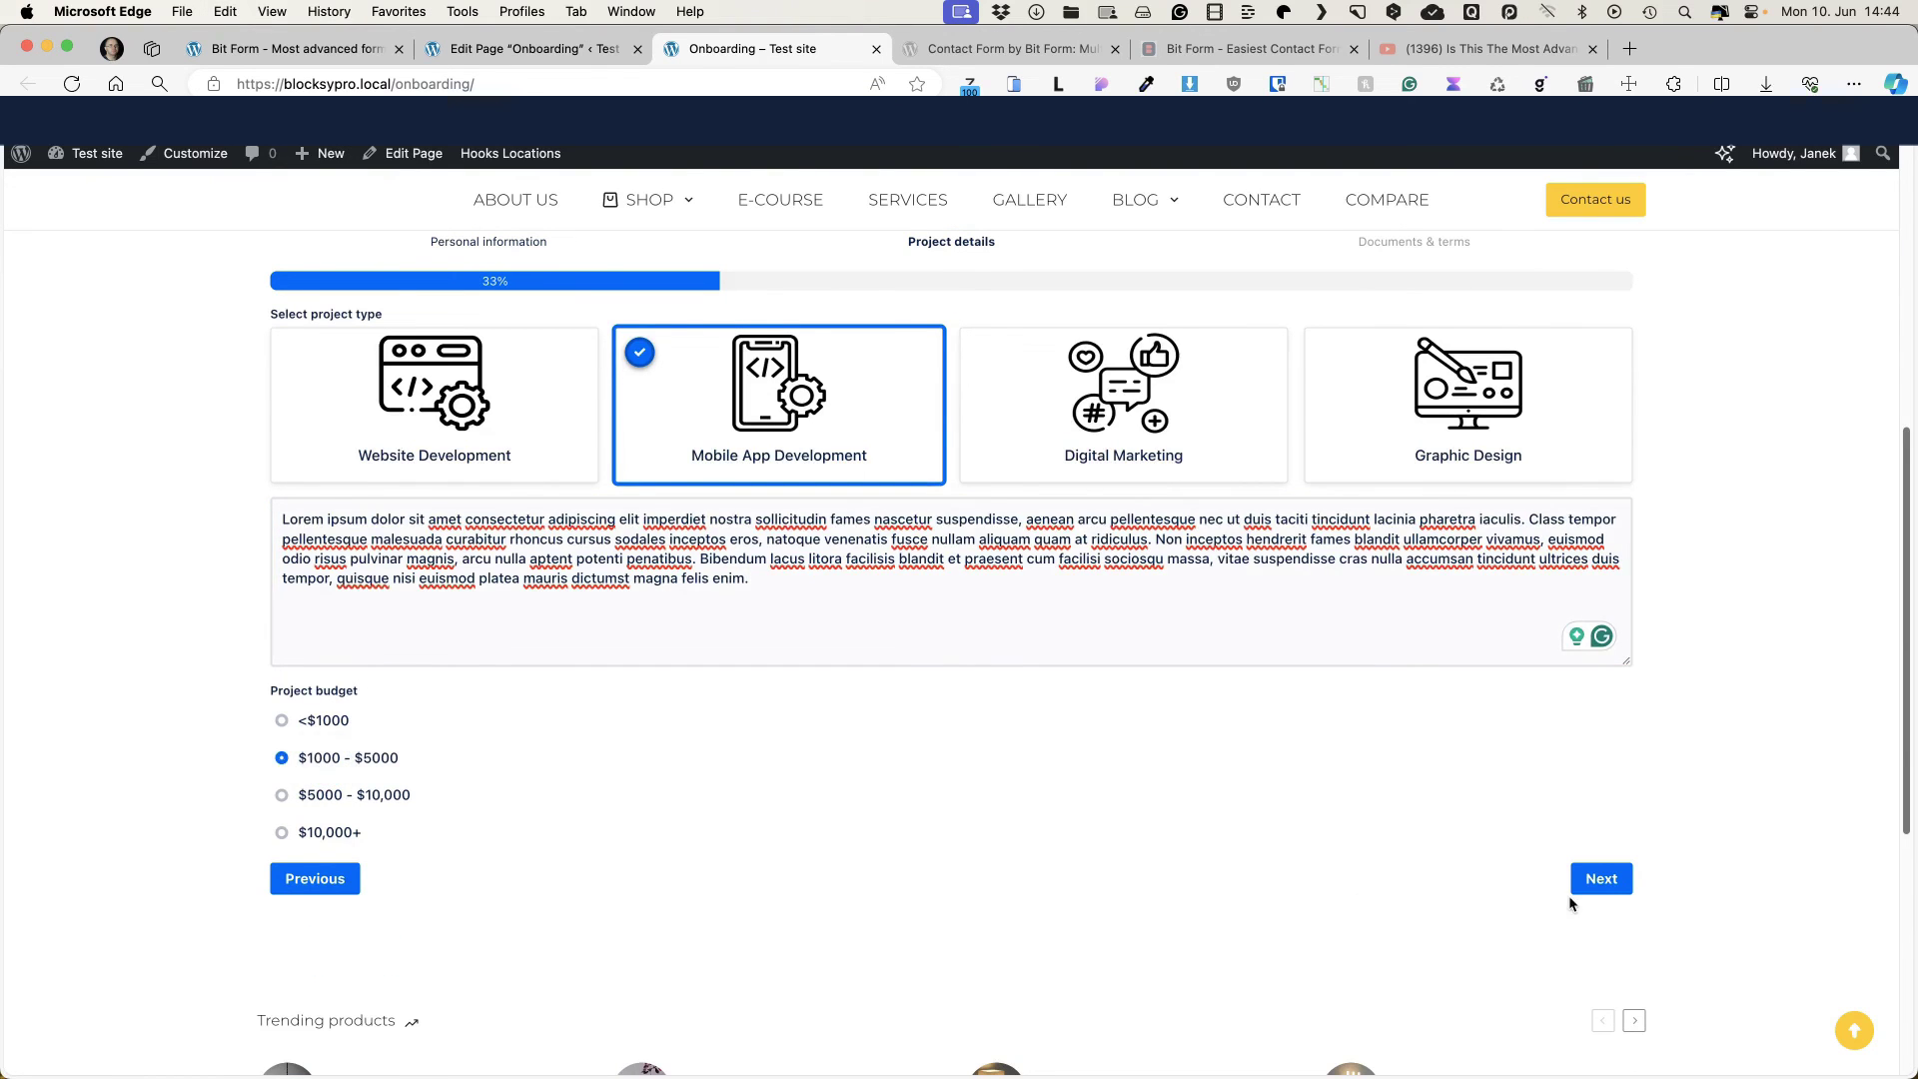
click(1584, 887)
Step: Upload three image files as project documents and draw a signature
drag(629, 400, 774, 360)
drag(554, 659, 398, 706)
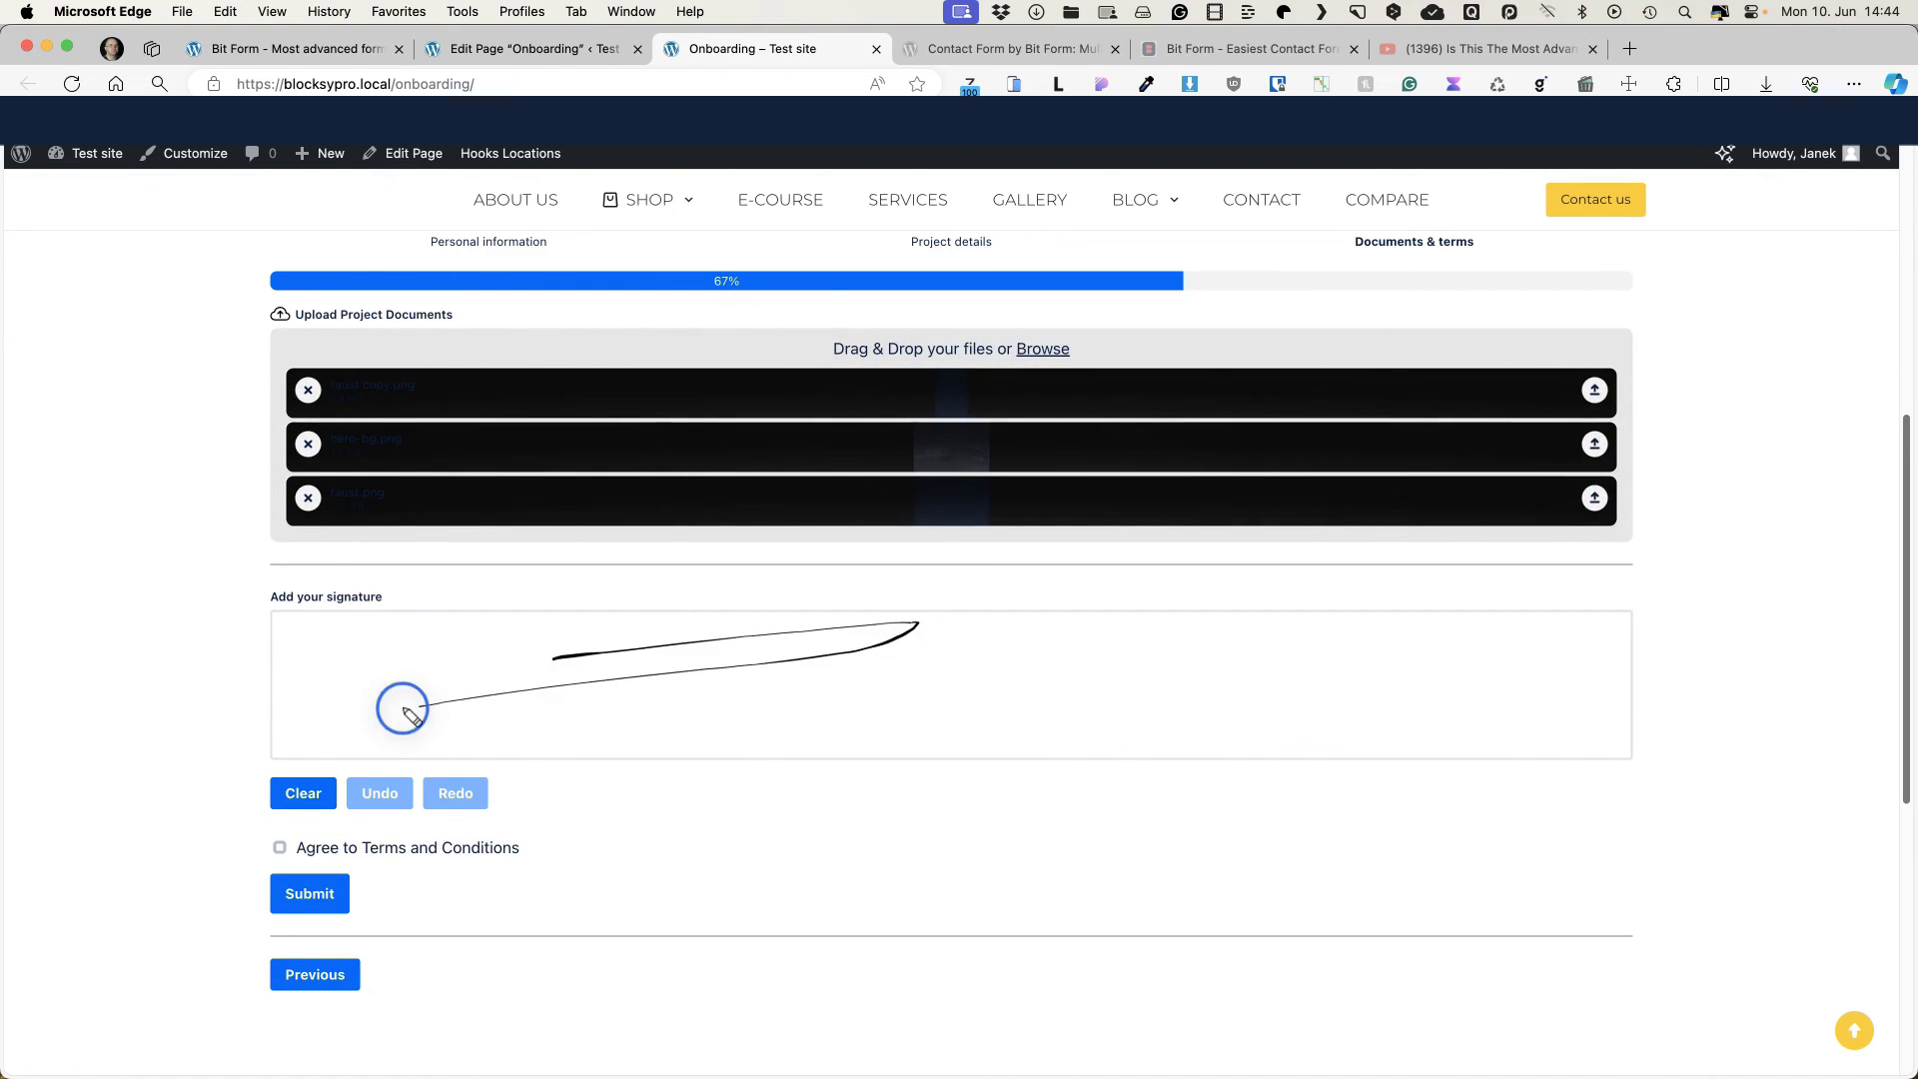
drag(636, 661, 1203, 718)
drag(1009, 626, 1118, 612)
drag(1152, 701, 1203, 718)
click(1222, 712)
Step: Accept the terms, submit, and check the received Agreement form email in Mailpit
scroll(480, 811, down, 3)
click(436, 668)
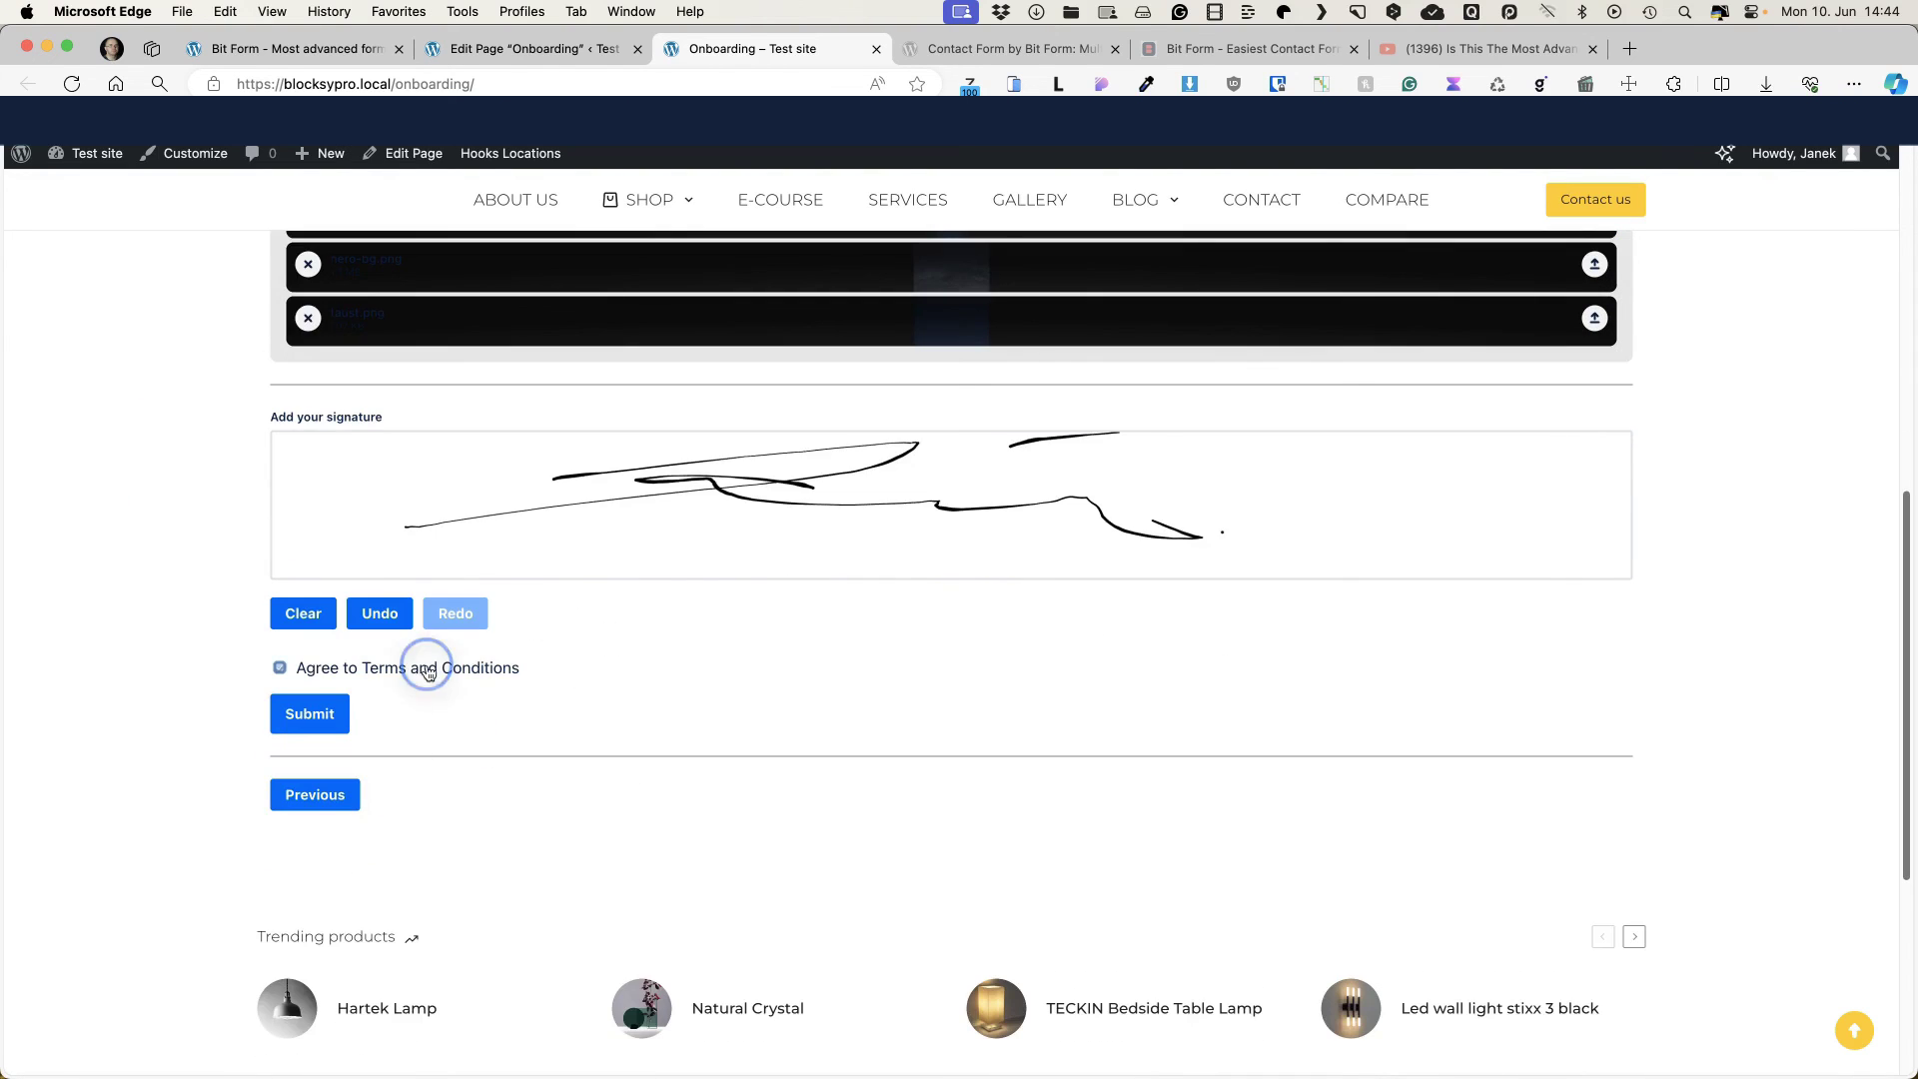
click(309, 714)
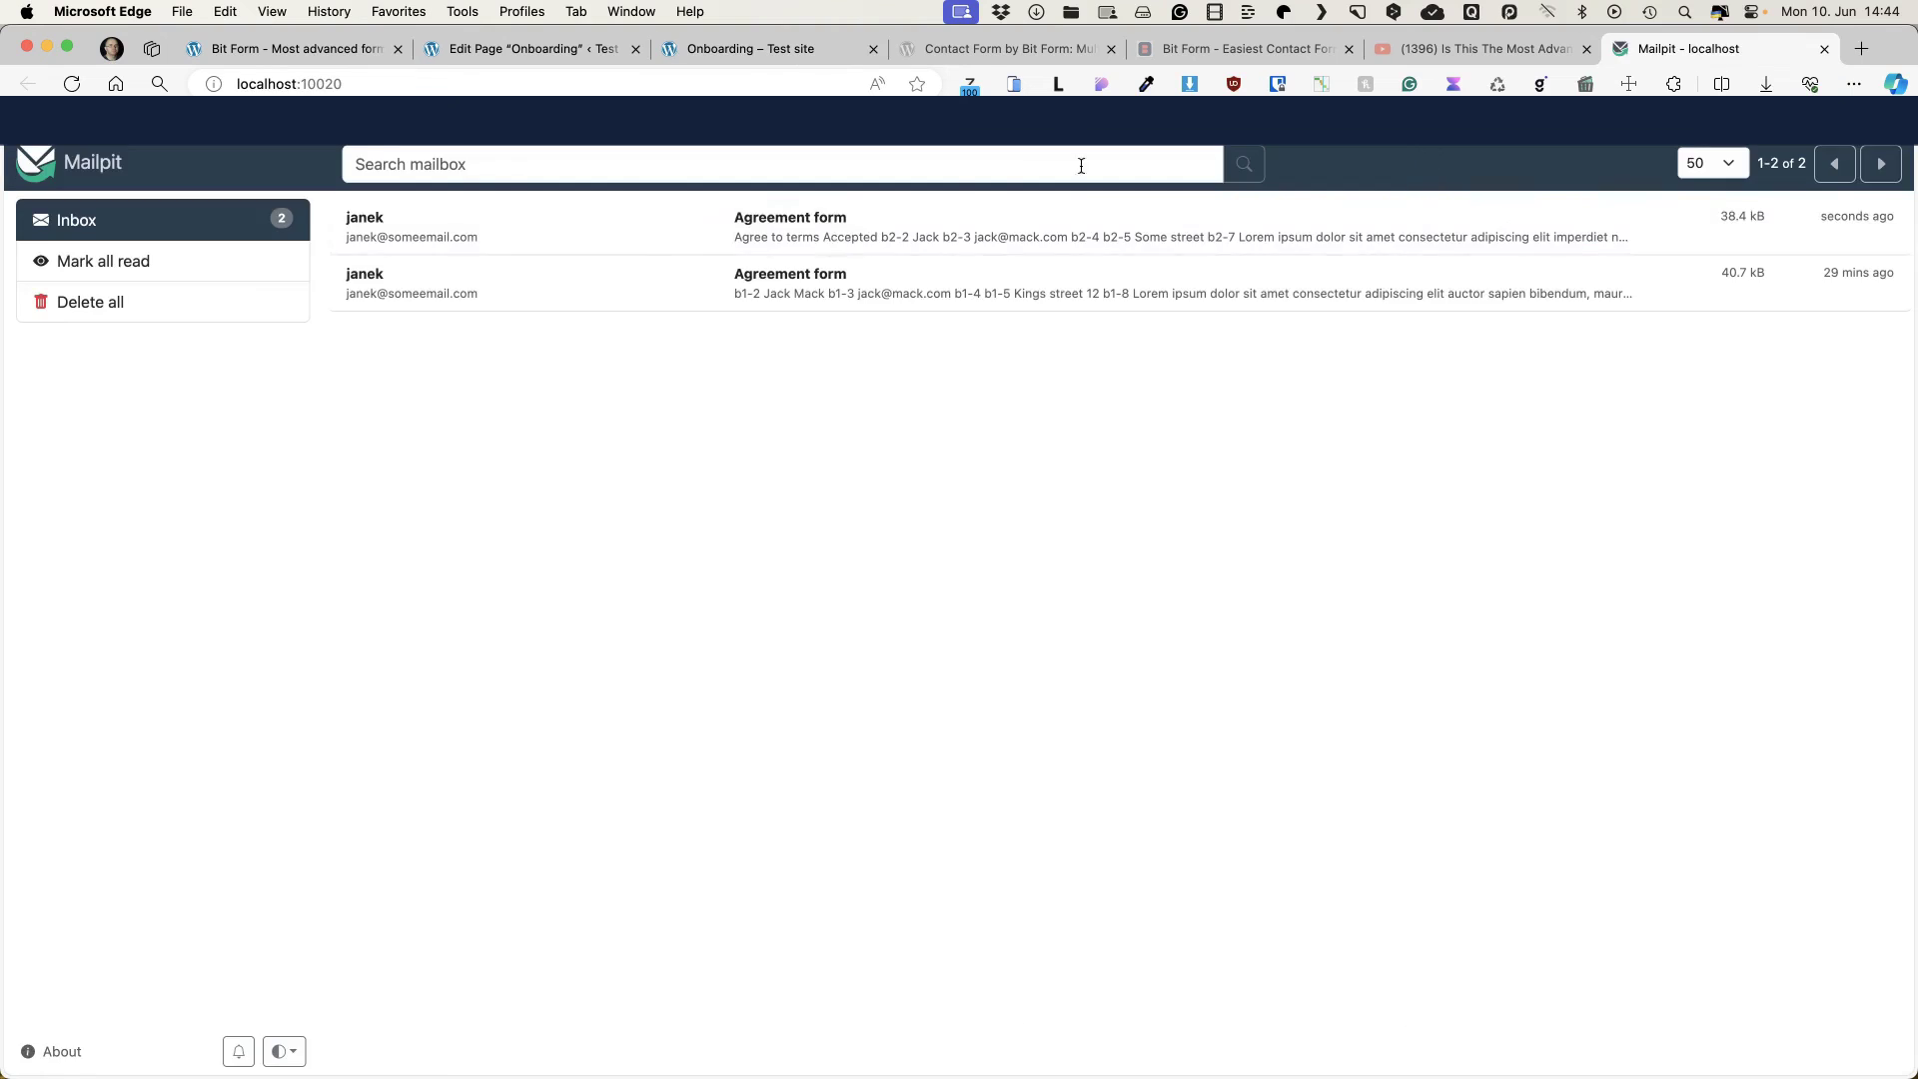
click(821, 229)
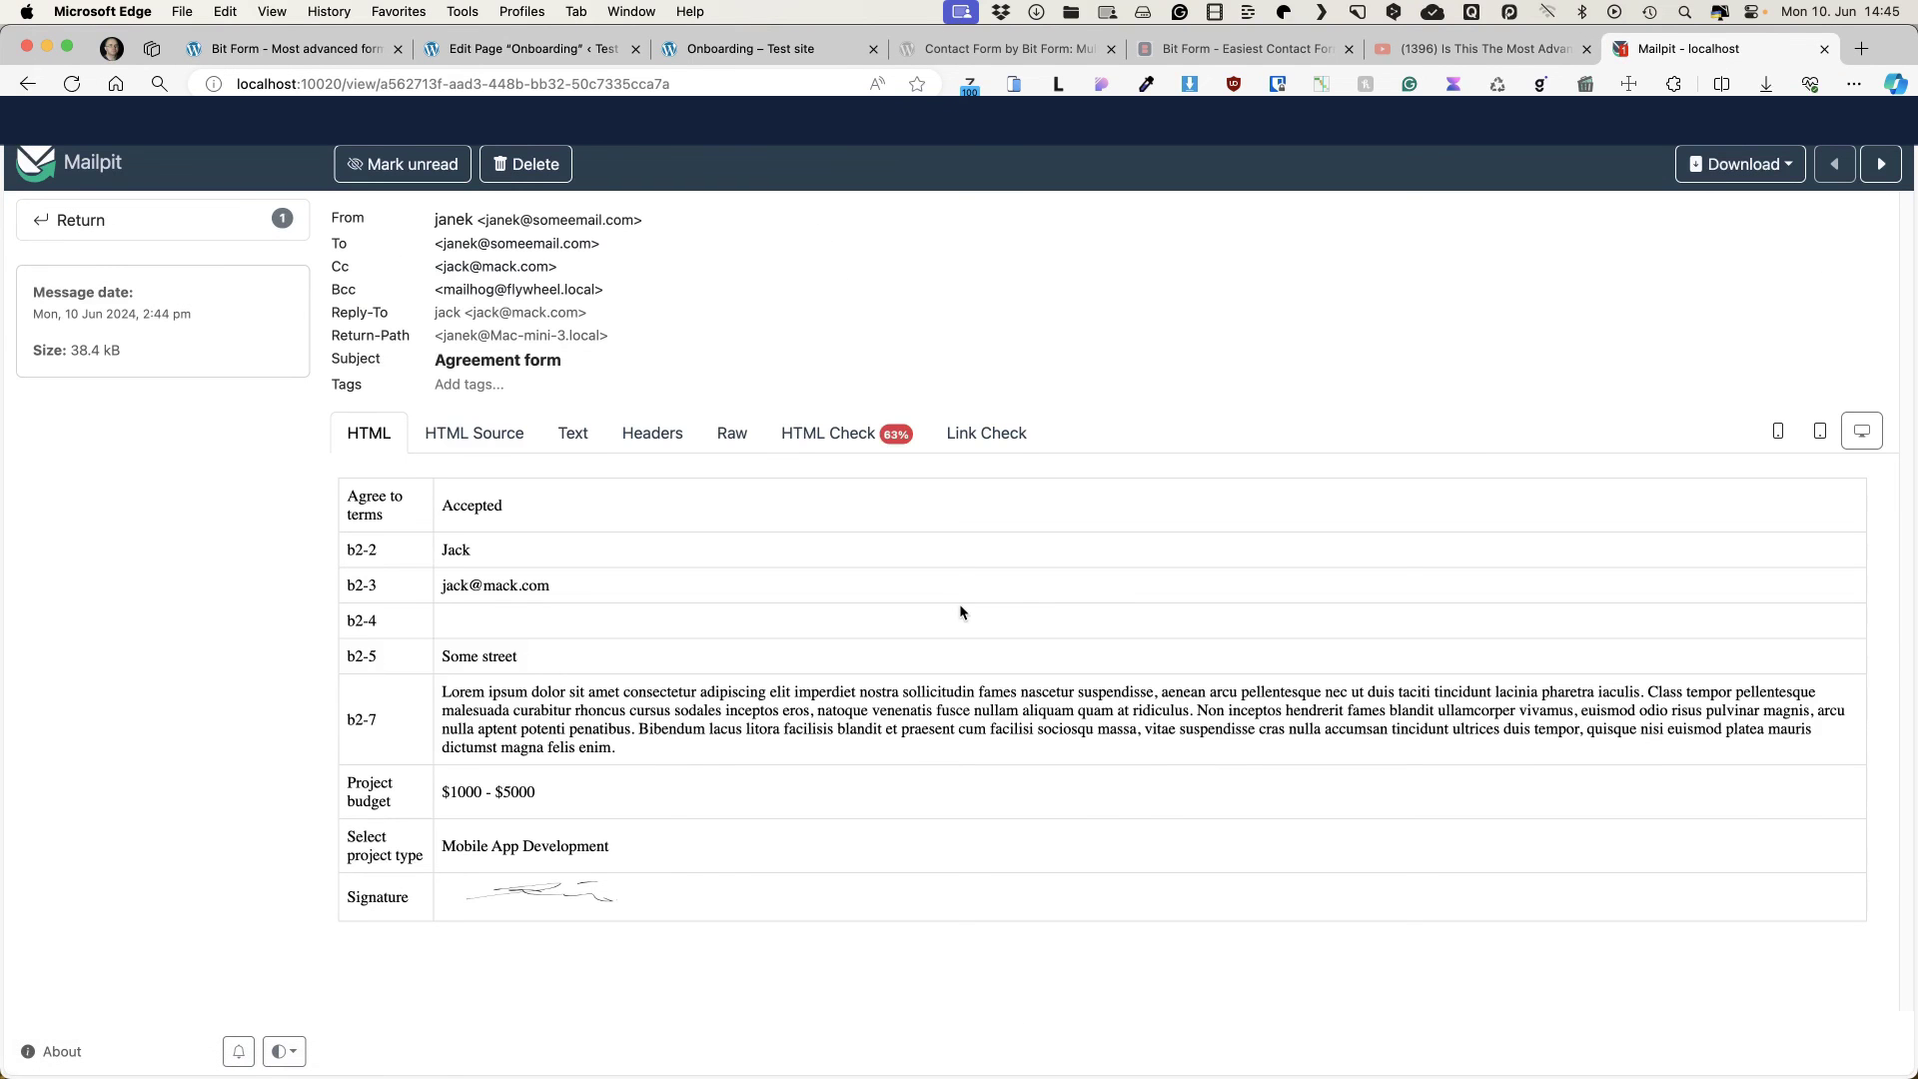
click(289, 48)
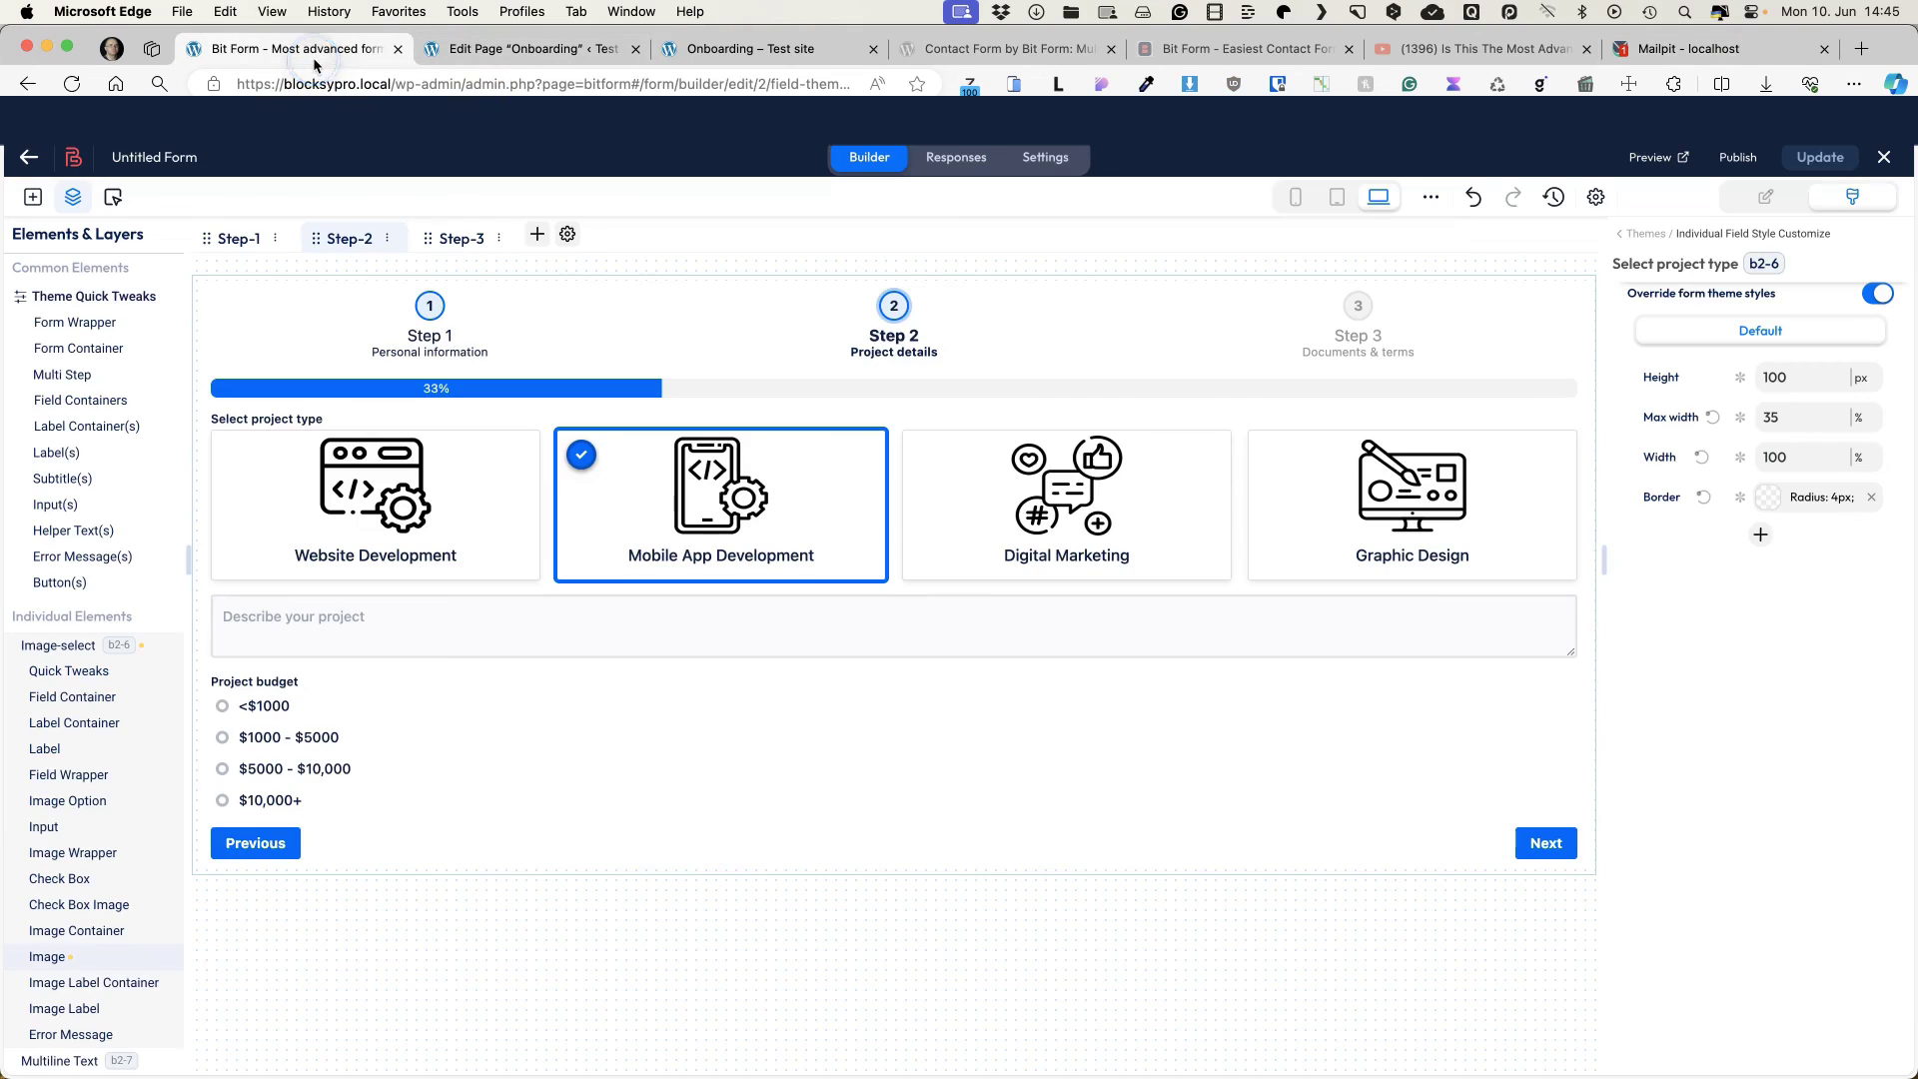
Step: Open Response Details #1 under Responses and scroll through its project data, uploads and signature
click(954, 160)
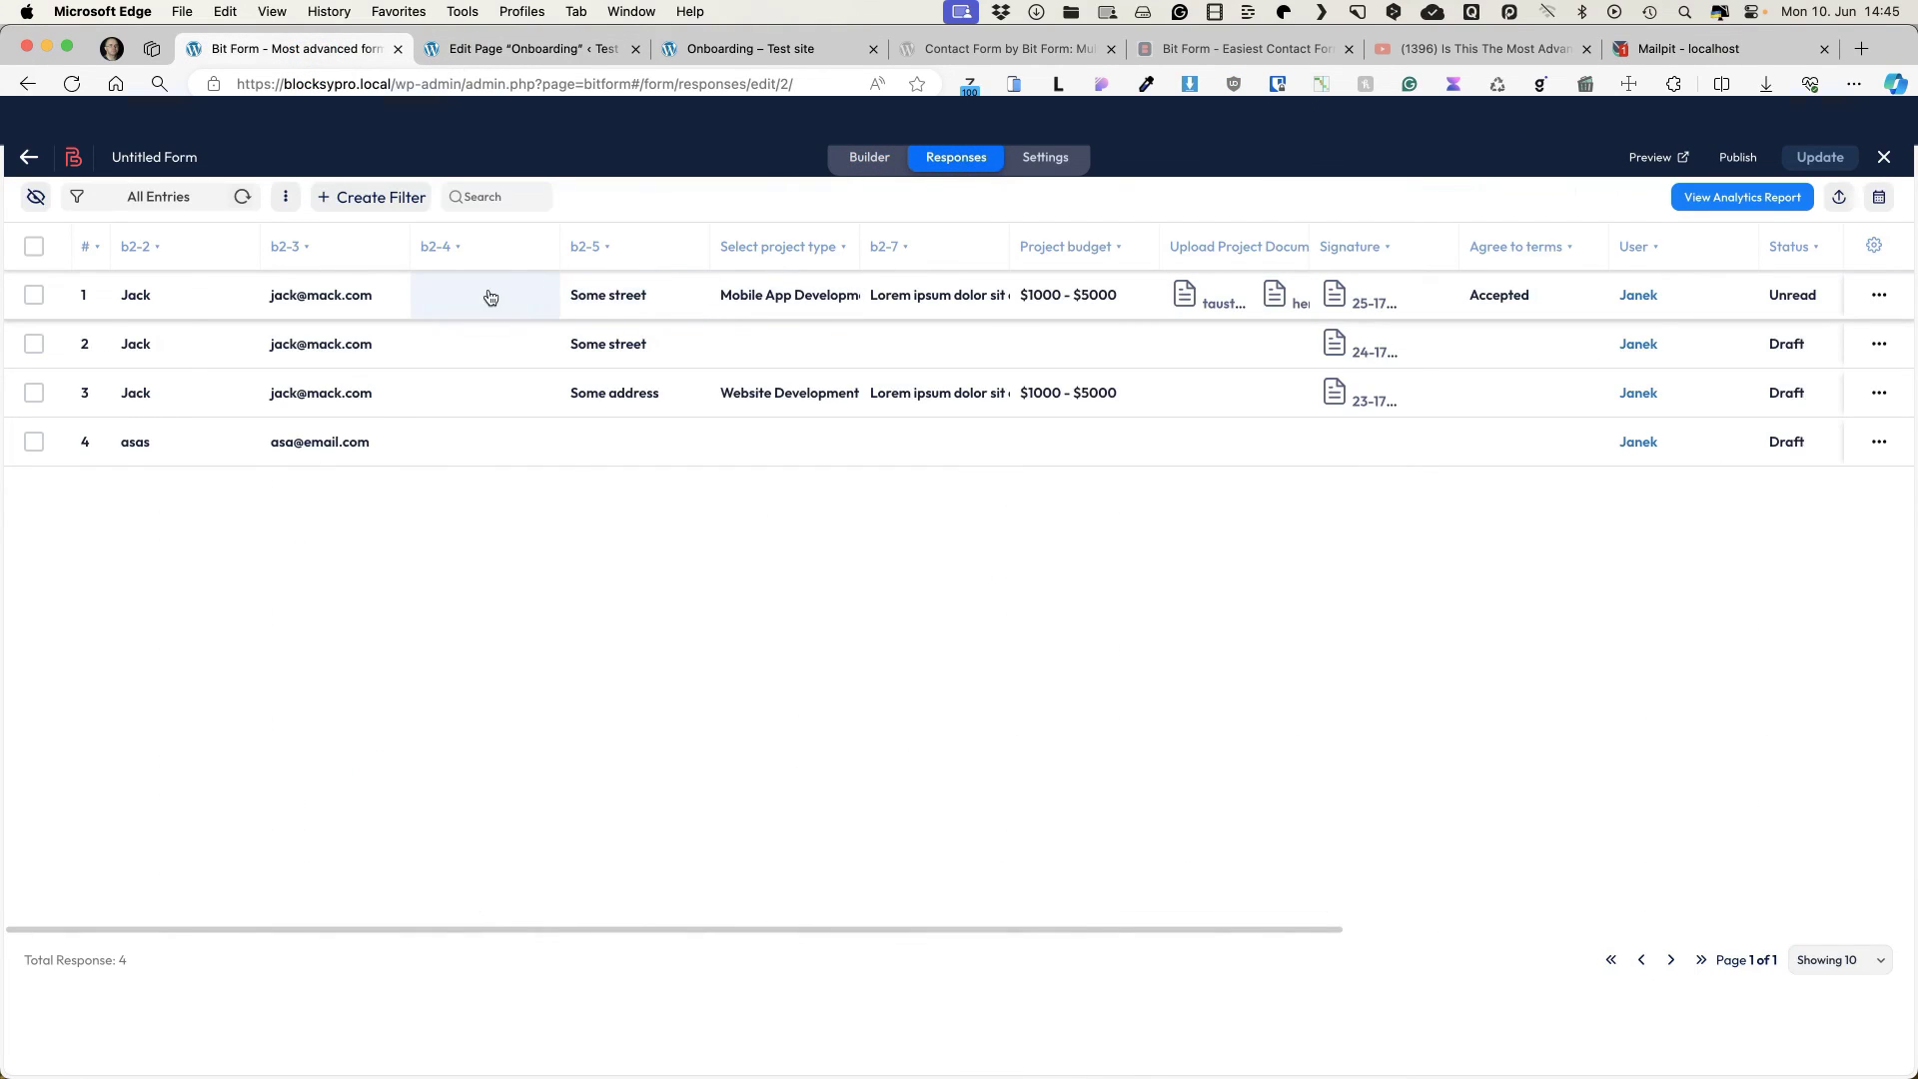
click(369, 296)
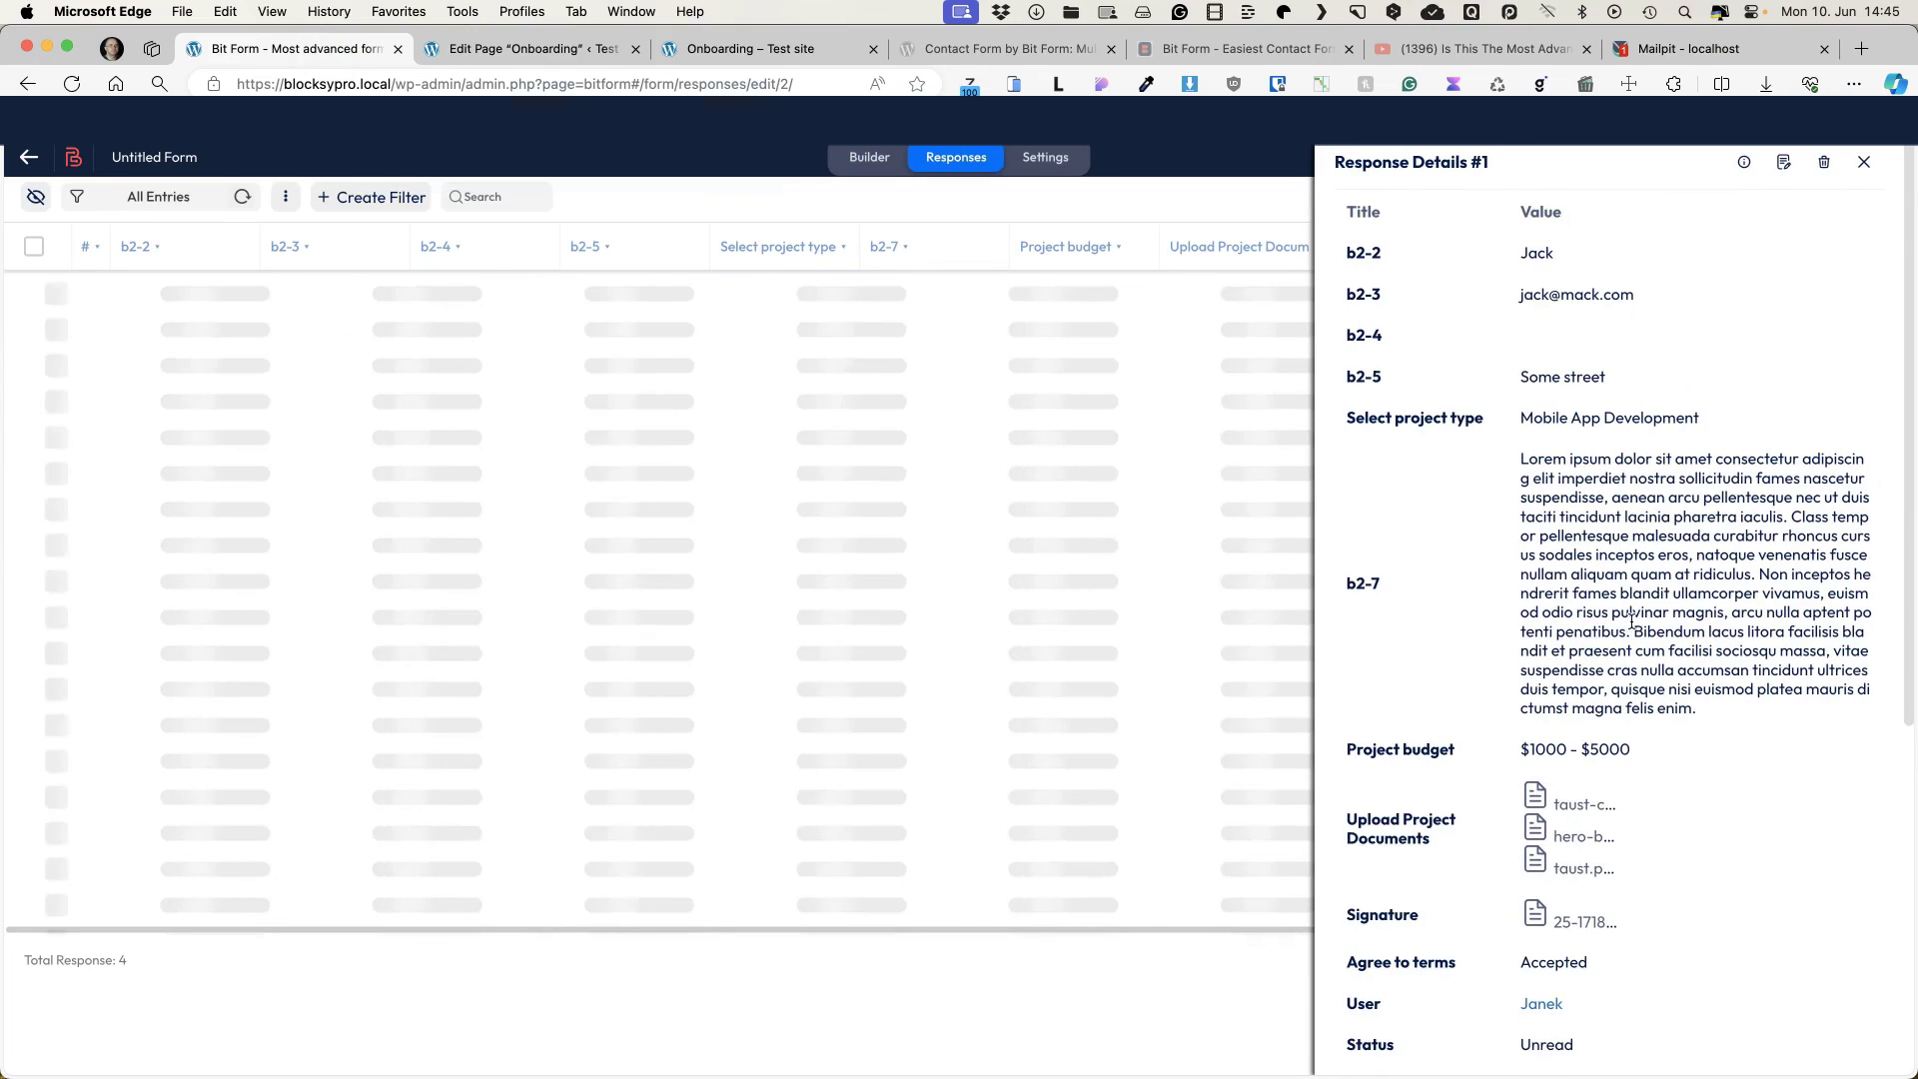
scroll(1598, 700, down, 5)
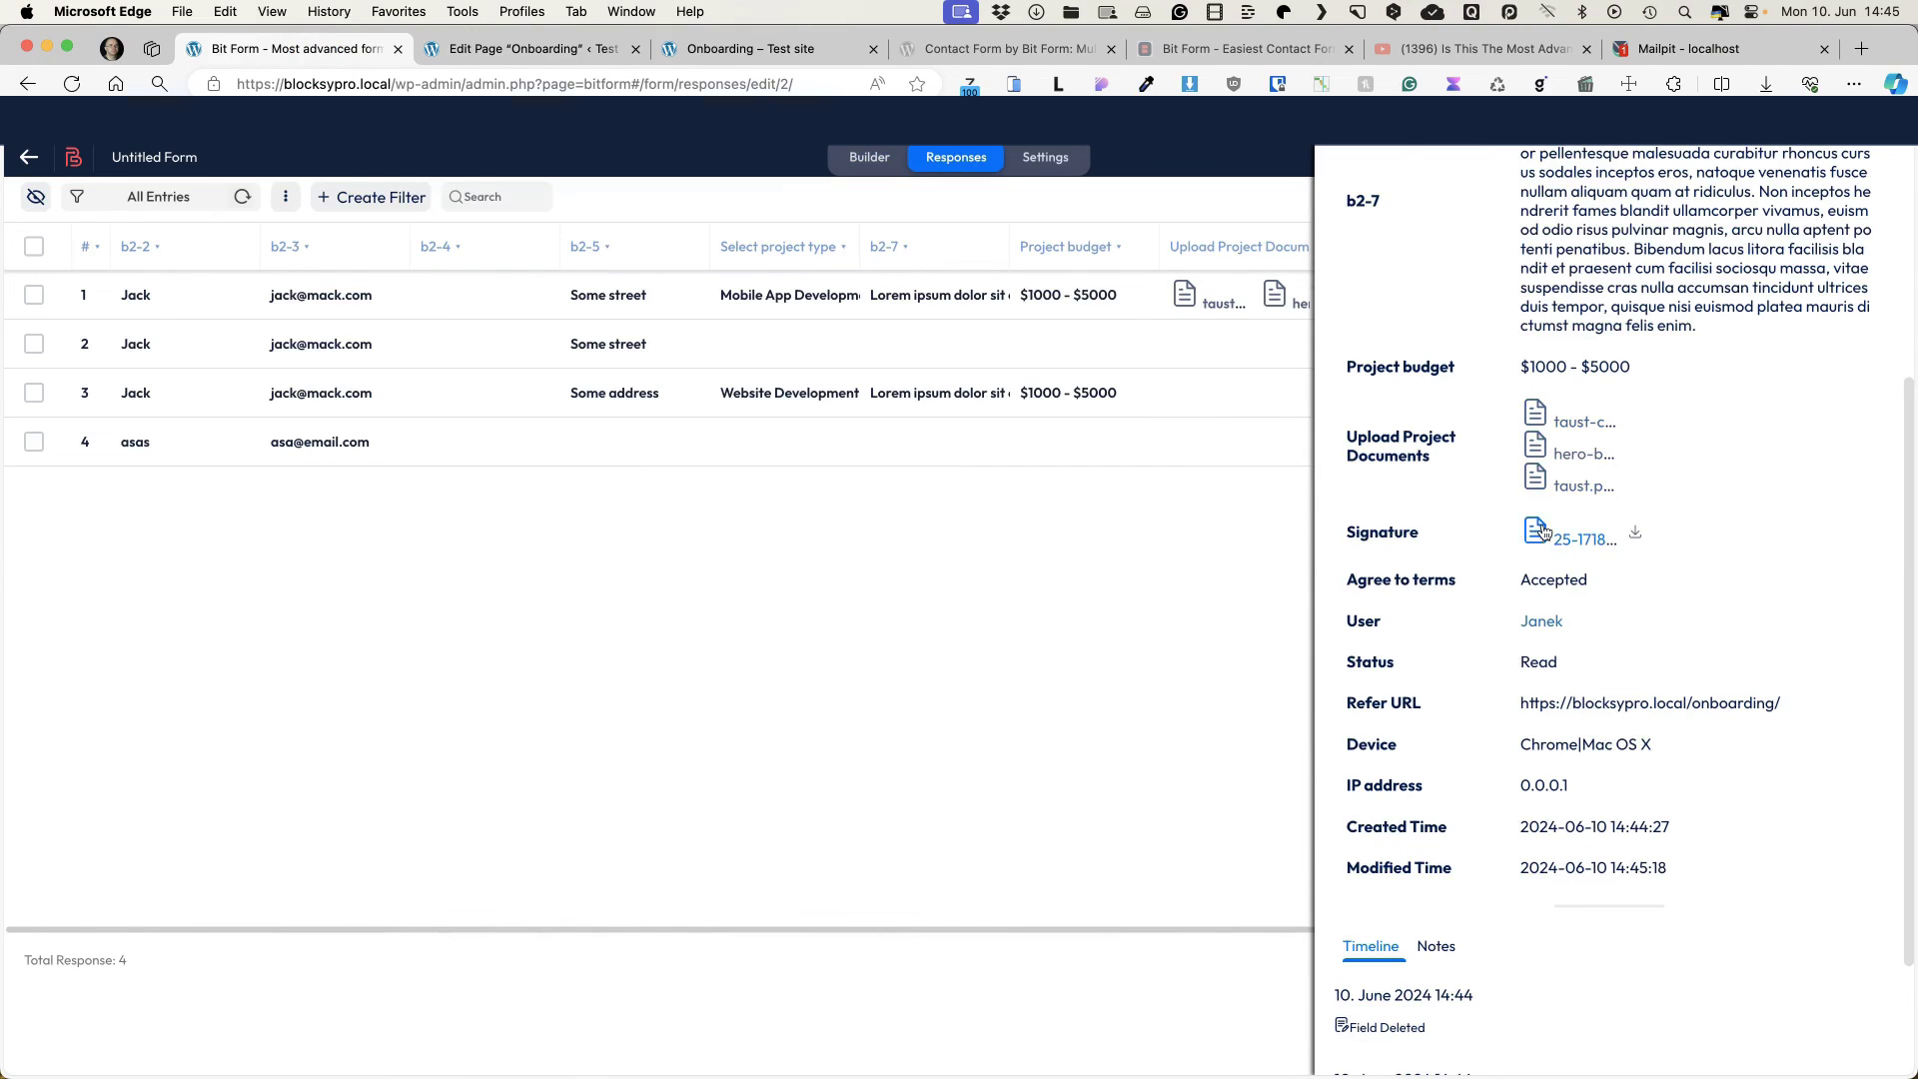